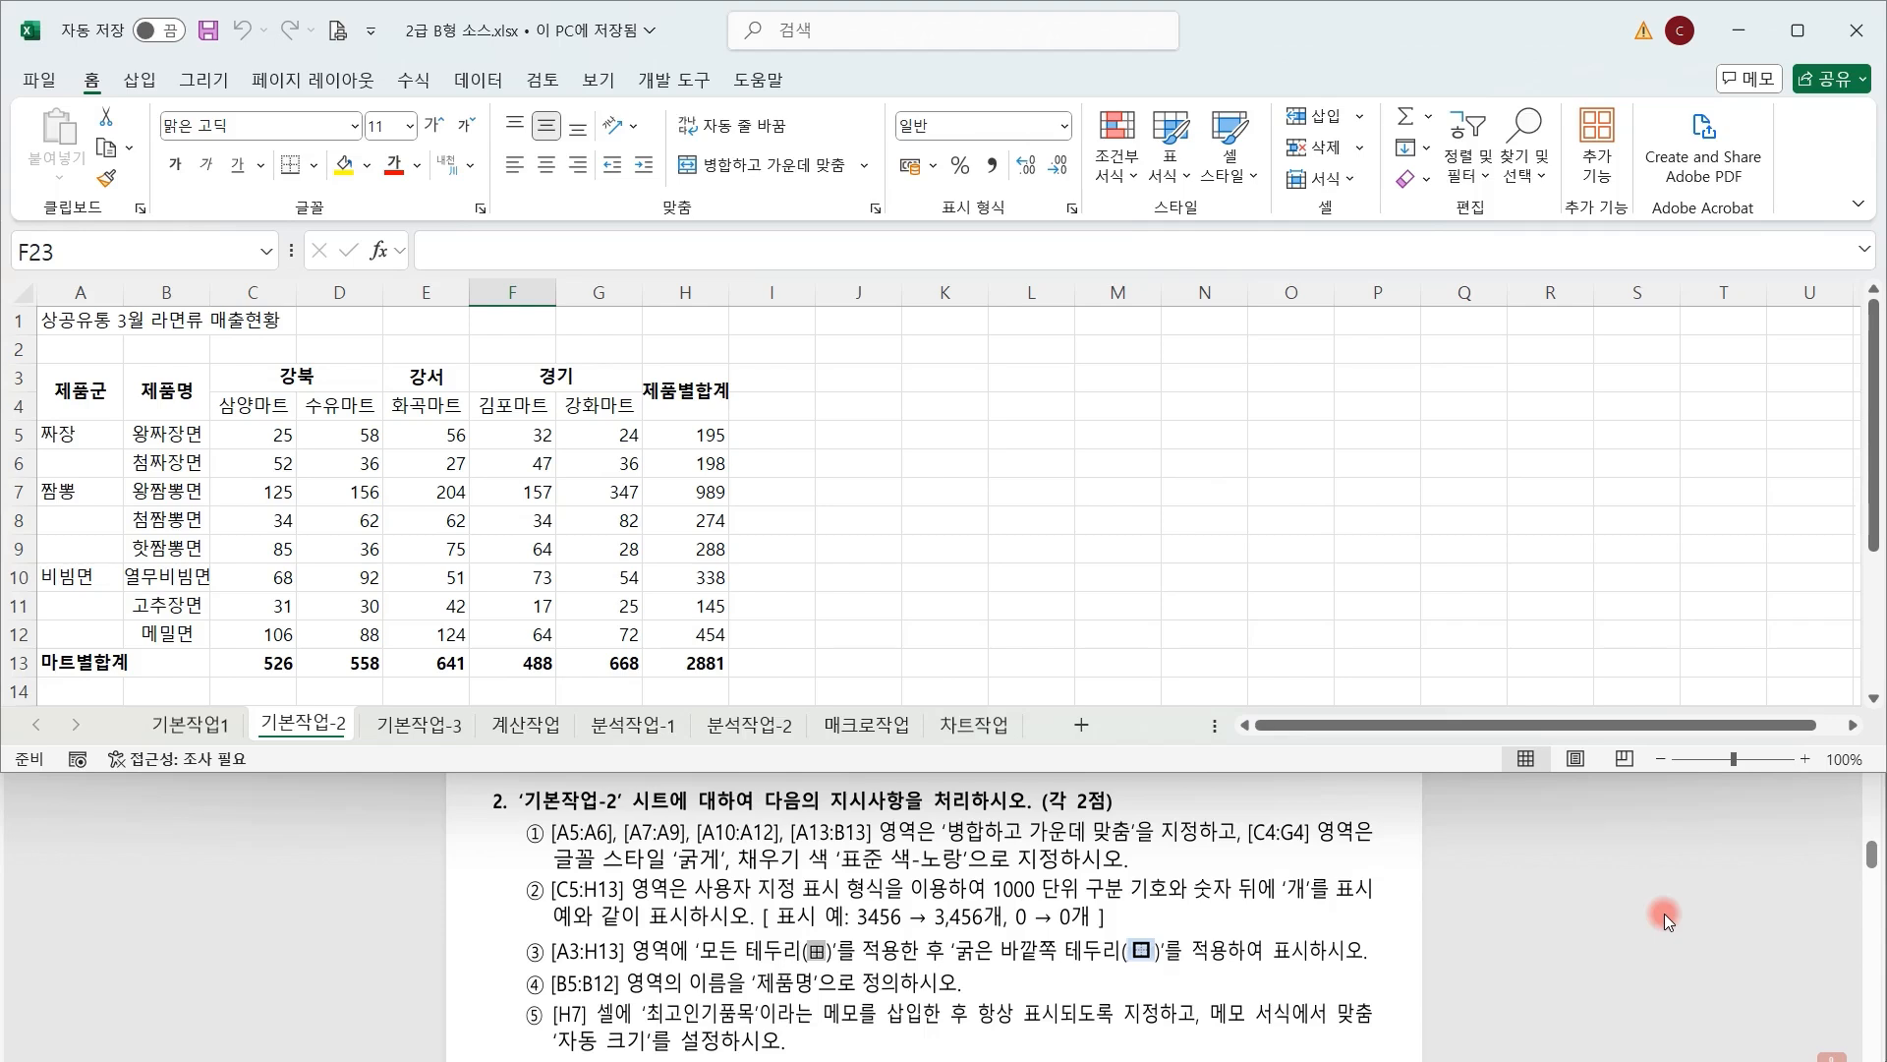
Merge and center each of the ranges A5:A6, A7:A9, A10:A12 and A13:B13 on the 기본작업-2 sheet.
left_click_drag(103, 431, 103, 463)
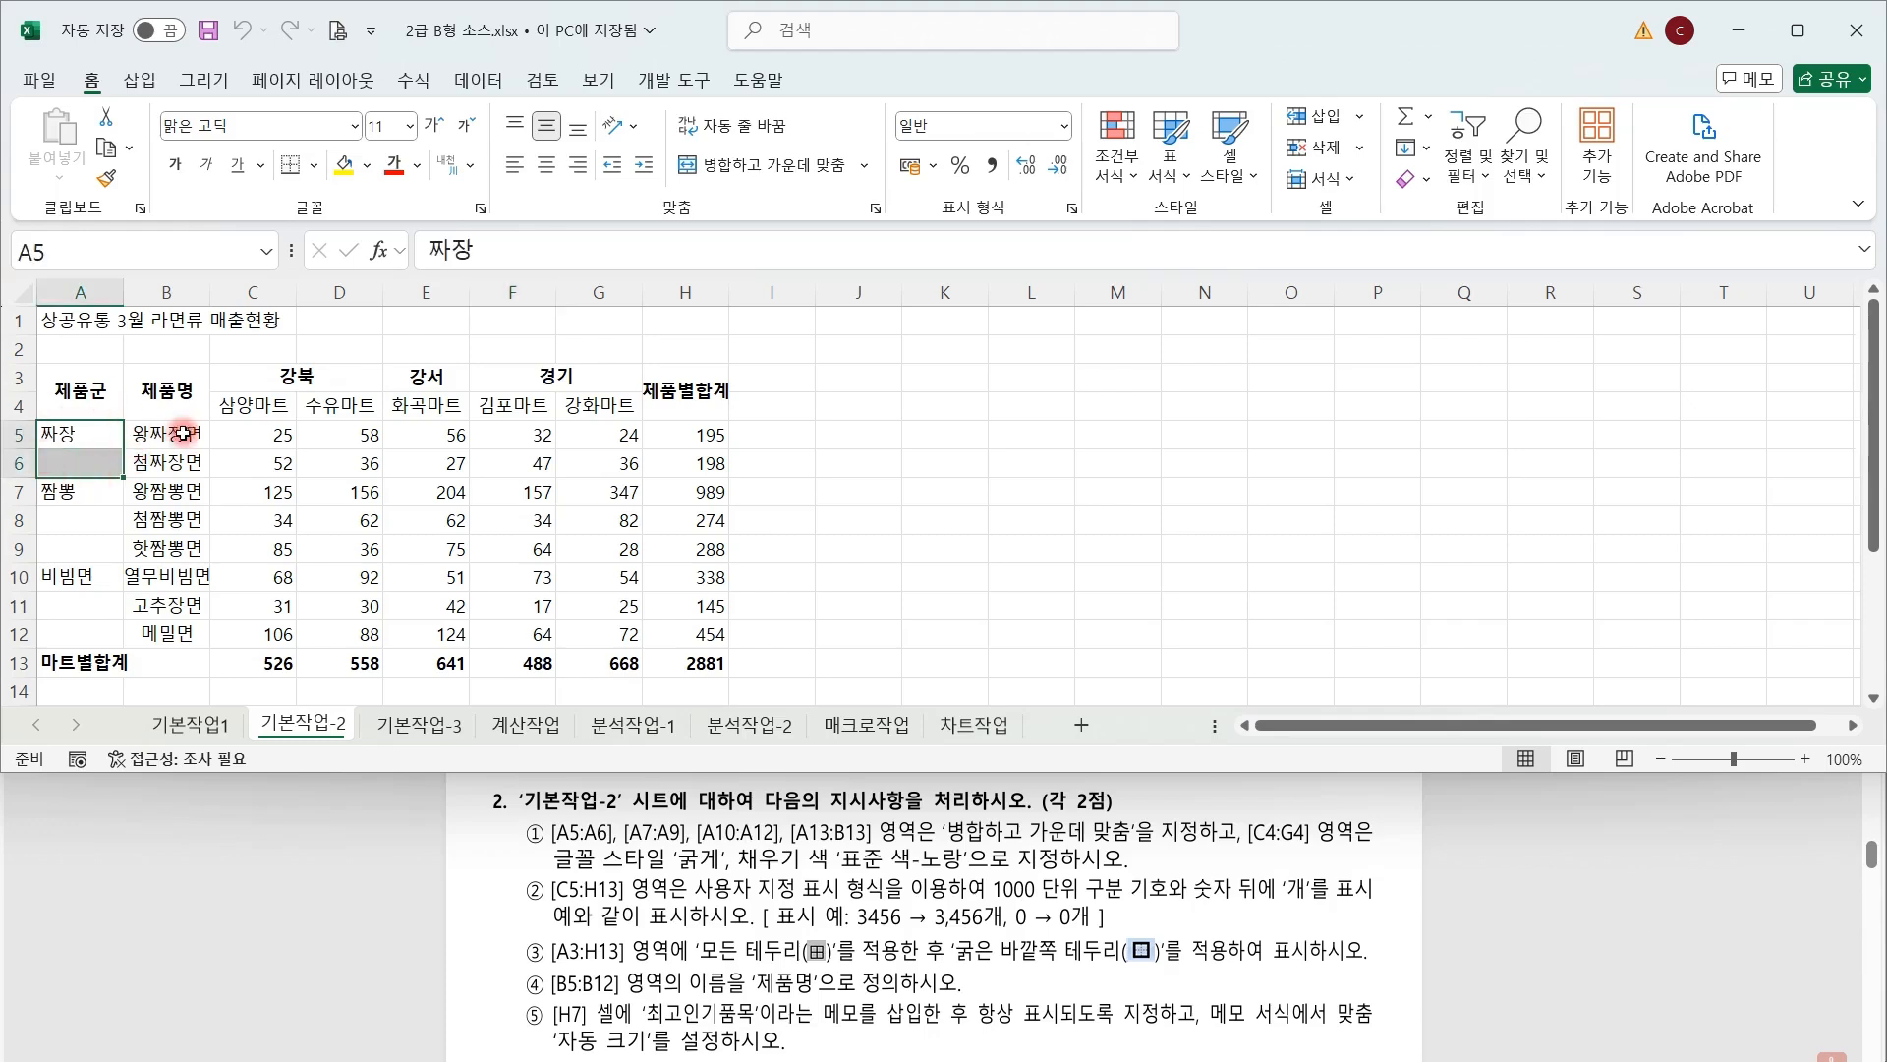
left_click_drag(108, 492, 157, 662)
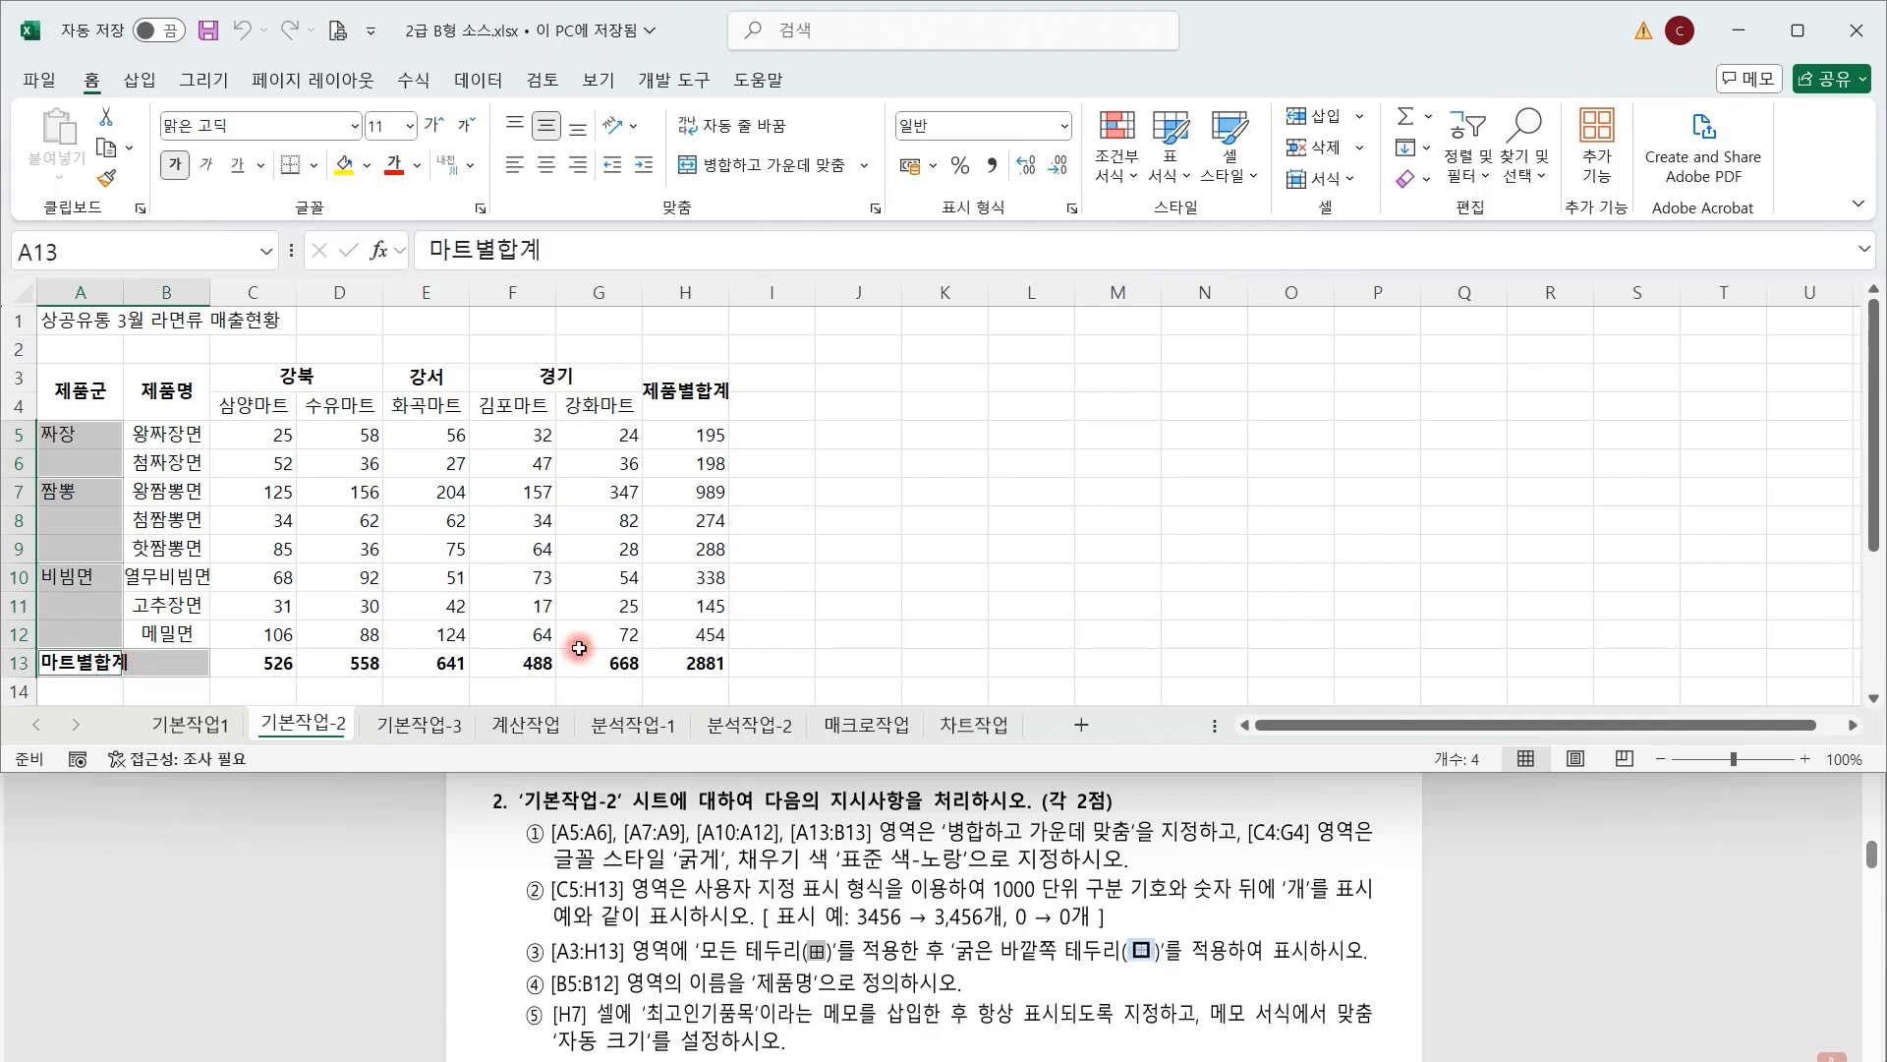
left_click(769, 169)
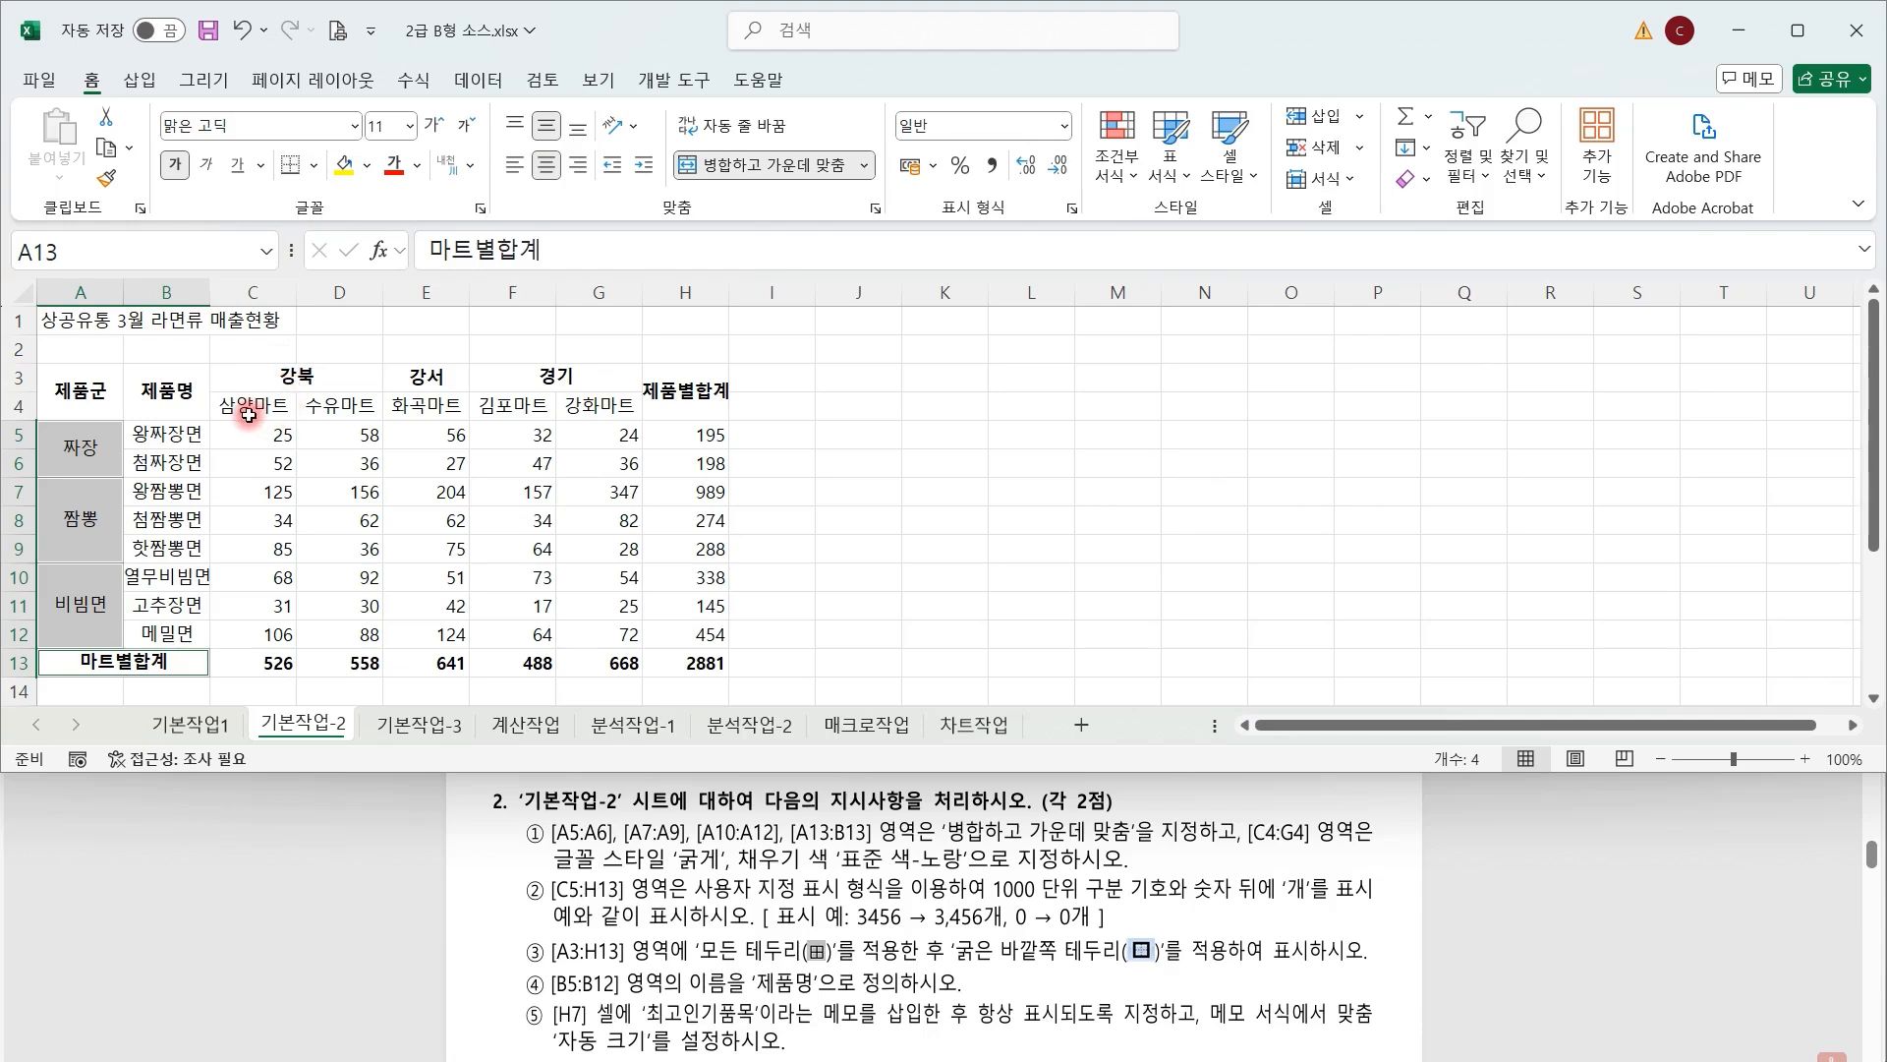
Make the store names in C4:G4 bold and fill those cells with standard yellow.
left_click_drag(258, 405, 624, 399)
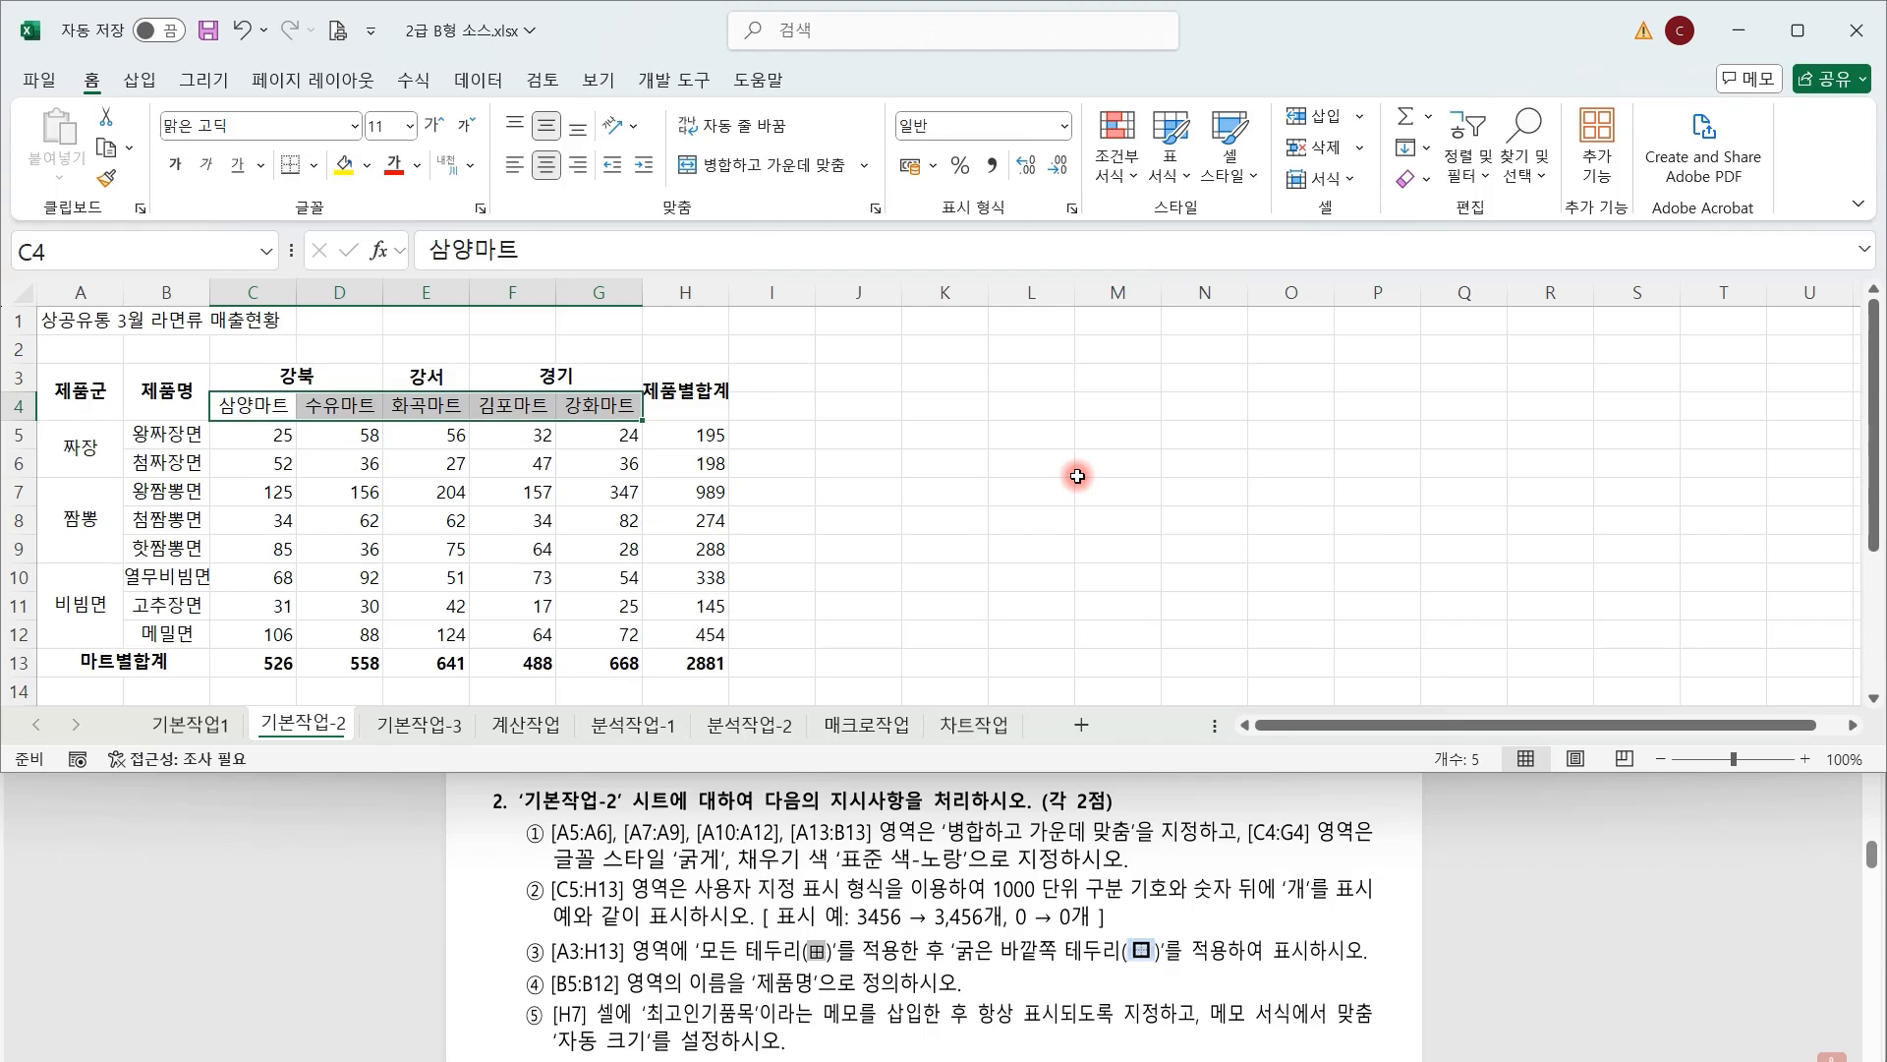
left_click(176, 167)
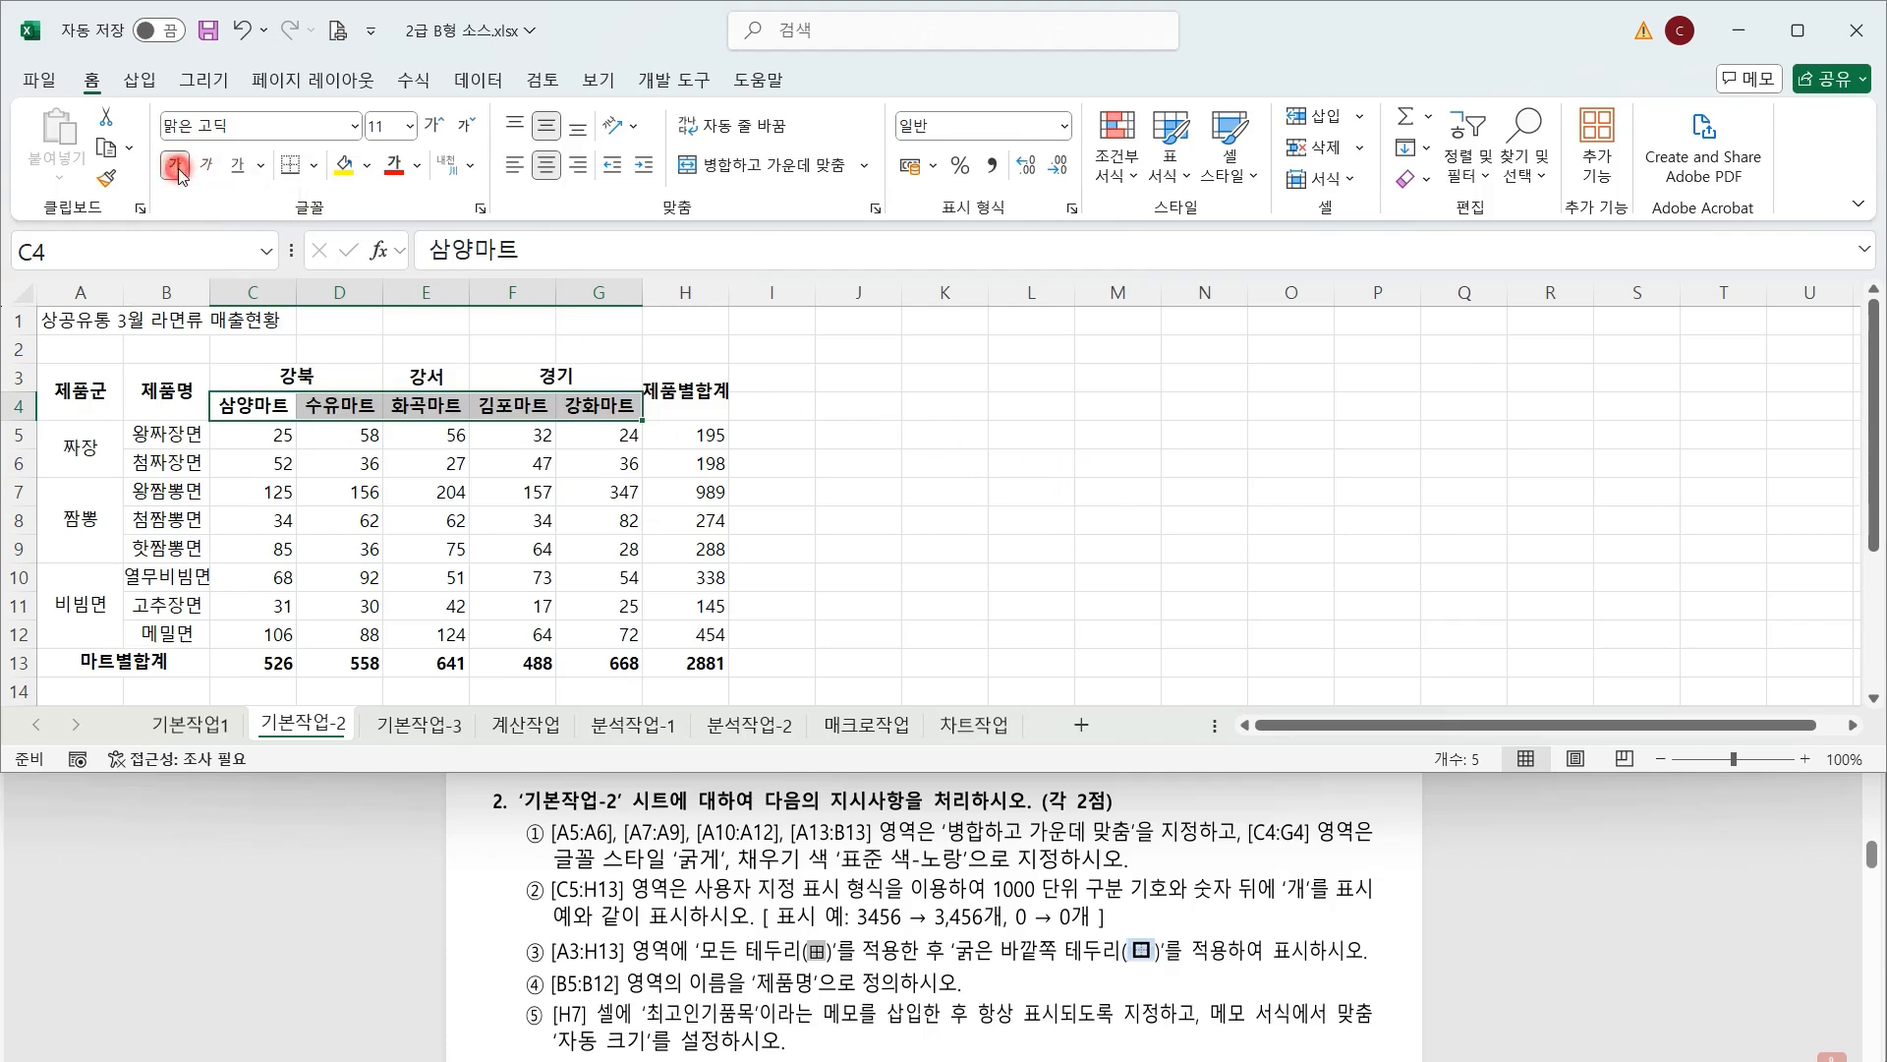
left_click(342, 167)
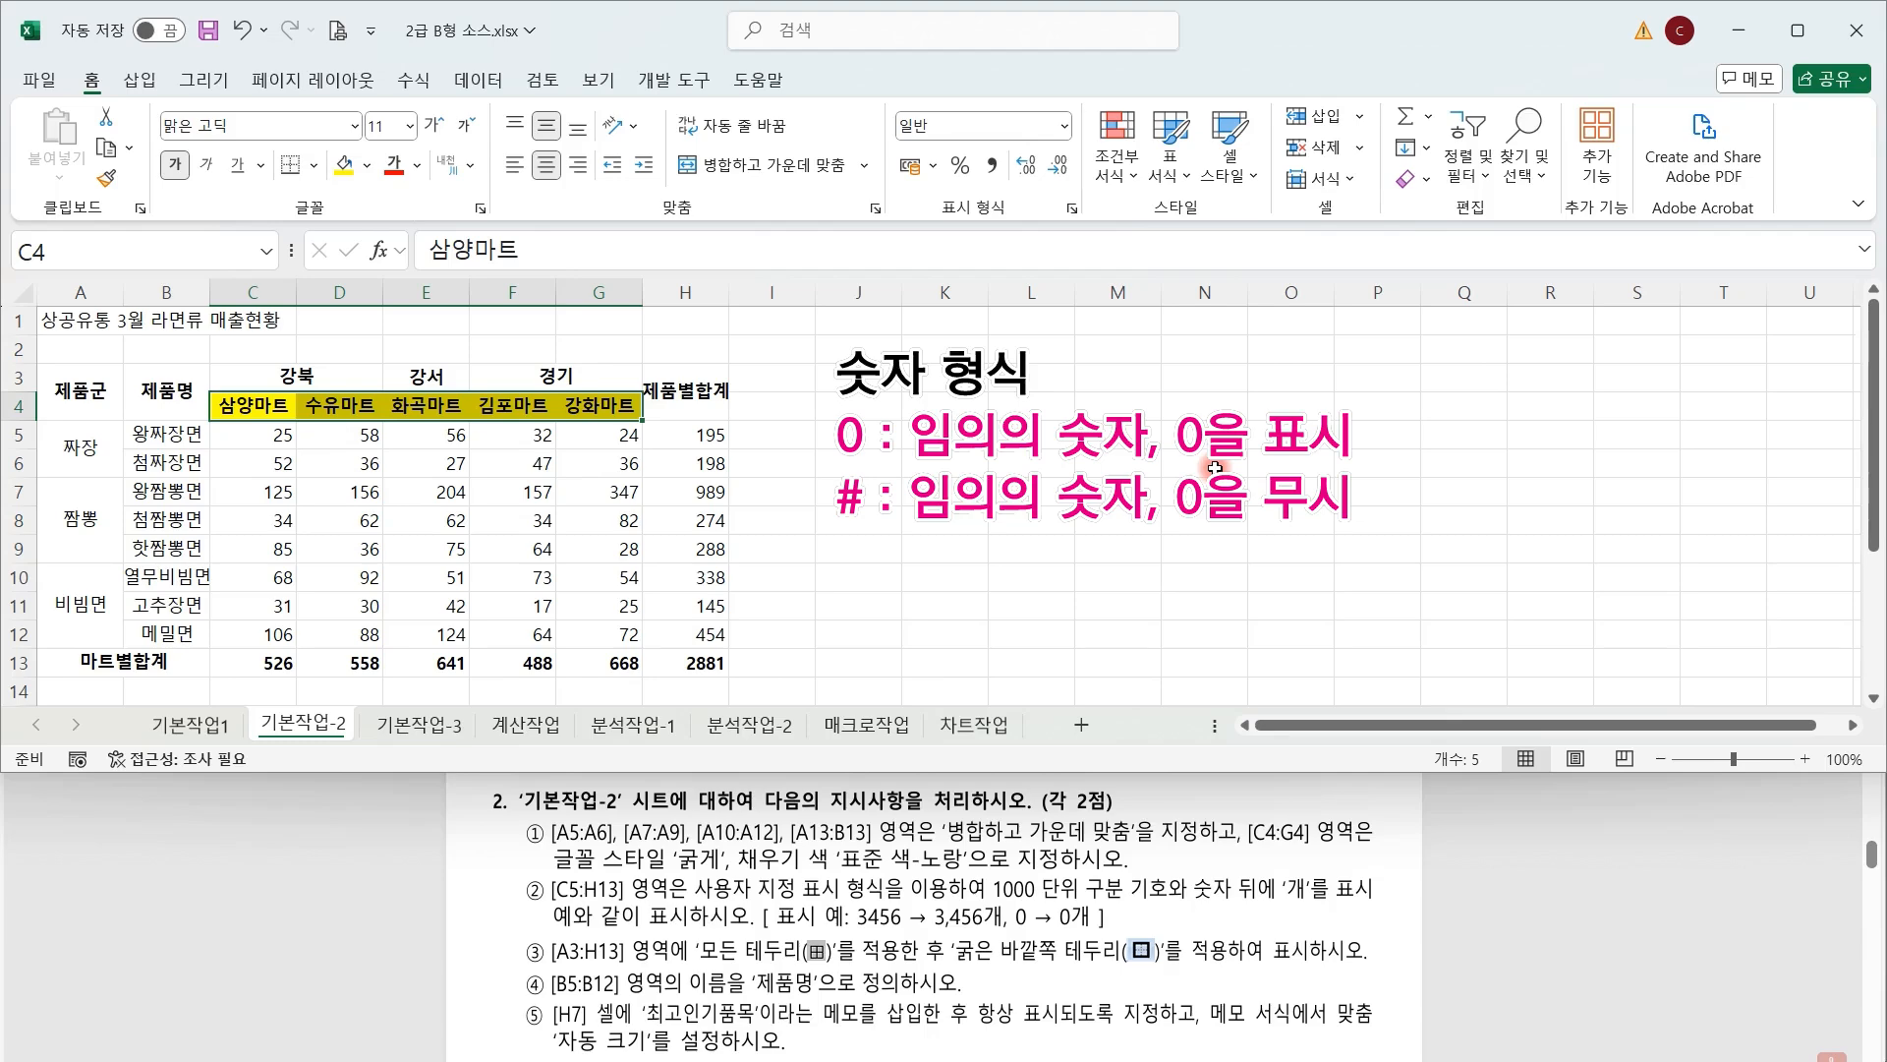
Apply the custom number format #,##0"개" to C5:H13.
left_click_drag(242, 432, 684, 668)
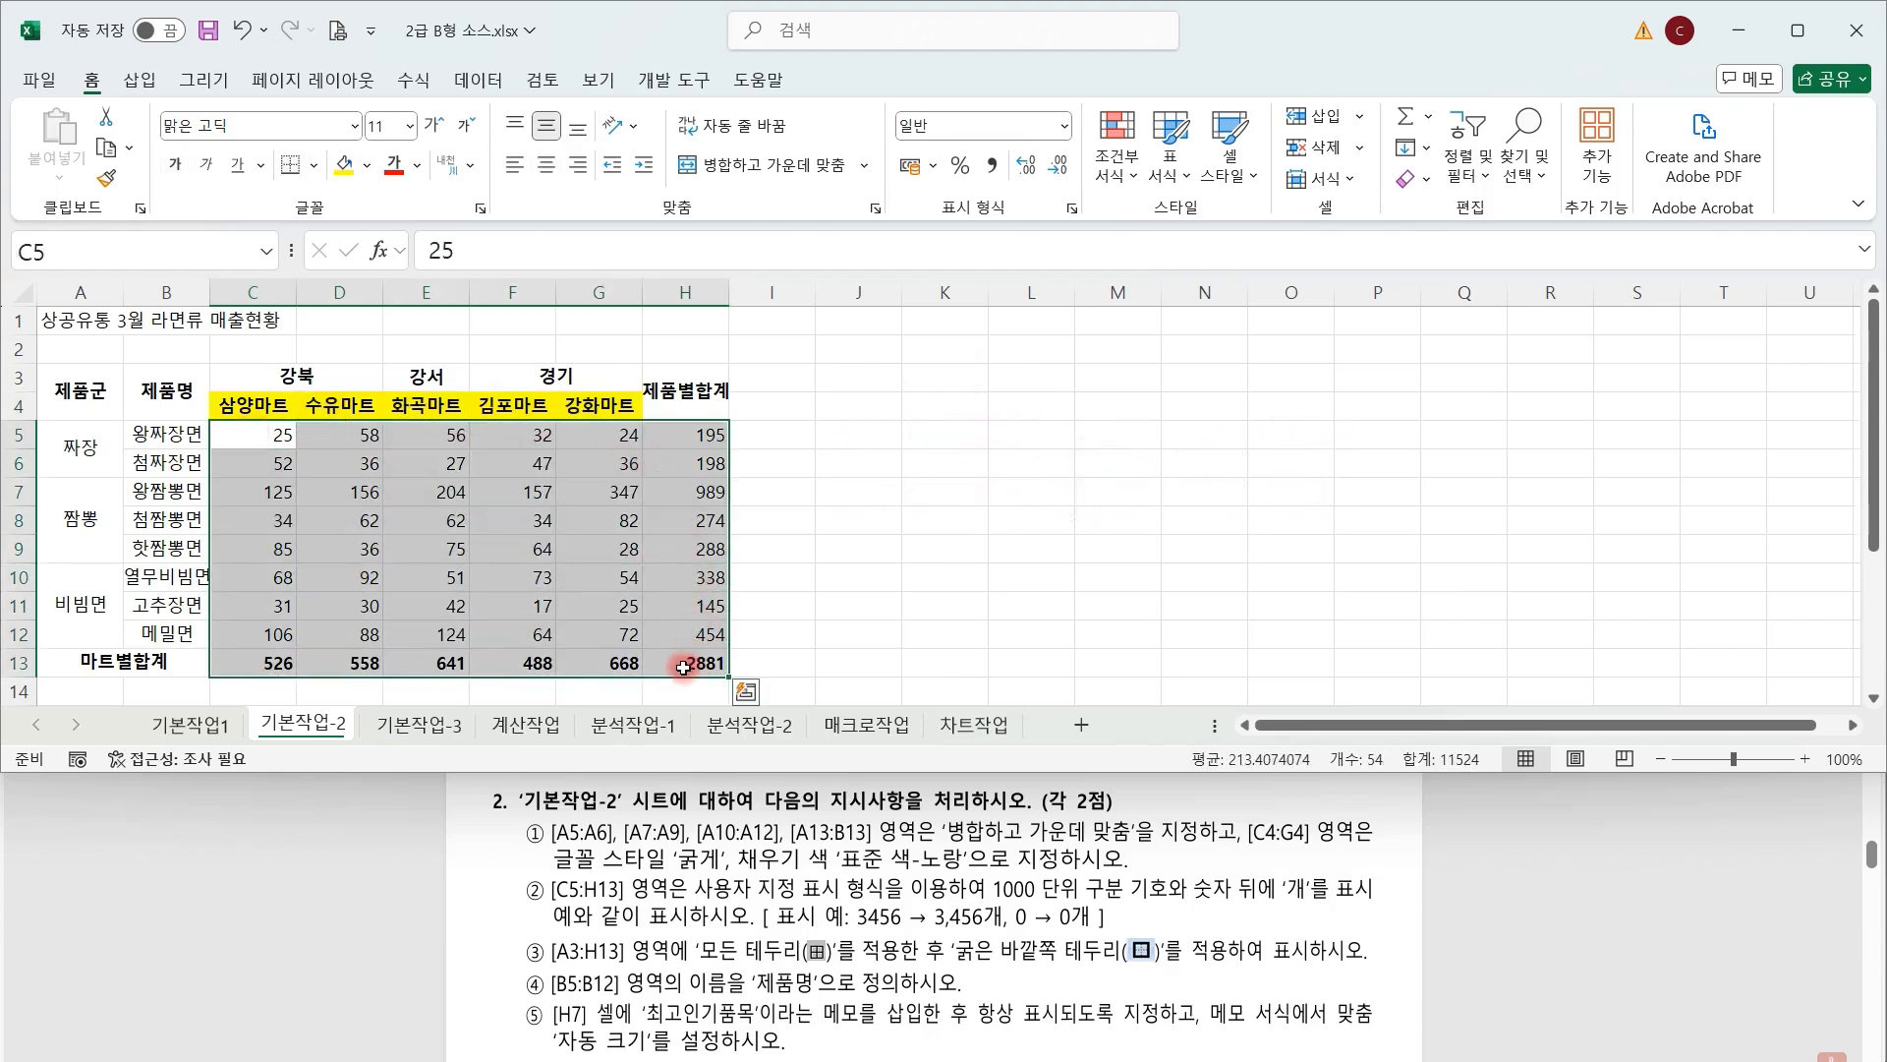
key("ctrl+1")
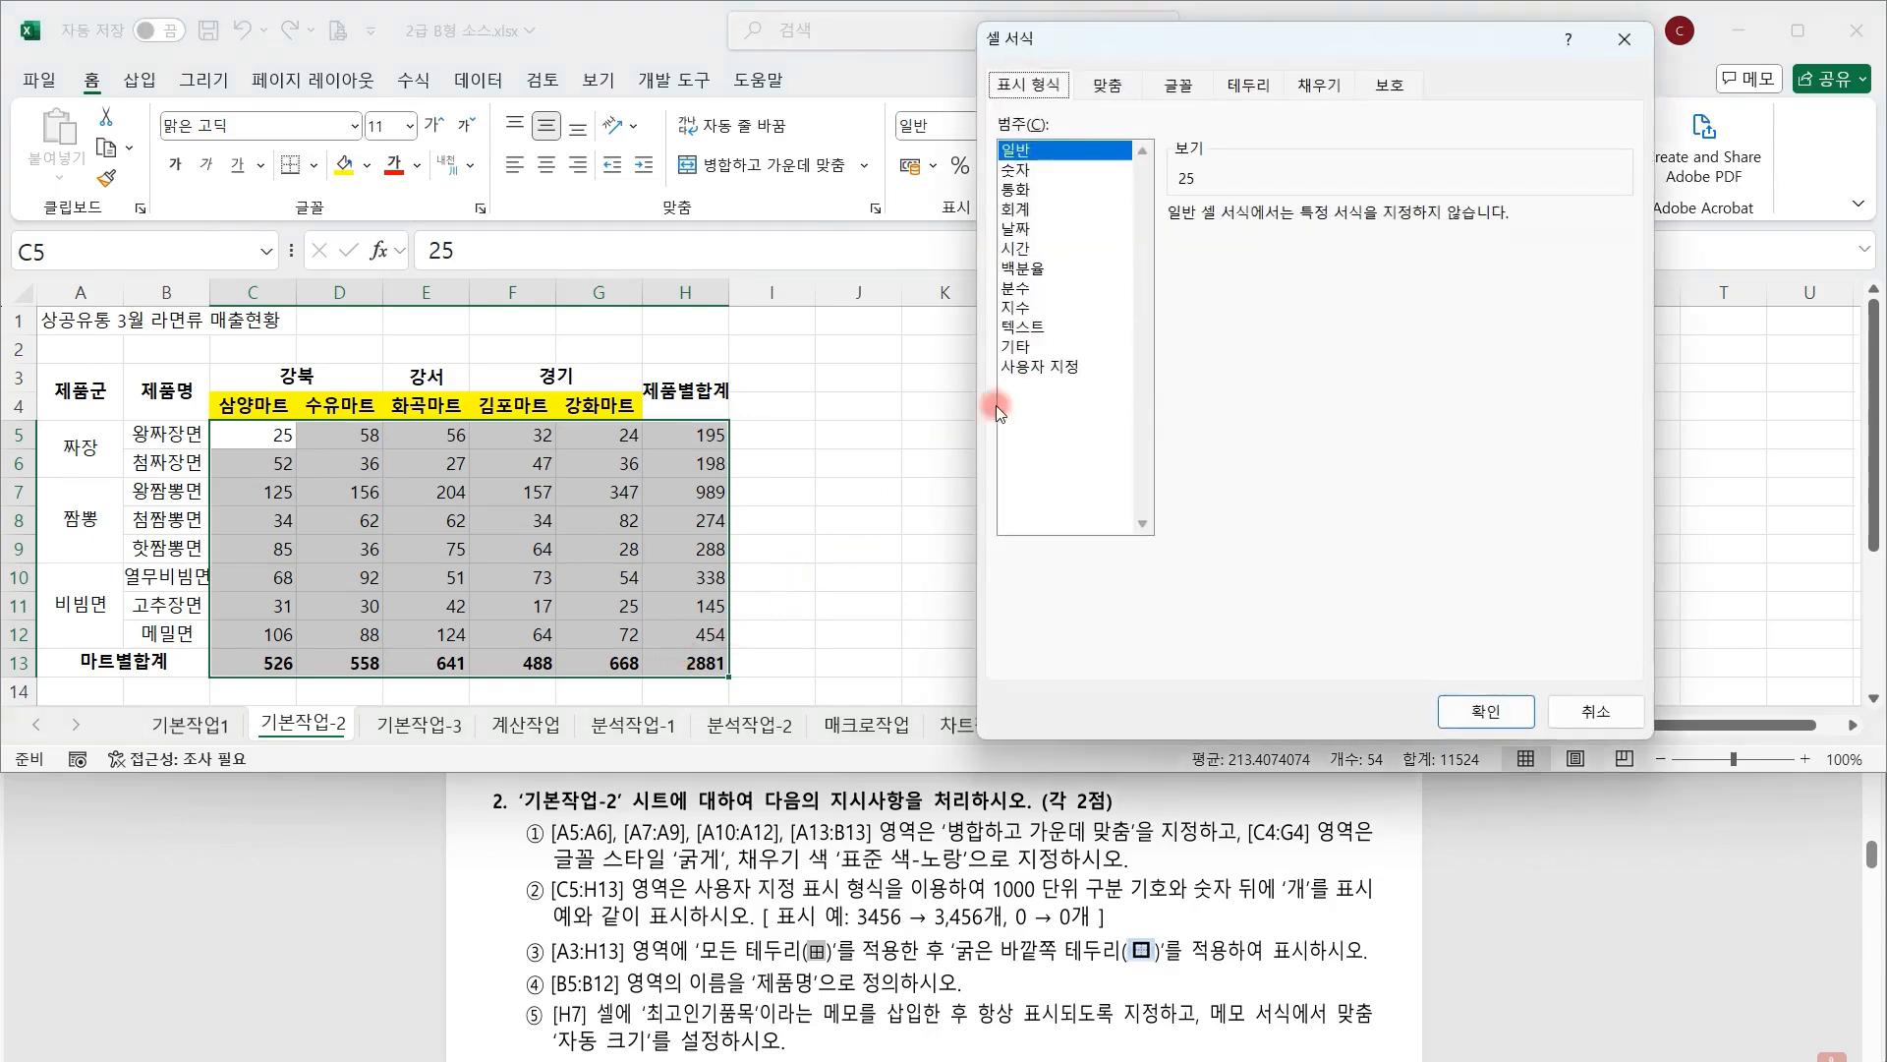
left_click(1076, 369)
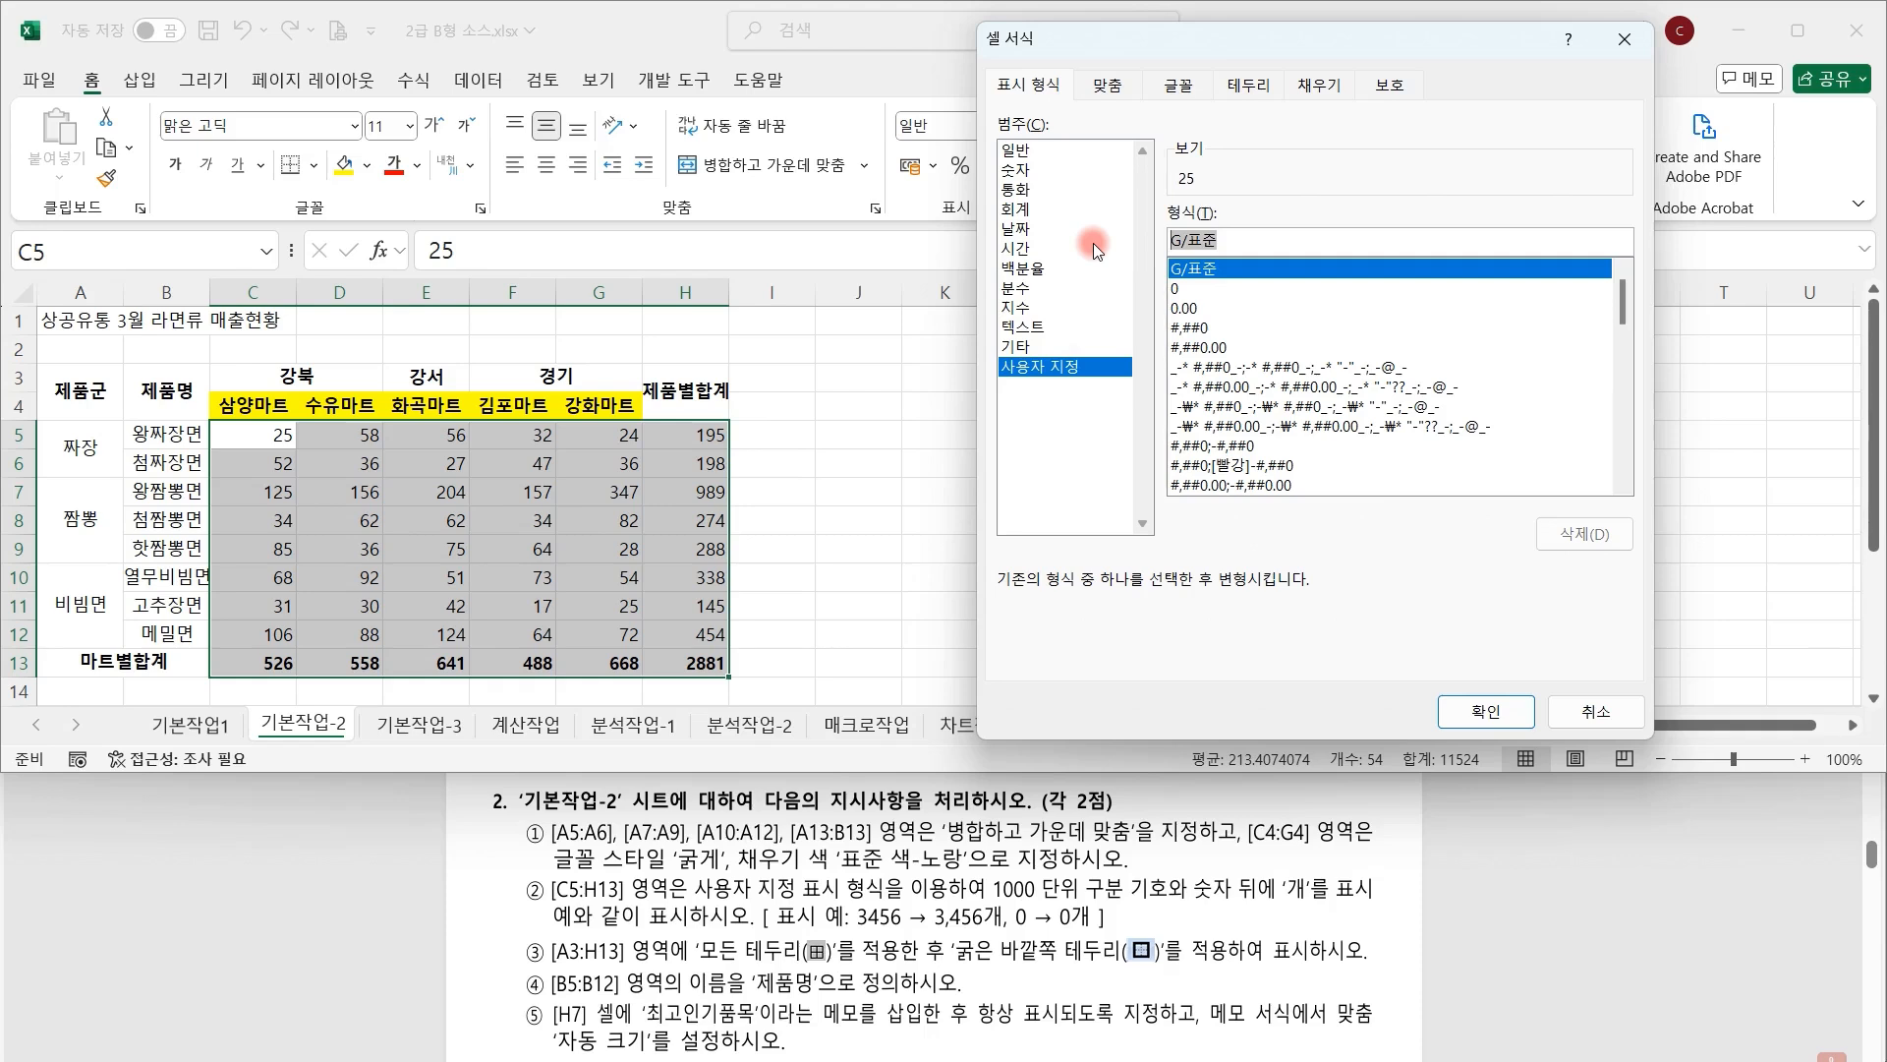
type("#,##")
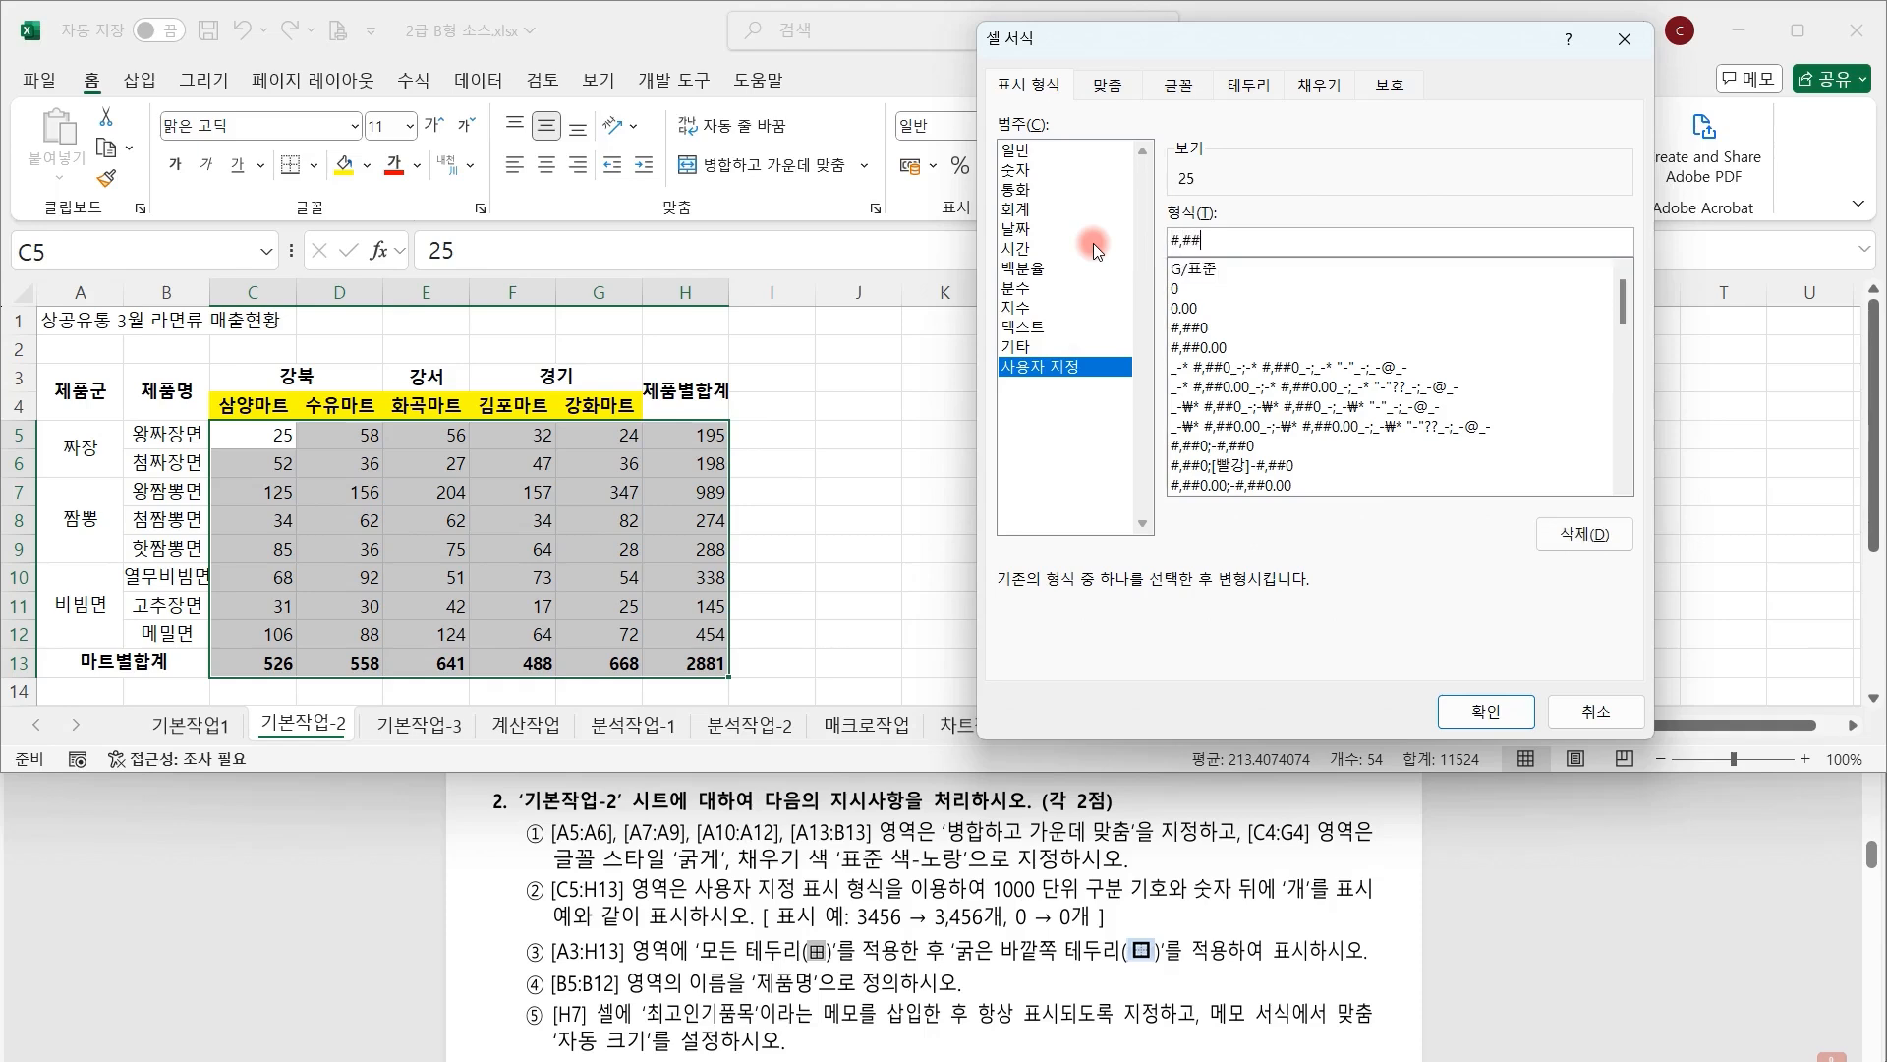
type("#")
key("BackSpace")
type("0\"ro")
key("BackSpace")
key("BackSpace")
key("Hangul")
type("개\"")
left_click(1489, 711)
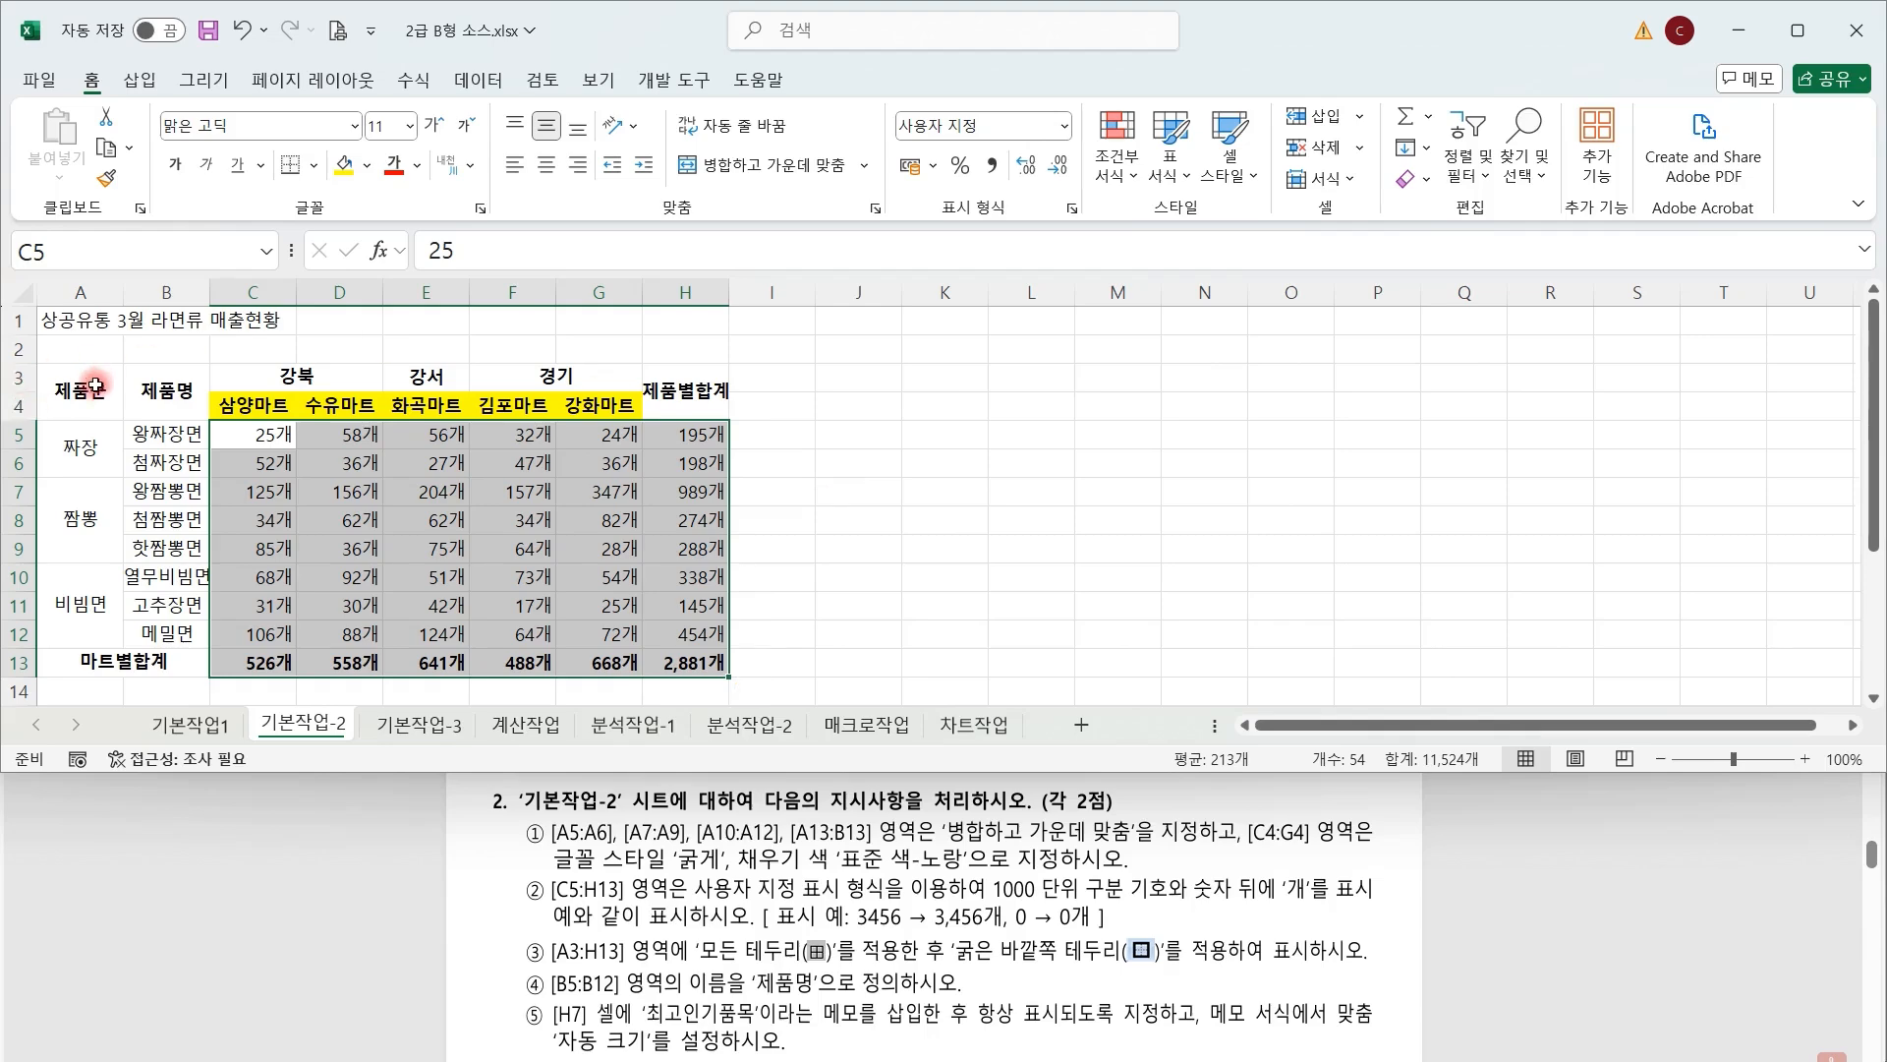
Apply all borders and a thick outside border to the table range A3:H13.
left_click_drag(87, 378, 691, 657)
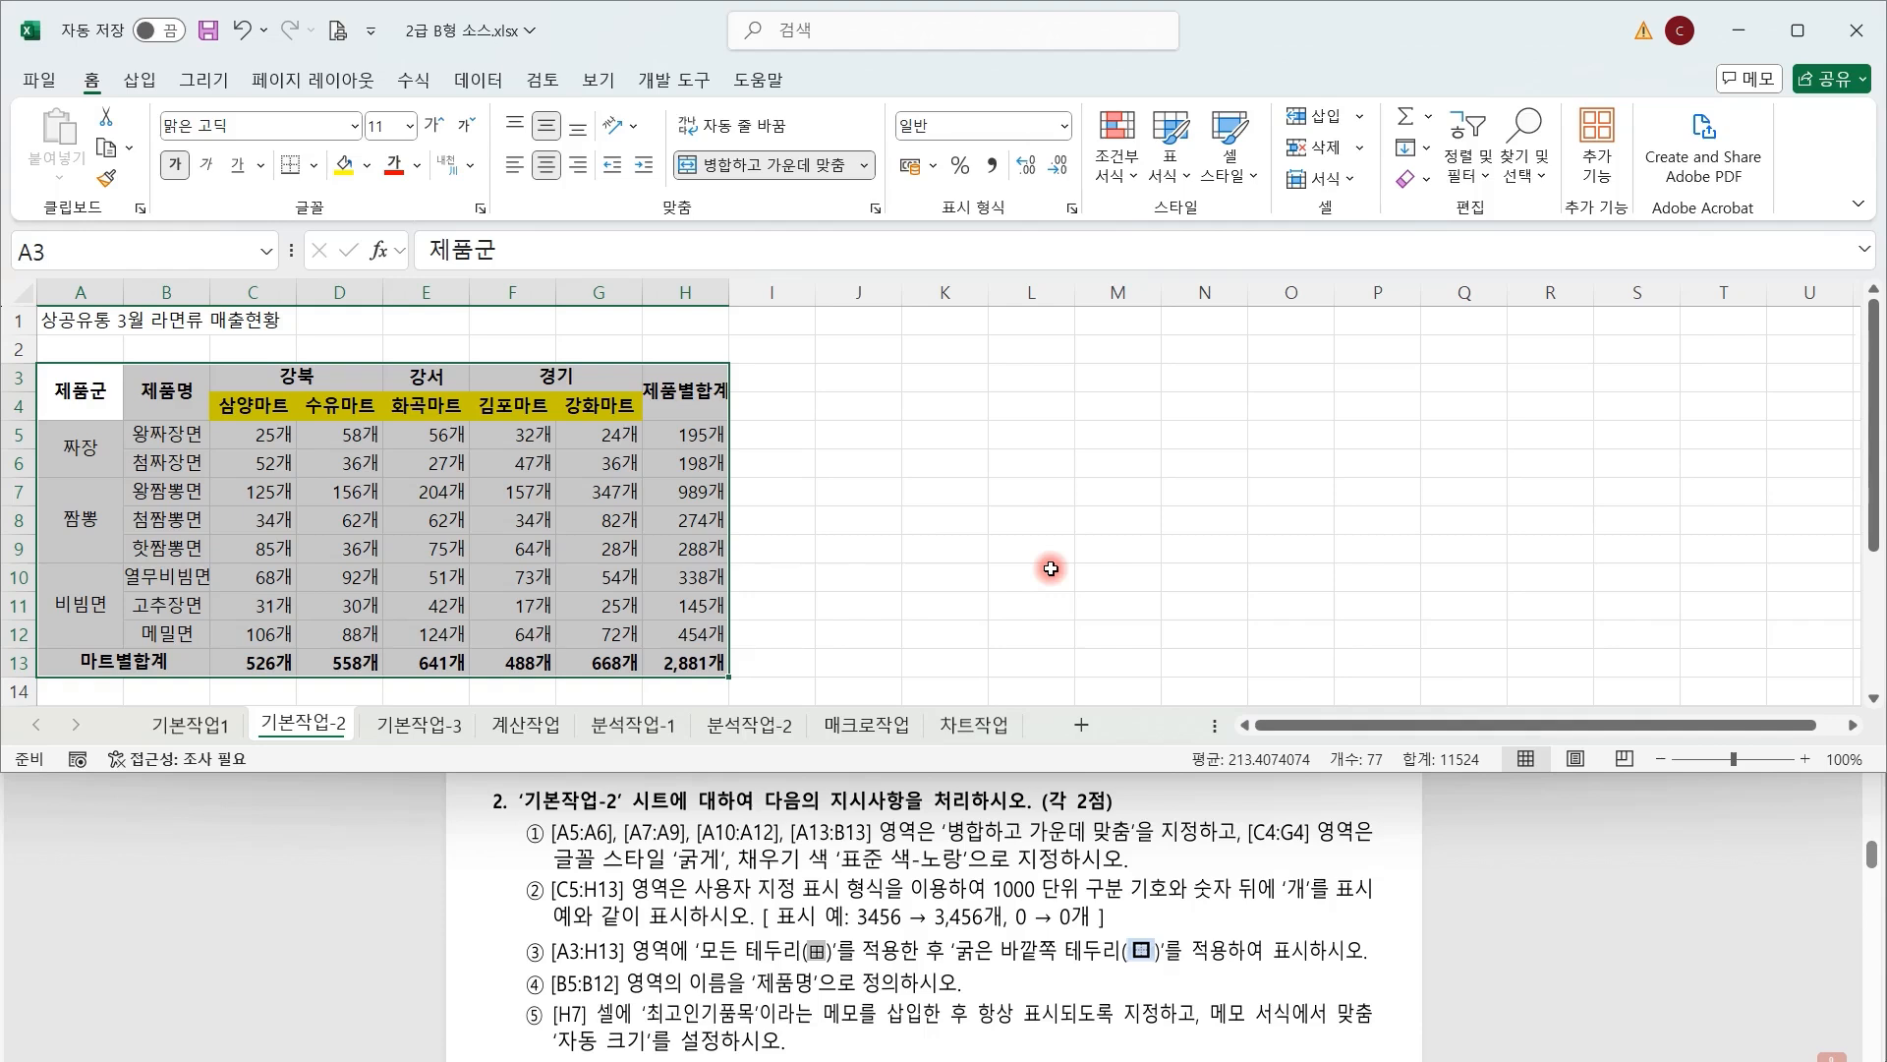
left_click(313, 165)
left_click(403, 414)
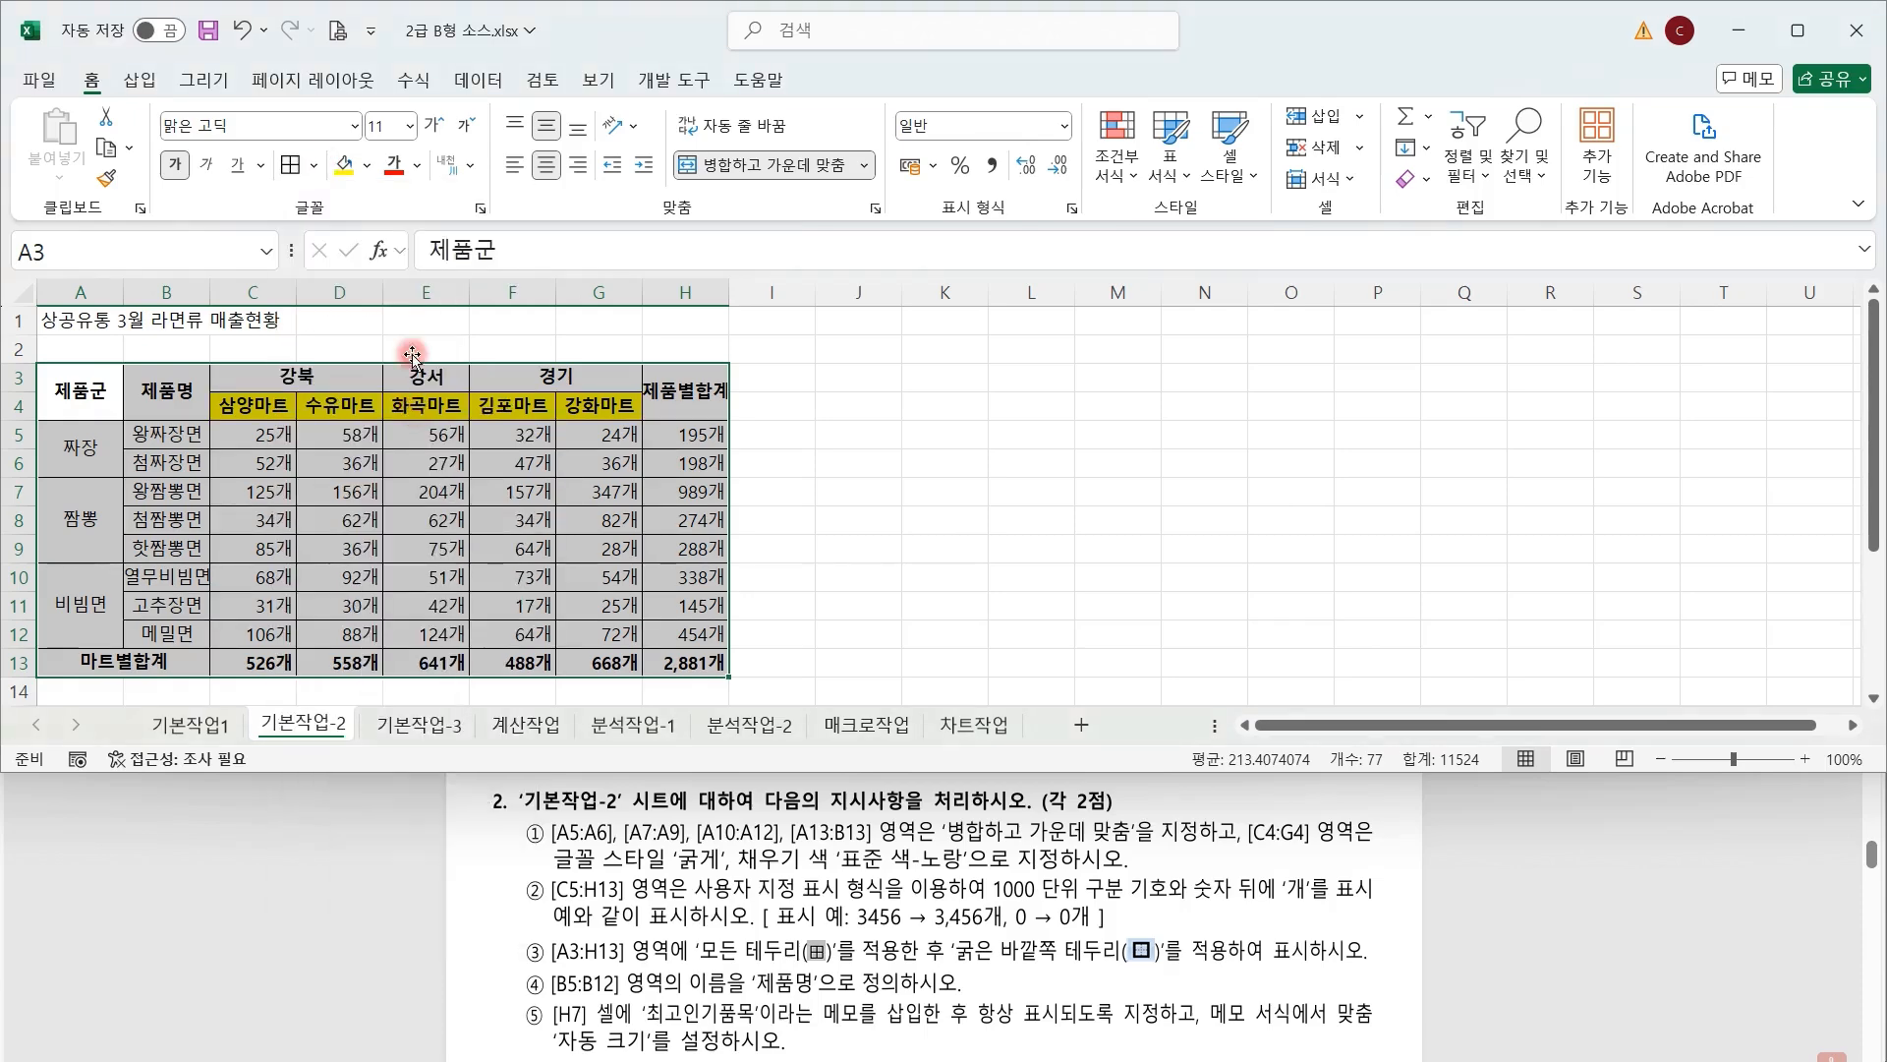
left_click(313, 165)
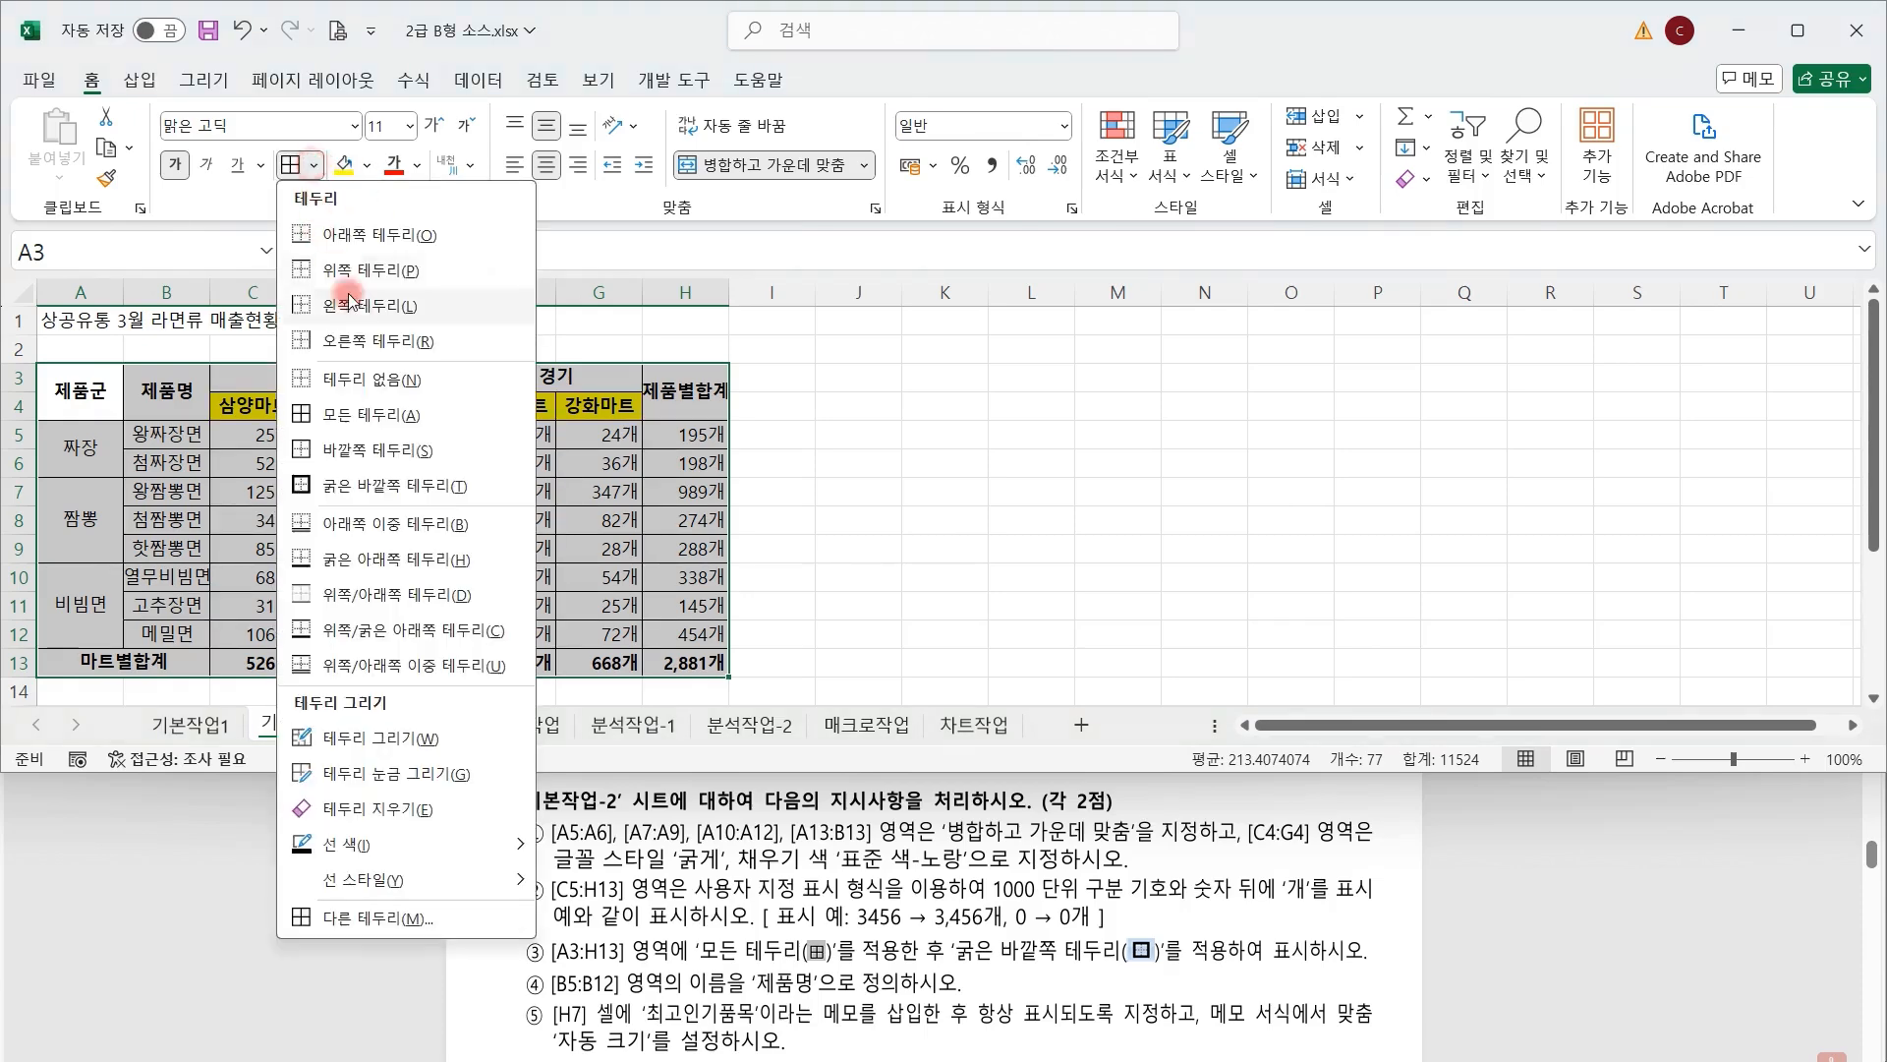
left_click(363, 488)
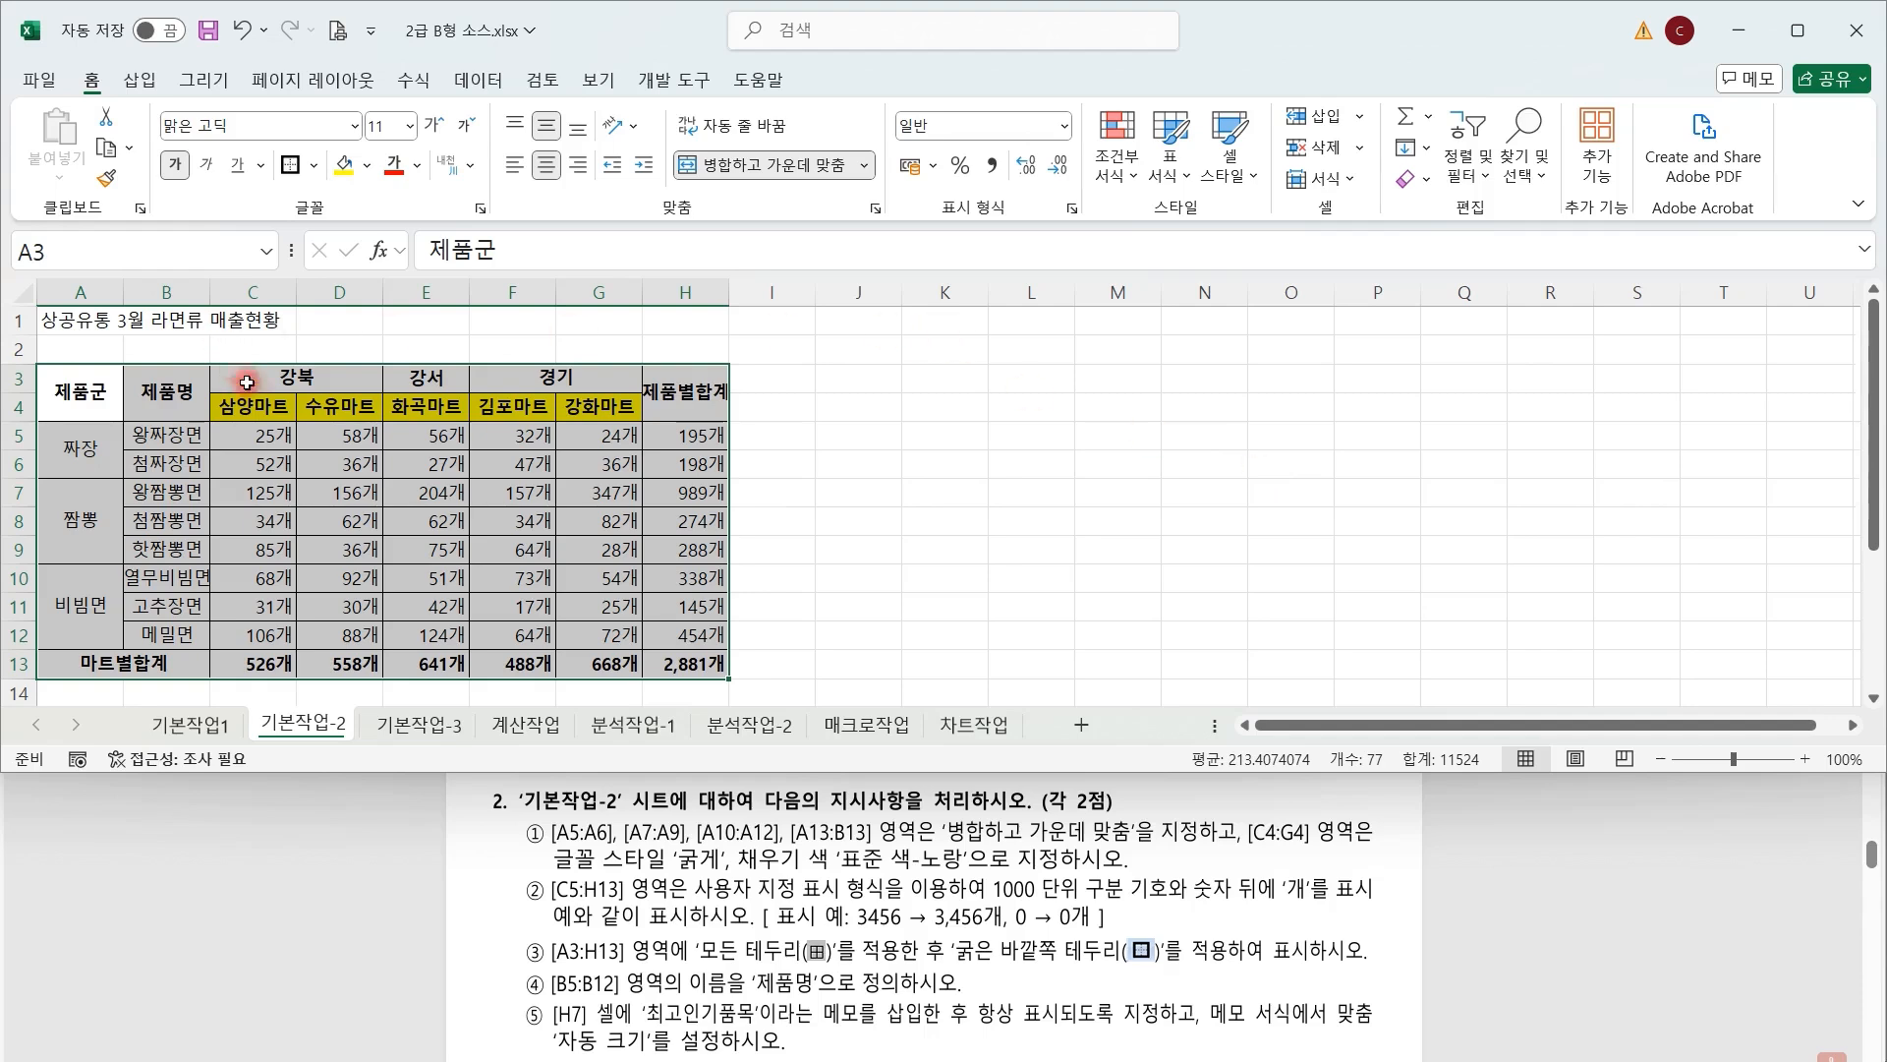
Define the name 제품명 for the range B5:B12.
left_click_drag(159, 446, 179, 621)
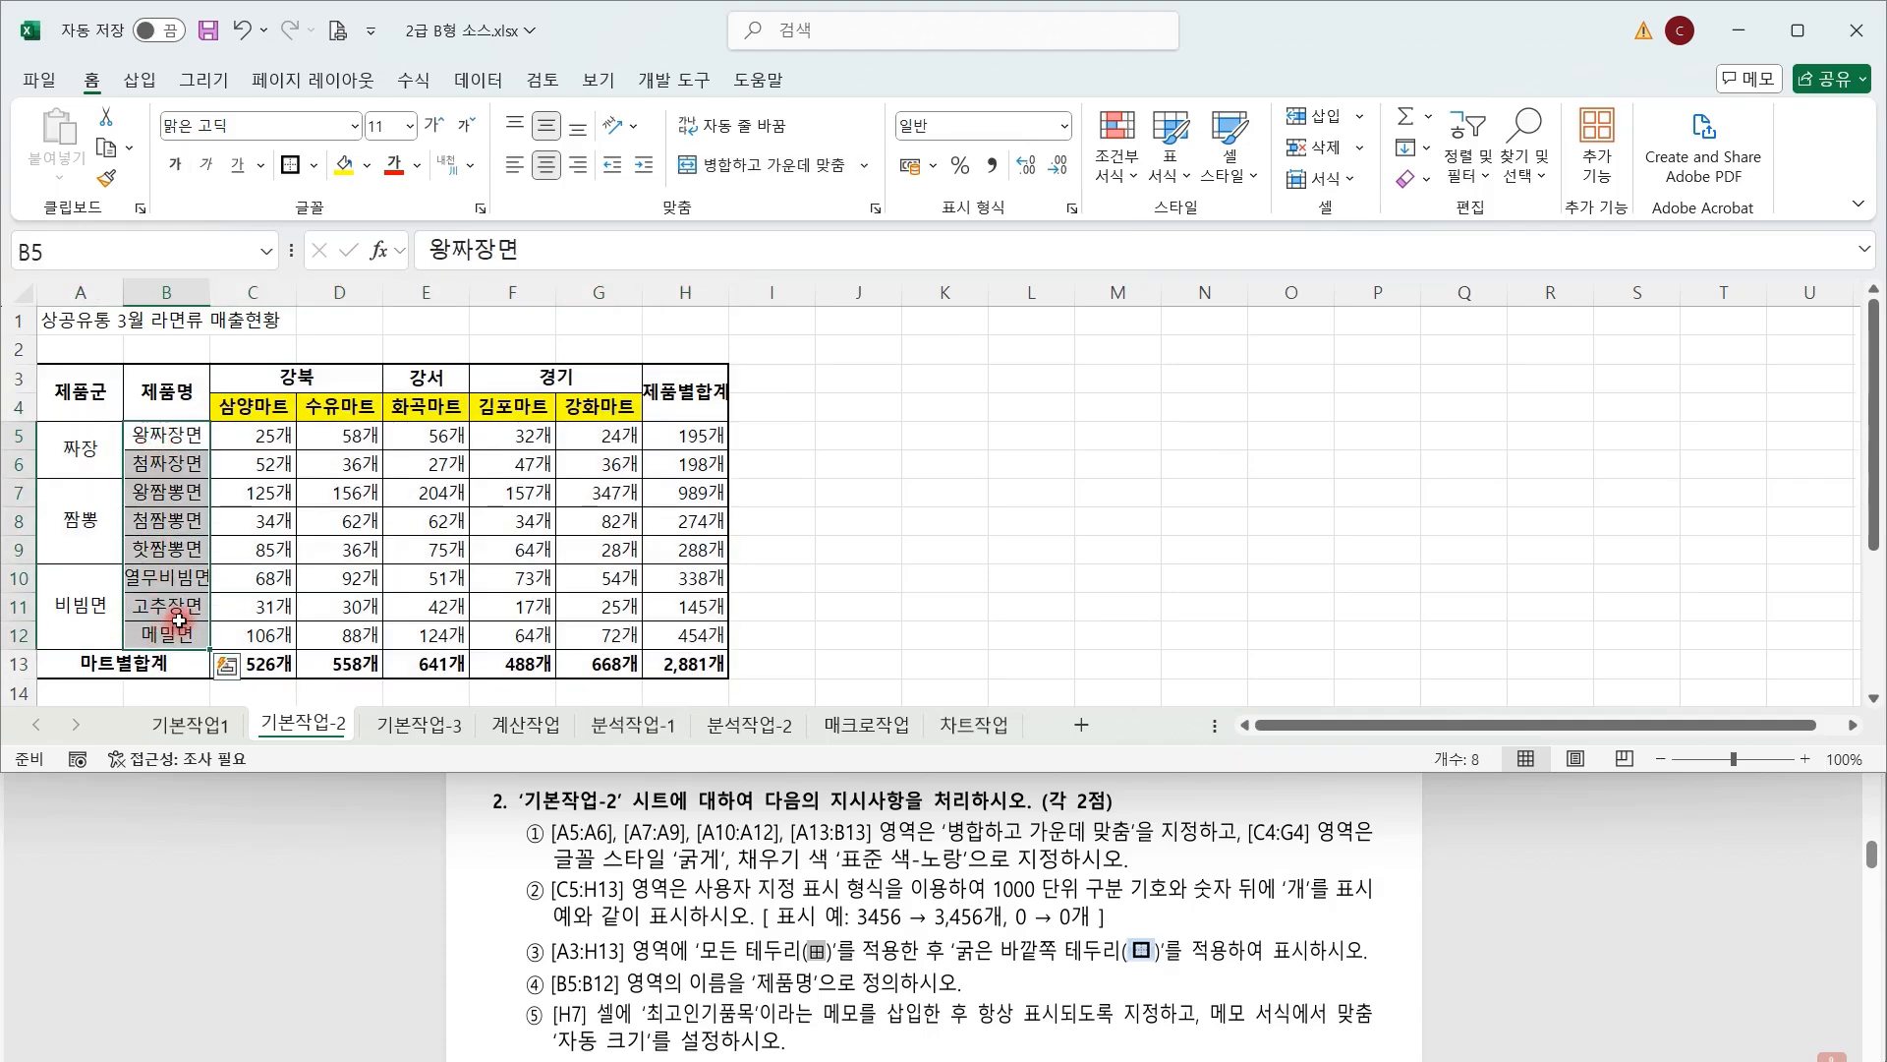
left_click(196, 252)
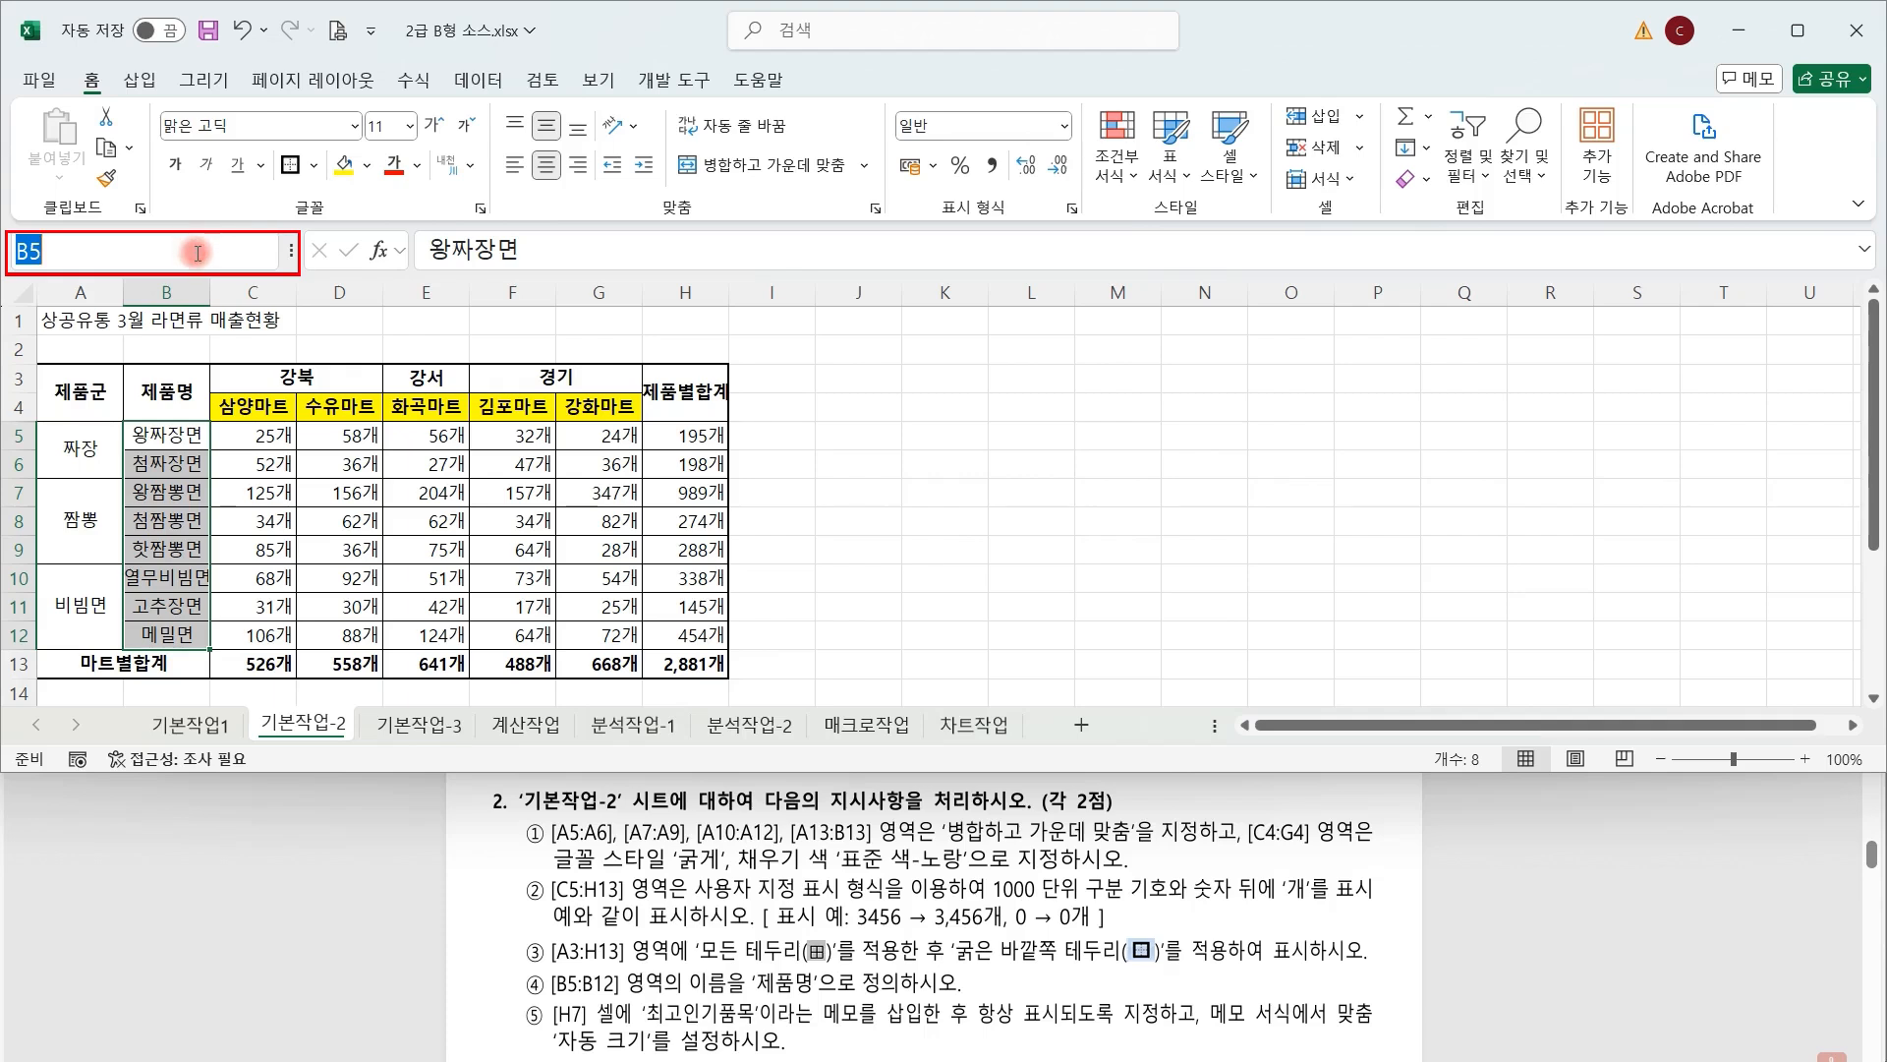
type("젶")
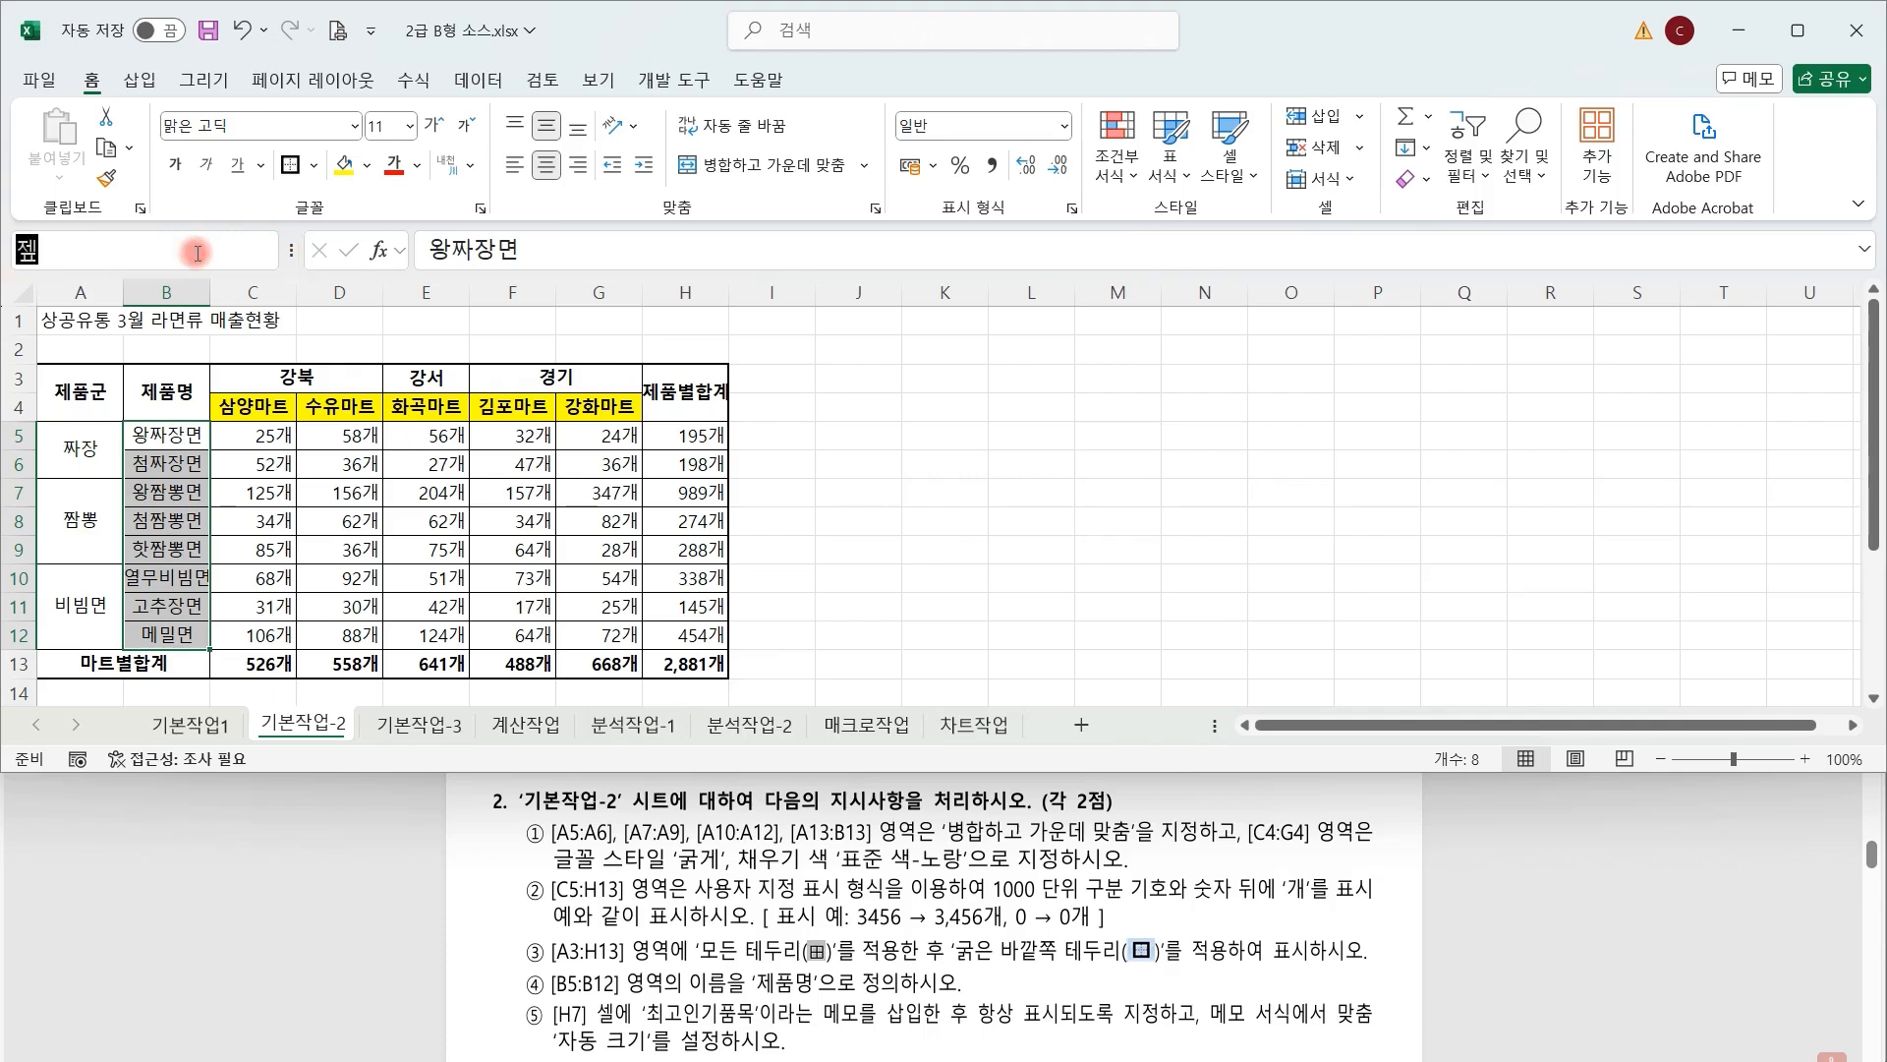
type("품명")
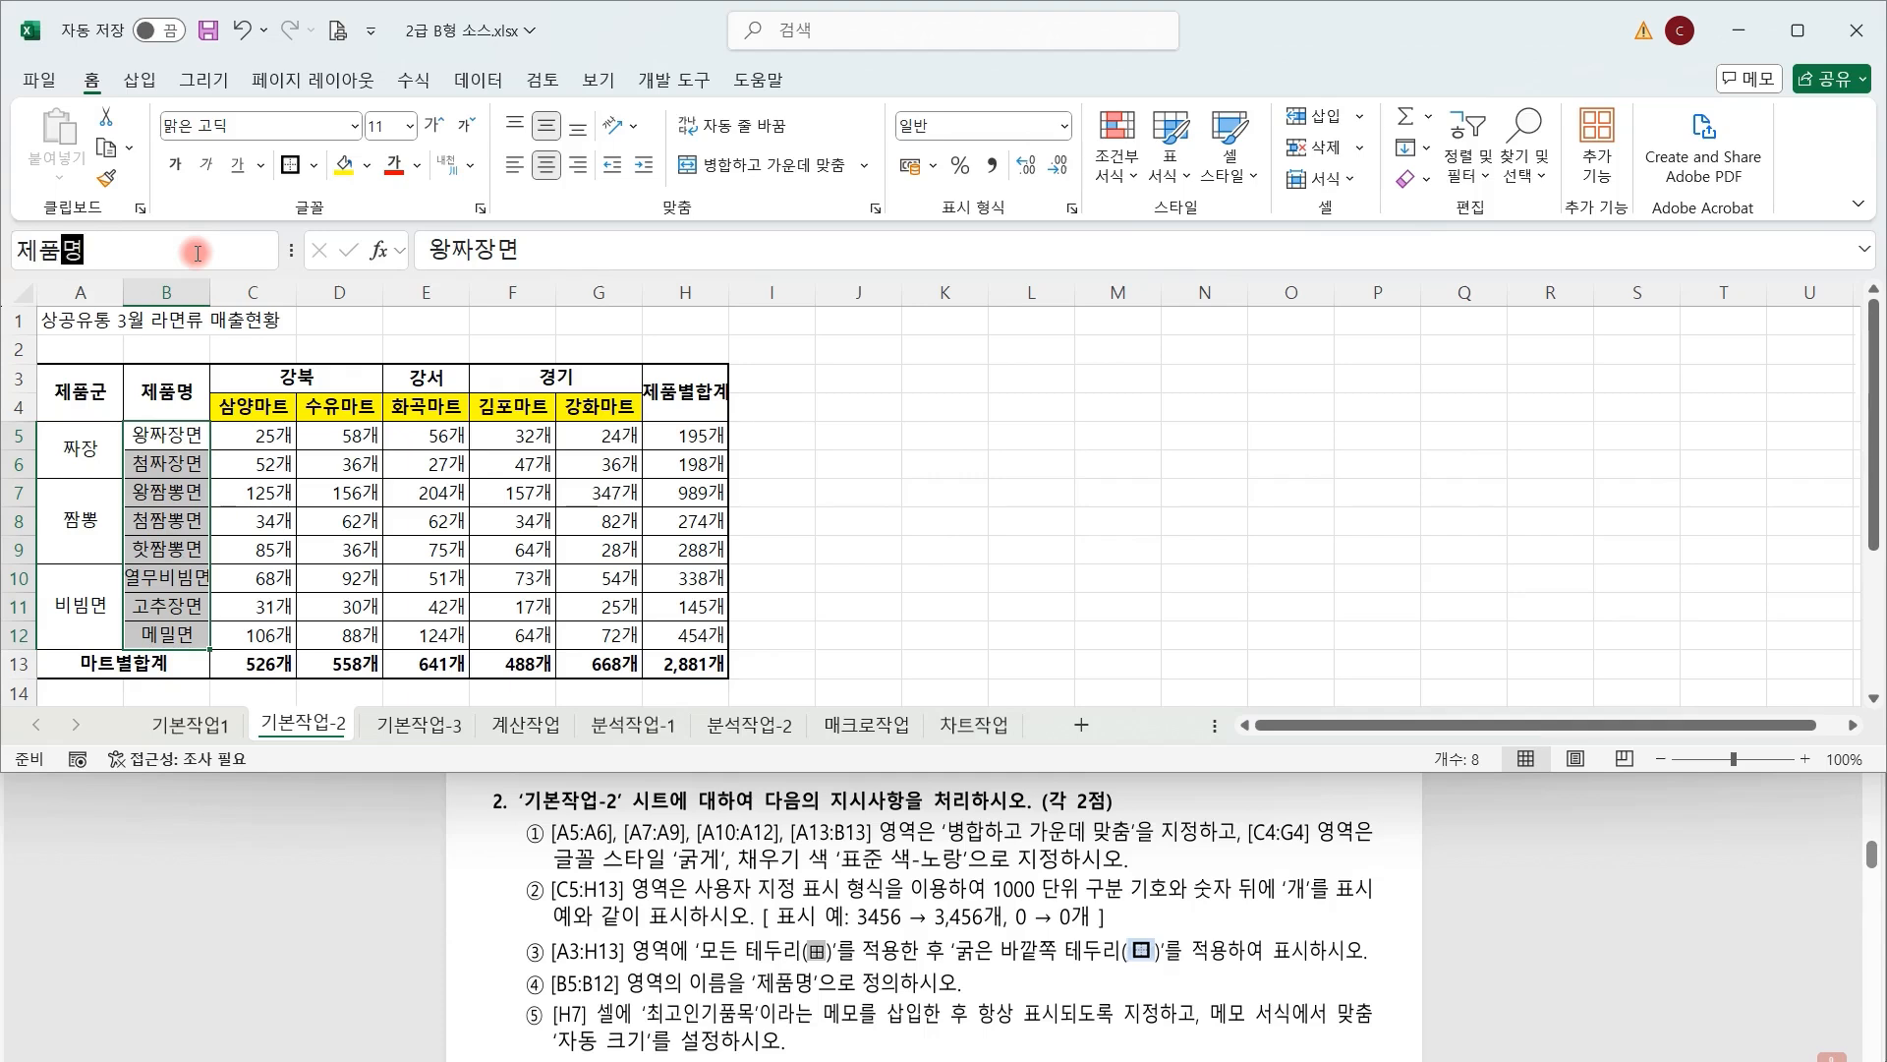
key("Return")
Insert a note reading 최고인기품목 in cell H7 and set it to stay displayed.
left_click(705, 499)
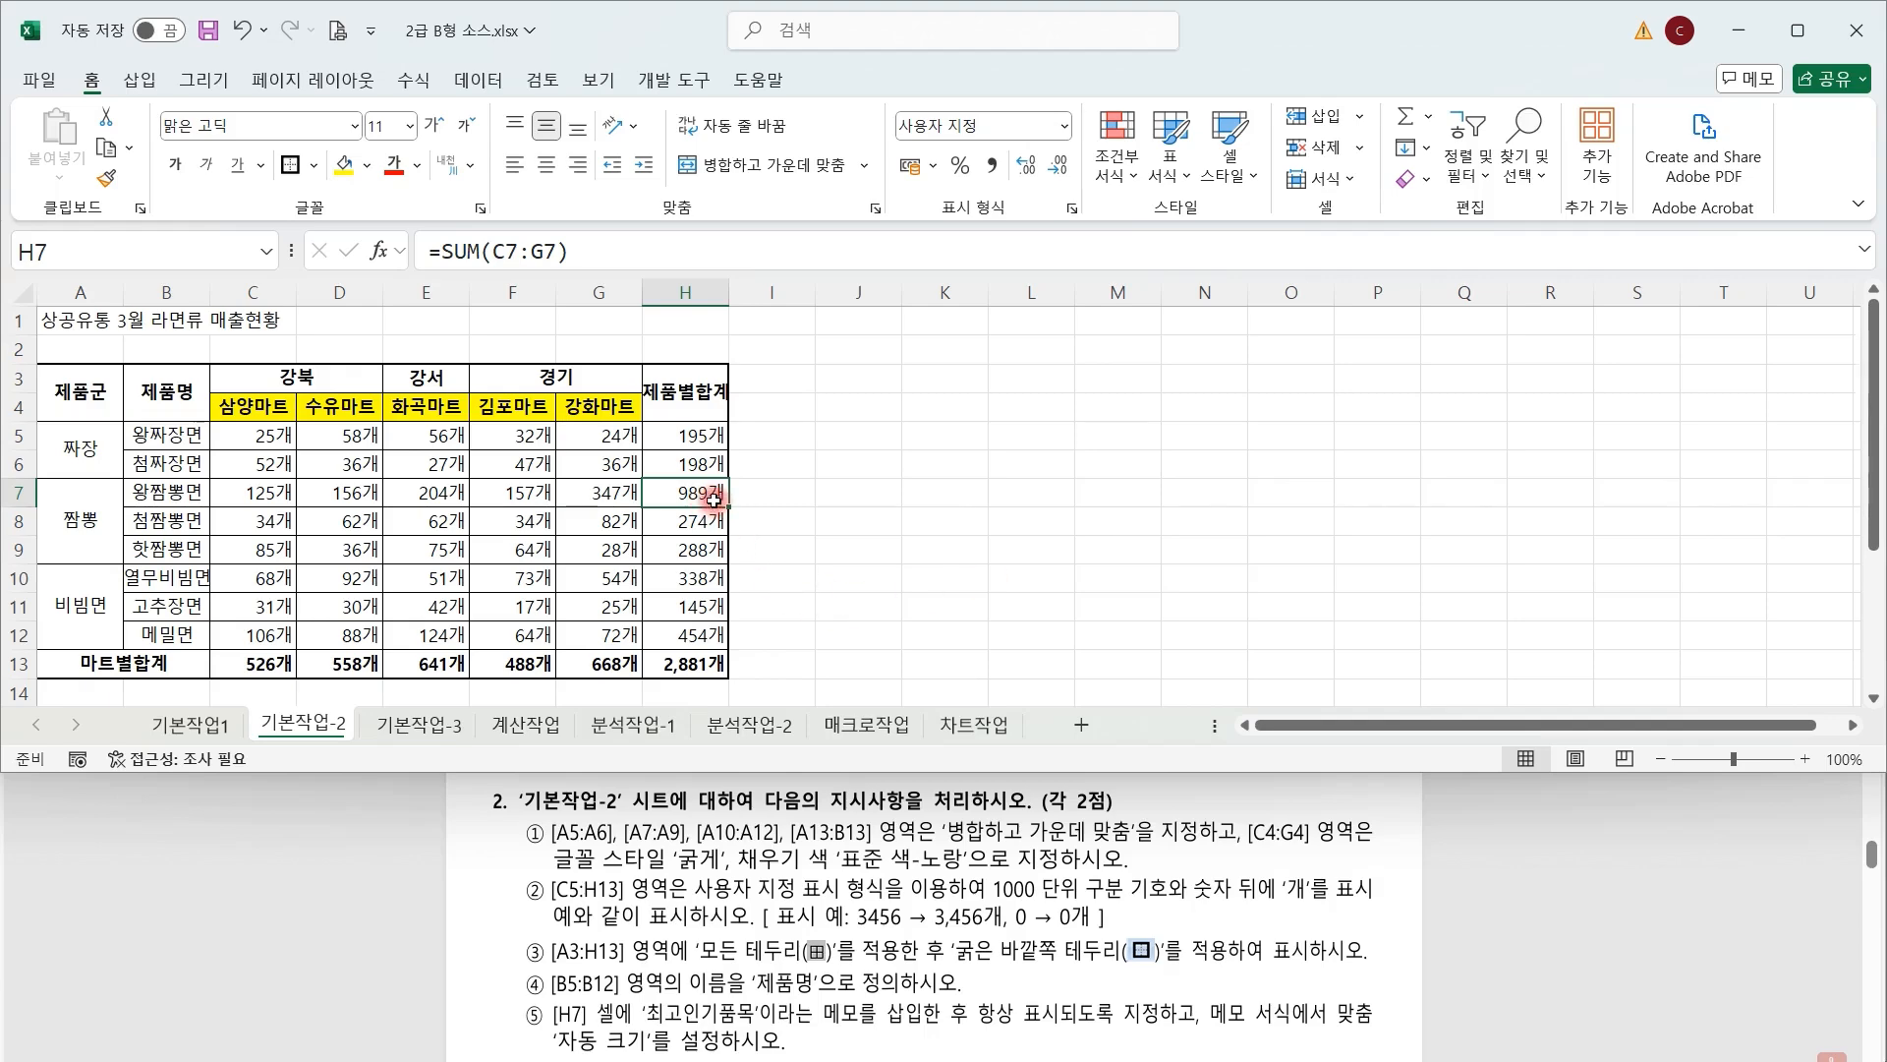
right_click(710, 492)
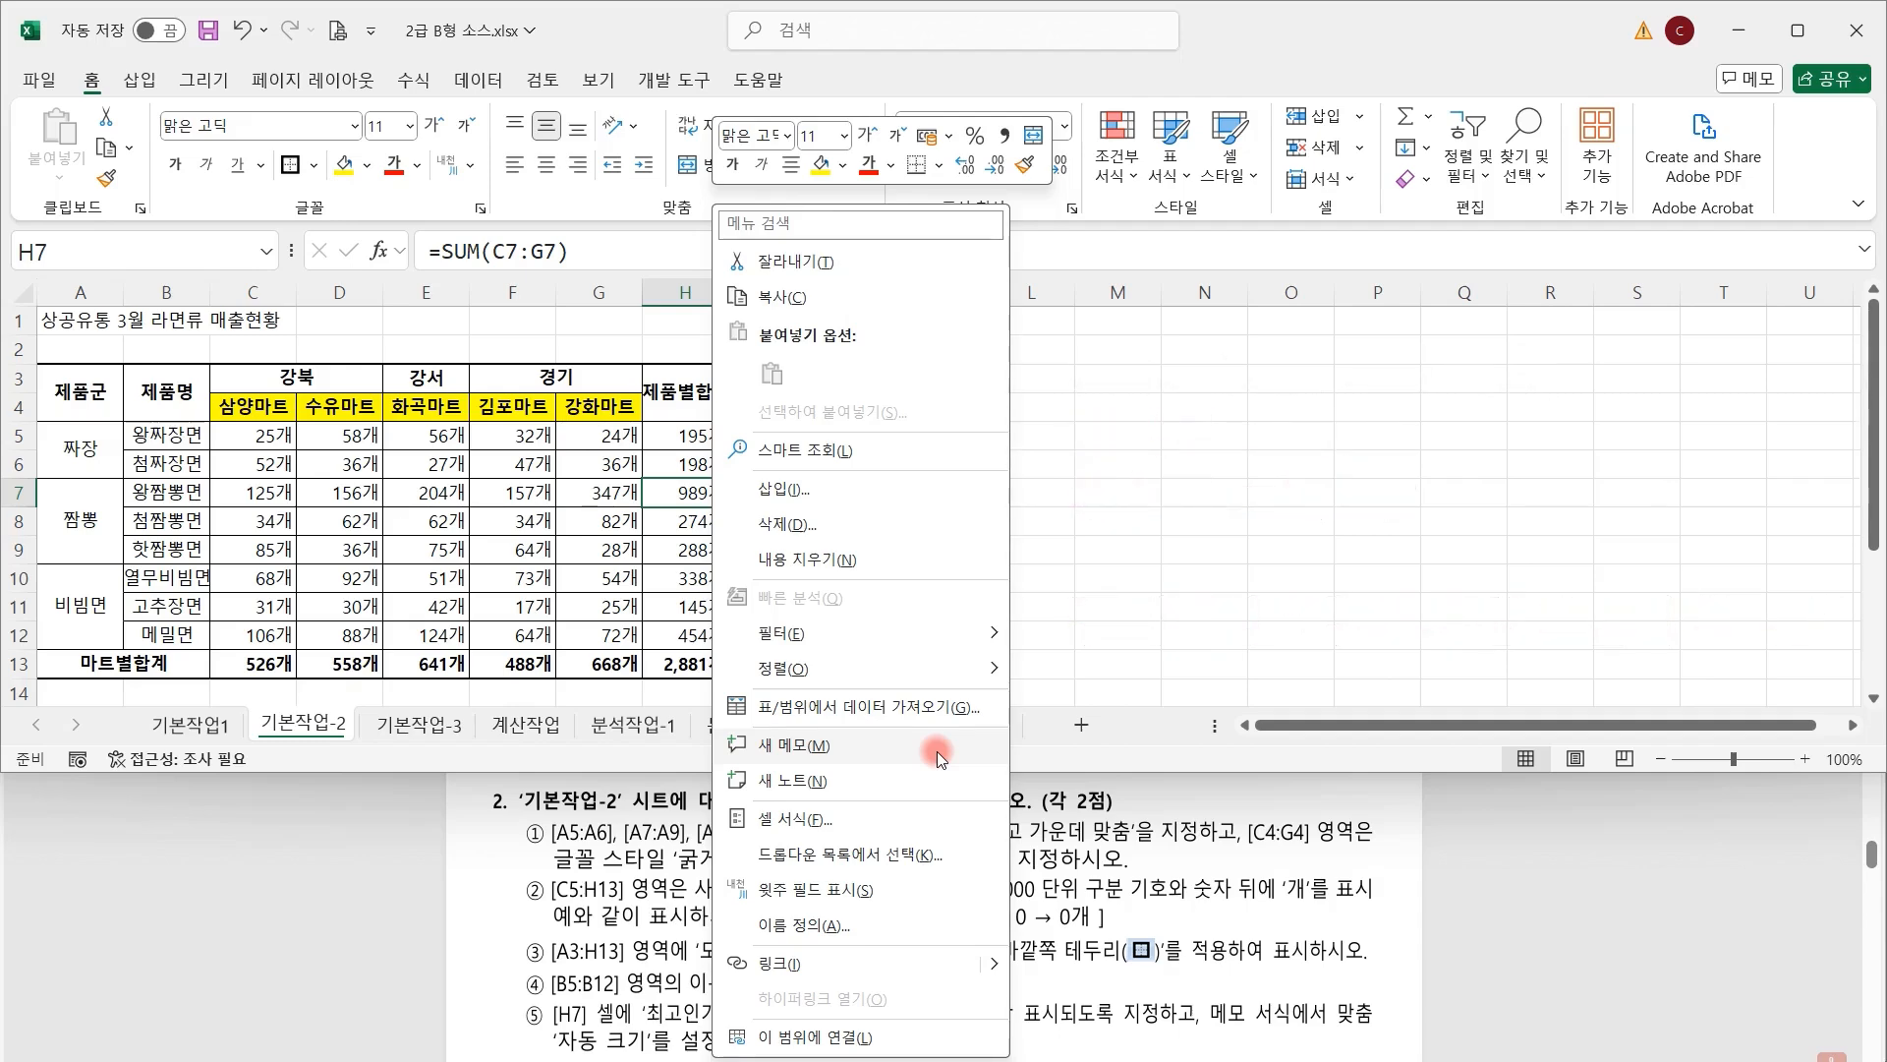
left_click(859, 782)
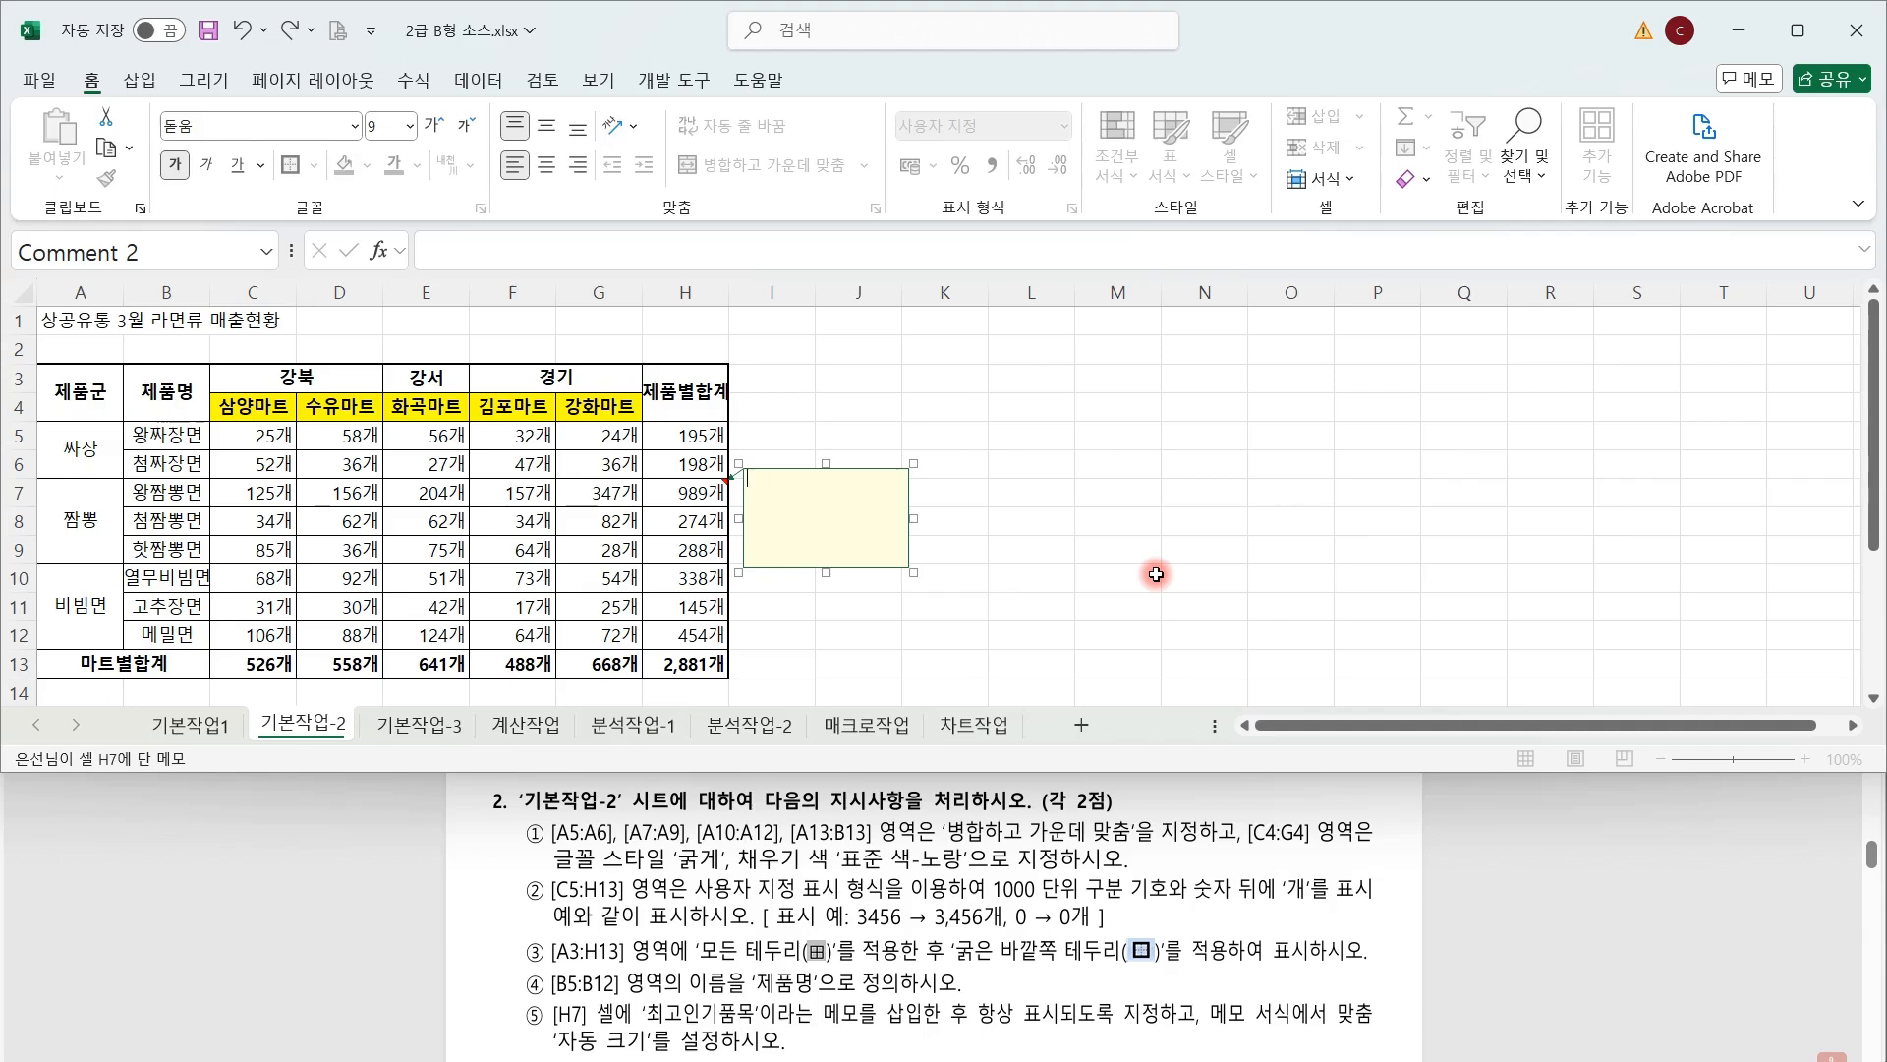
type("최고인기품목")
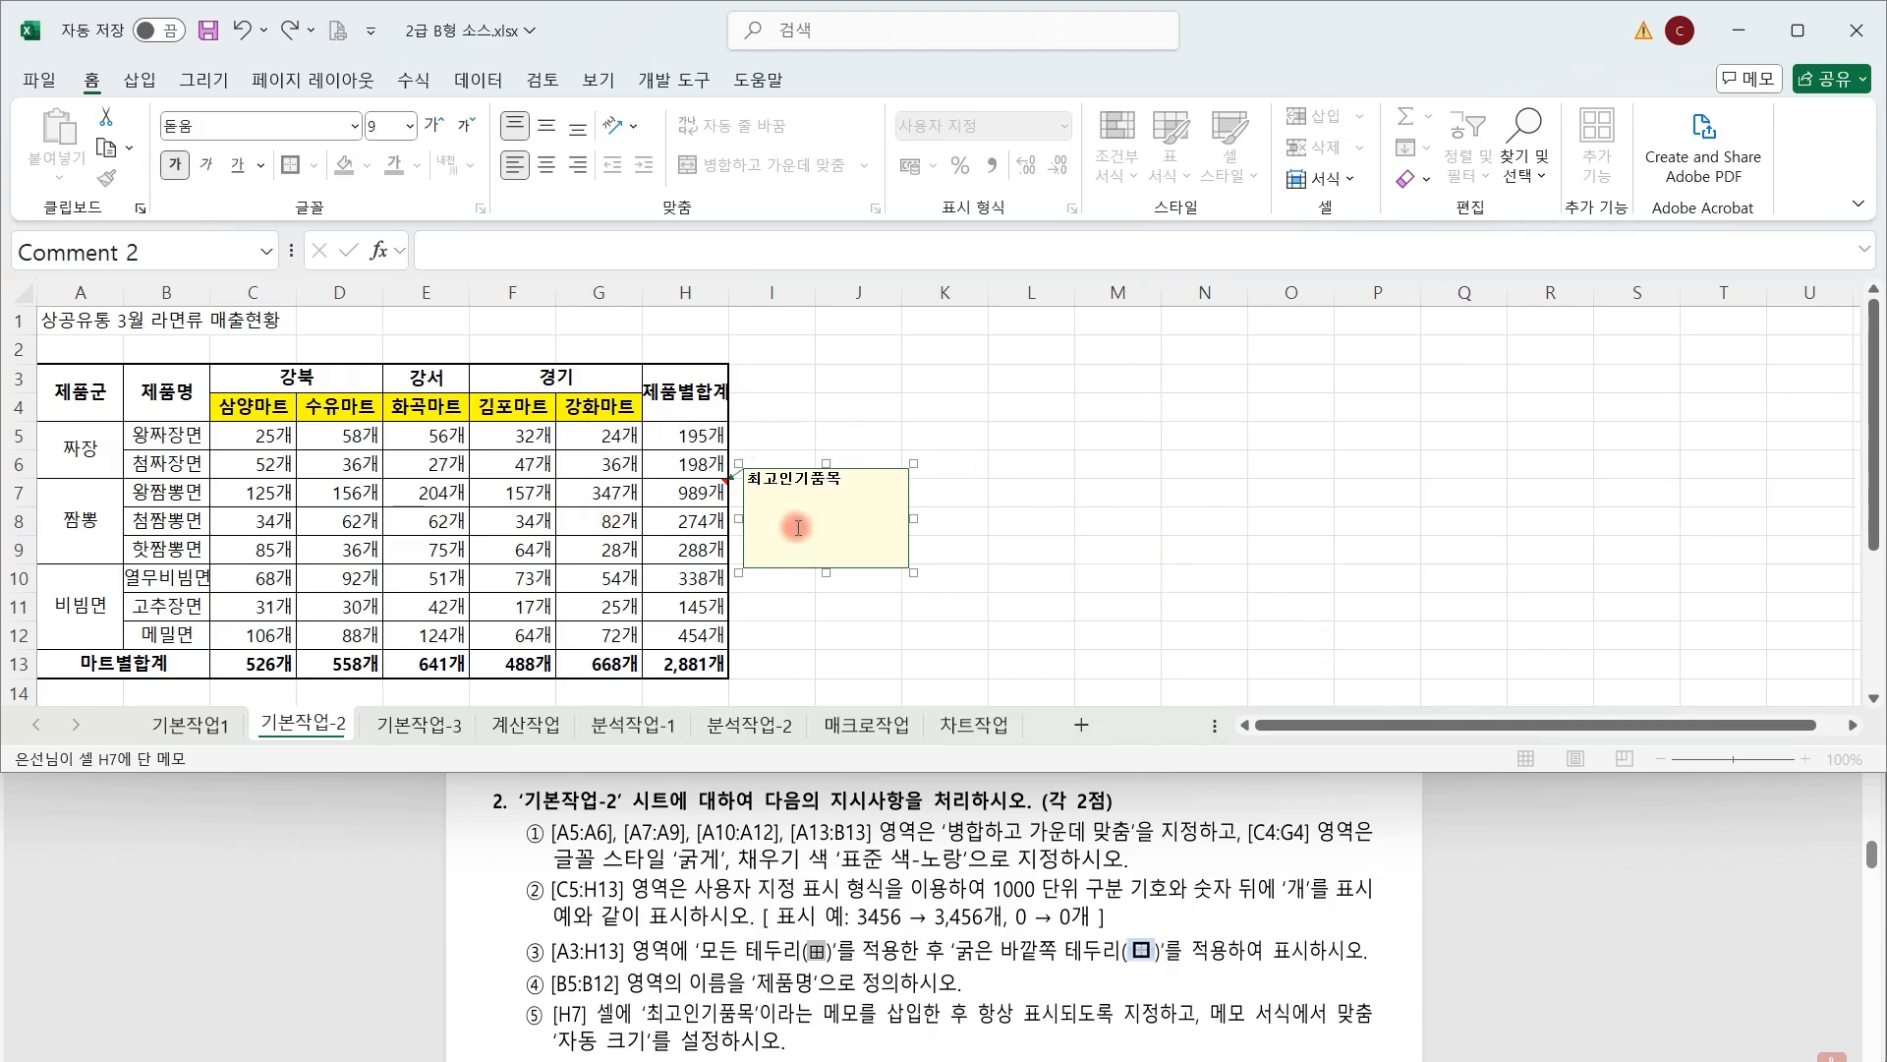
left_click(1529, 601)
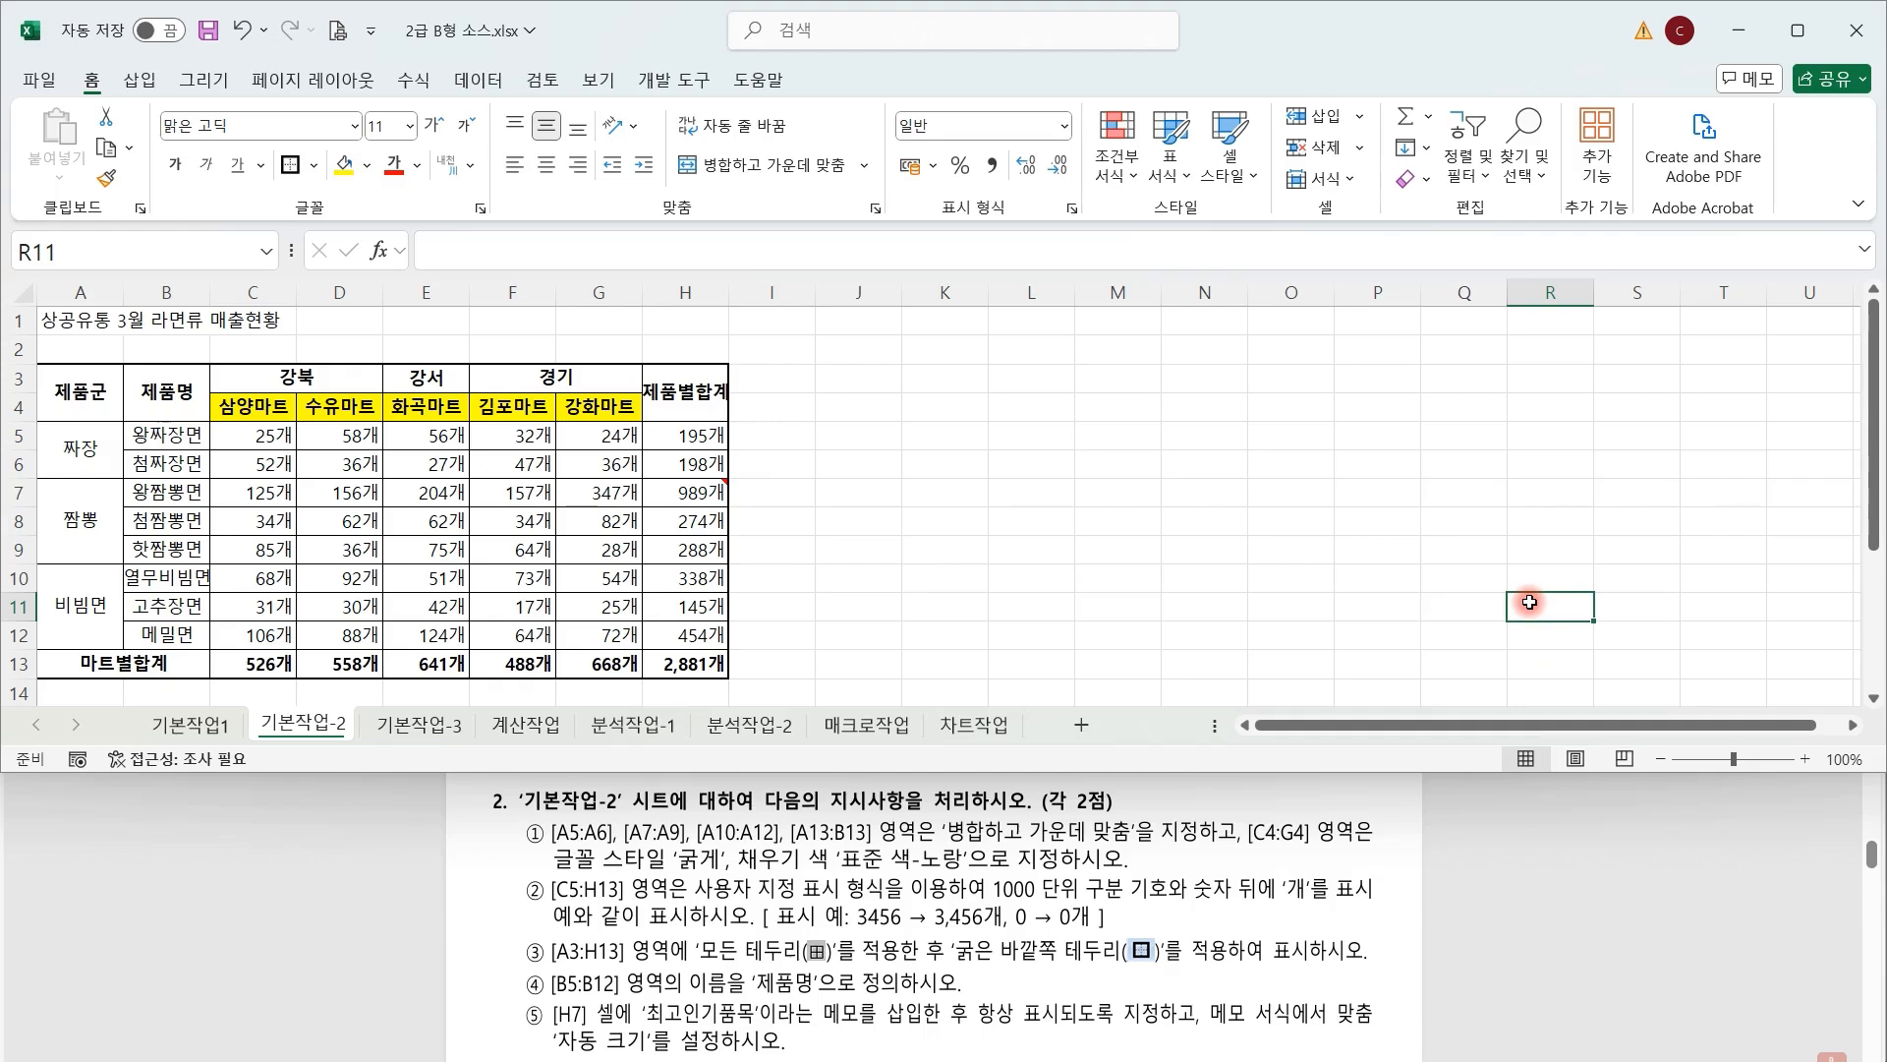
right_click(700, 490)
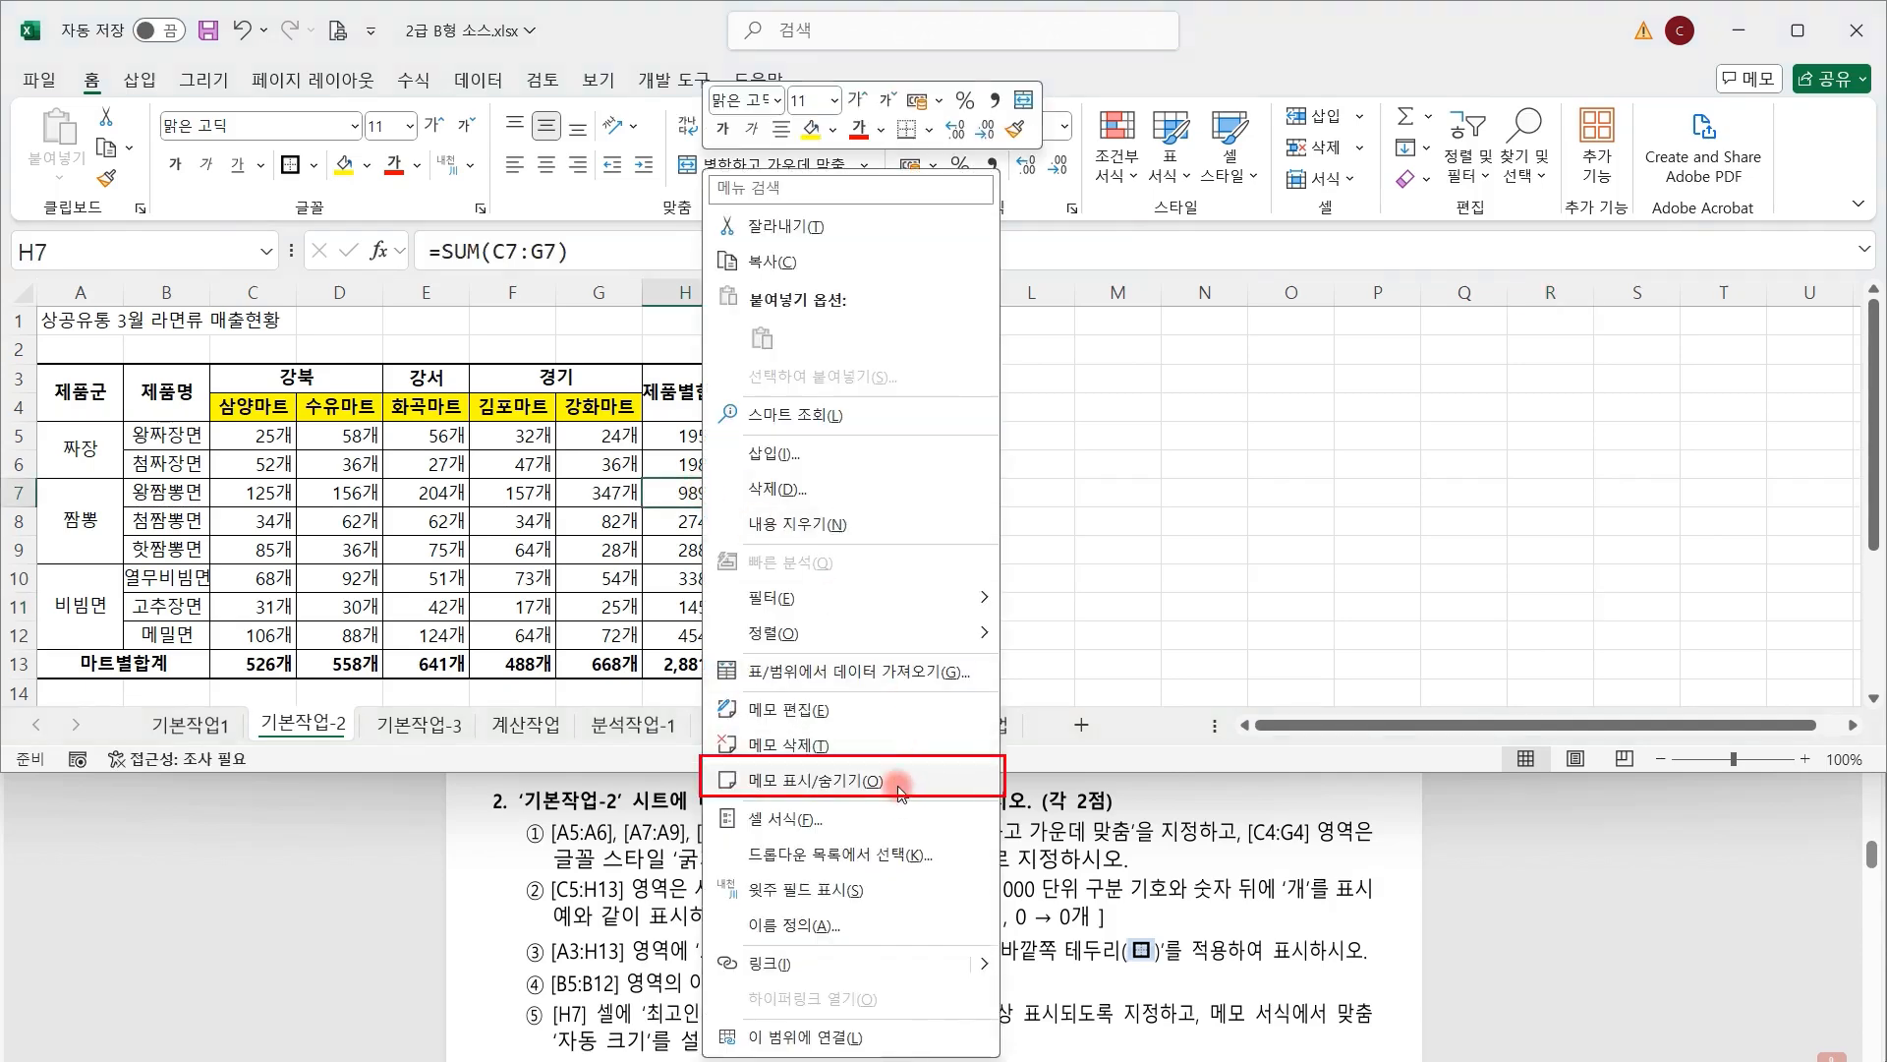
left_click(901, 786)
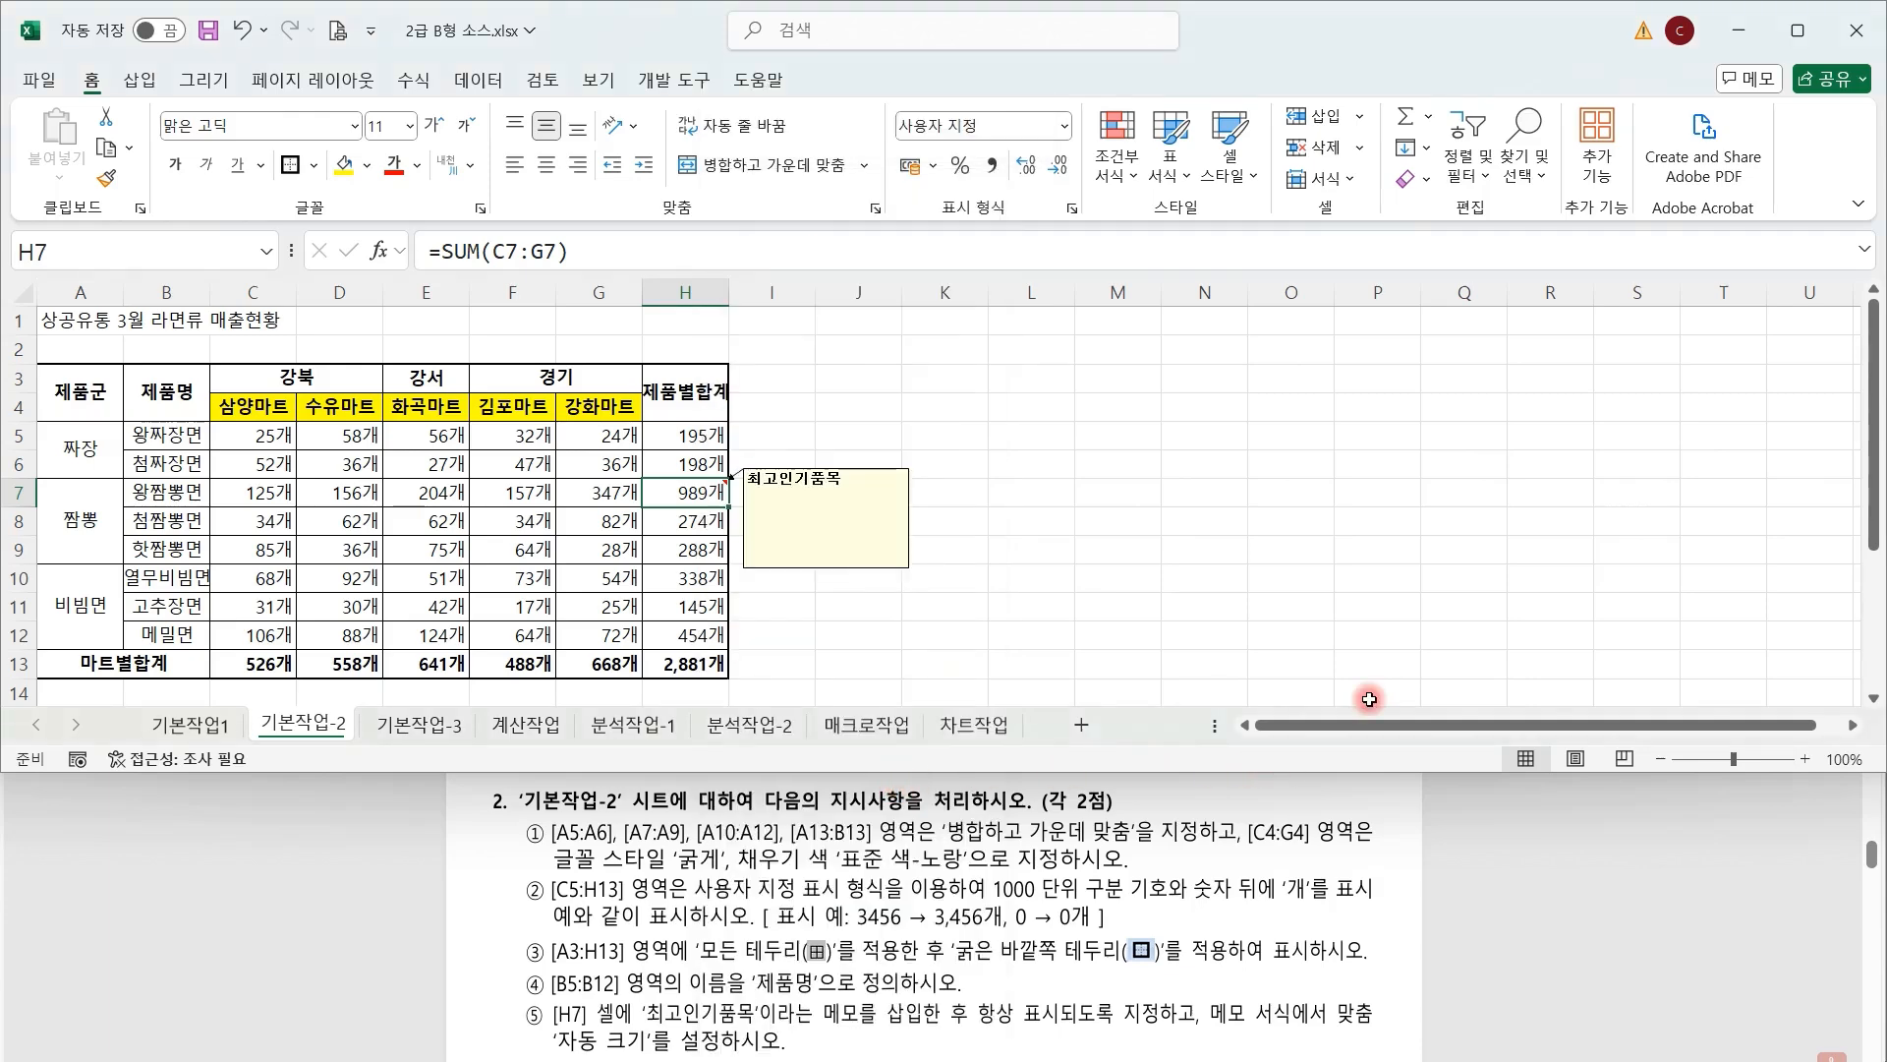
Turn on automatic size in the alignment format of the note on cell H7.
left_click(894, 469)
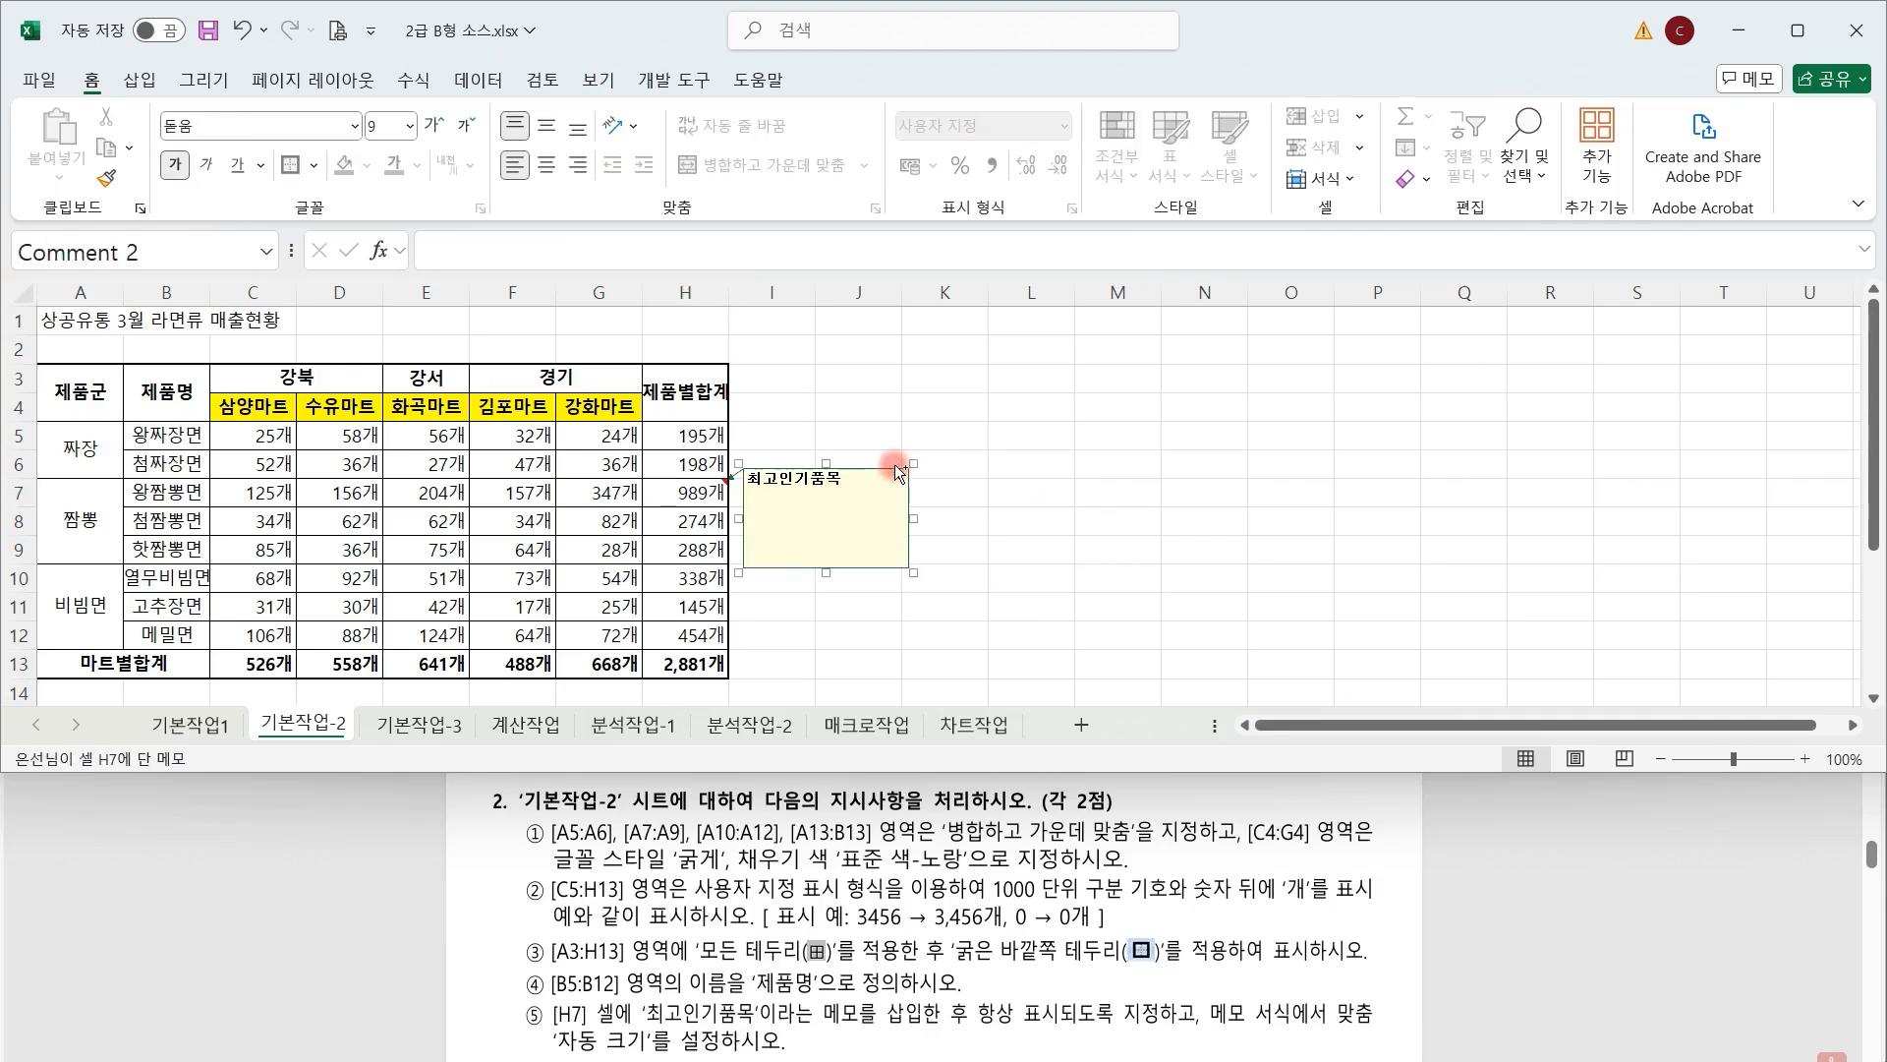
key("ctrl+1")
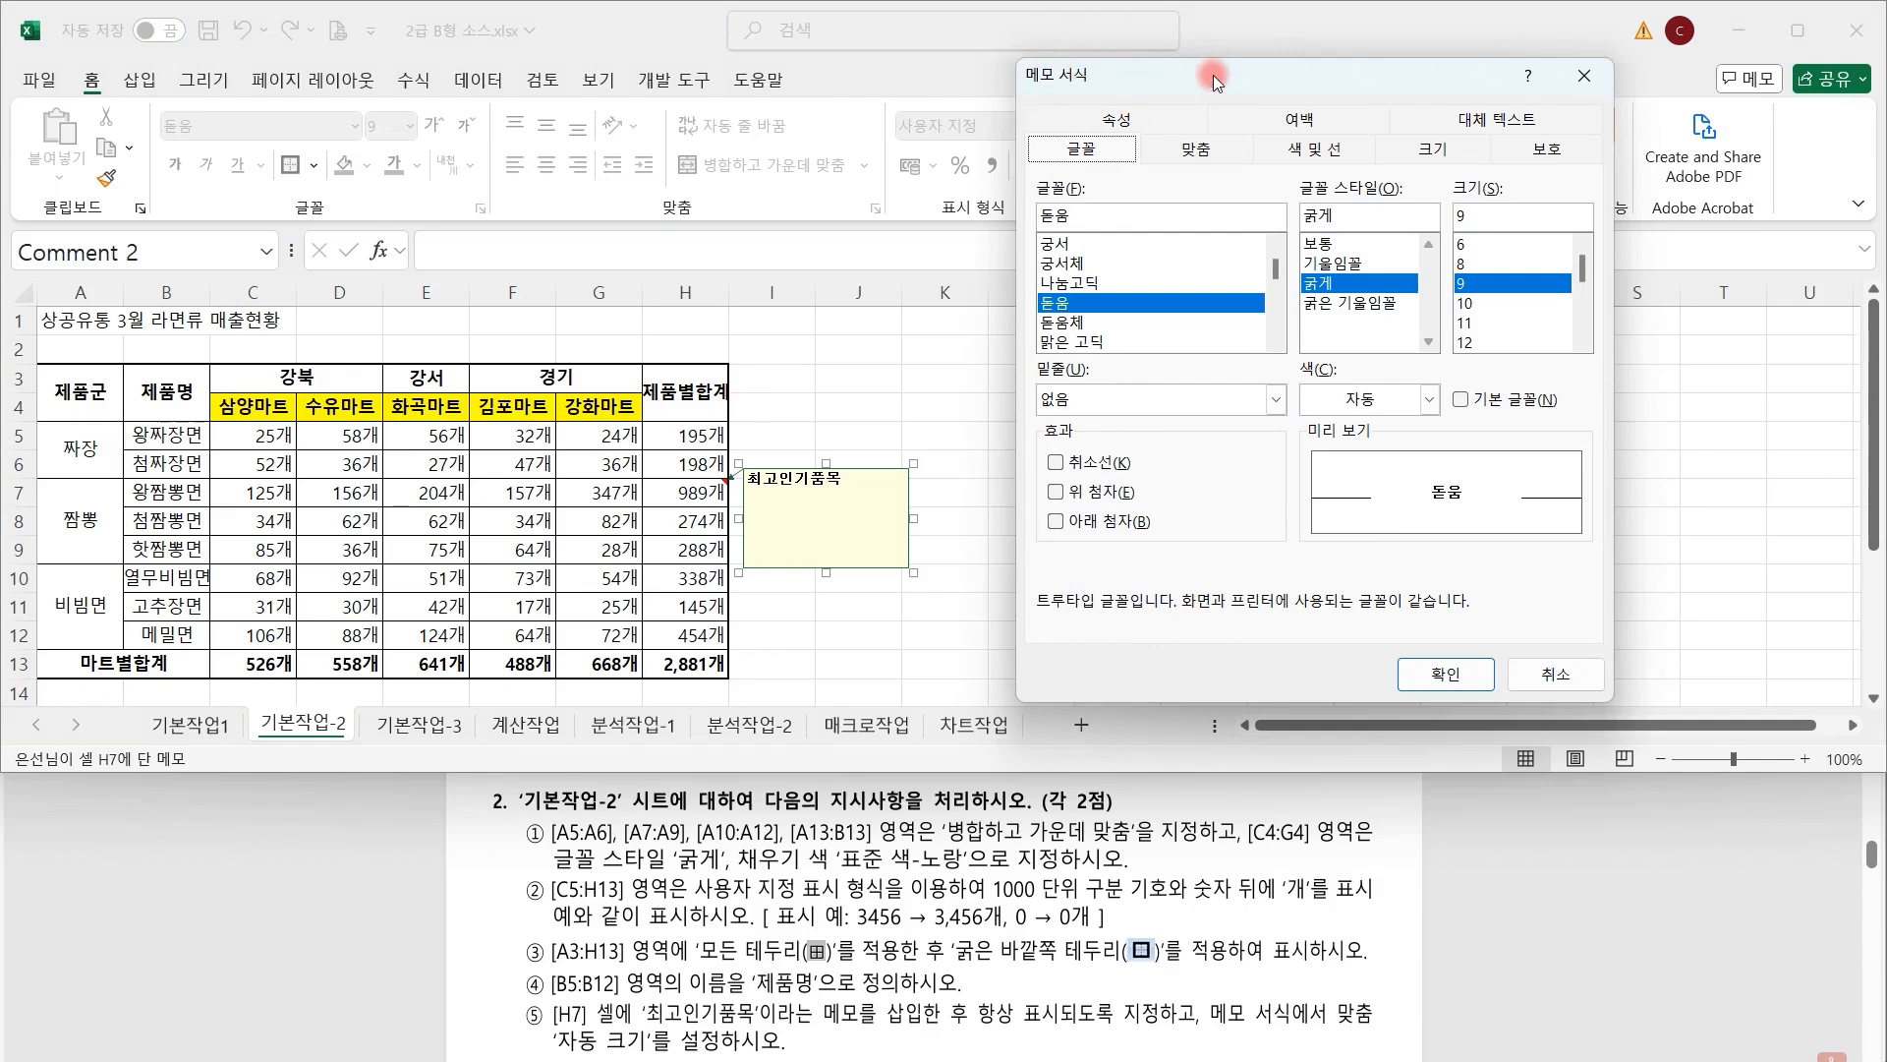
left_click(1153, 155)
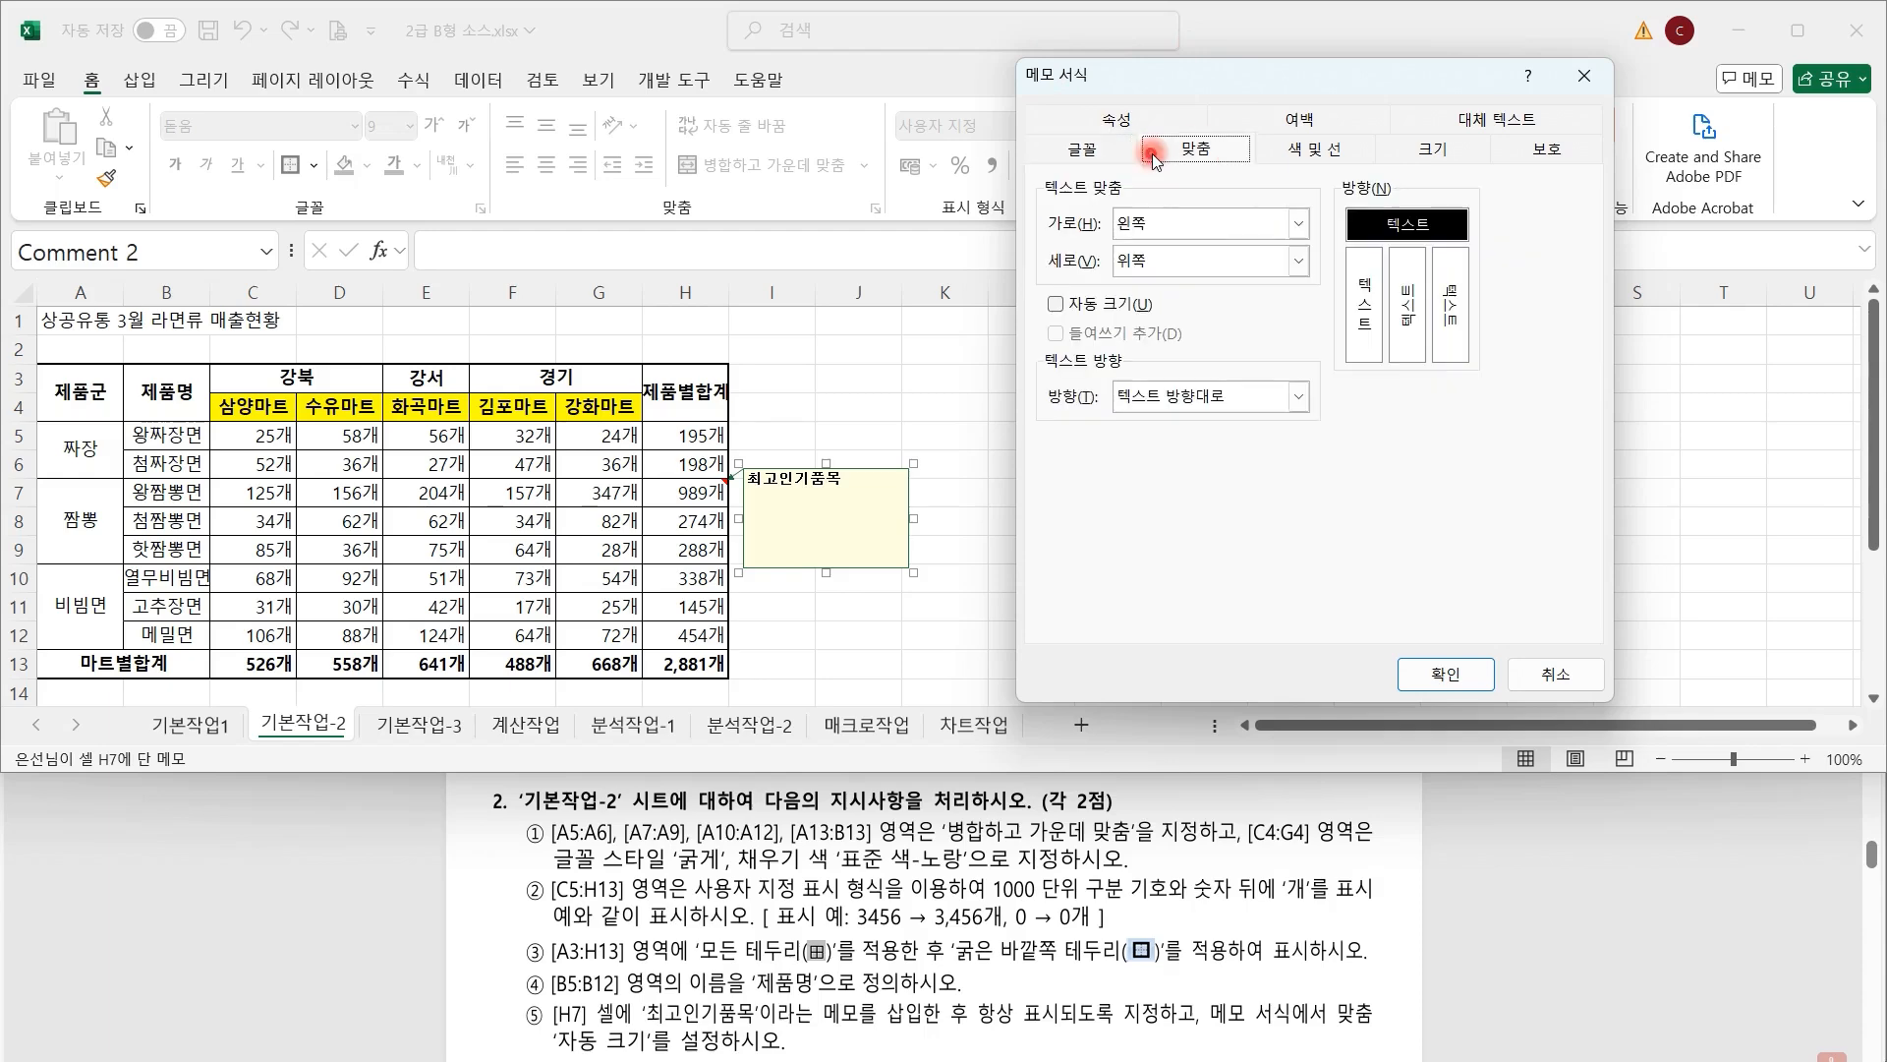
left_click(1093, 305)
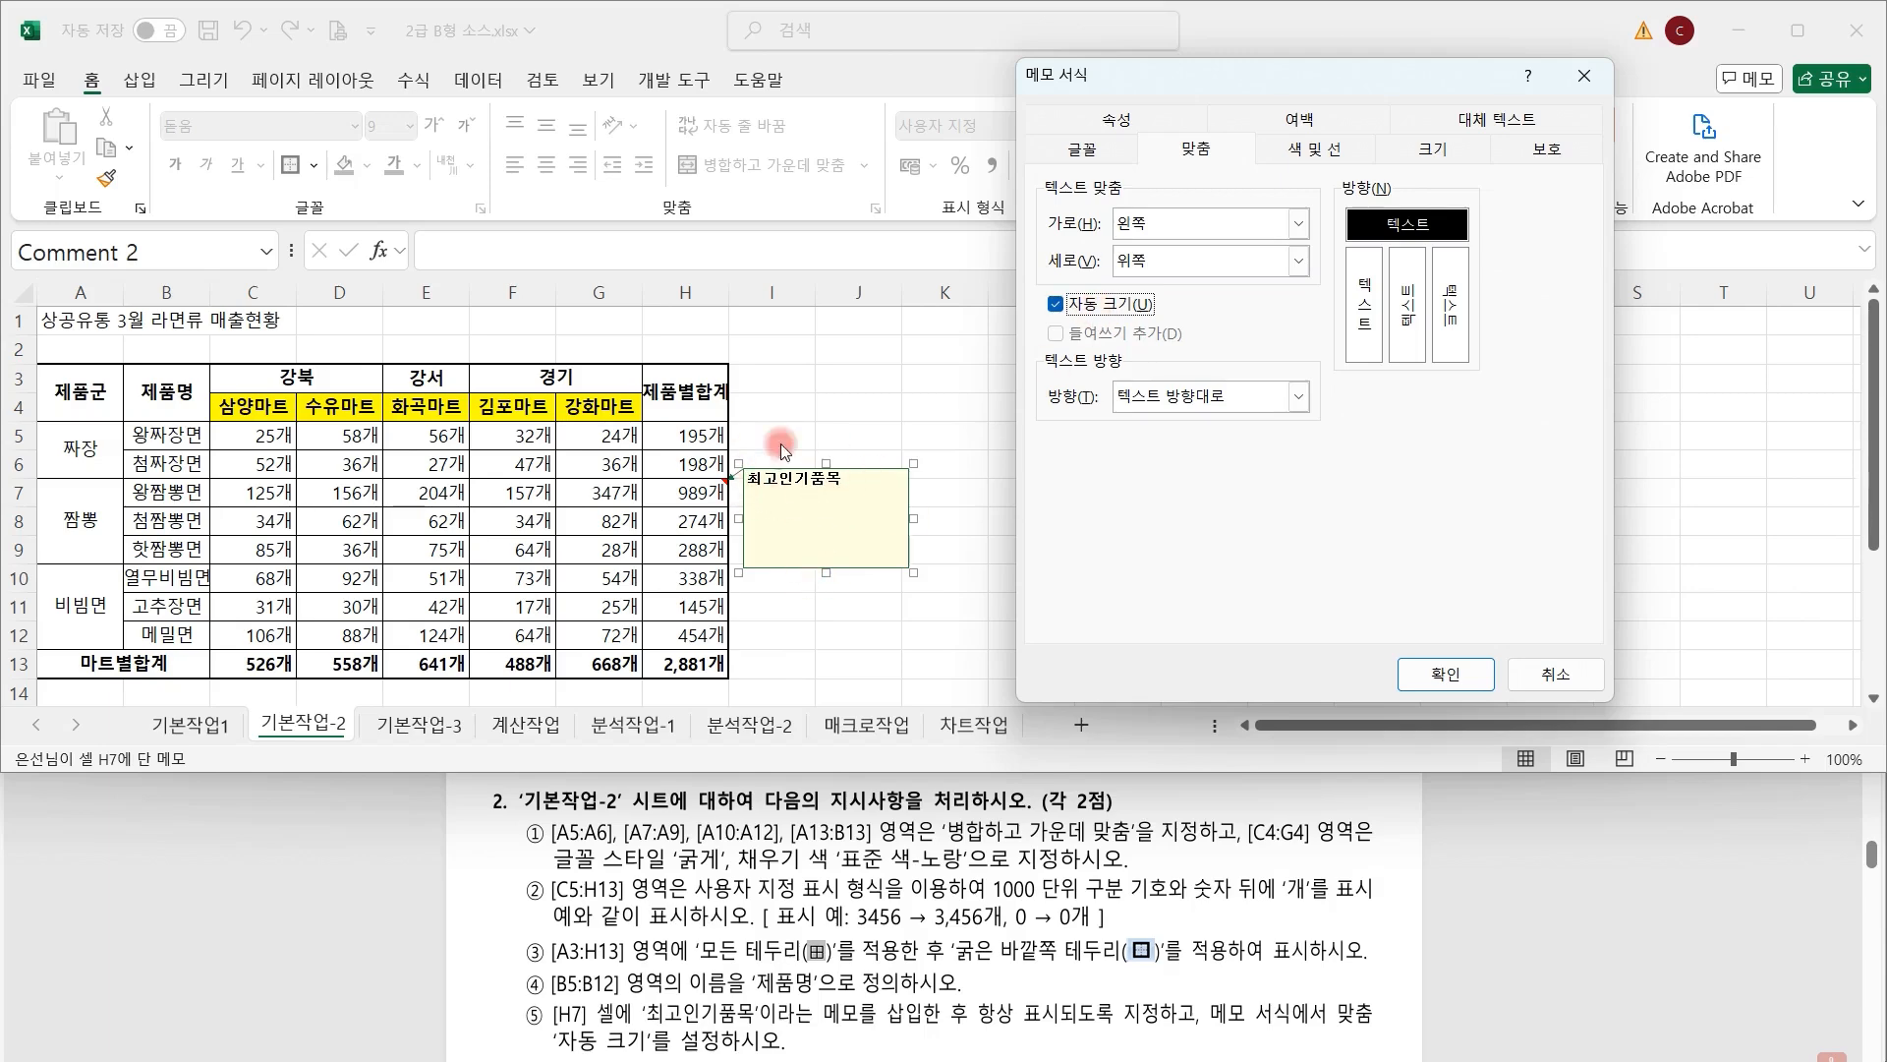
left_click(1434, 678)
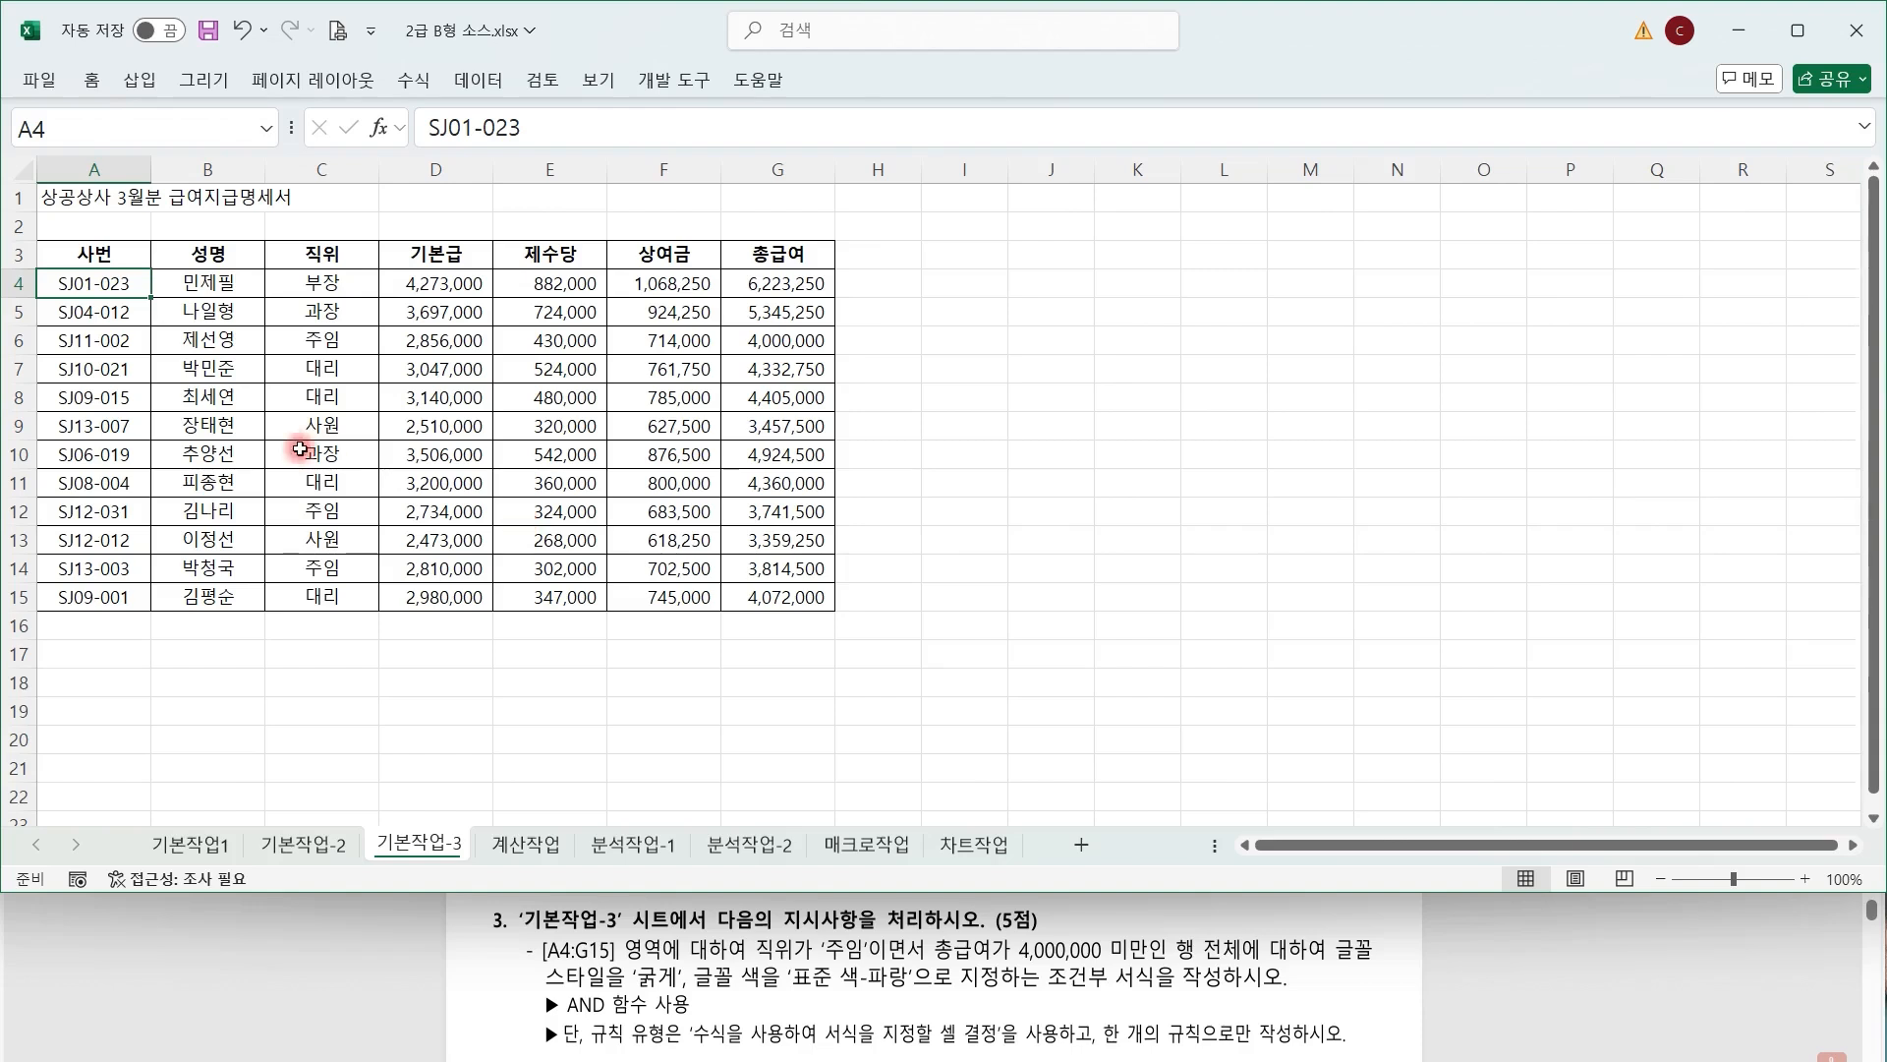
Start a new conditional formatting rule for A4:G15 that uses a formula to determine which cells to format.
left_click_drag(69, 284, 743, 590)
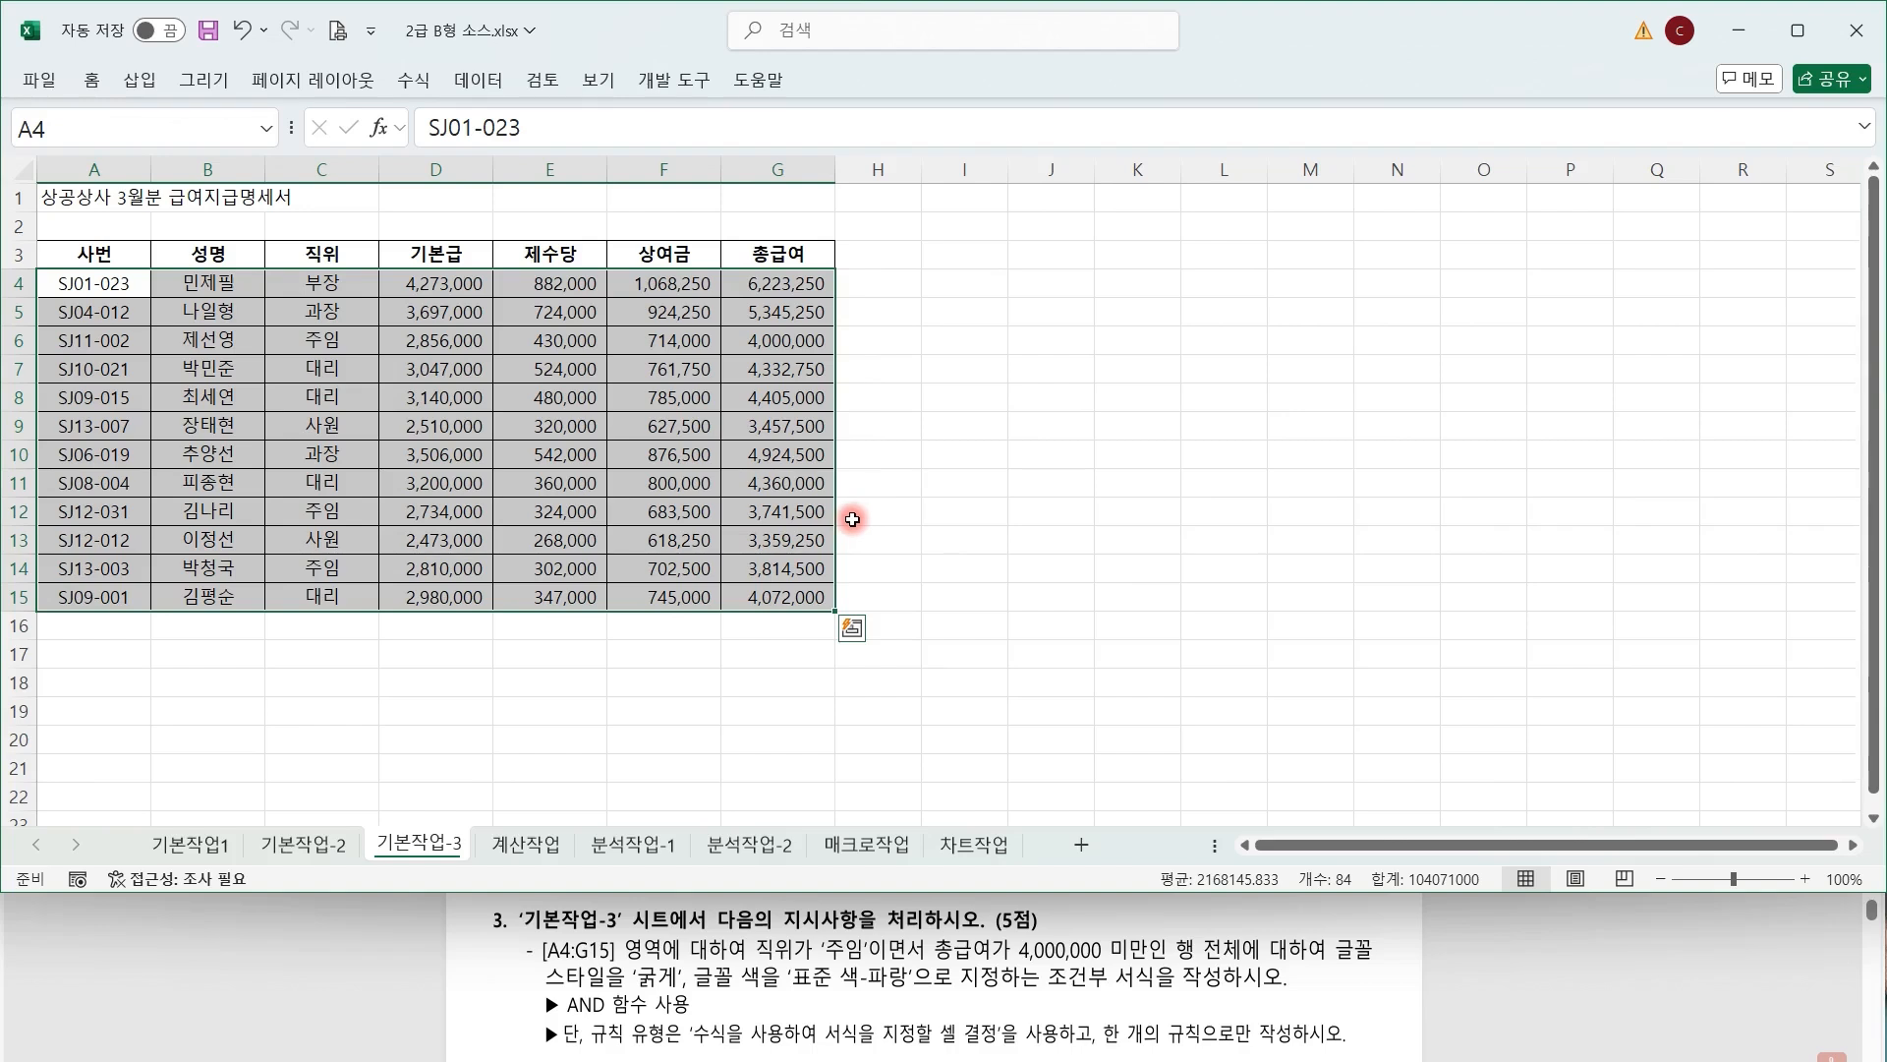
left_click(92, 83)
left_click(1116, 157)
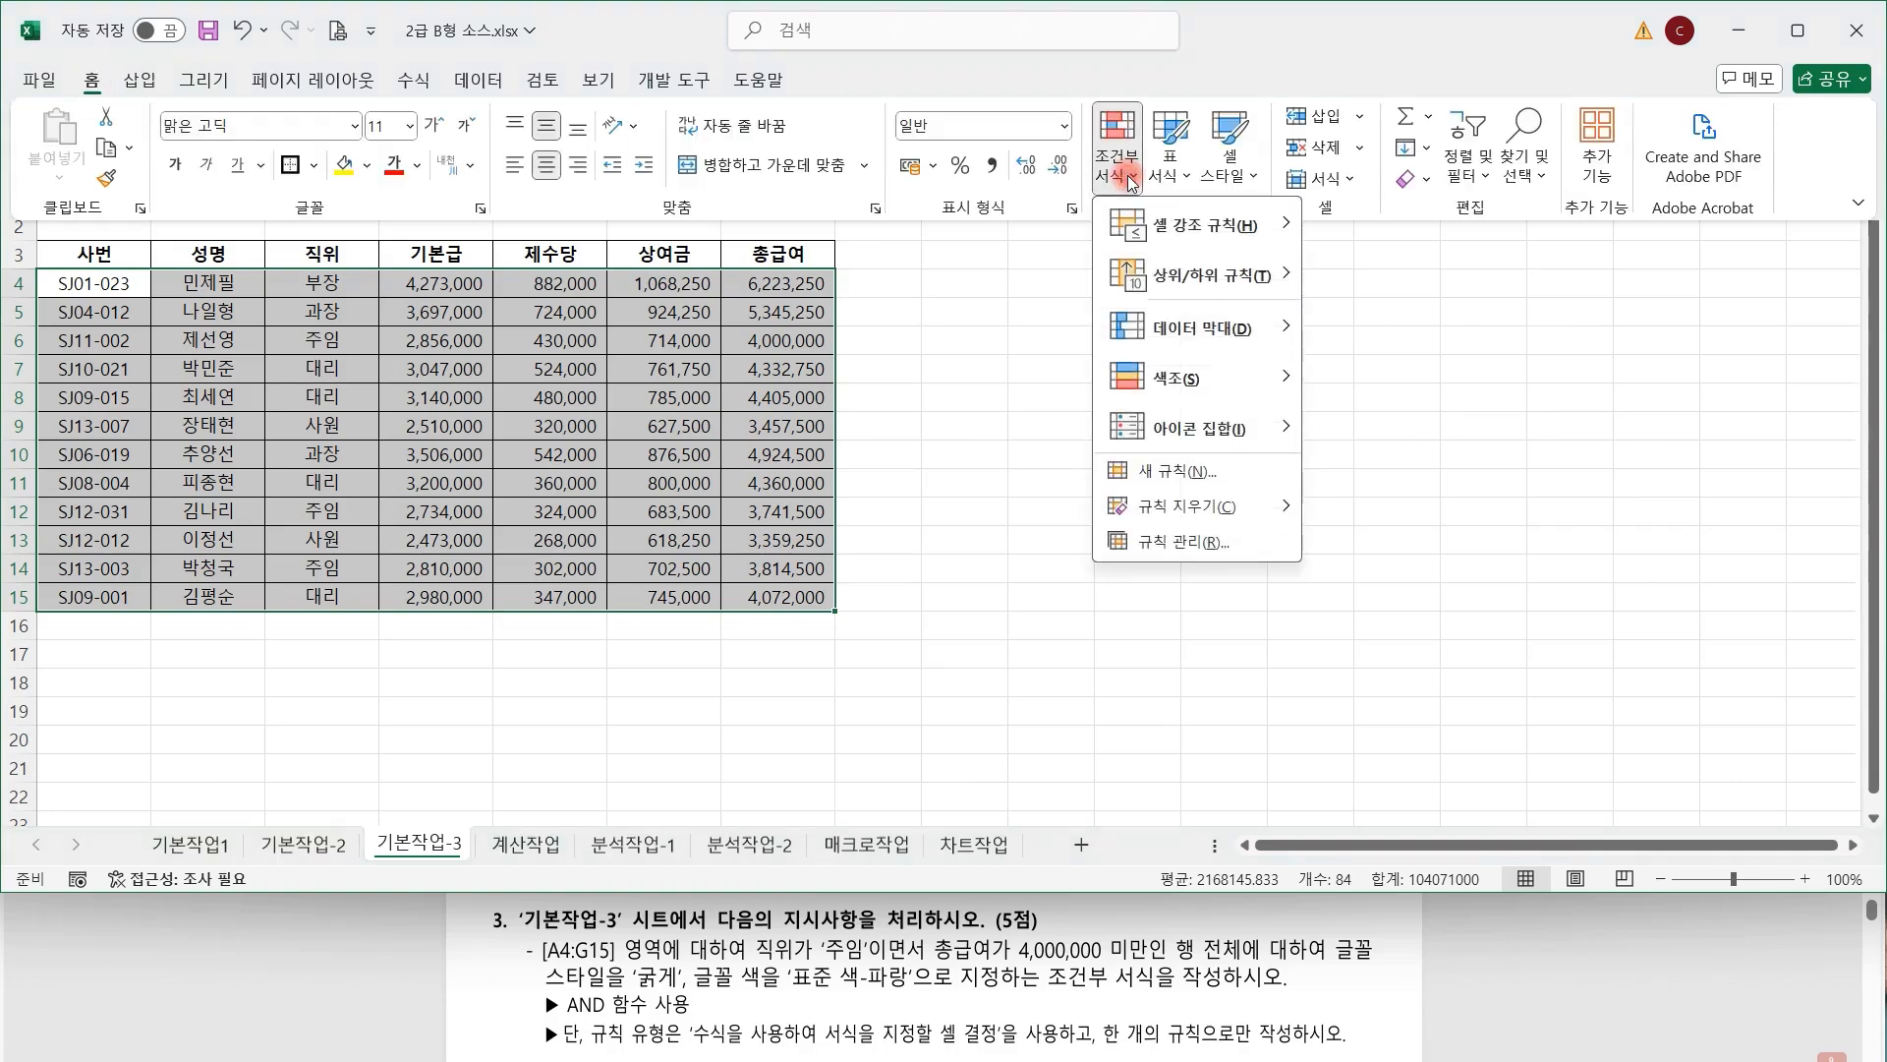
left_click(1211, 473)
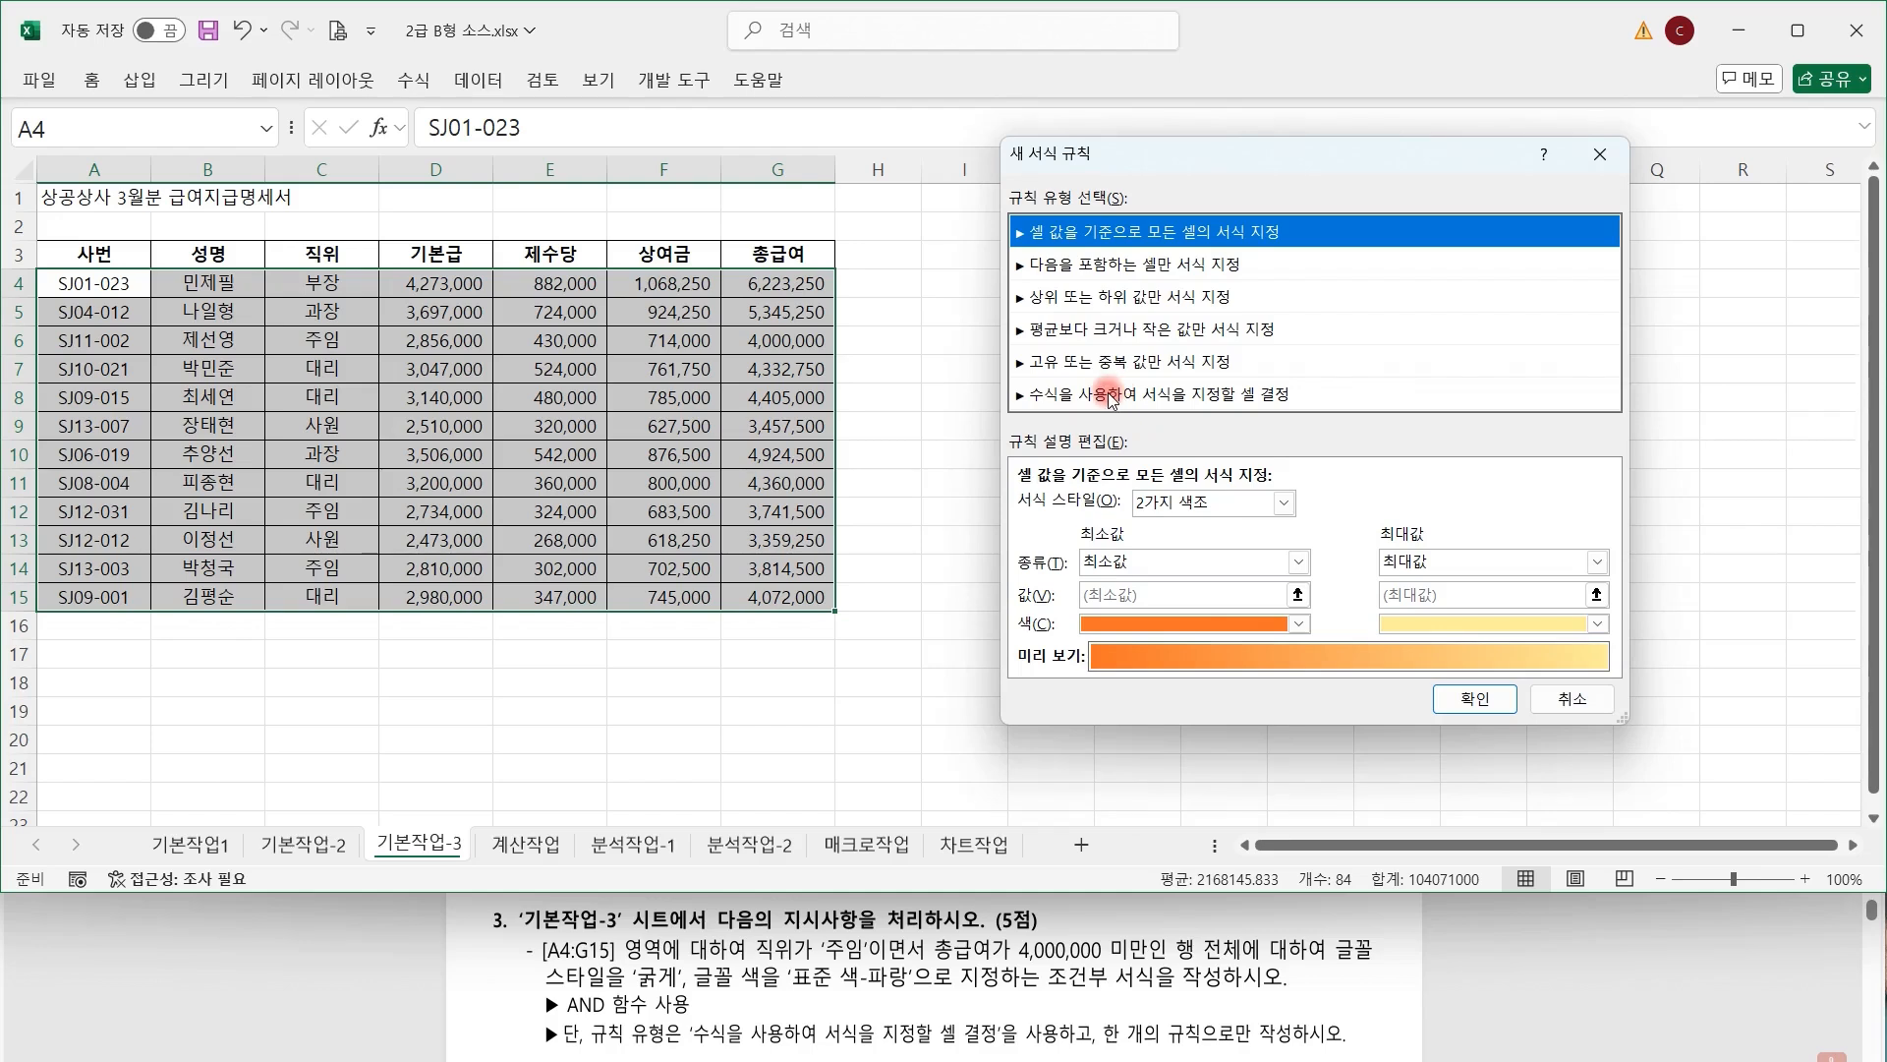
left_click(1110, 395)
left_click(1271, 514)
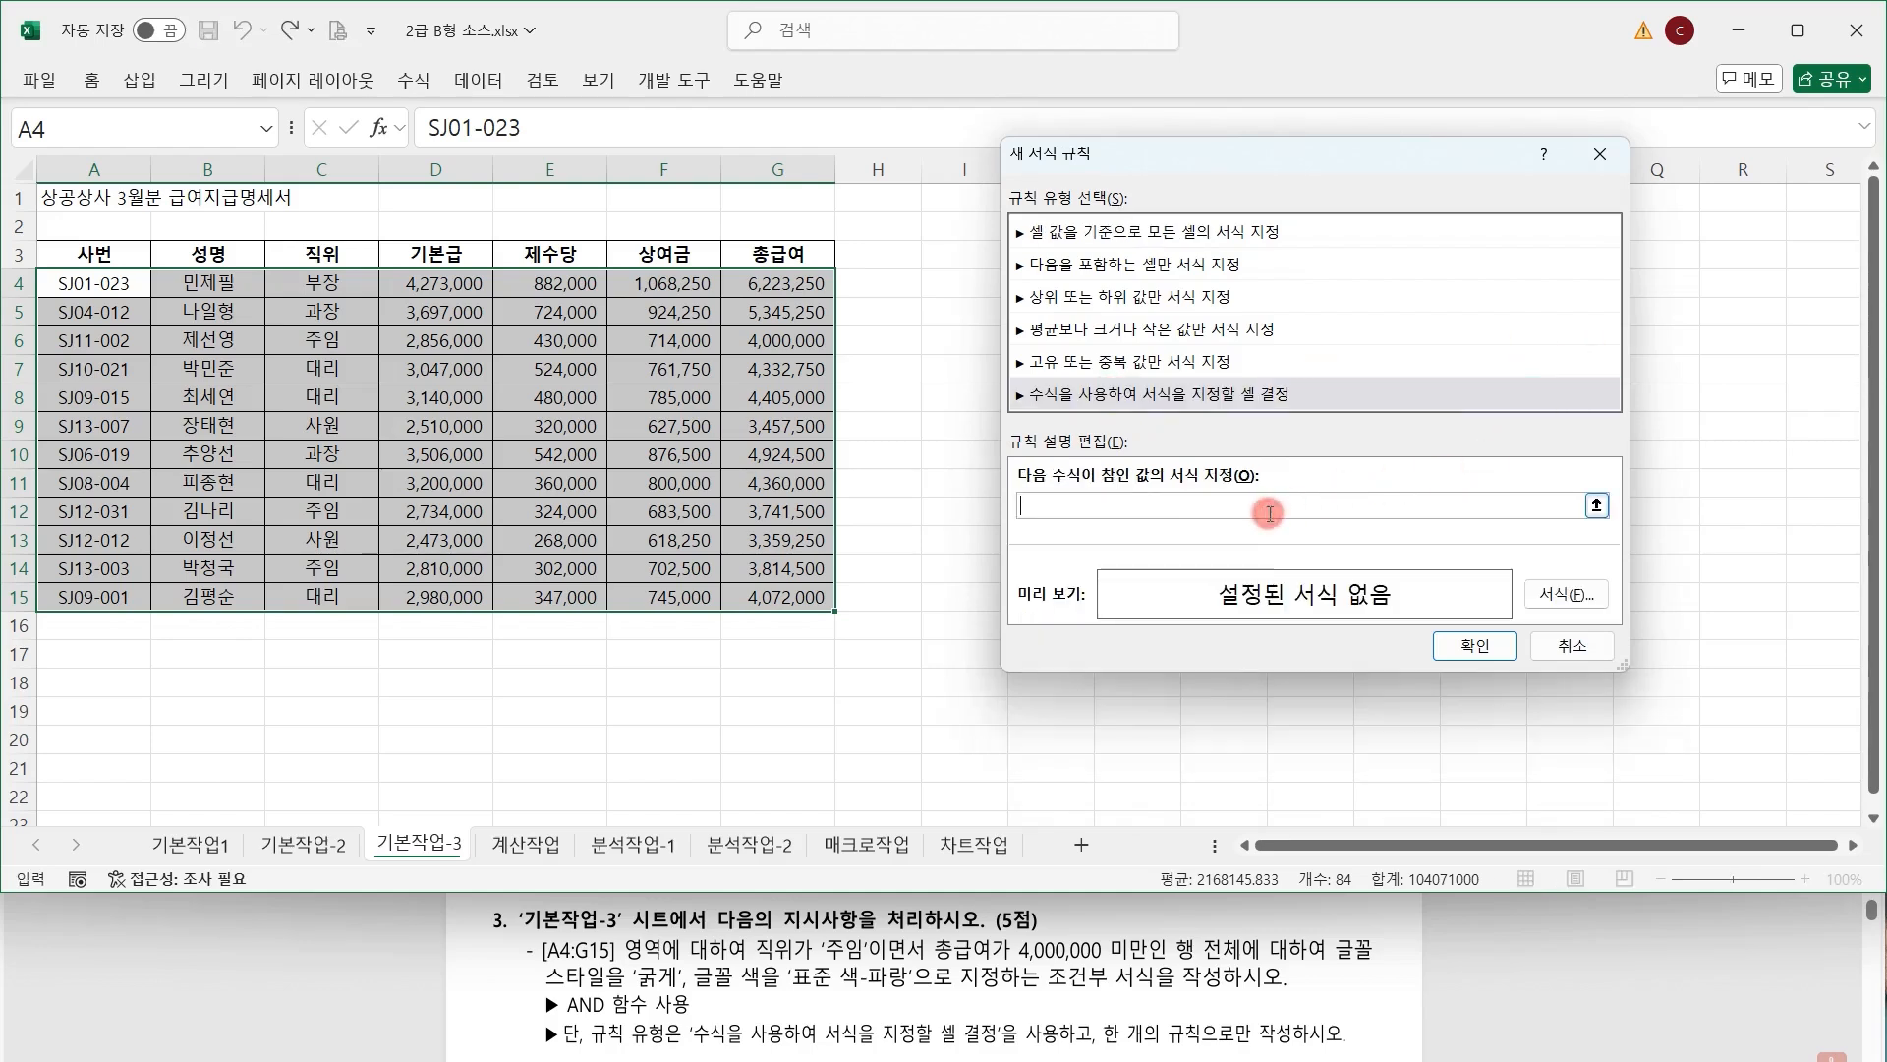
Enter the rule formula =and($C4="주임",$G4<4000000), with only the columns of the cell references absolute.
type("=")
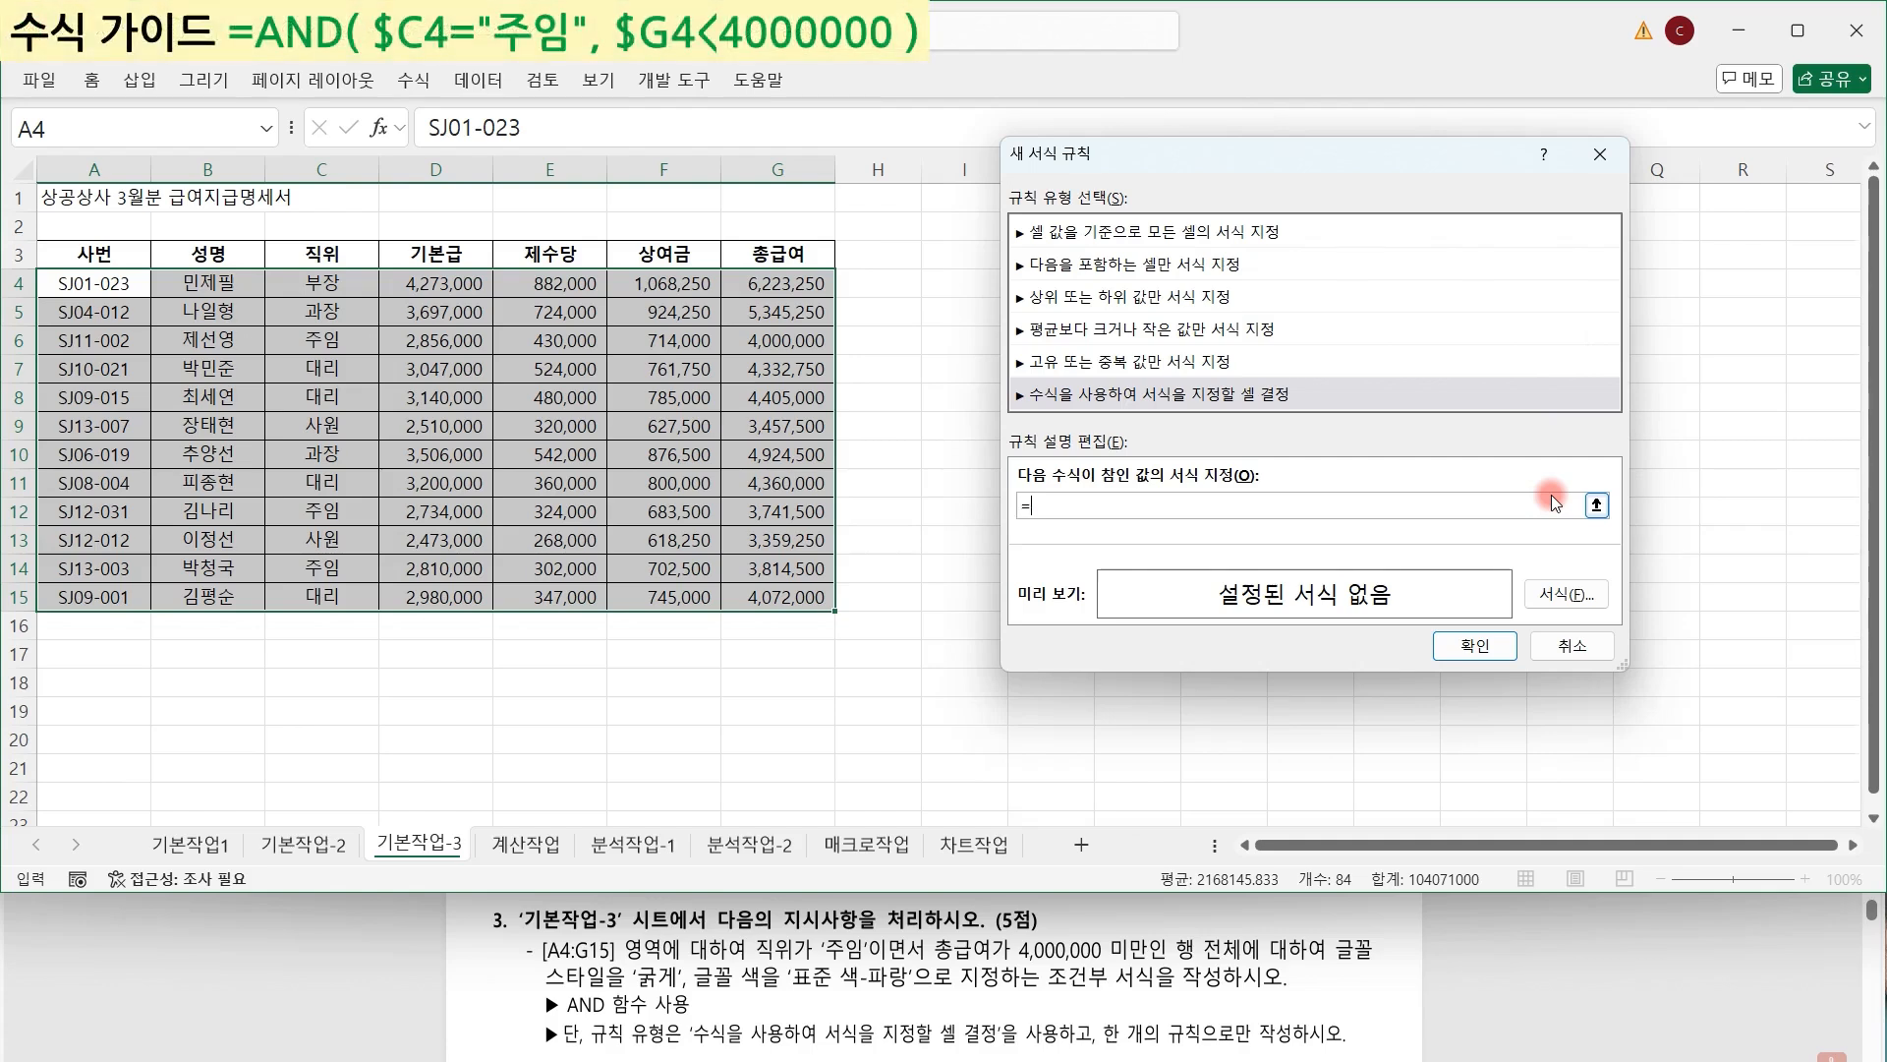
type("and(")
left_click(330, 282)
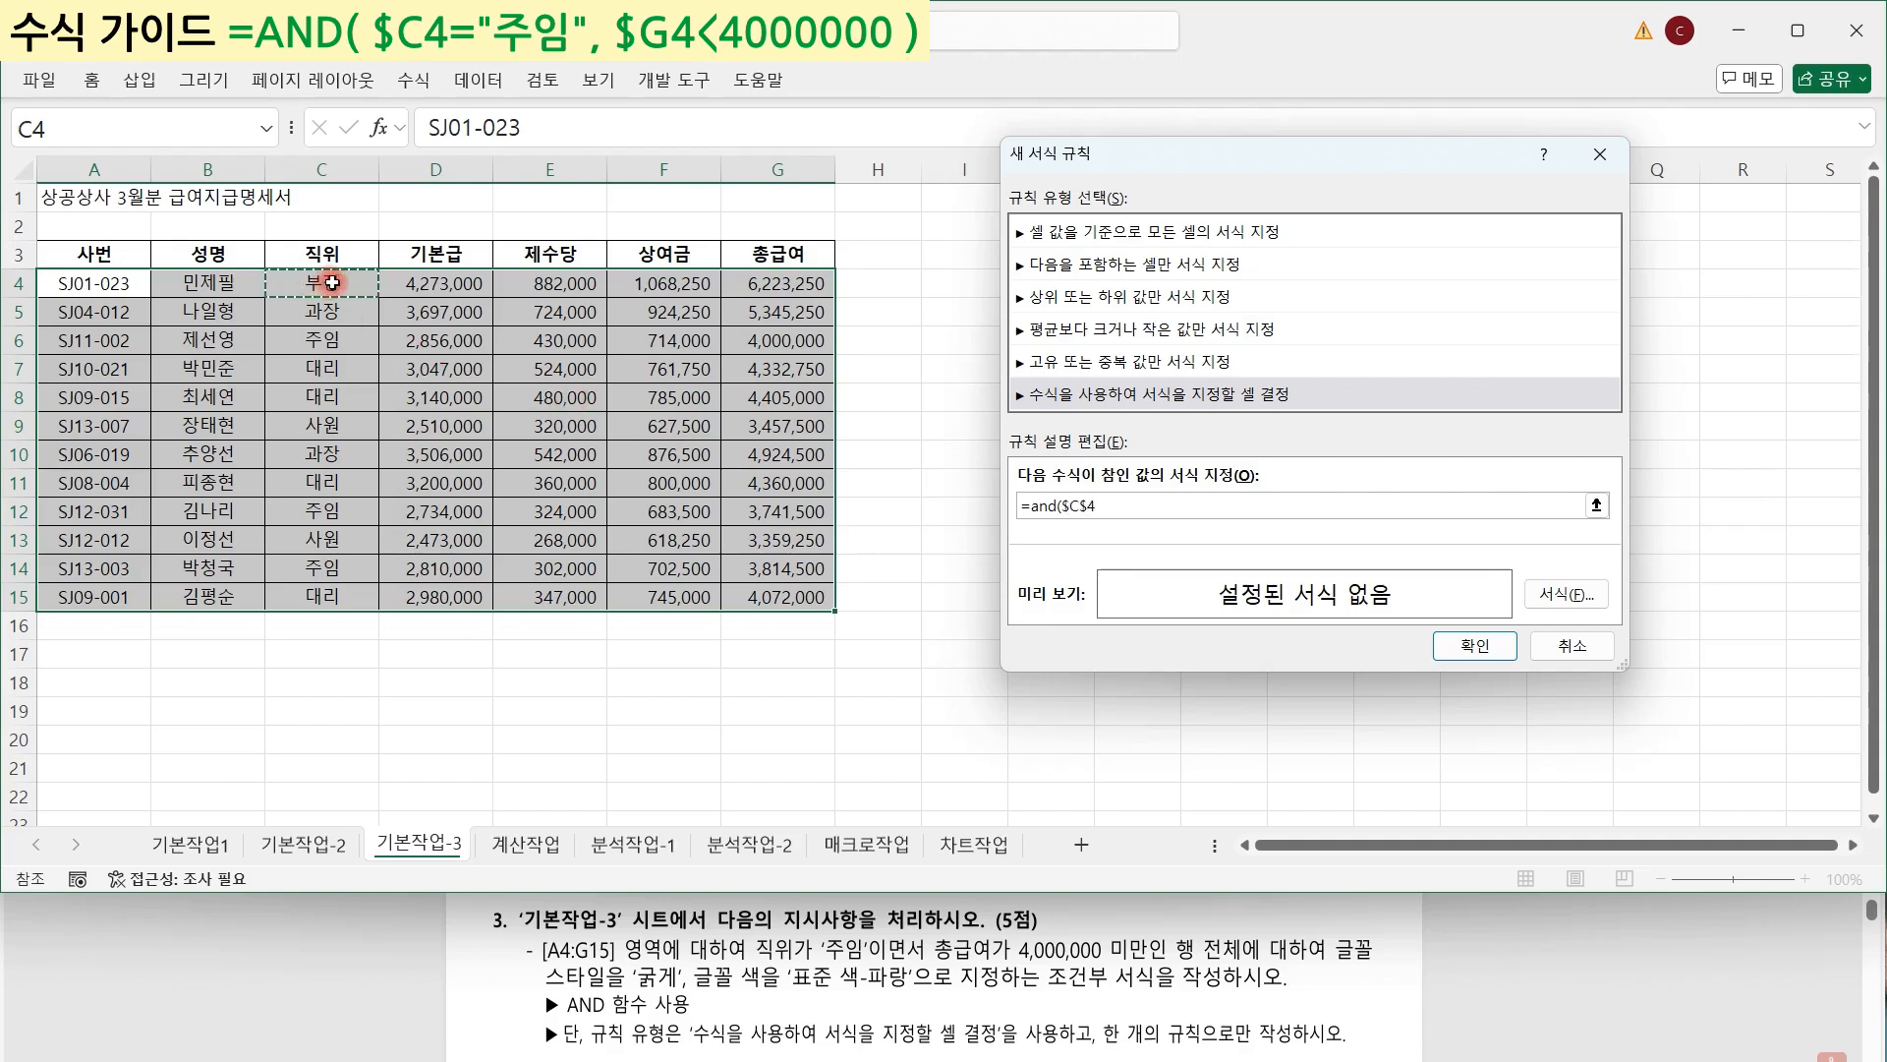
key("F4")
key("F4")
type("=\"주임\",")
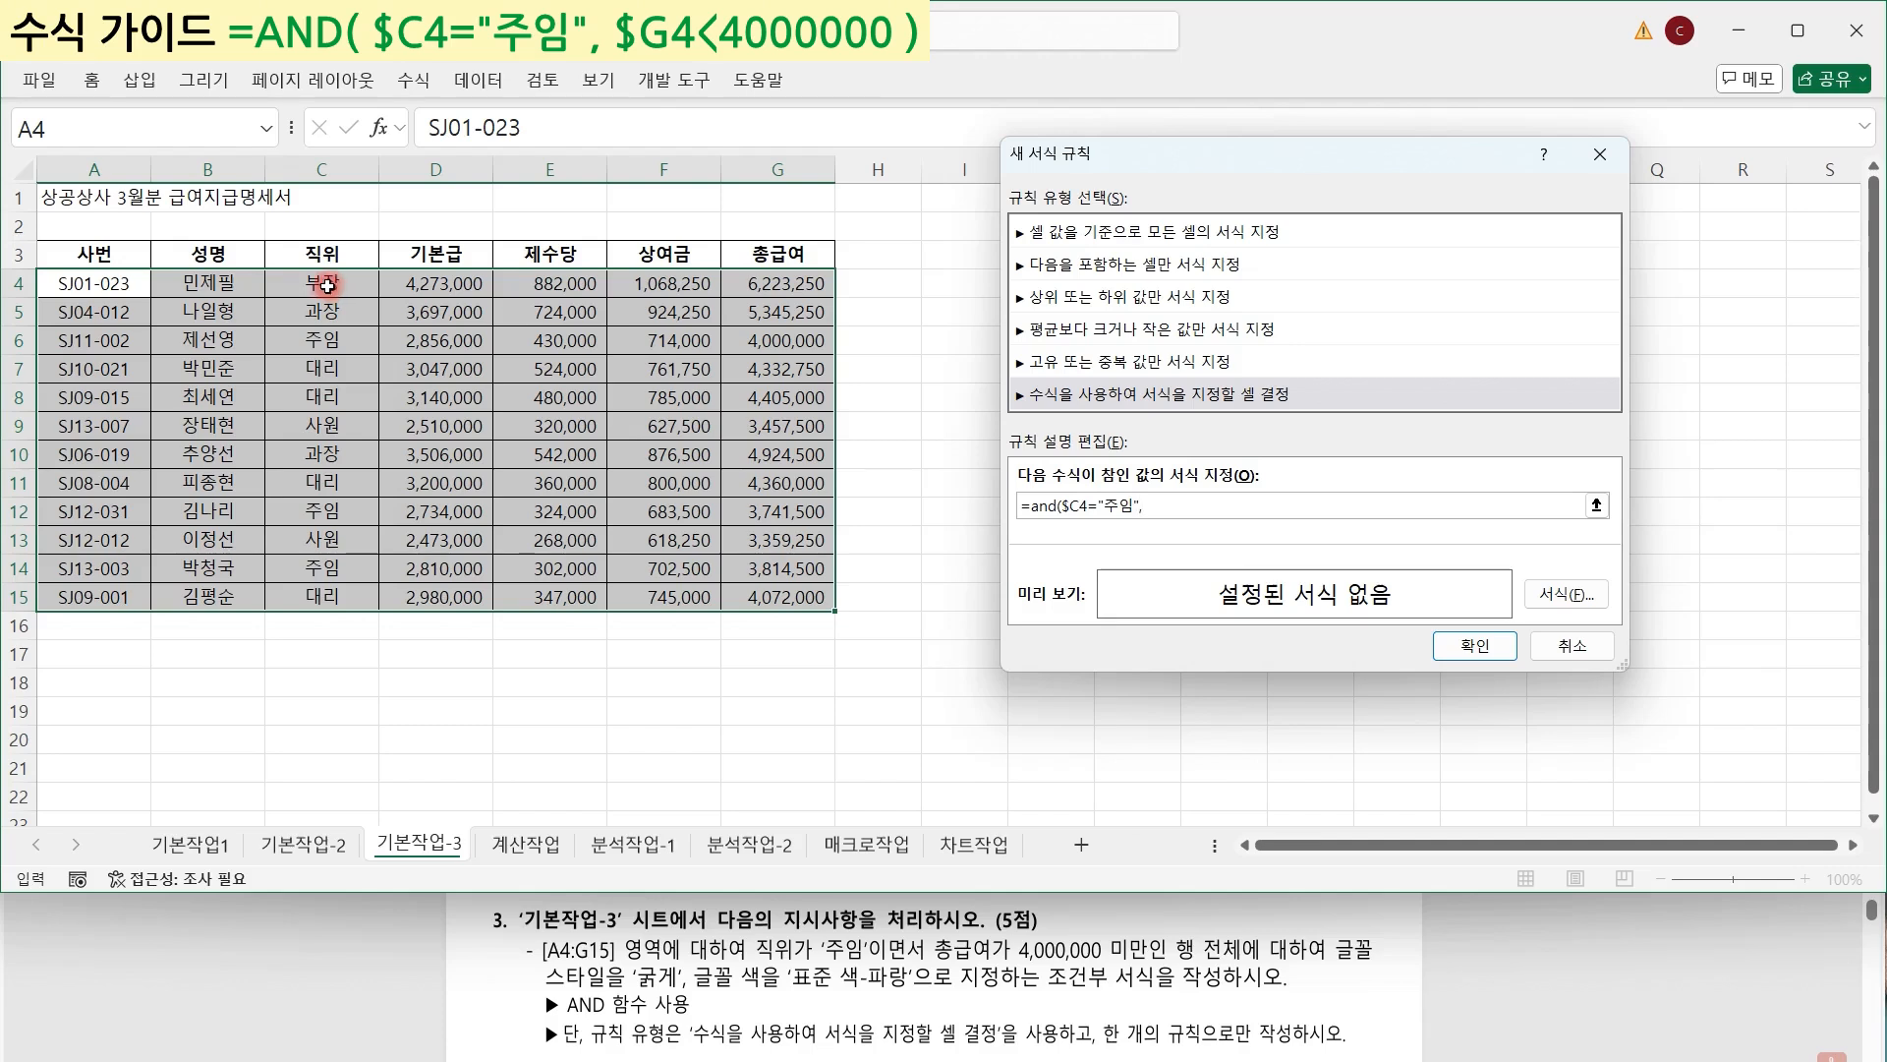
left_click(801, 280)
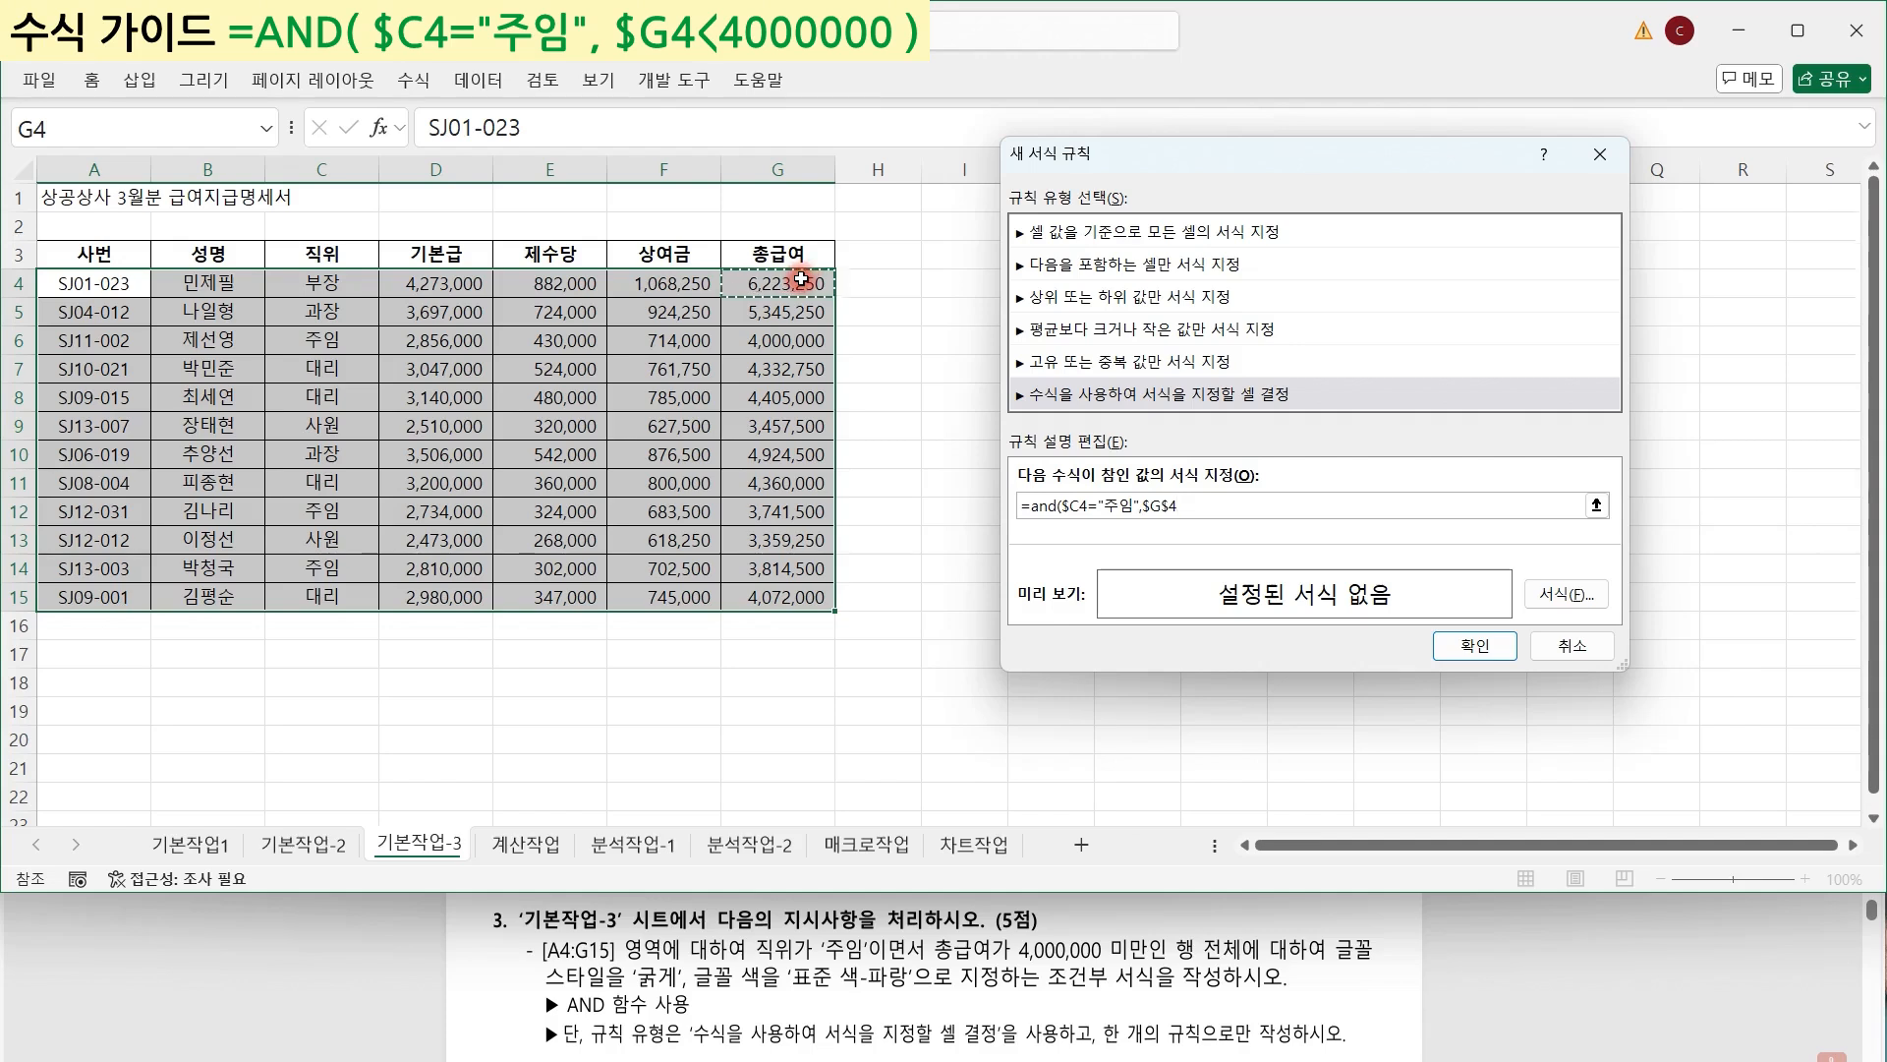
key("F4")
key("F4")
type("<4000000")
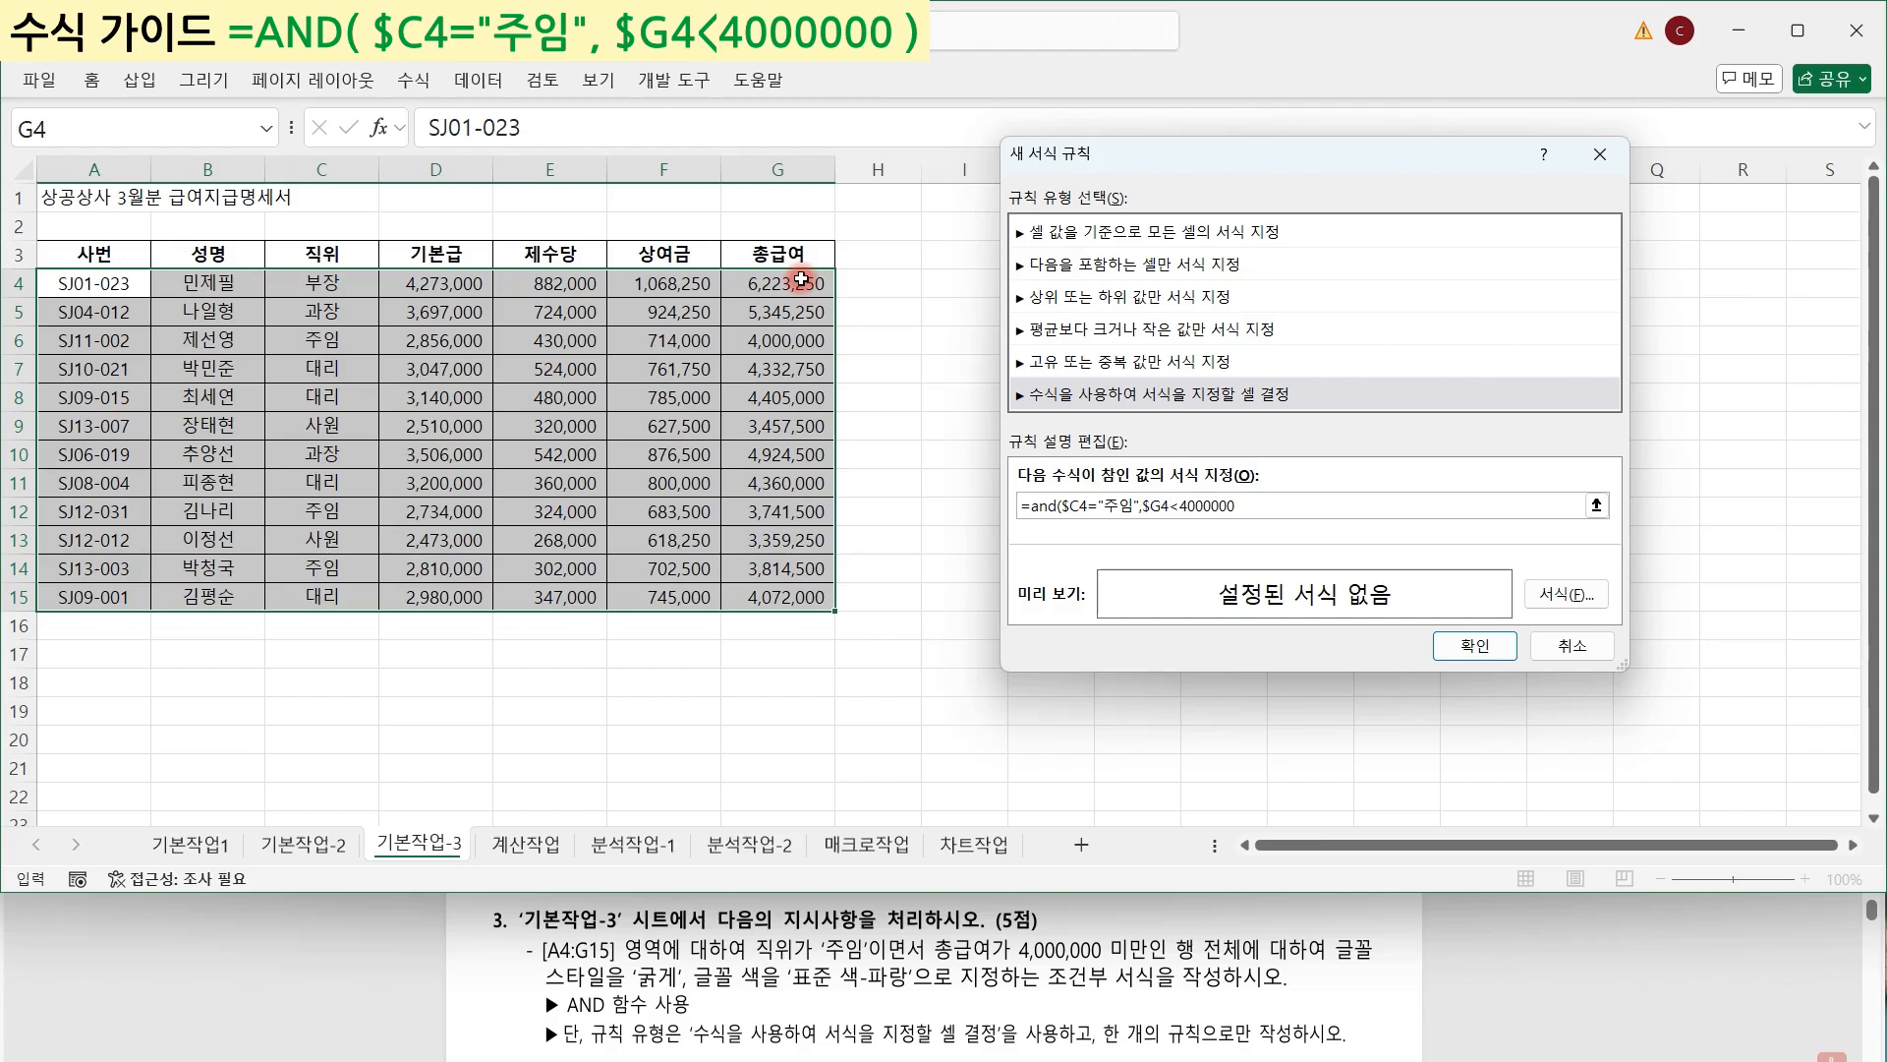
type(")")
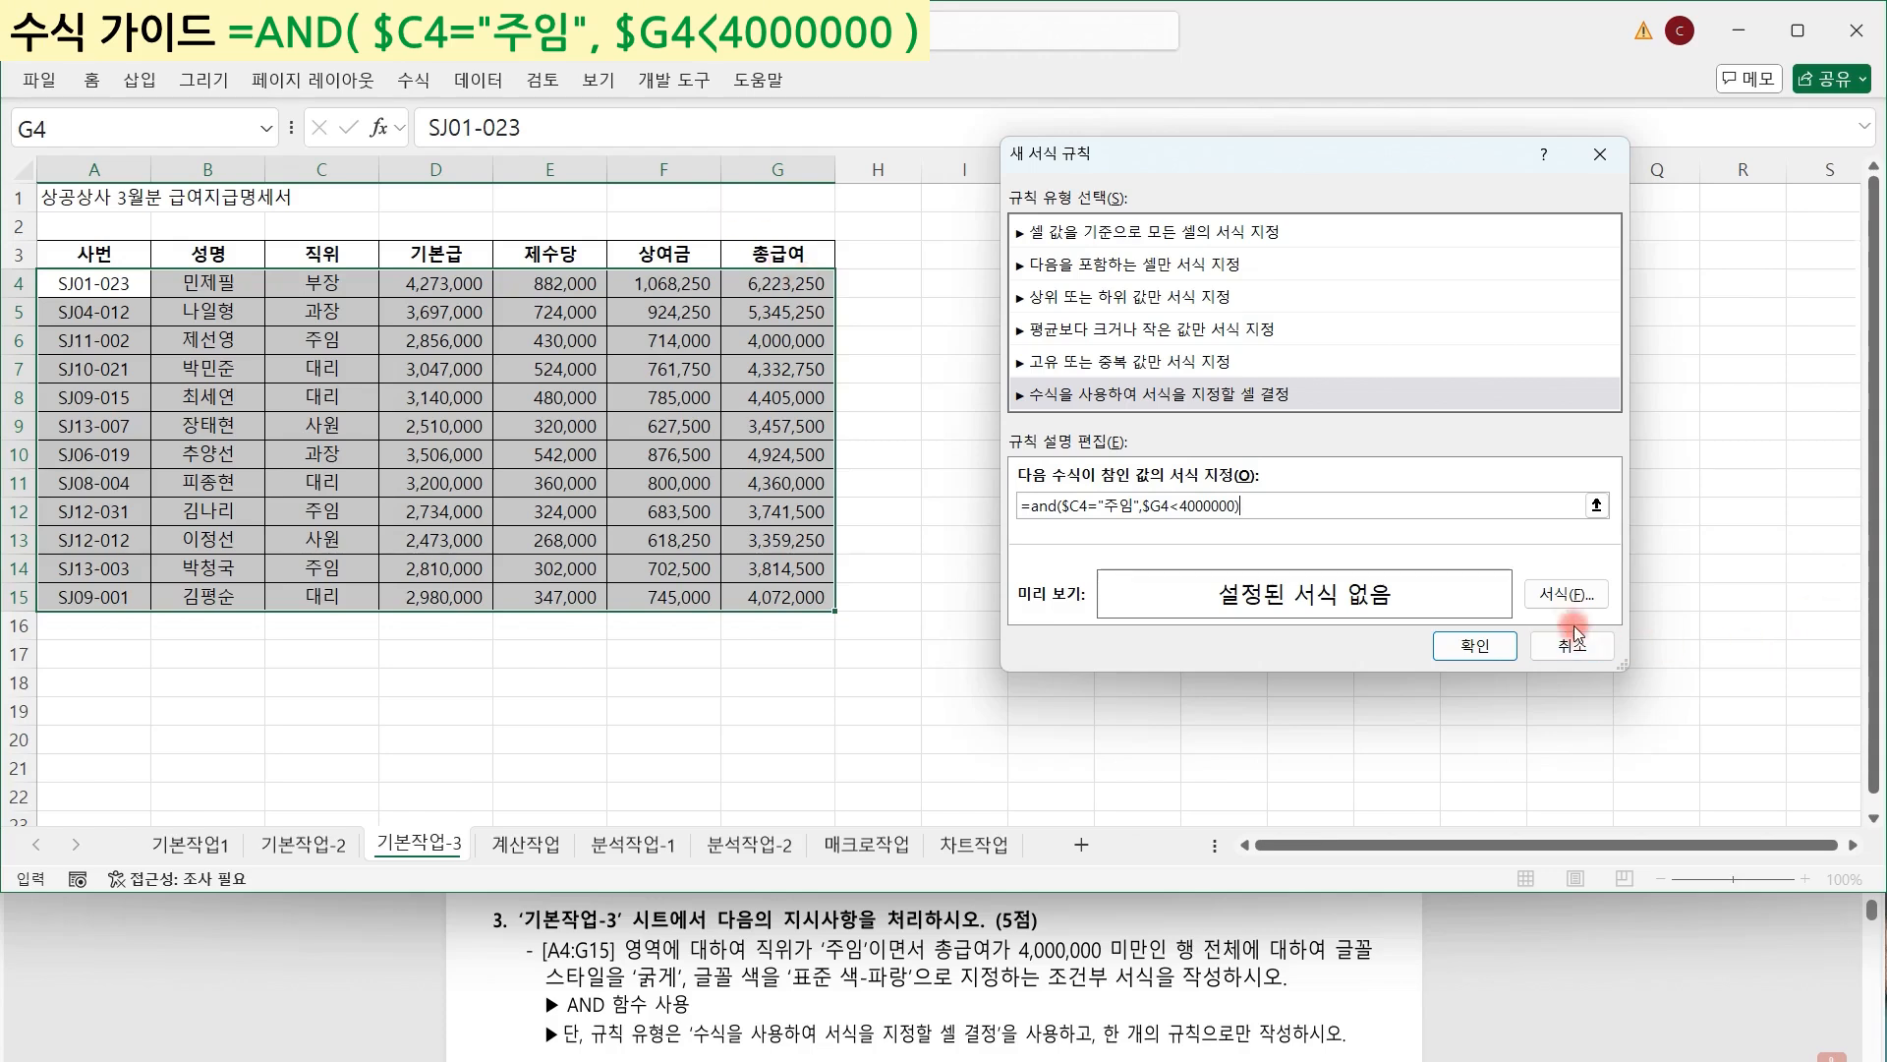
Set the rule's font style to 굵게 and font colour to standard blue, and apply the conditional formatting rule.
left_click(1566, 594)
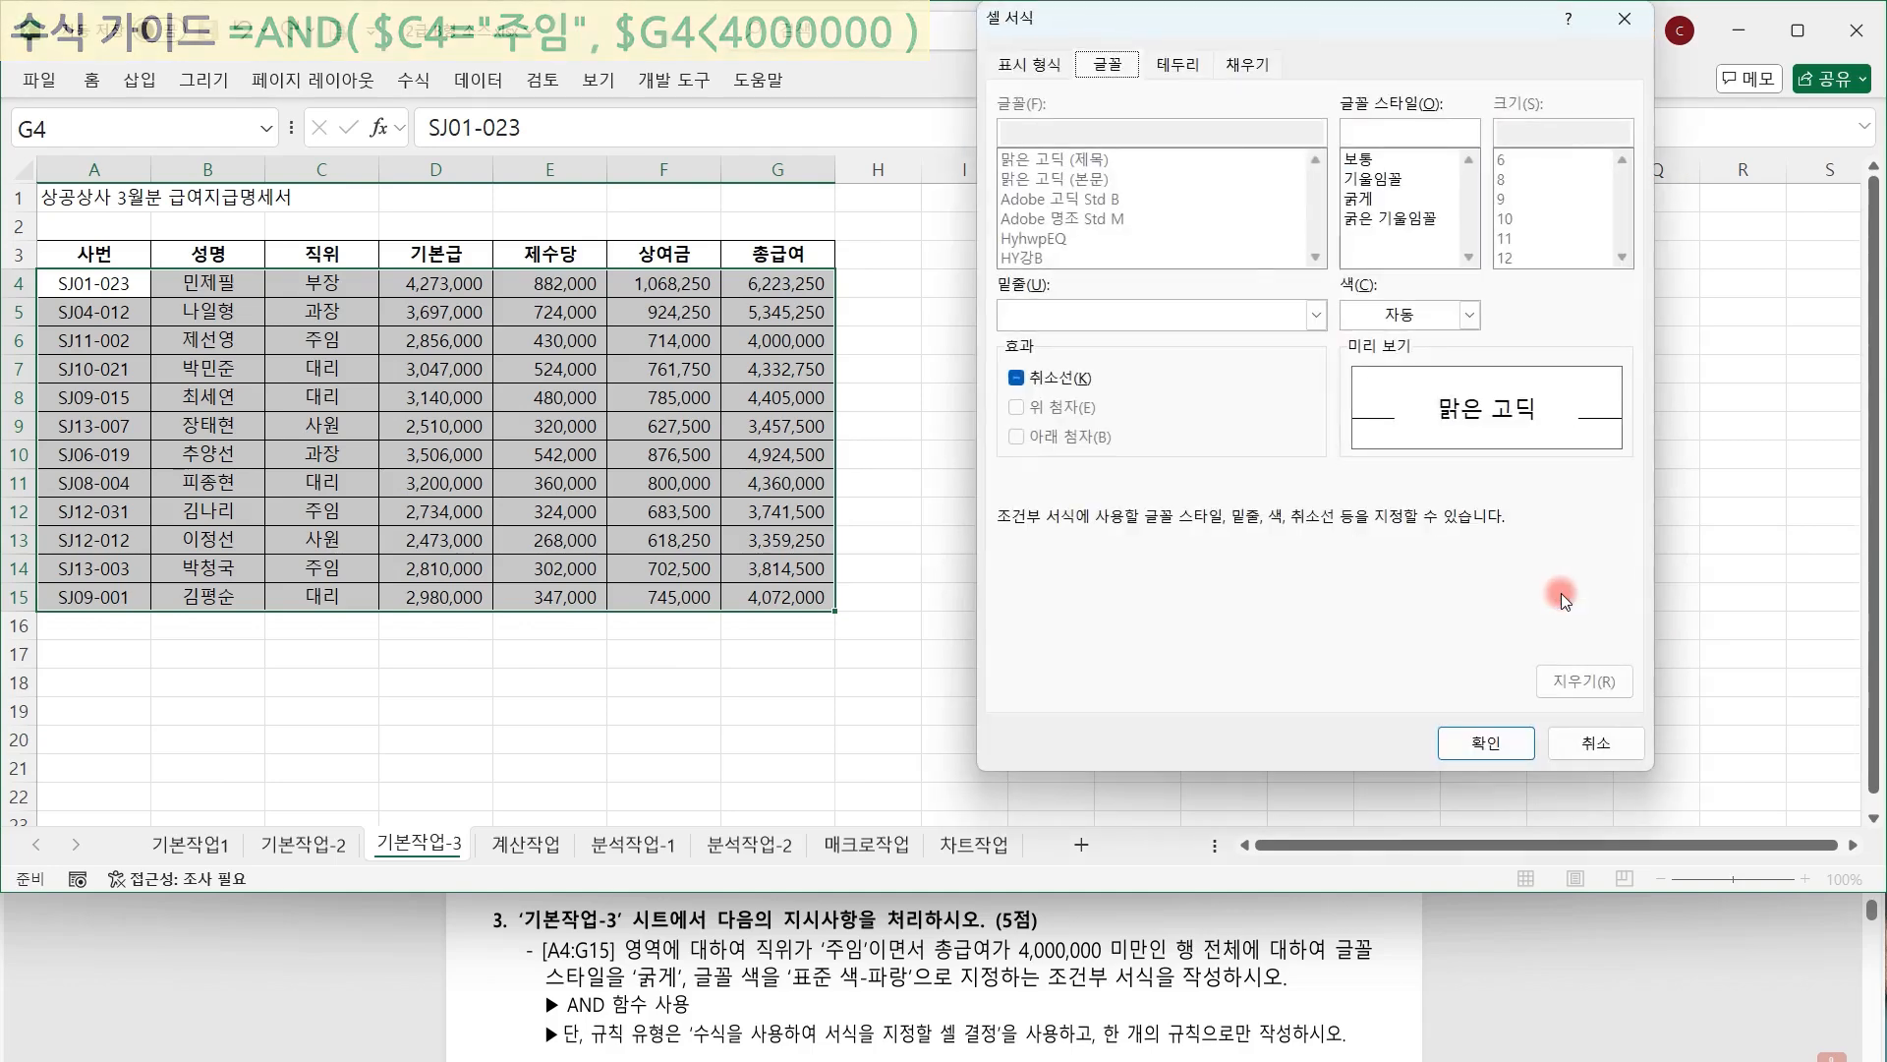
left_click(1376, 216)
left_click(1376, 203)
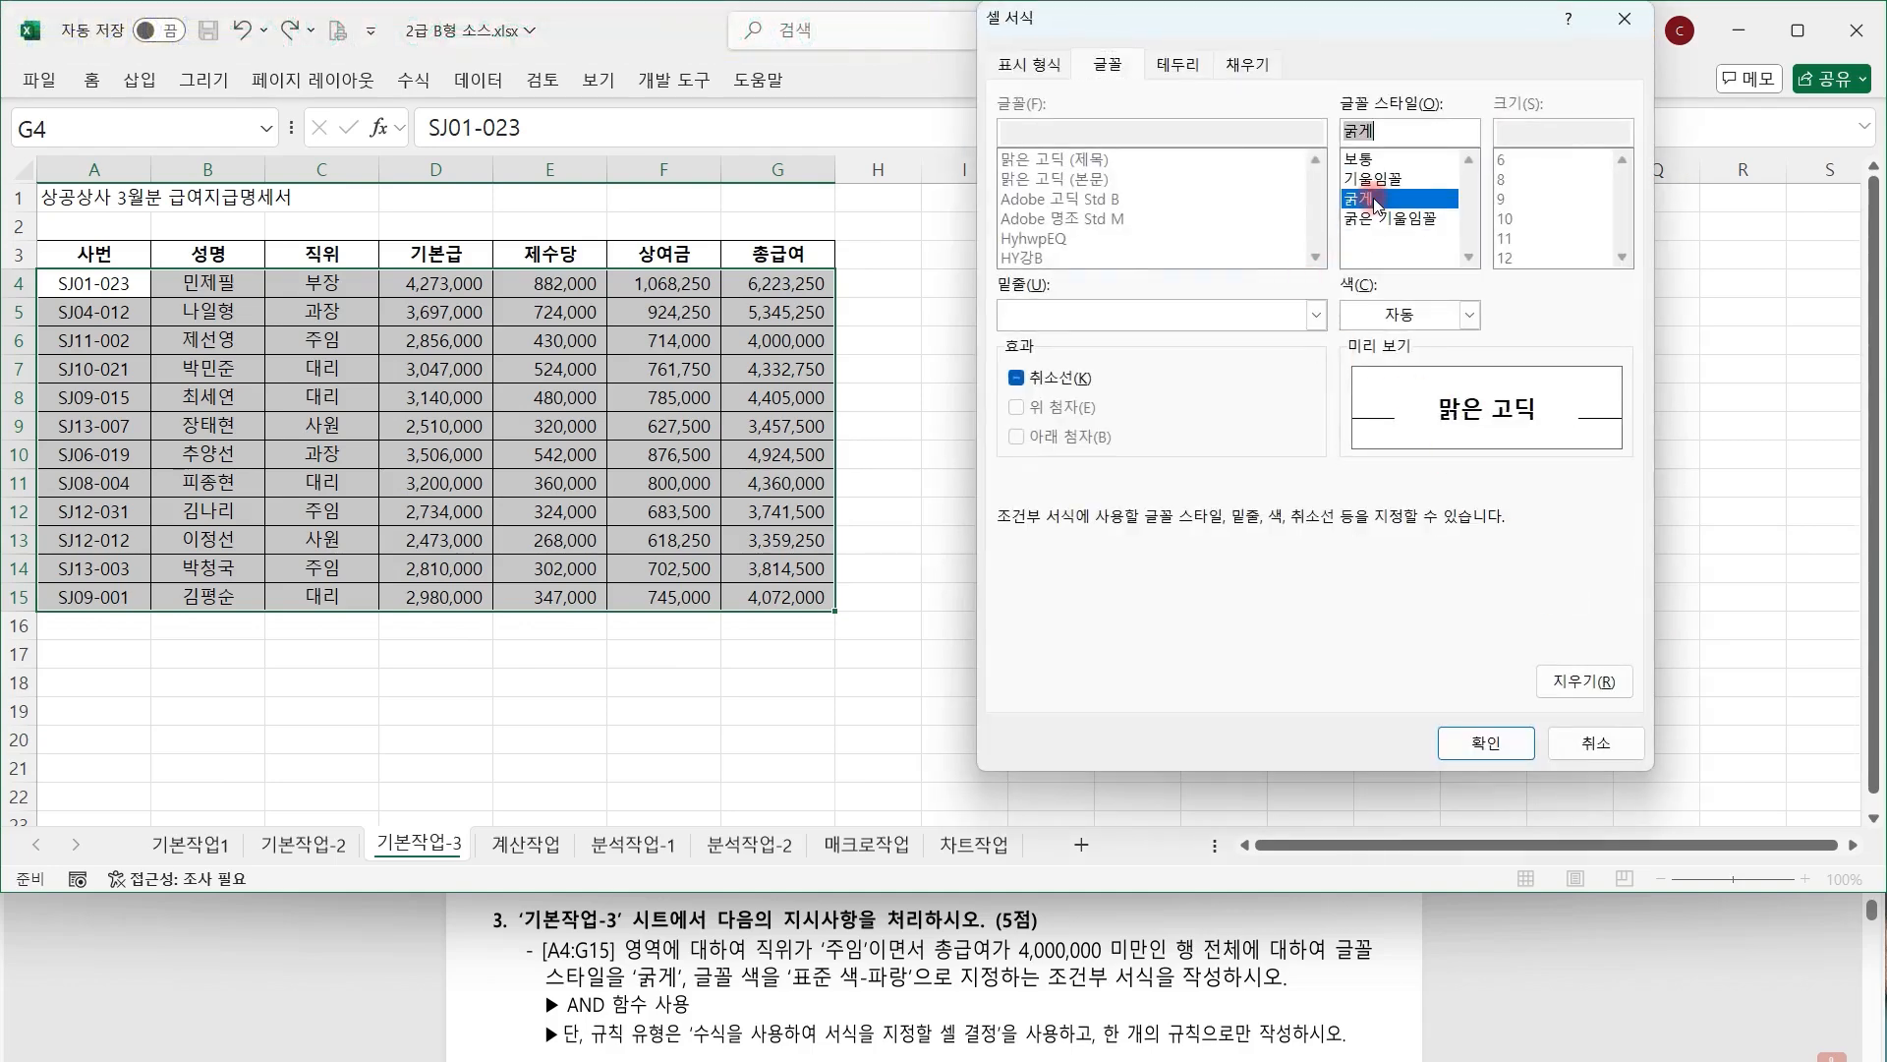
left_click(1449, 315)
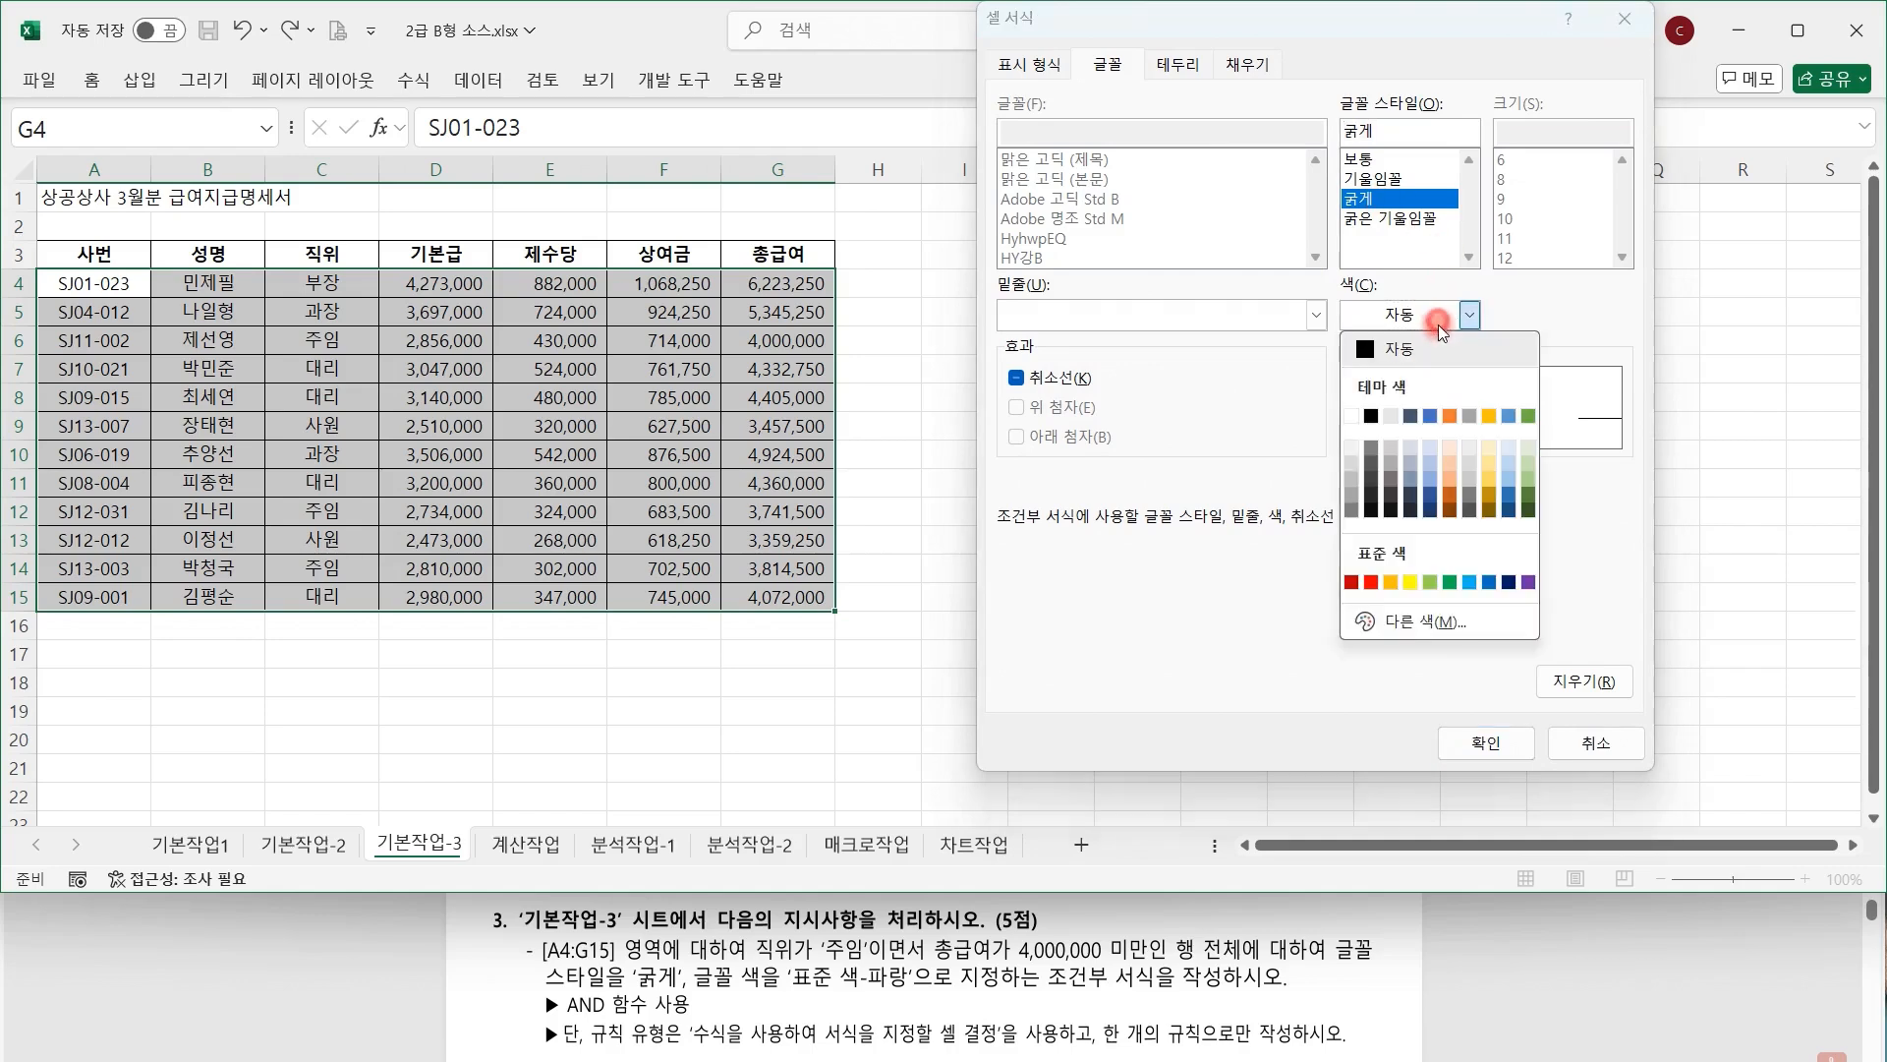
left_click(1489, 582)
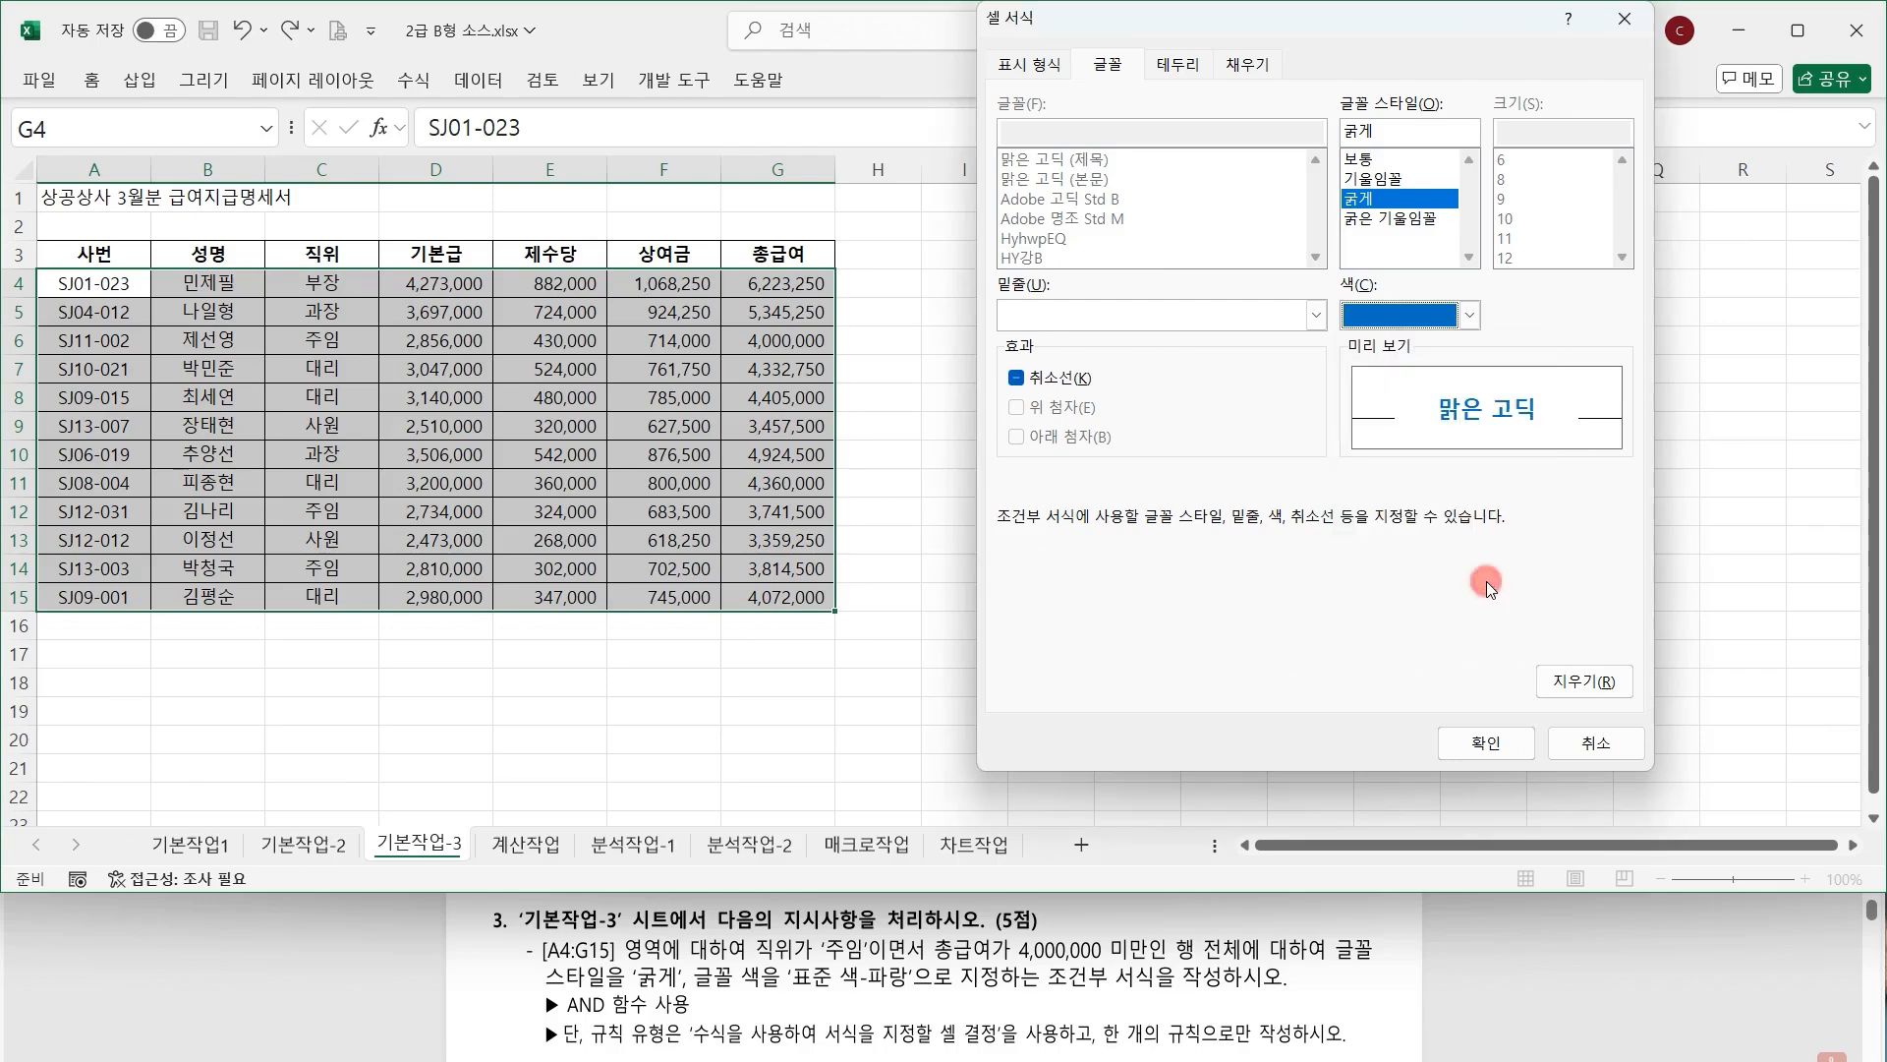
left_click(1494, 744)
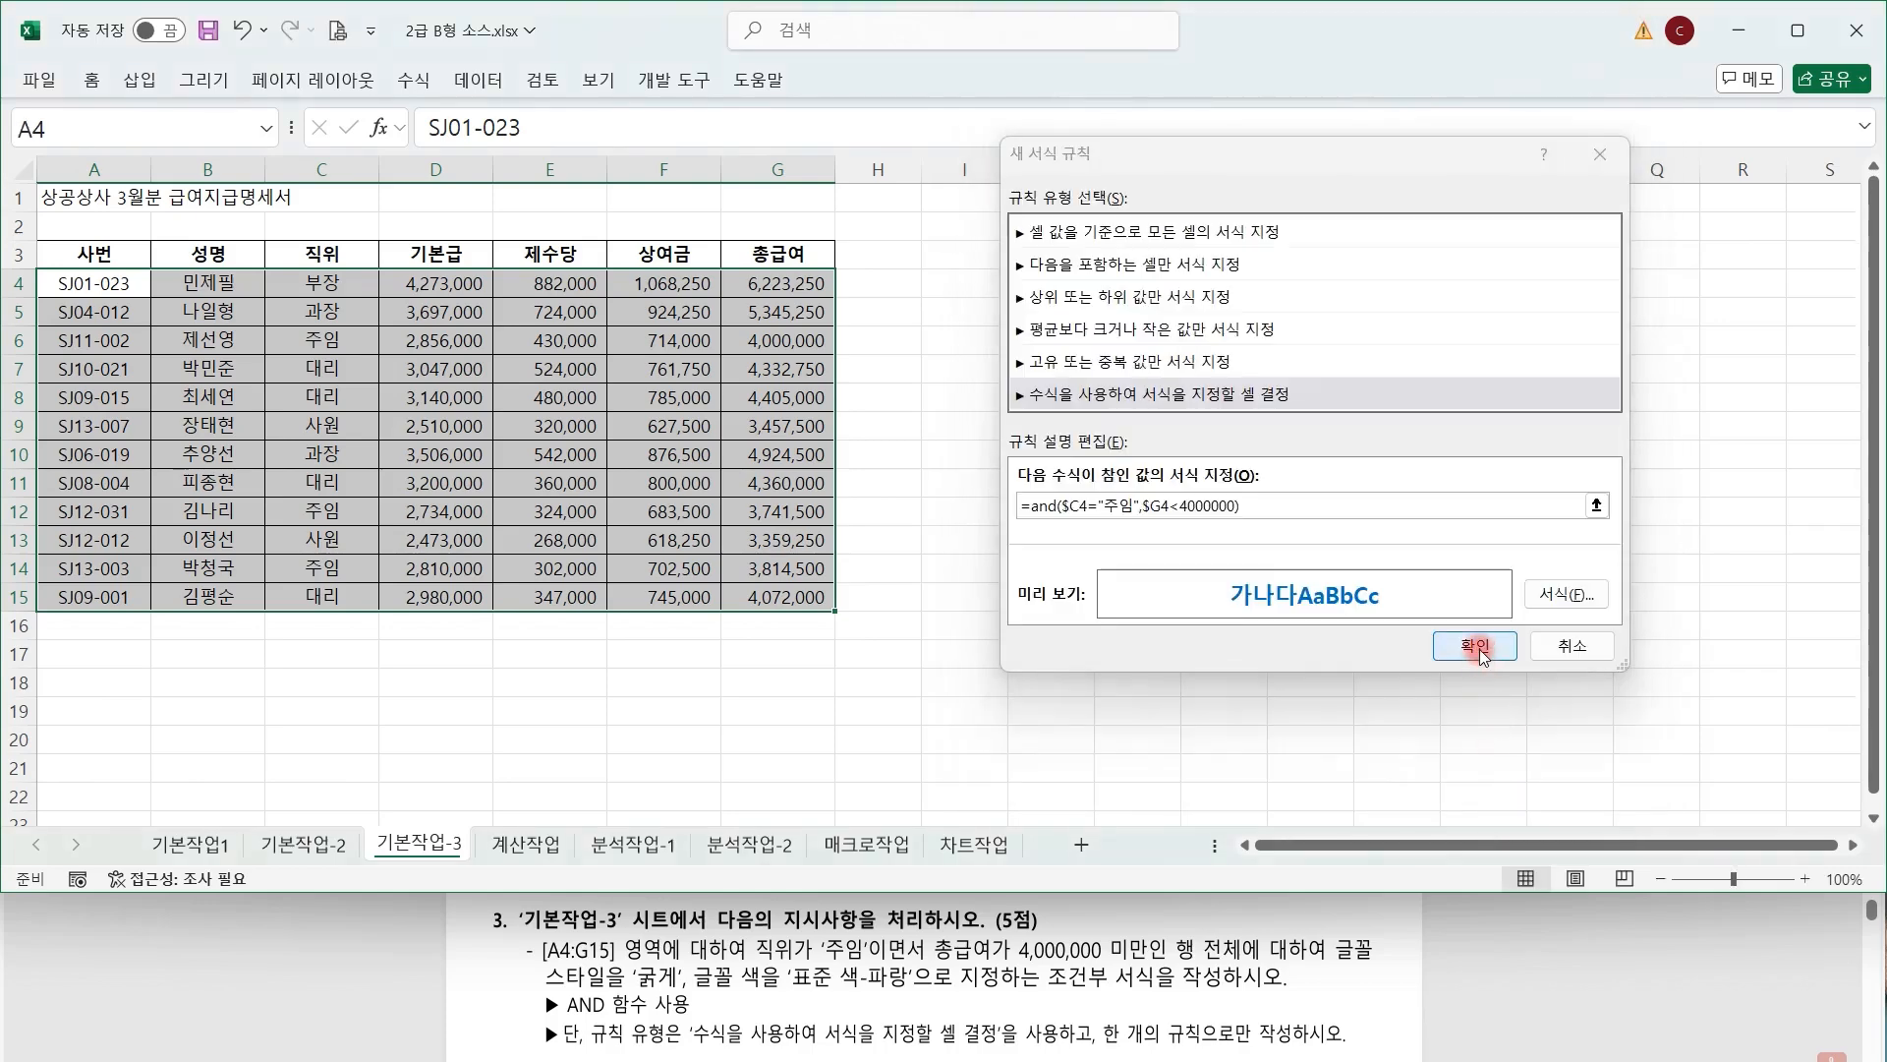
left_click(1479, 649)
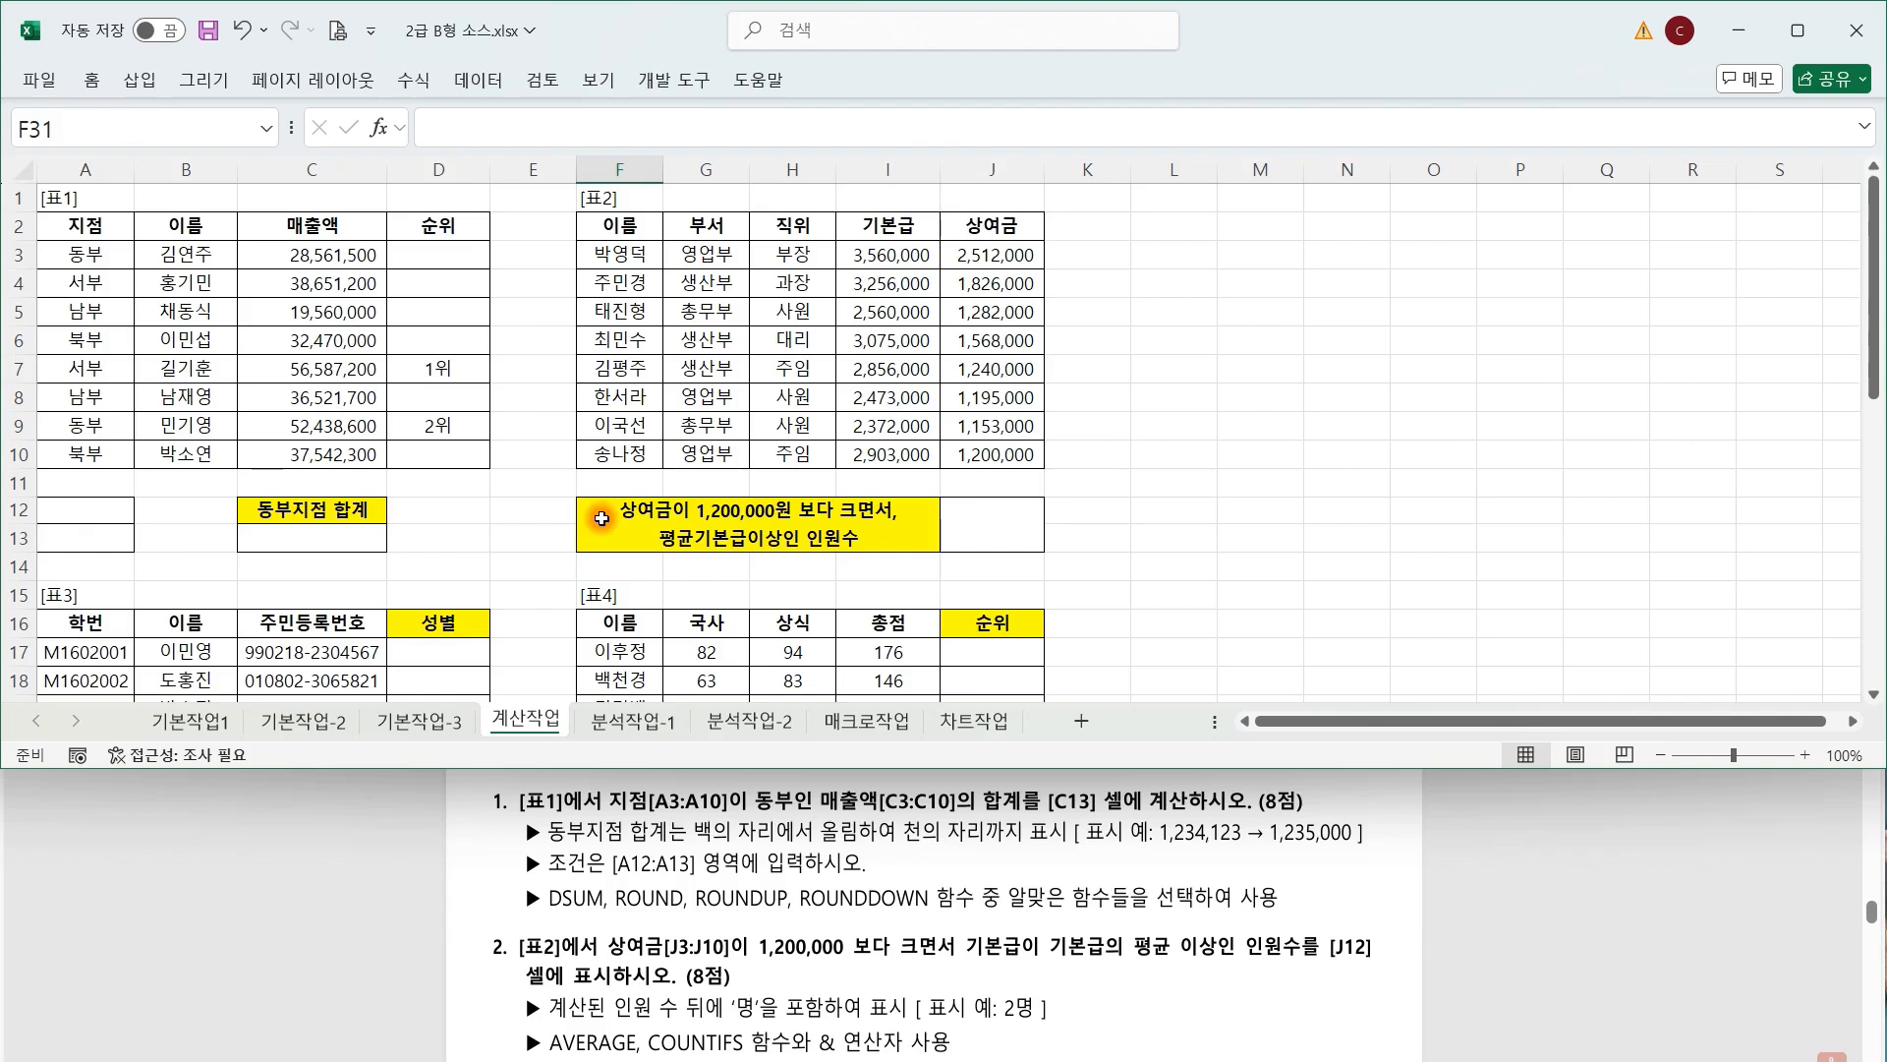
Copy the 지점 header and the 동부 entry from A2:A3 of 표1 into the criteria range A12:A13.
left_click(111, 226)
left_click(106, 256, "ctrl")
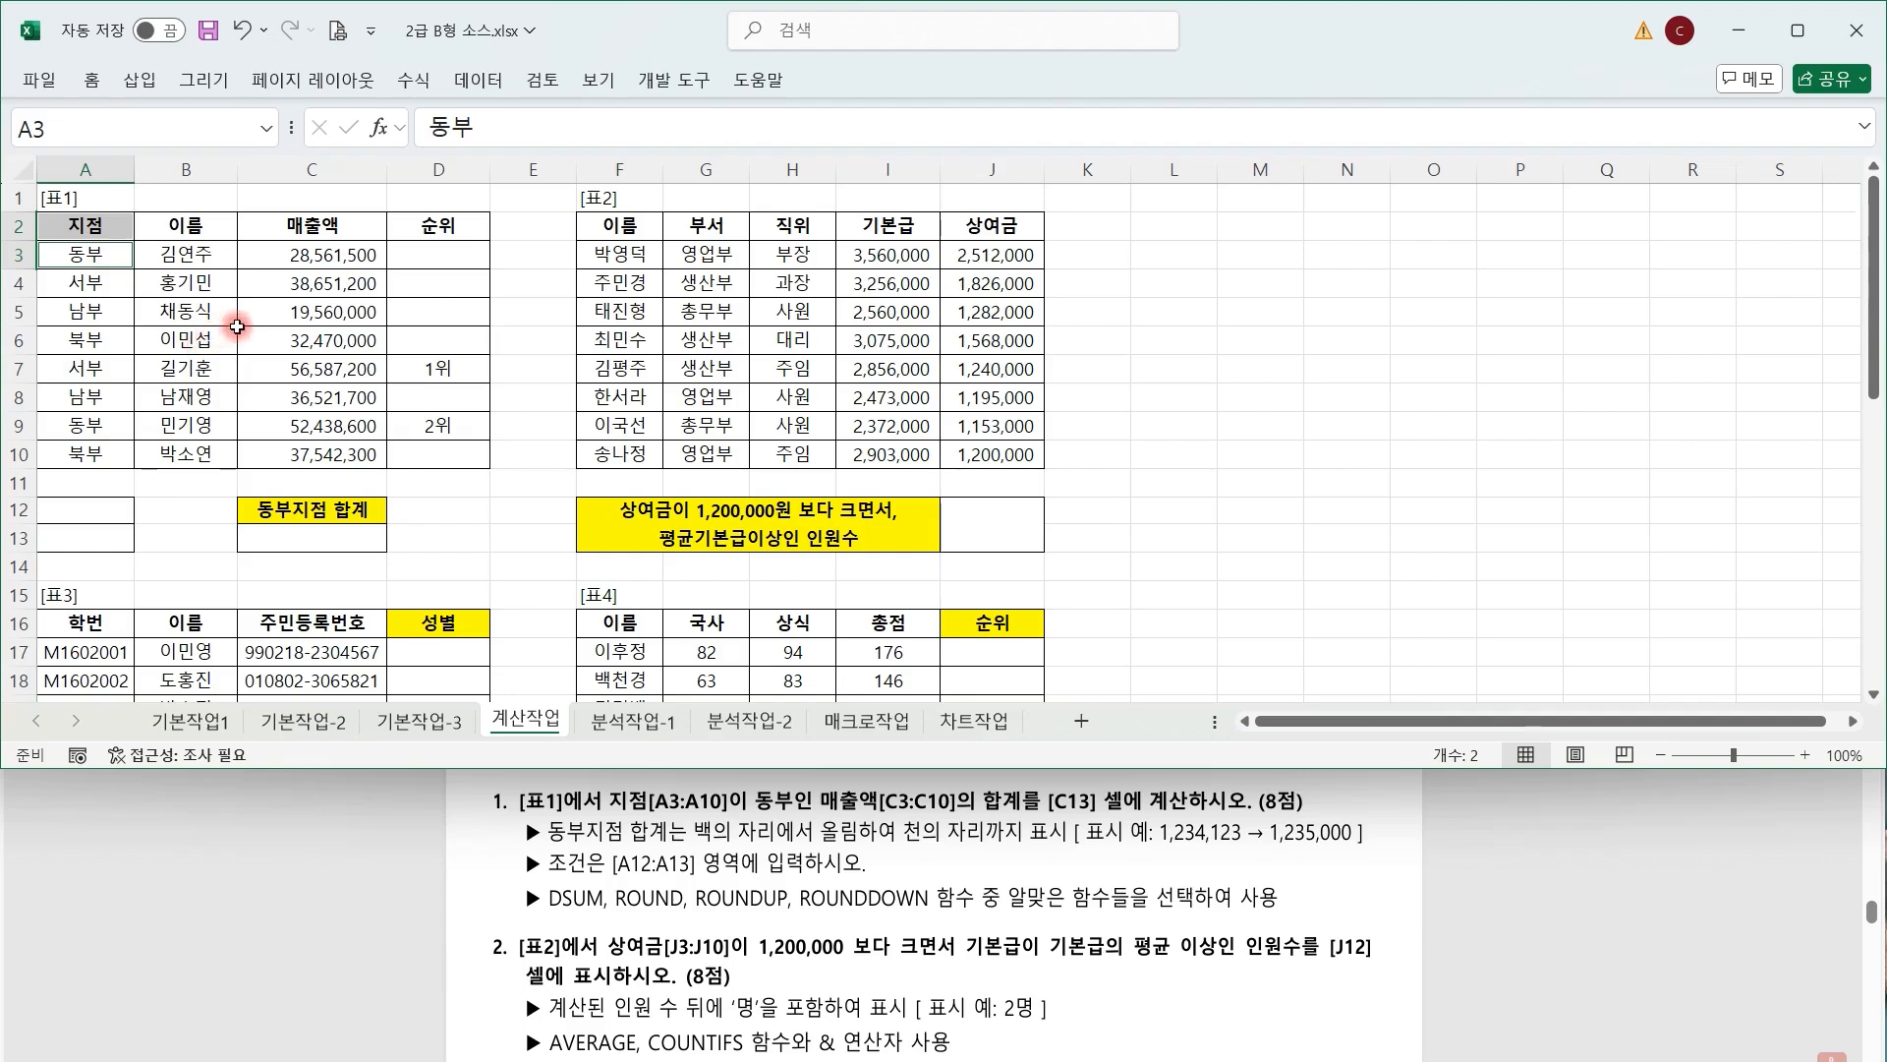
key("ctrl+c")
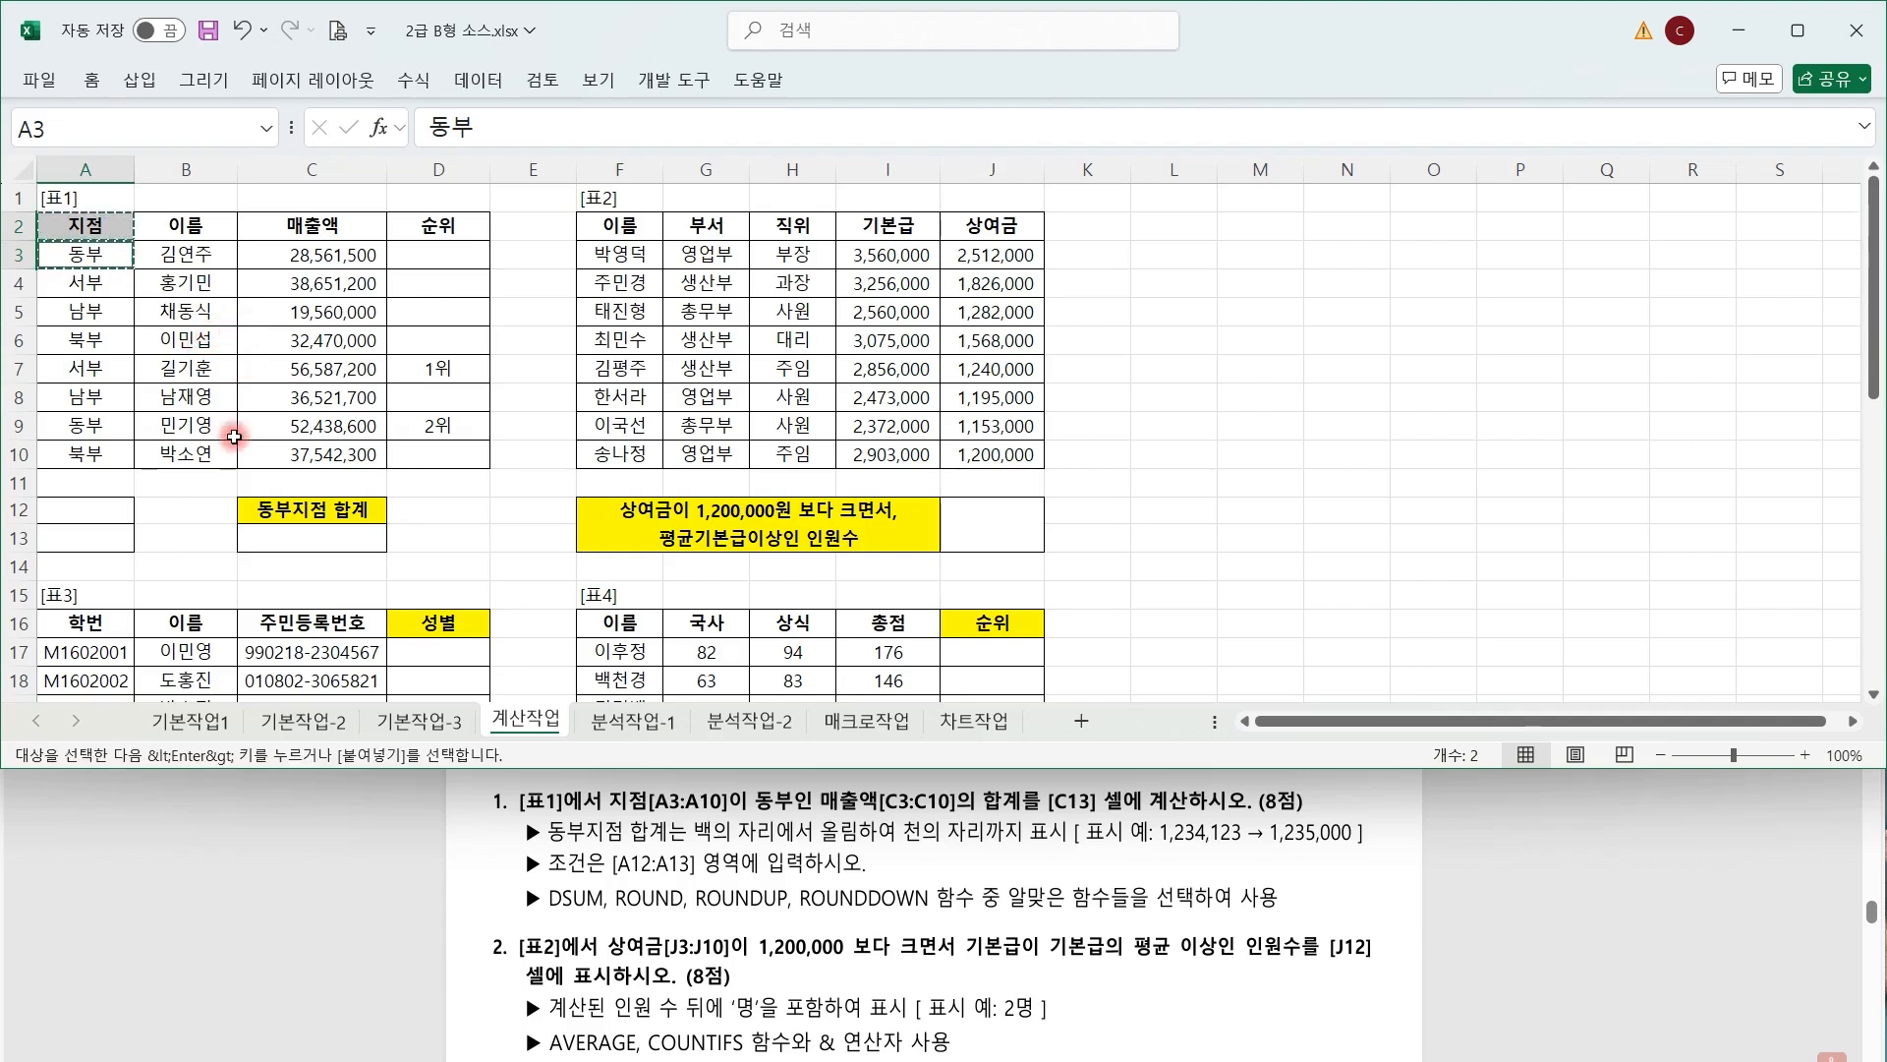
left_click(120, 509)
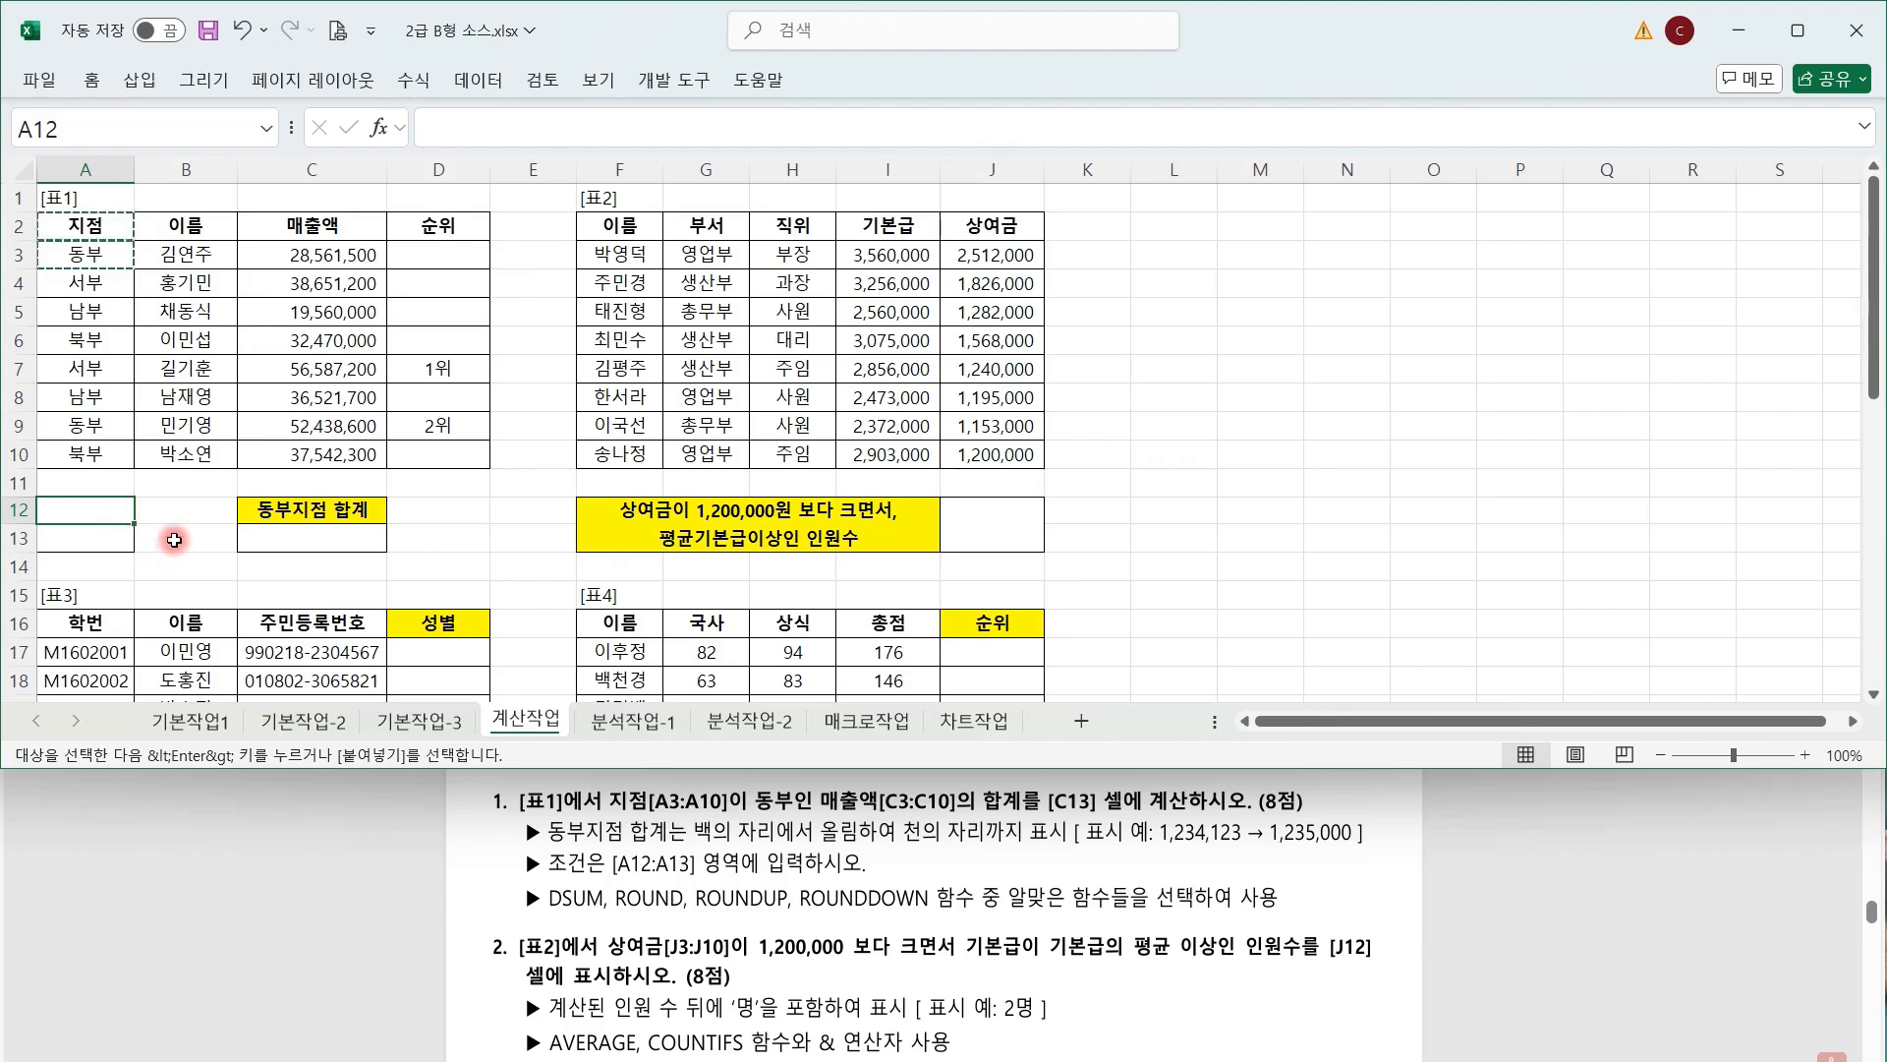
key("ctrl+v")
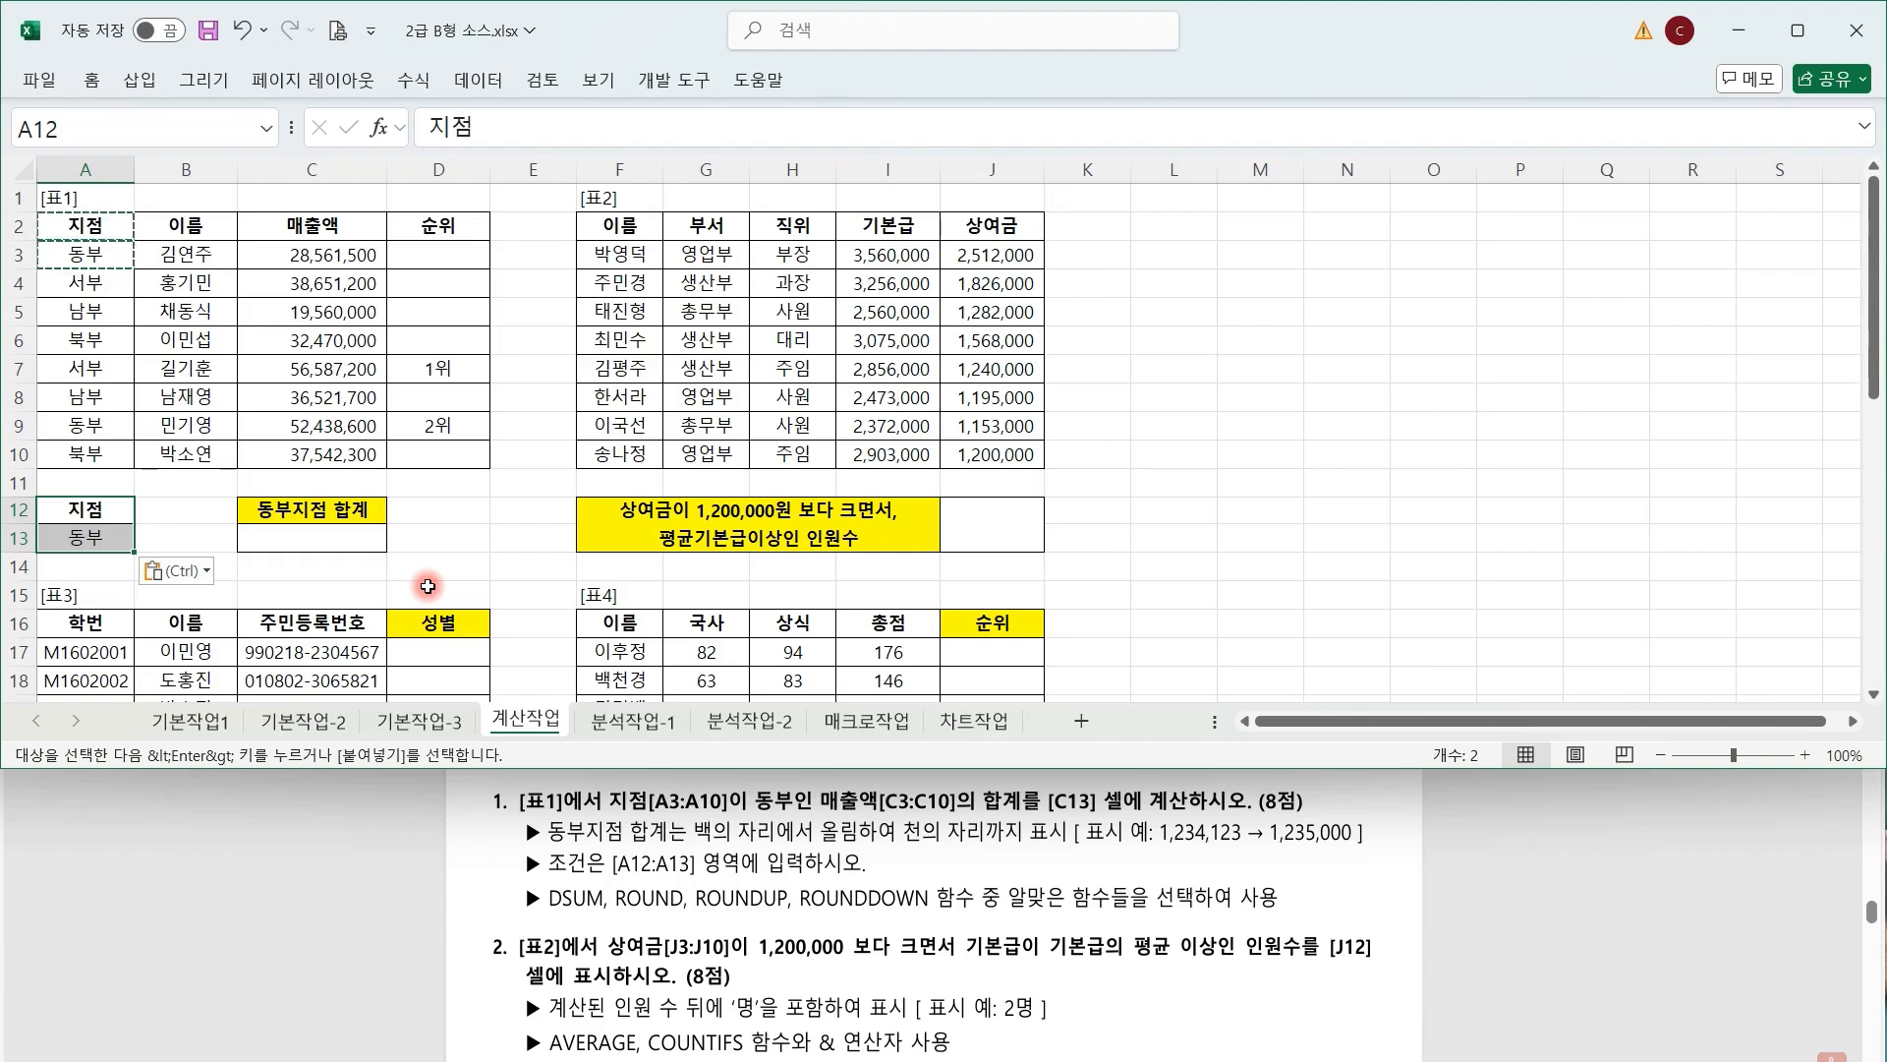
Enter the formula =DSUM(A2:D10,C2,A12:A13) in cell C13 to total the sales of the 동부 branch.
left_click(371, 540)
left_click(516, 140)
type("=")
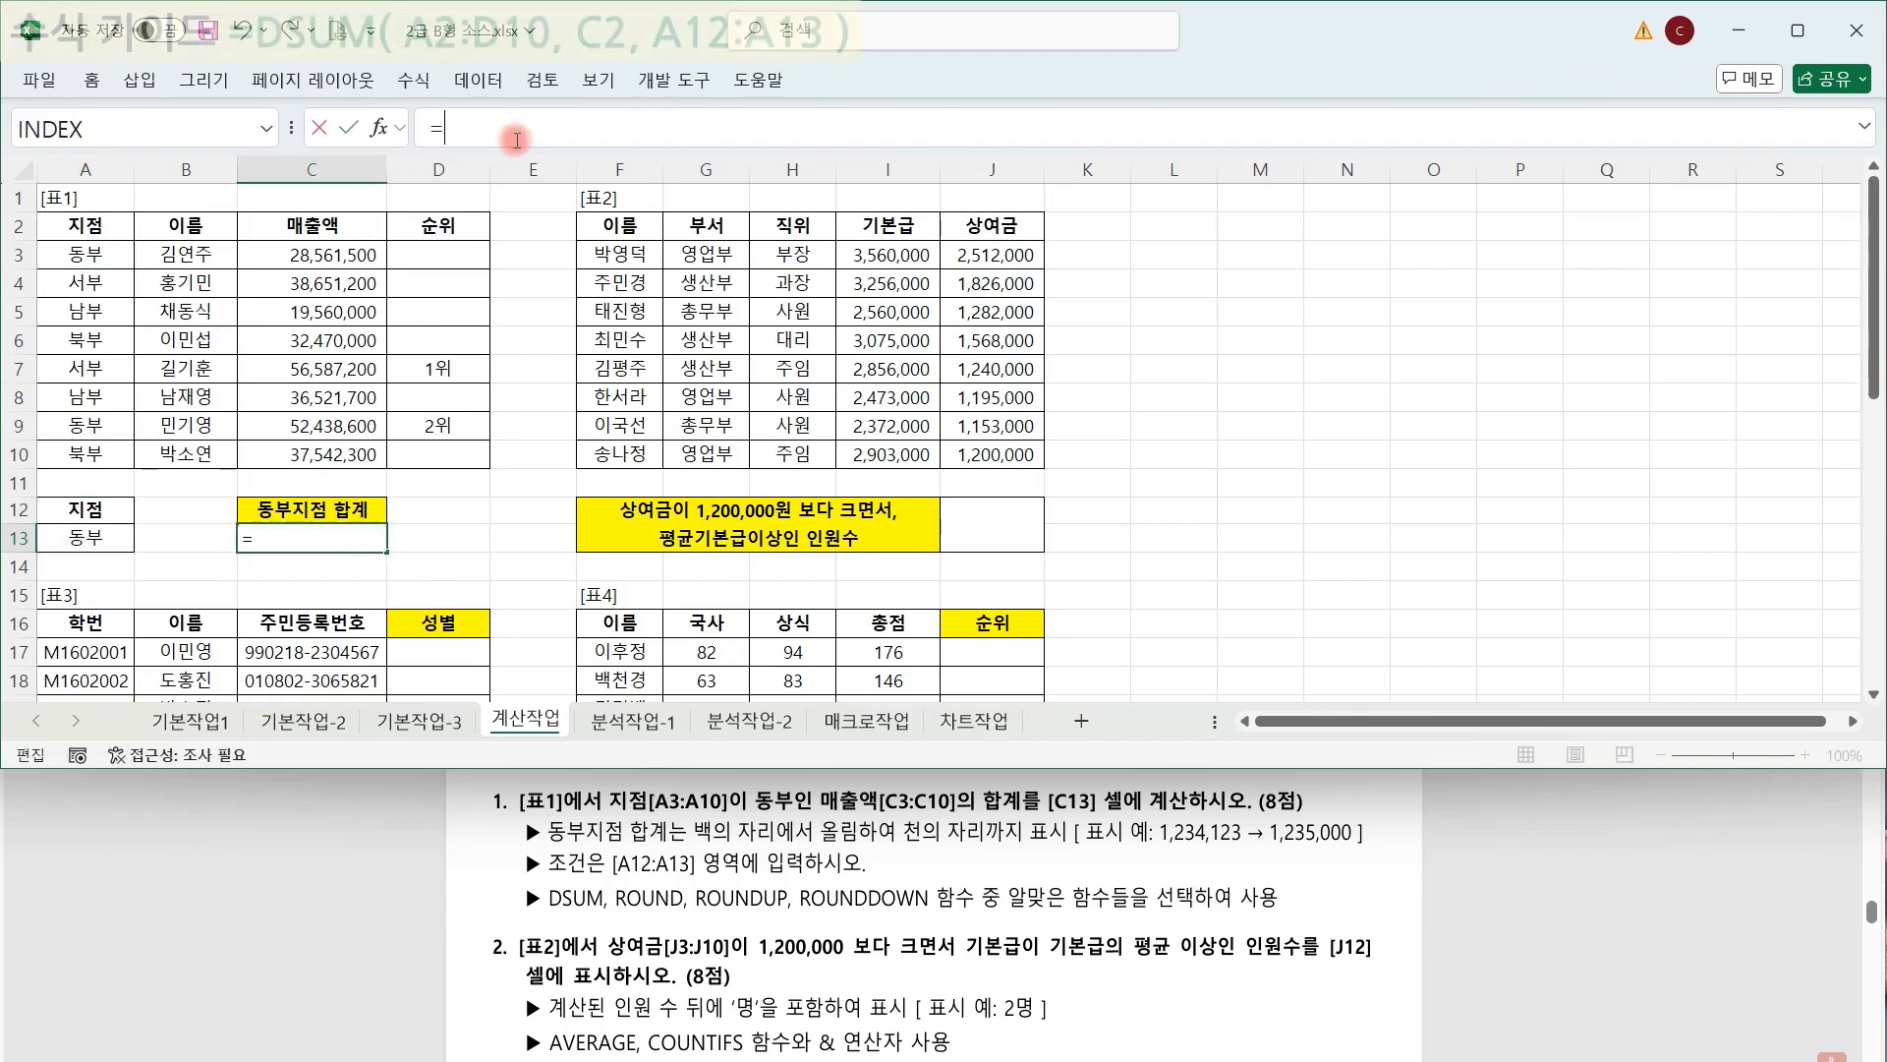
type("dsum")
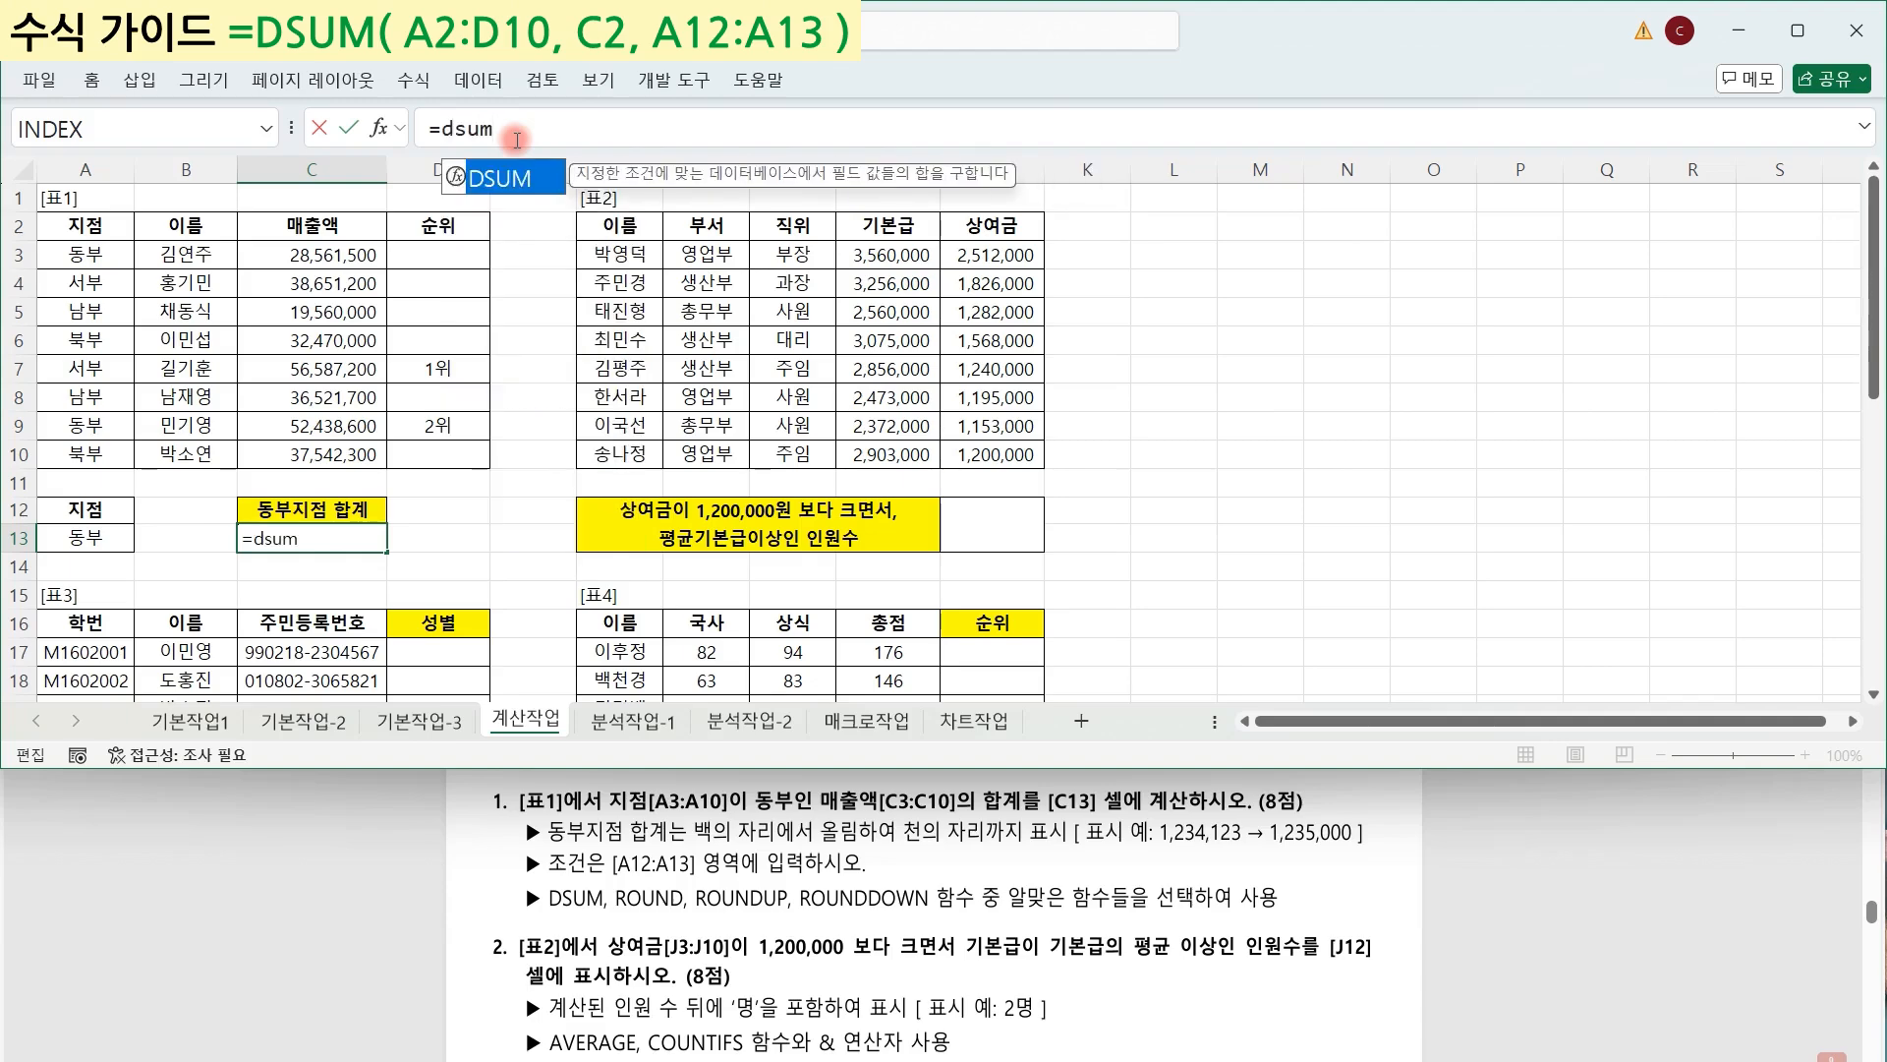
key("Tab")
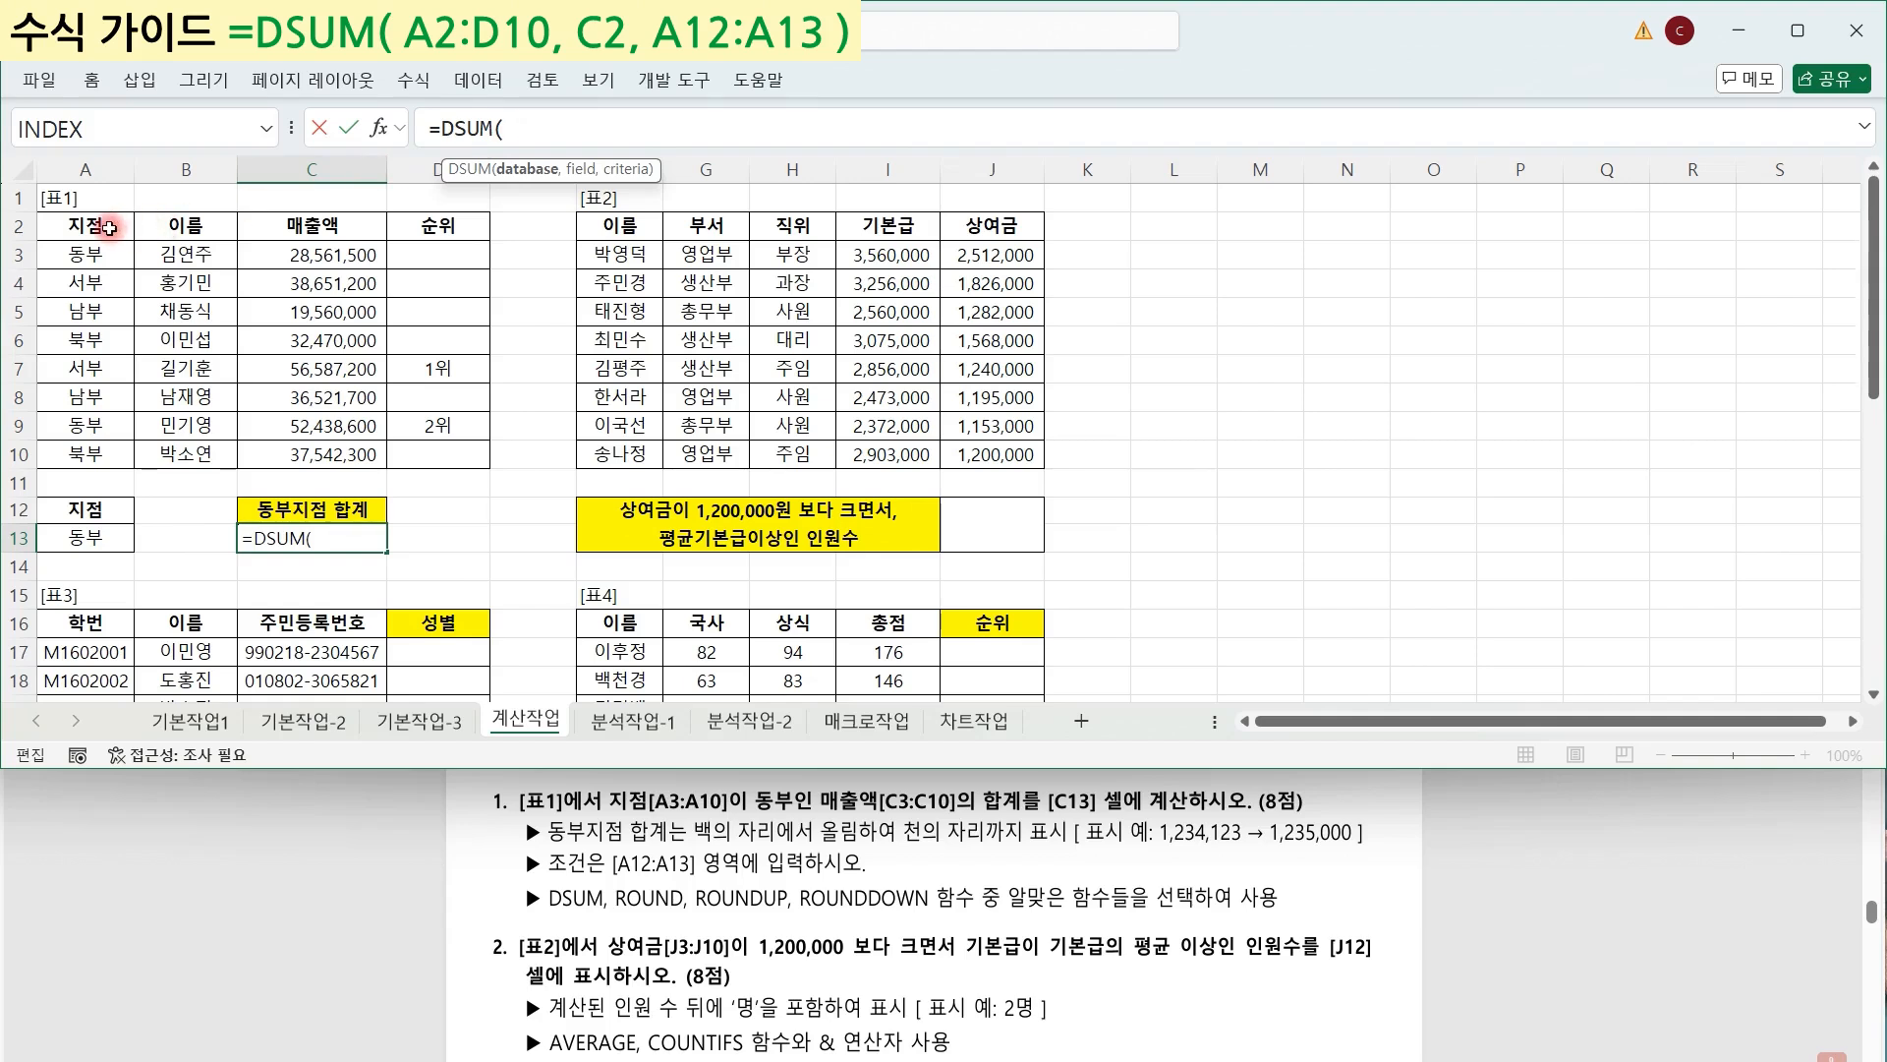
left_click_drag(108, 228, 487, 464)
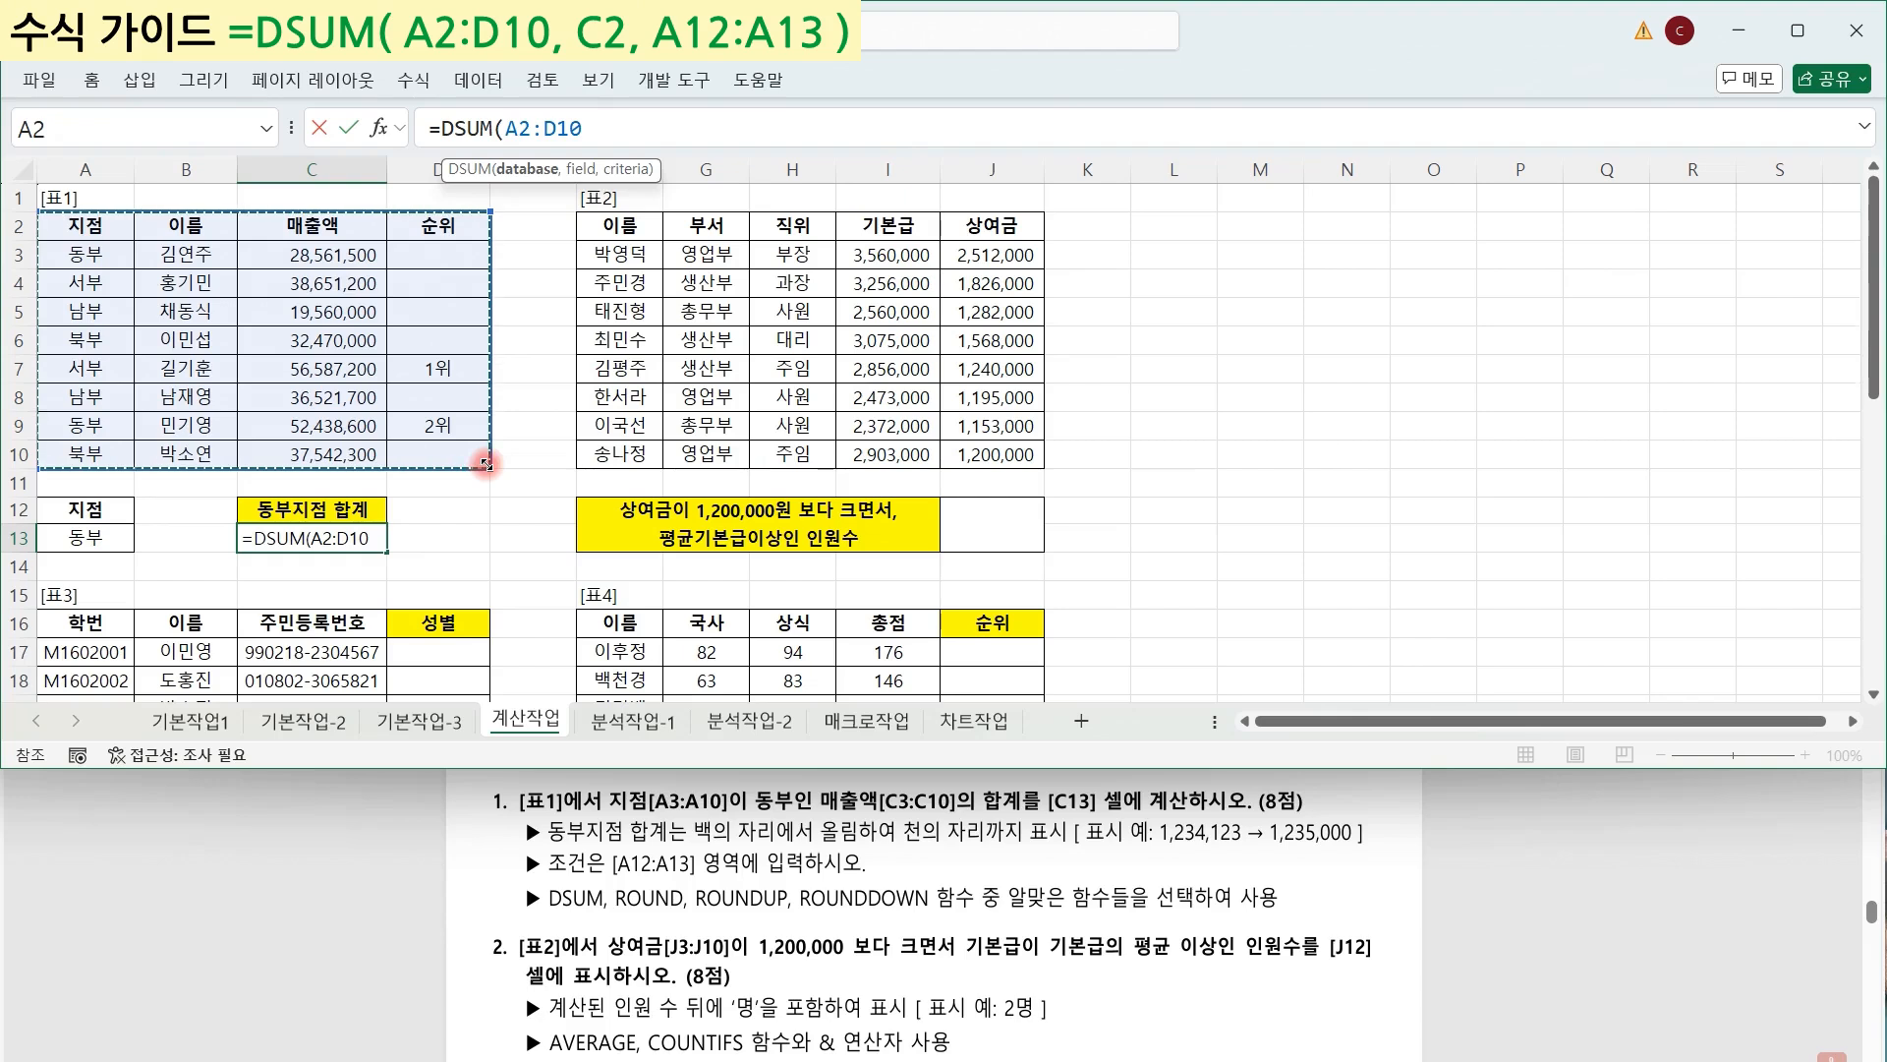
type(",")
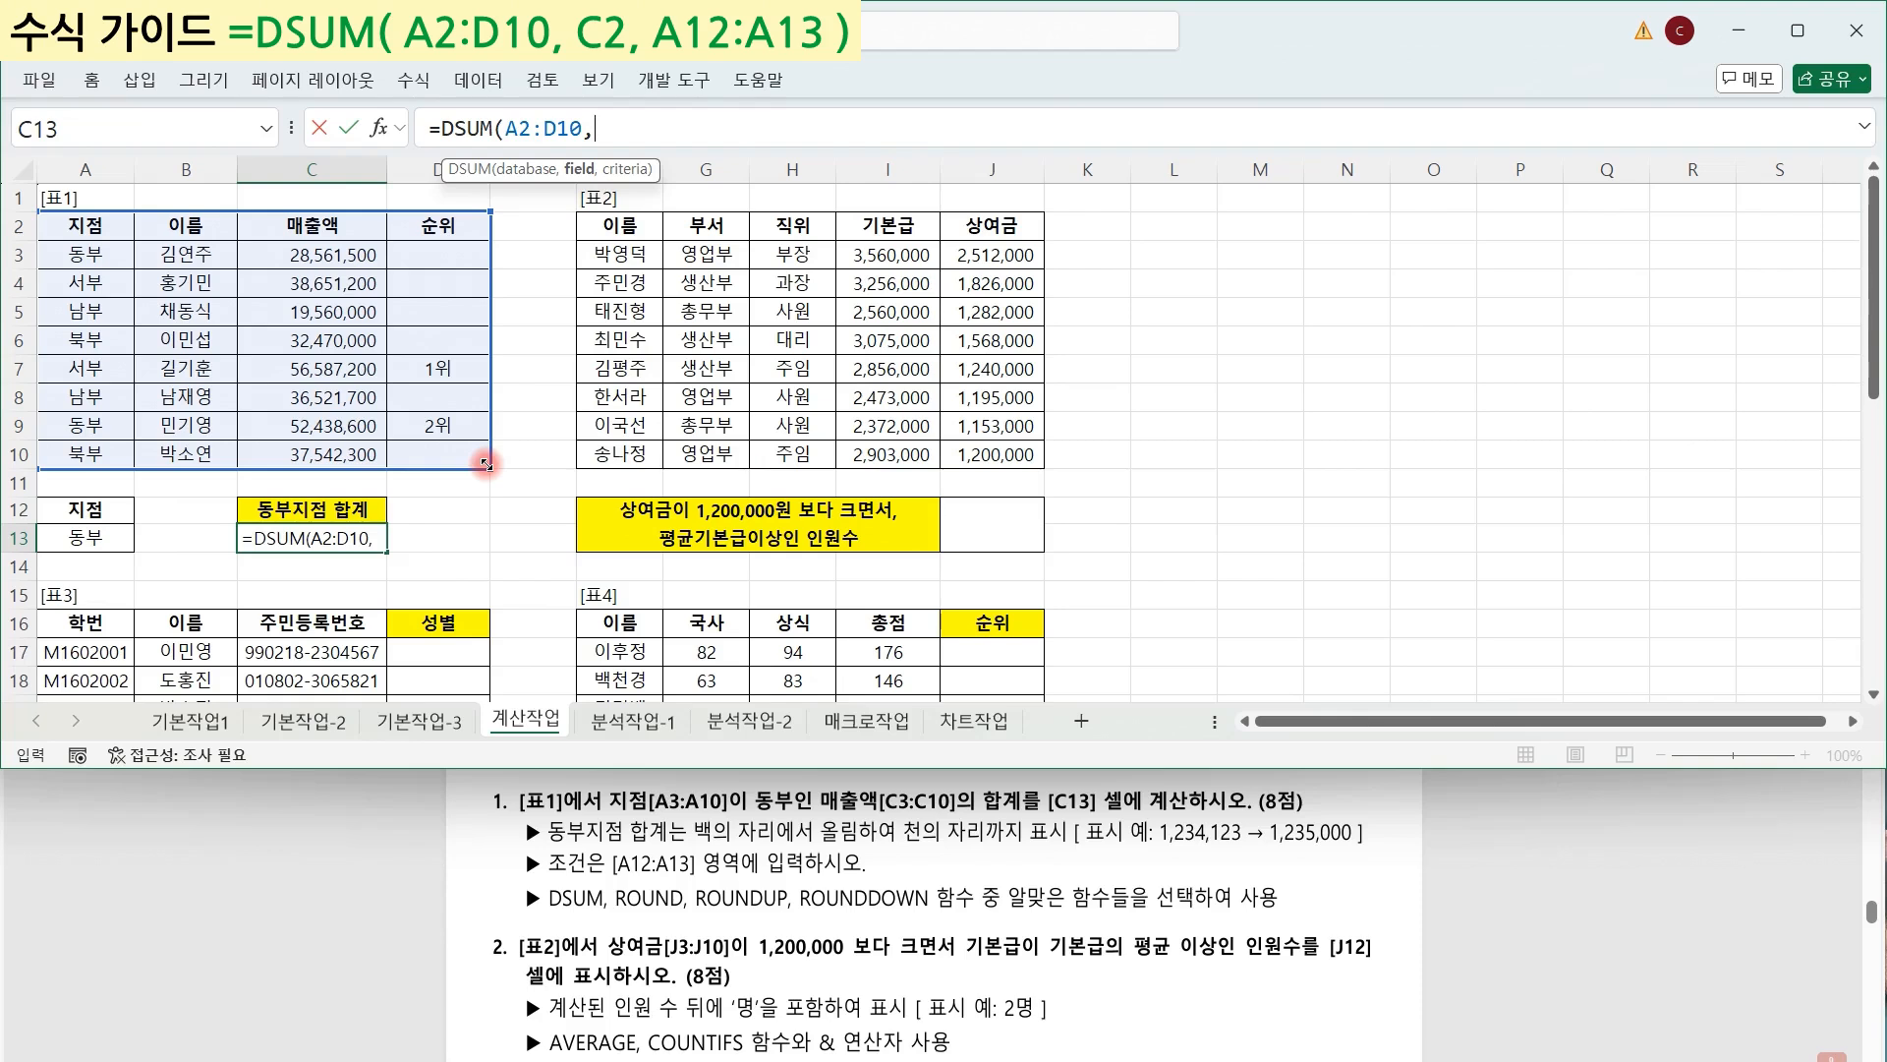
left_click(335, 222)
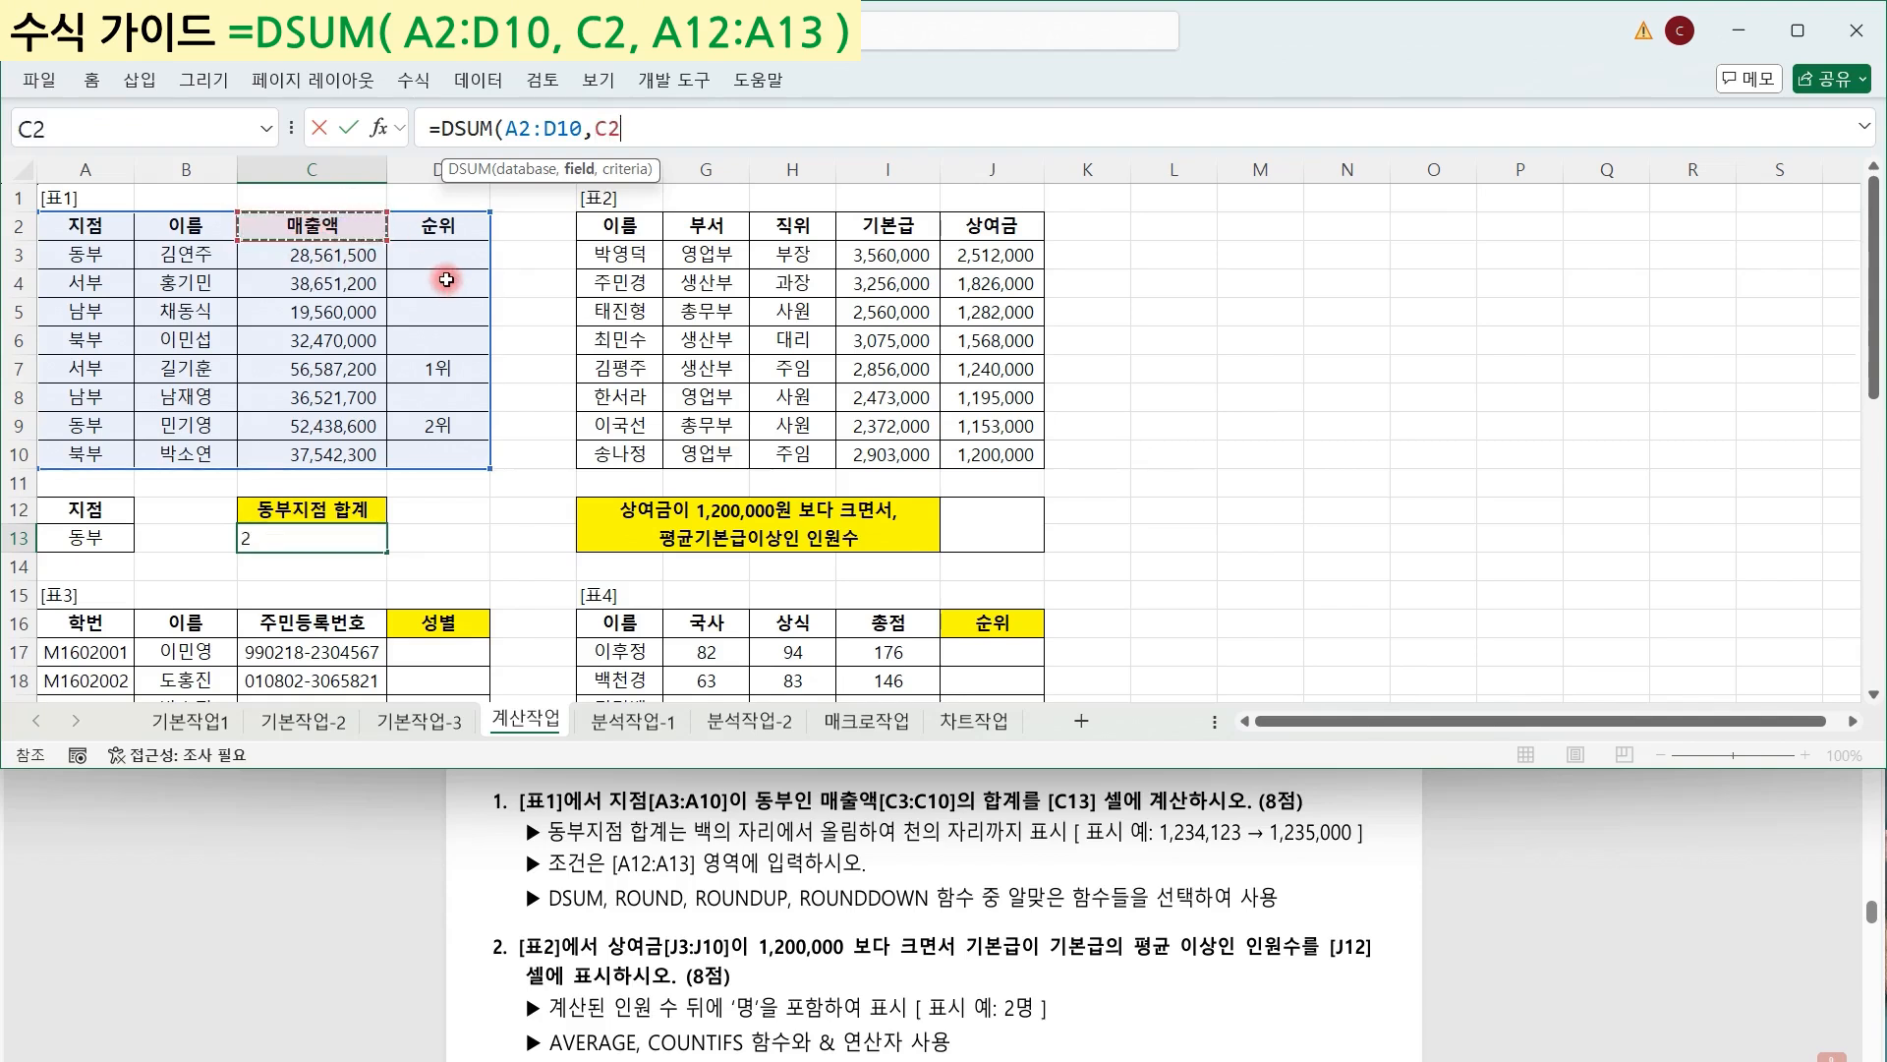
type(",")
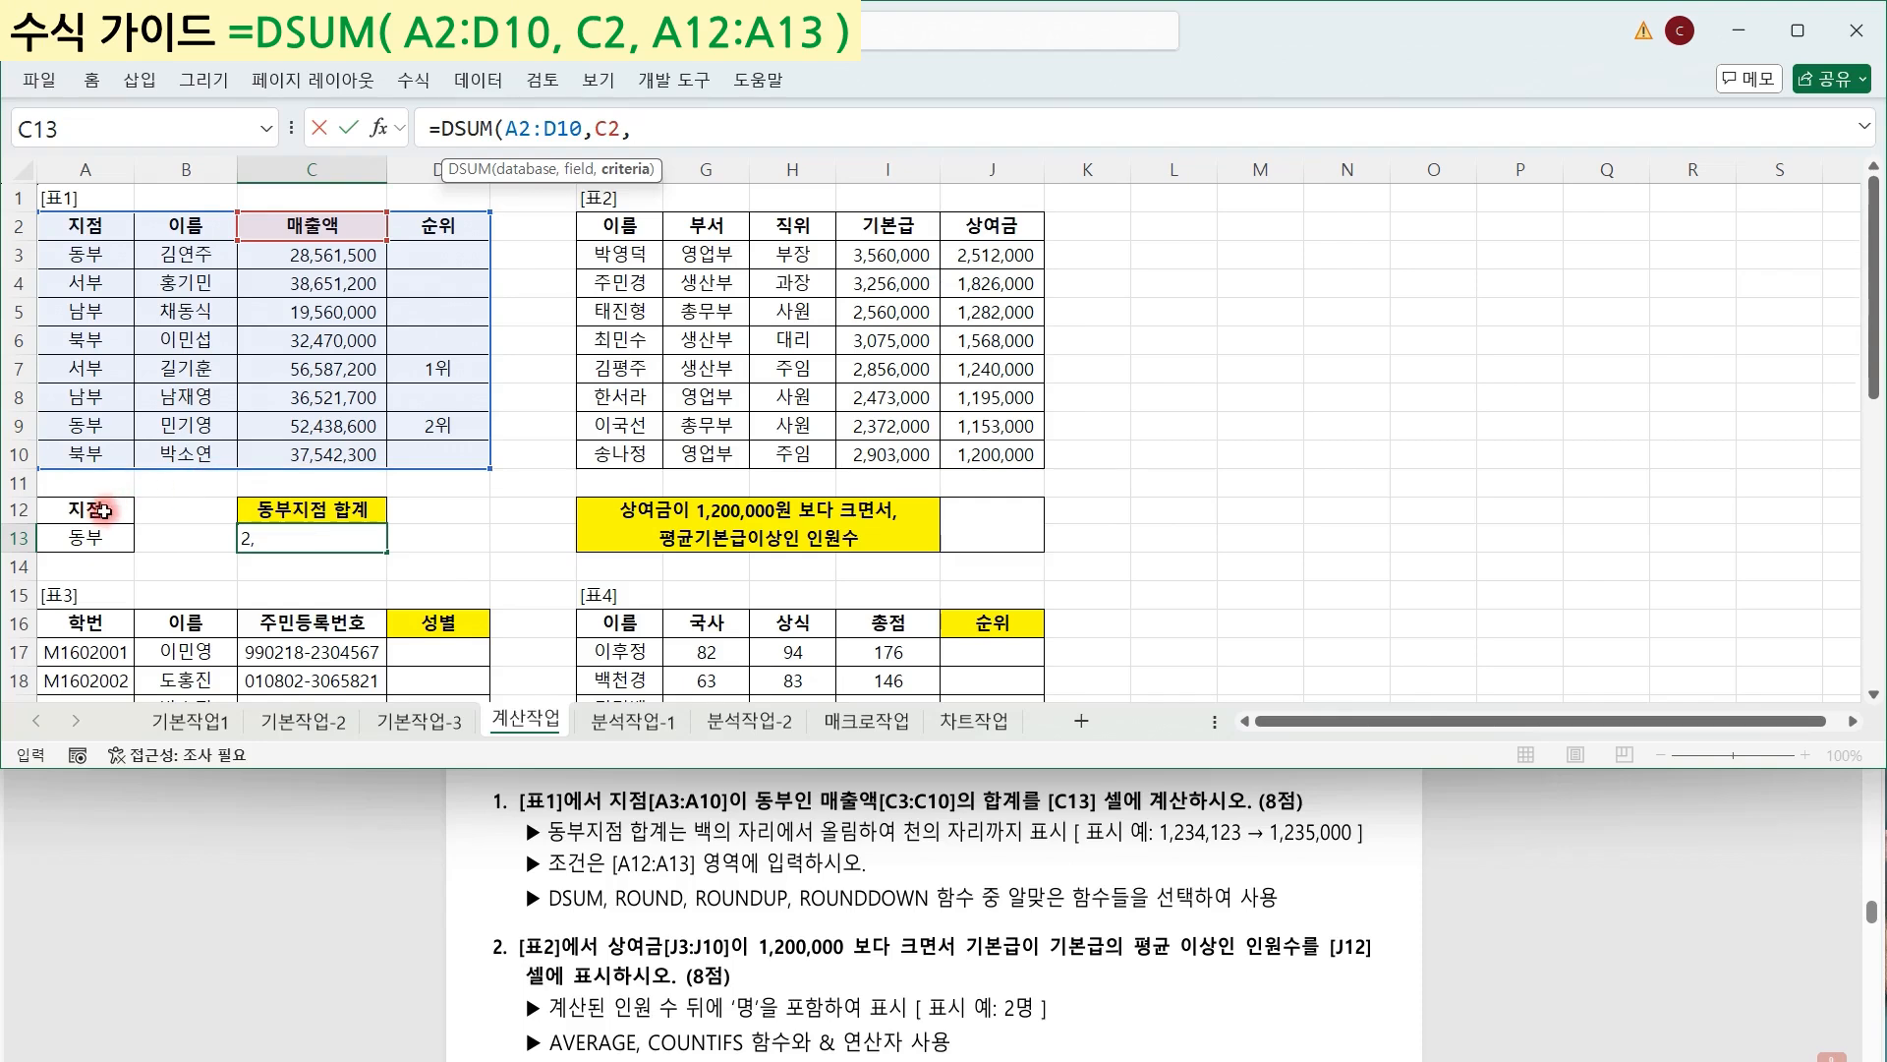
left_click_drag(103, 510, 115, 536)
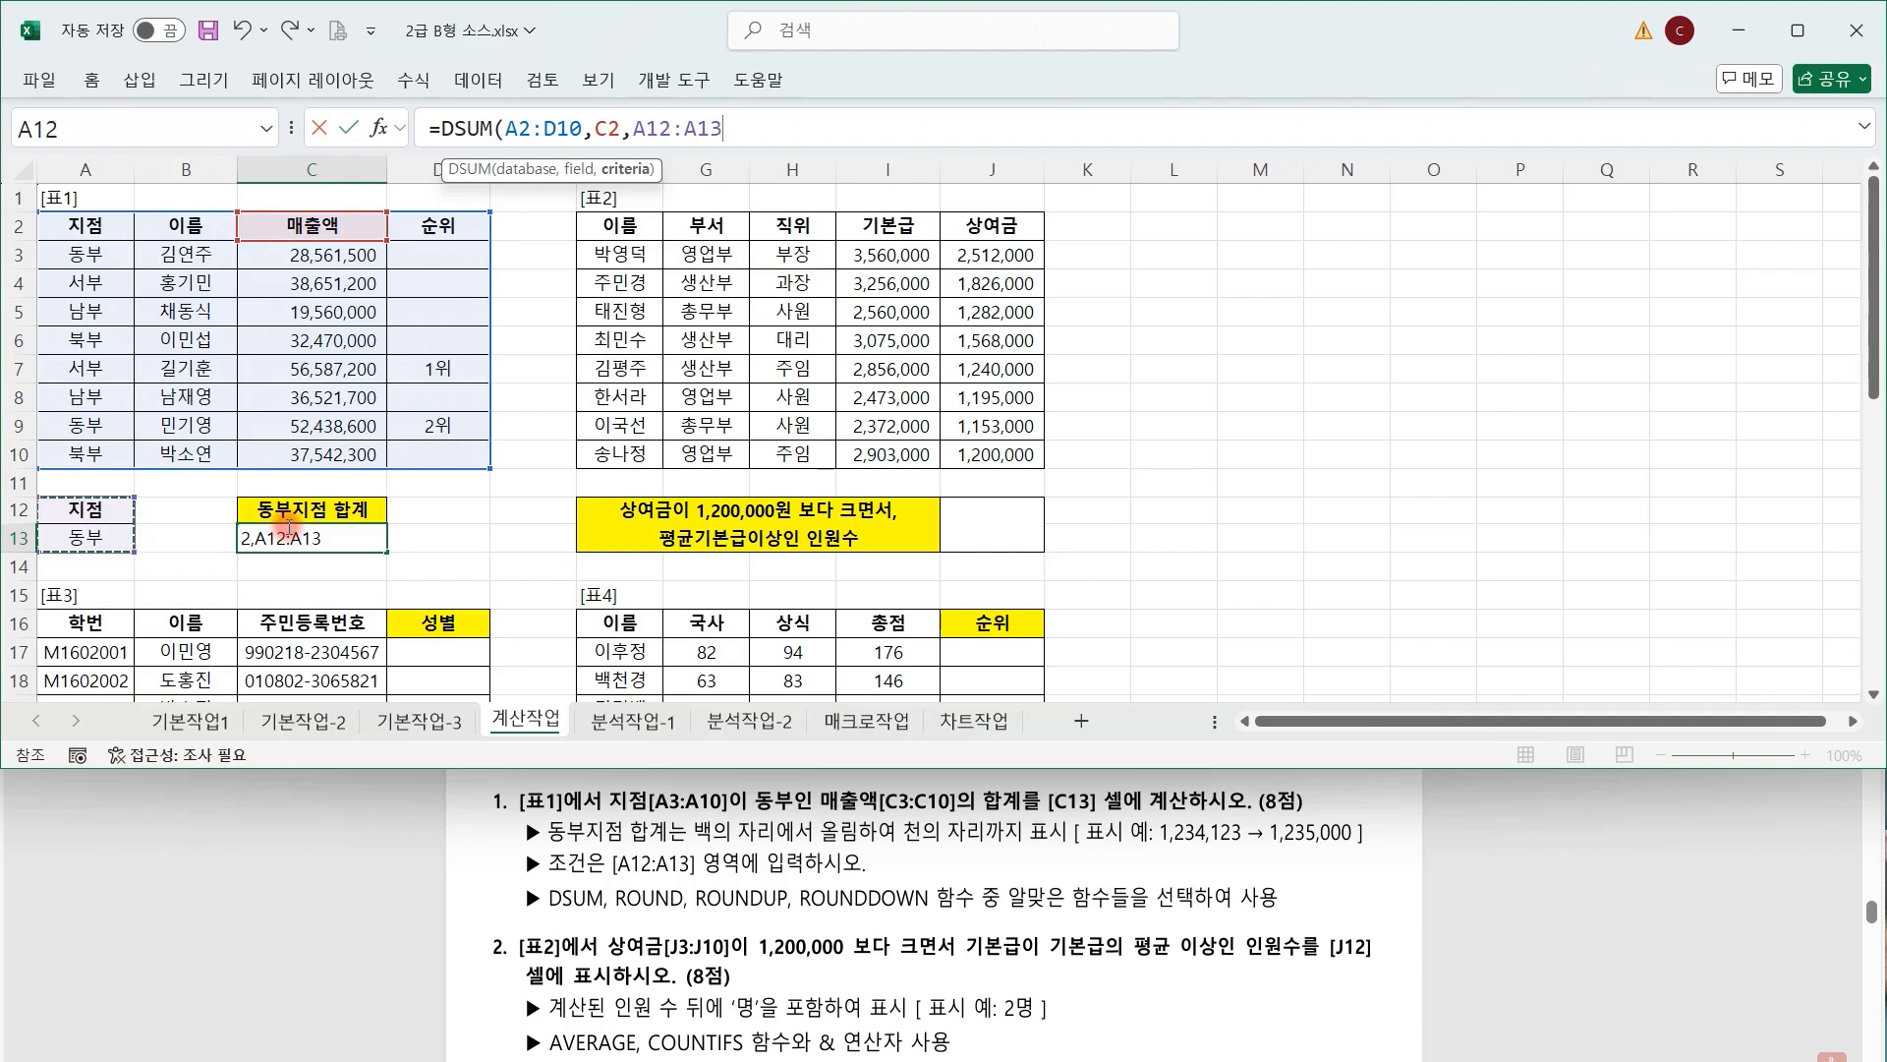
type(")")
key("ctrl+Return")
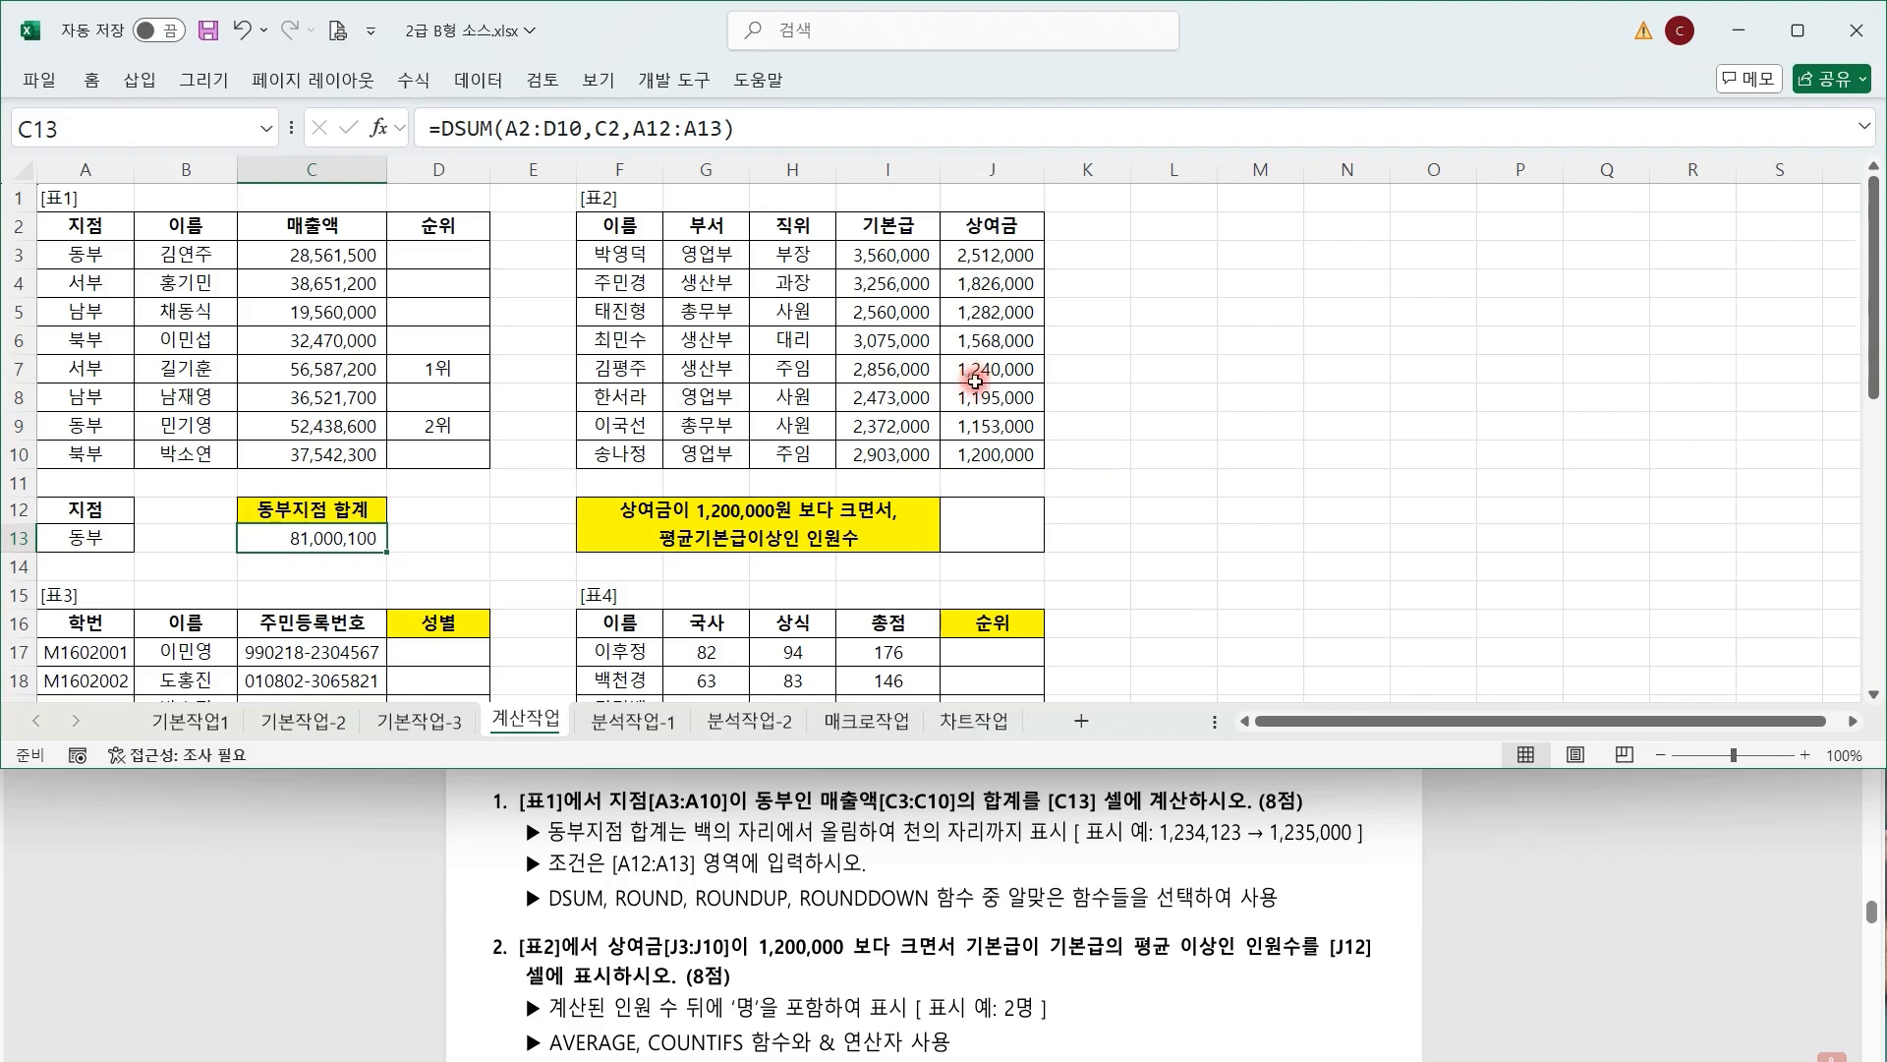
Wrap the DSUM formula in C13 in ROUNDUP with -3 digits, giving =ROUNDUP(DSUM(A2:D10,C2,A12:A13),-3).
left_click(450, 122)
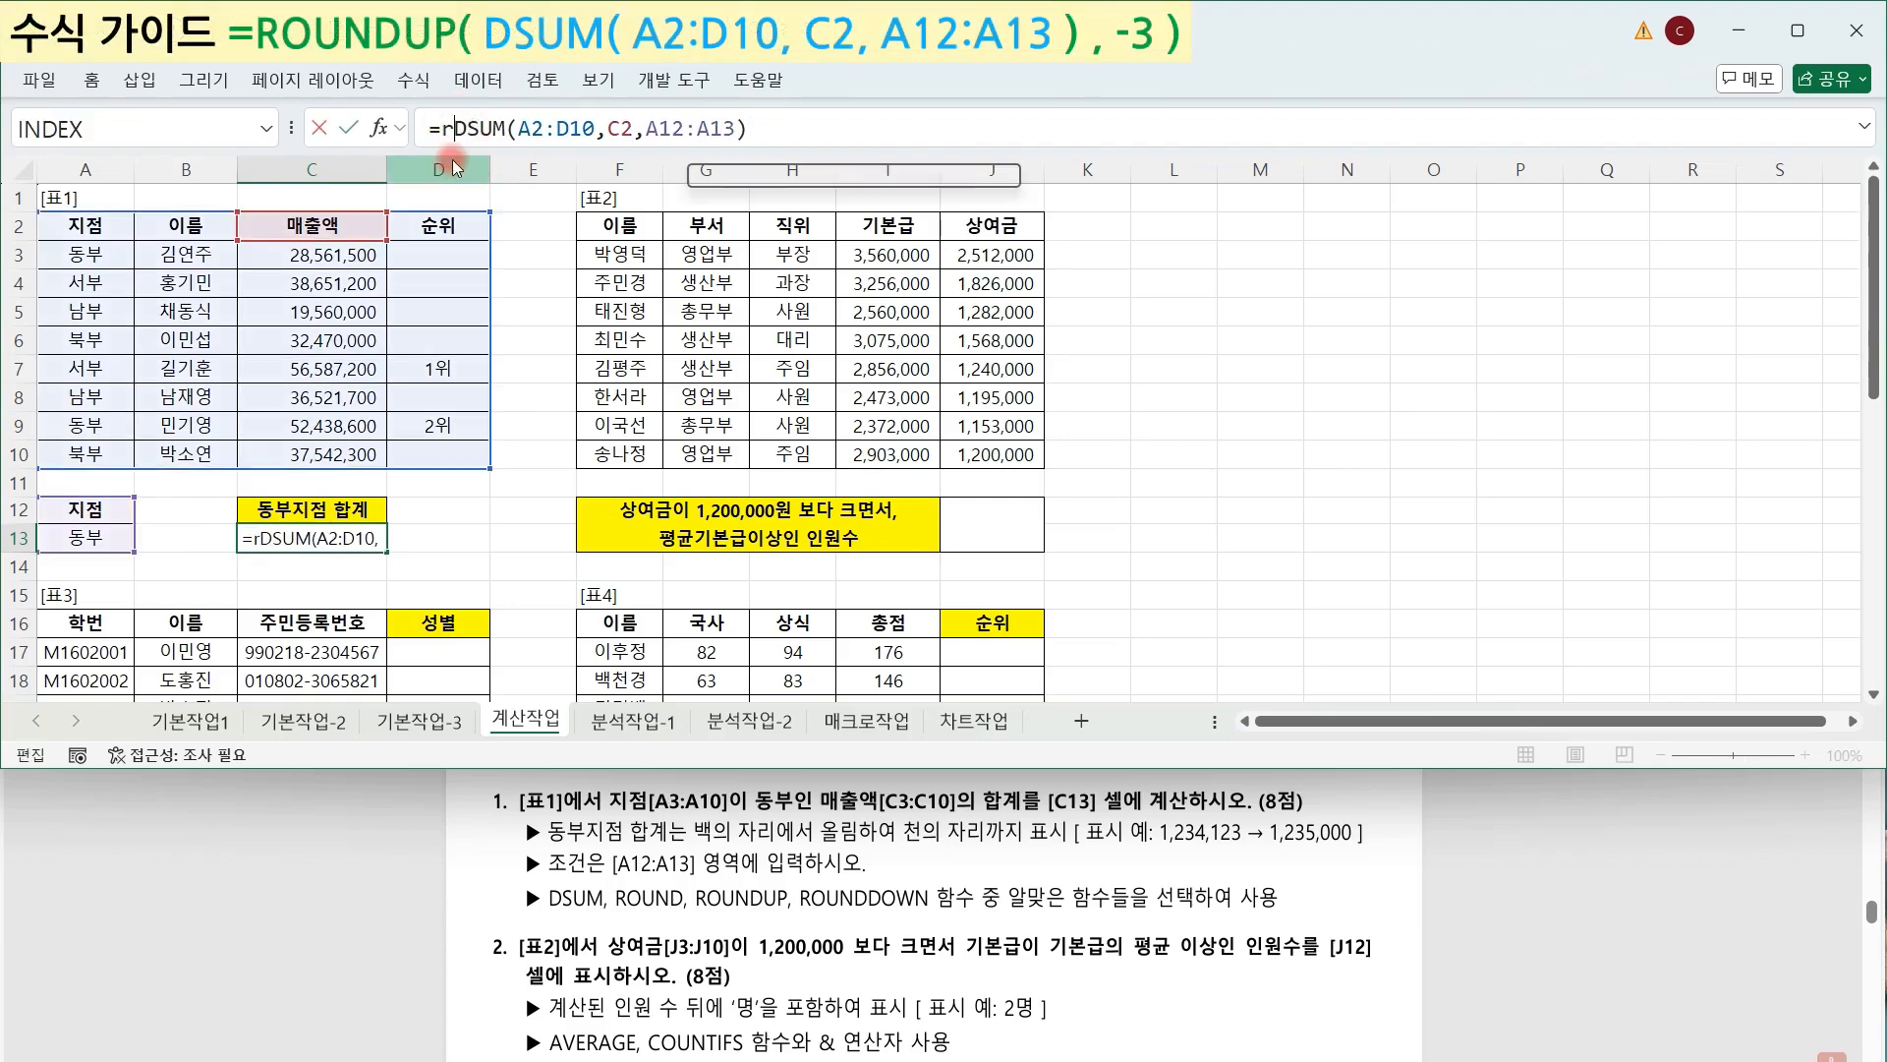
type("rou")
key("Down")
key("Down")
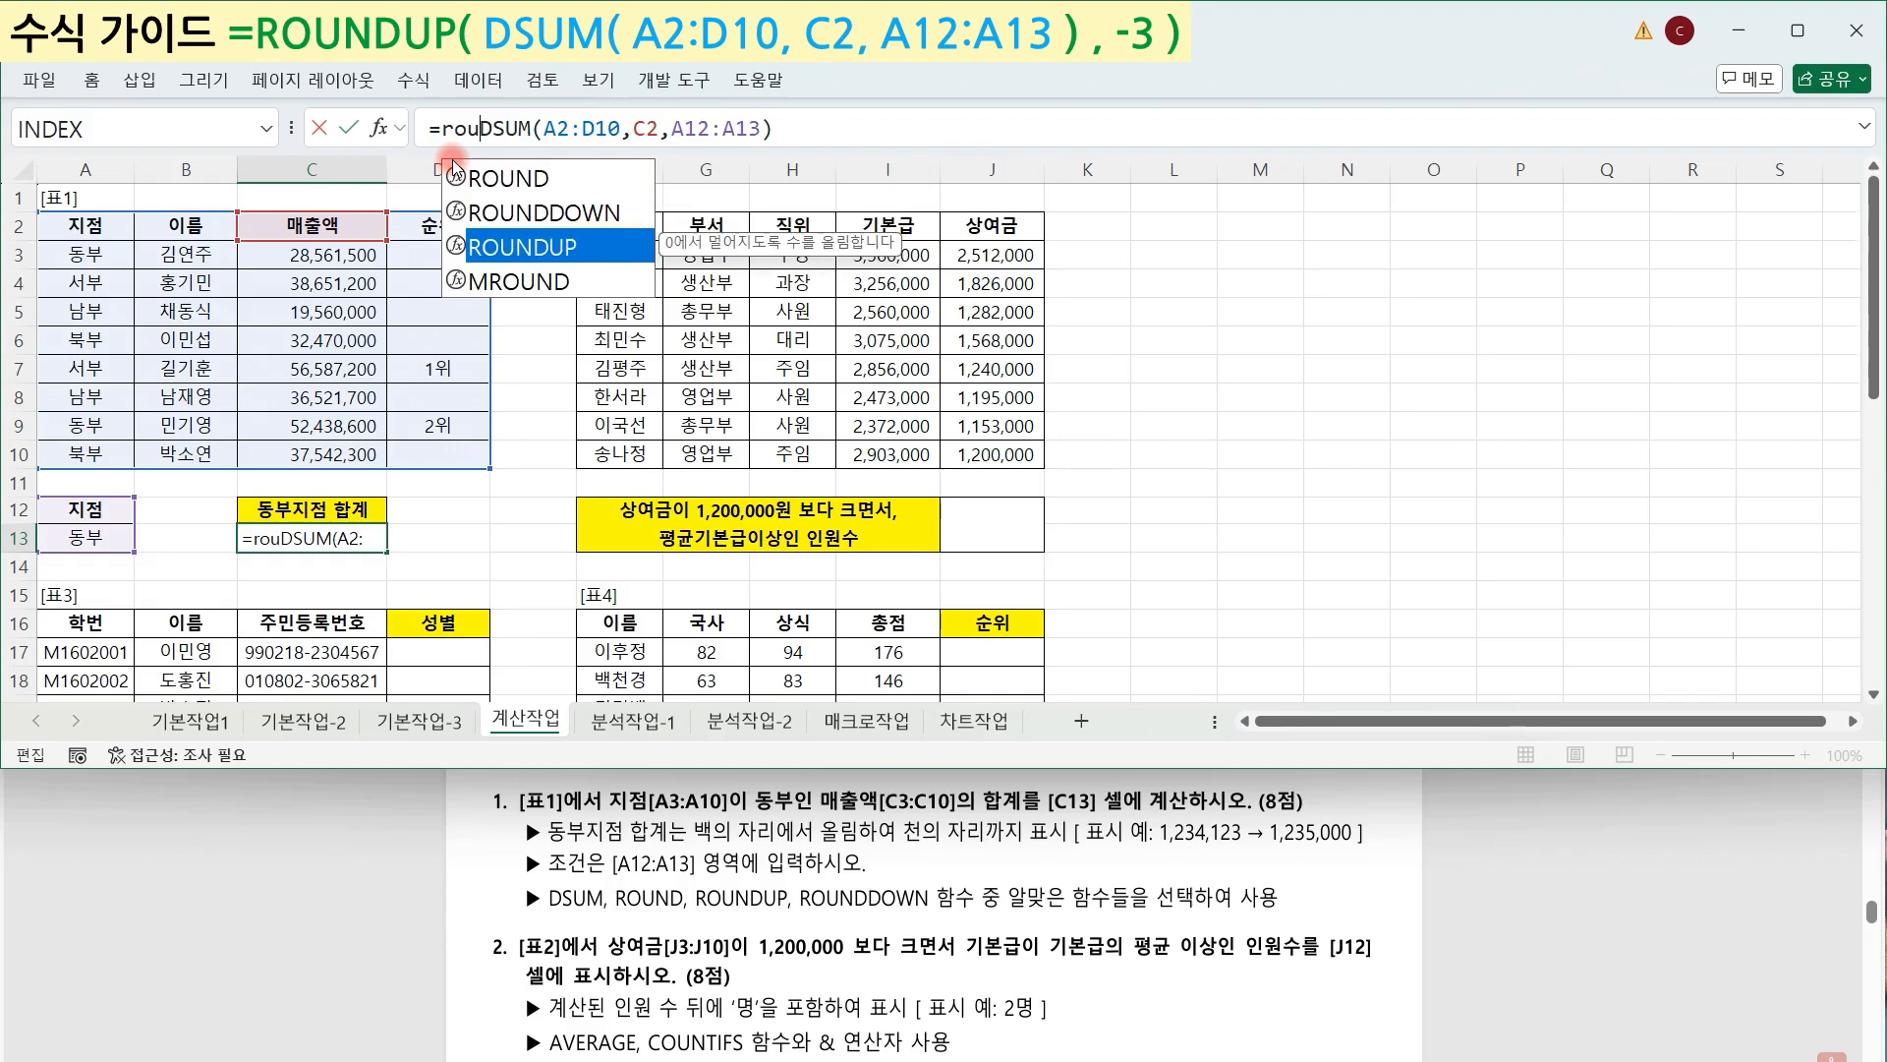
key("Tab")
left_click_drag(544, 128, 914, 131)
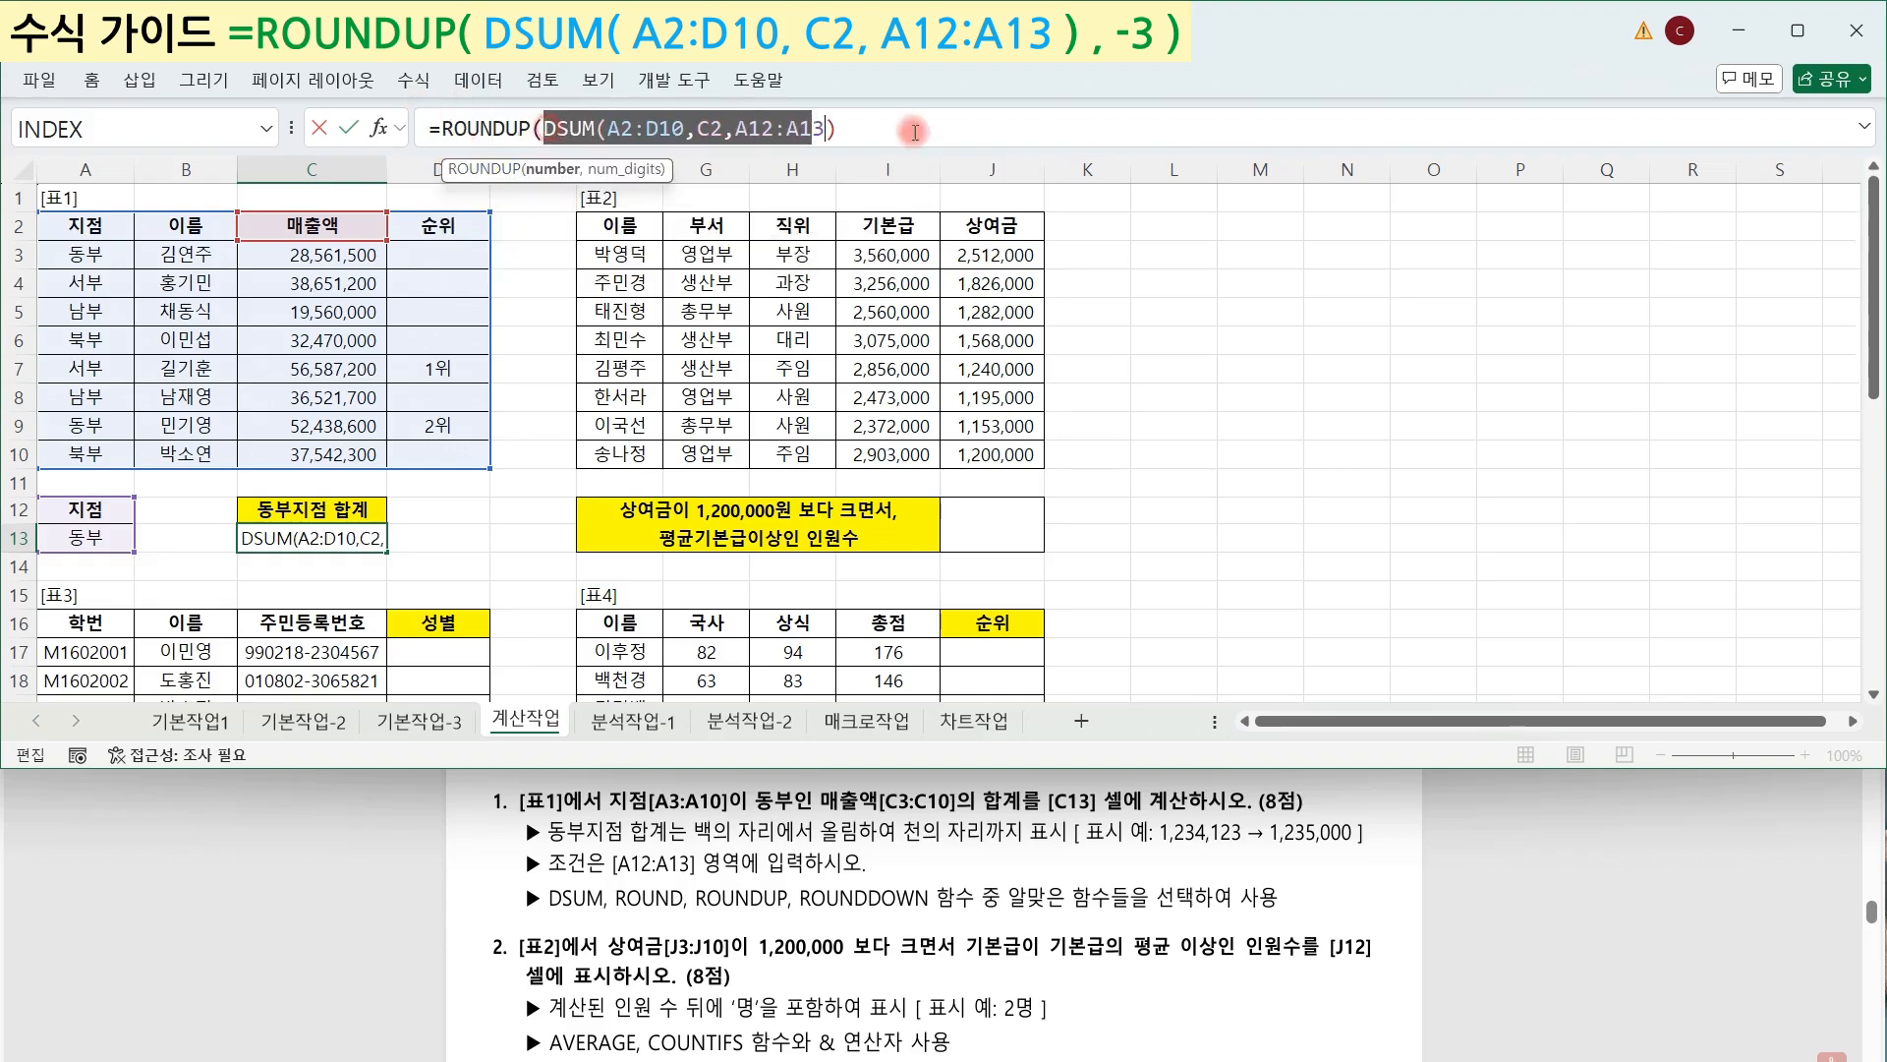
left_click(1027, 126)
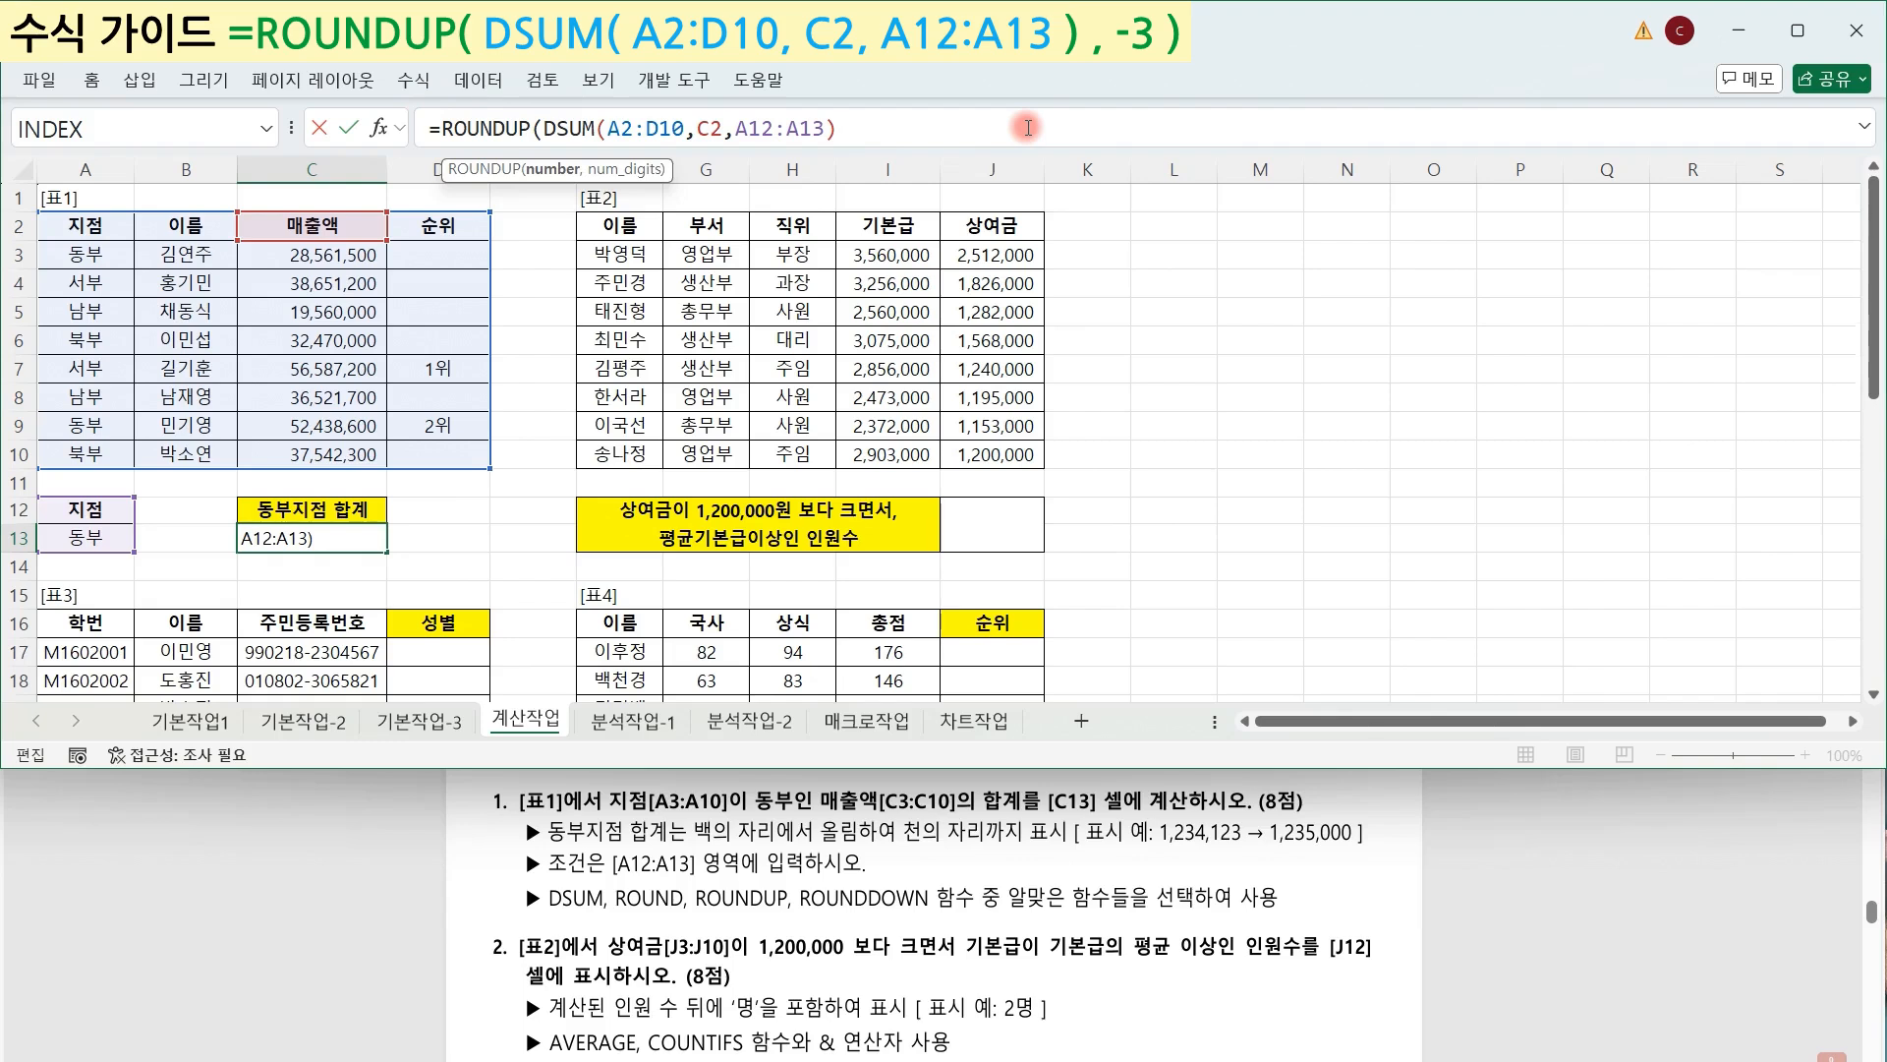
type(",")
type("-3)")
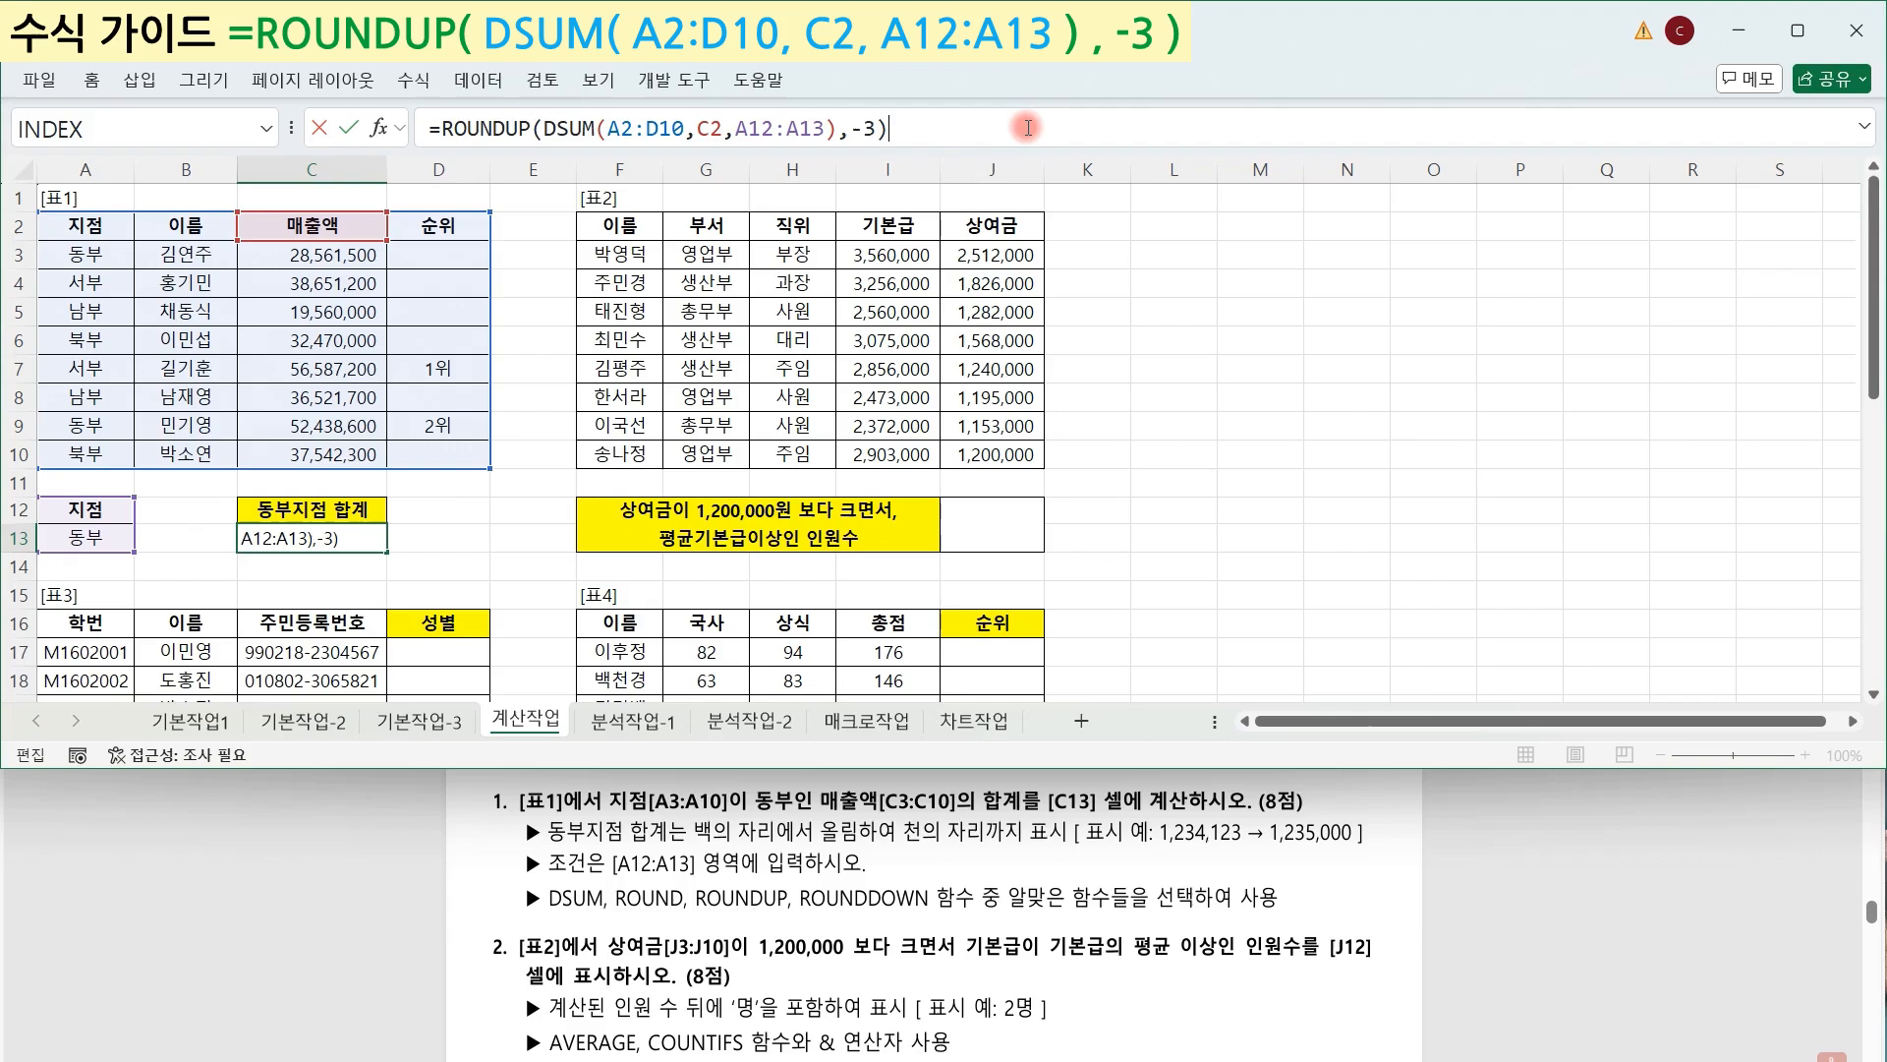
key("Return")
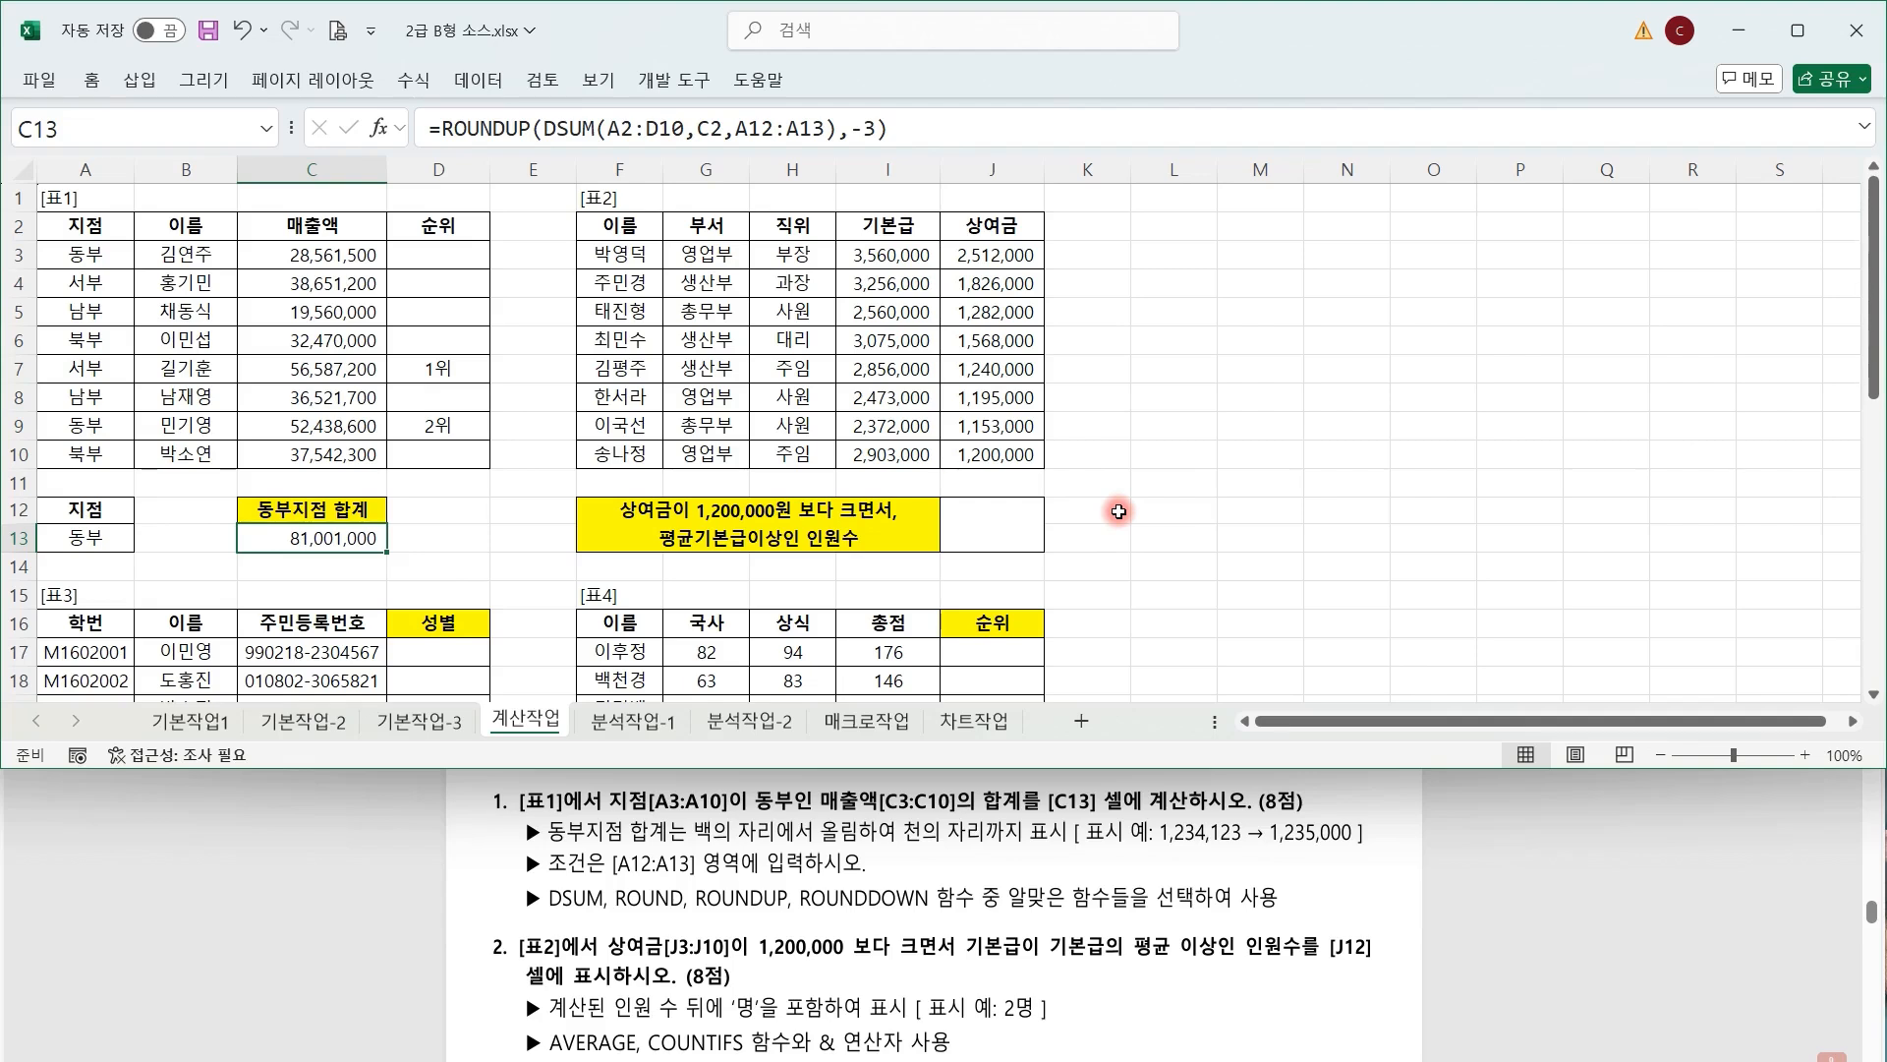
Begin a COUNTIFS formula in cell J12 with the 상여금 range J3:J10 and the criterion ">1200000".
left_click(1022, 530)
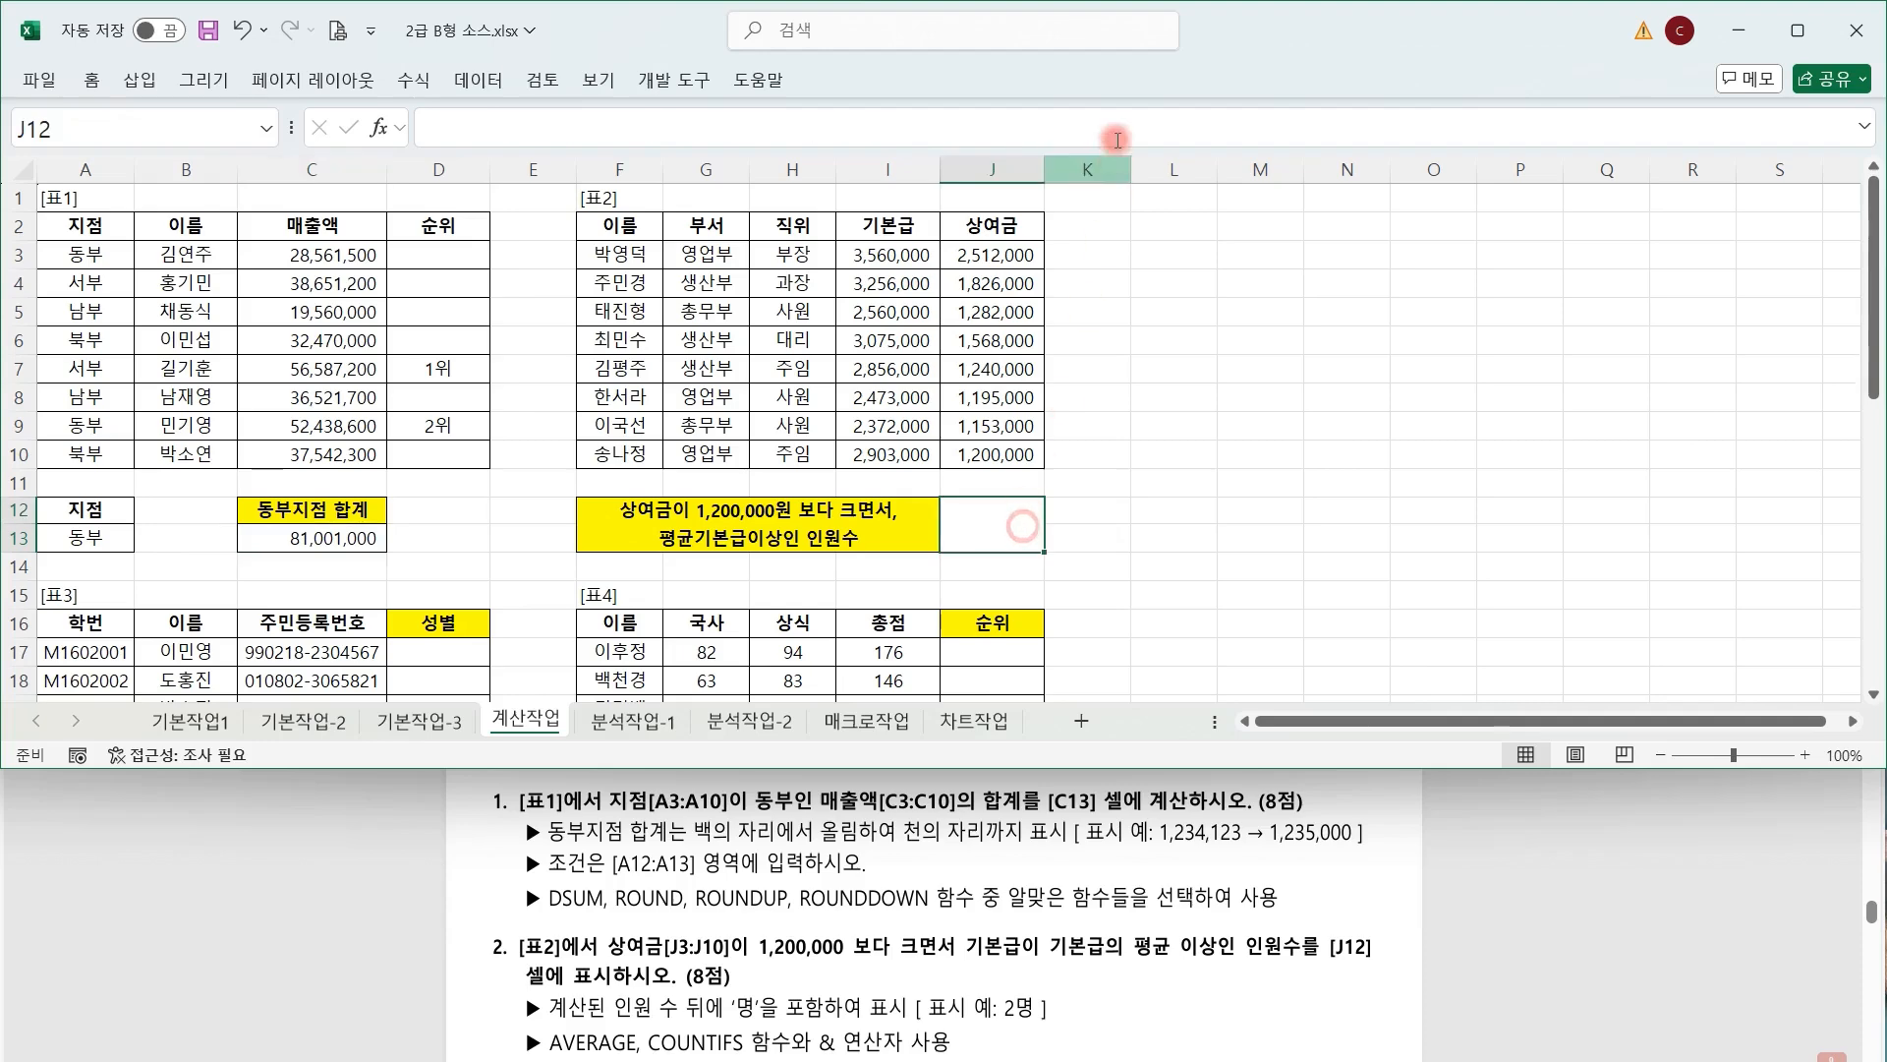
left_click(1117, 126)
type("=cou")
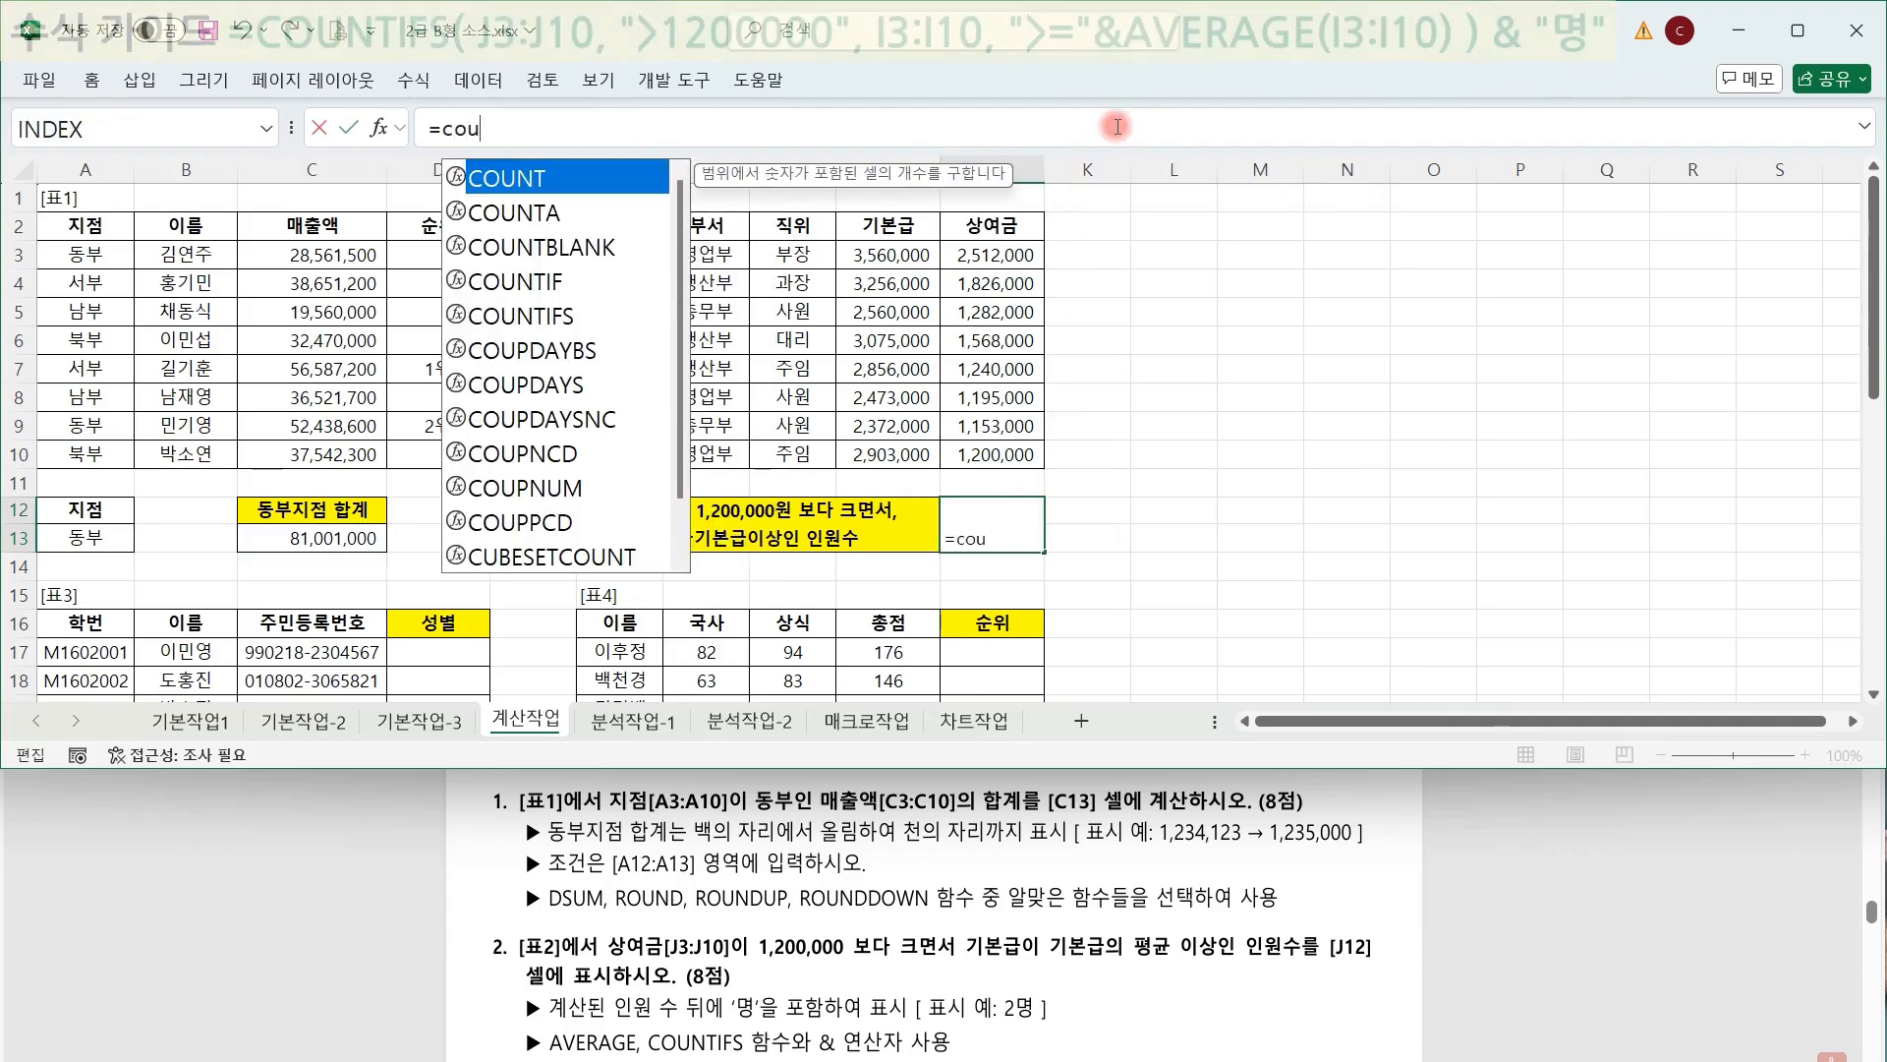
key("Down")
key("Down")
key("Down")
key("Down")
key("Tab")
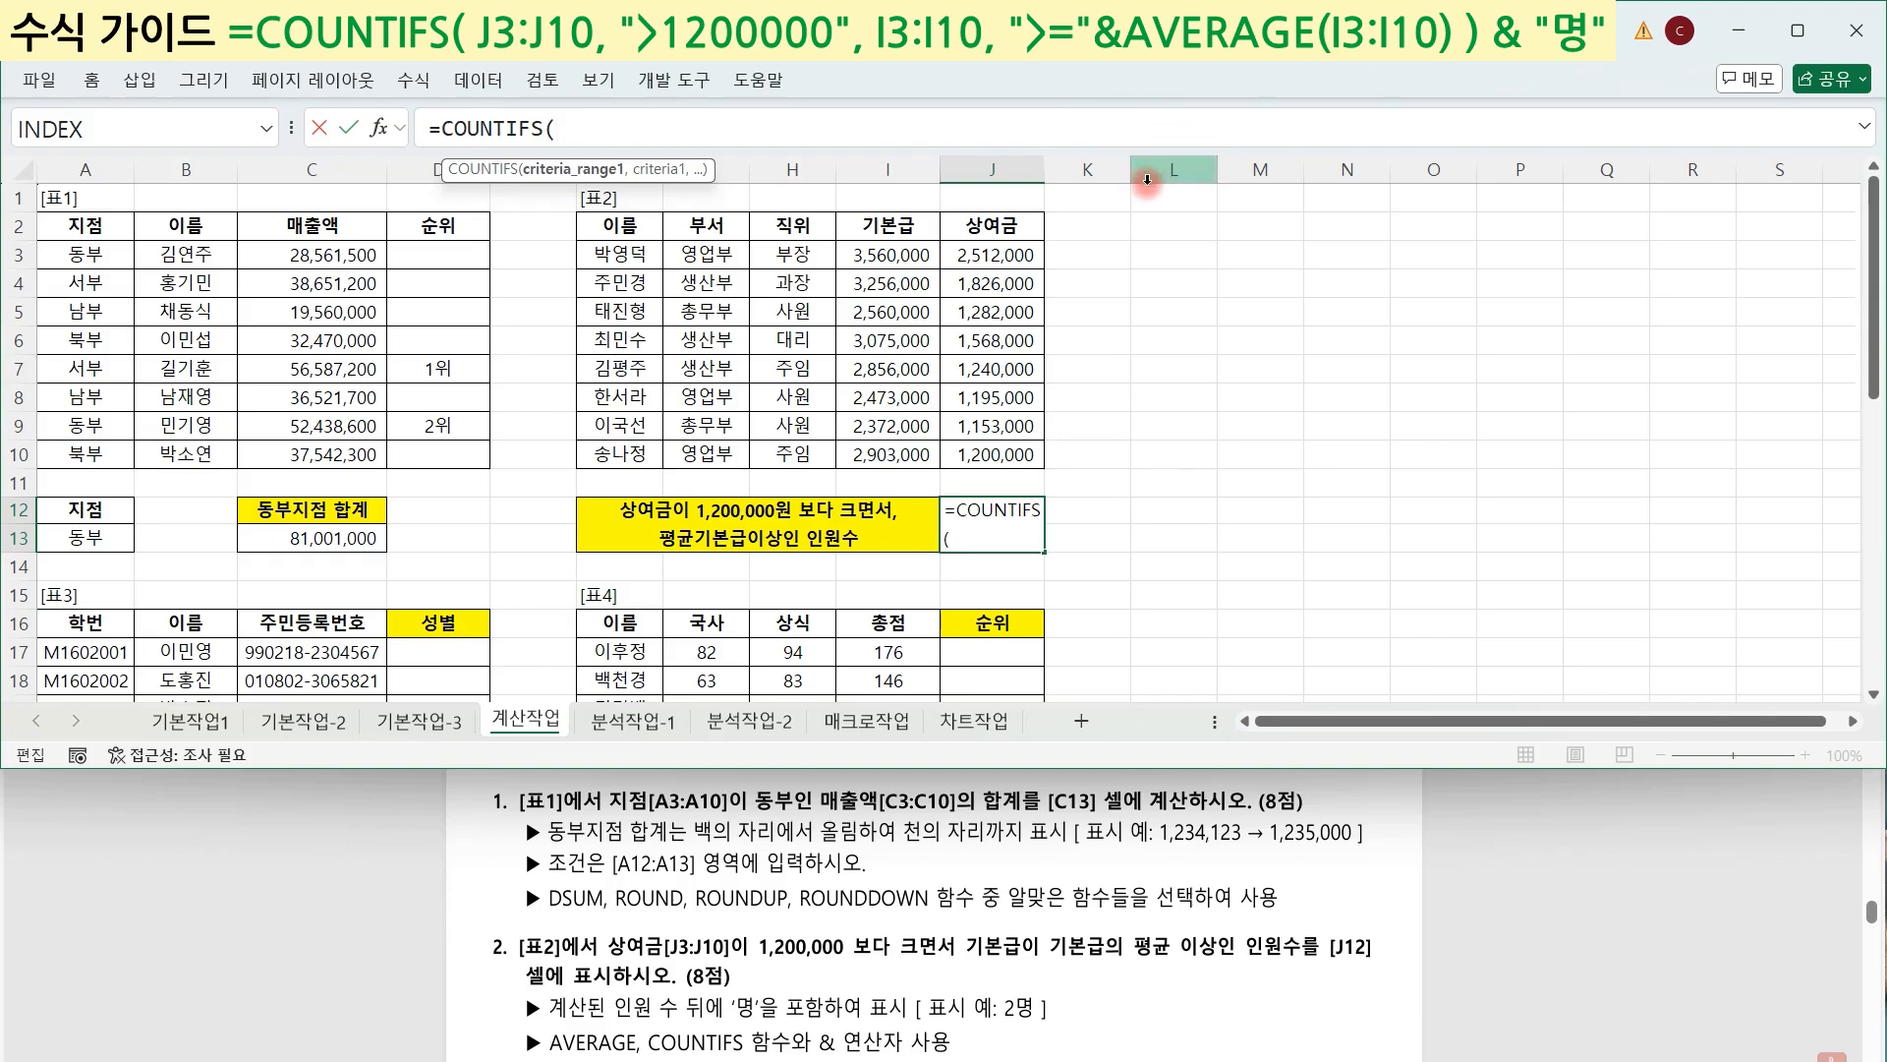
left_click_drag(1023, 253, 1006, 452)
type(",")
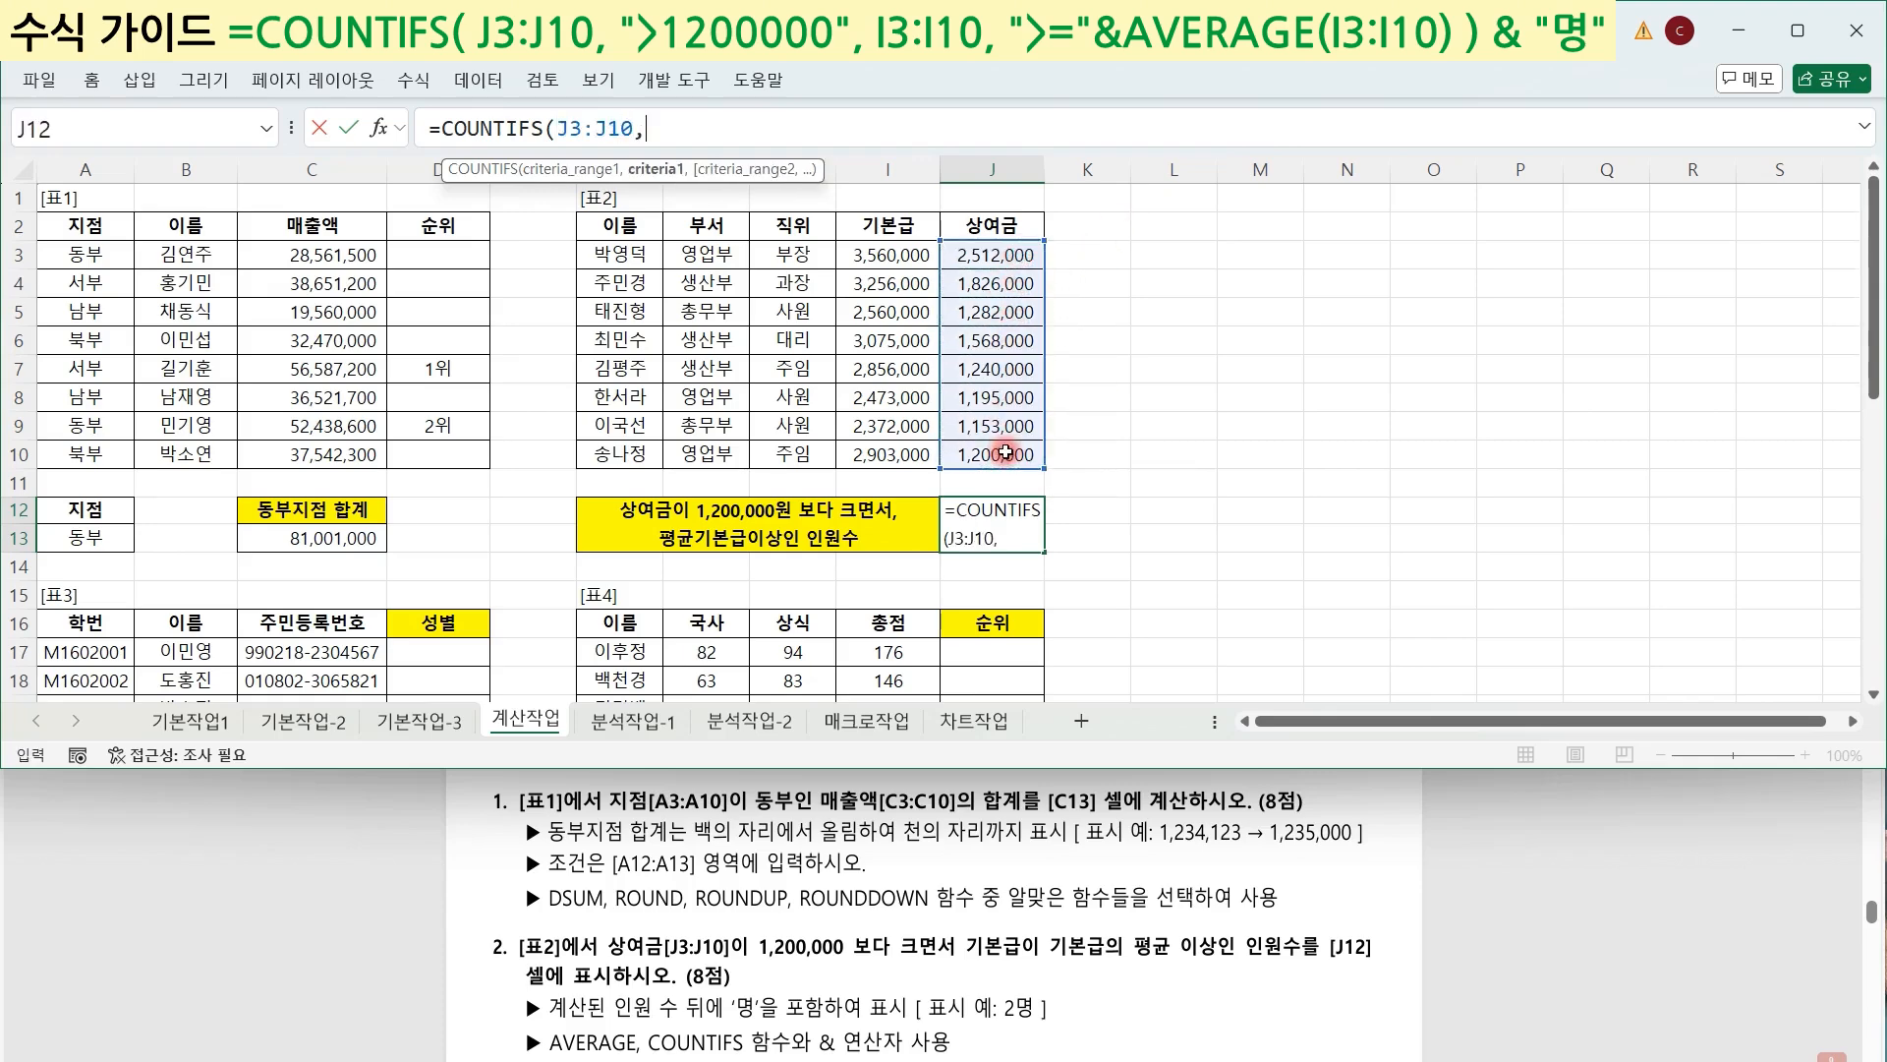
type("\">1200000")
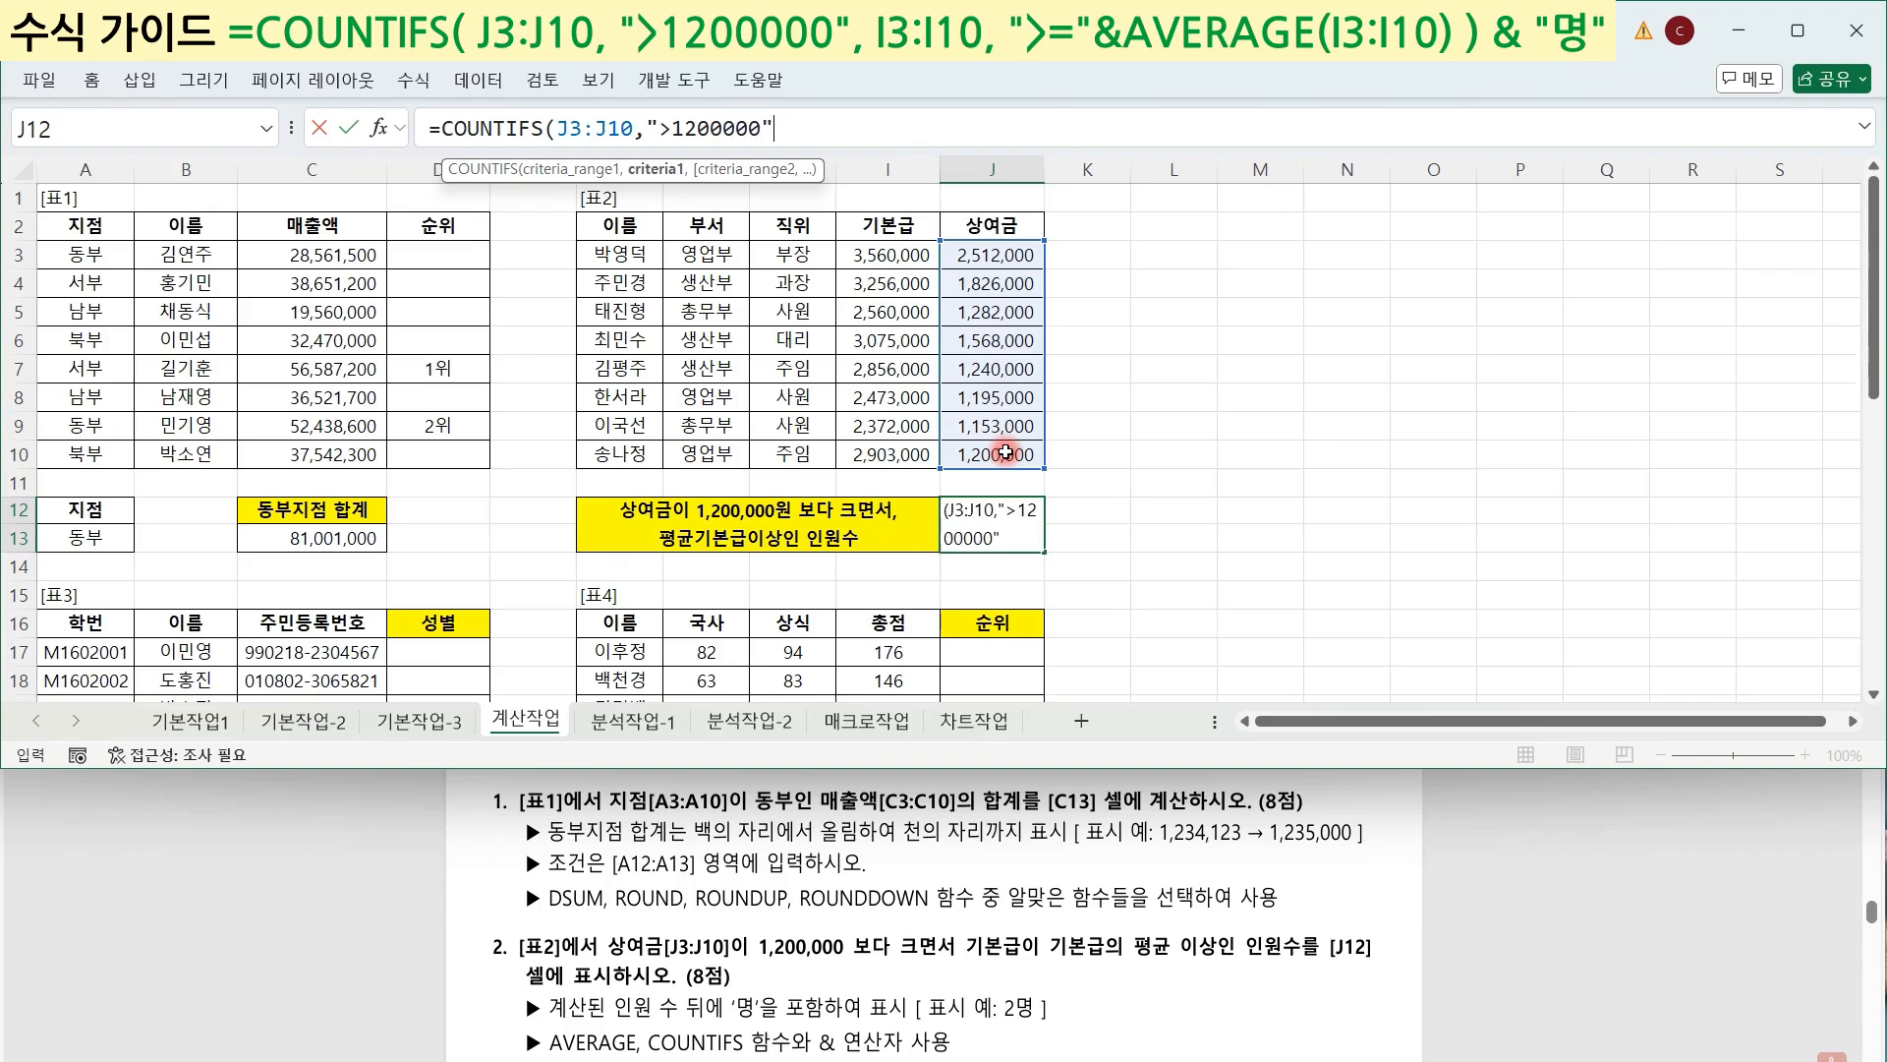
type("\",")
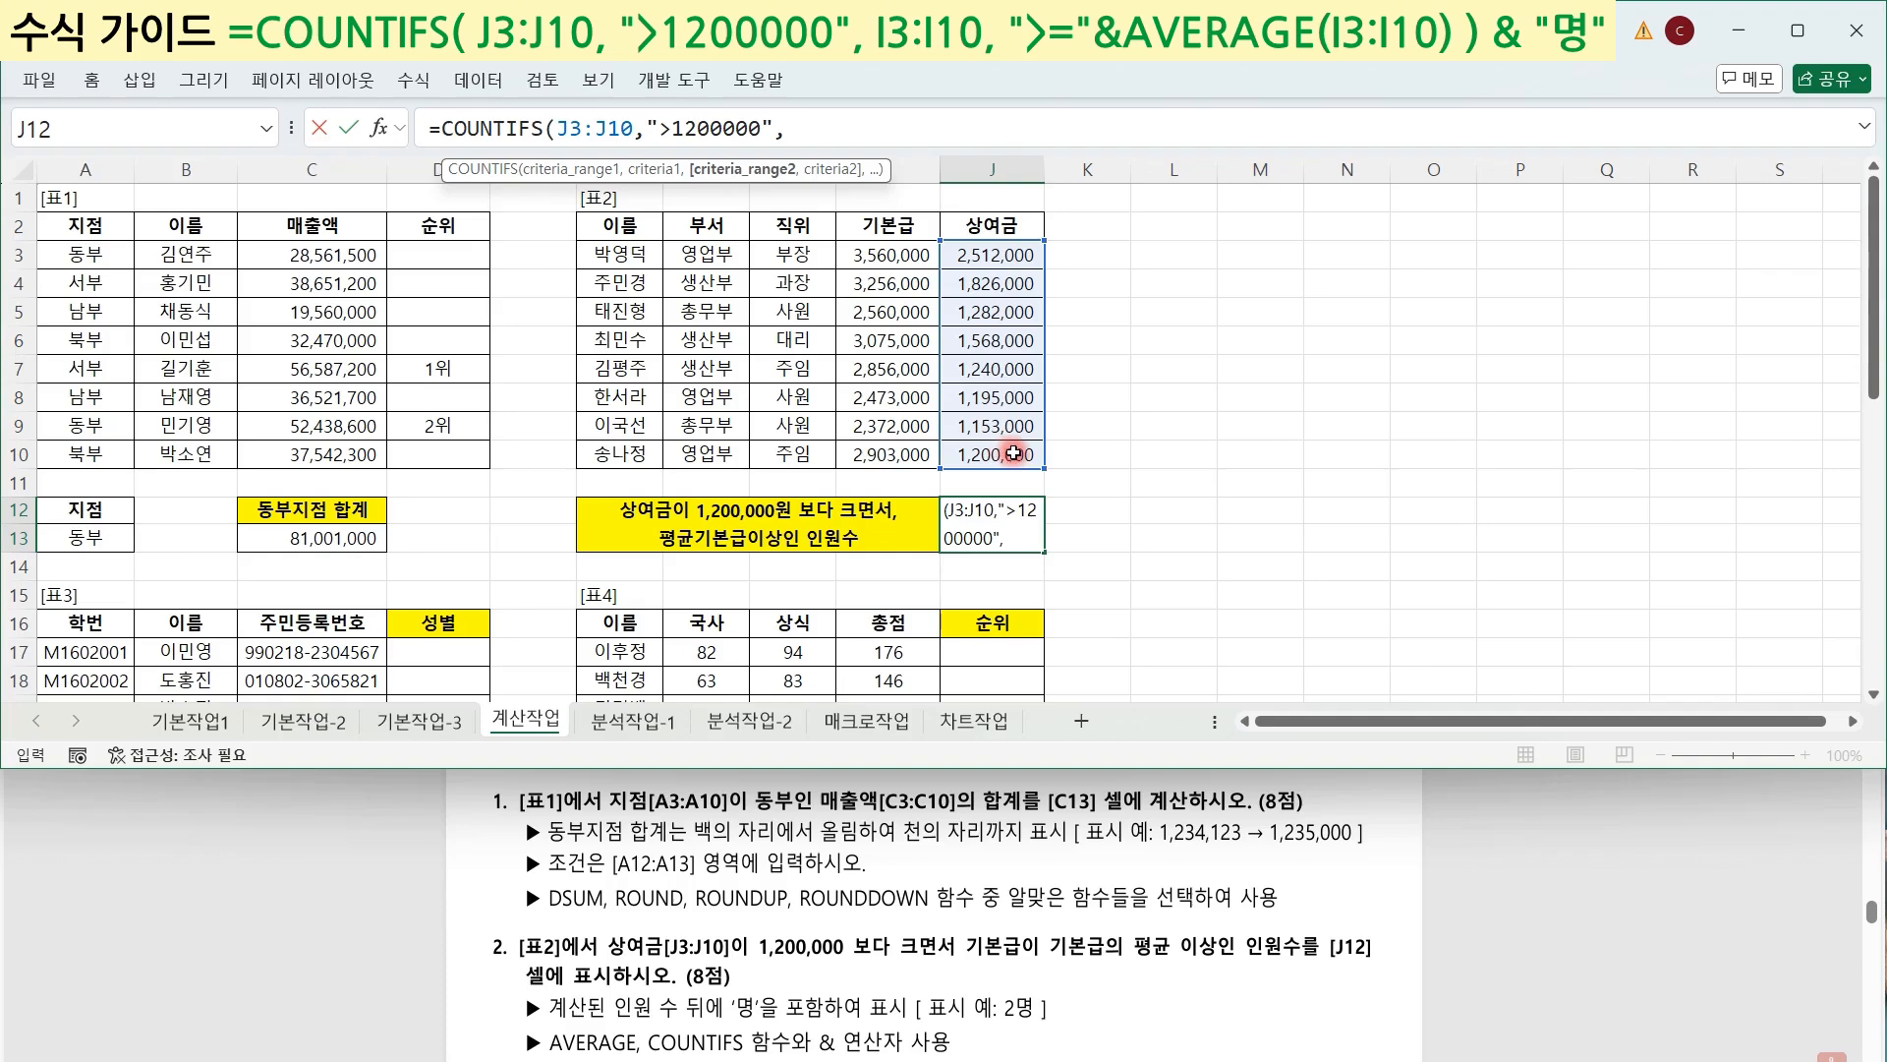
Add the 기본급 range I3:I10 as the second COUNTIFS range, with the condition >=AVERAGE(I3:I10).
left_click_drag(865, 256, 883, 443)
type(",>=")
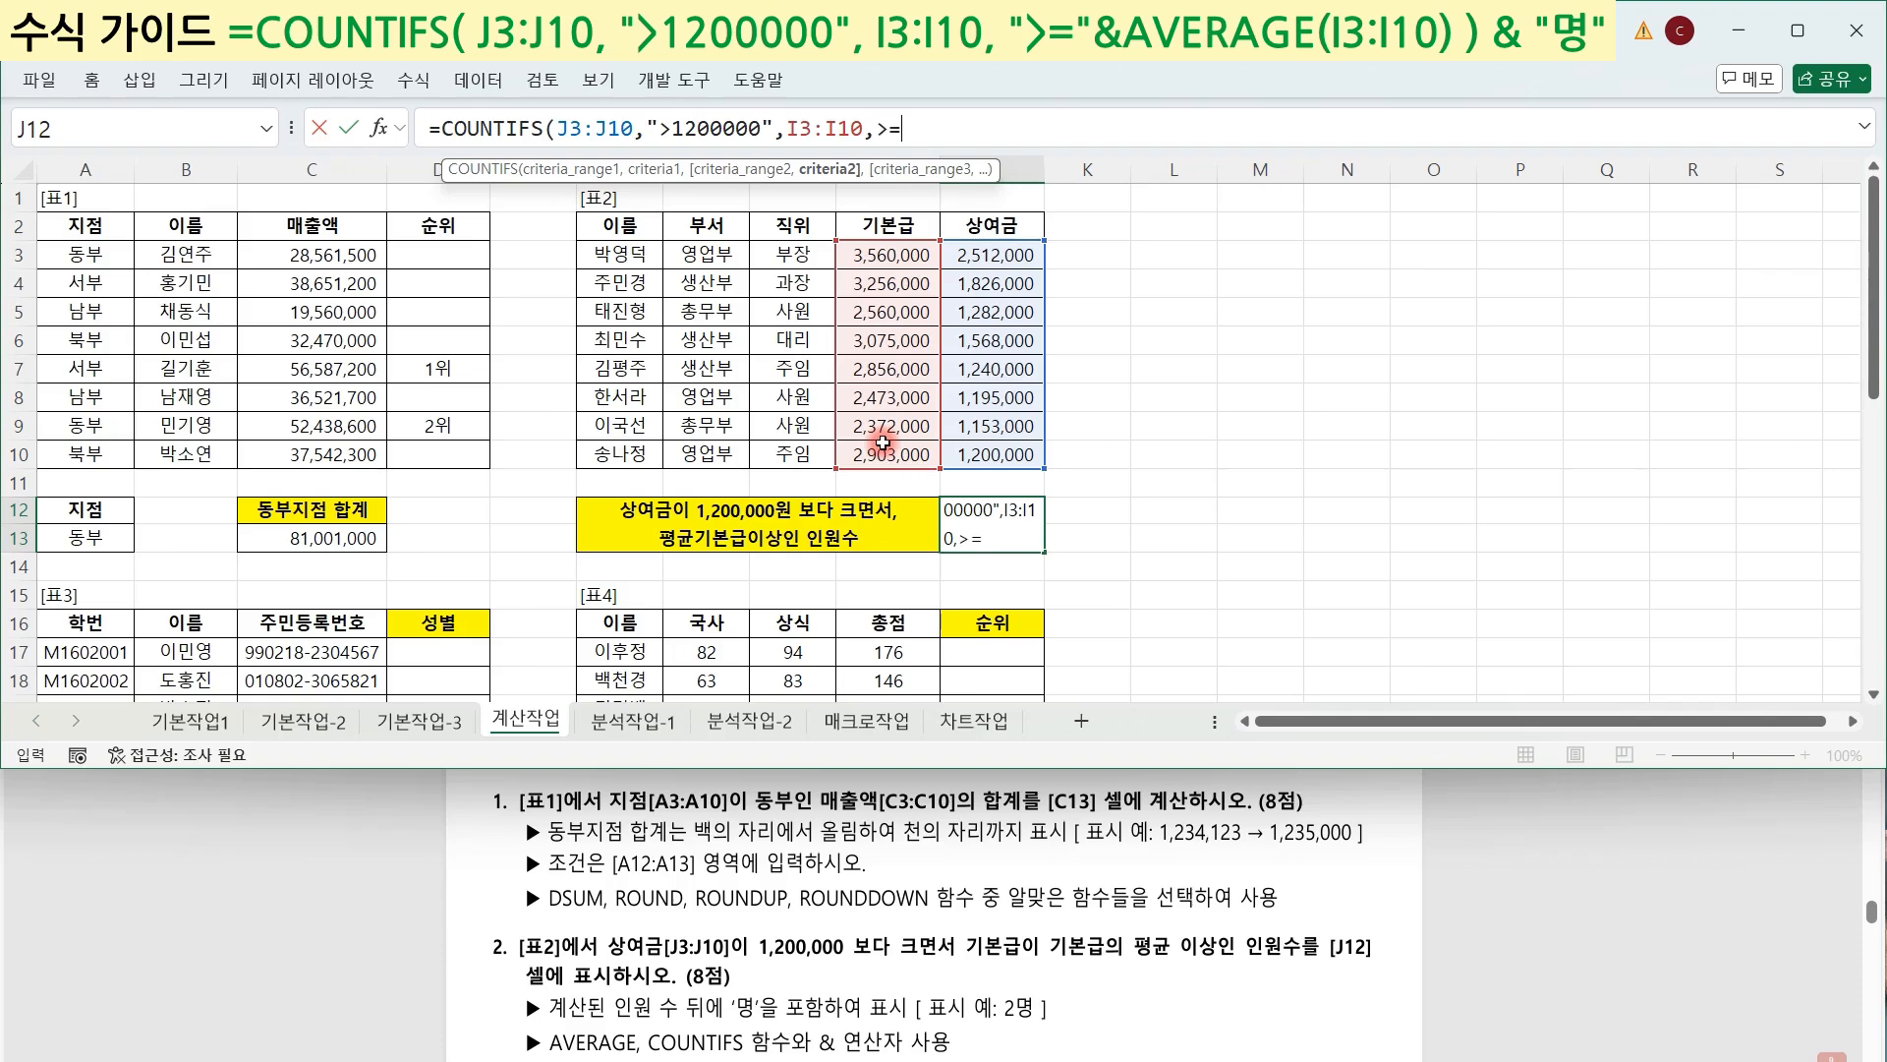
type("av")
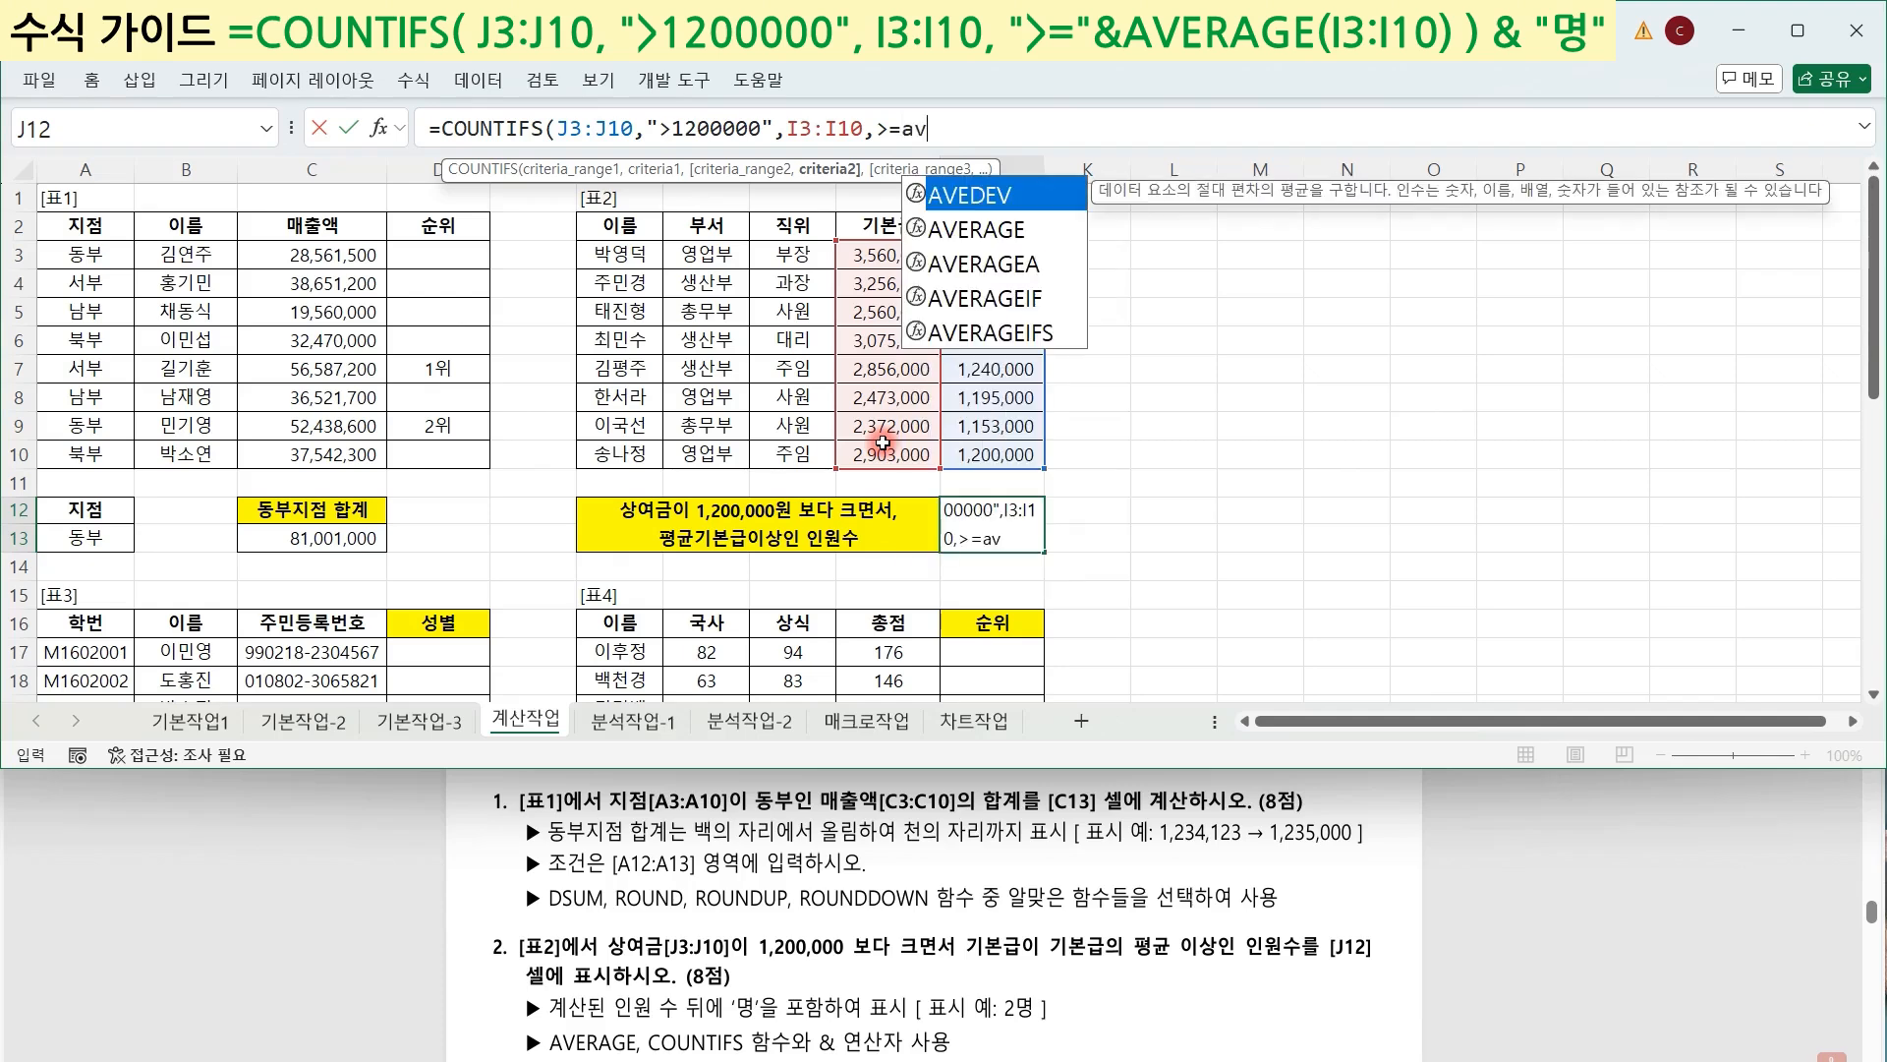
key("Down")
key("Tab")
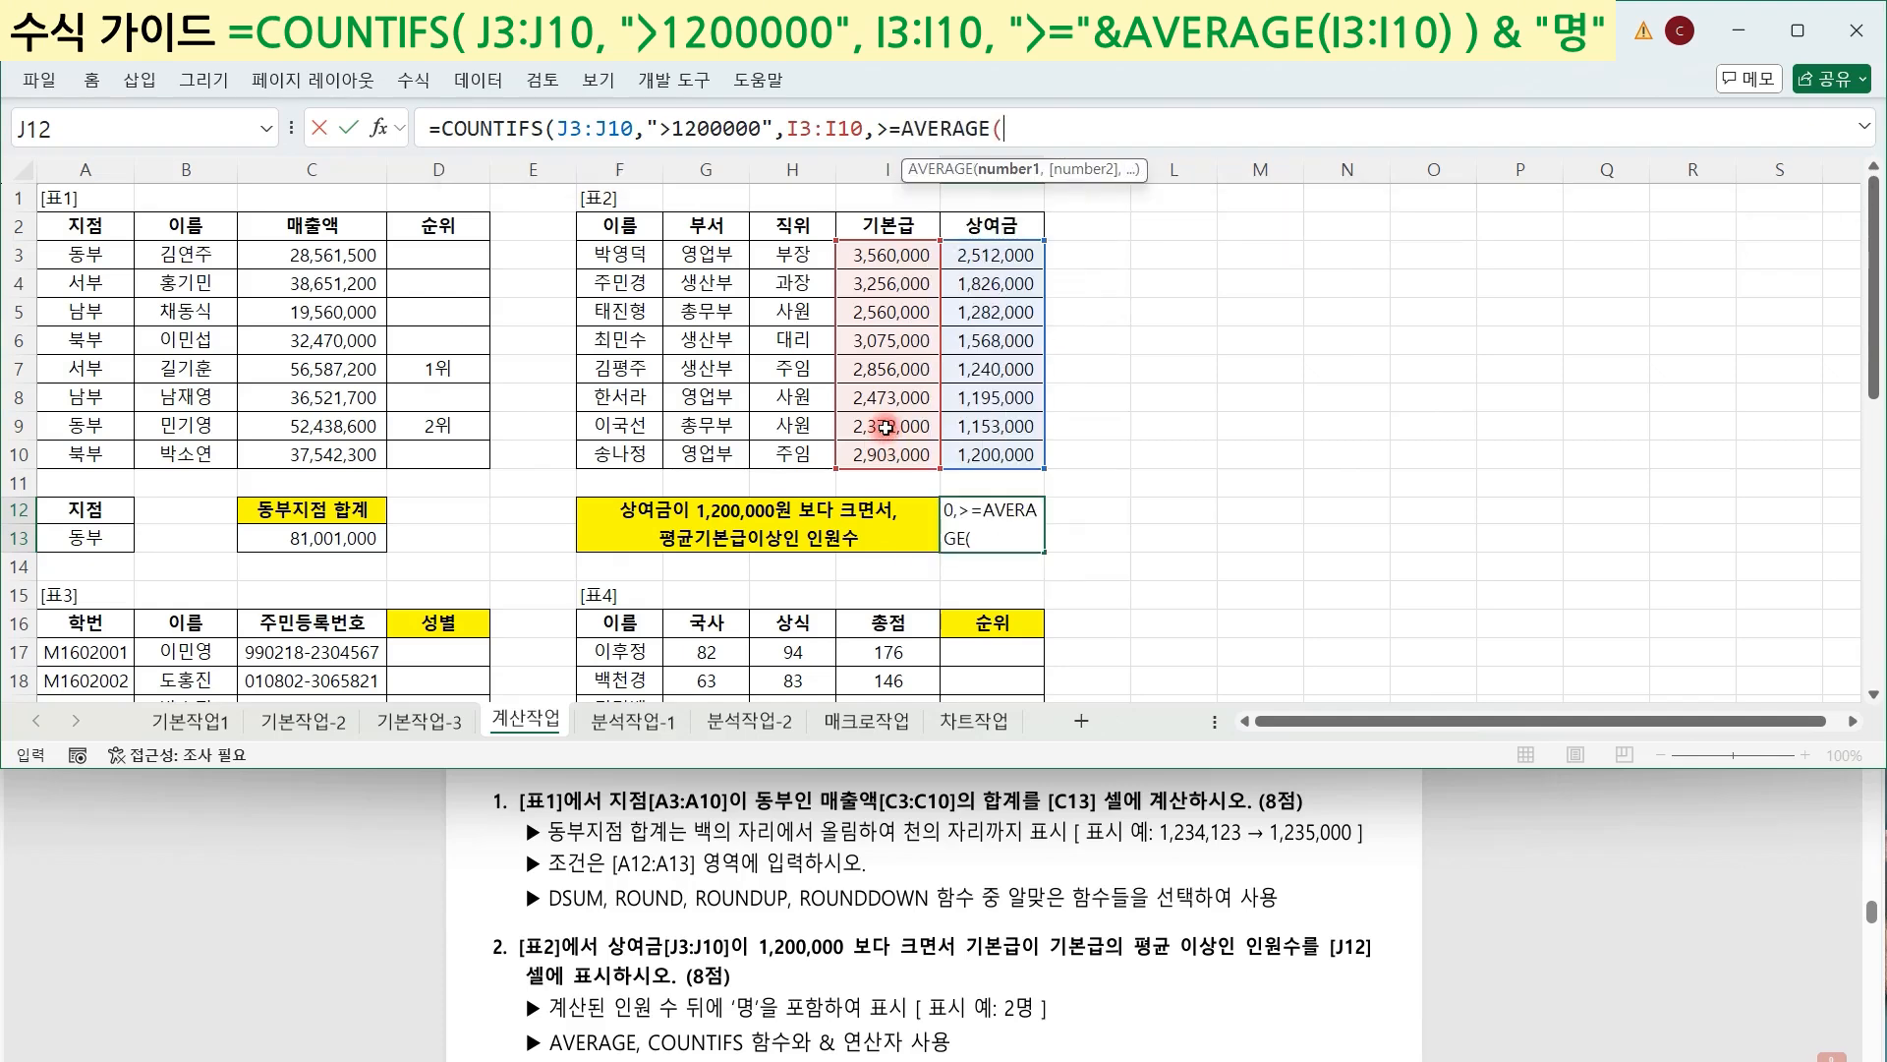
left_click_drag(907, 257, 895, 444)
type(")")
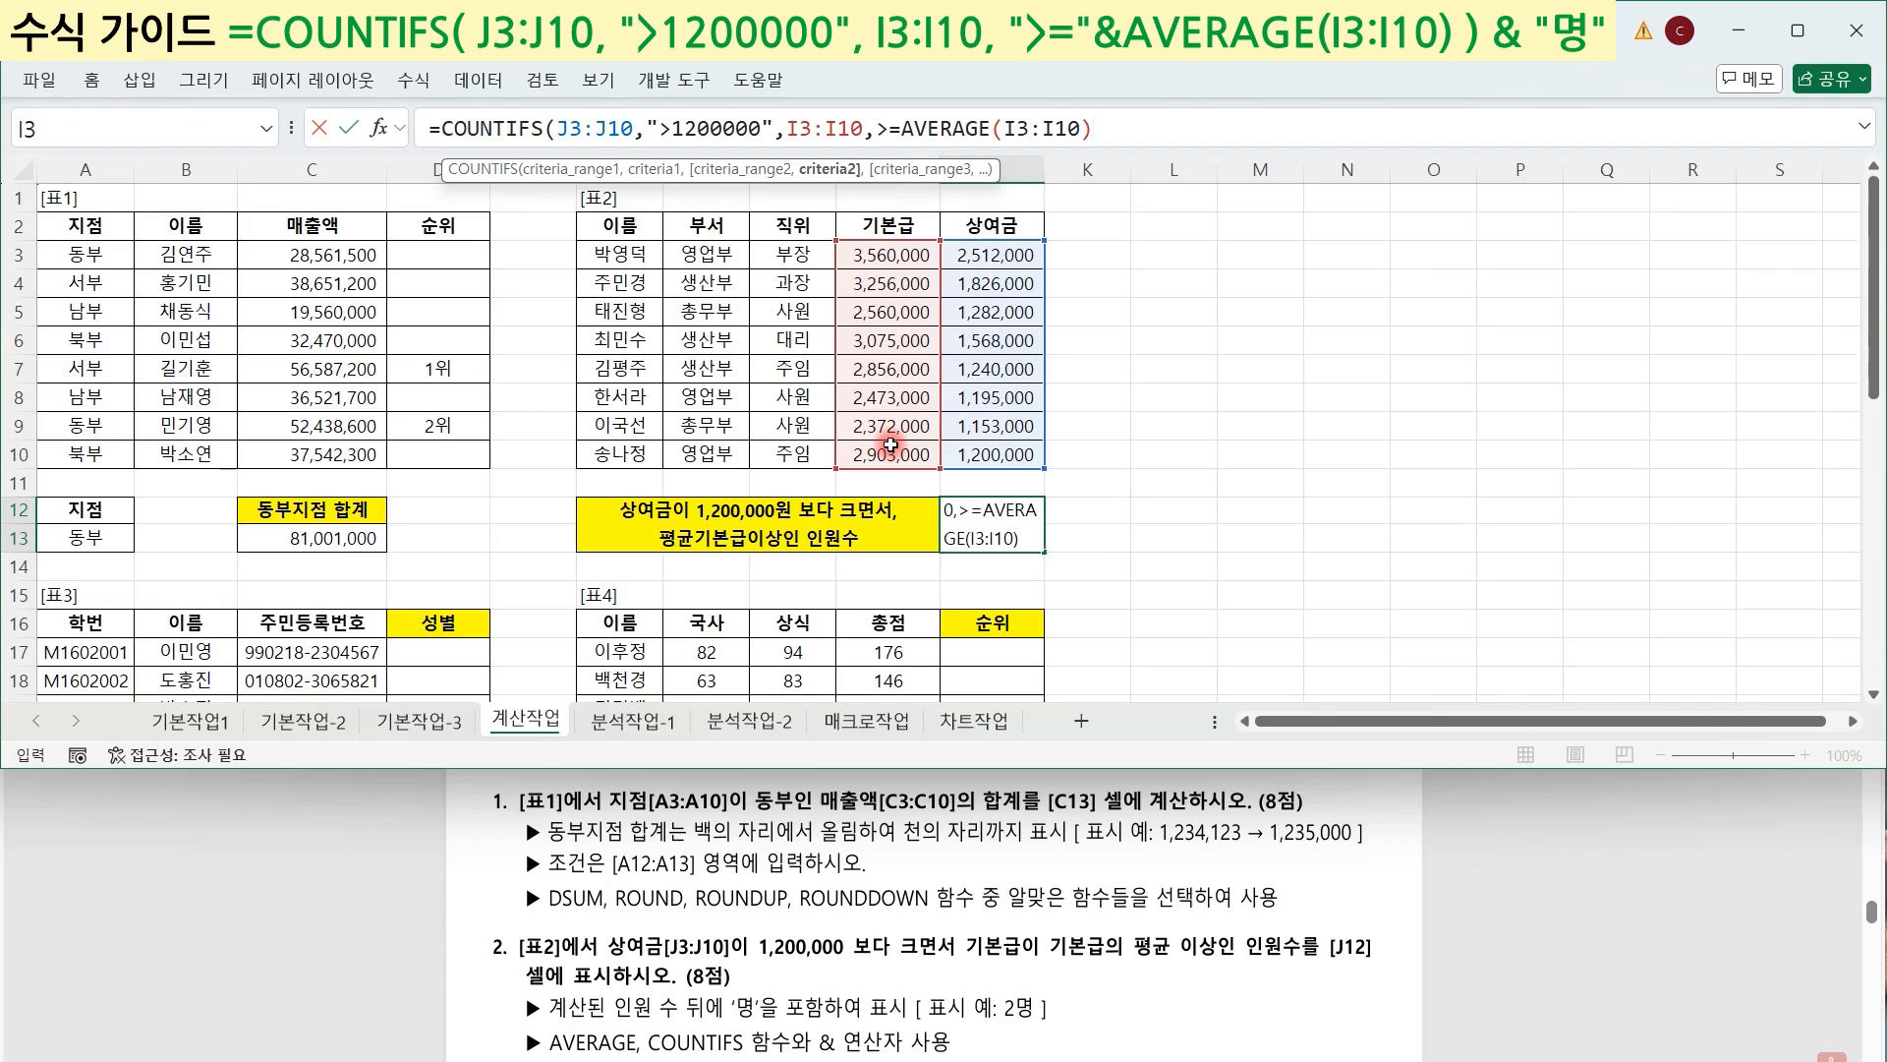
Enclose only the >= operator of the second COUNTIFS condition in quotation marks, leaving AVERAGE(I3:I10) outside them.
left_click_drag(878, 128, 901, 129)
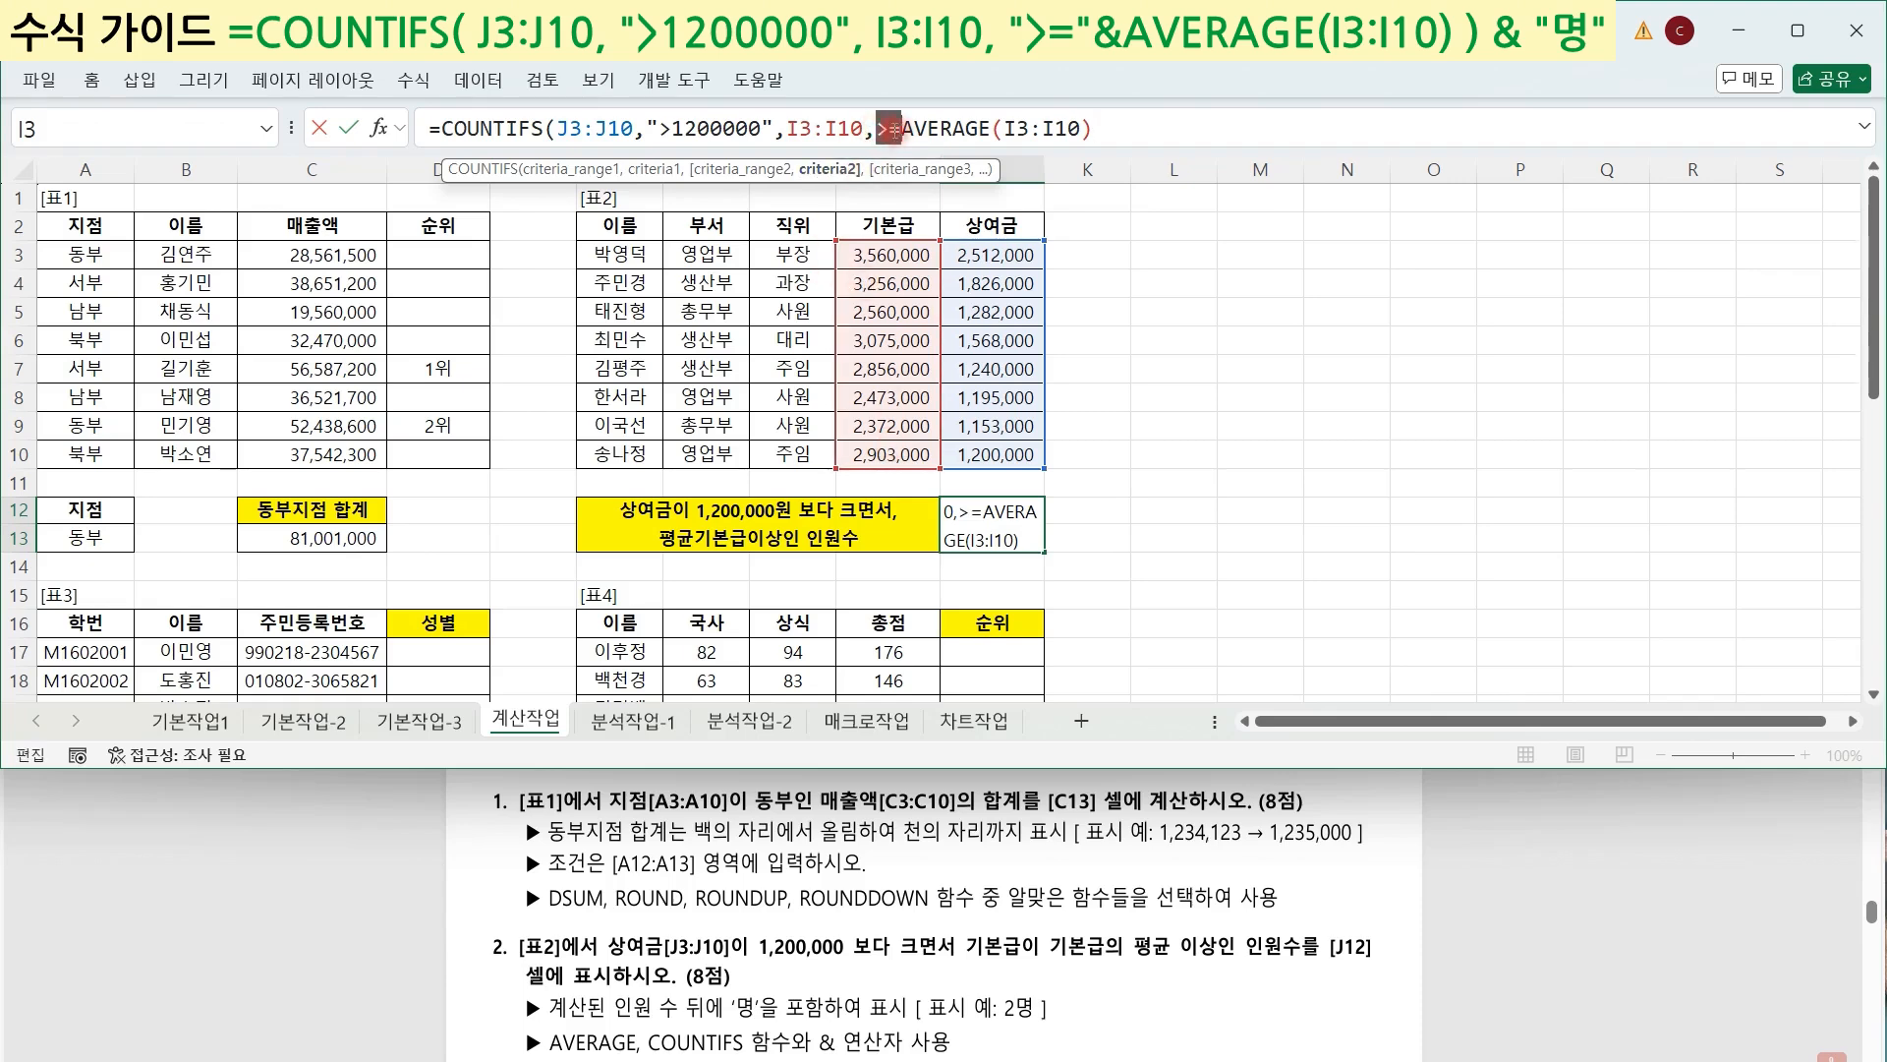
left_click(877, 129)
type("\"")
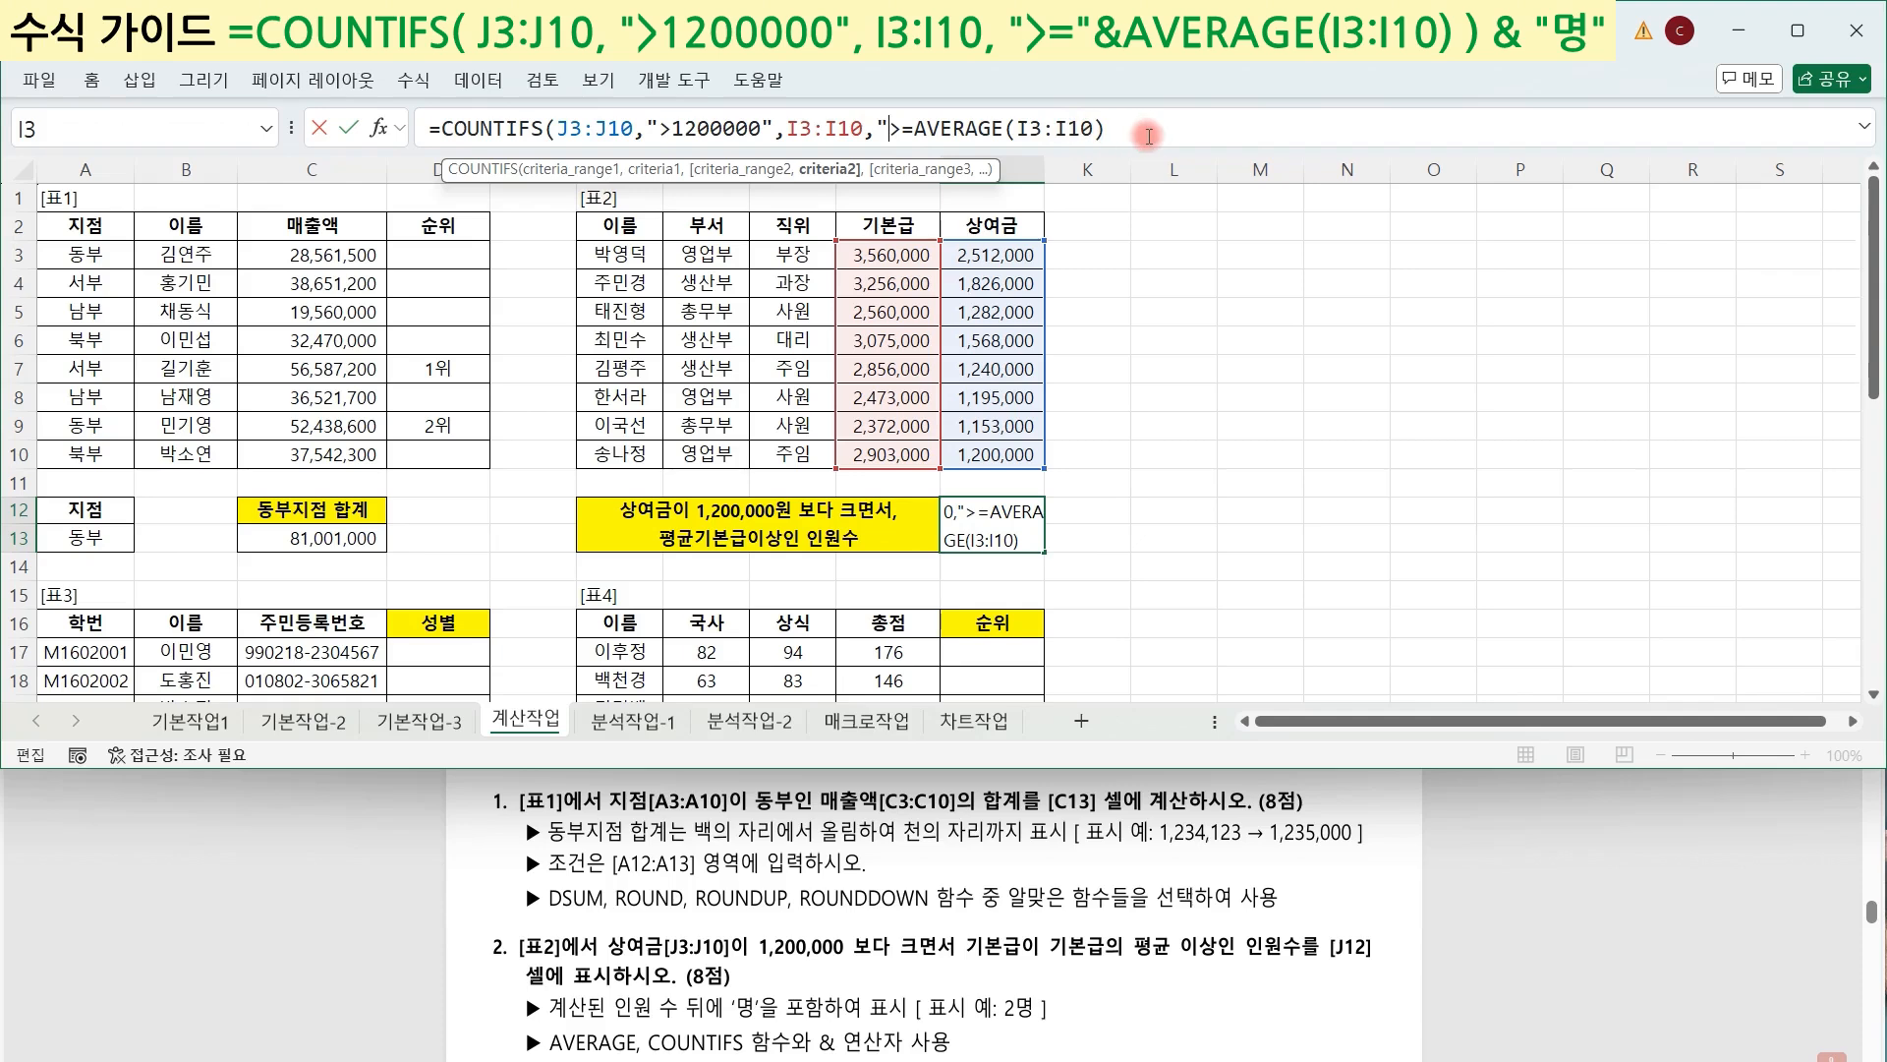
left_click(1150, 130)
type("\"")
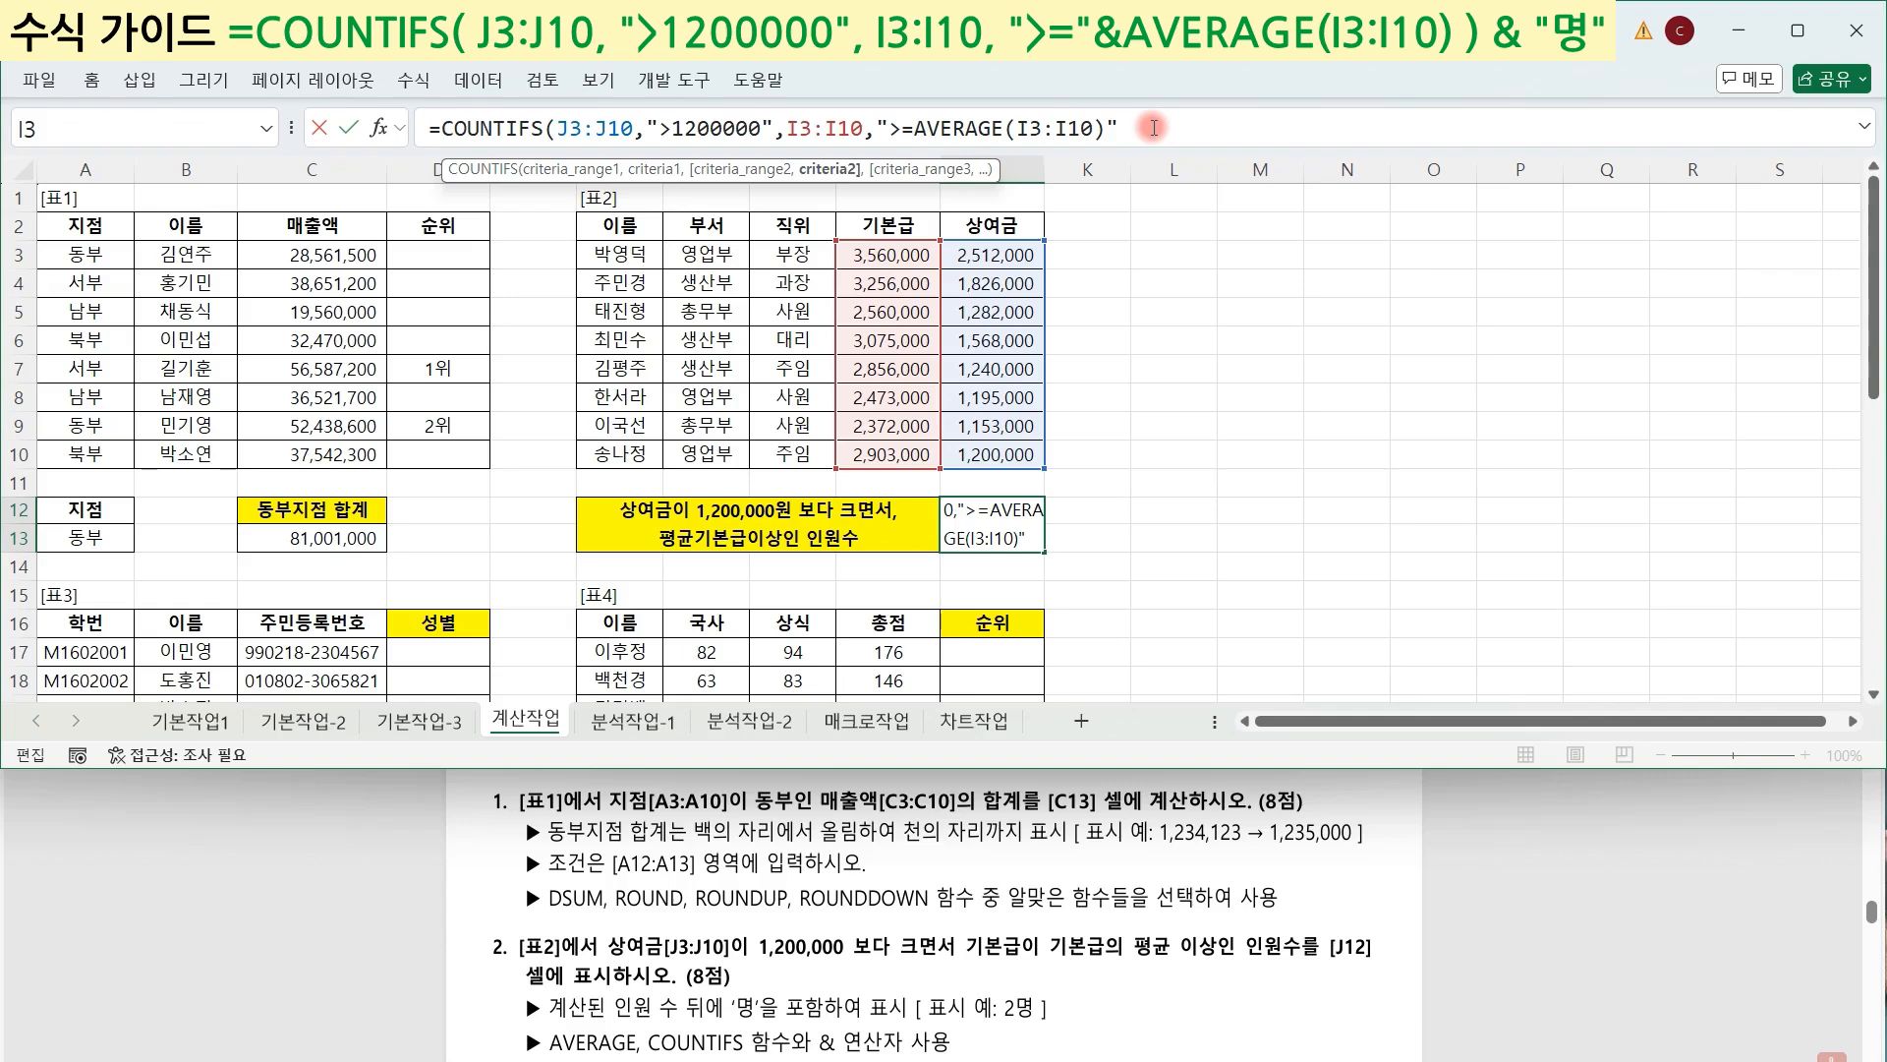
key("BackSpace")
left_click(916, 129)
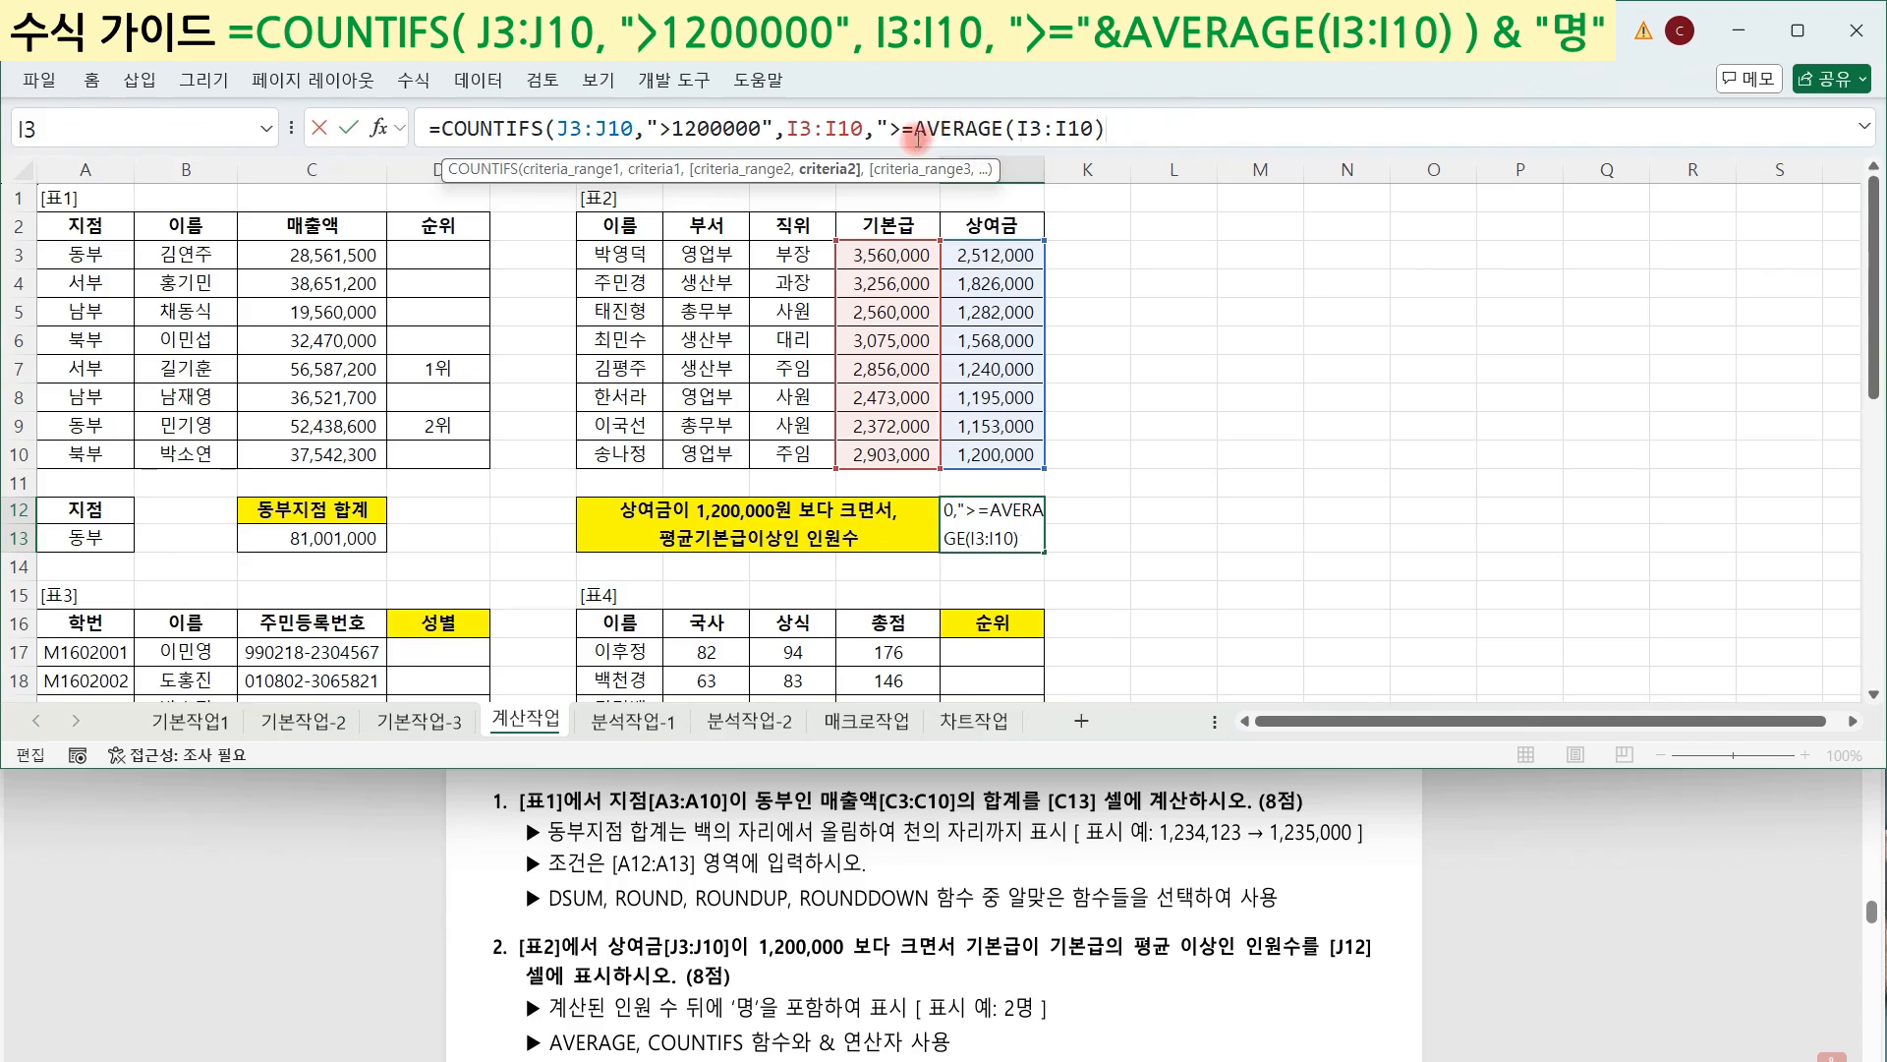
type("\"")
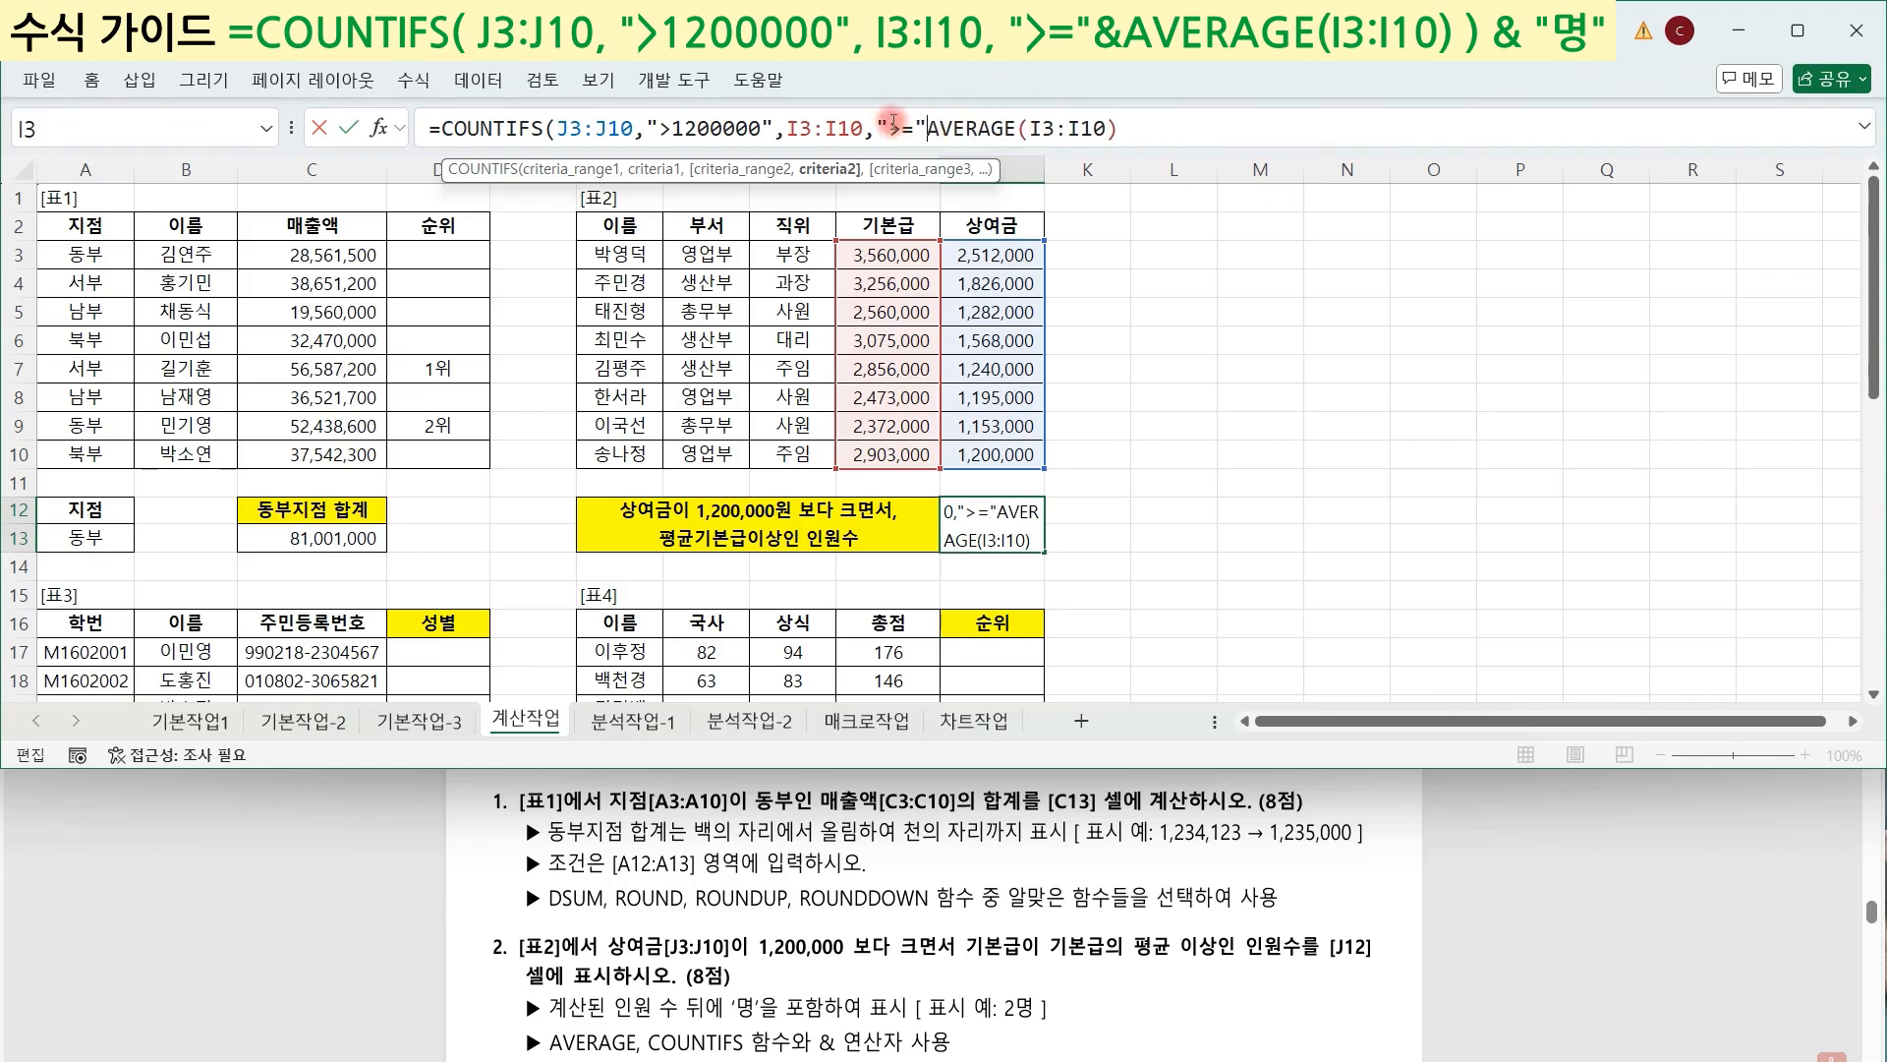
Join the quoted operator to the average with &, so the second criterion reads ">="&AVERAGE(I3:I10).
left_click_drag(936, 129, 1167, 122)
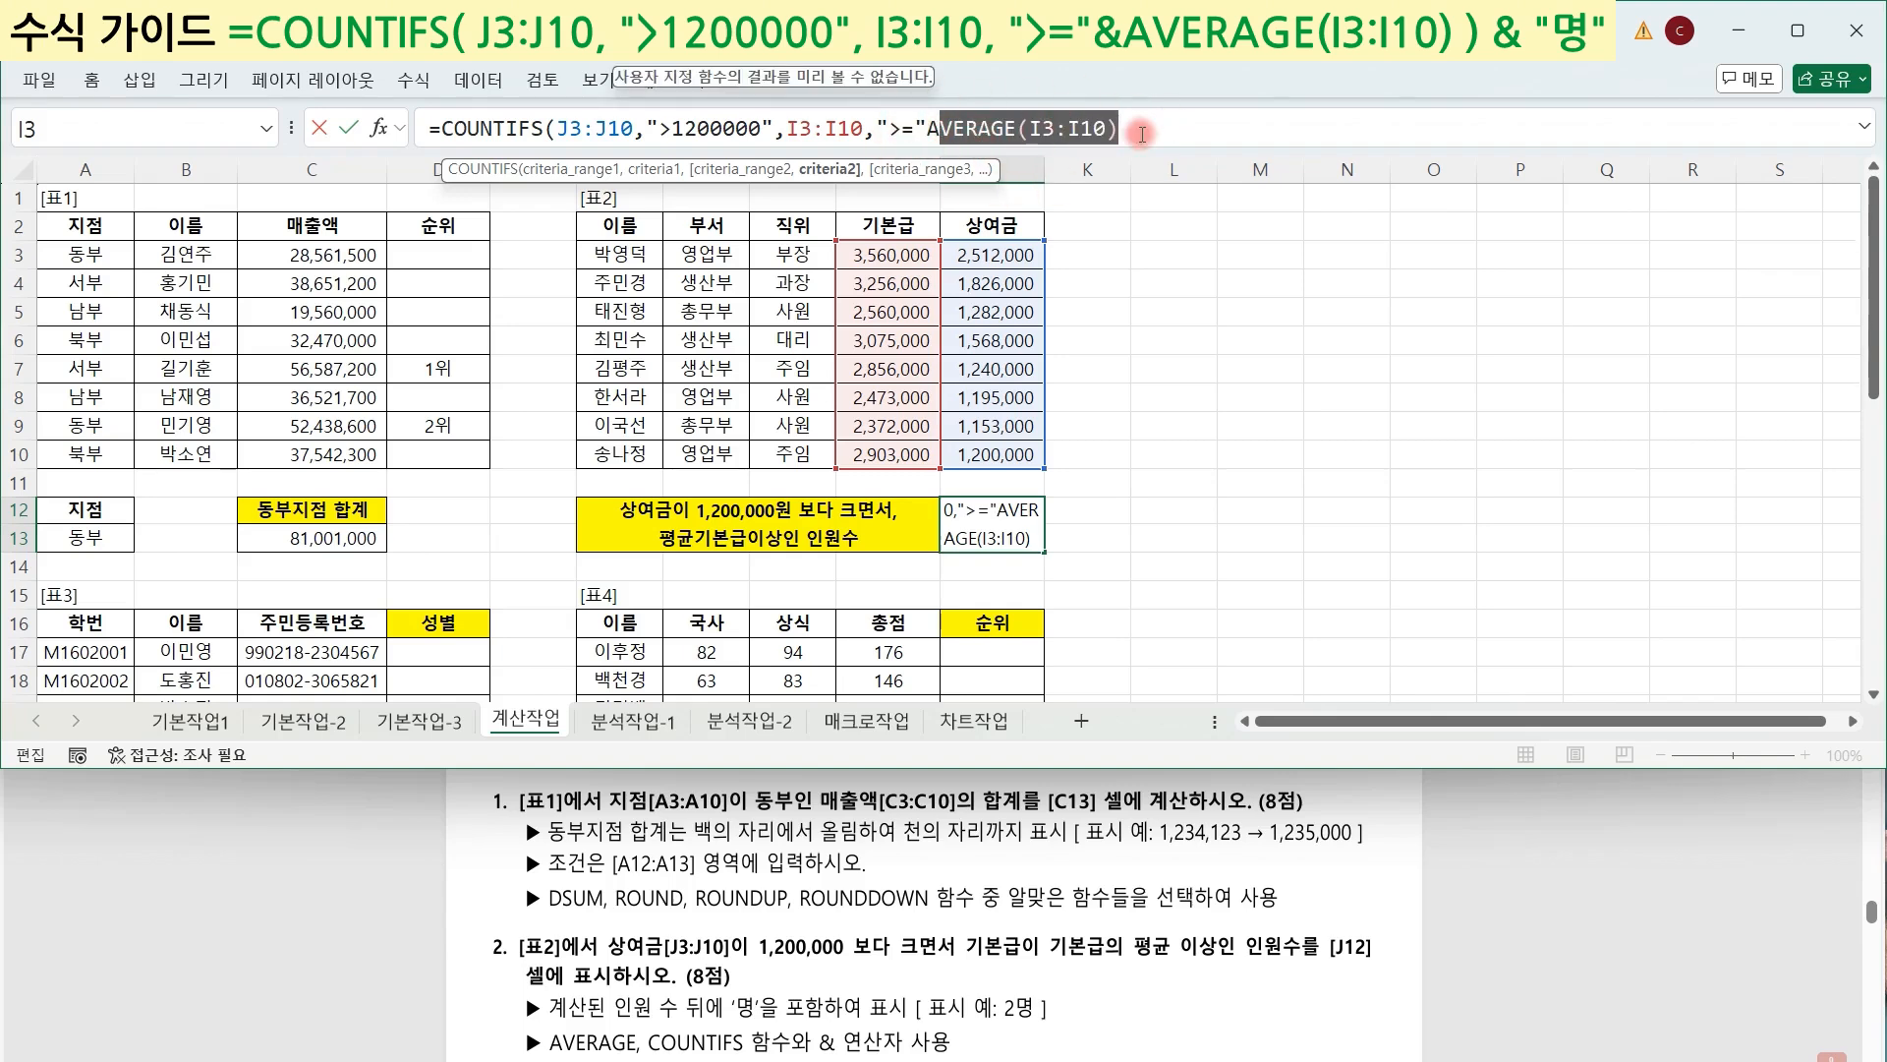
left_click(926, 128)
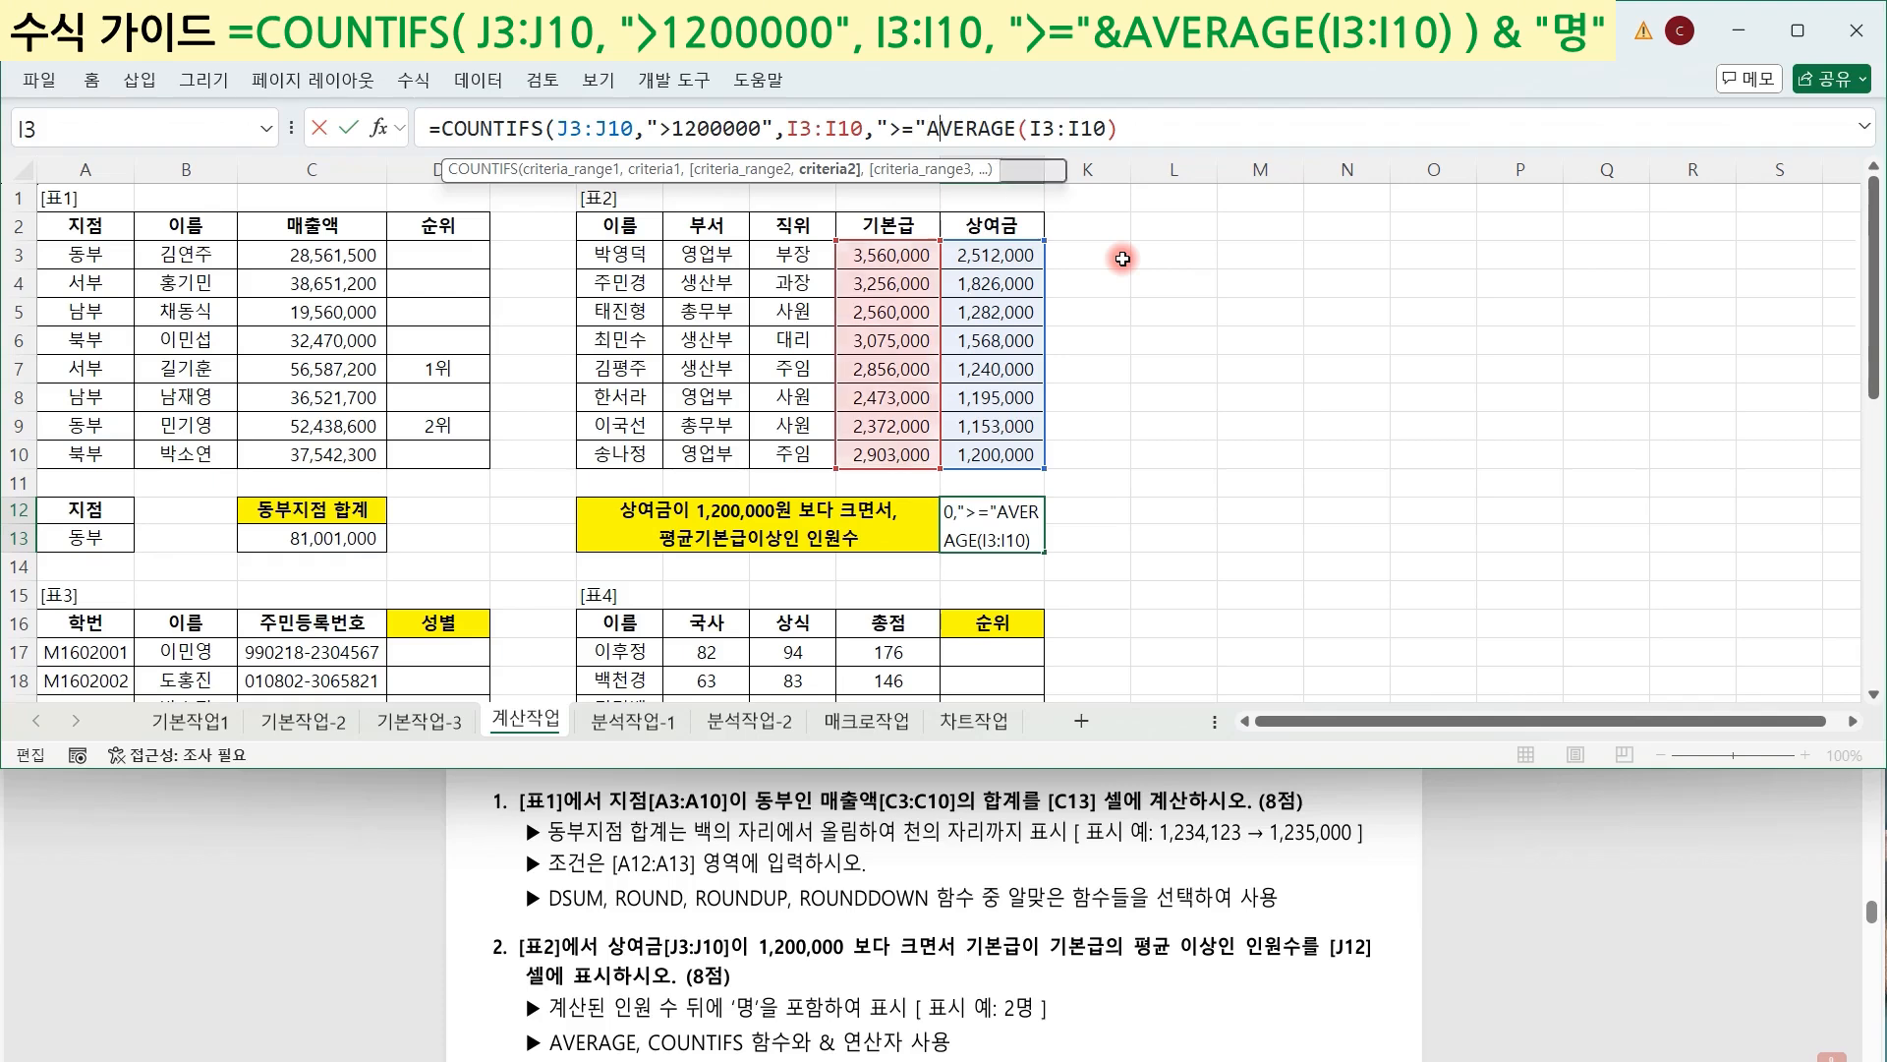
type(",")
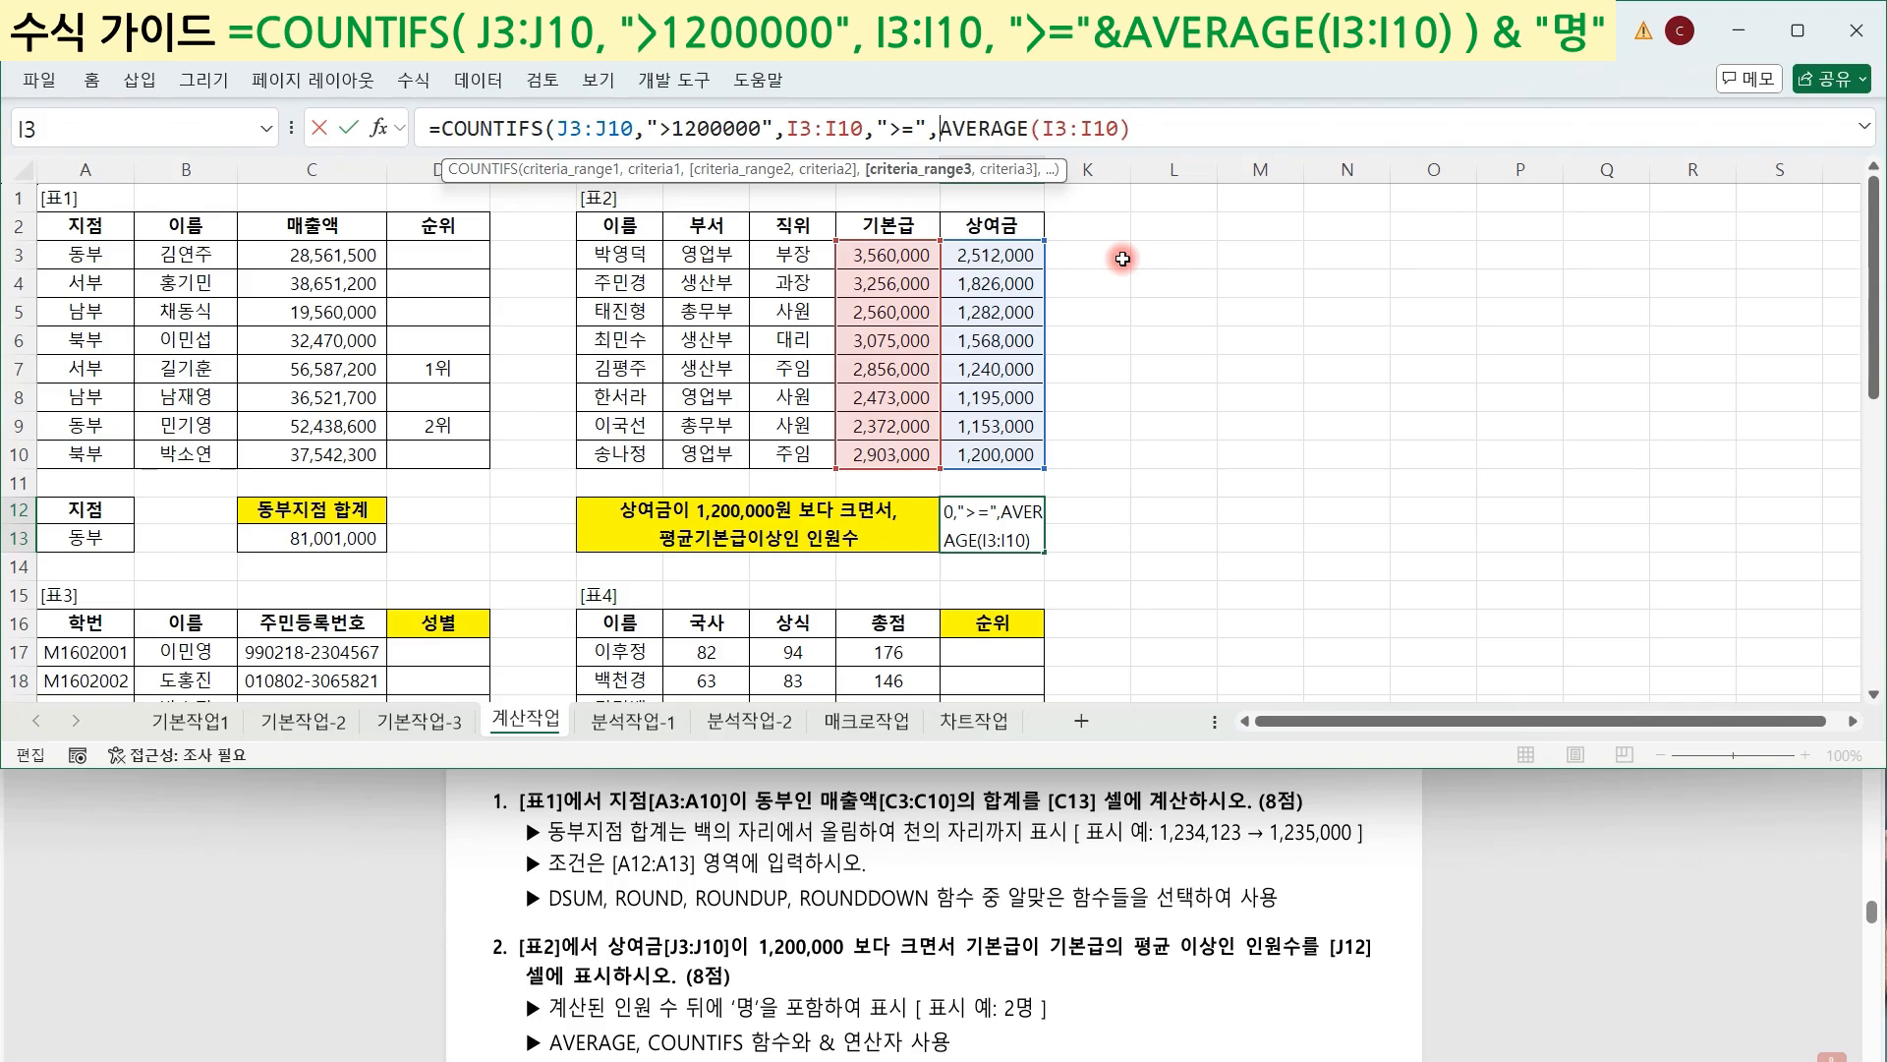
key("BackSpace")
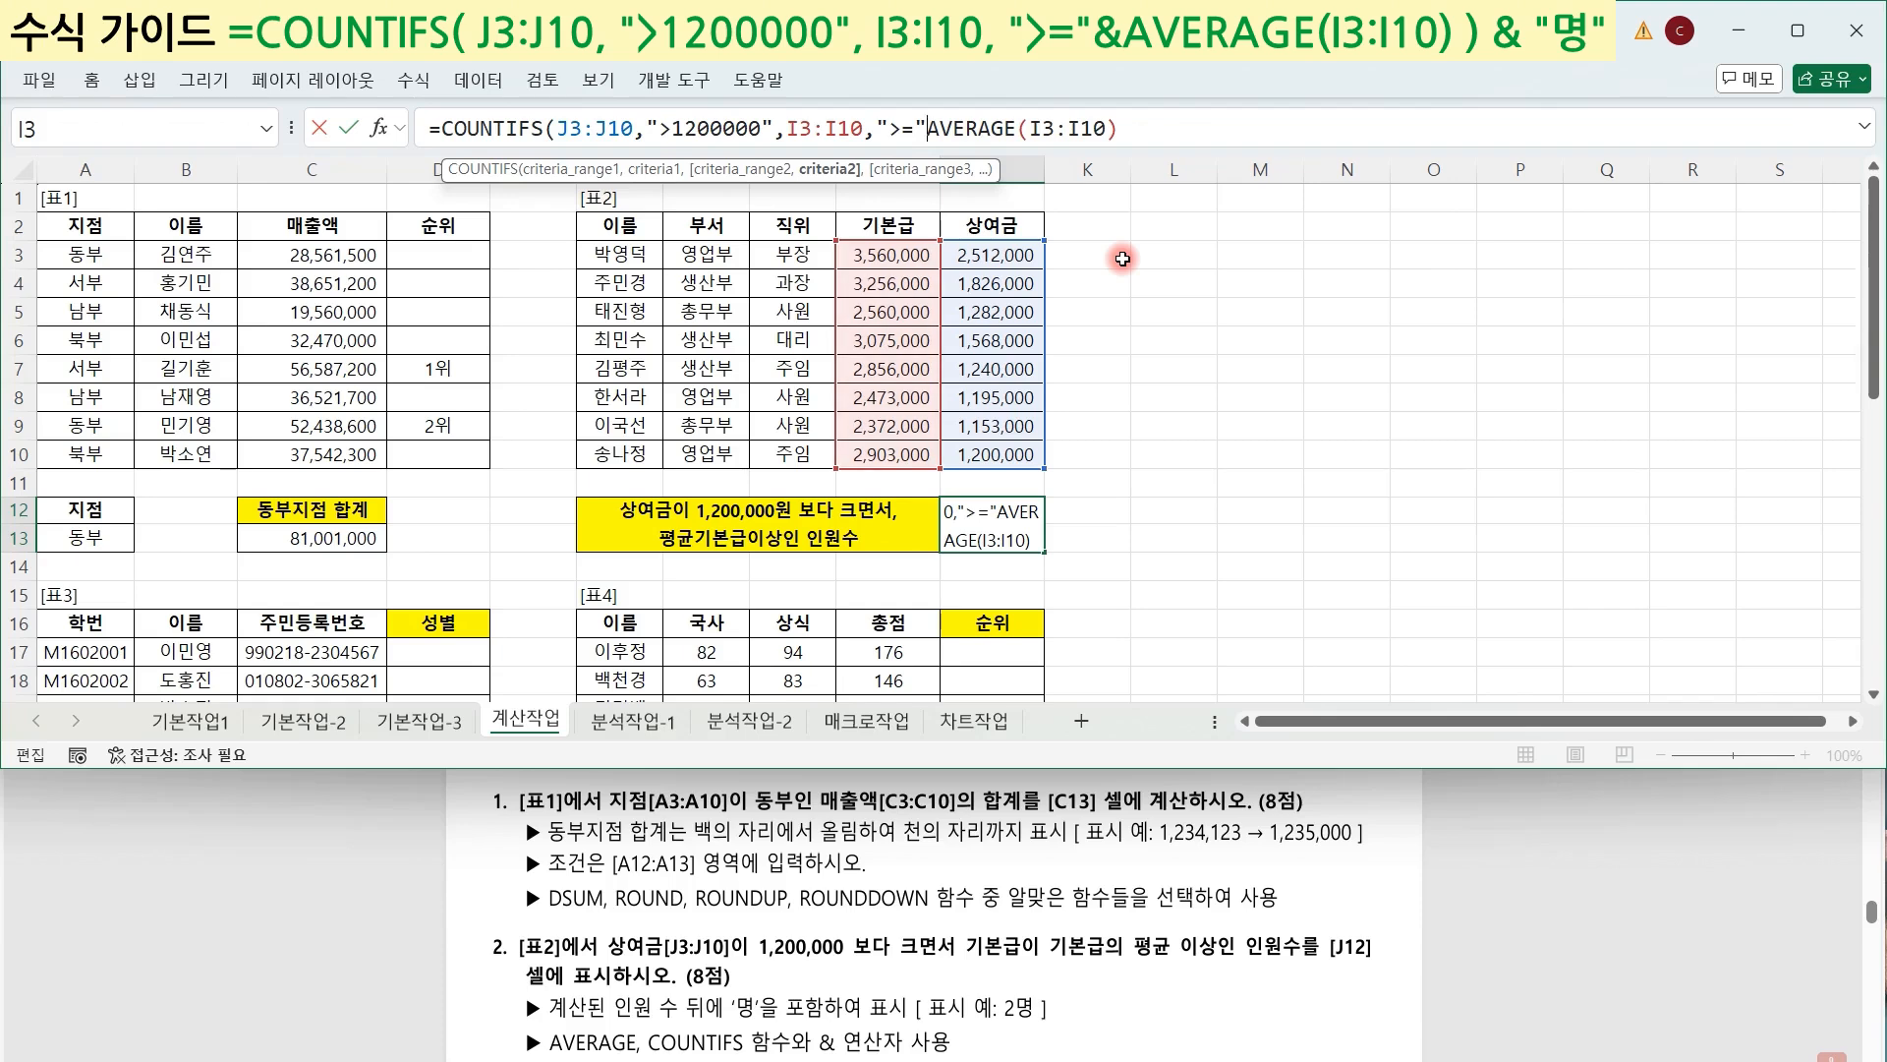
type("&")
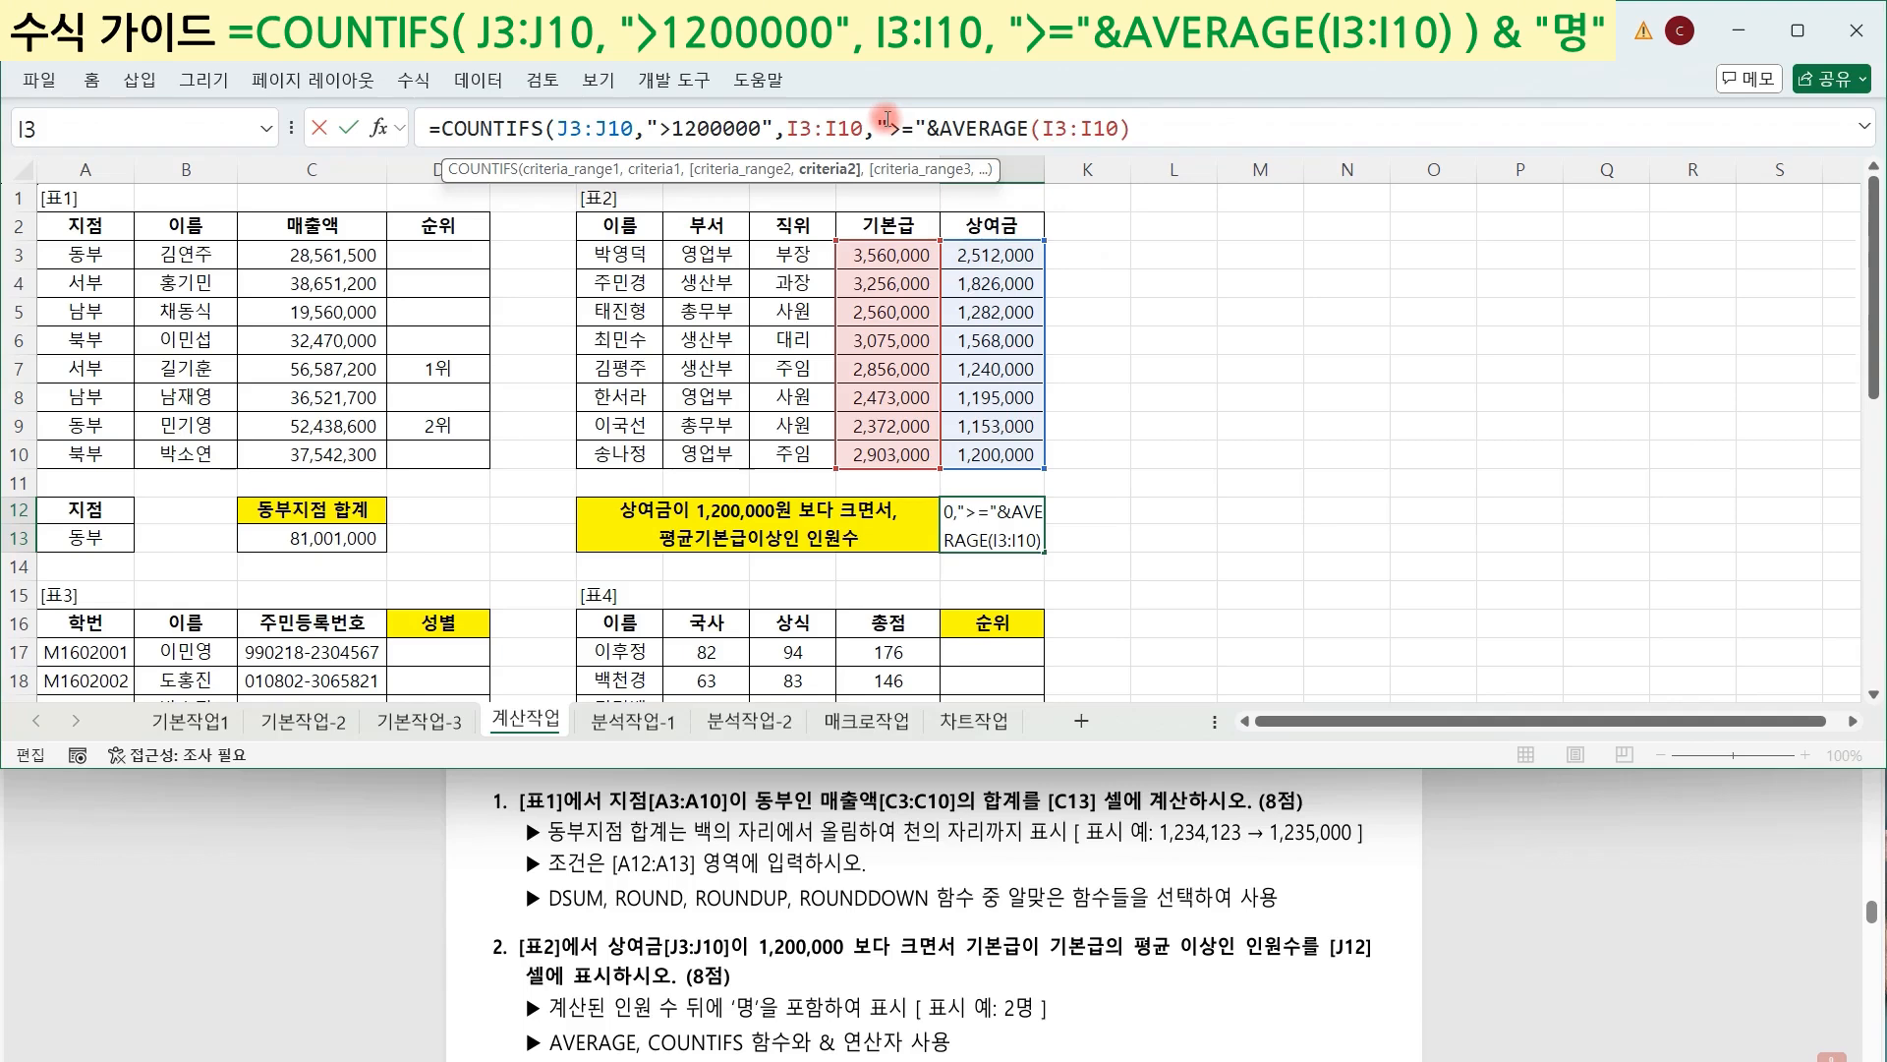
Close the COUNTIFS function, append &"명" to it, and enter the formula in J12.
left_click_drag(890, 128, 1187, 129)
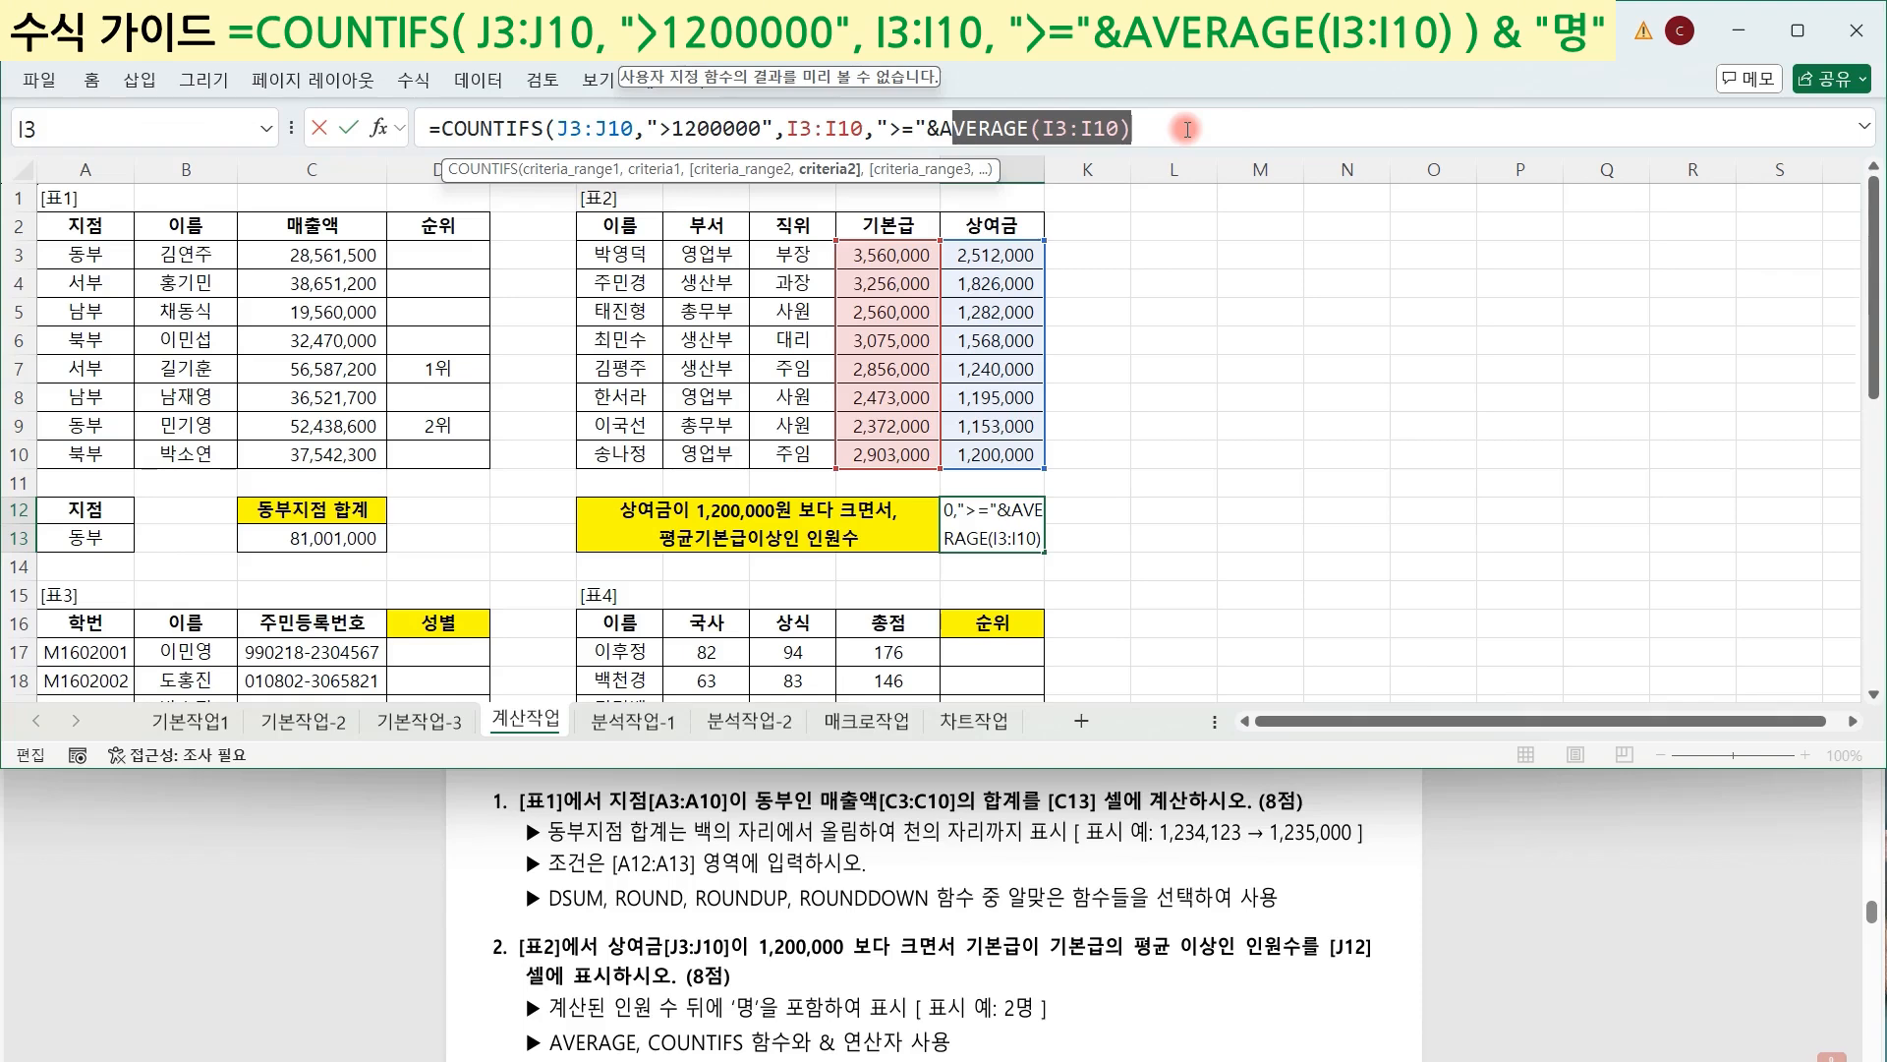
left_click(1188, 129)
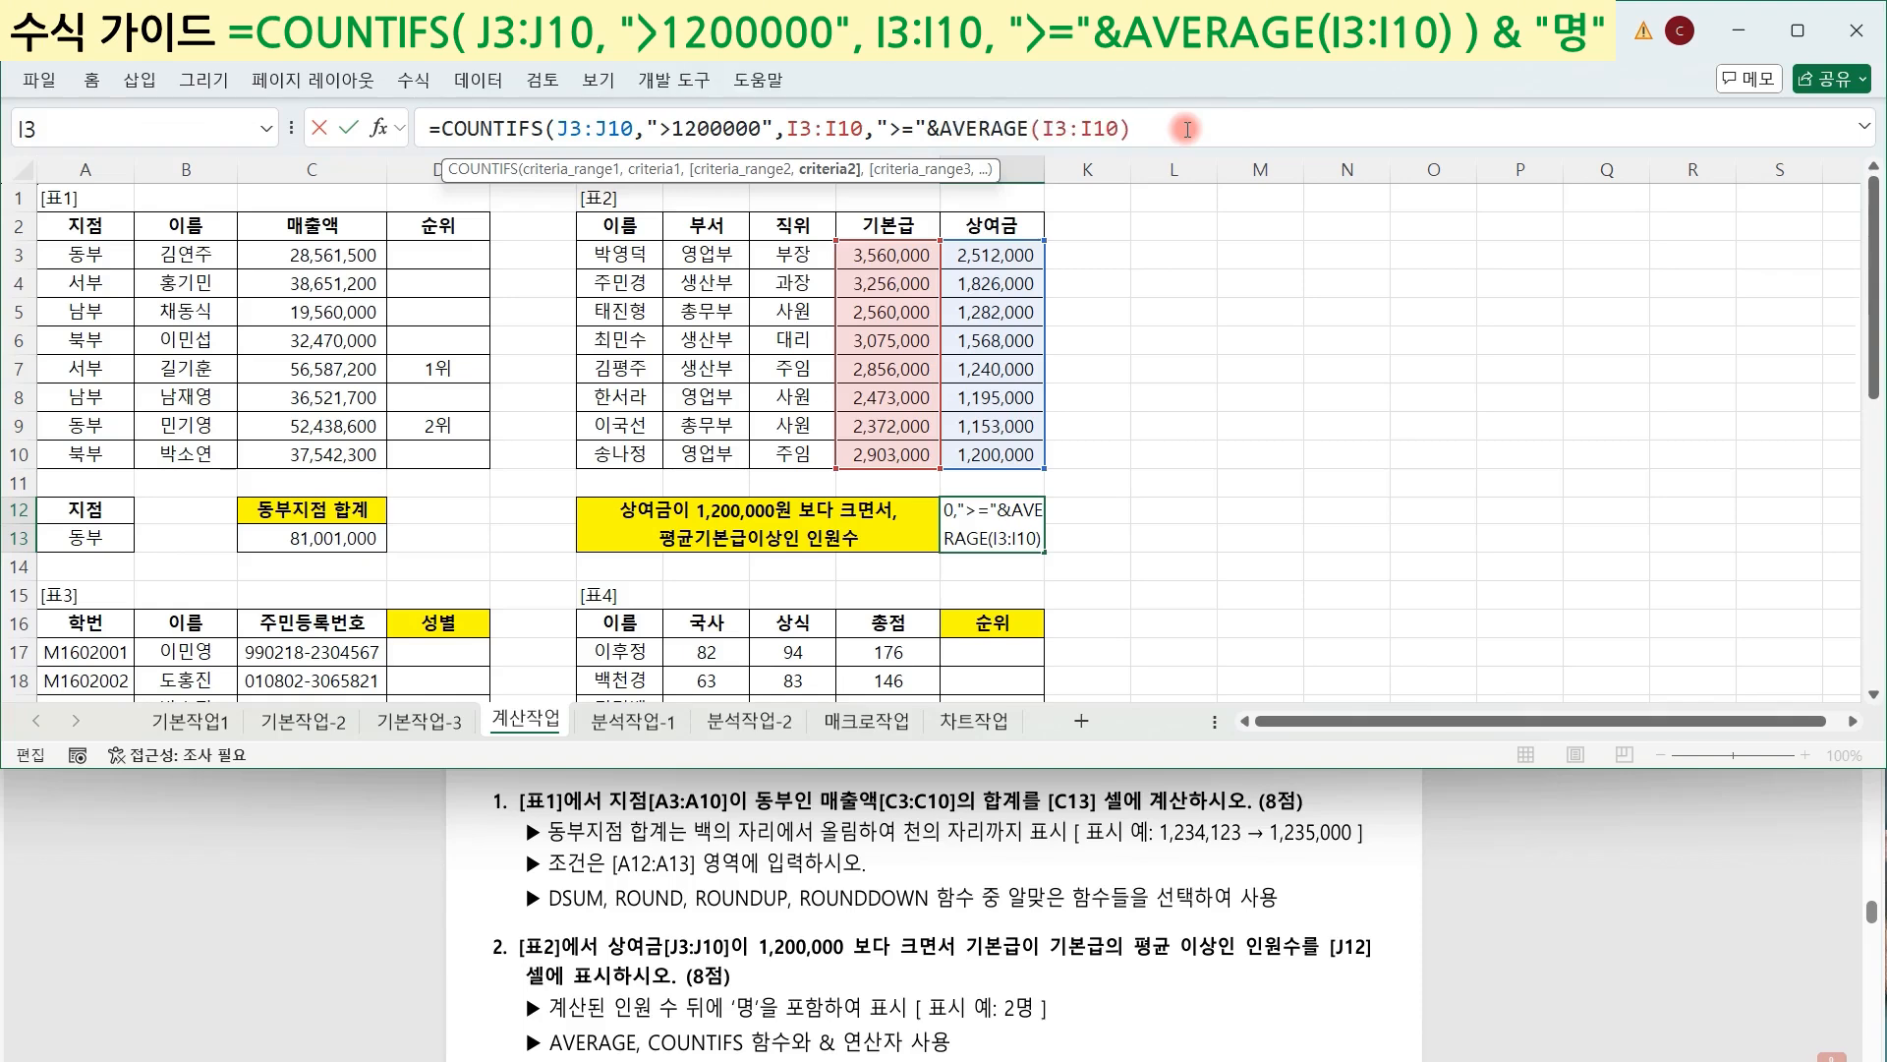
type(")")
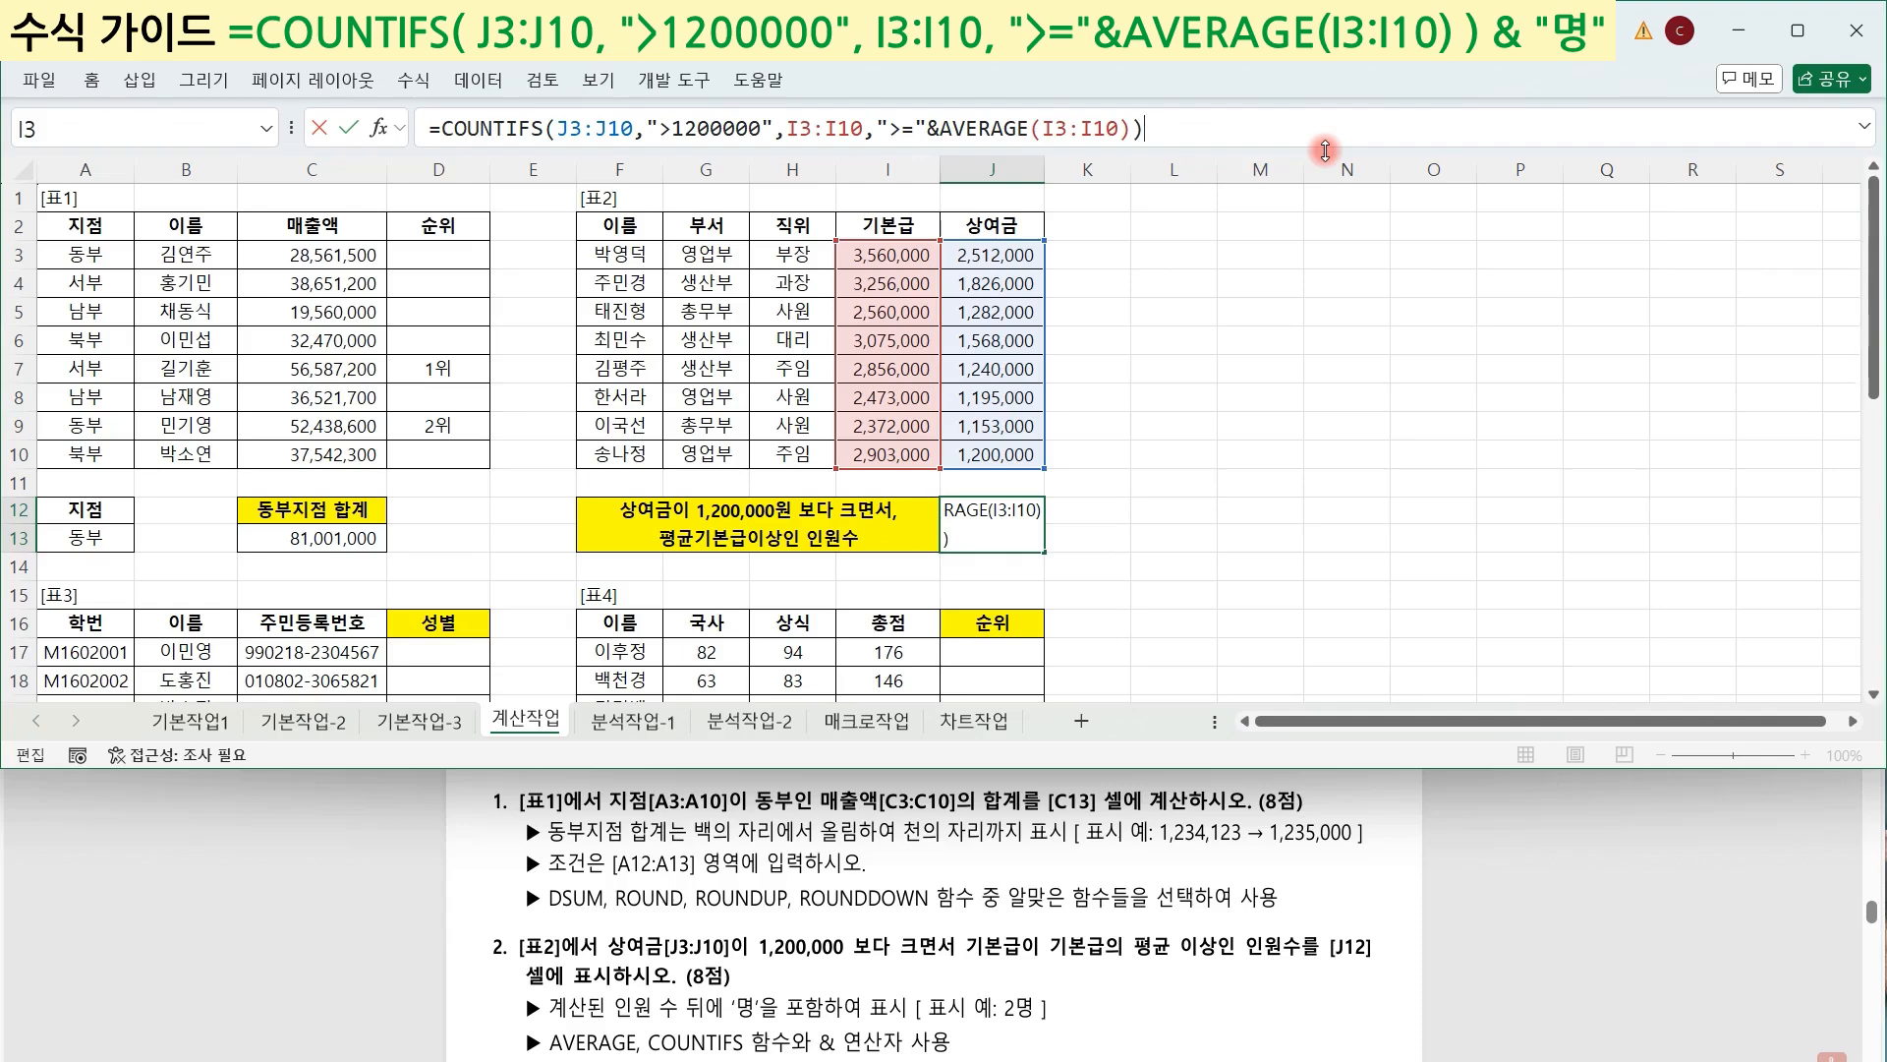
type("&\"ㅁ")
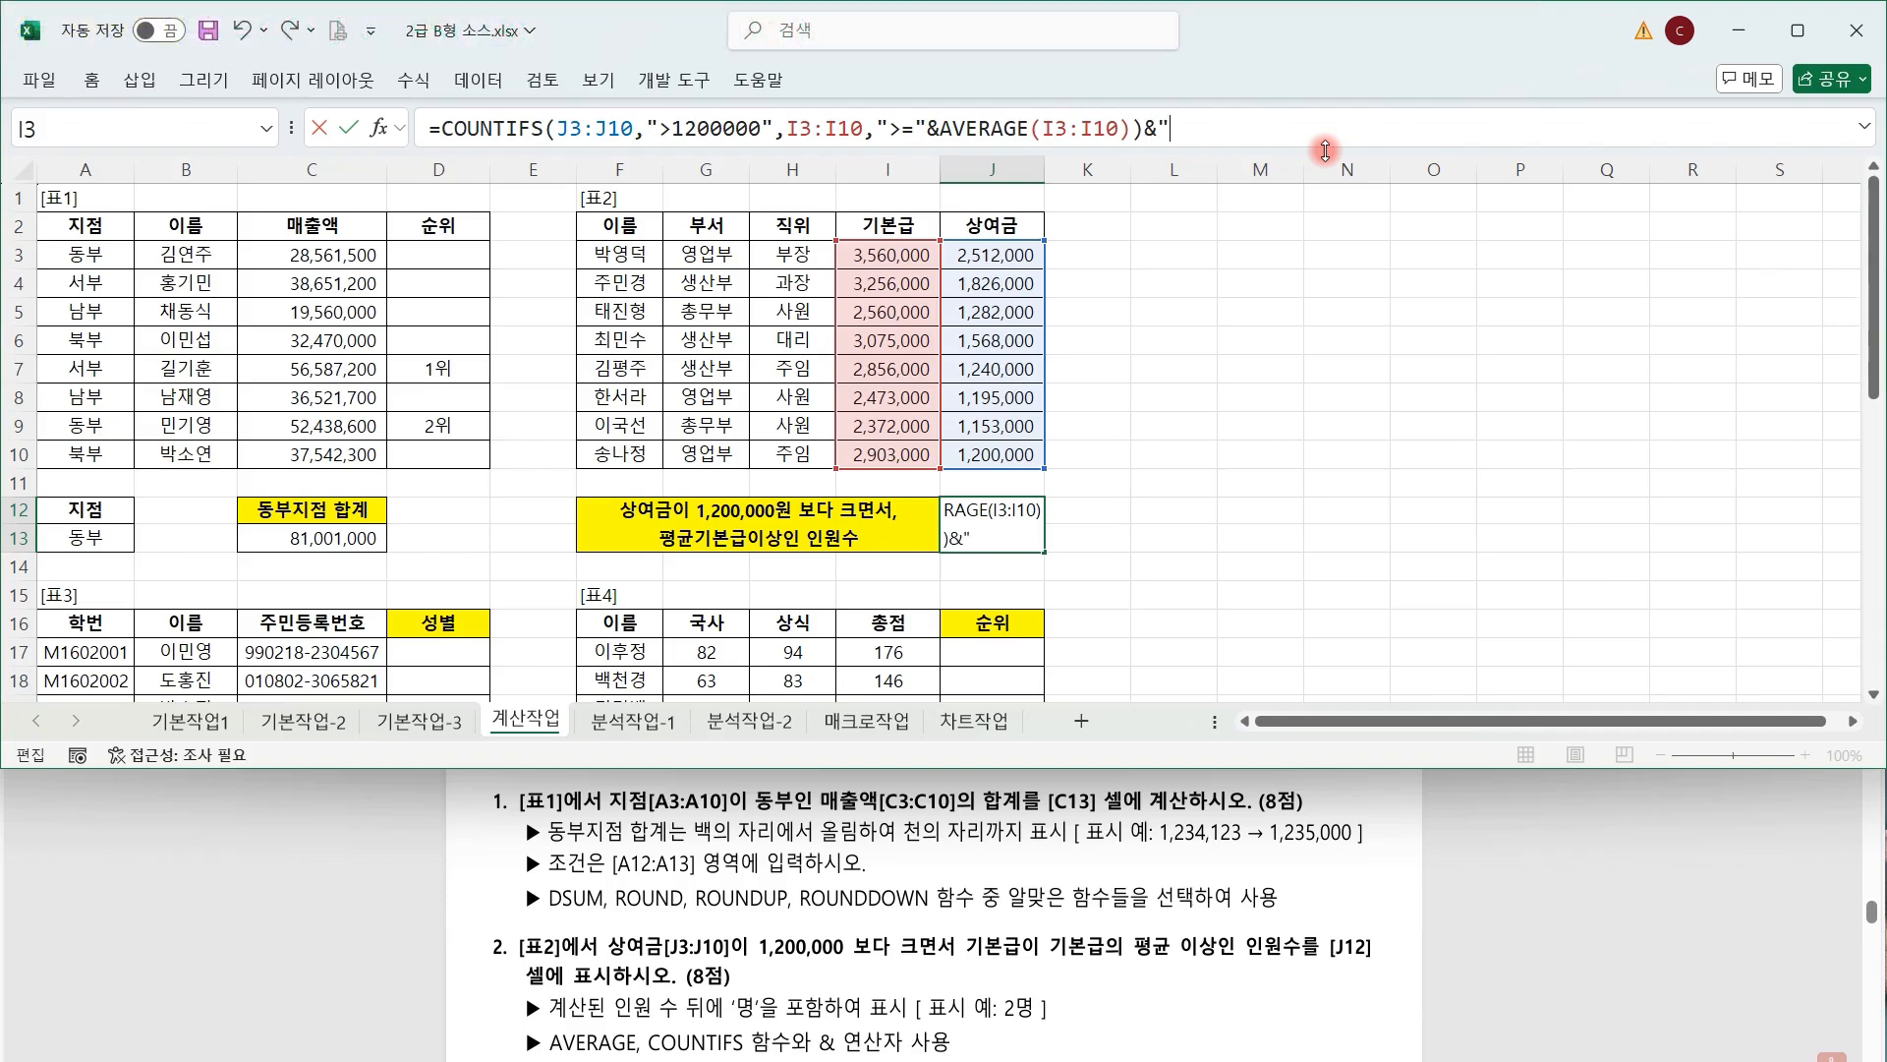
type("명\"")
key("Return")
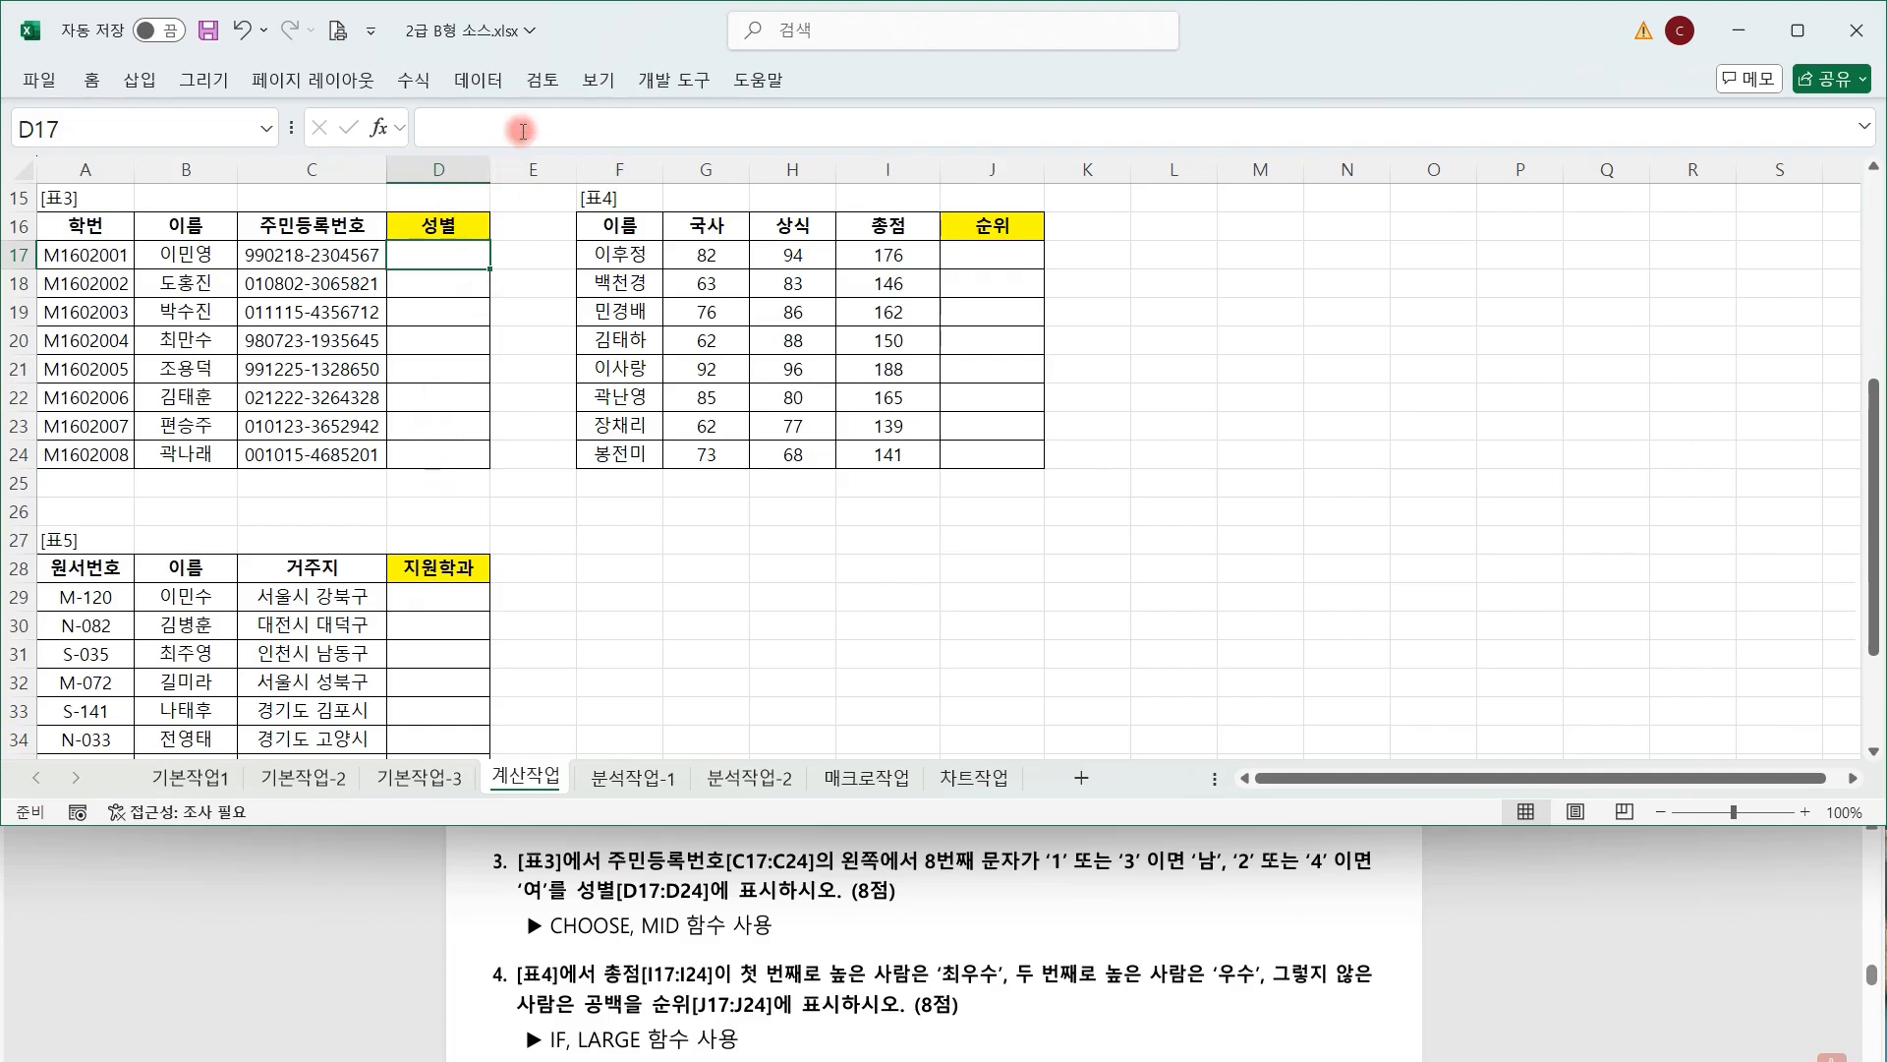
Enter =MID(C17,8,1) in cell D17 and fill it down through D24 of the 성별 column.
left_click(682, 139)
type("=mid")
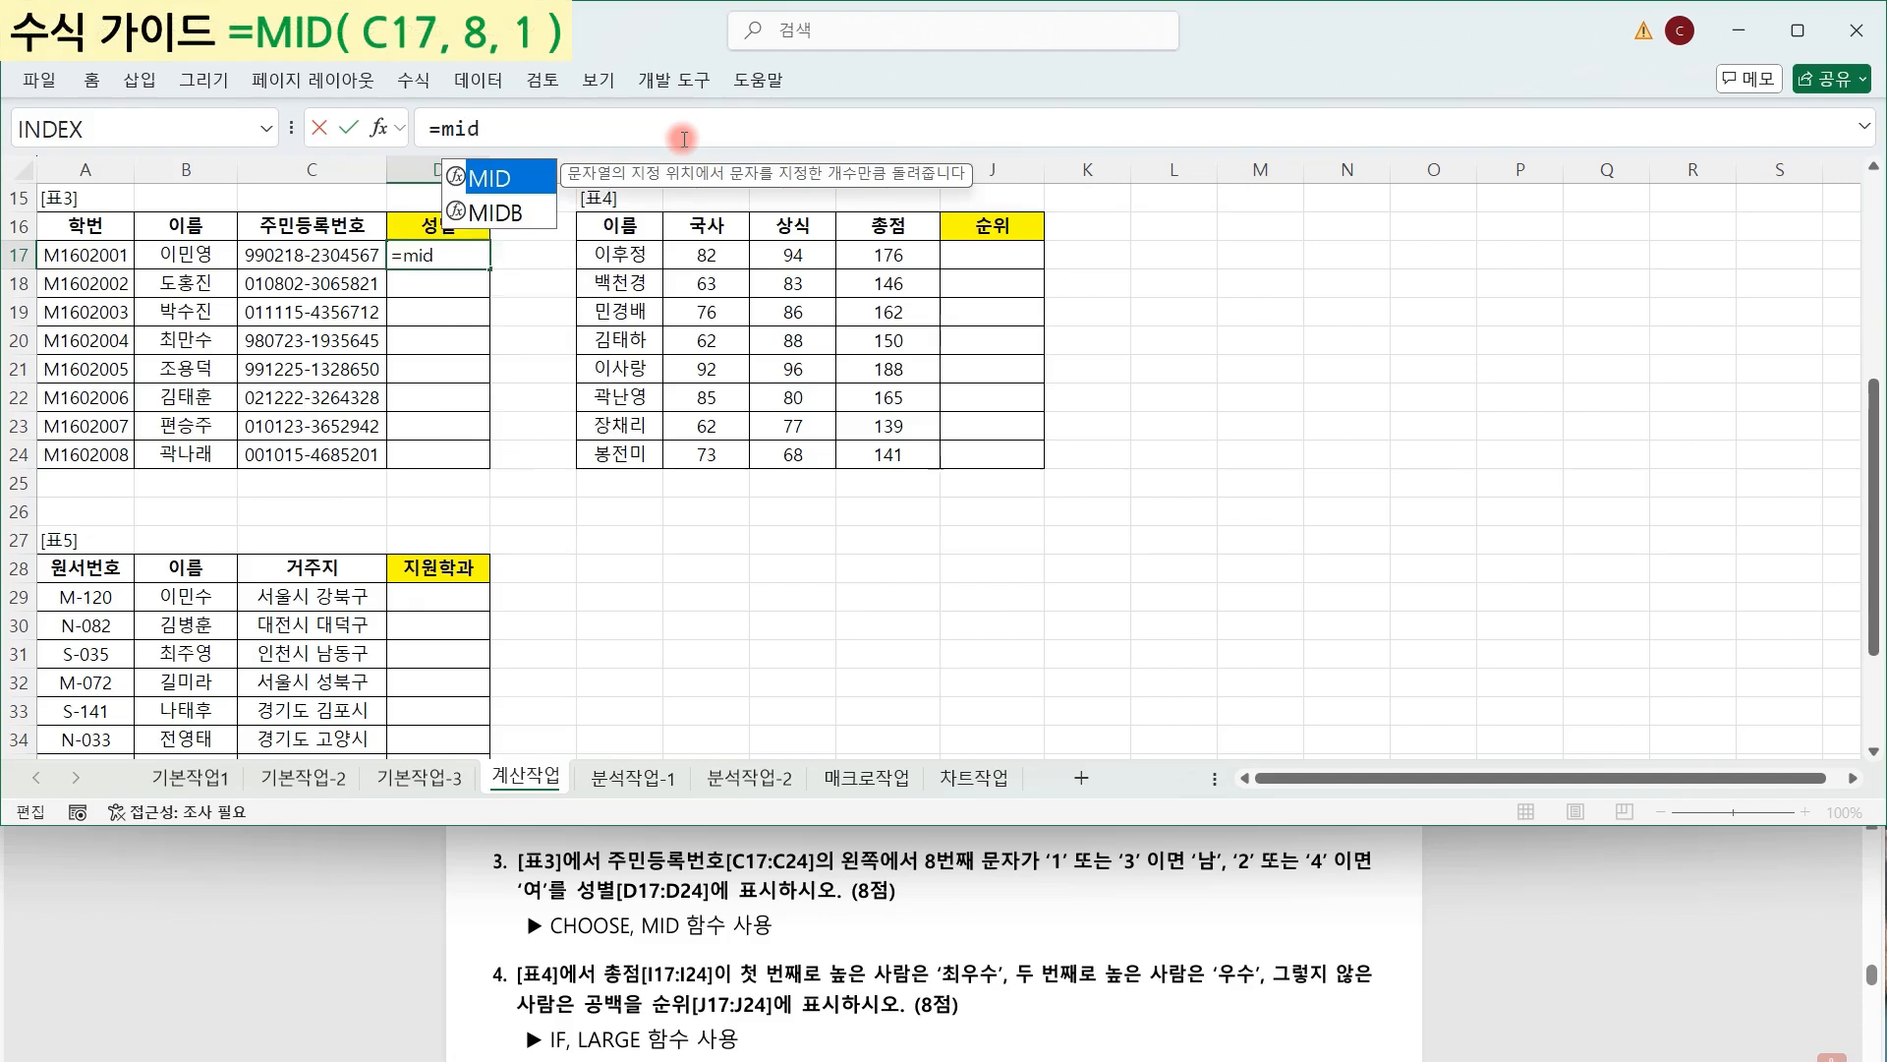
key("Tab")
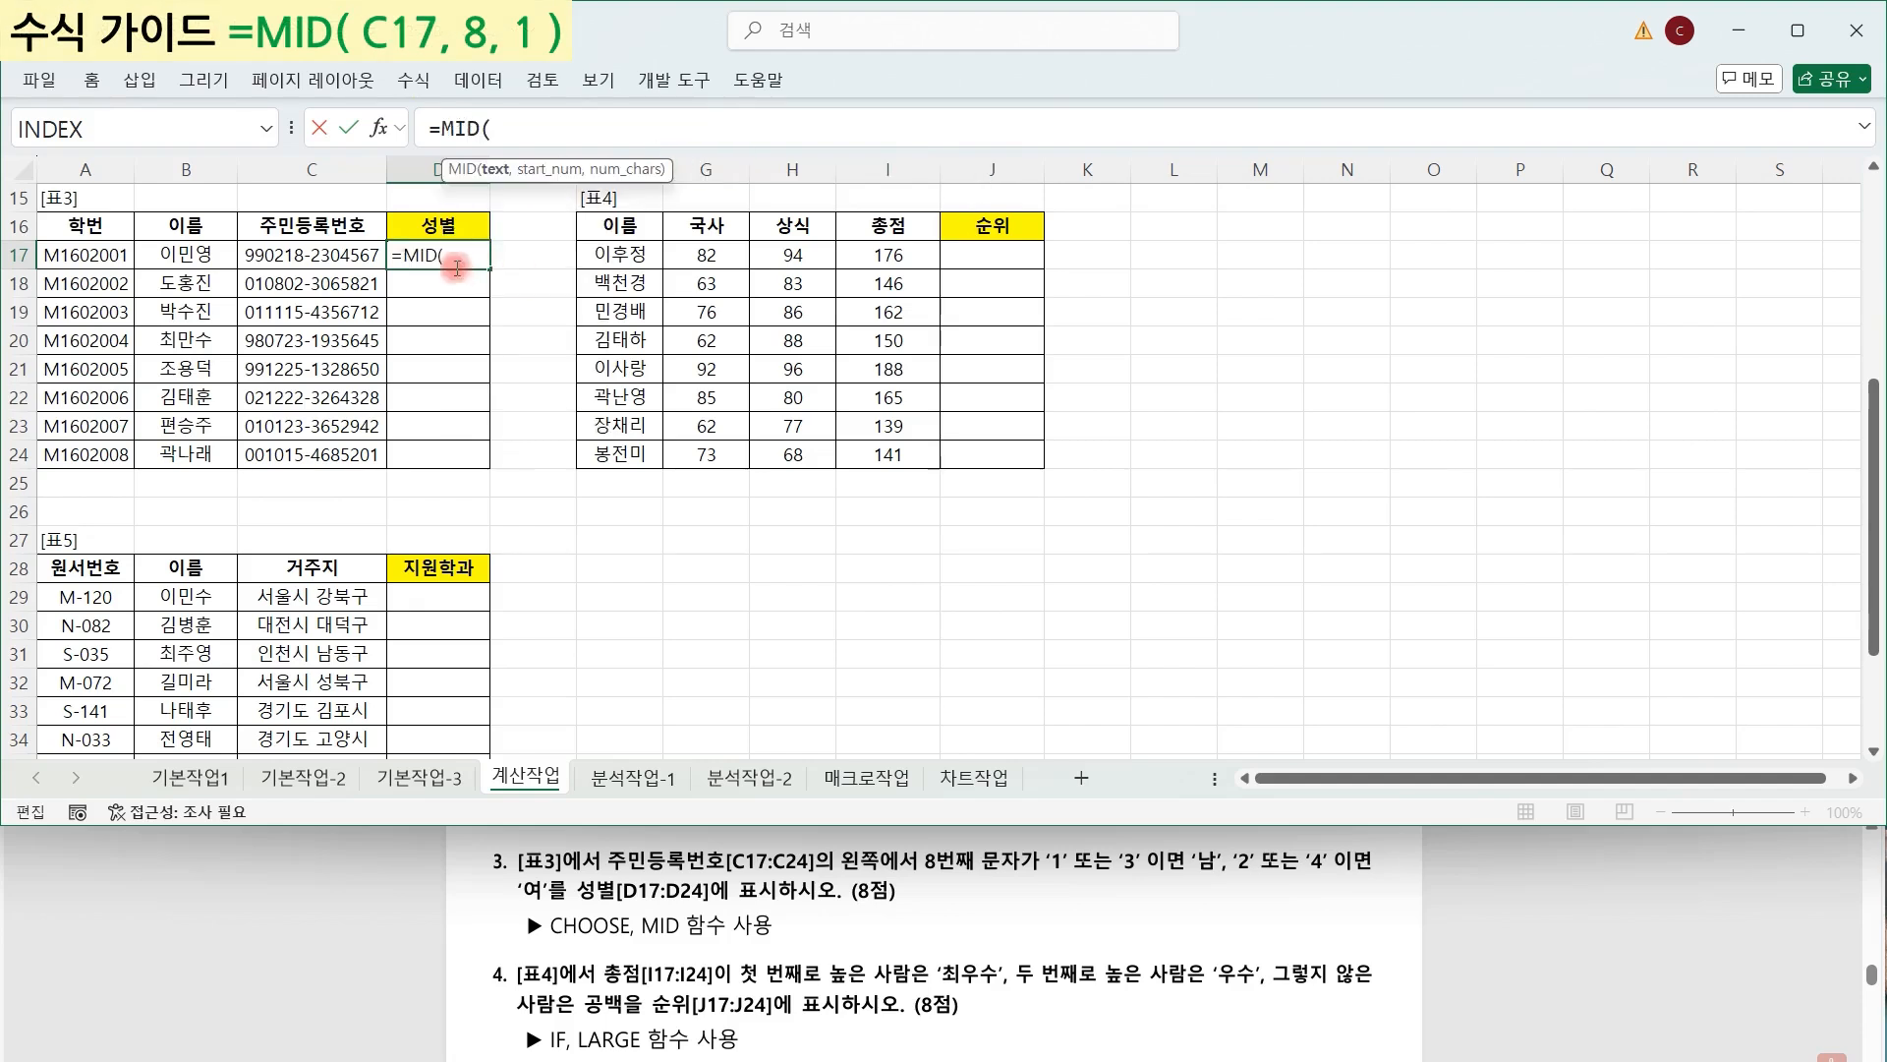
left_click(363, 255)
type(",")
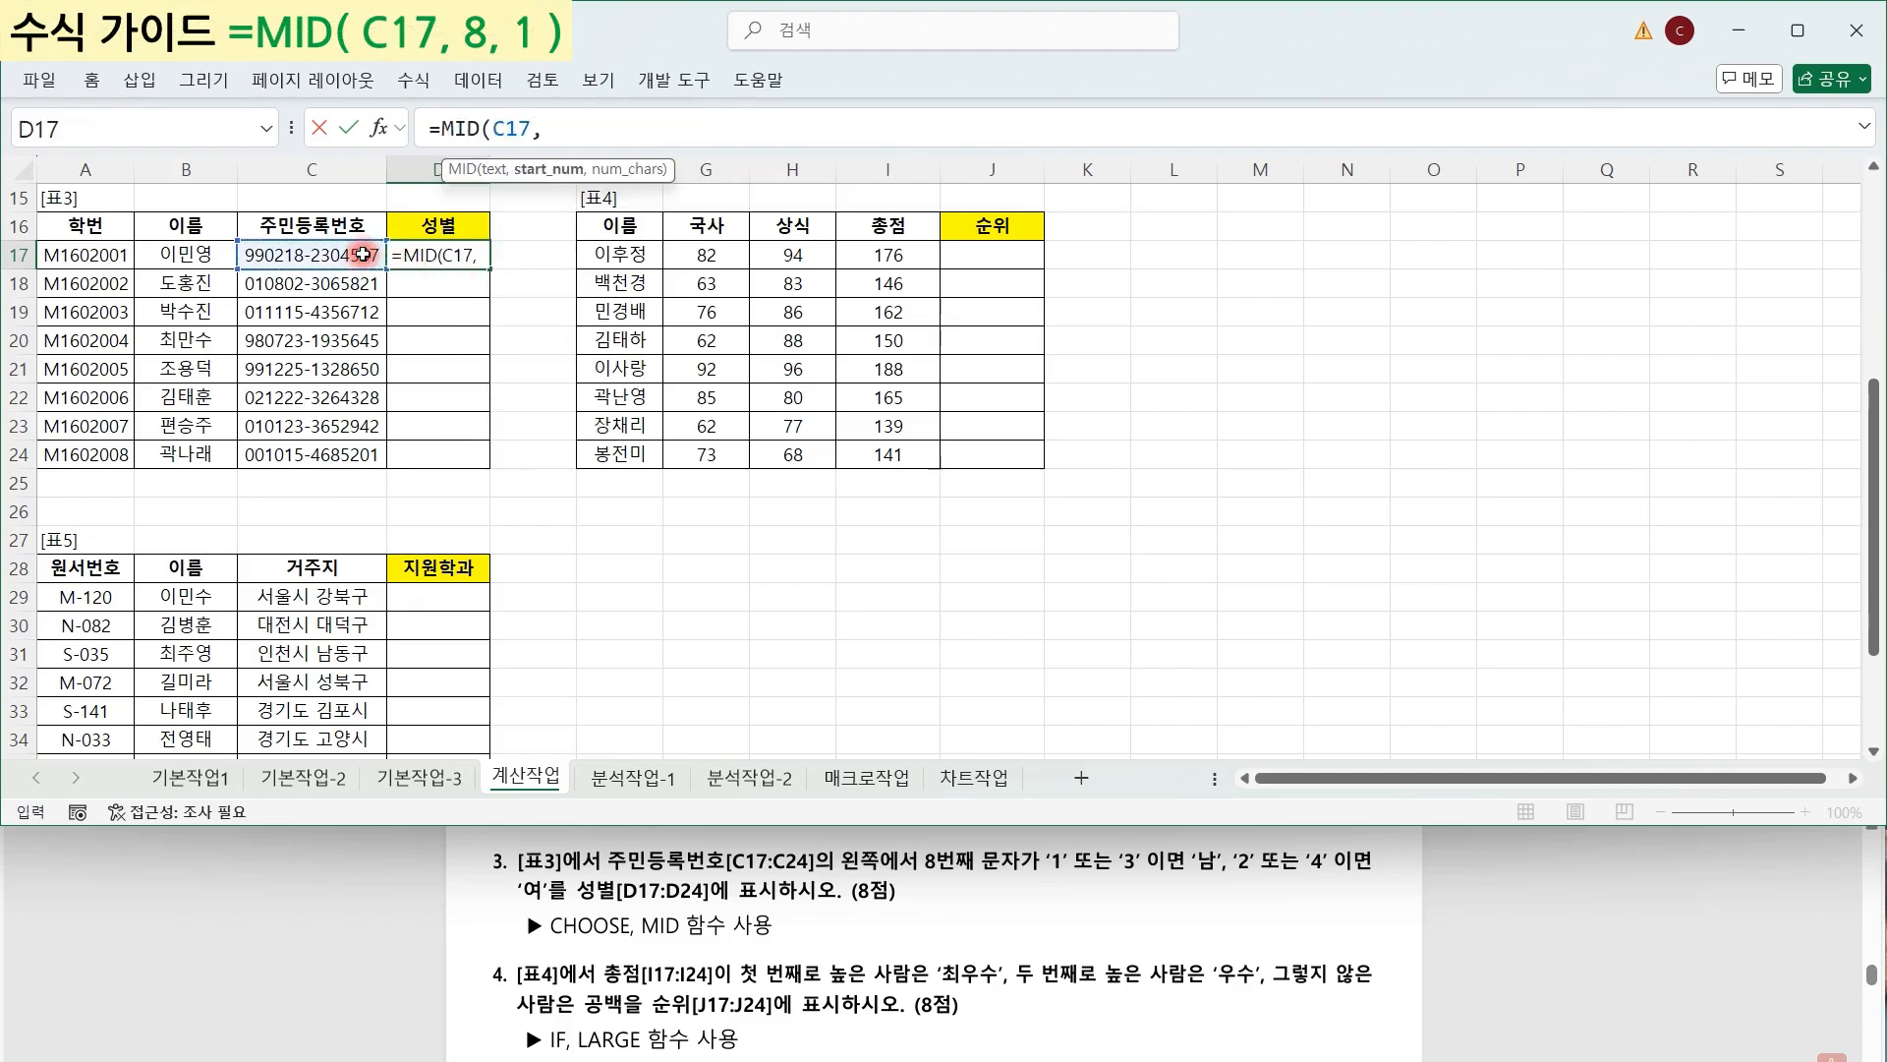
type("8,1)")
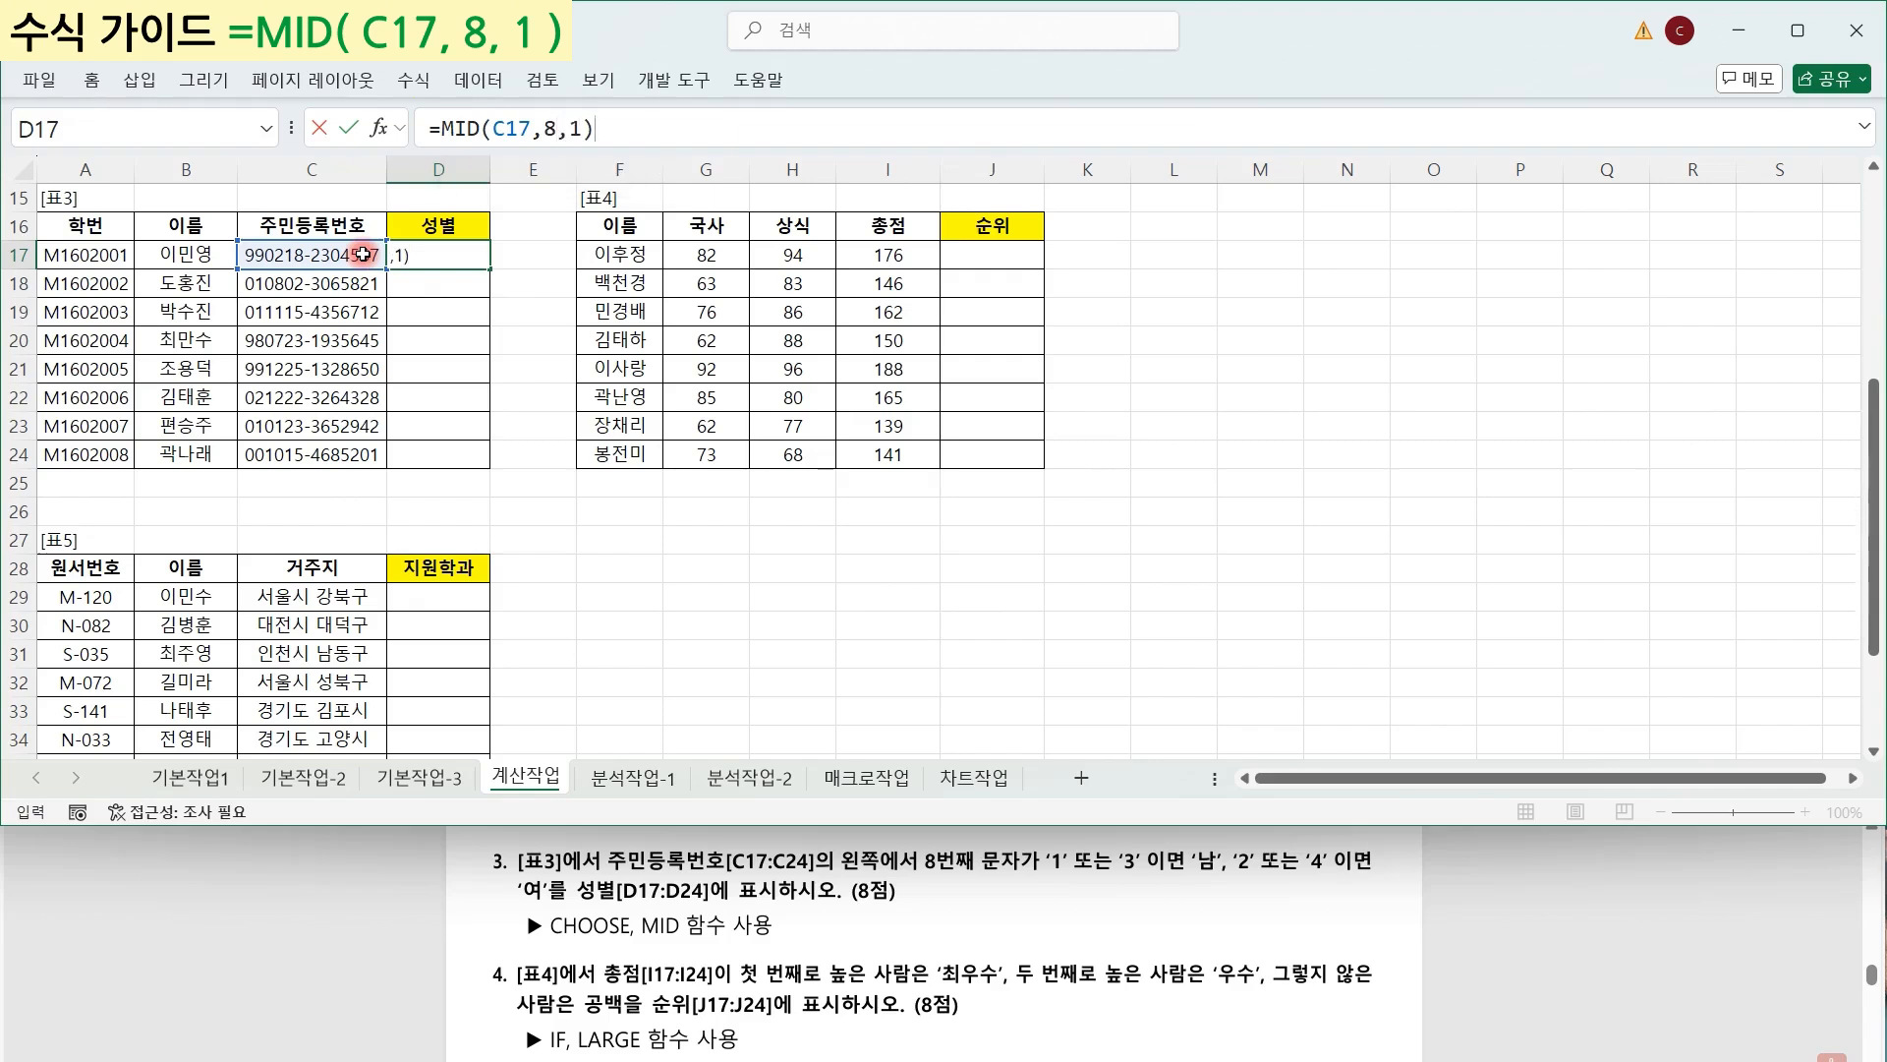
key("ctrl+Return")
left_click_drag(490, 266, 494, 469)
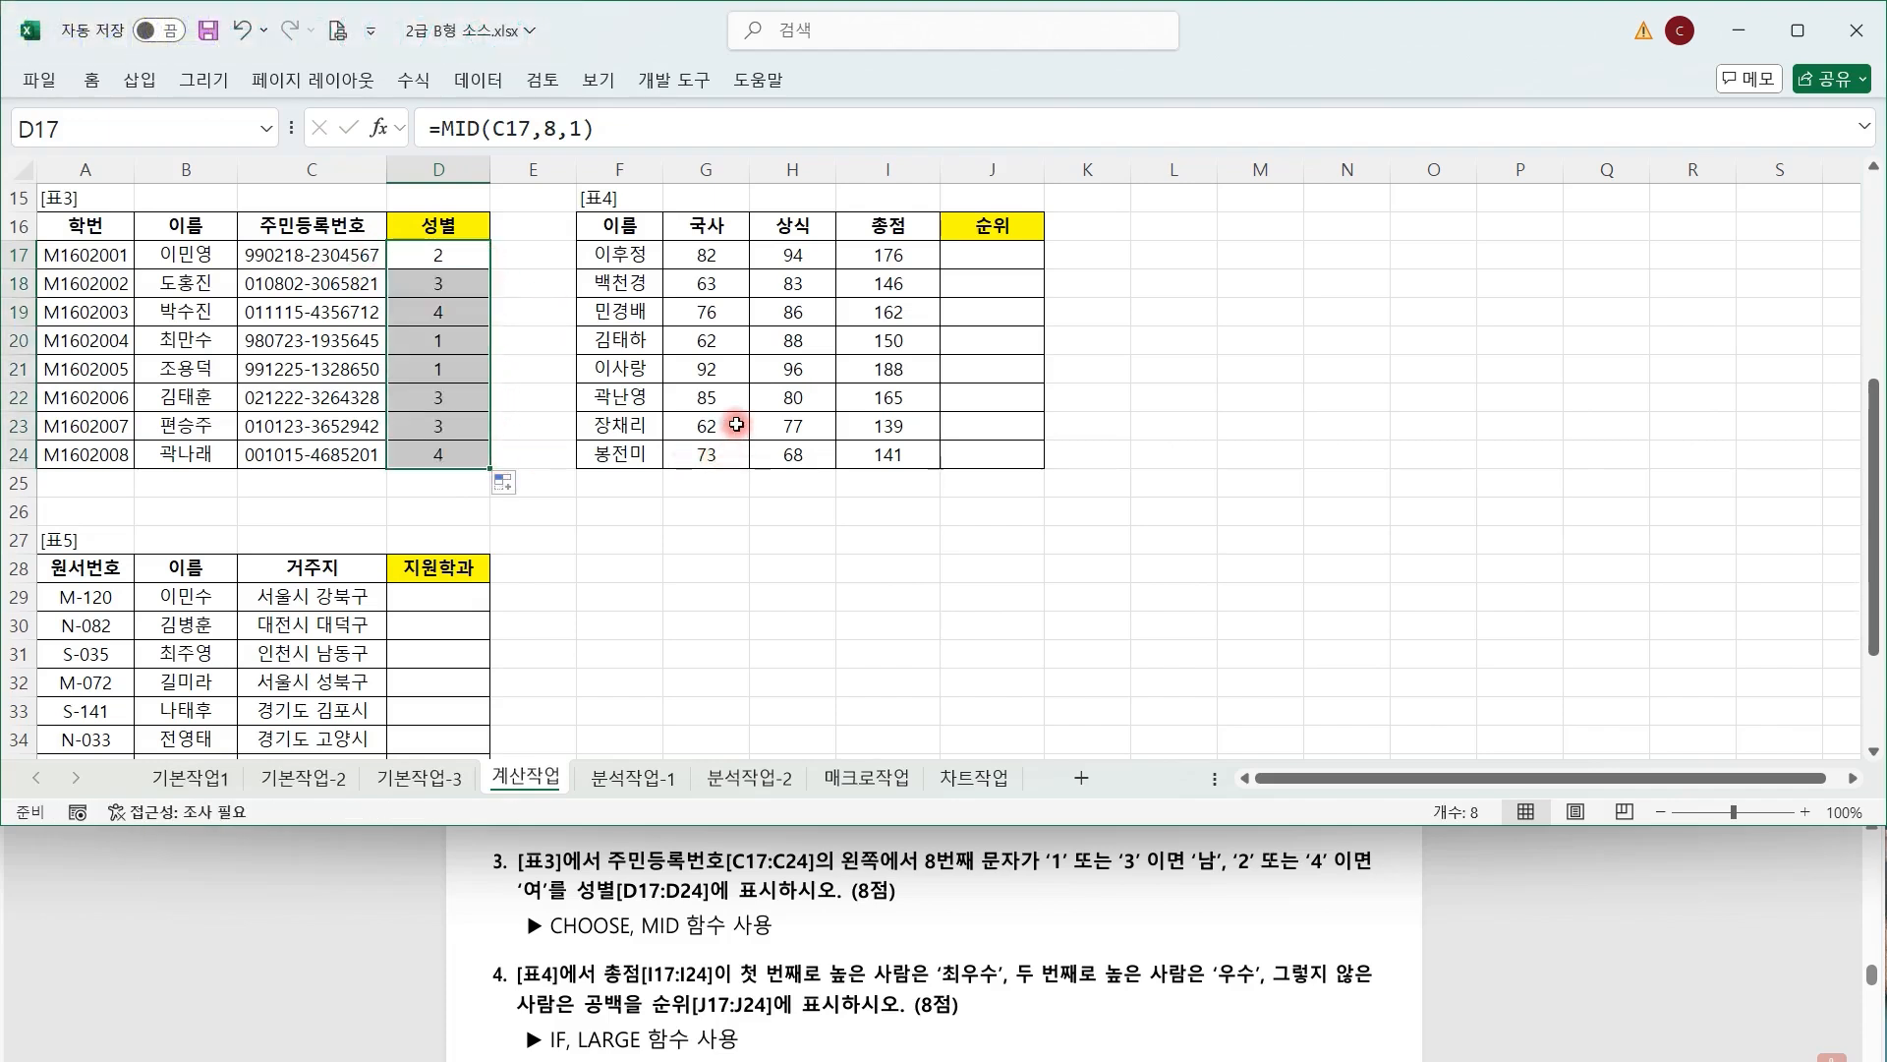
Wrap the MID(C17,8,1) expression in D17 in a CHOOSE function, making it the index argument.
left_click(441, 129)
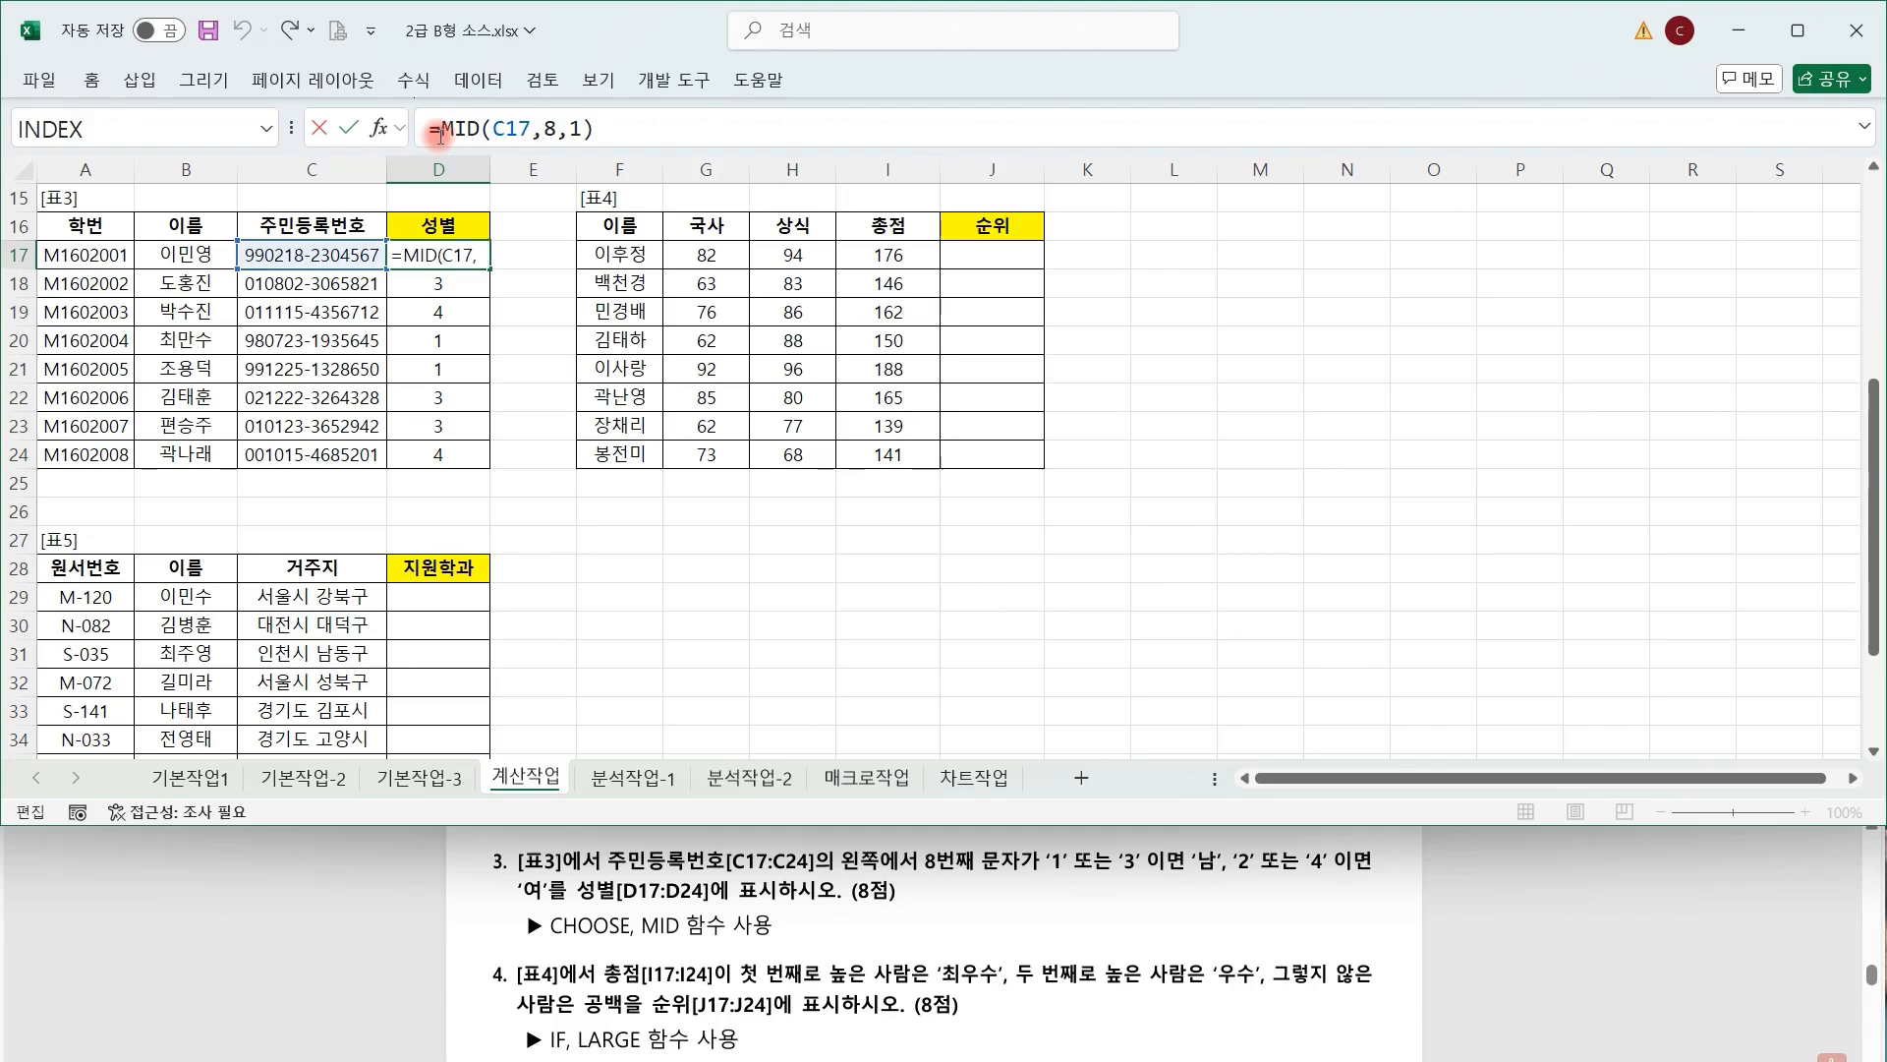
type("CHOOSE(")
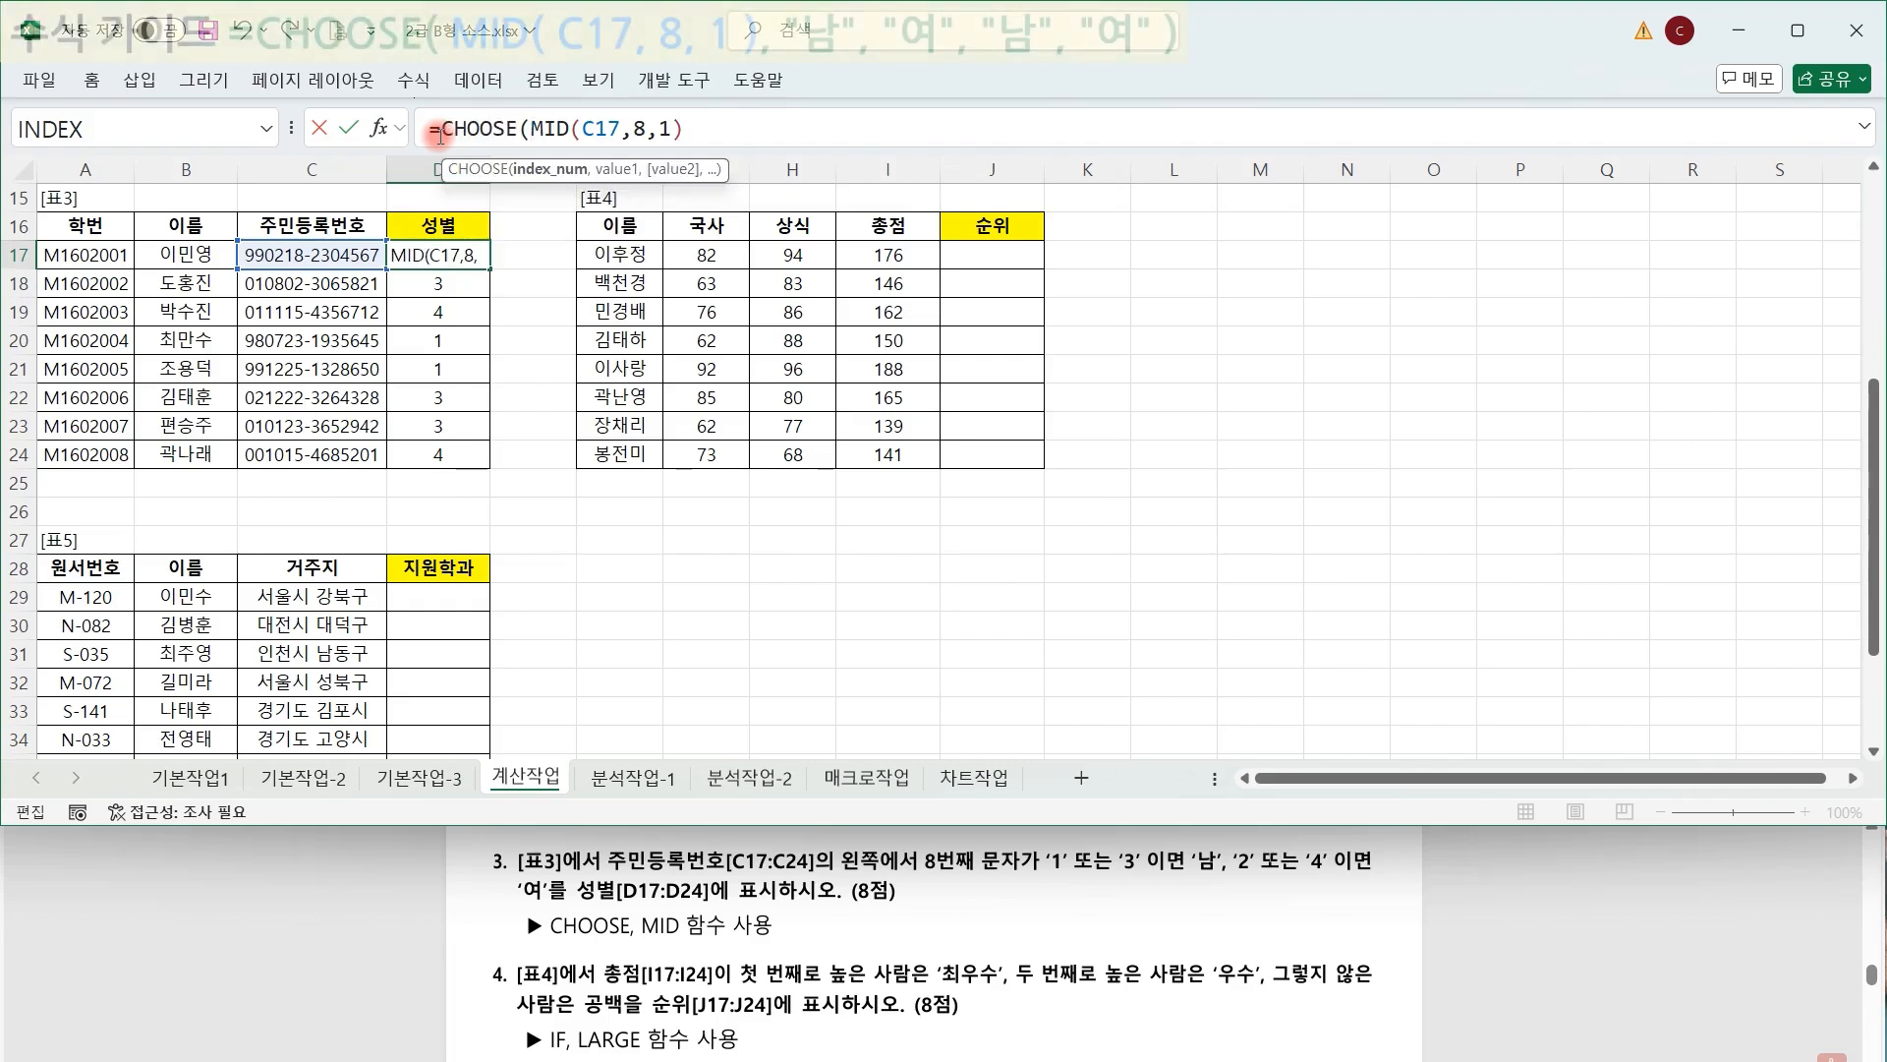
left_click_drag(529, 129, 761, 117)
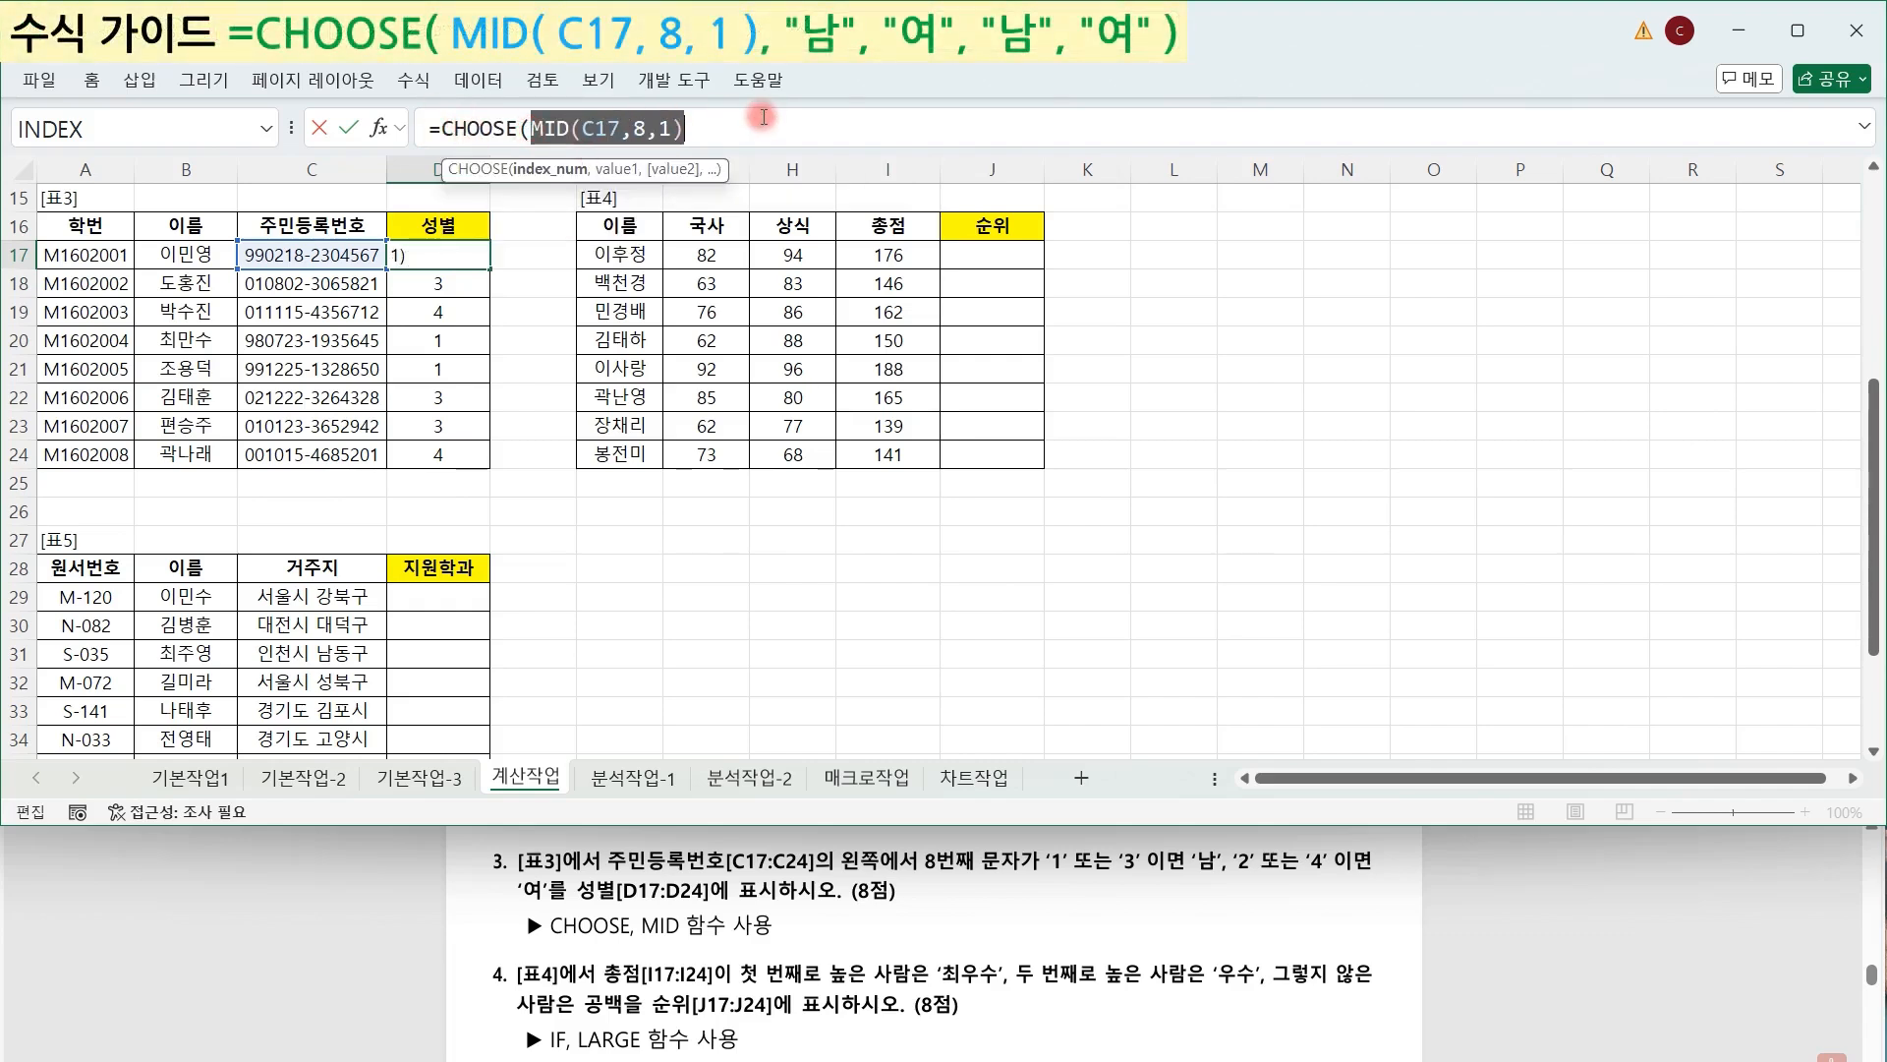
left_click(784, 119)
type(",")
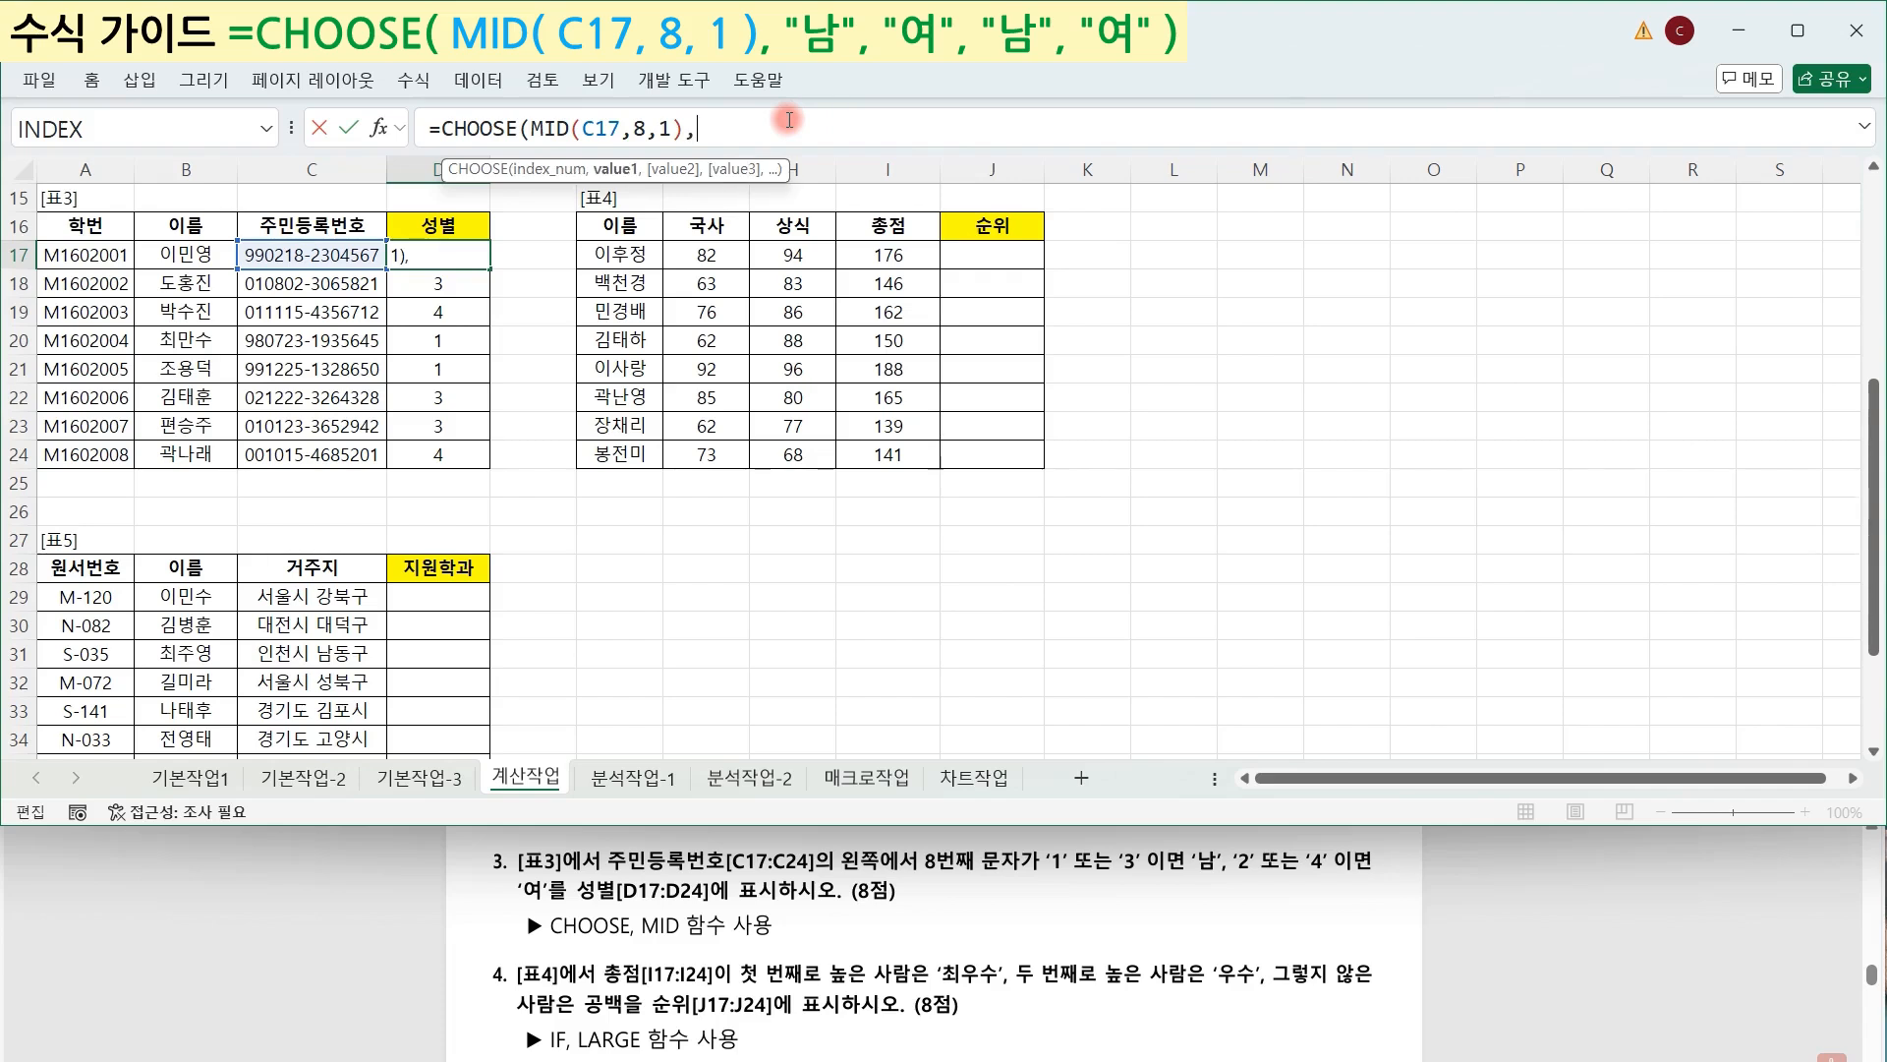
Add "남","여","남","여" as the CHOOSE values, enter the formula in D17 and fill it down through D24.
type("\"남\",\"여")
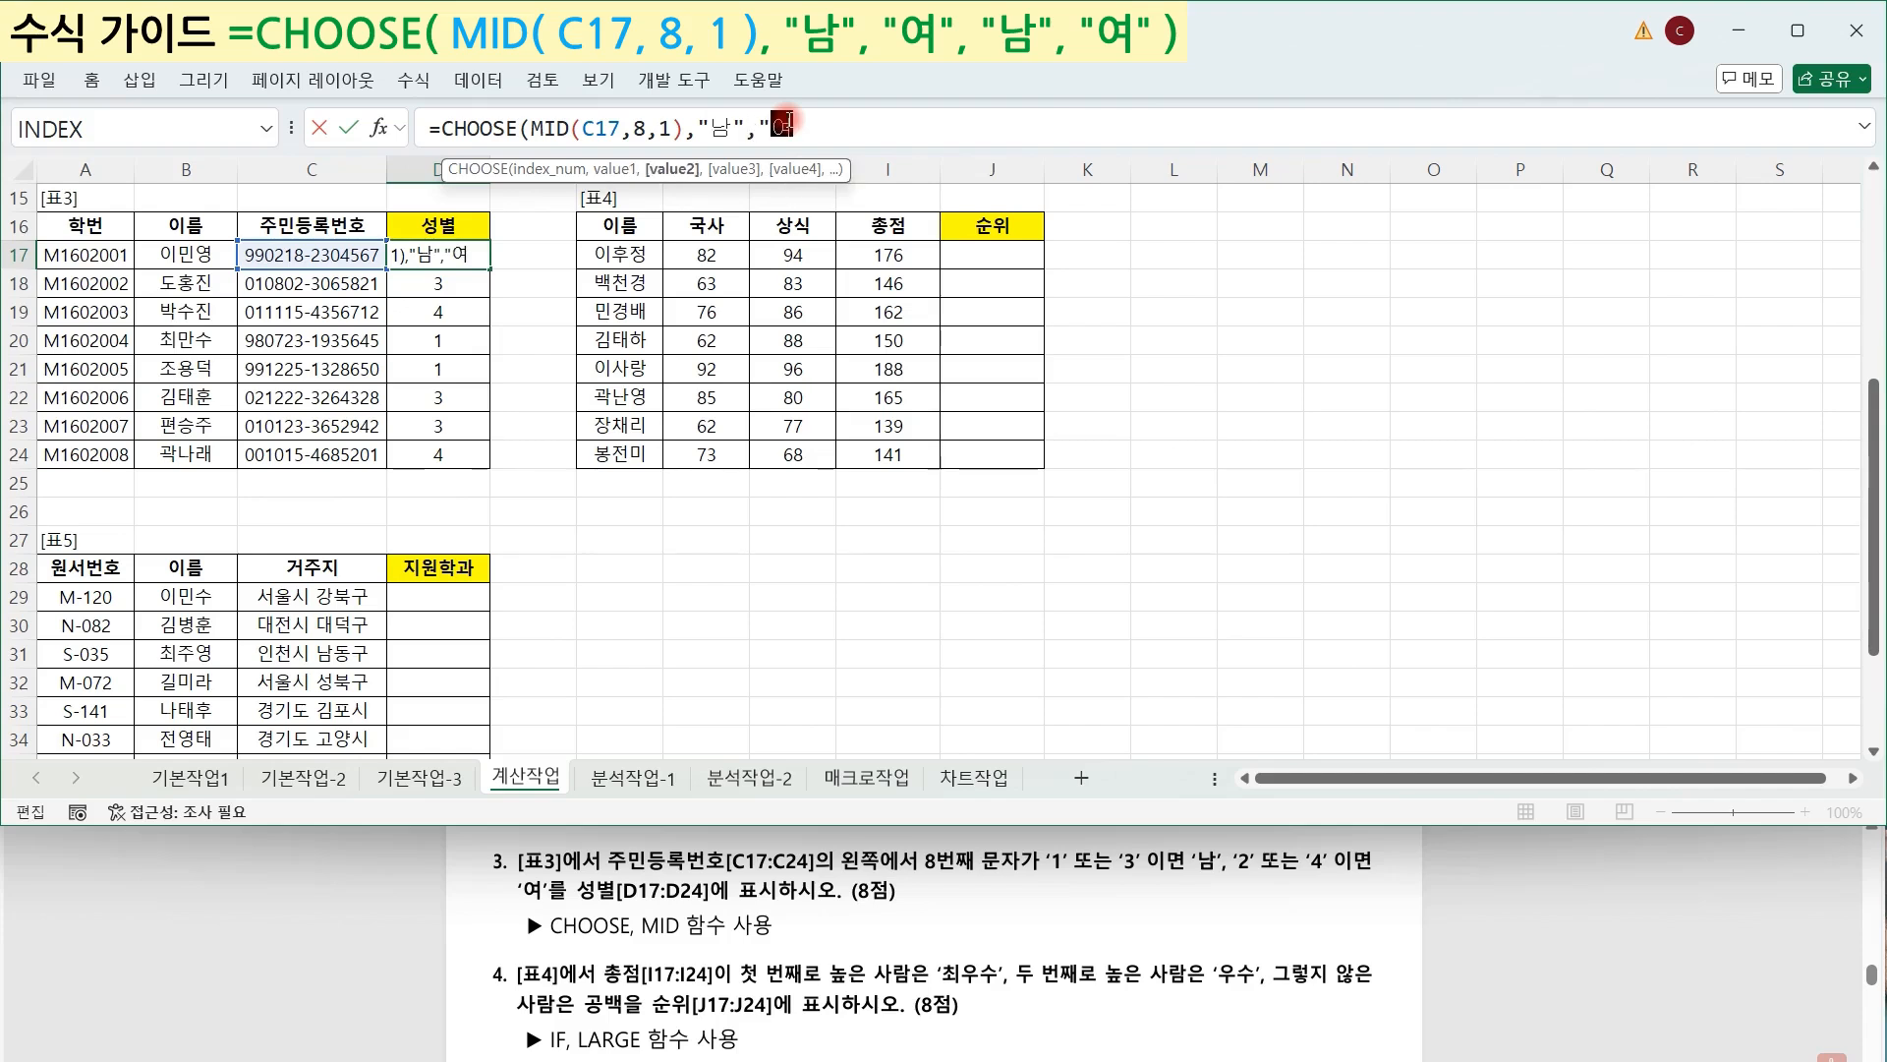
type("\",")
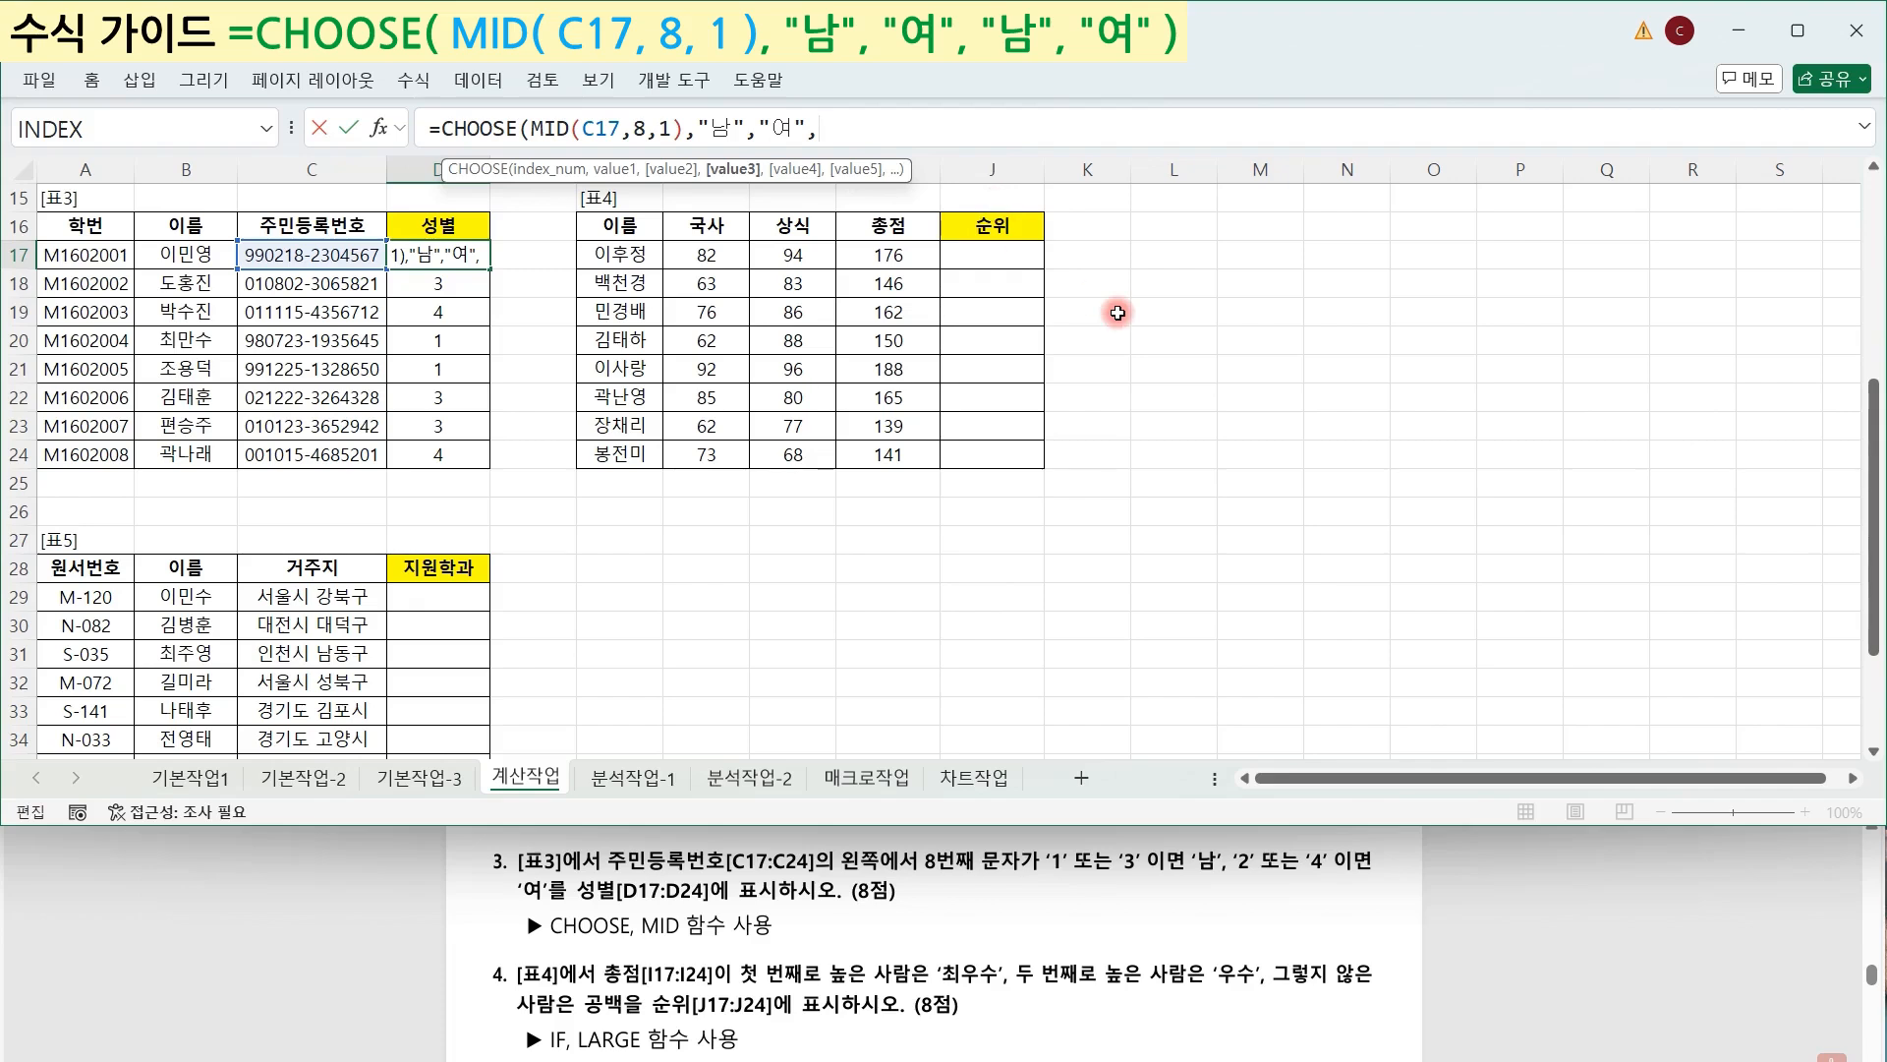
type("\"남\",\"여\"")
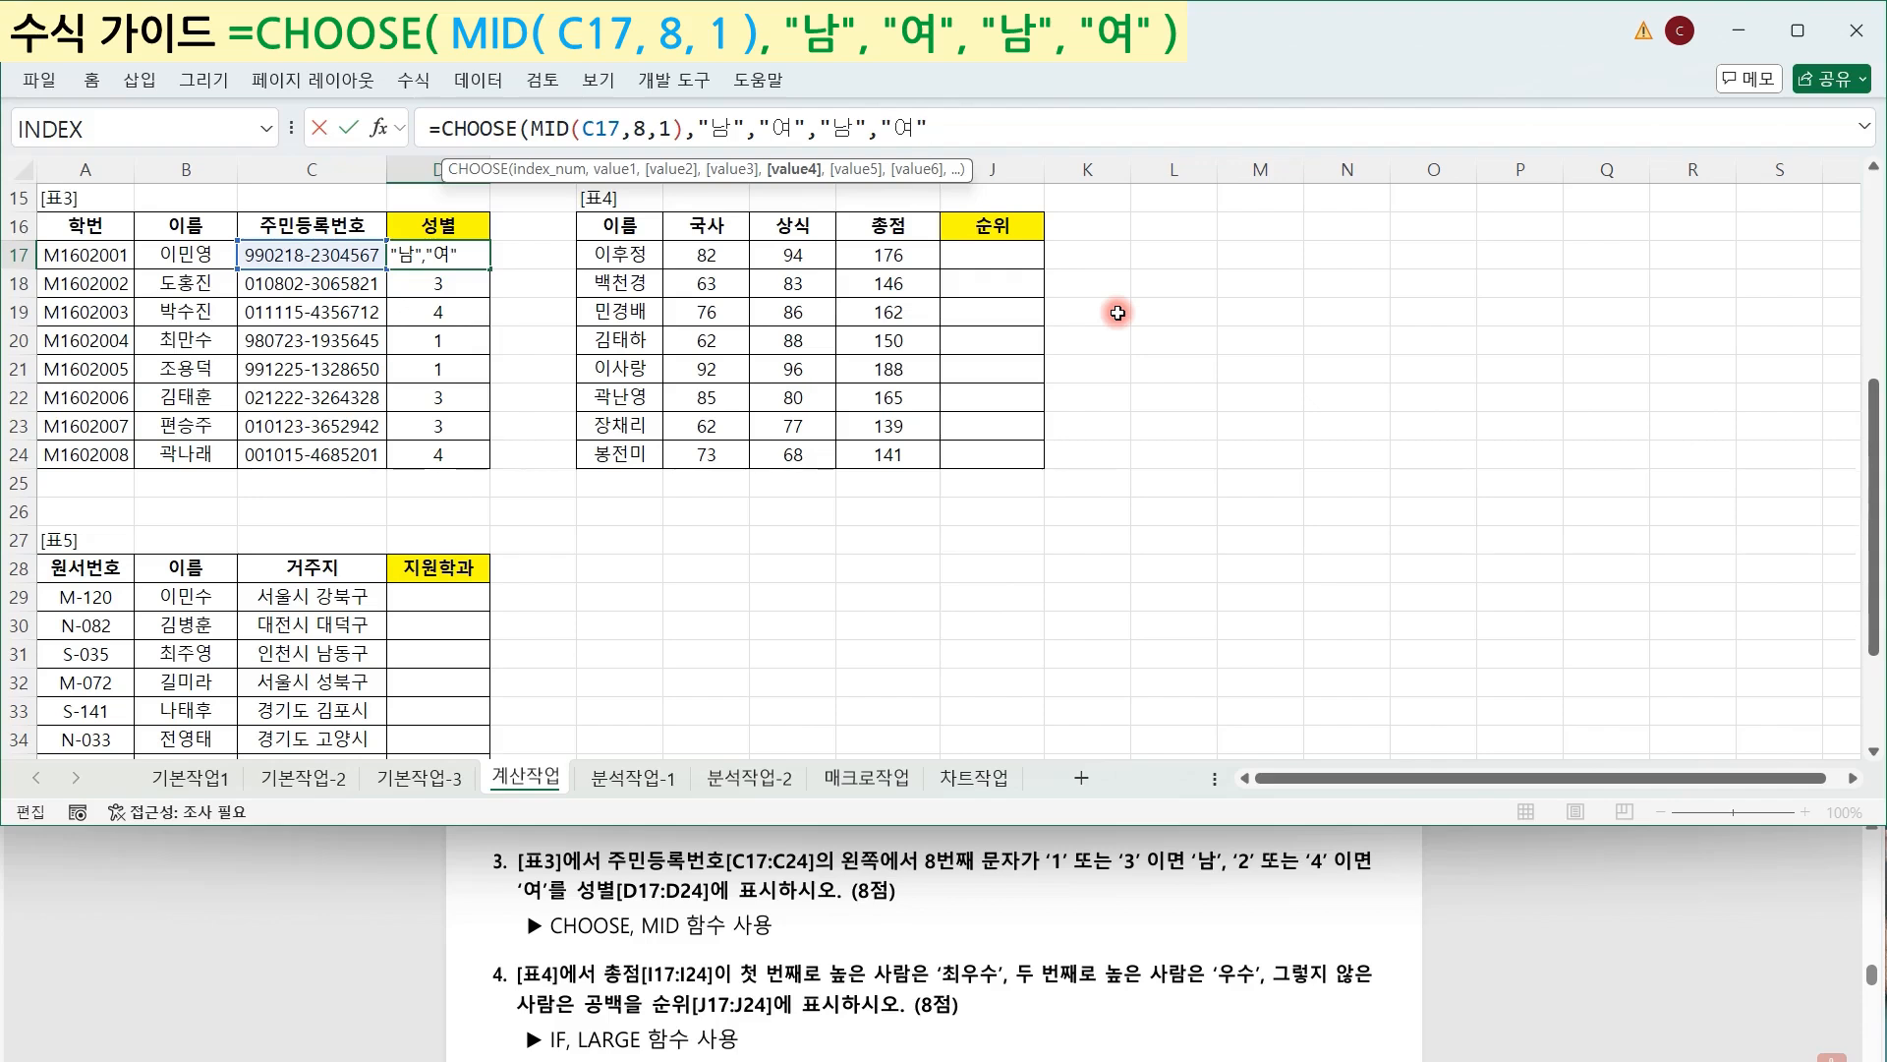
type(")")
key("ctrl+Return")
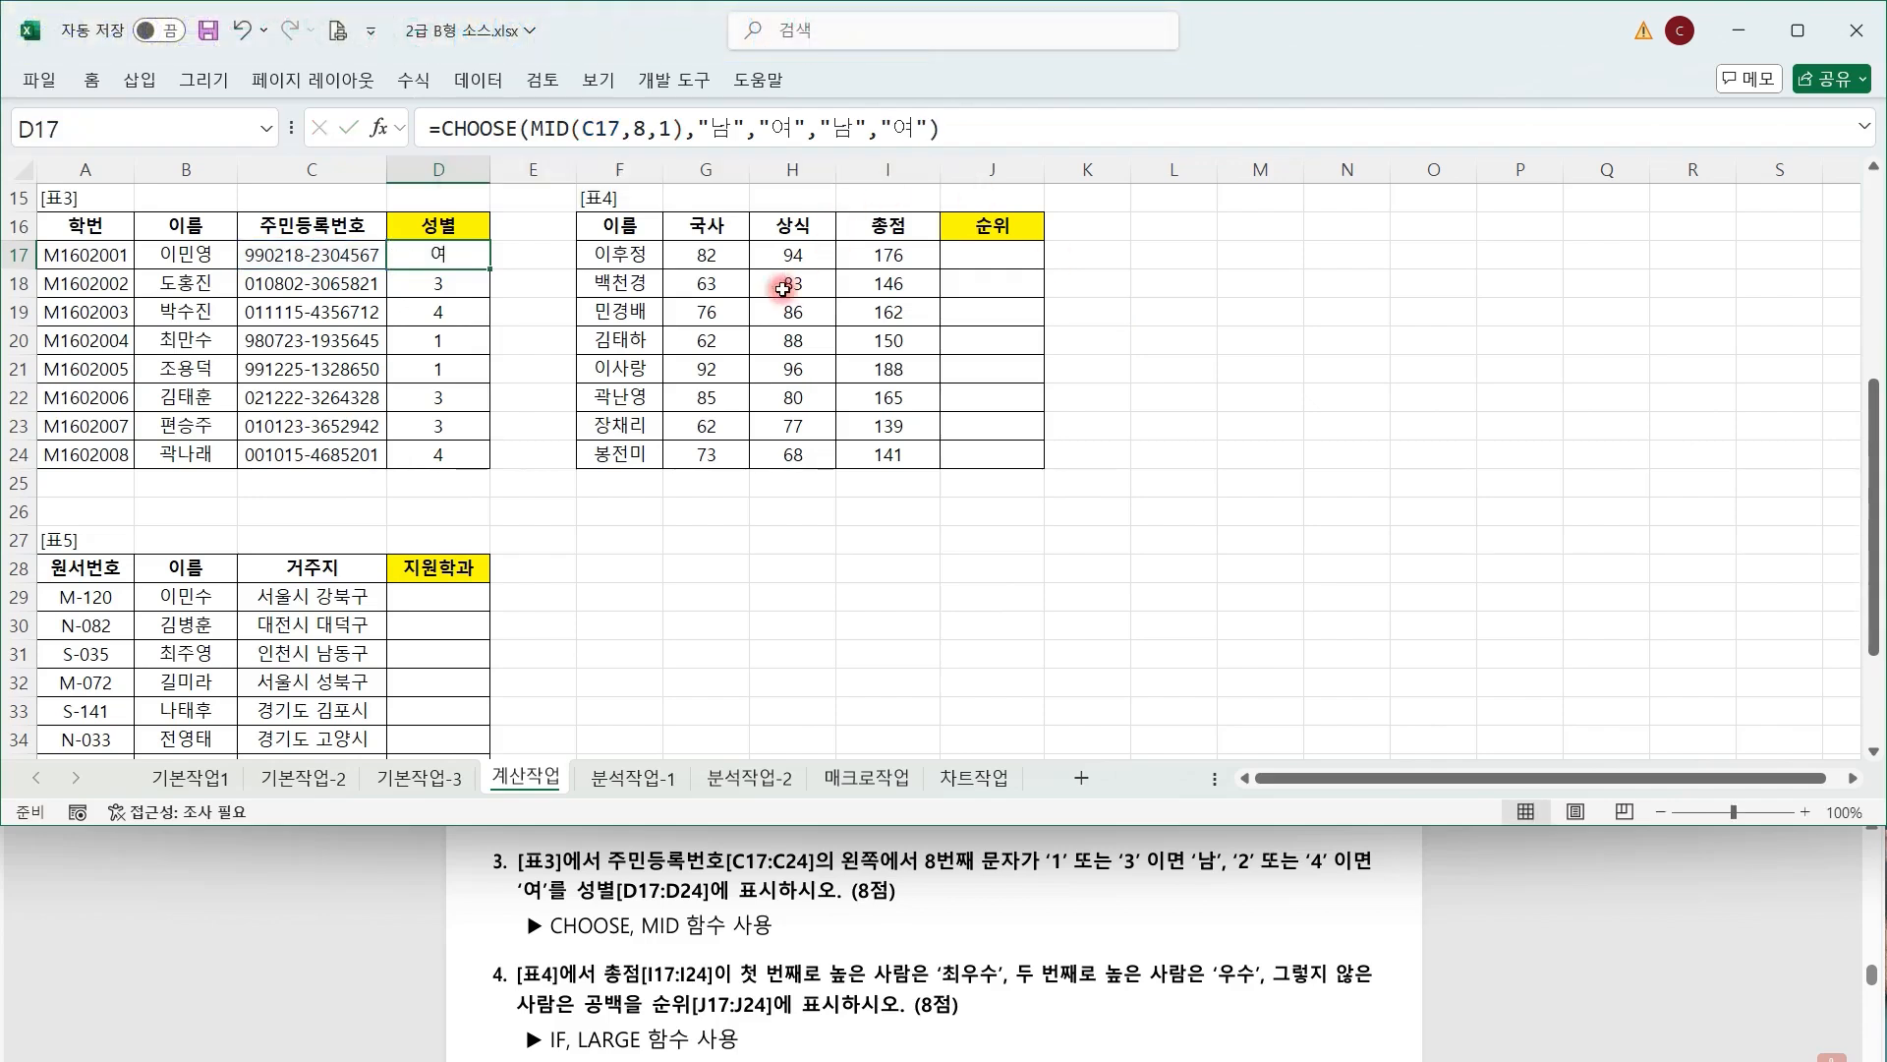
left_click_drag(489, 270, 486, 460)
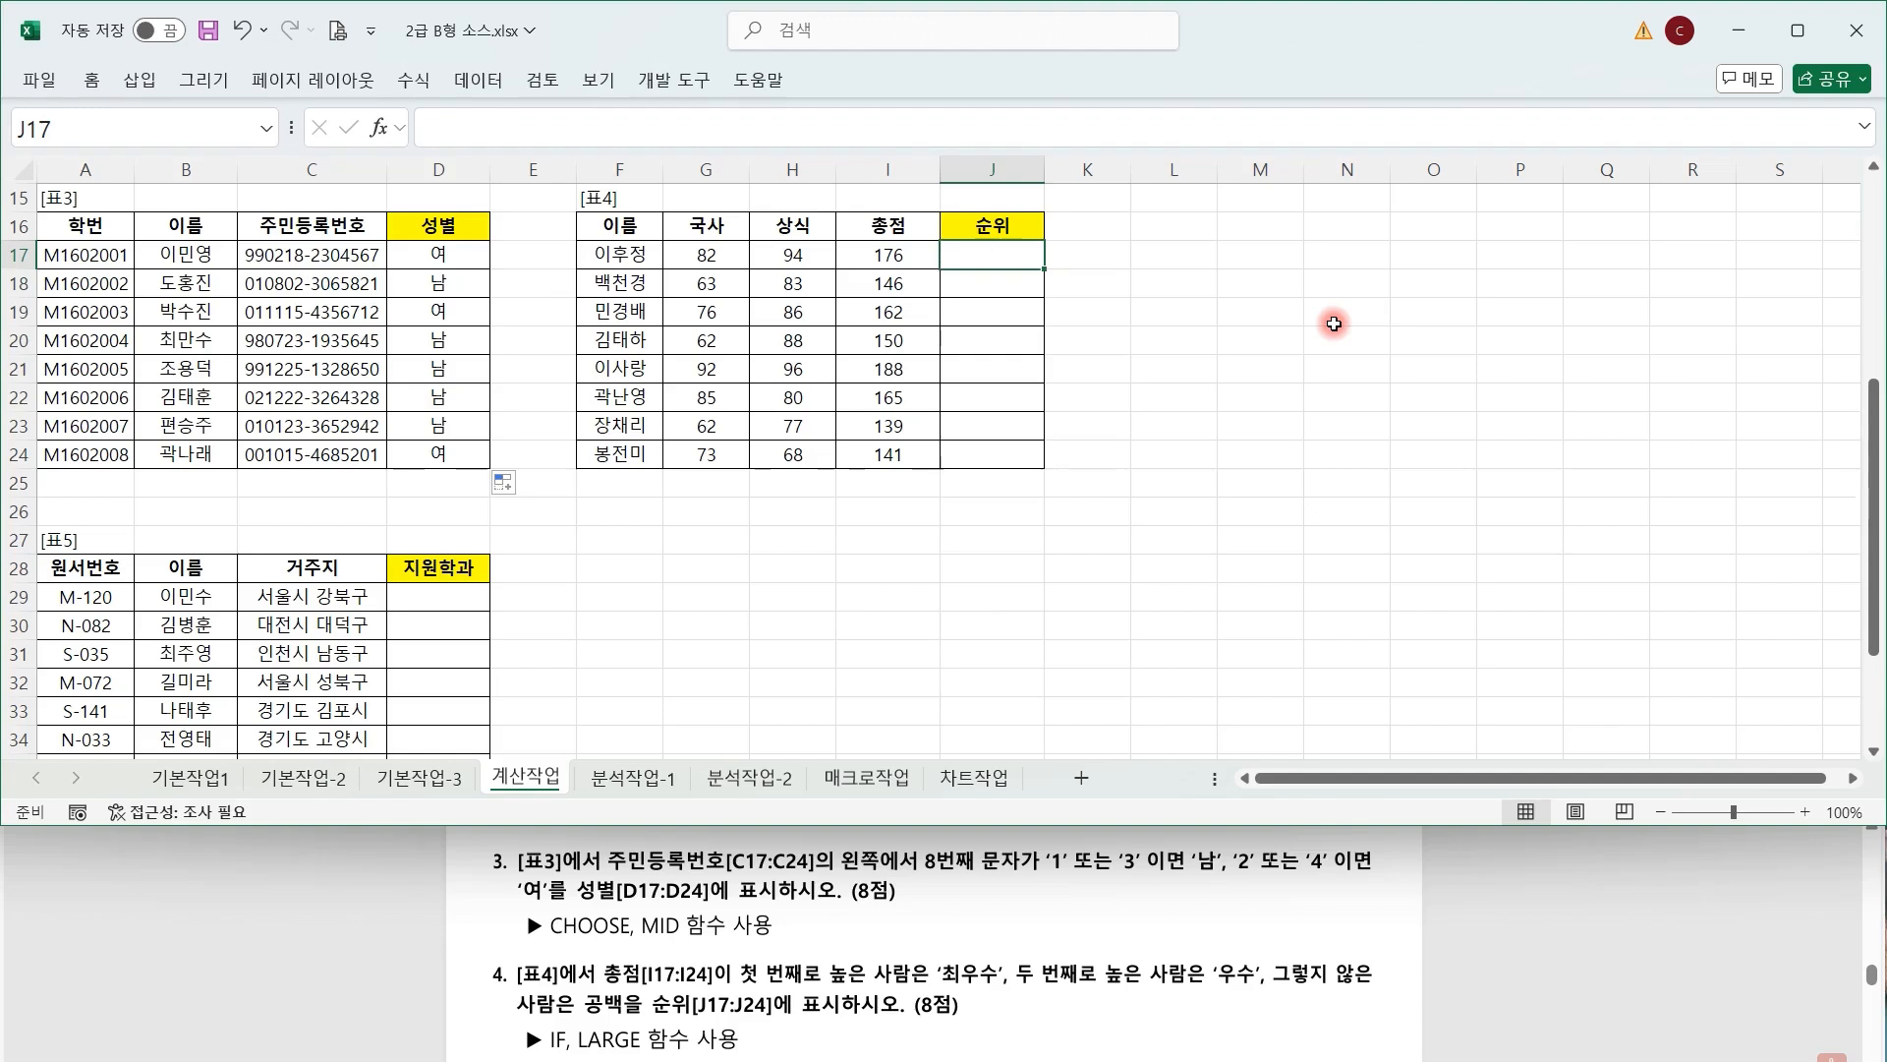
Start an IF formula in J17 whose logical test compares I17 for equality with a LARGE function.
left_click(1260, 127)
type("=i")
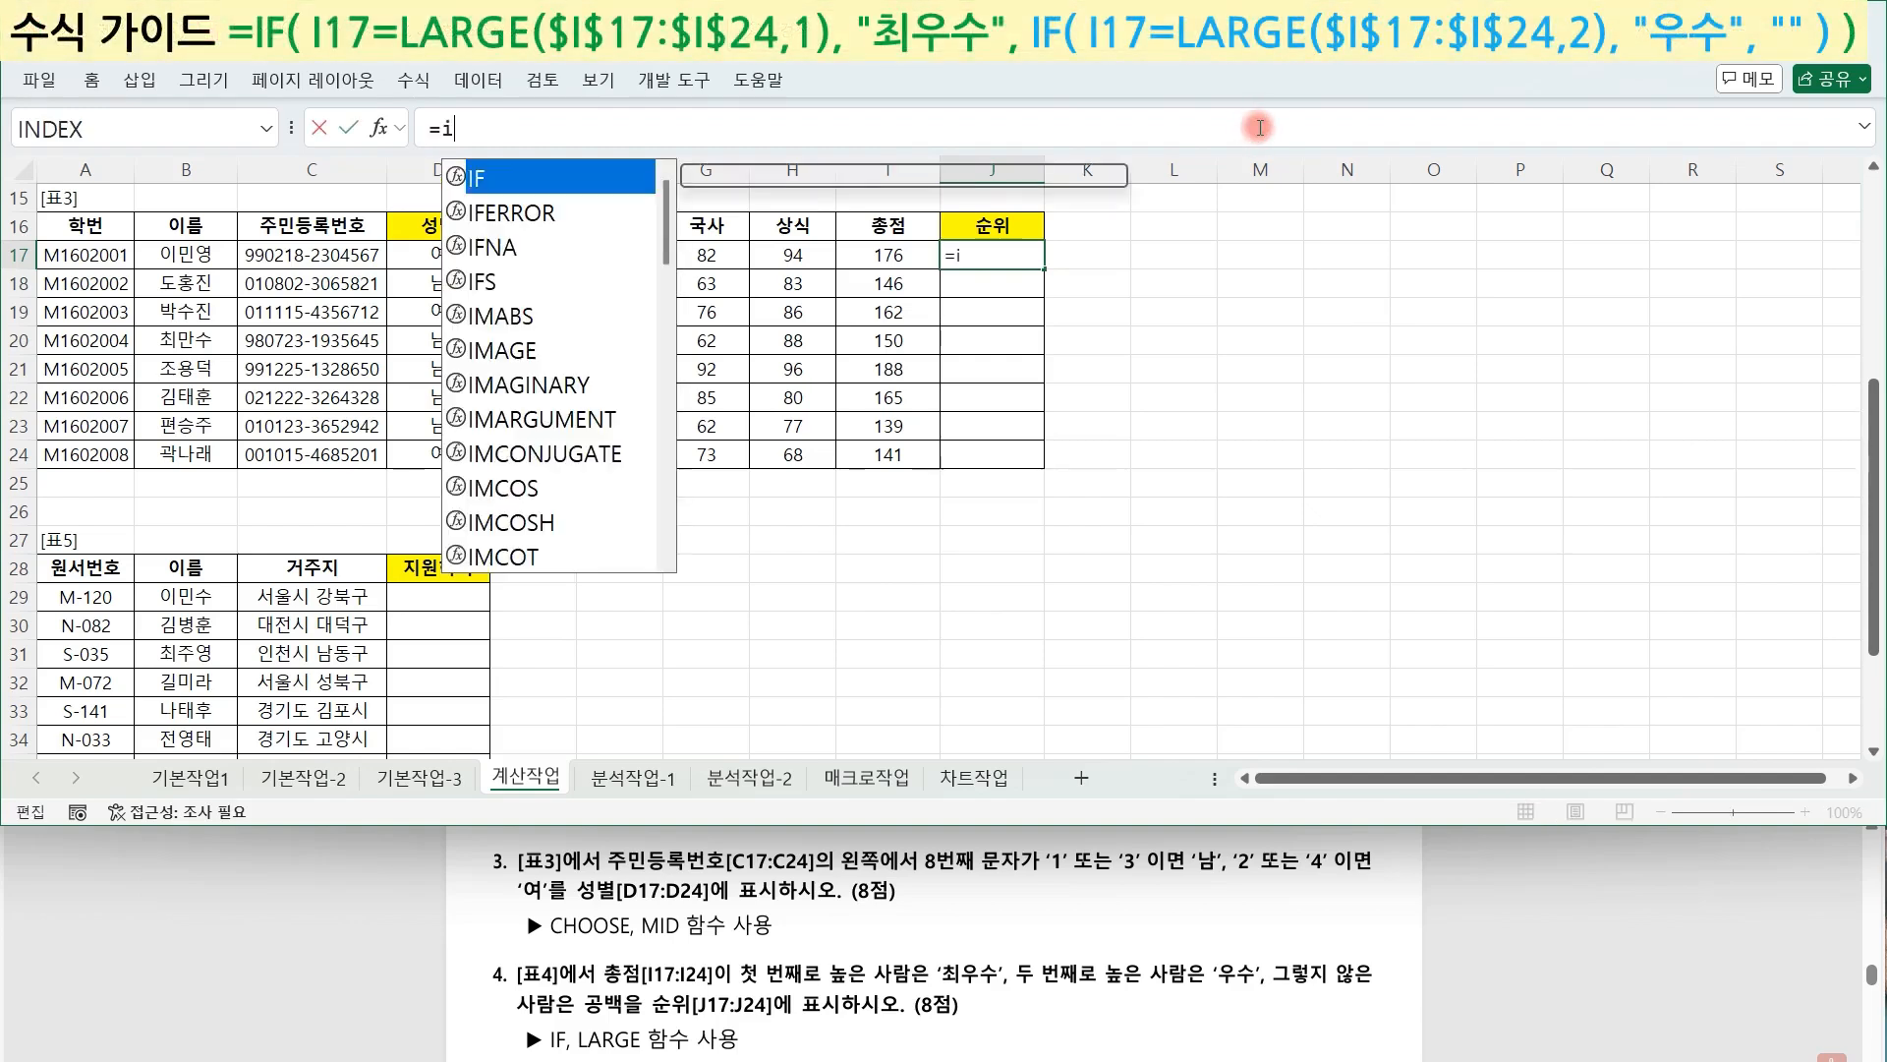
type("f")
key("Tab")
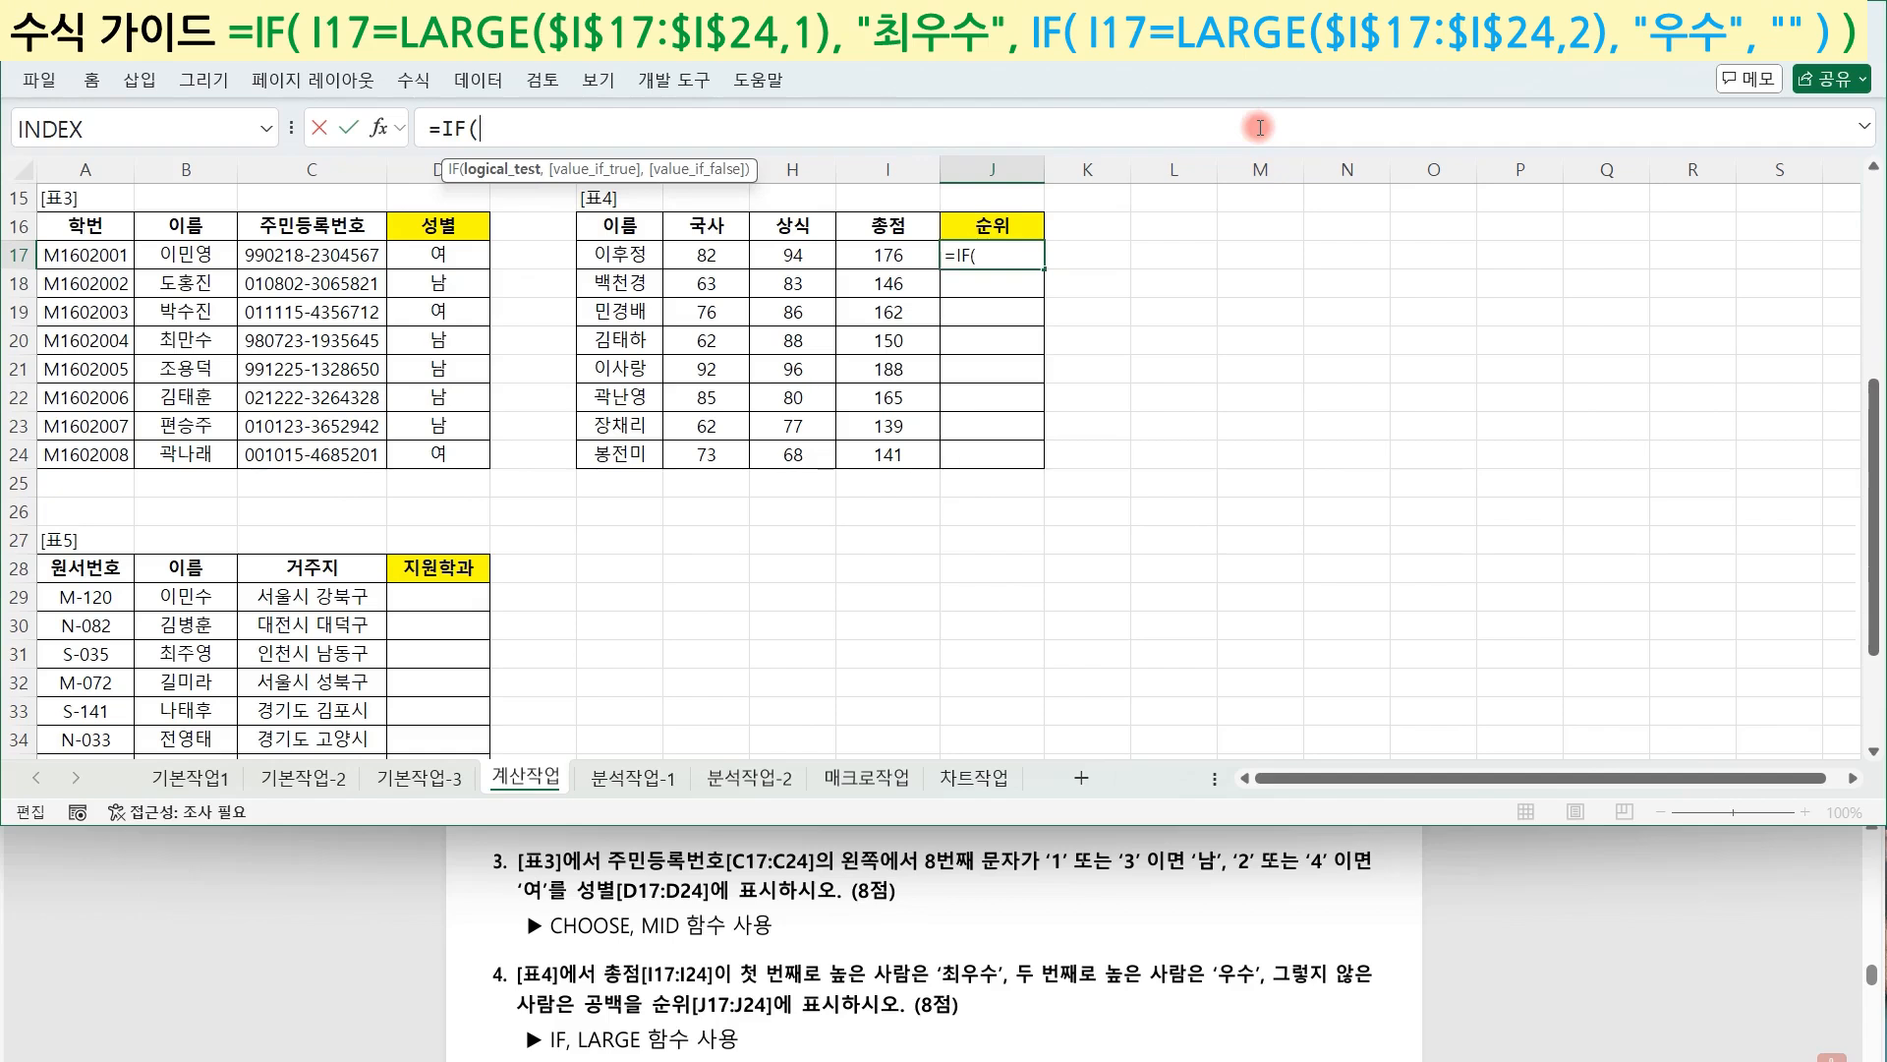
left_click(902, 253)
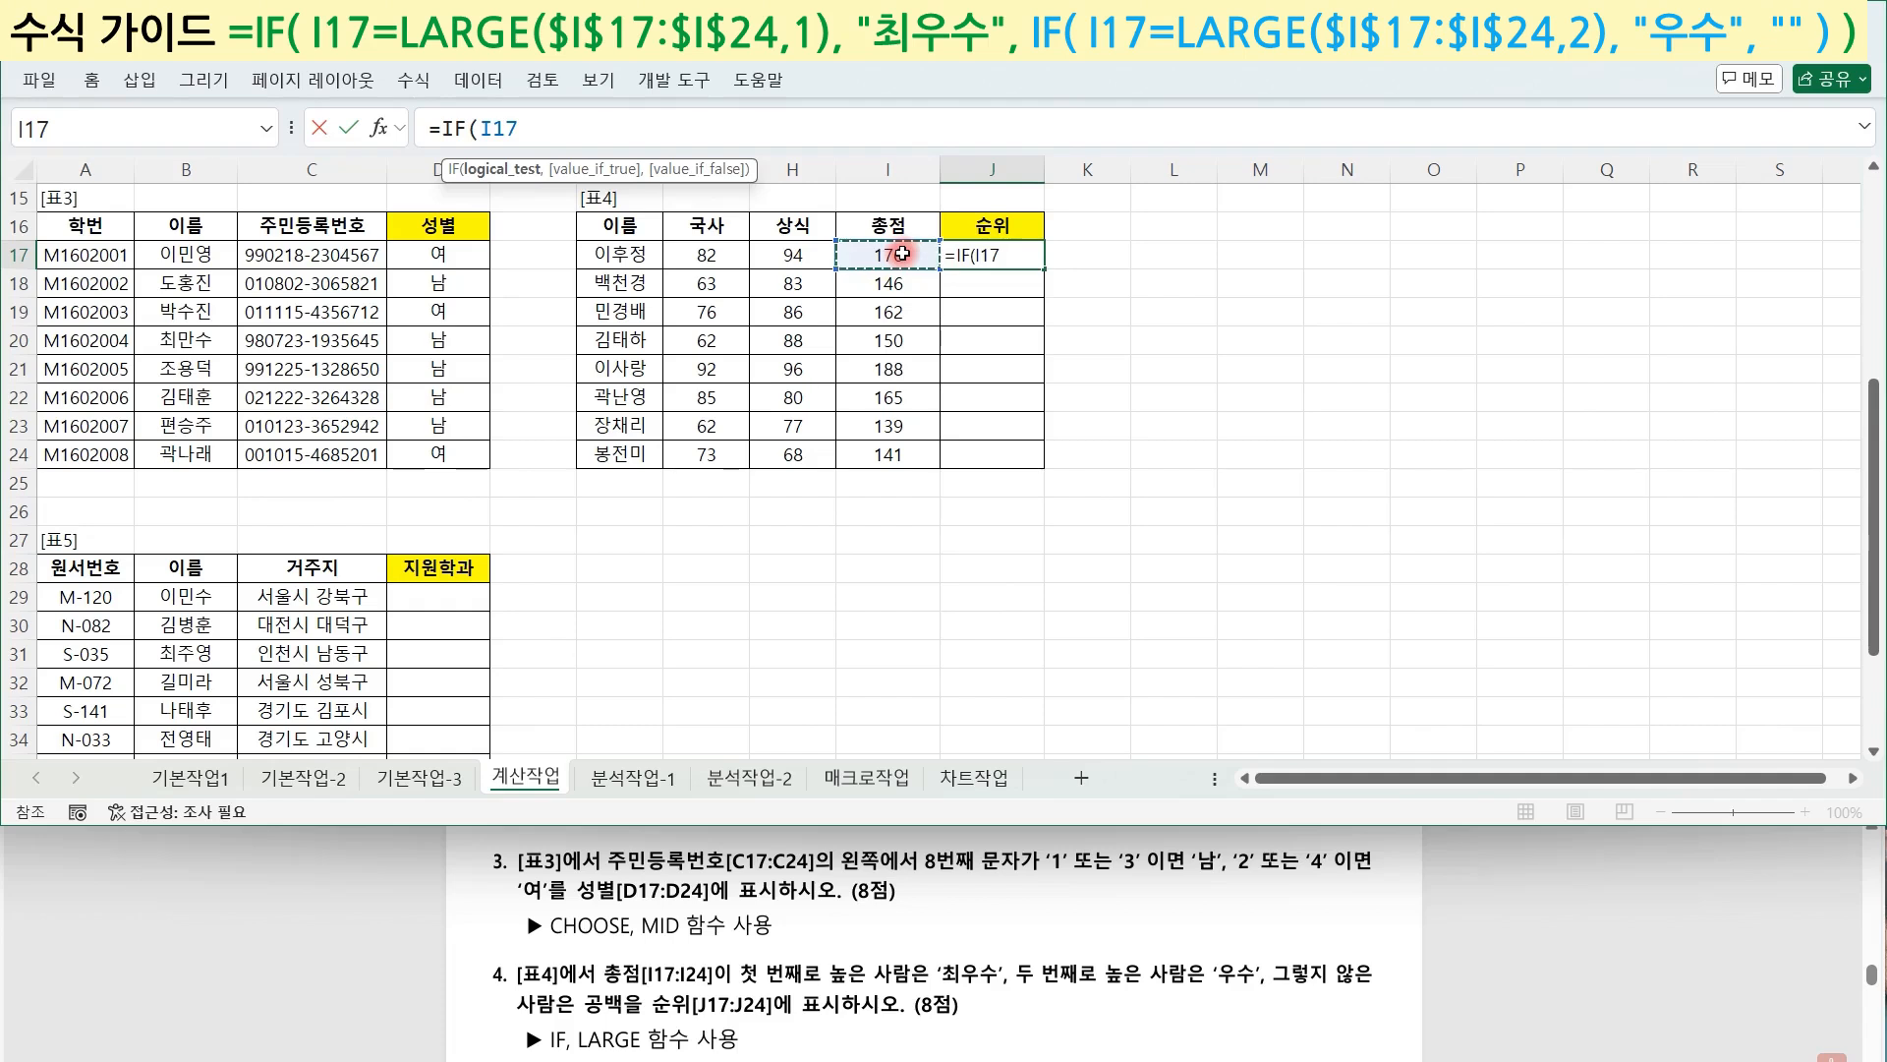
type("=la")
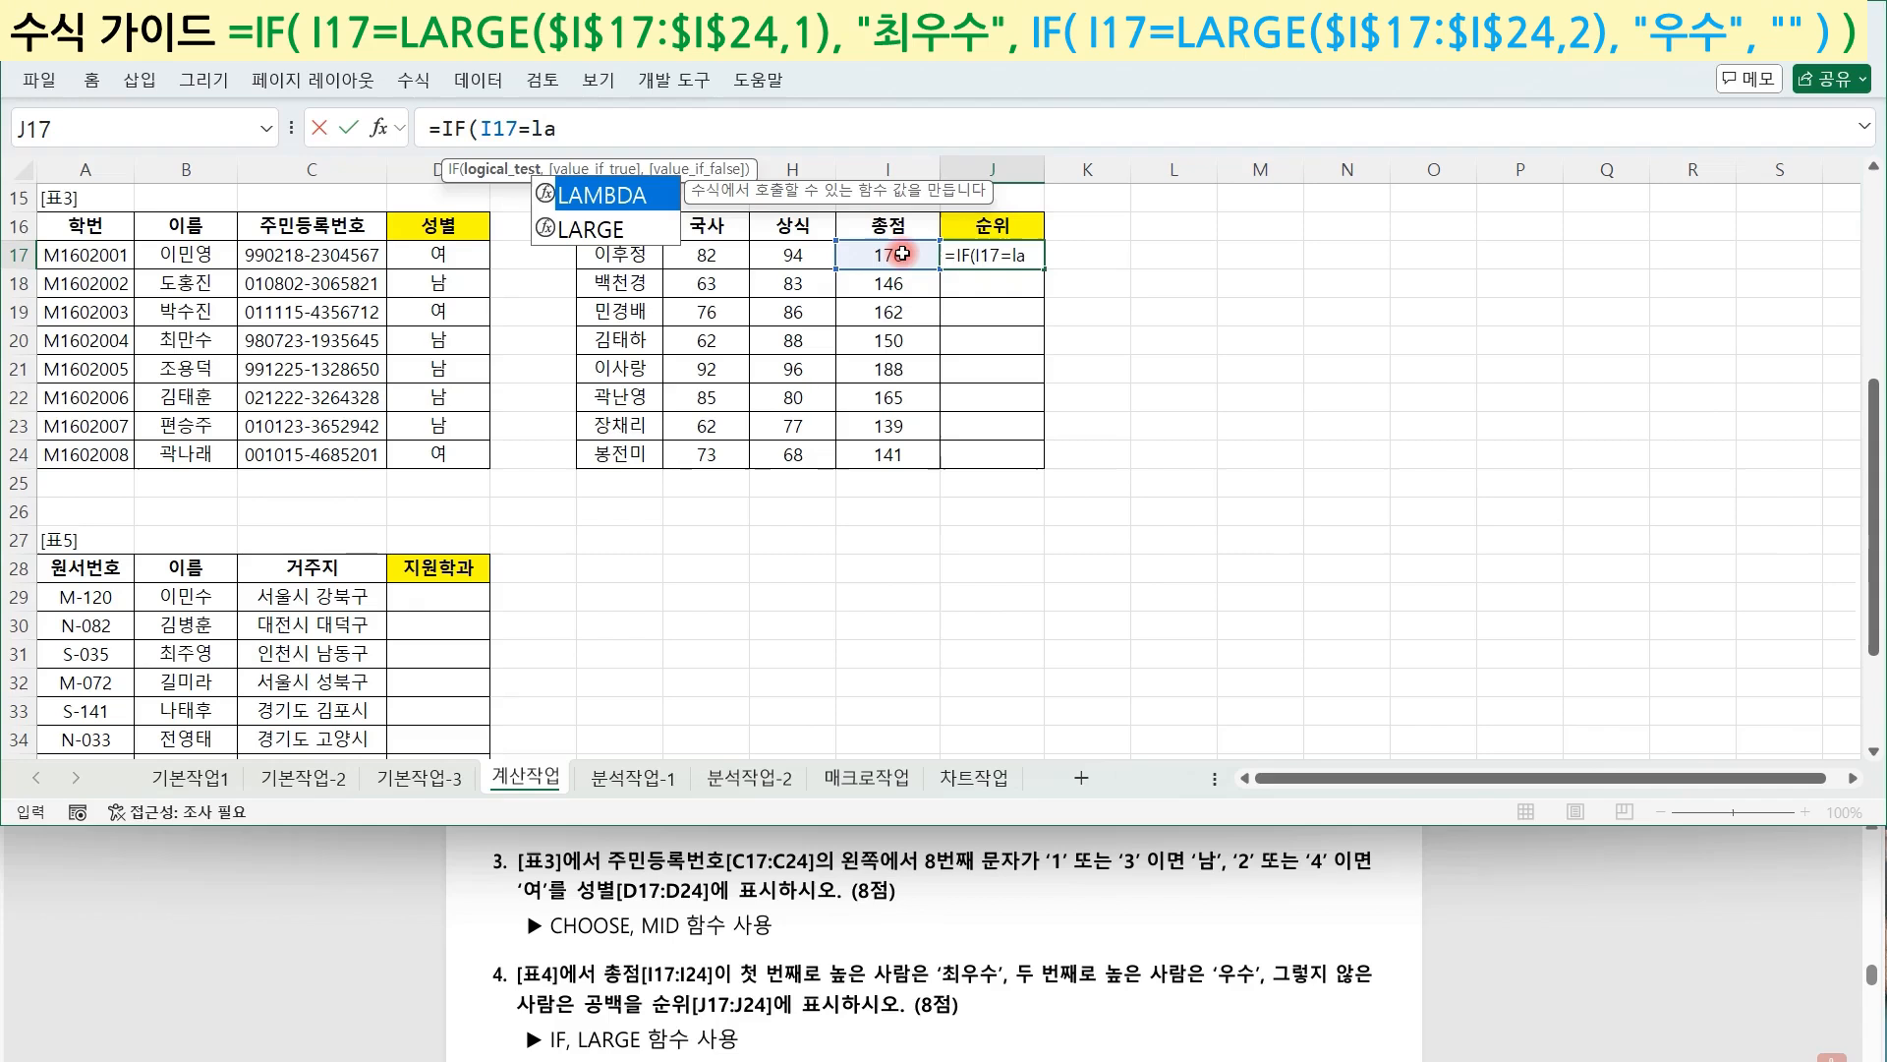
key("Down")
key("Tab")
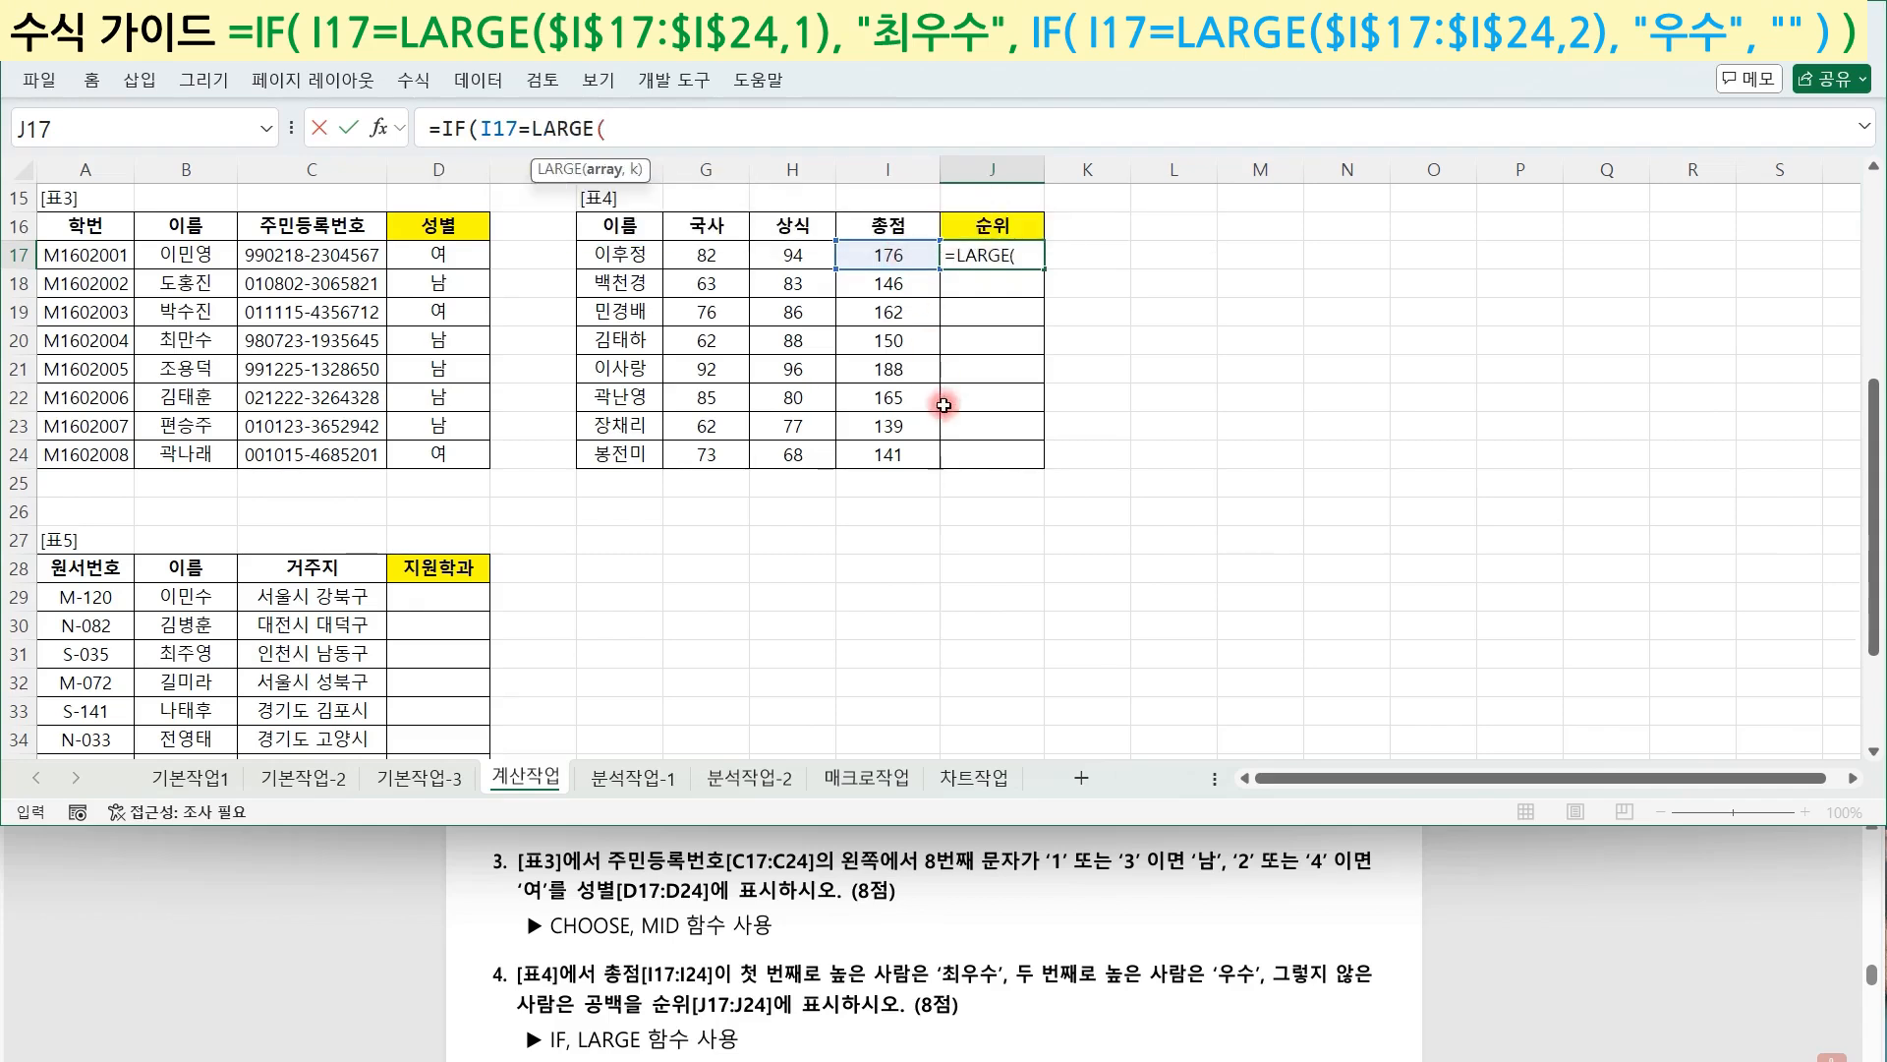
Give LARGE the absolute range $I$17:$I$24 and a k of 1, and close the function.
left_click_drag(916, 448, 902, 256)
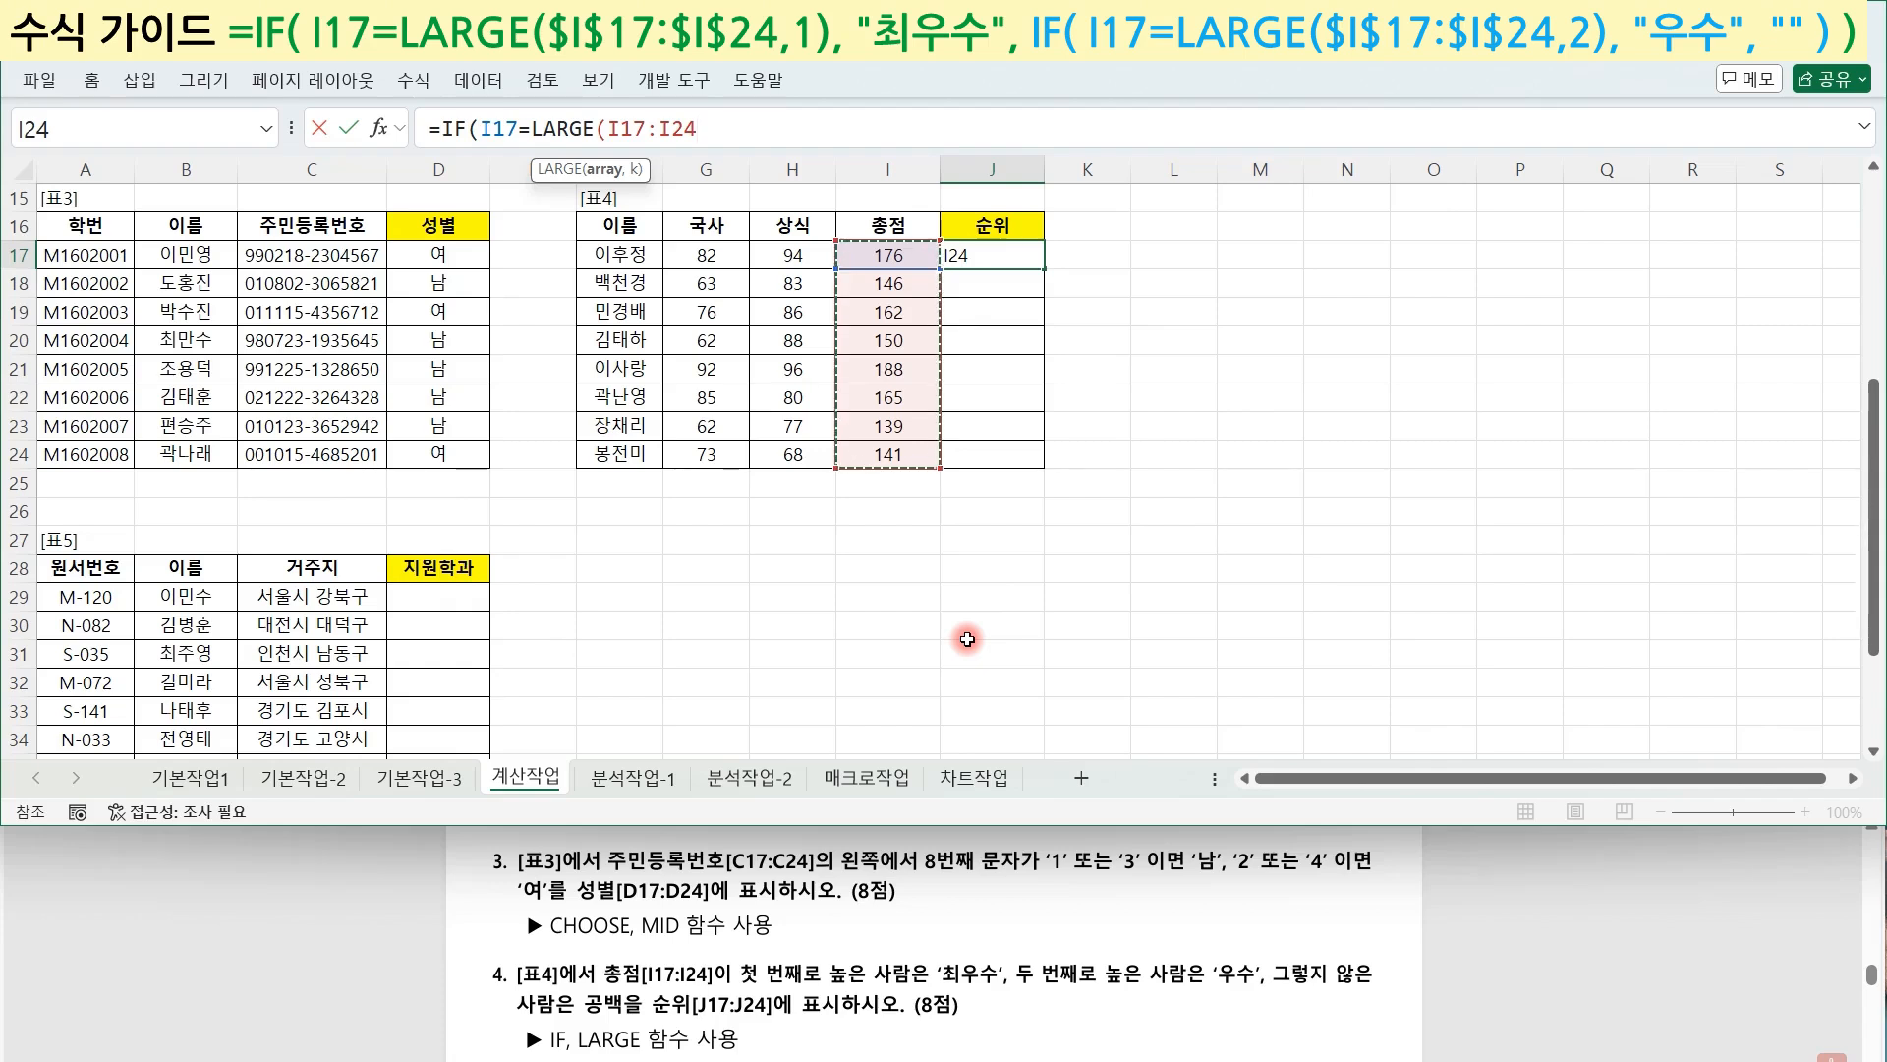
key("F4")
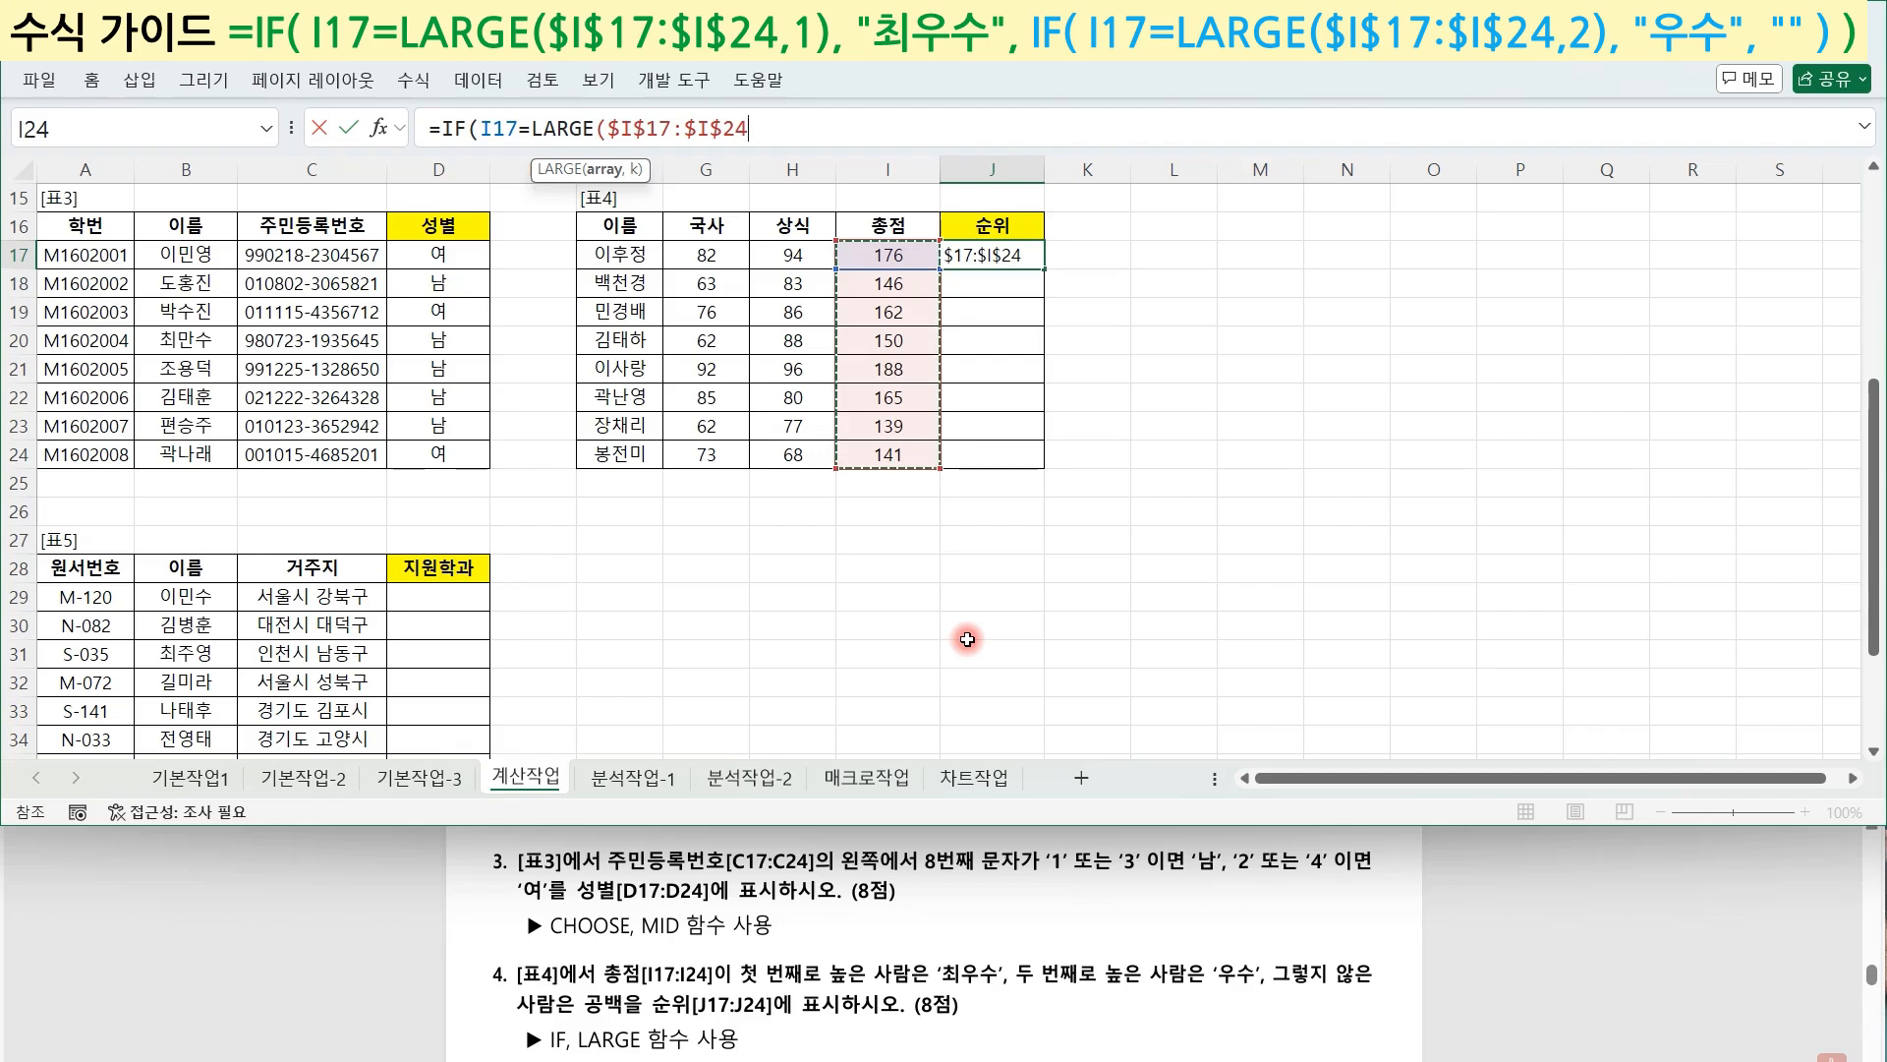
type(",")
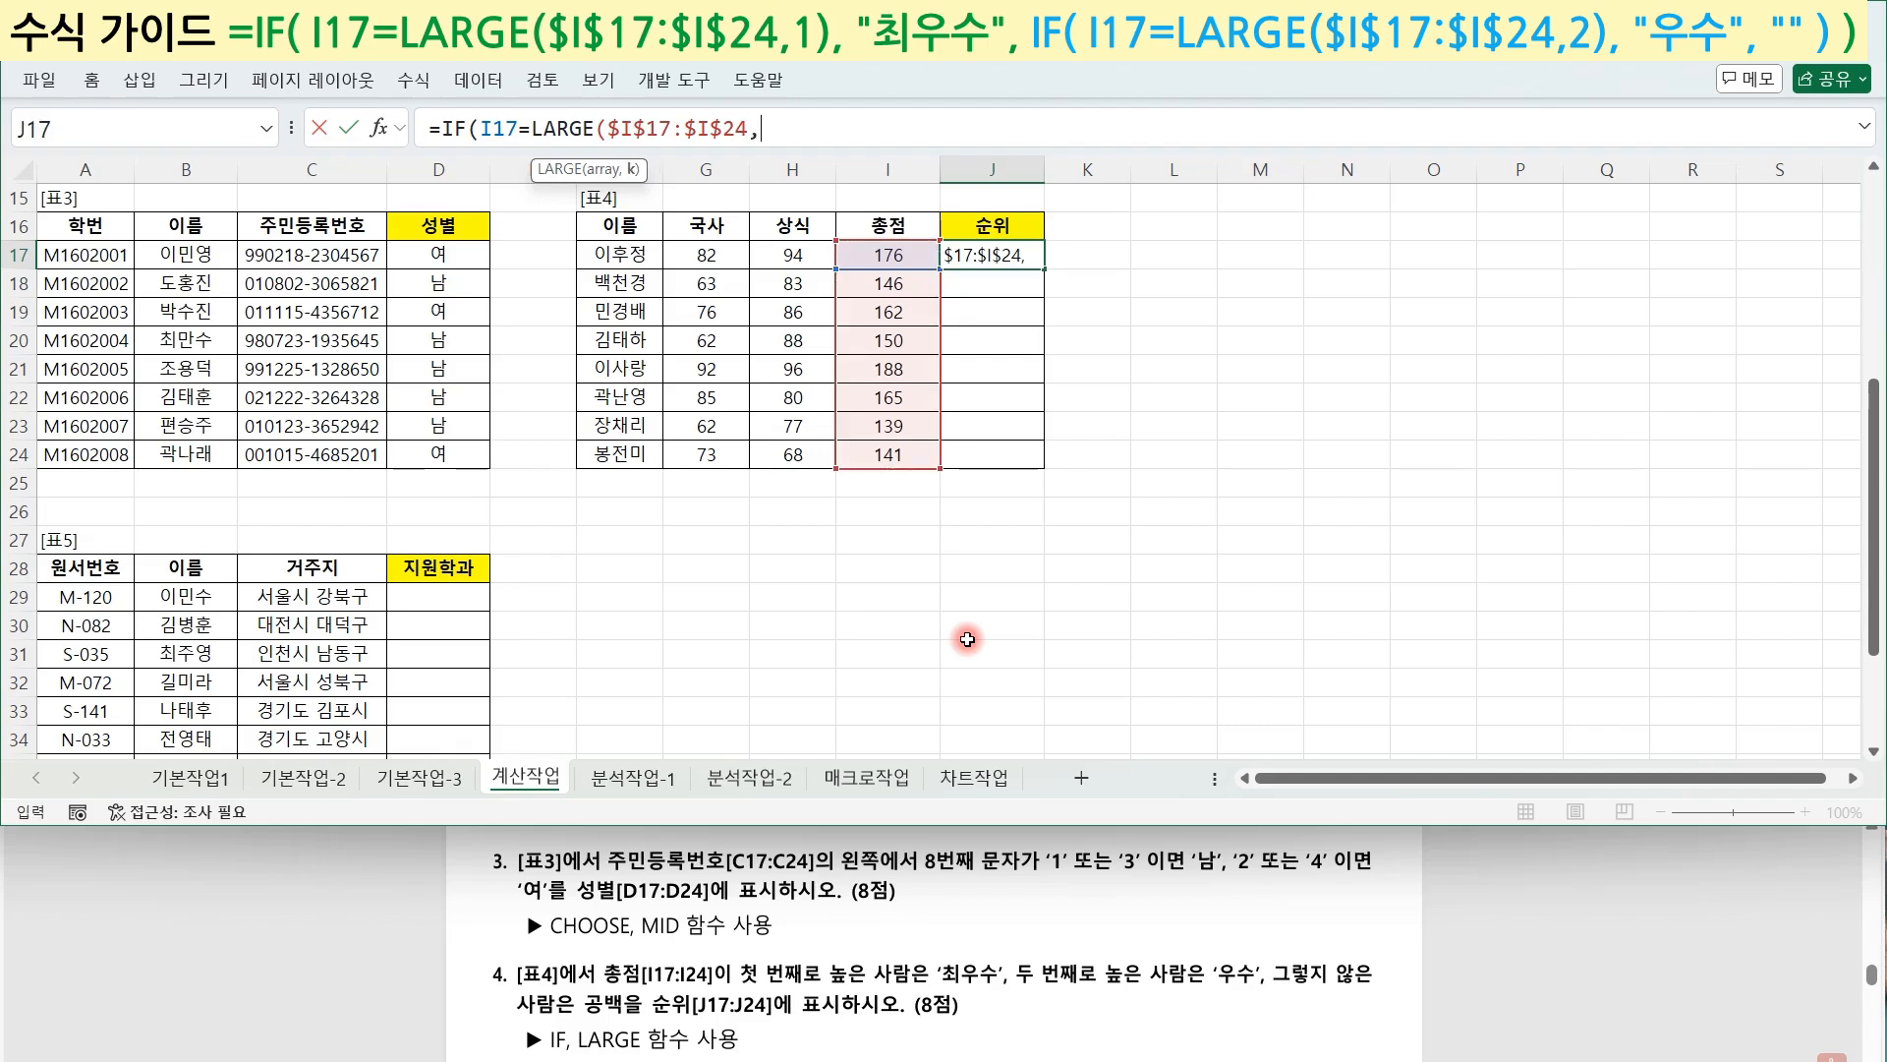
type("1)")
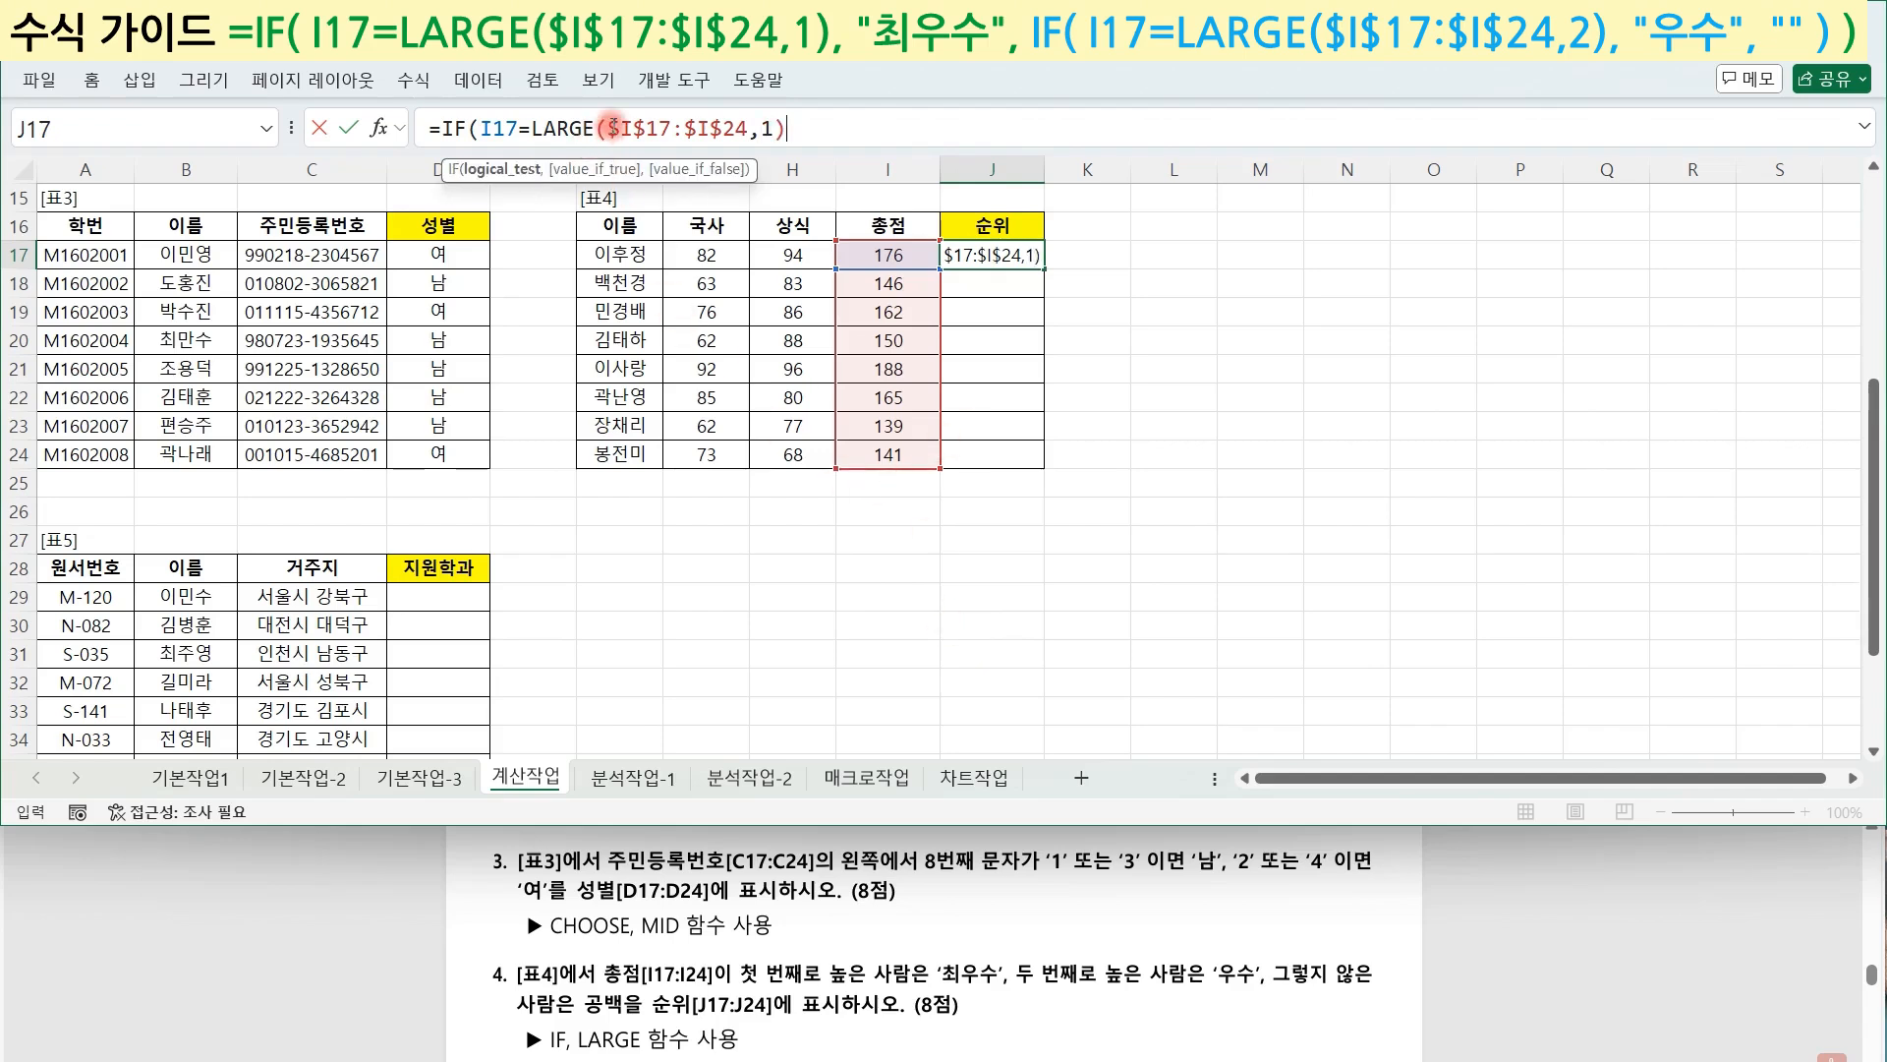
left_click_drag(607, 129, 777, 129)
left_click_drag(519, 129, 480, 128)
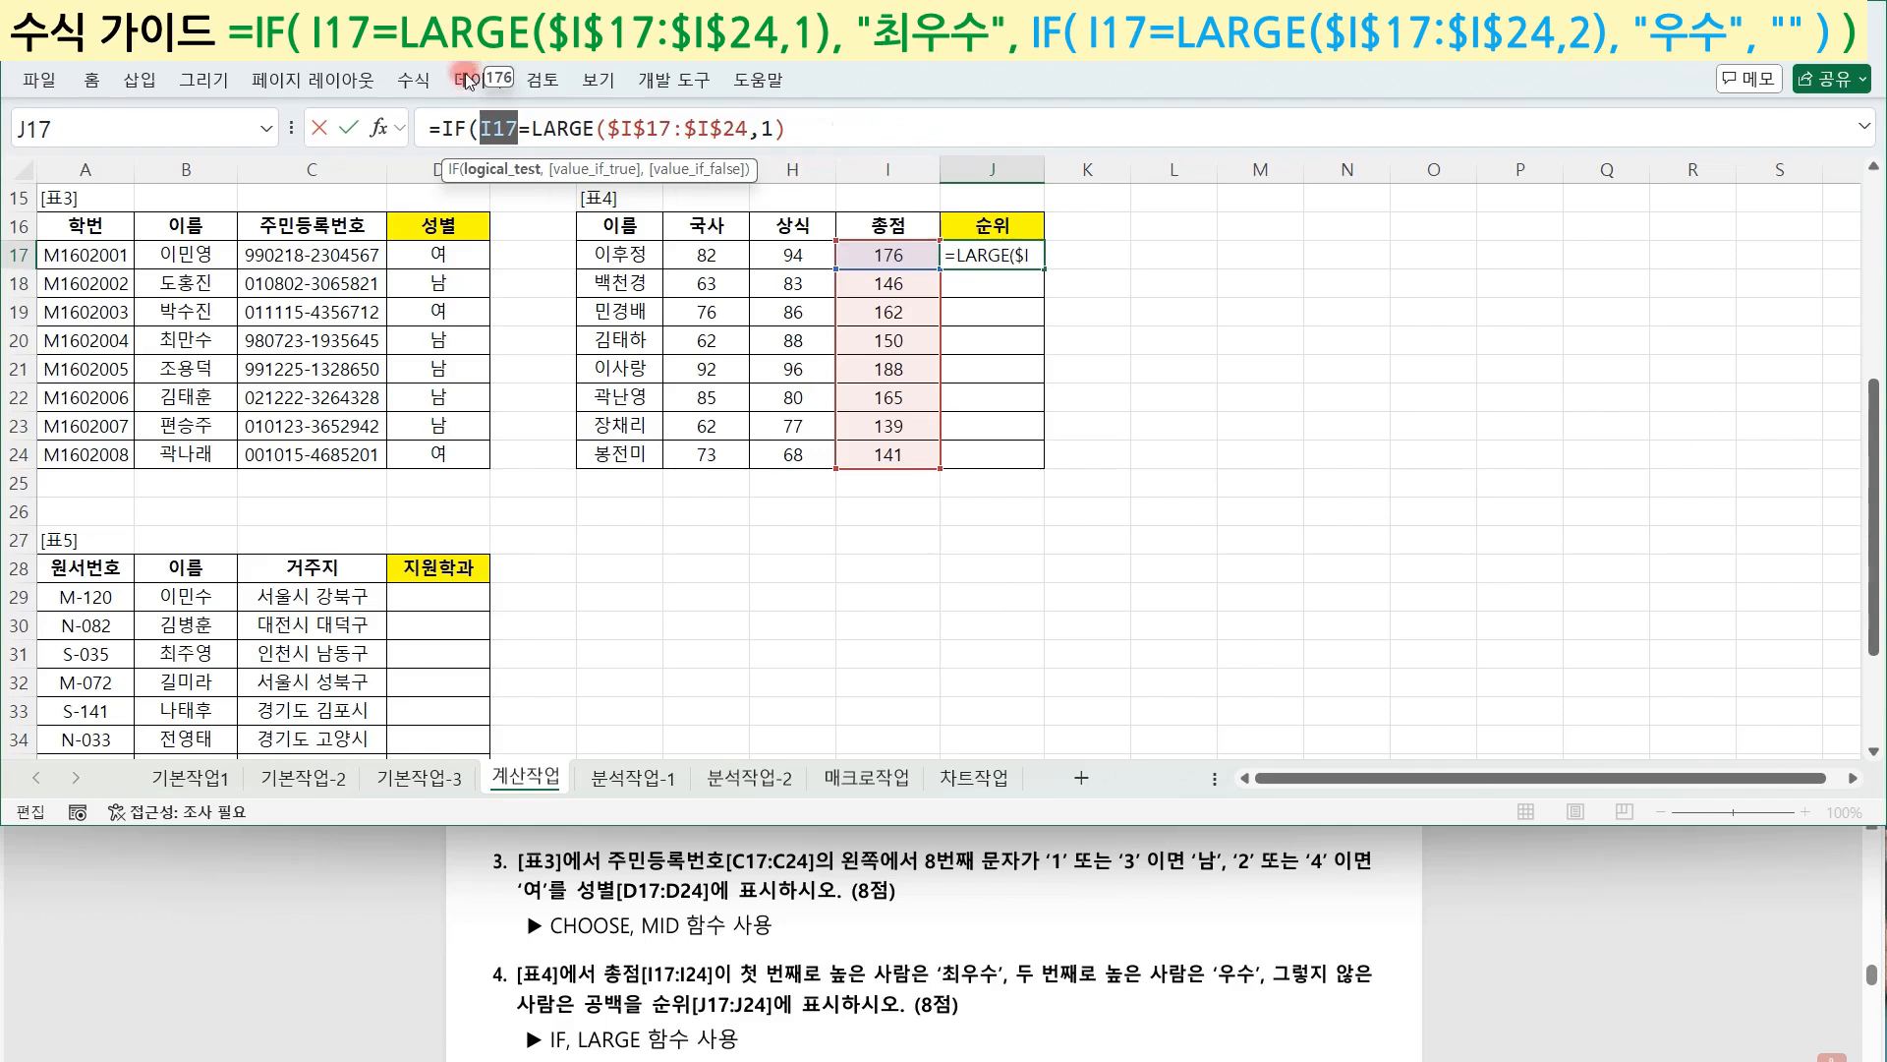
left_click(850, 130)
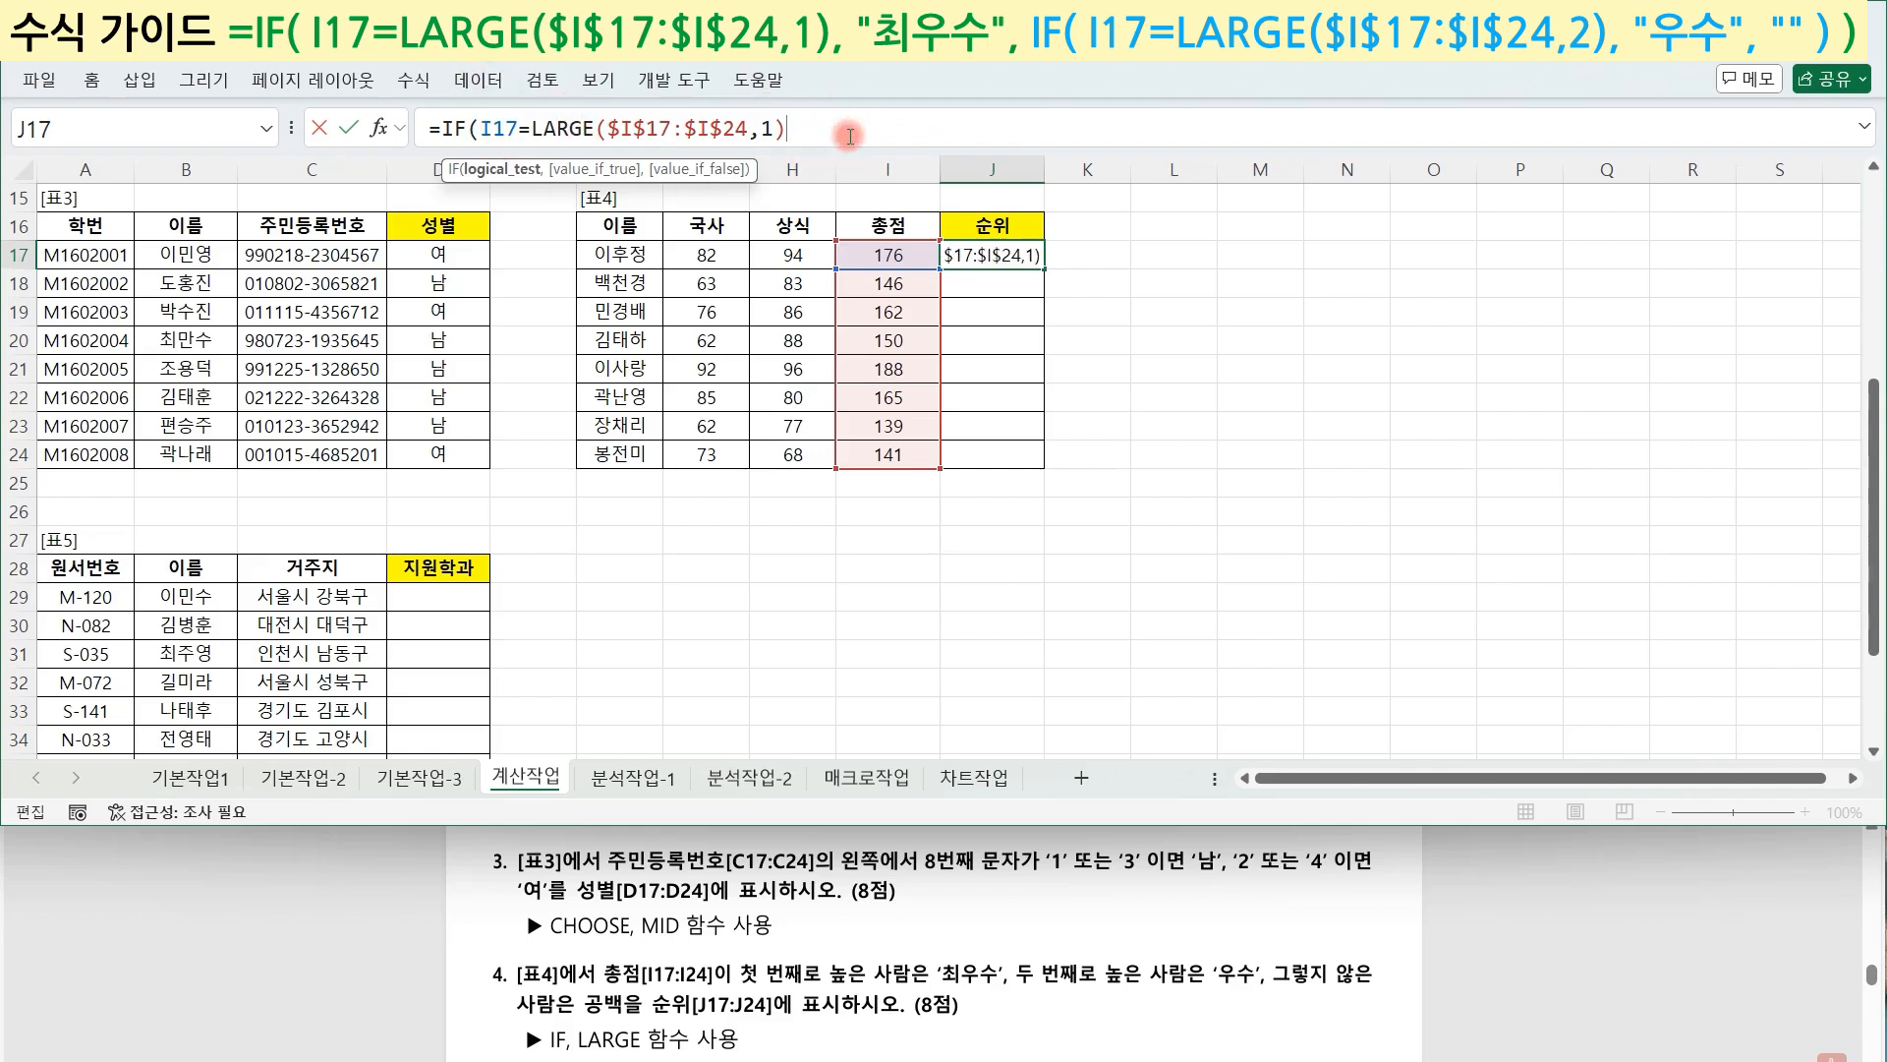
Set "최우수" as the IF function's value when the test is true.
type(",\"")
type("최우")
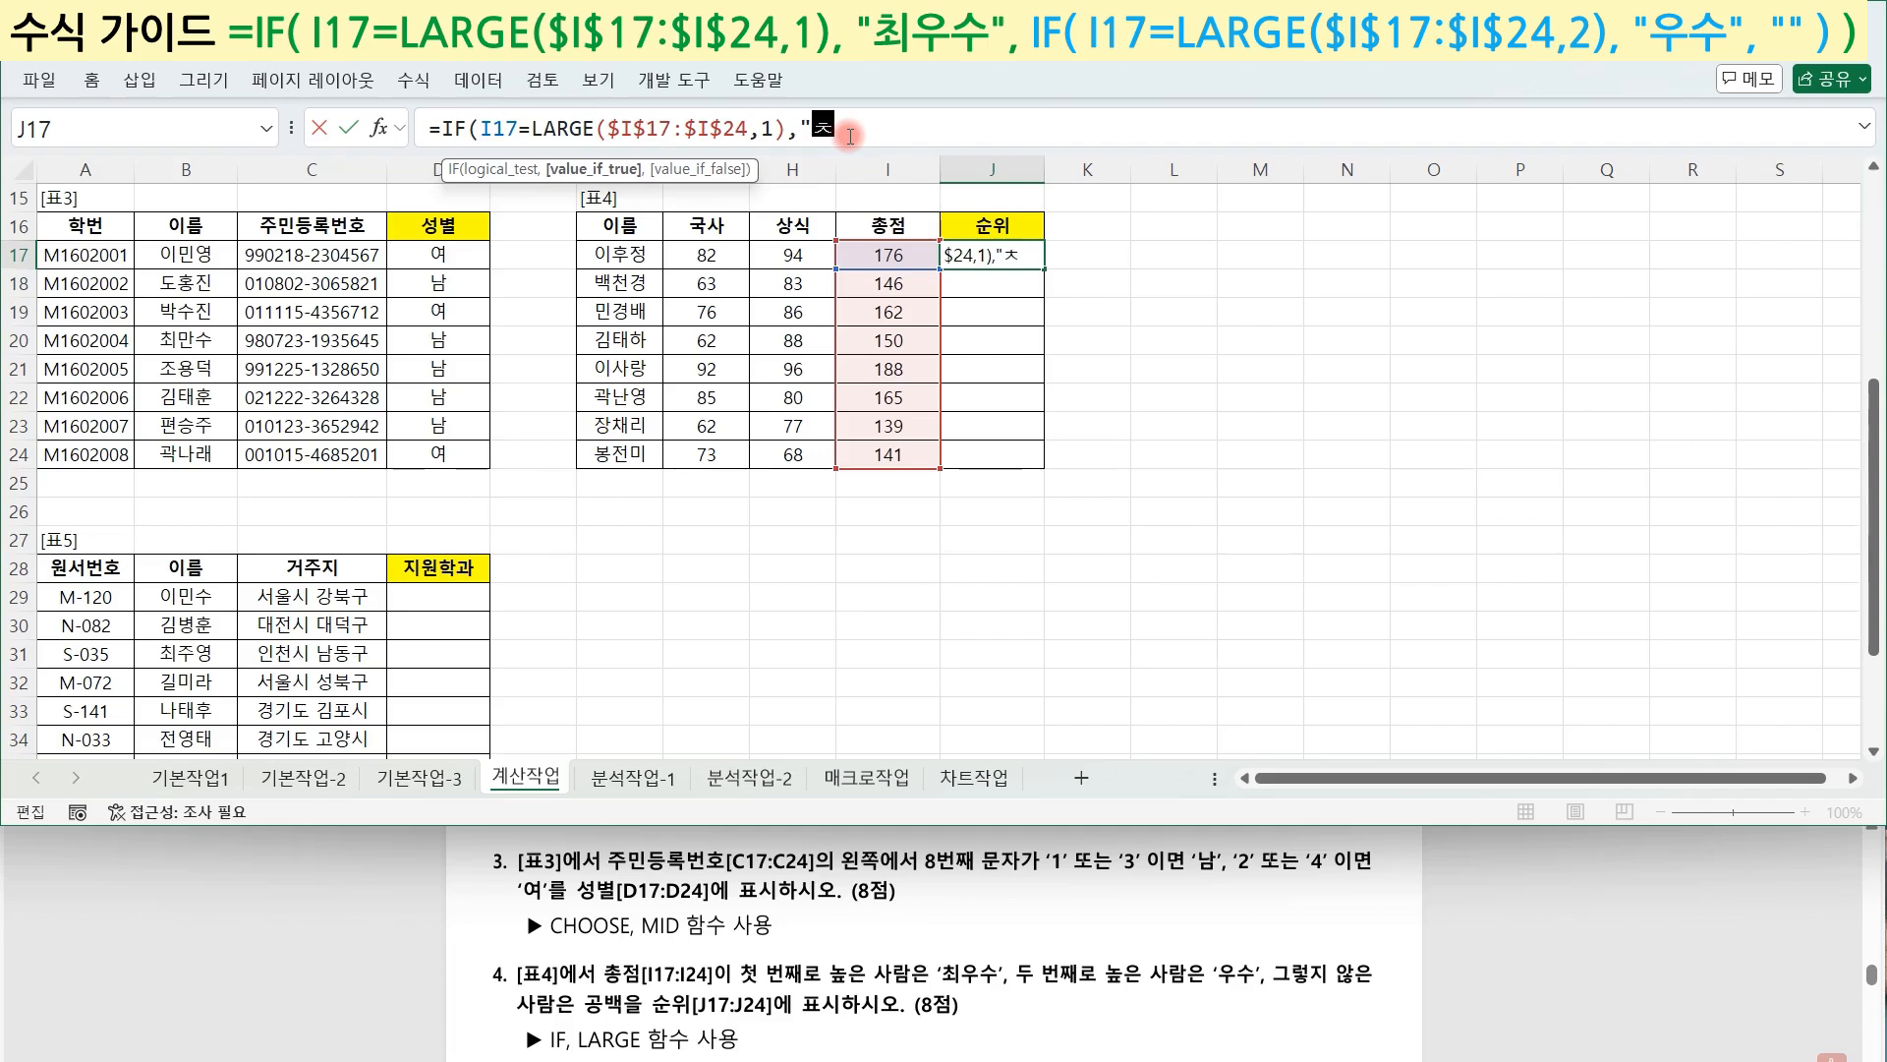
type("수\",")
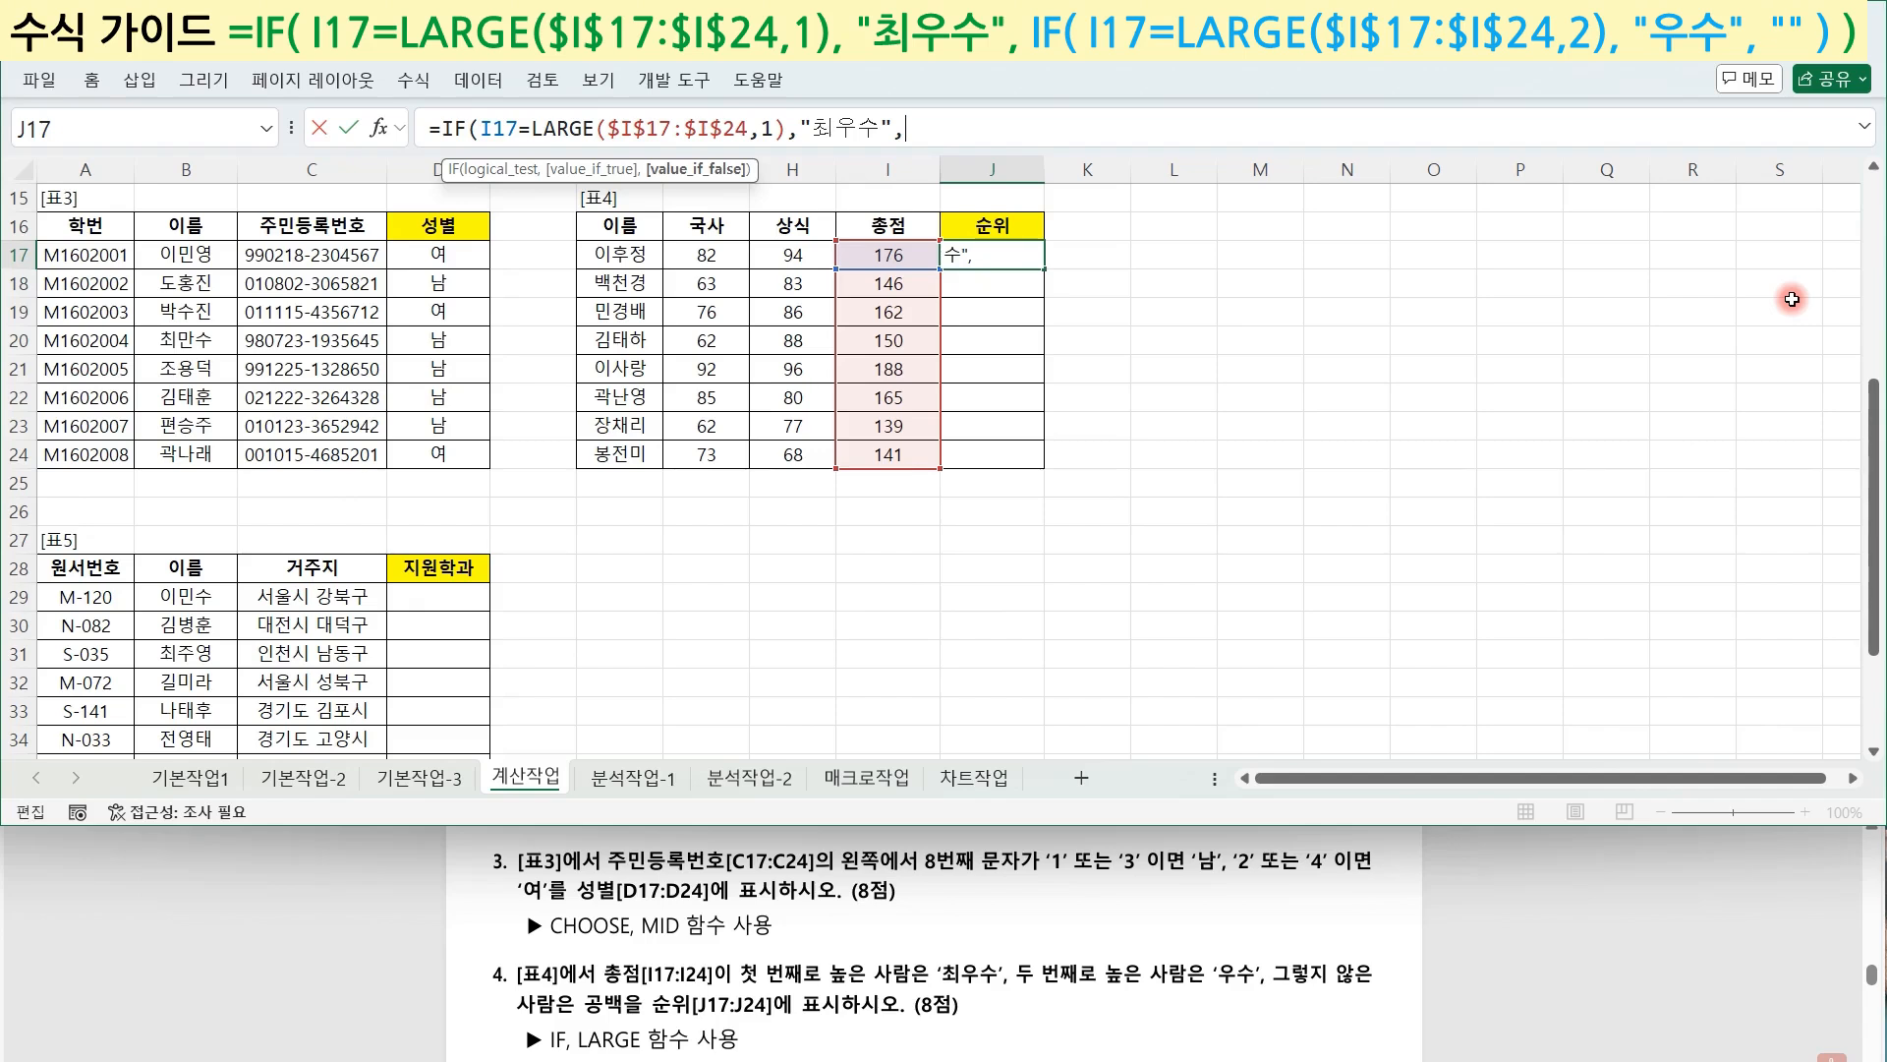
Nest a second IF as the false value, testing whether I17 equals another LARGE function.
type("IF(")
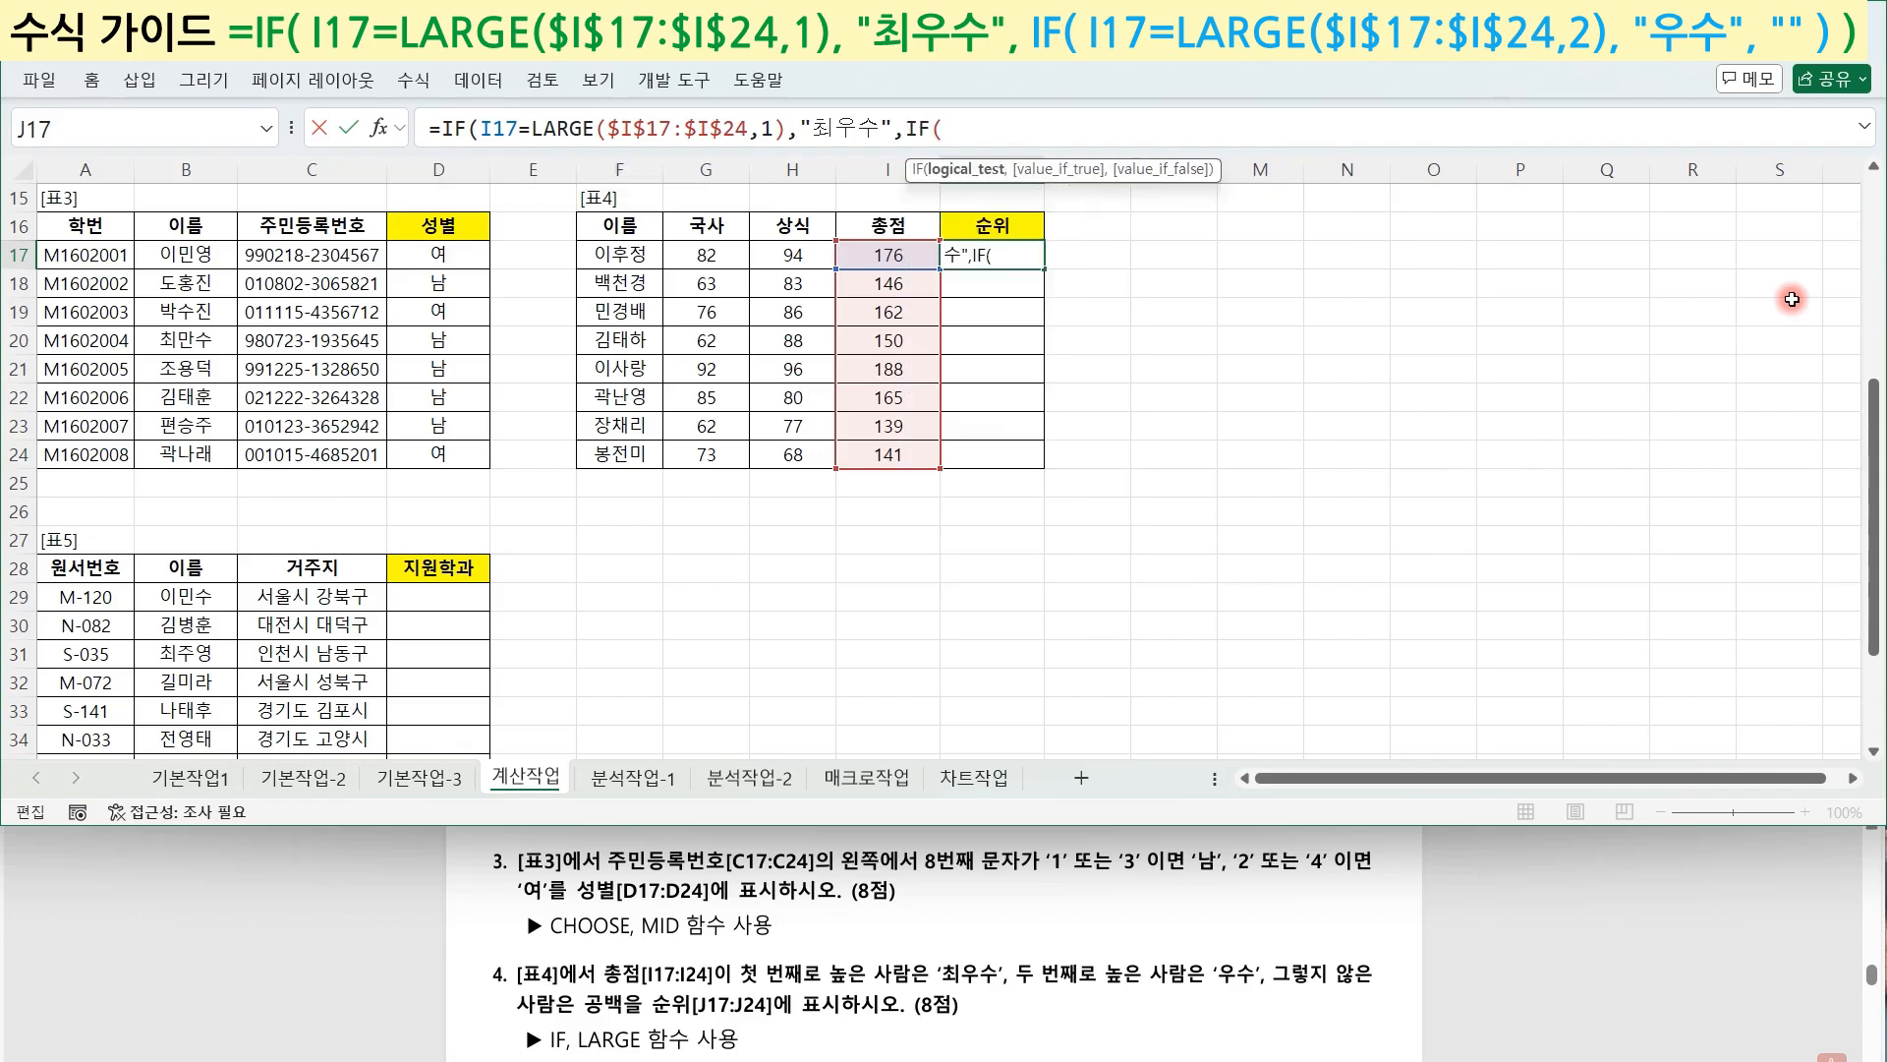
left_click(895, 257)
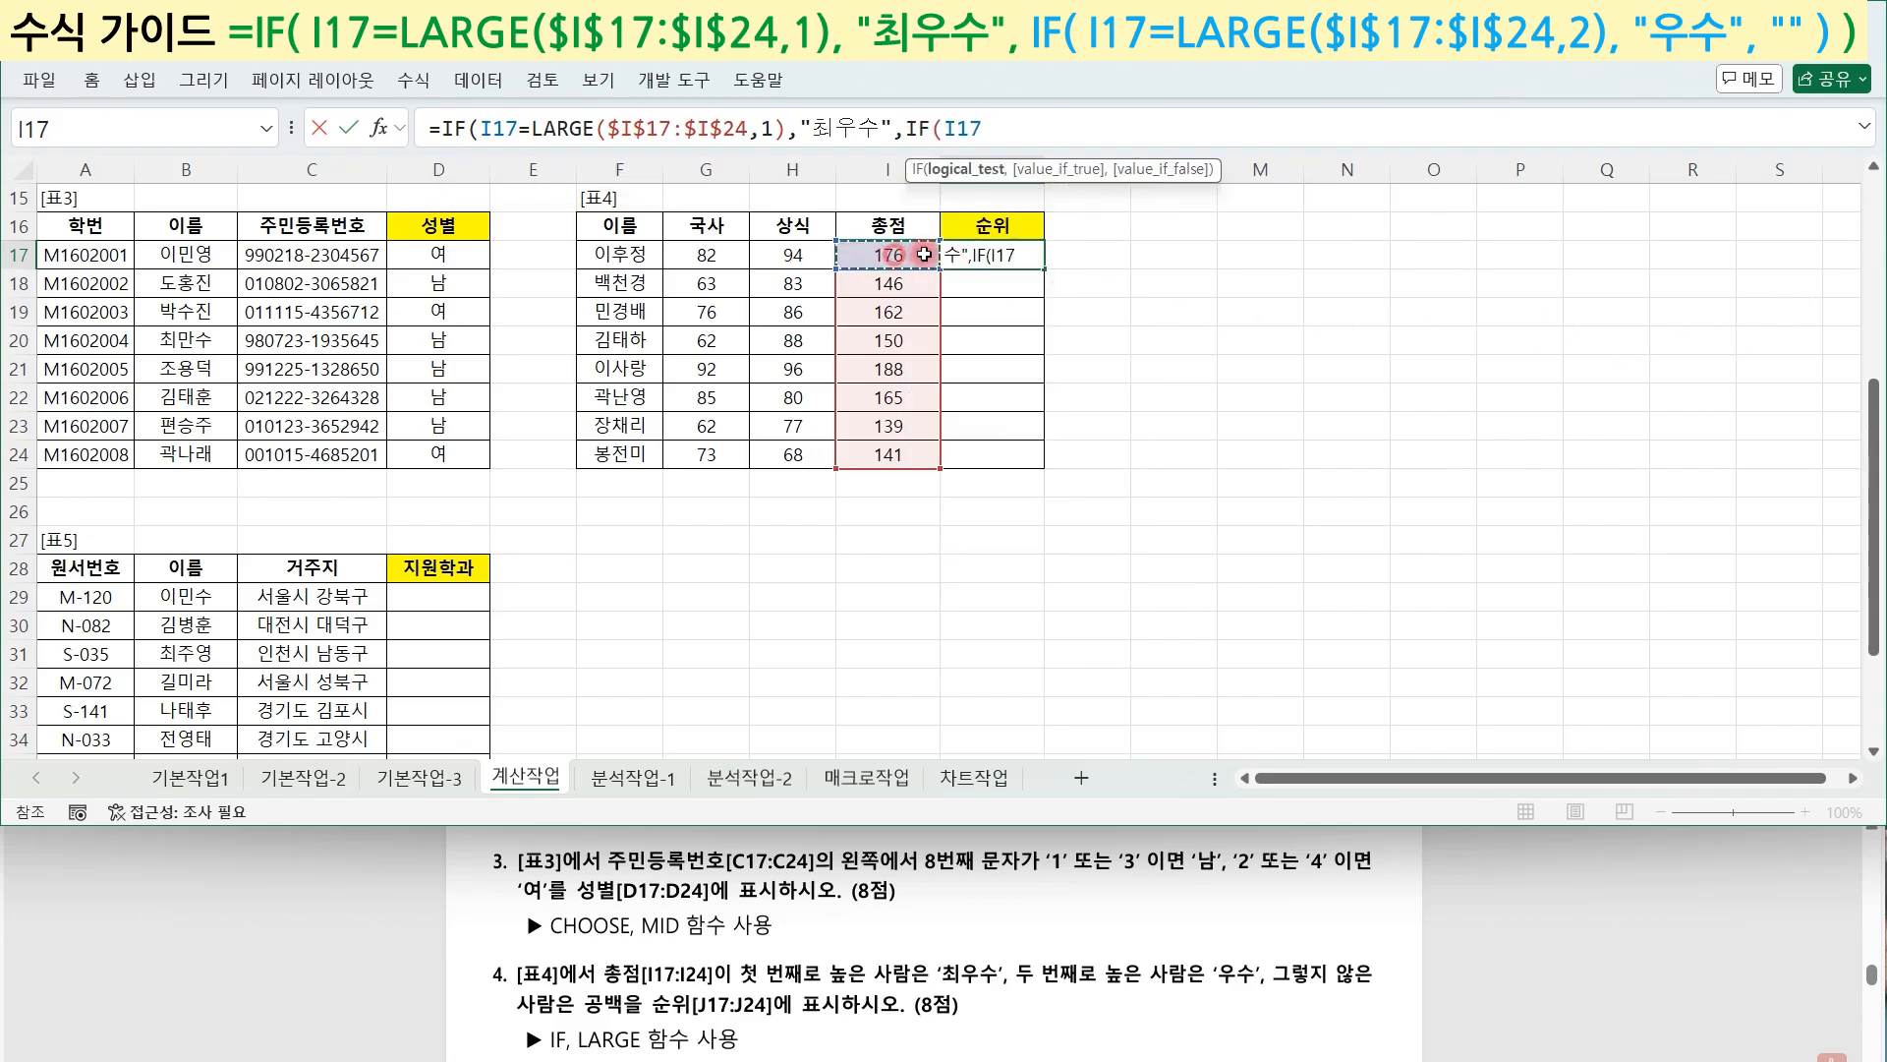
type("=")
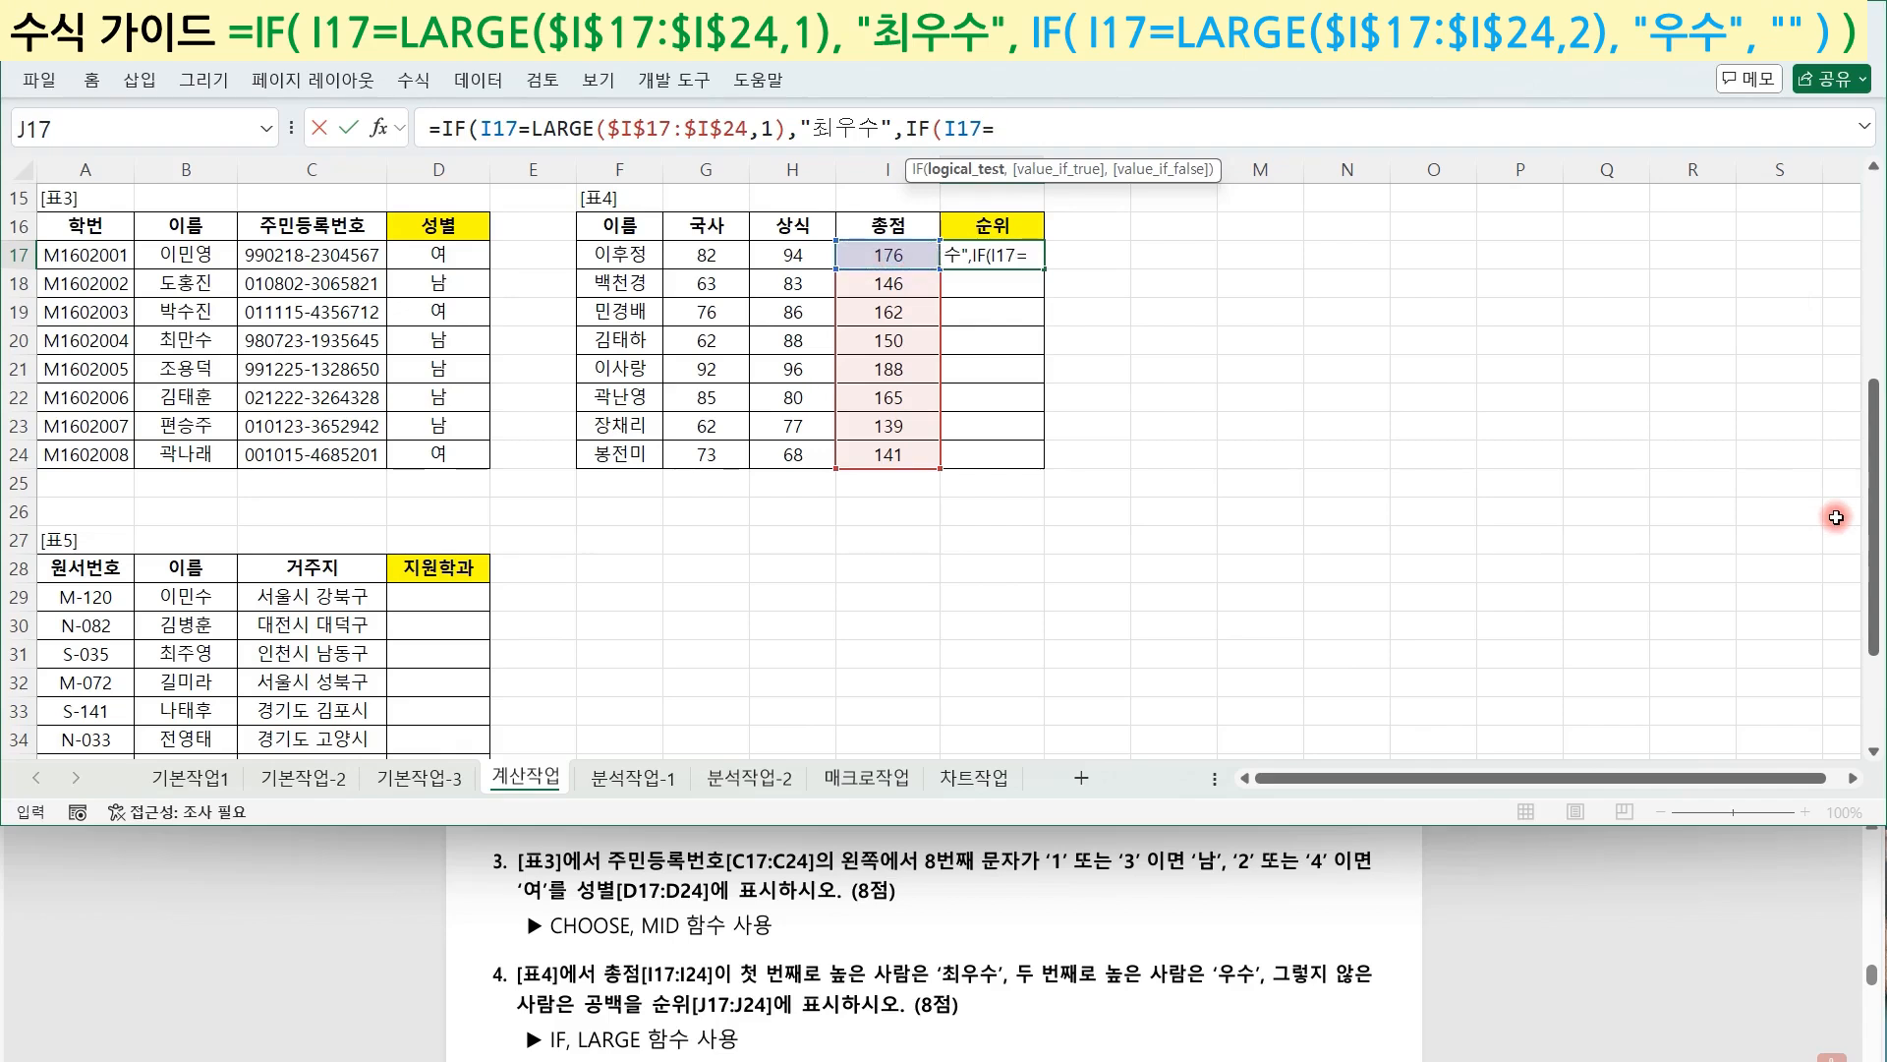
type("la")
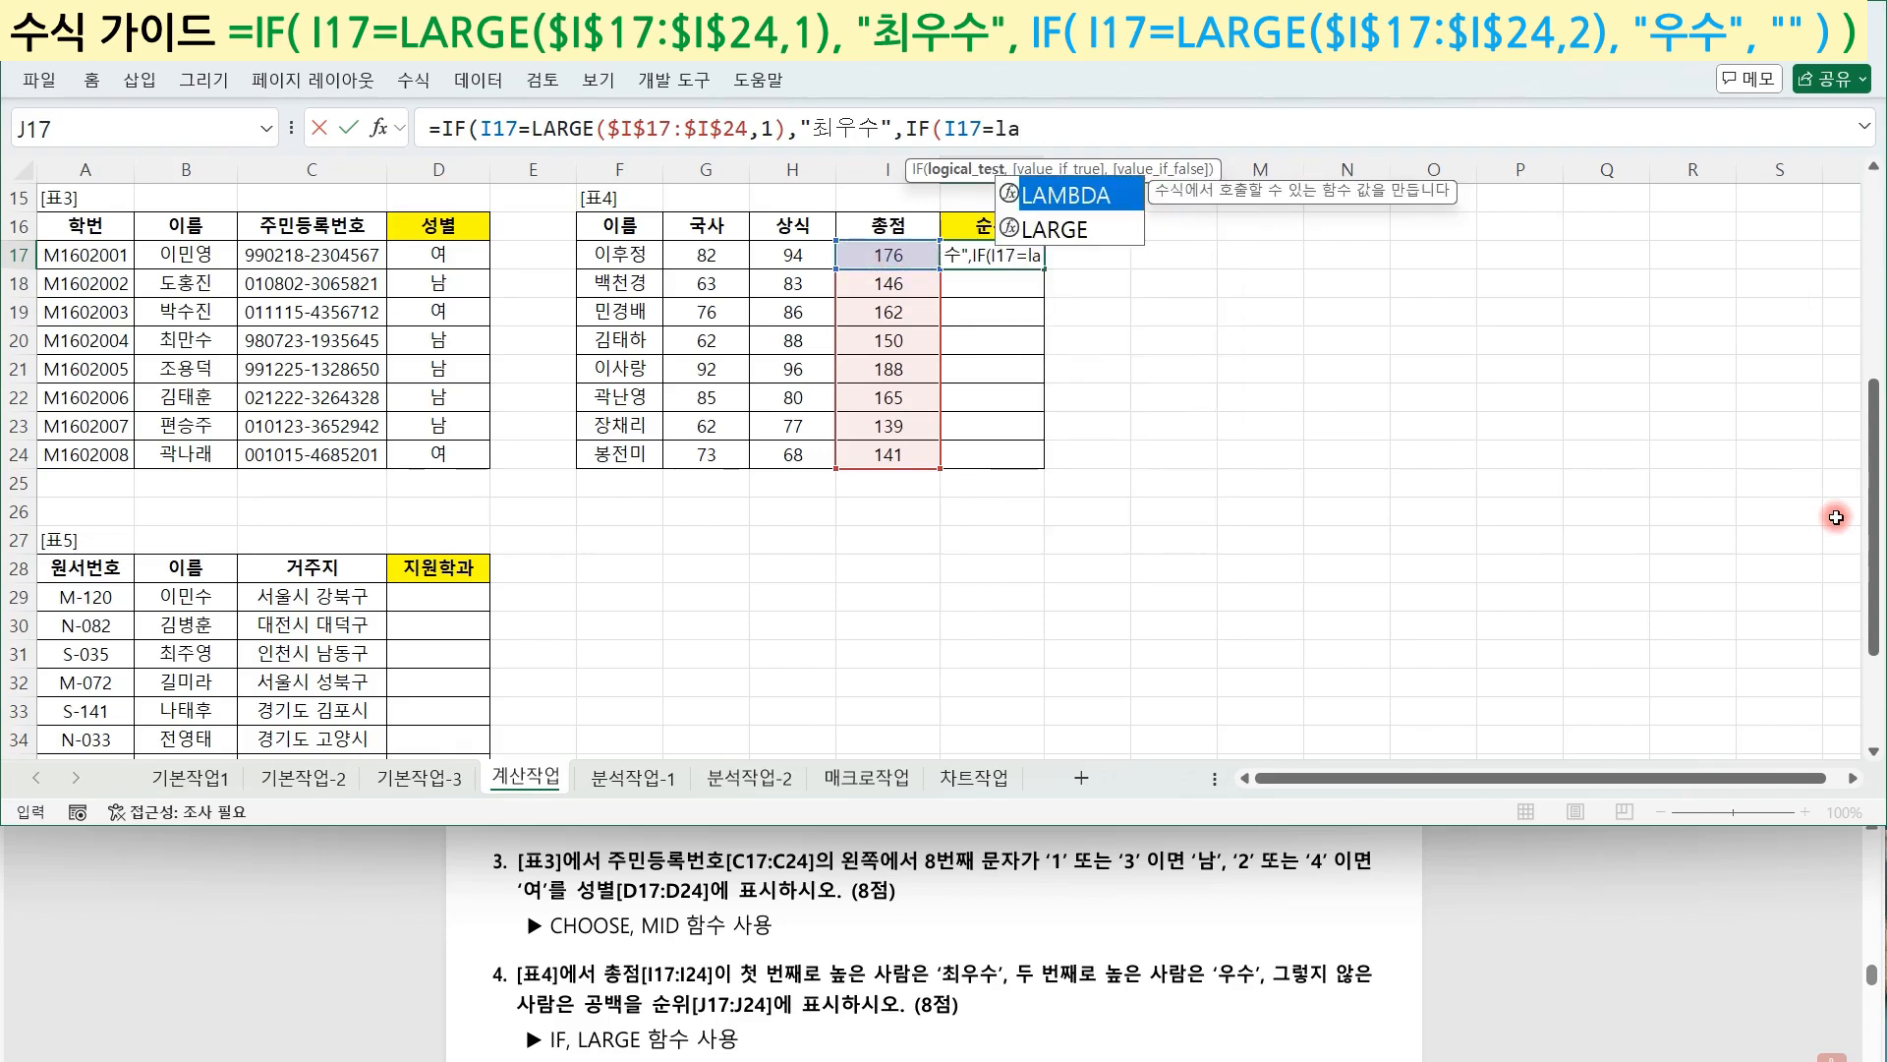
key("Down")
key("Tab")
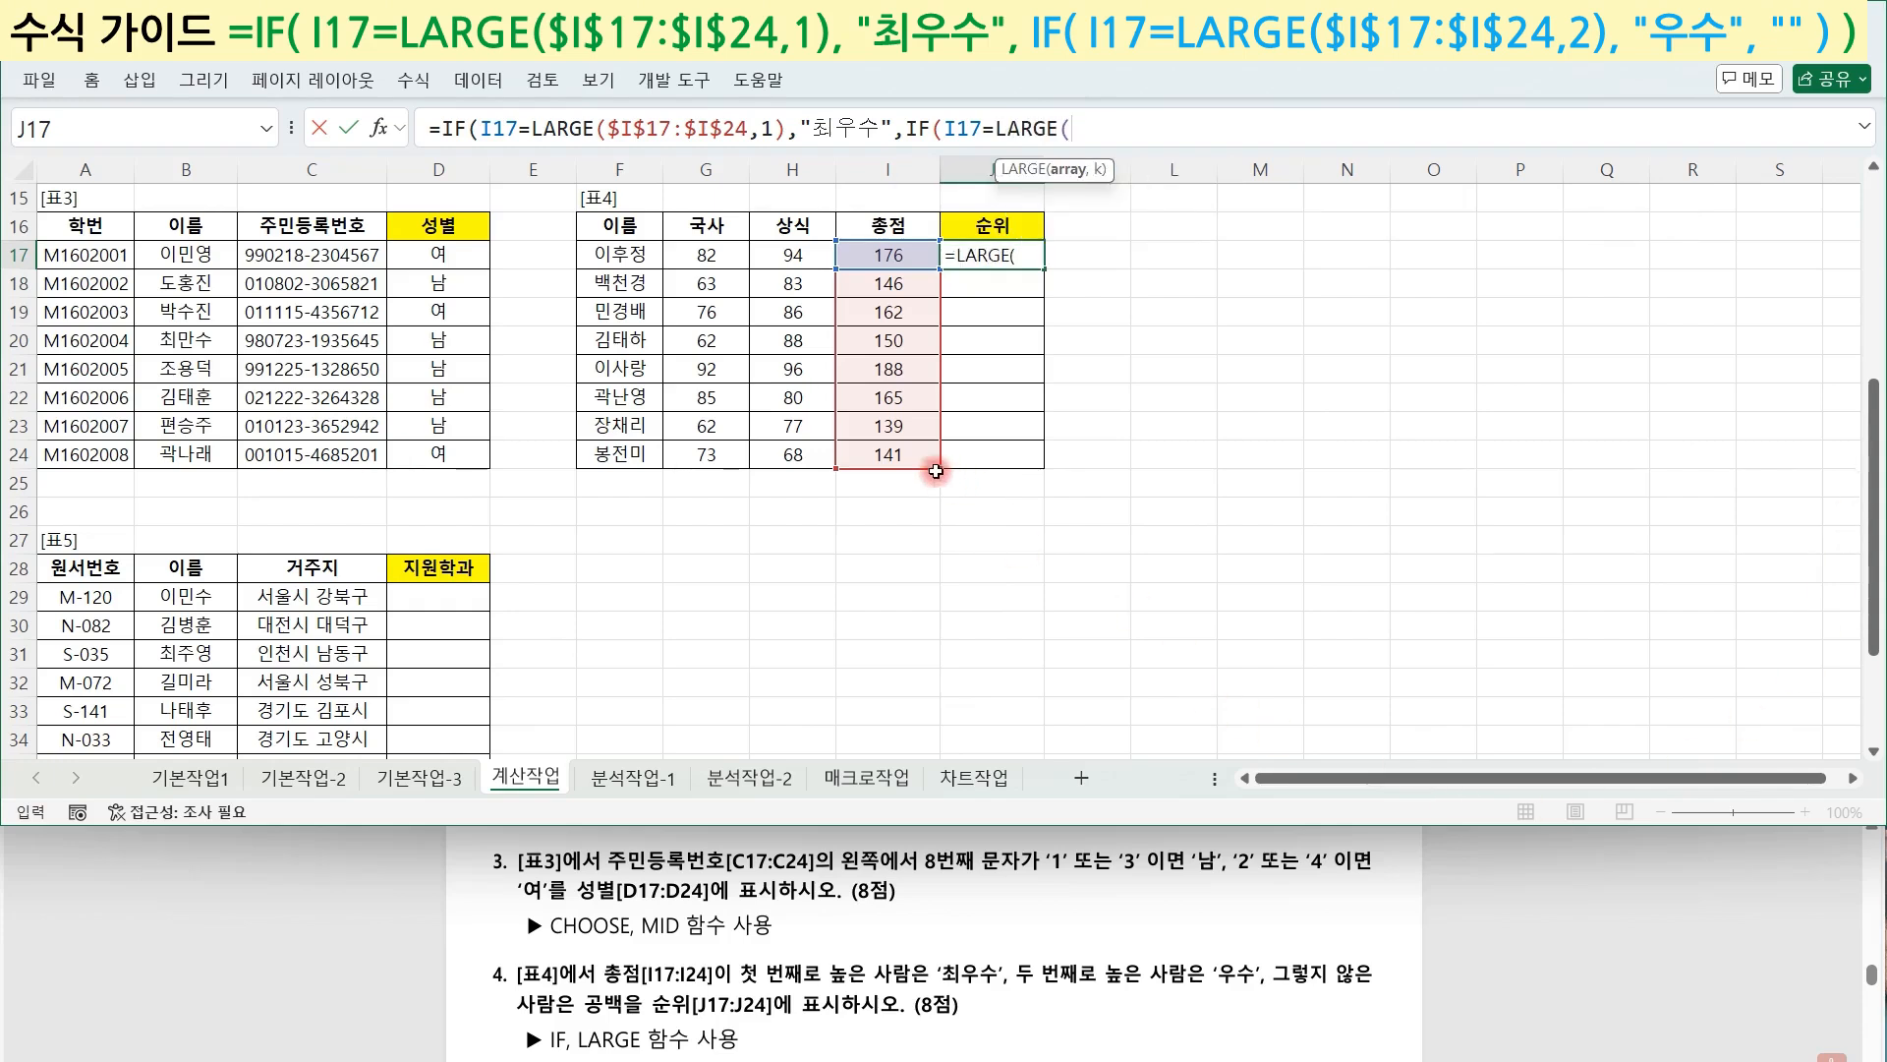
Complete the nested LARGE with the absolute range $I$17:$I$24 and a k of 2.
left_click_drag(929, 457, 909, 250)
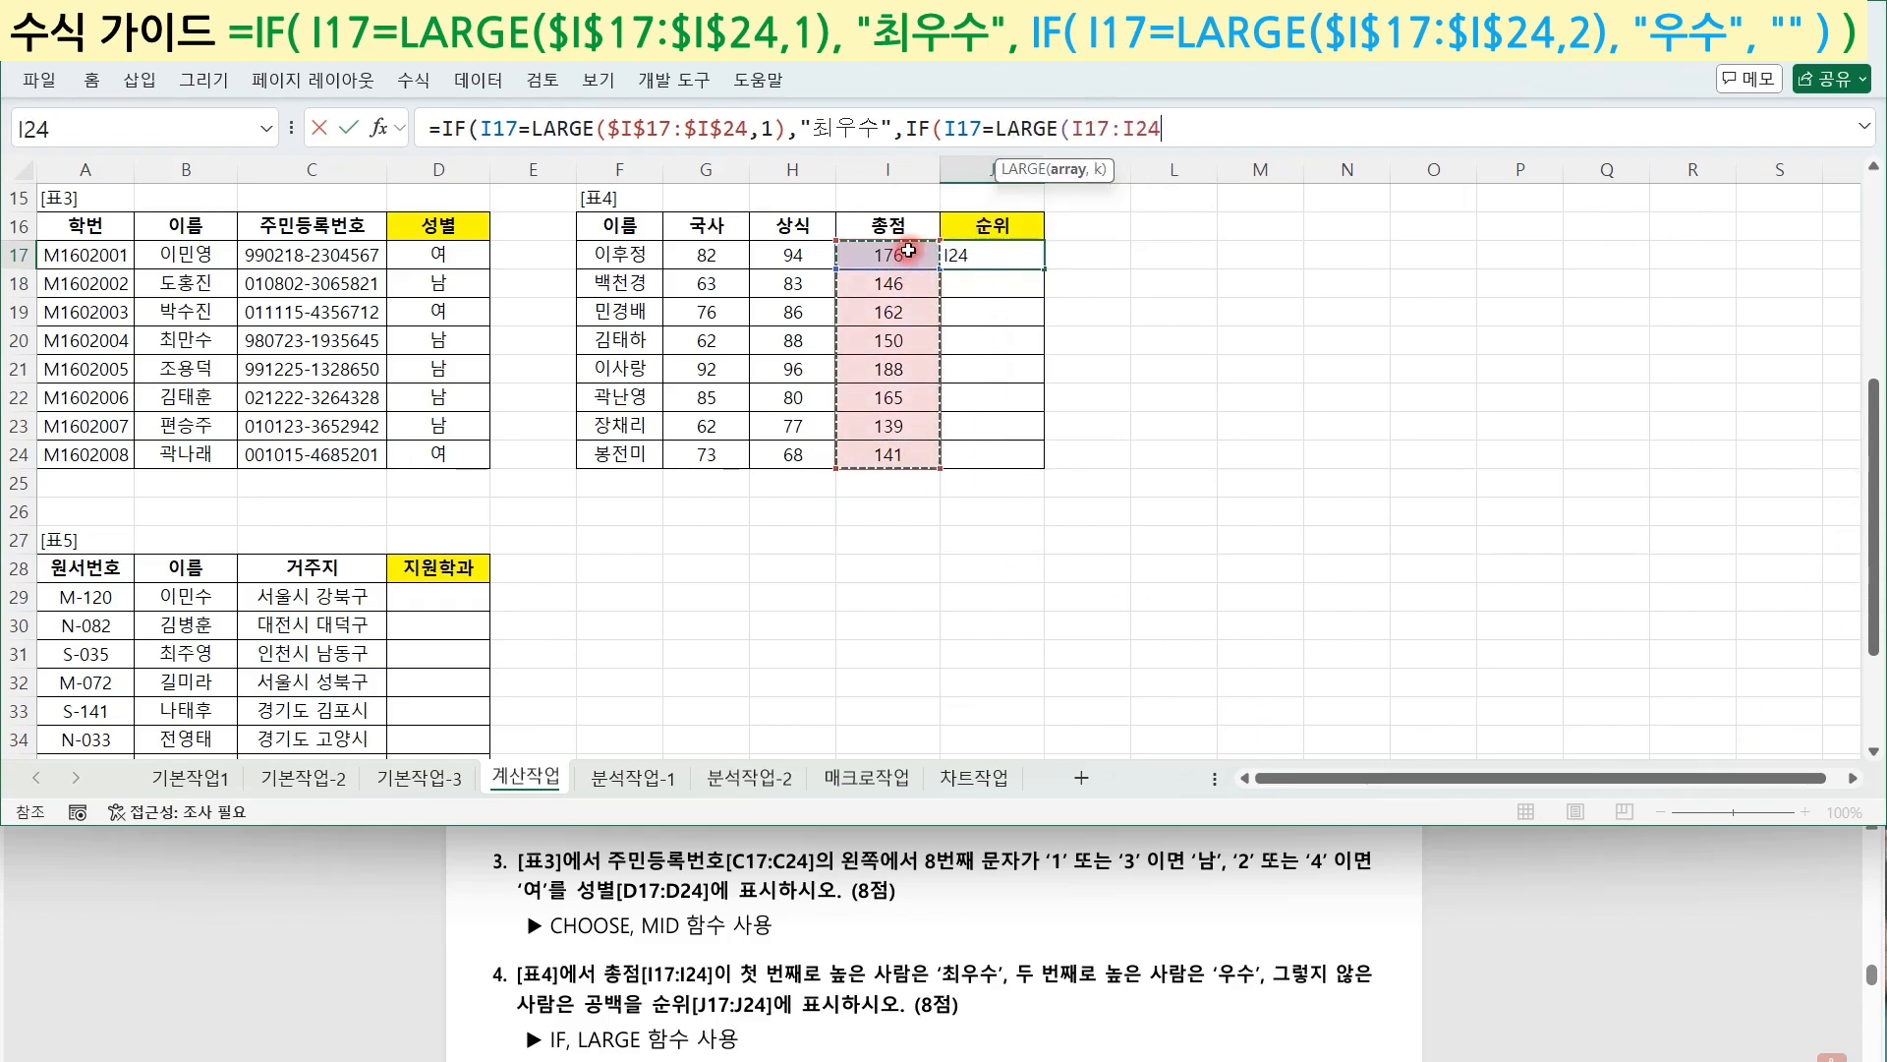
key("F4")
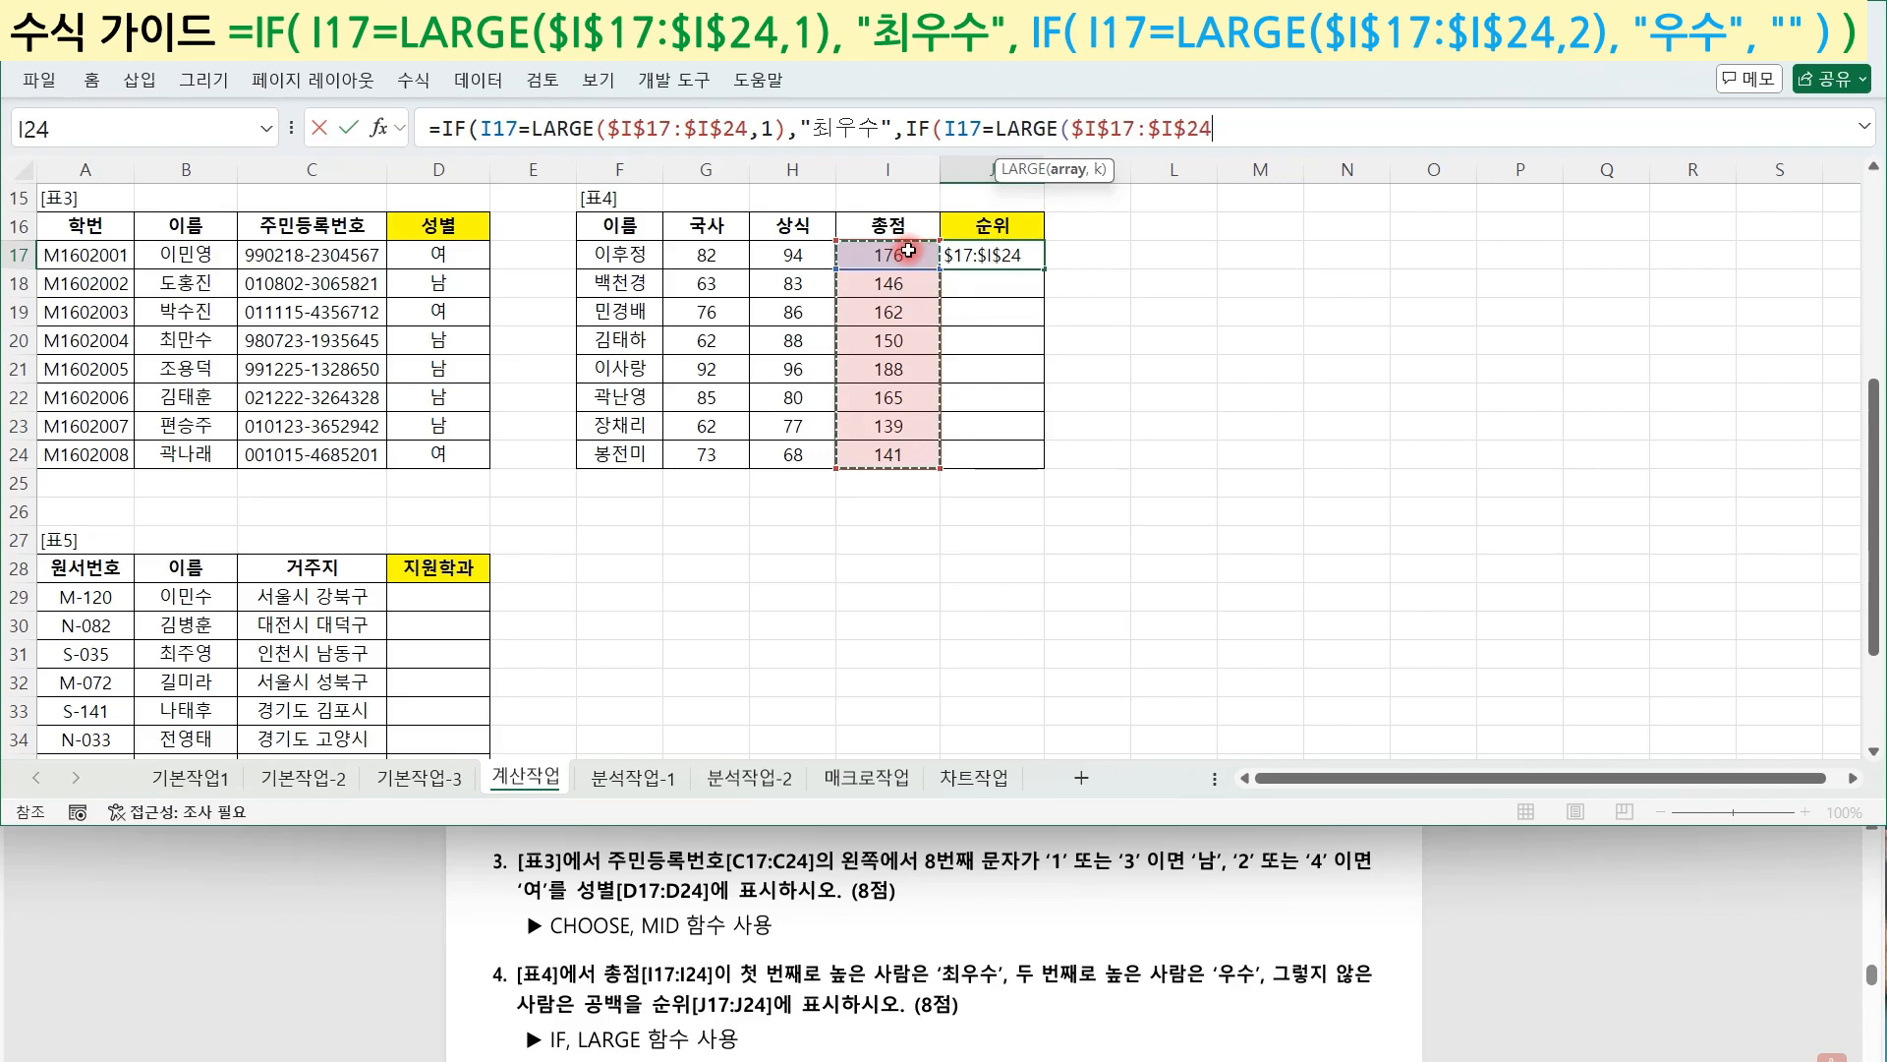
type(",2")
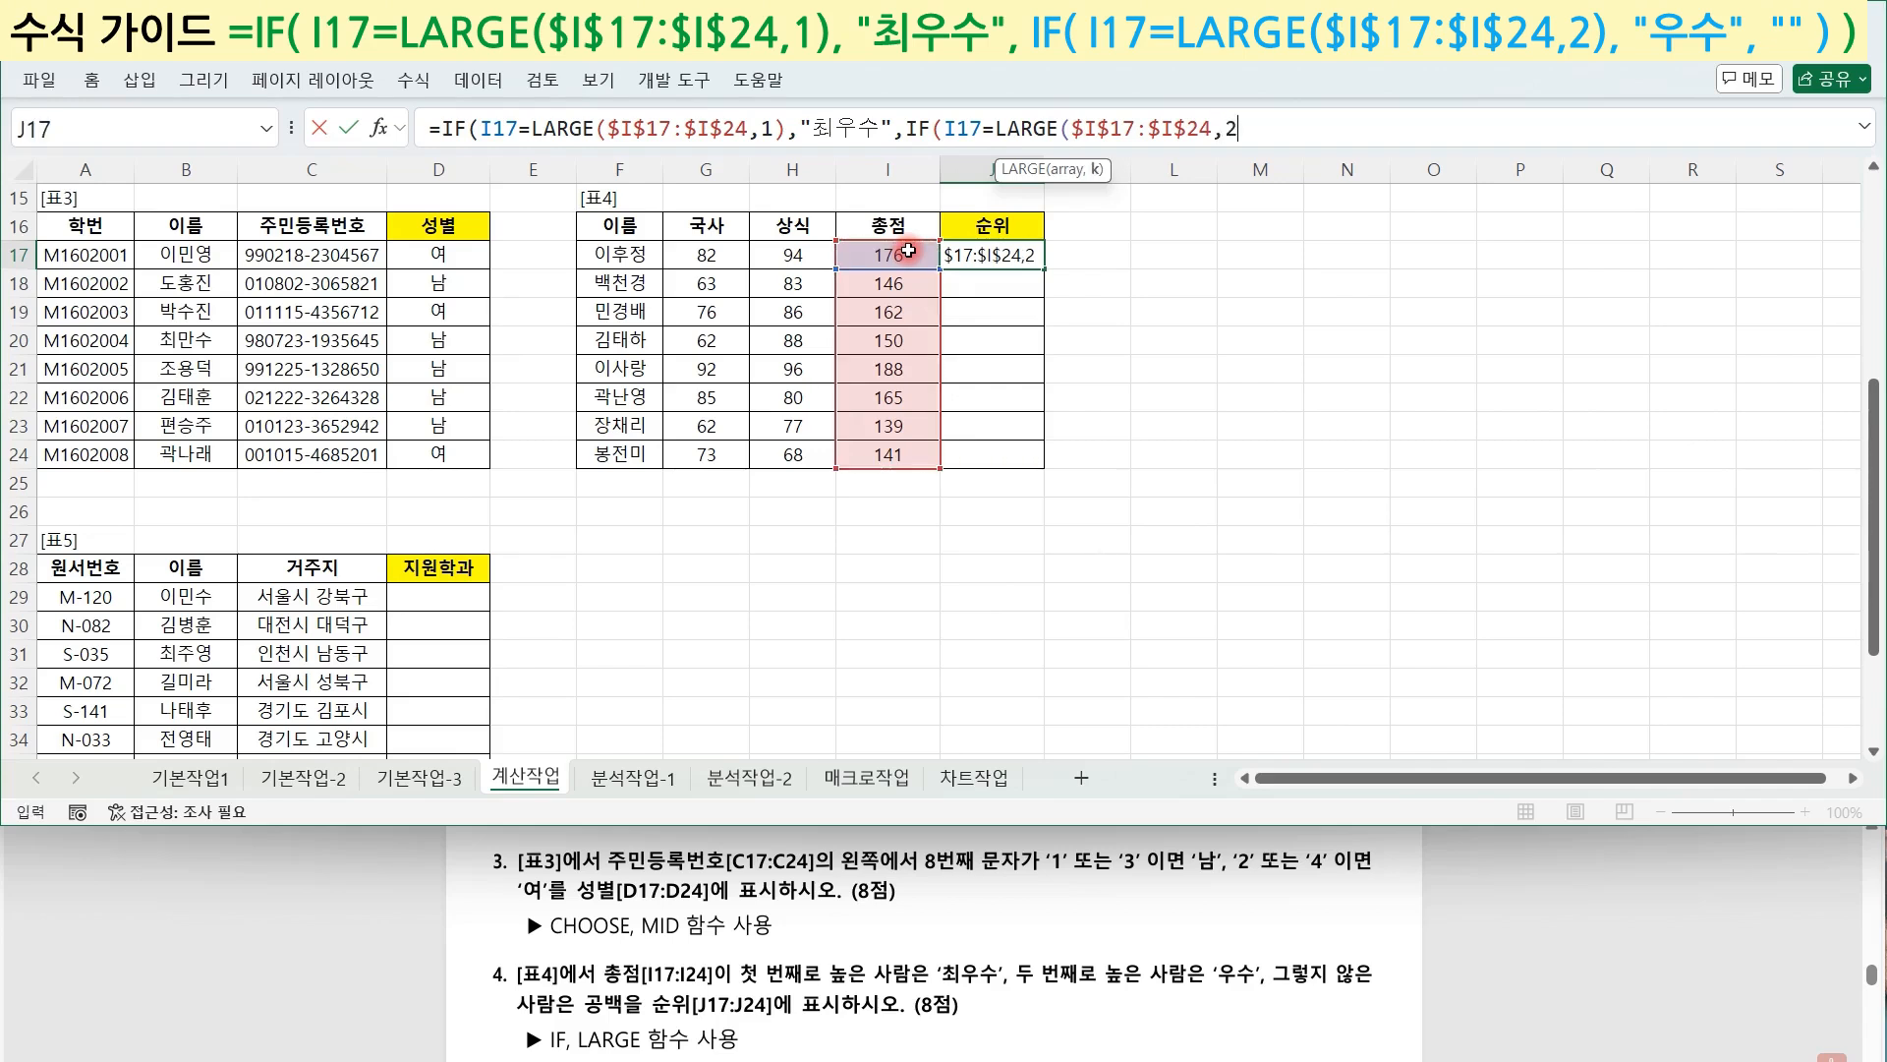
type(")")
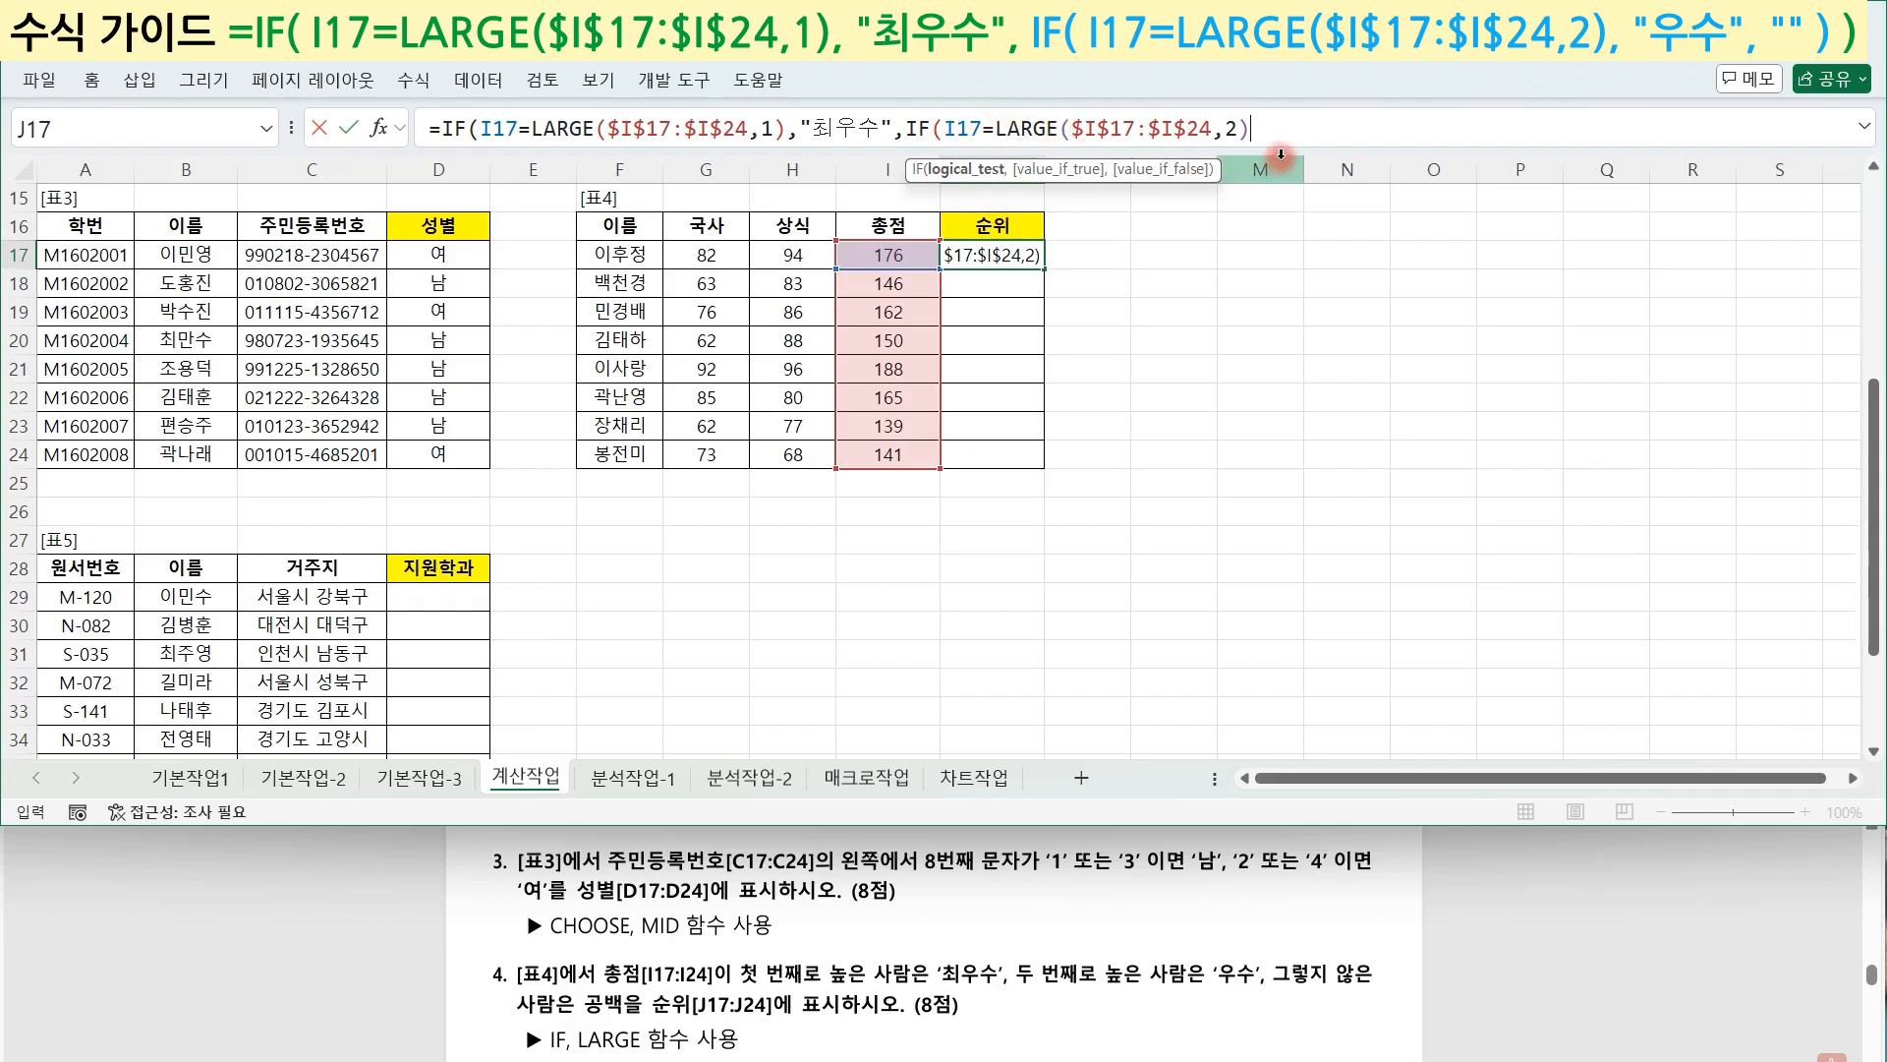
Finish the nested IF with "우수" and "" as its results, and fill the formula from J17 down through J24.
type(",\"")
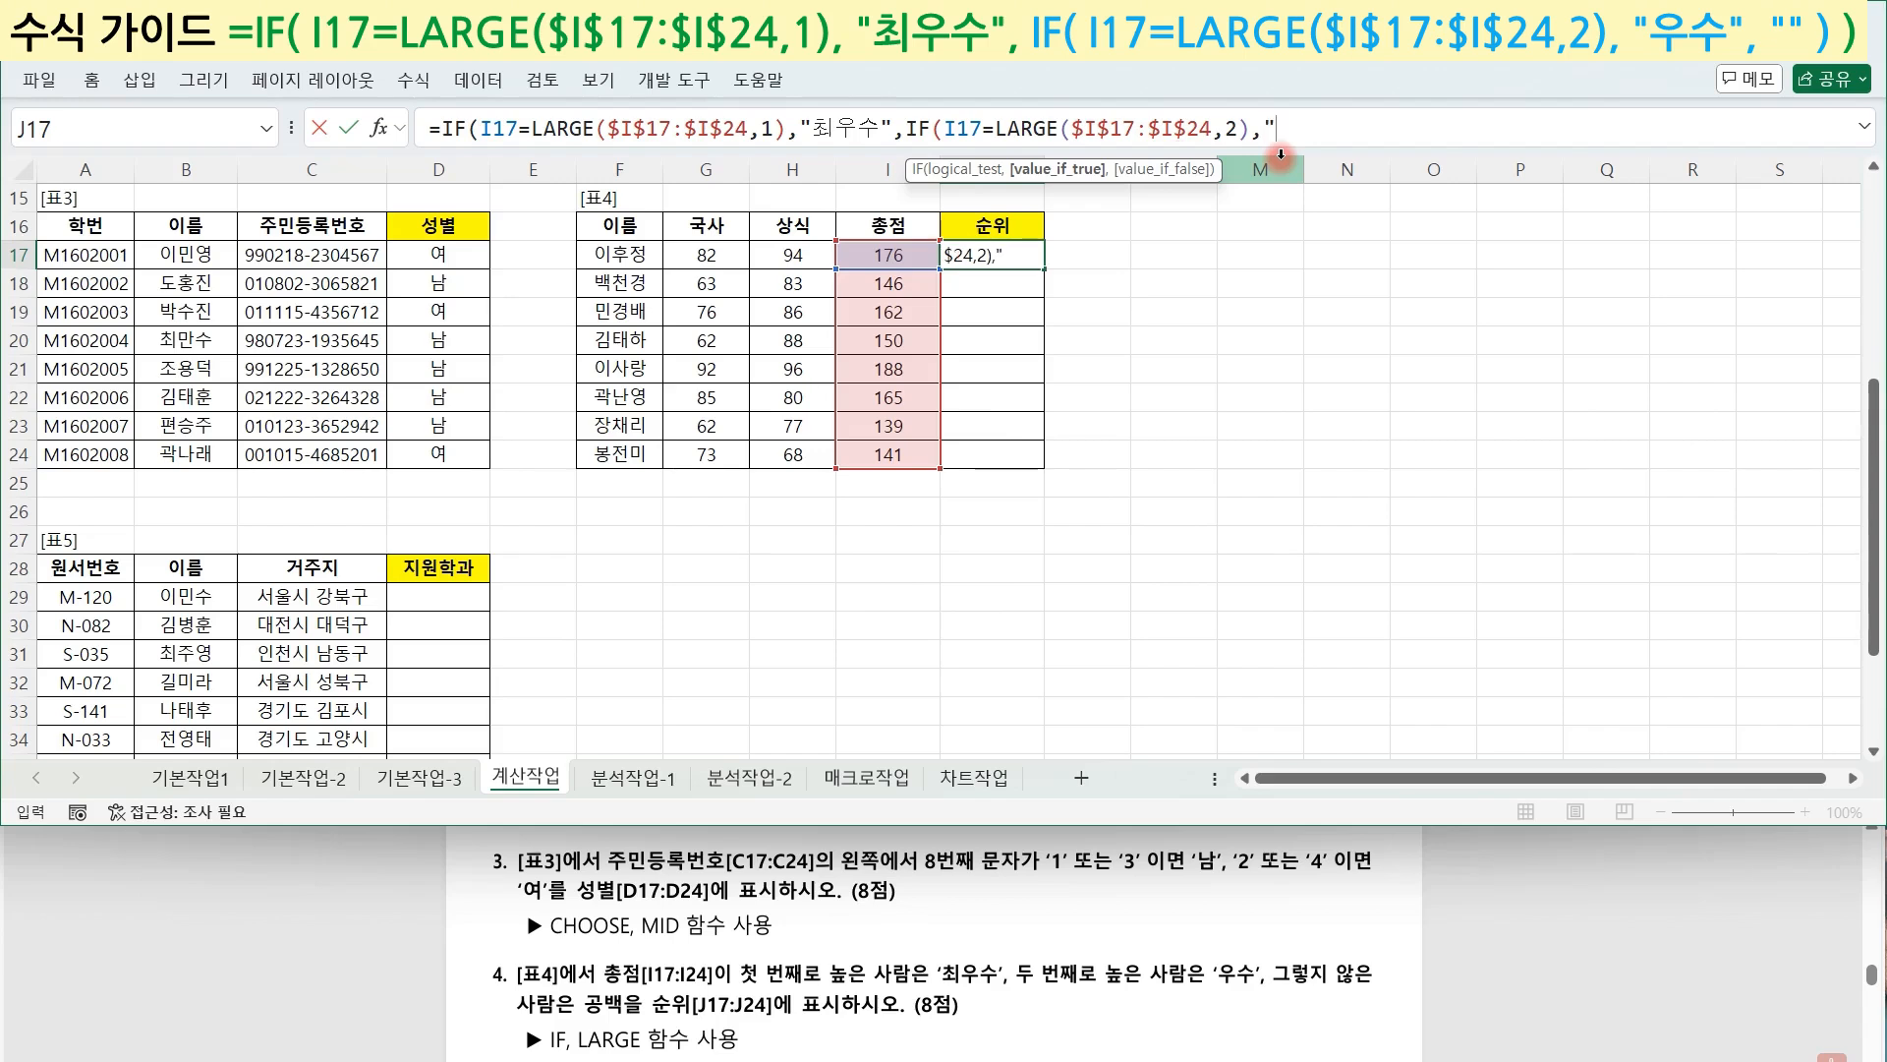
type("우수\"")
type(",")
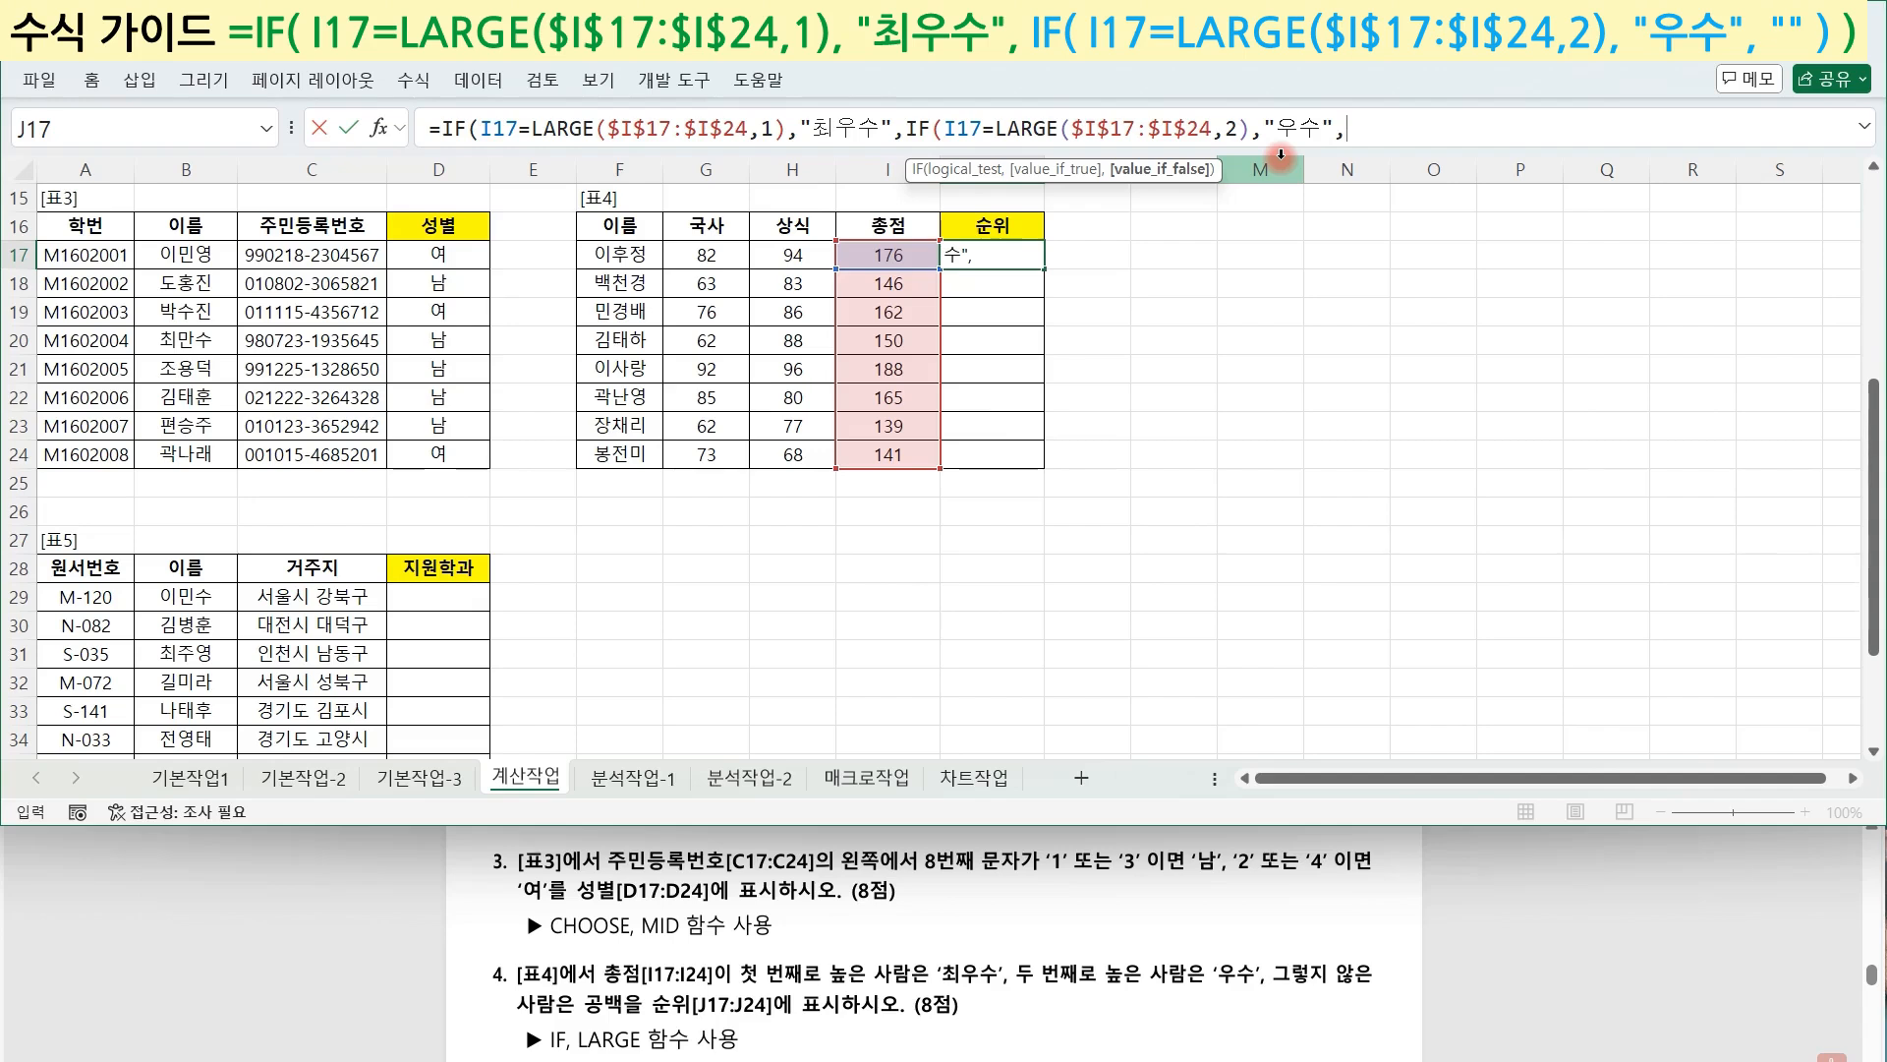
type("\"\"")
type("))")
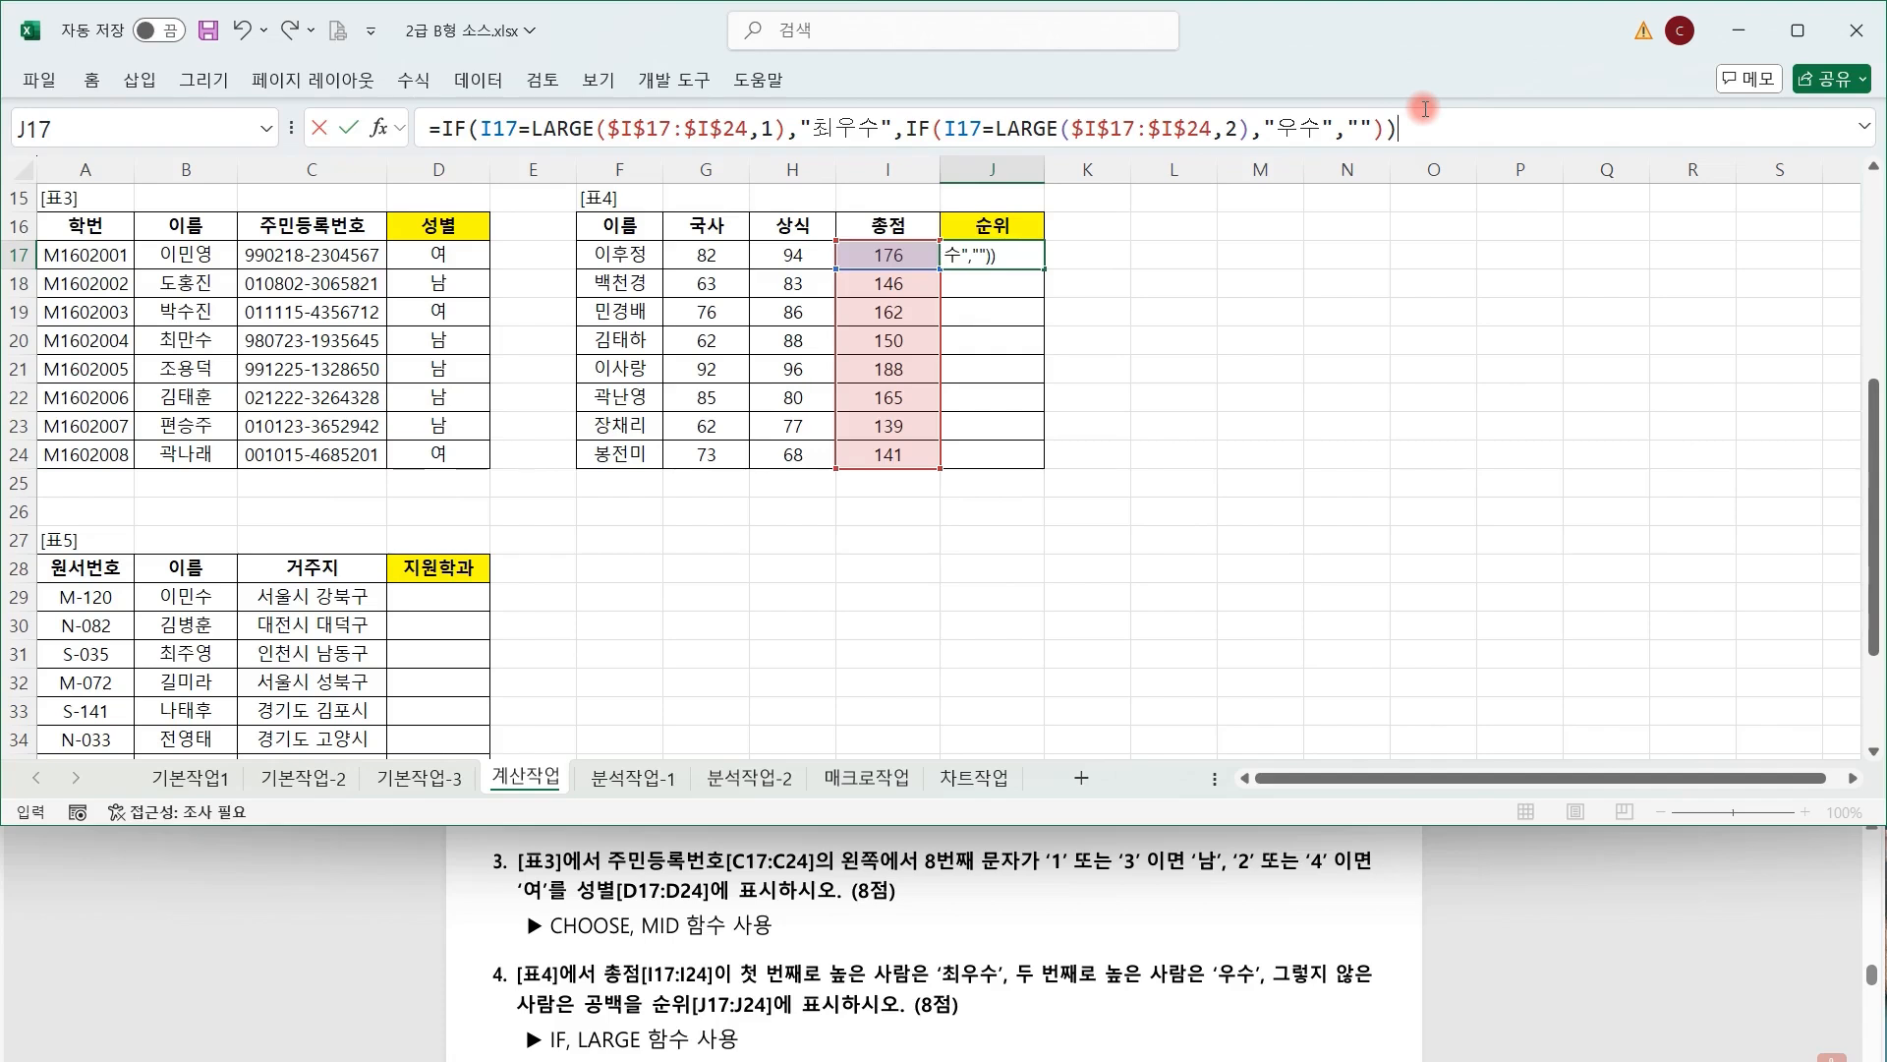
key("ctrl+Return")
left_click_drag(1050, 268, 1042, 474)
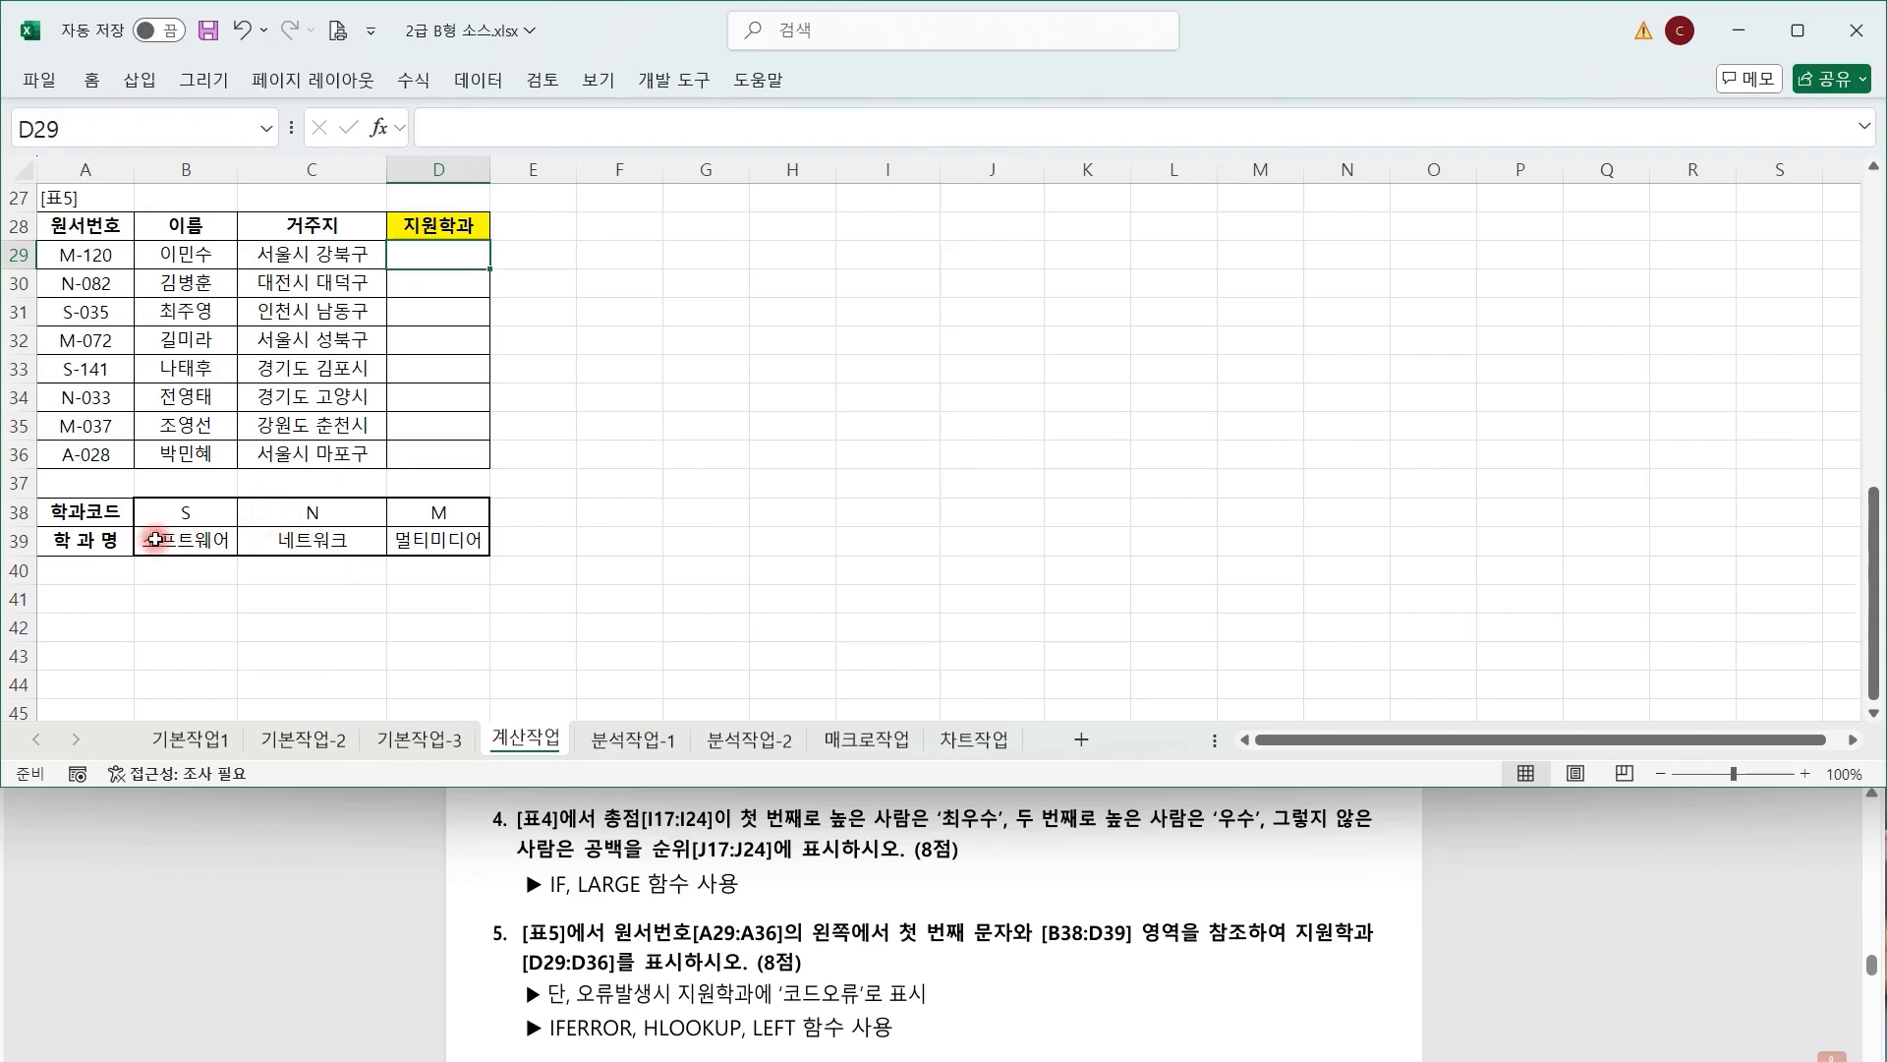
Enter a LEFT formula in D29 that extracts the first 1 character of A29, and fill it down through D36.
left_click_drag(93, 531, 422, 538)
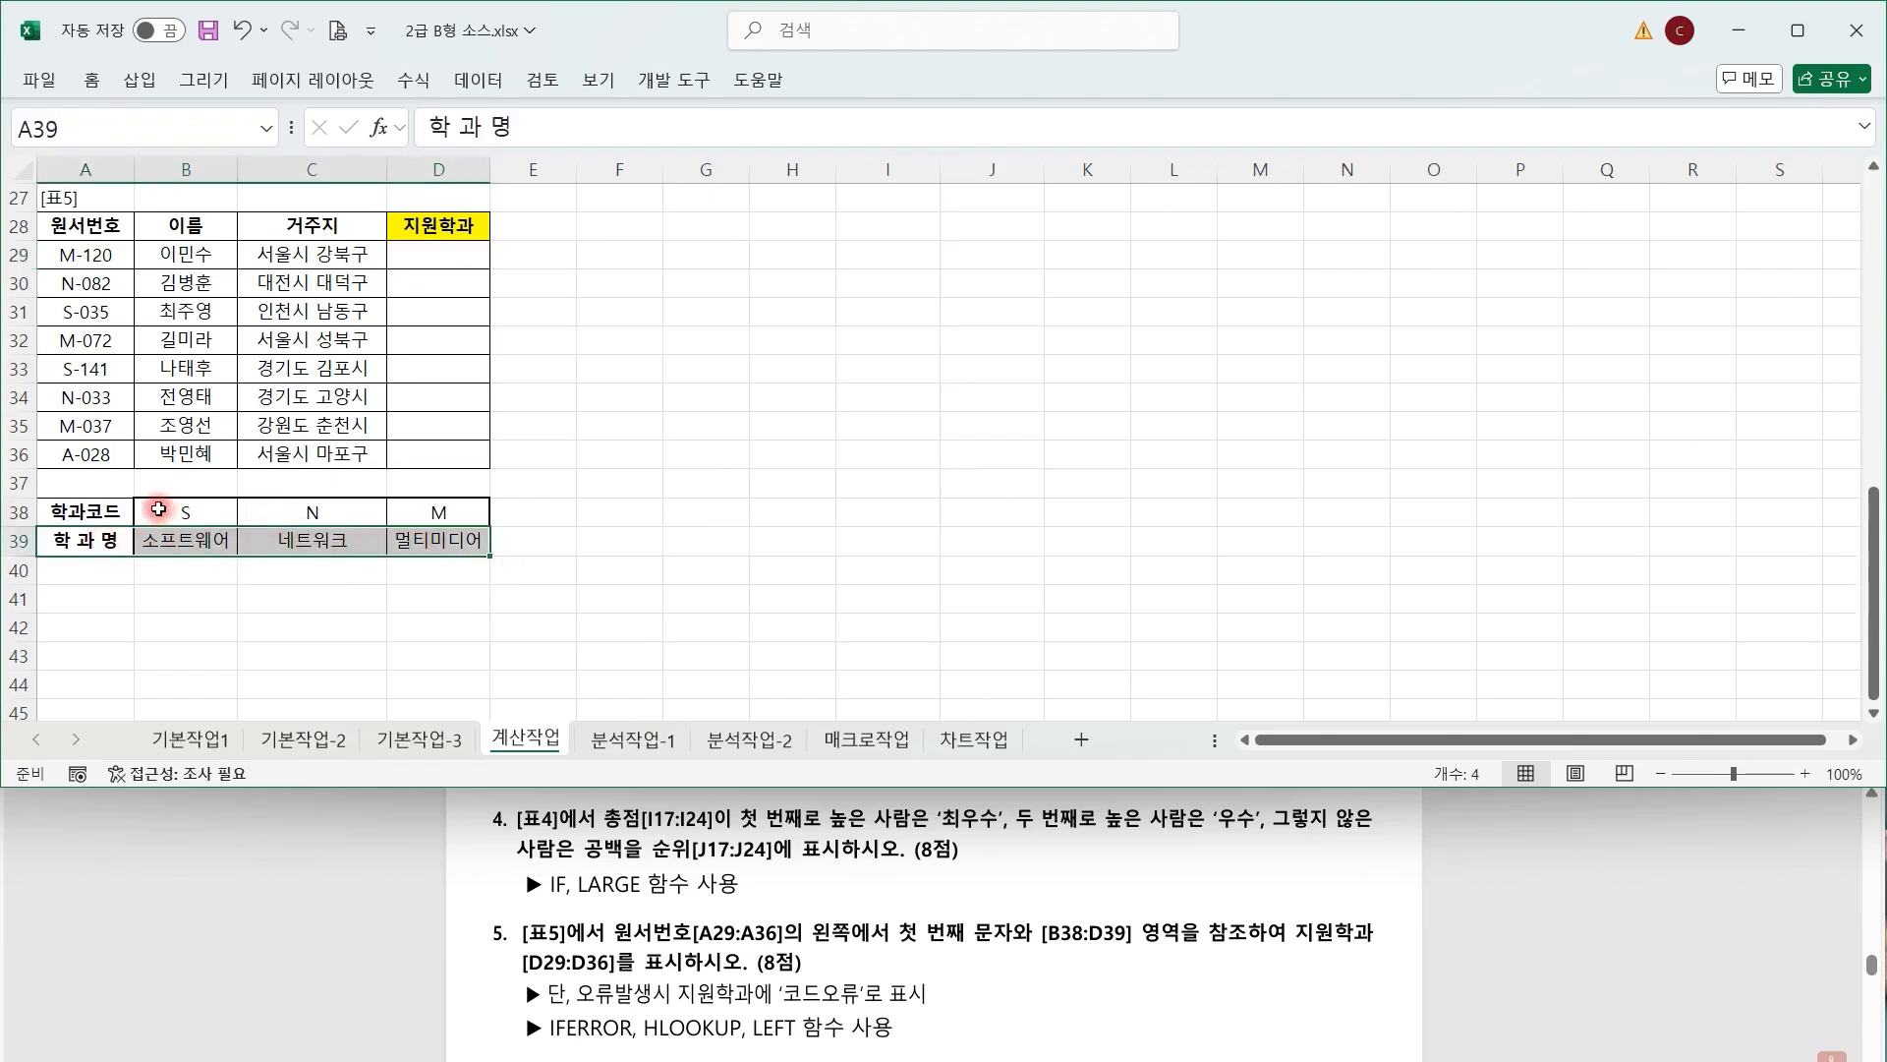
left_click_drag(157, 512, 418, 514)
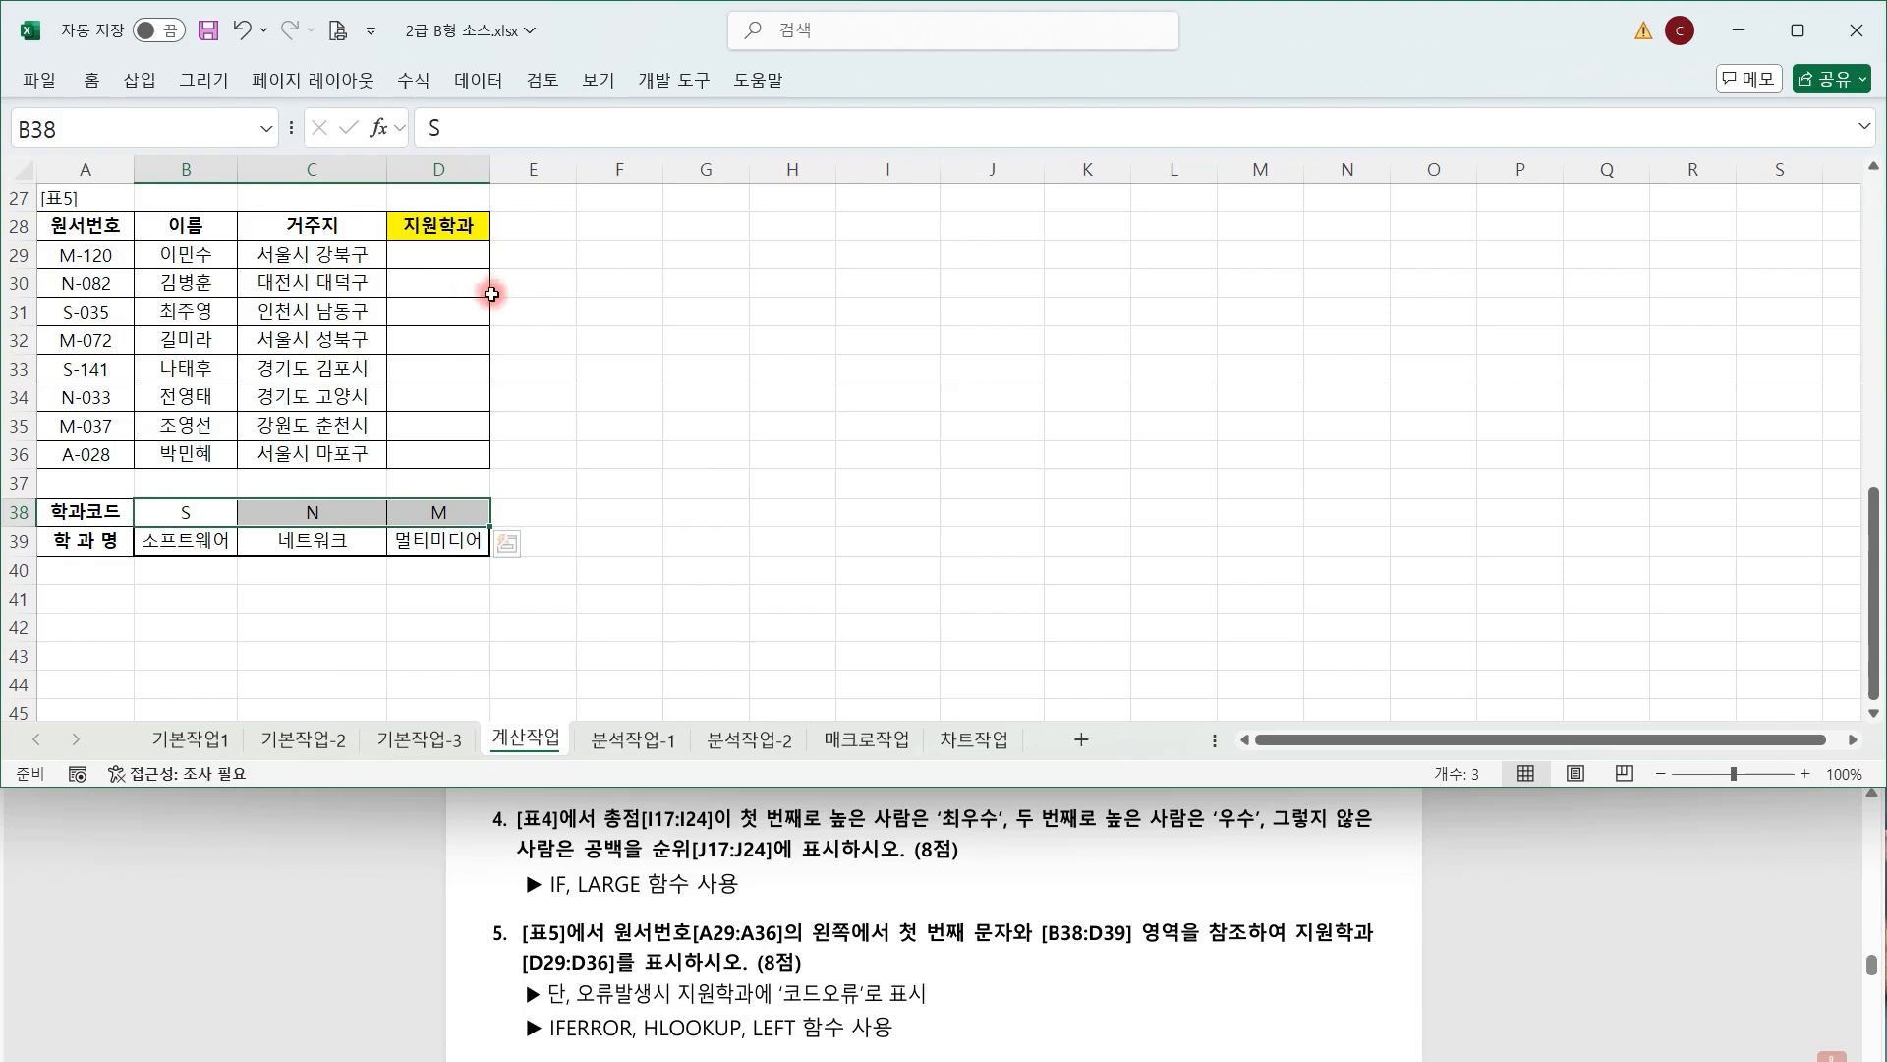
left_click(462, 254)
left_click(879, 127)
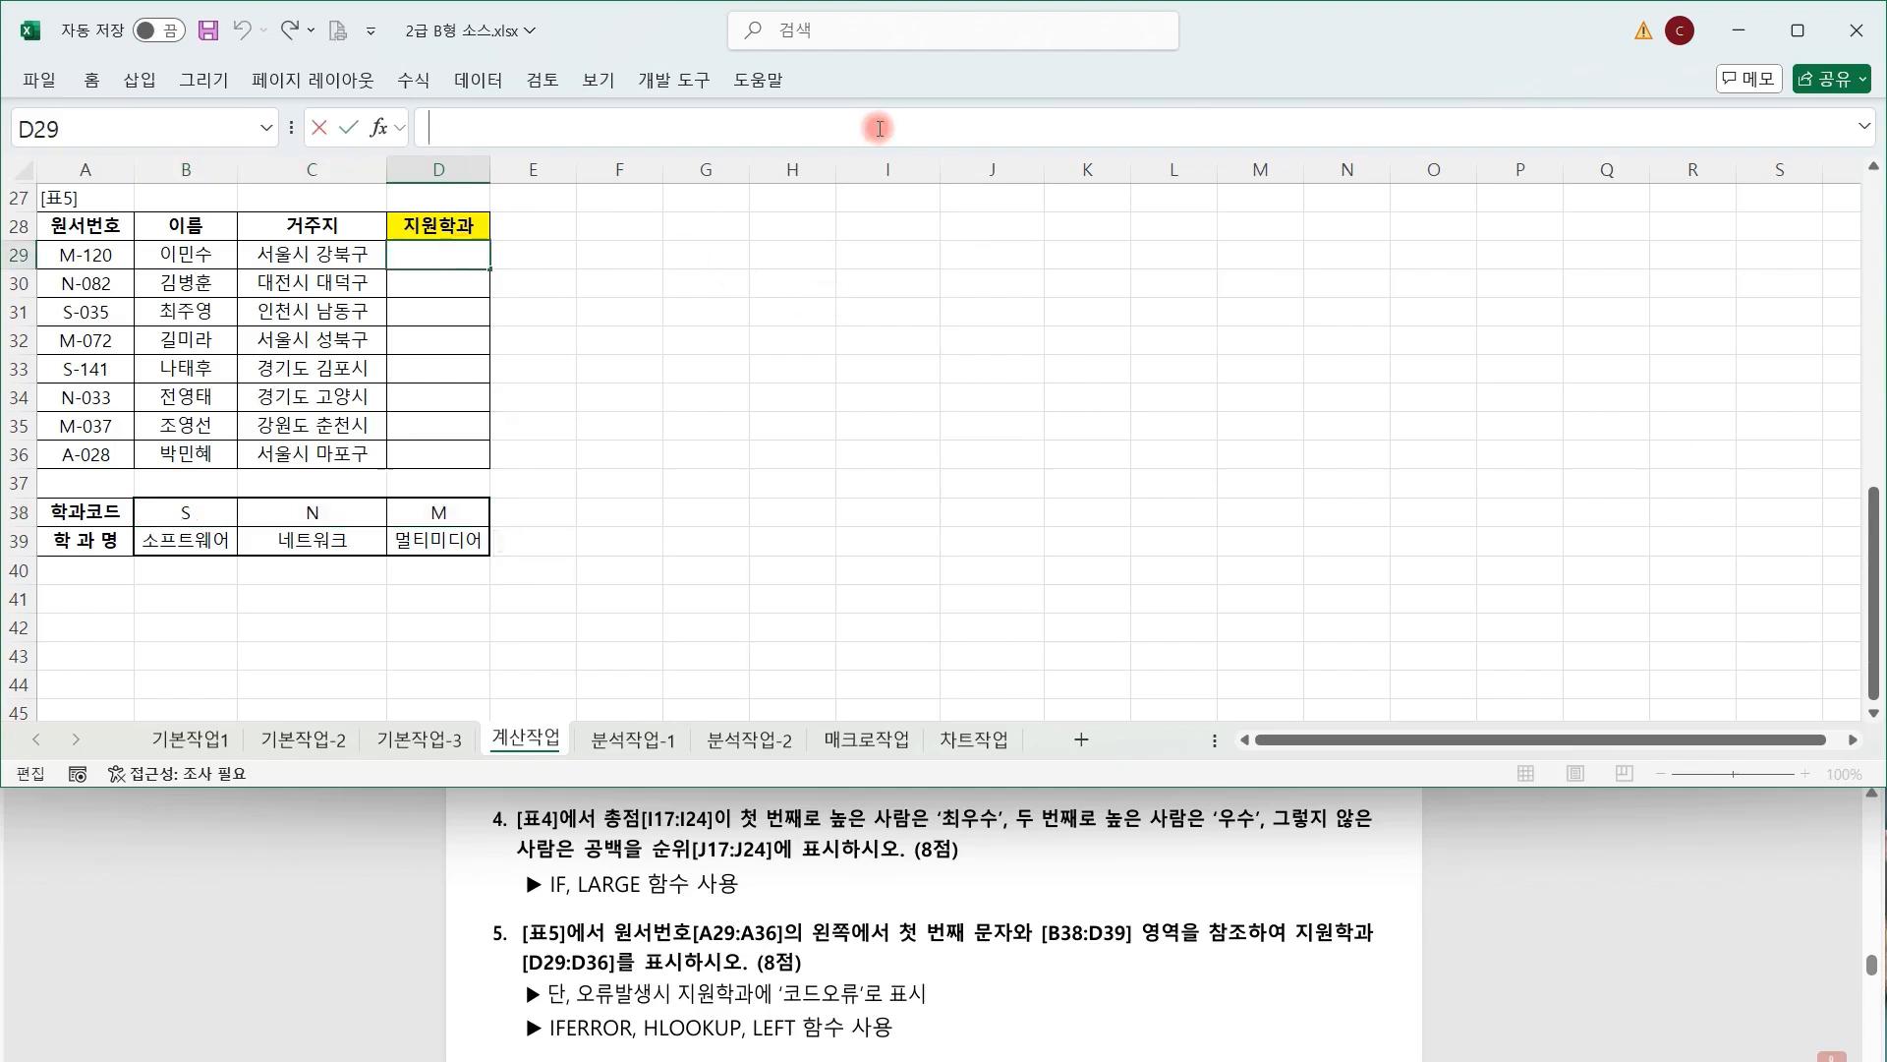
type("=LEFT(")
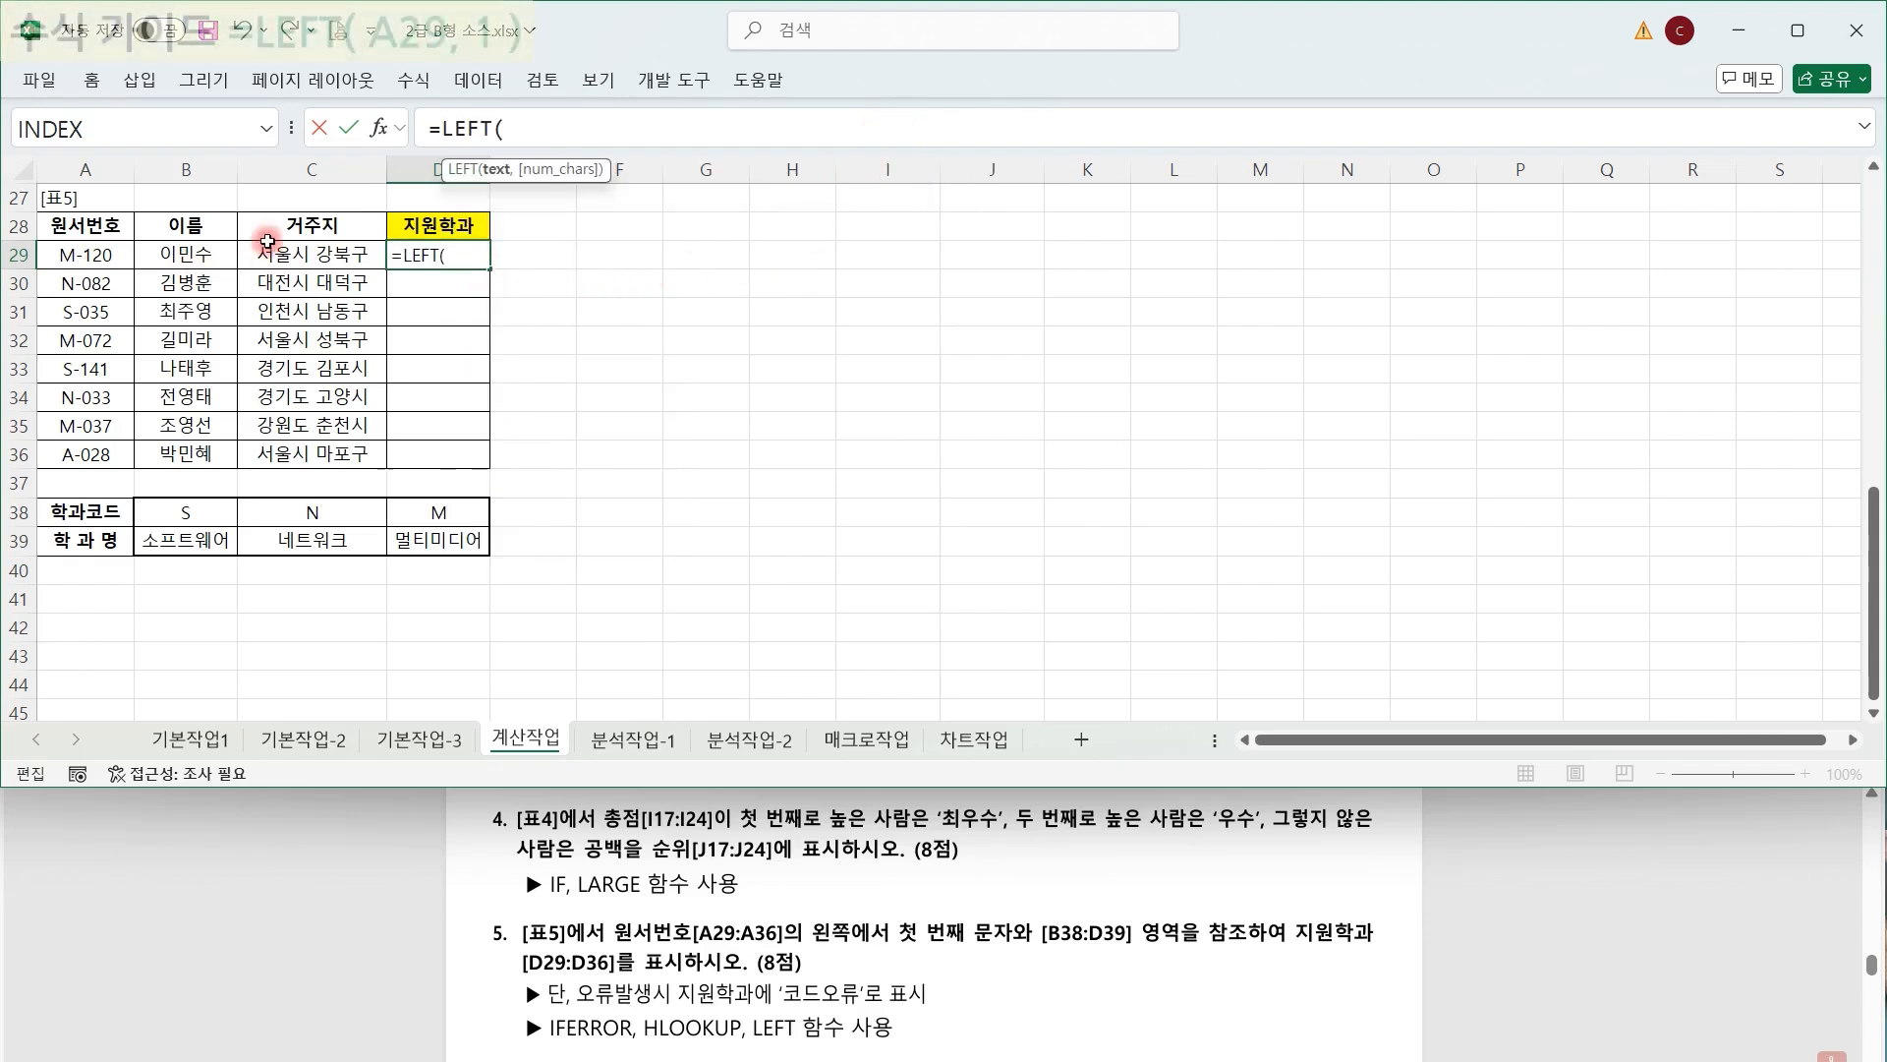
left_click(104, 253)
type(",1)")
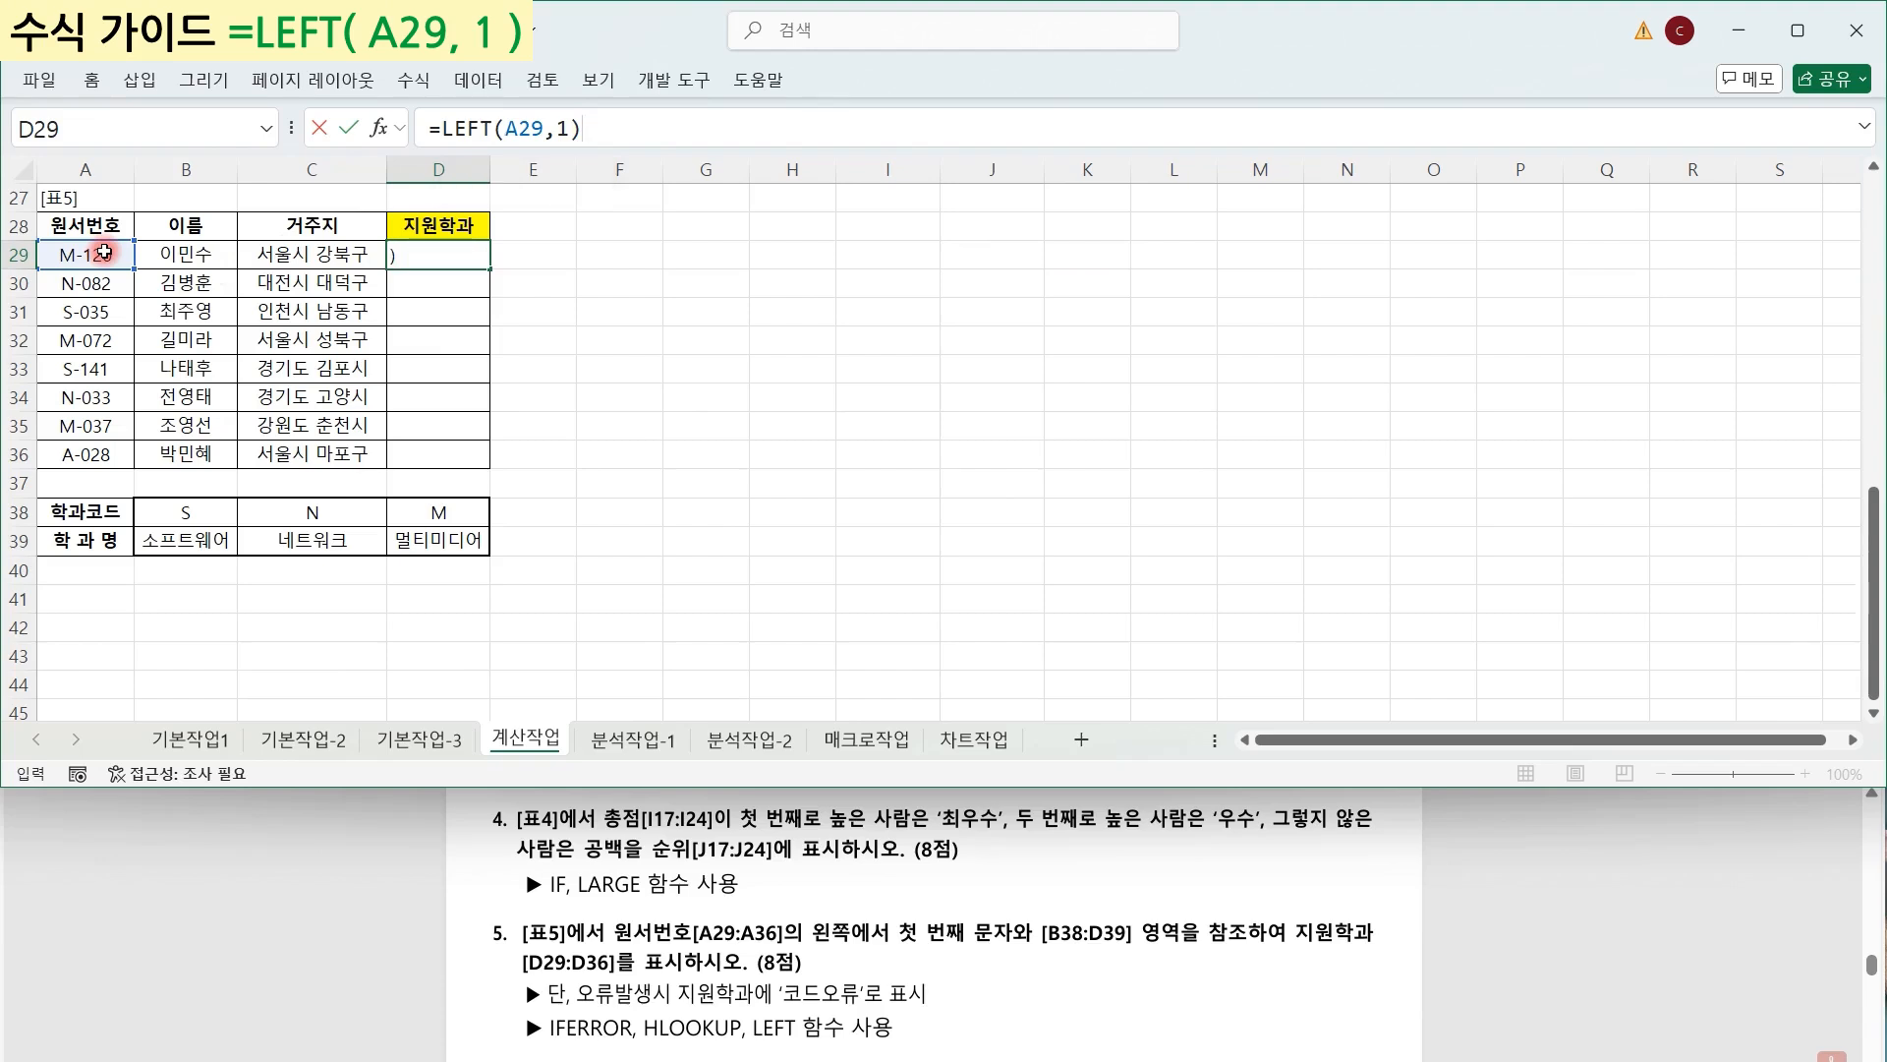
key("ctrl+Return")
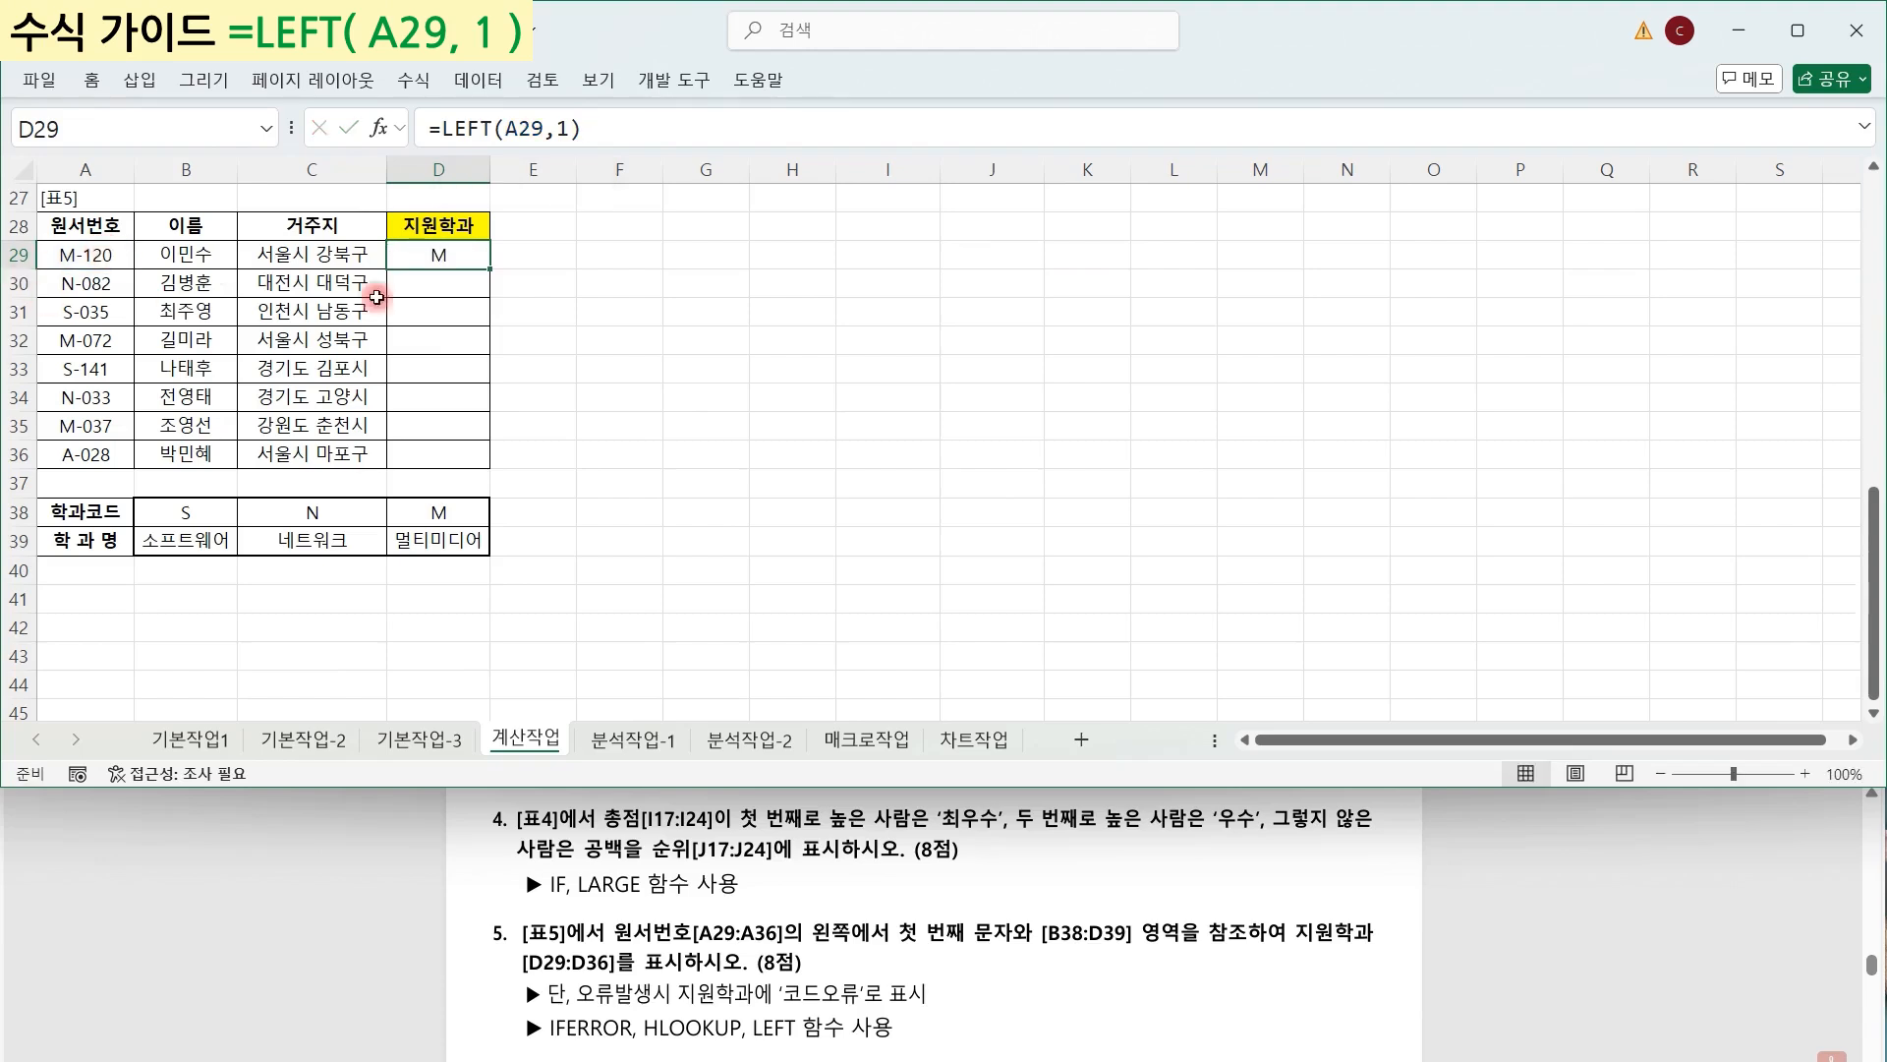
left_click_drag(492, 272, 488, 457)
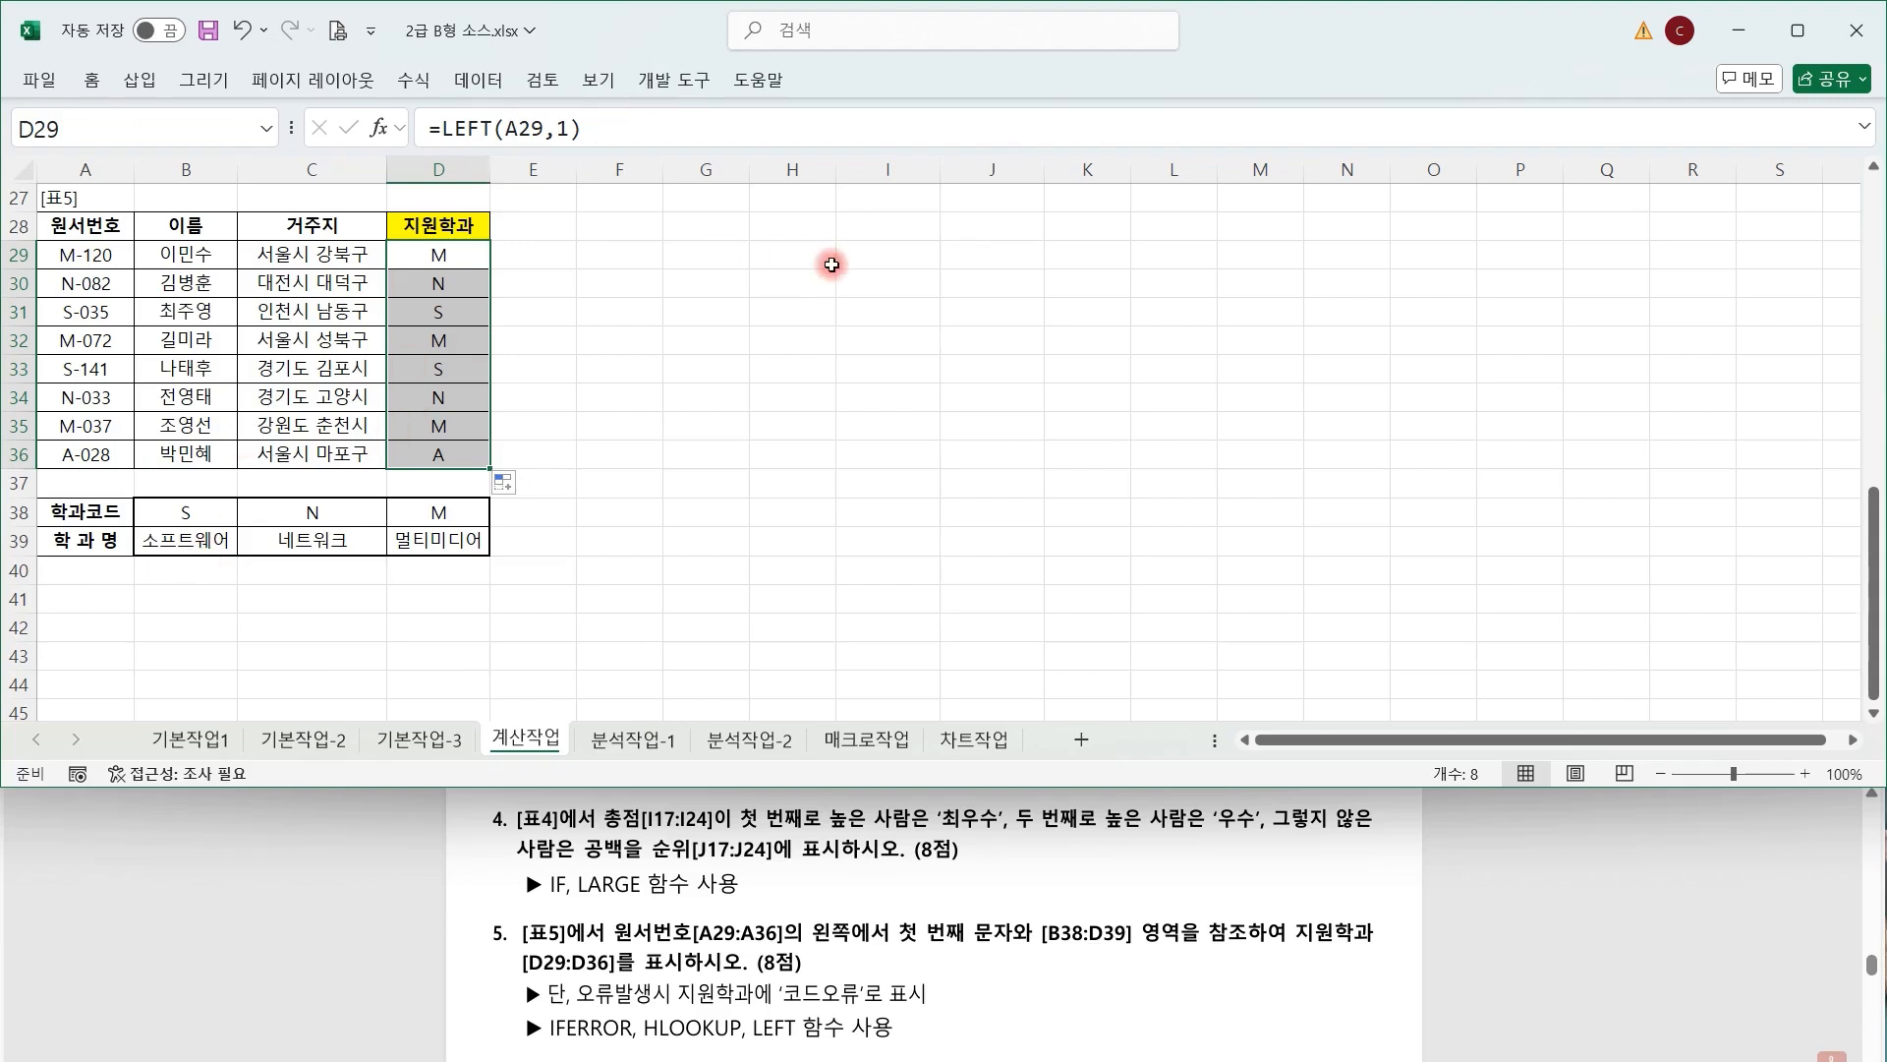
Wrap the LEFT formula in D29 in HLOOKUP as its lookup value, with the absolute range $B$38:$D$39 as the table.
left_click(443, 255)
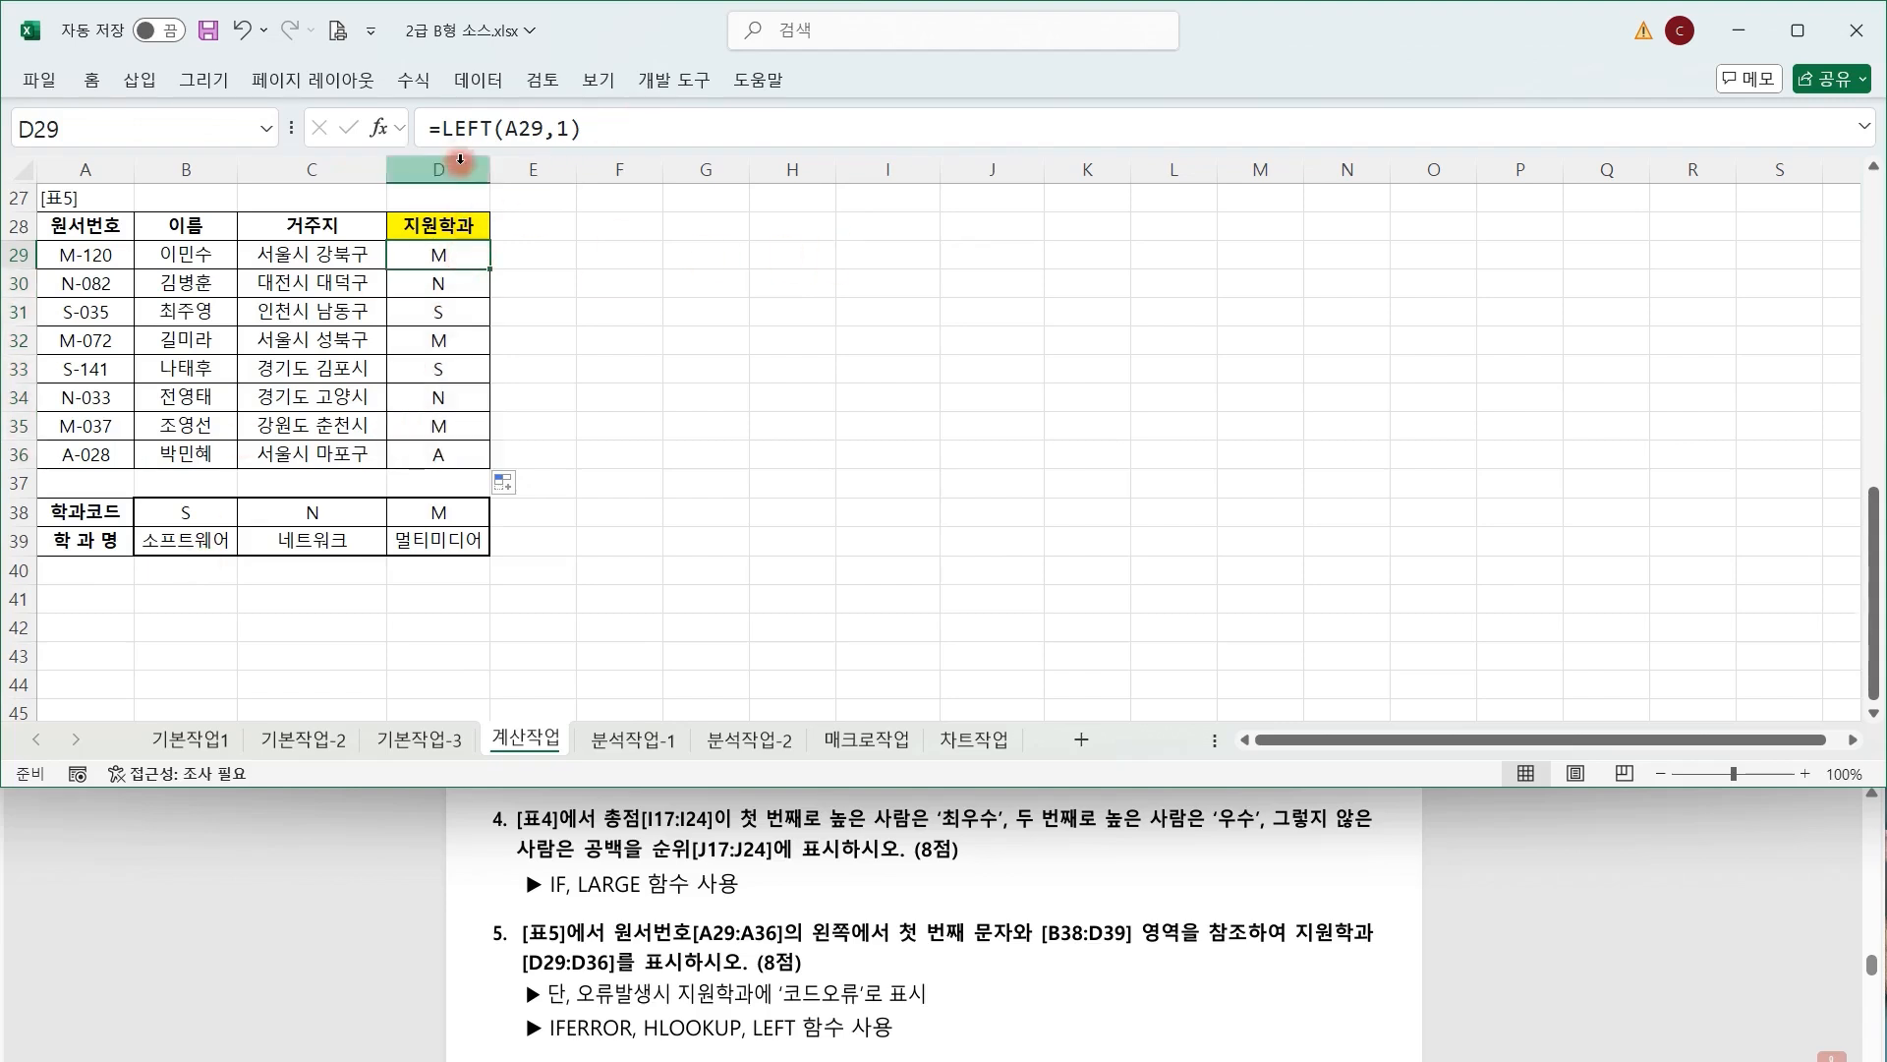
left_click(441, 129)
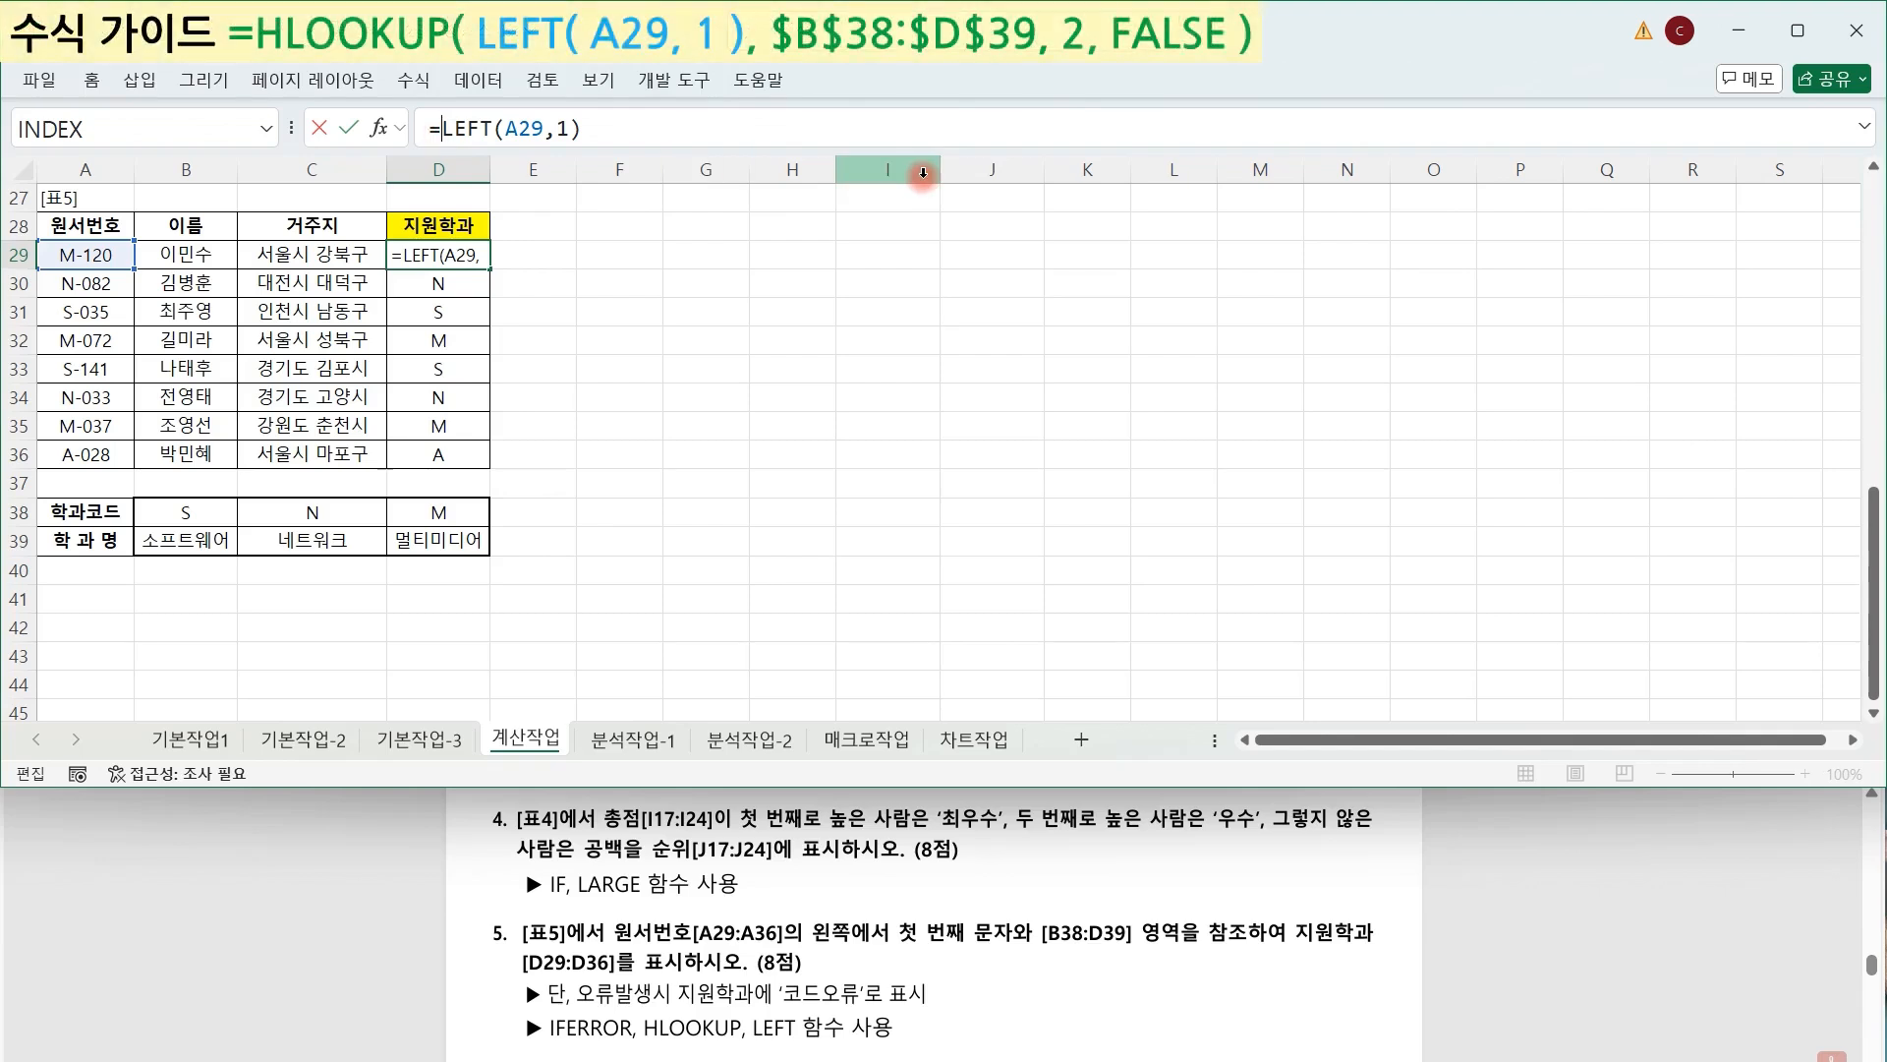
type("hl")
key("Tab")
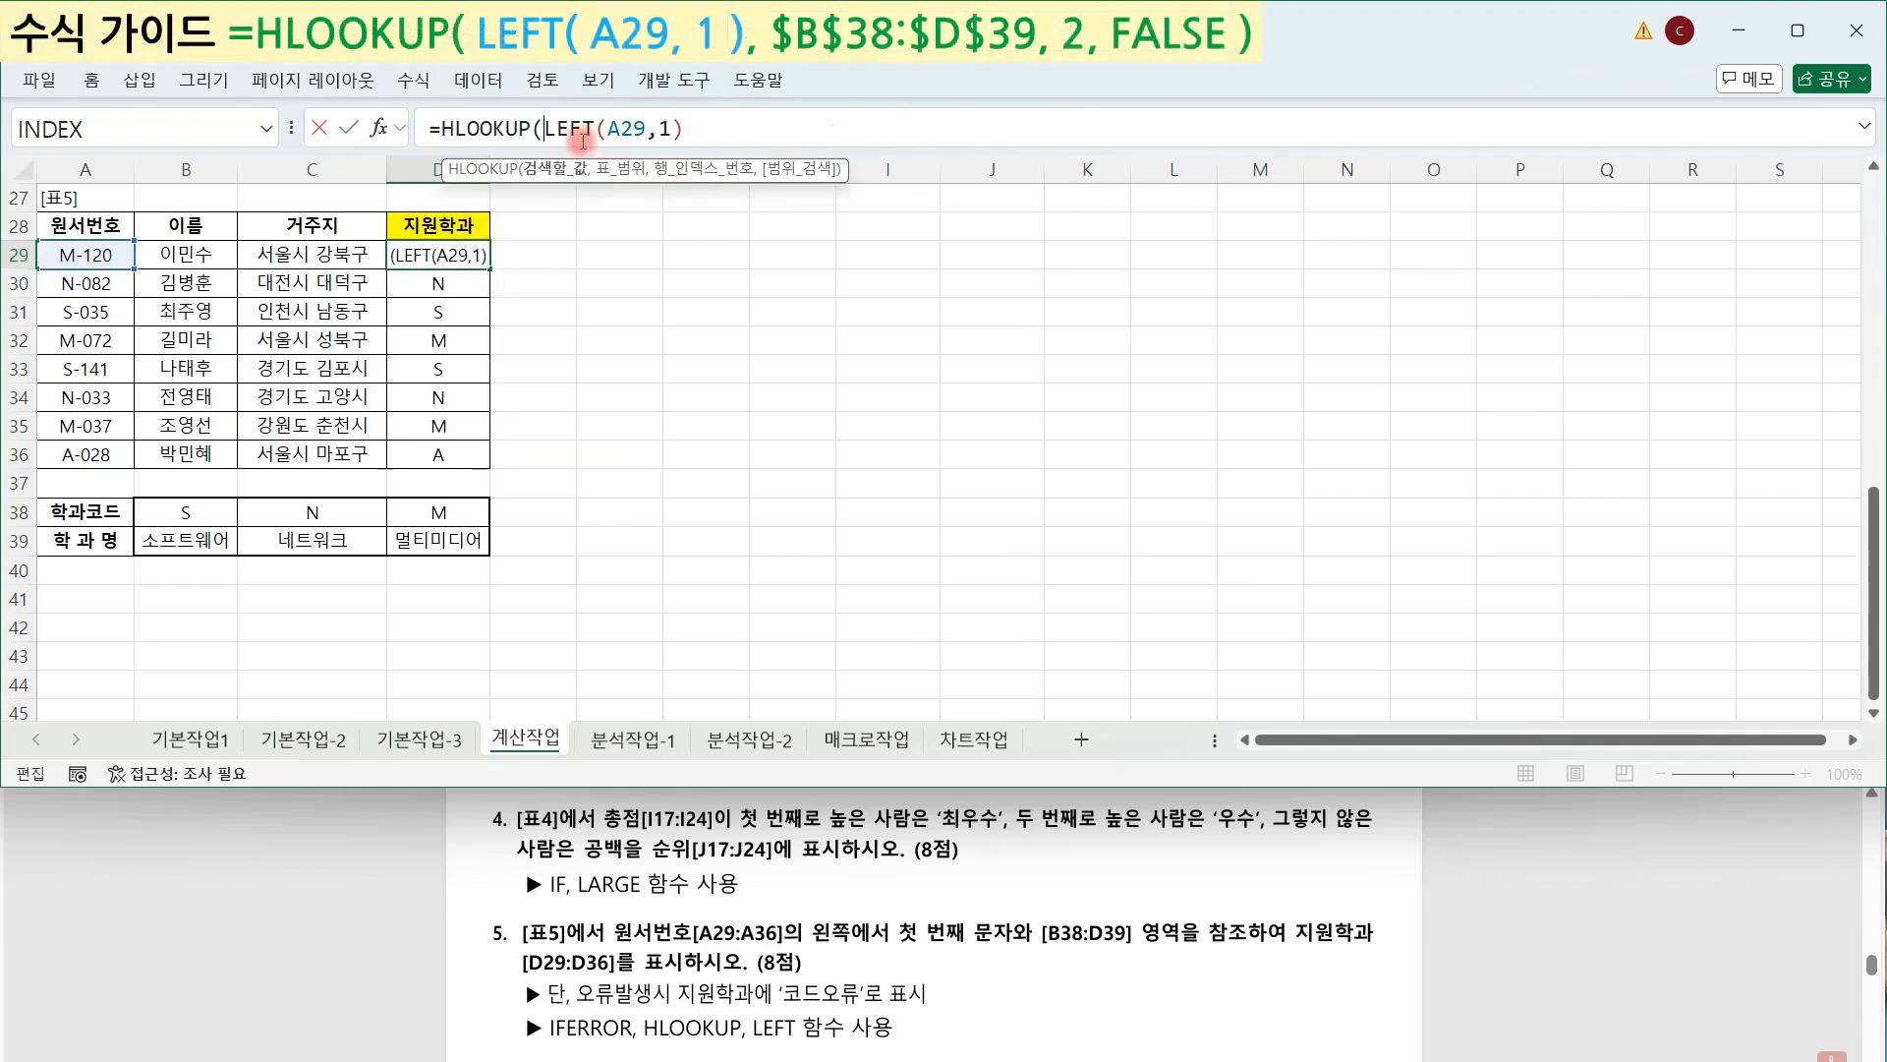
left_click(772, 124)
type(",")
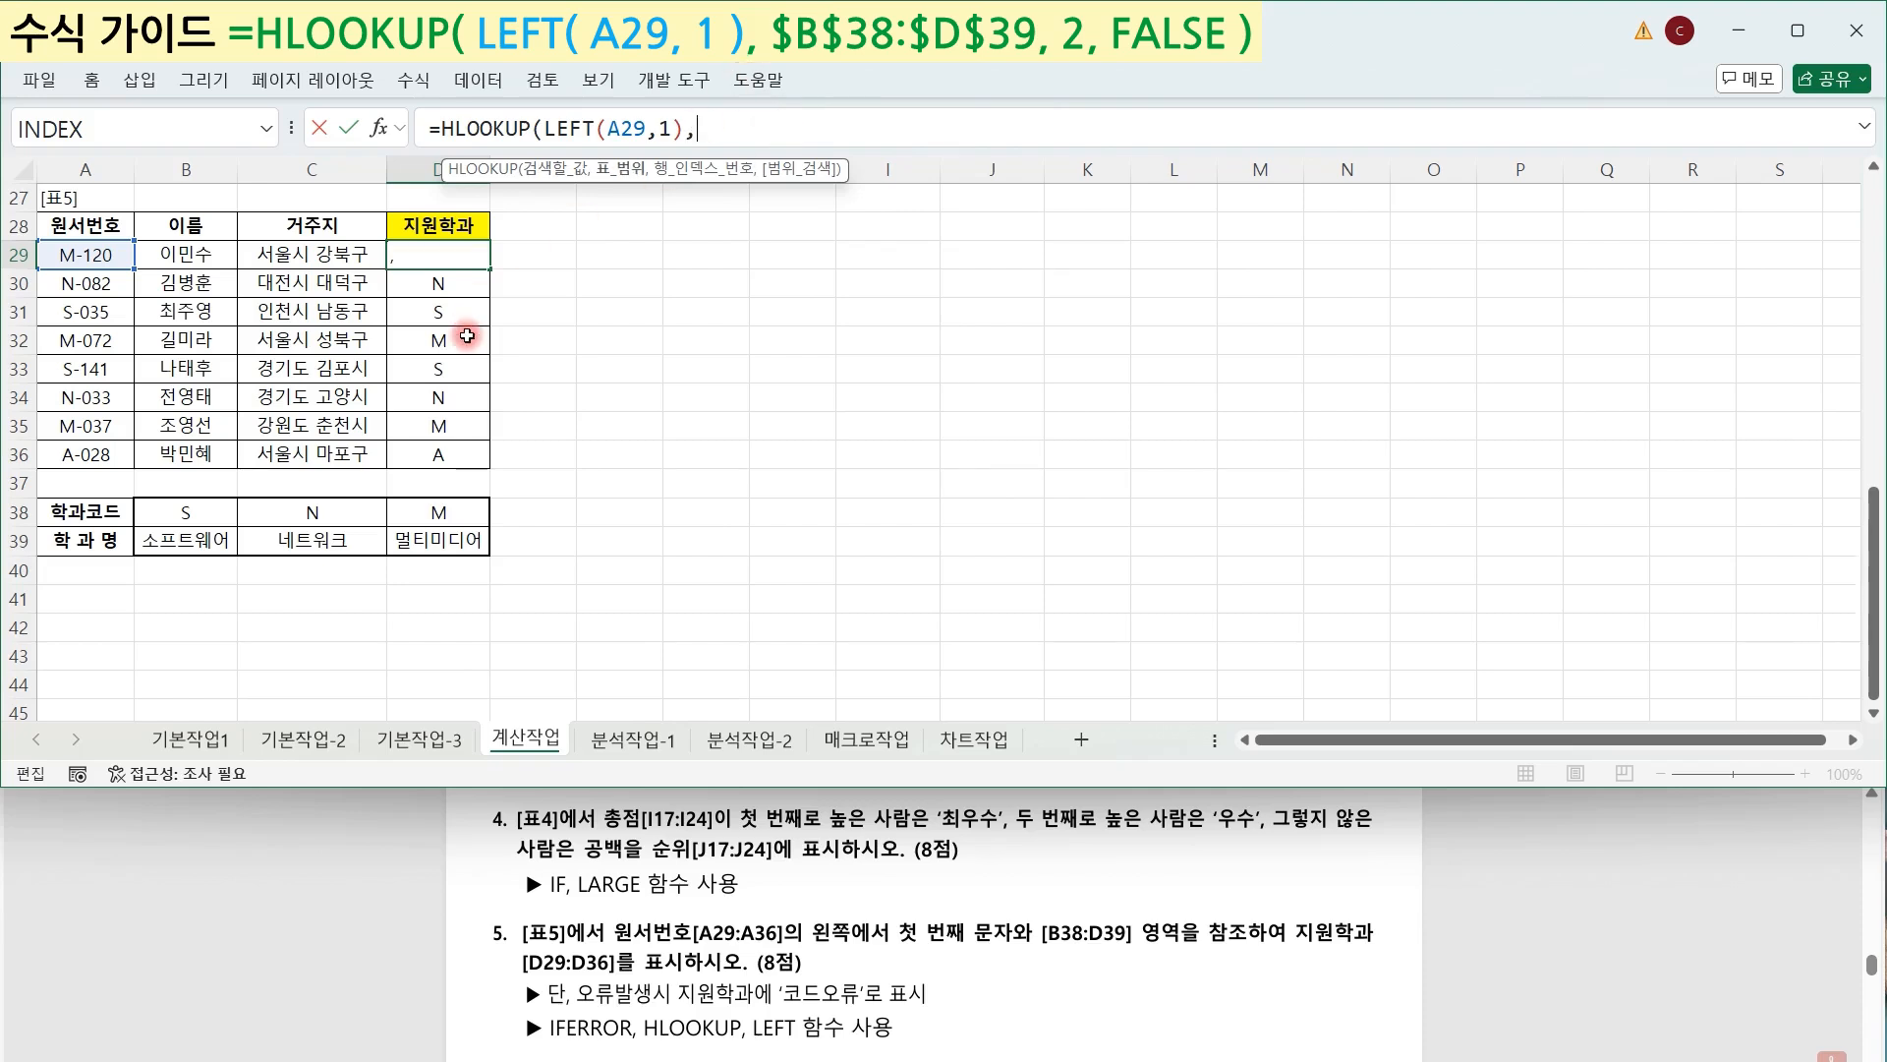
left_click_drag(169, 512, 462, 516)
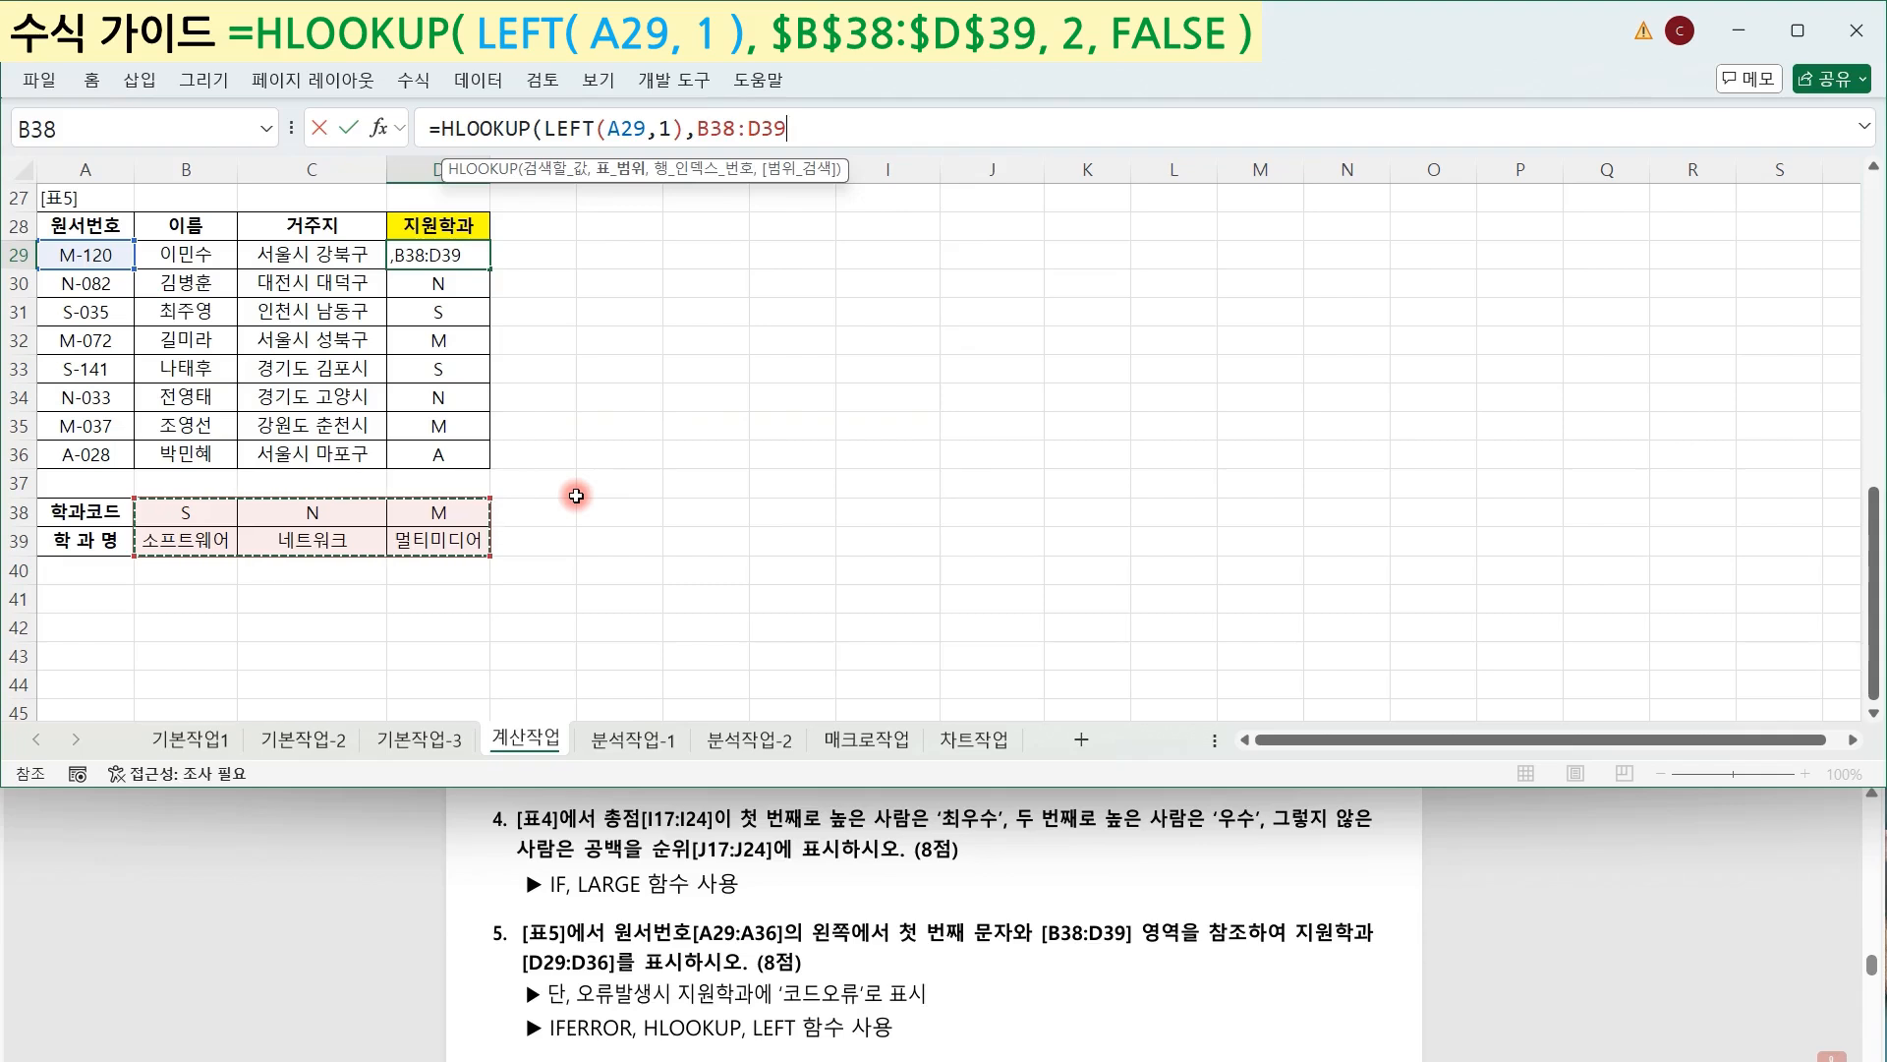
key("F4")
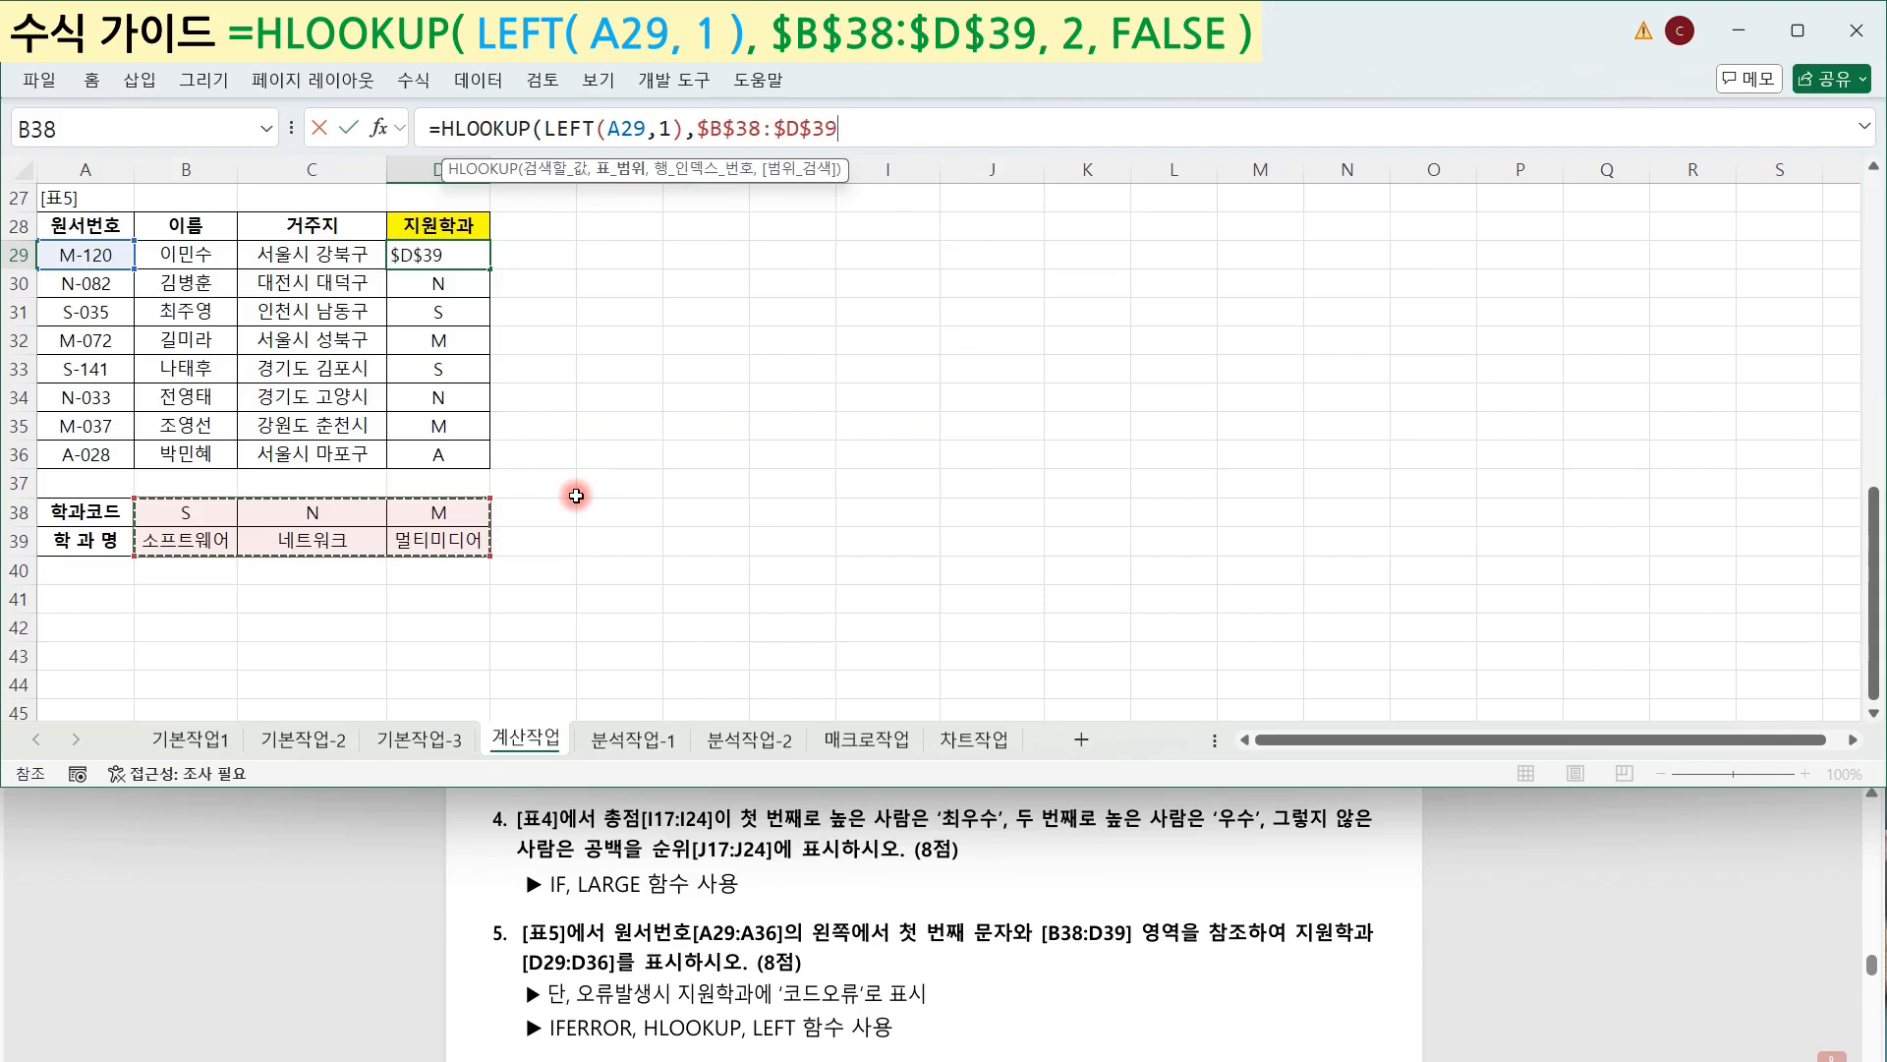
Complete the HLOOKUP with row index 2 and exact match FALSE, and fill the formula from D29 down through D36.
type(",2")
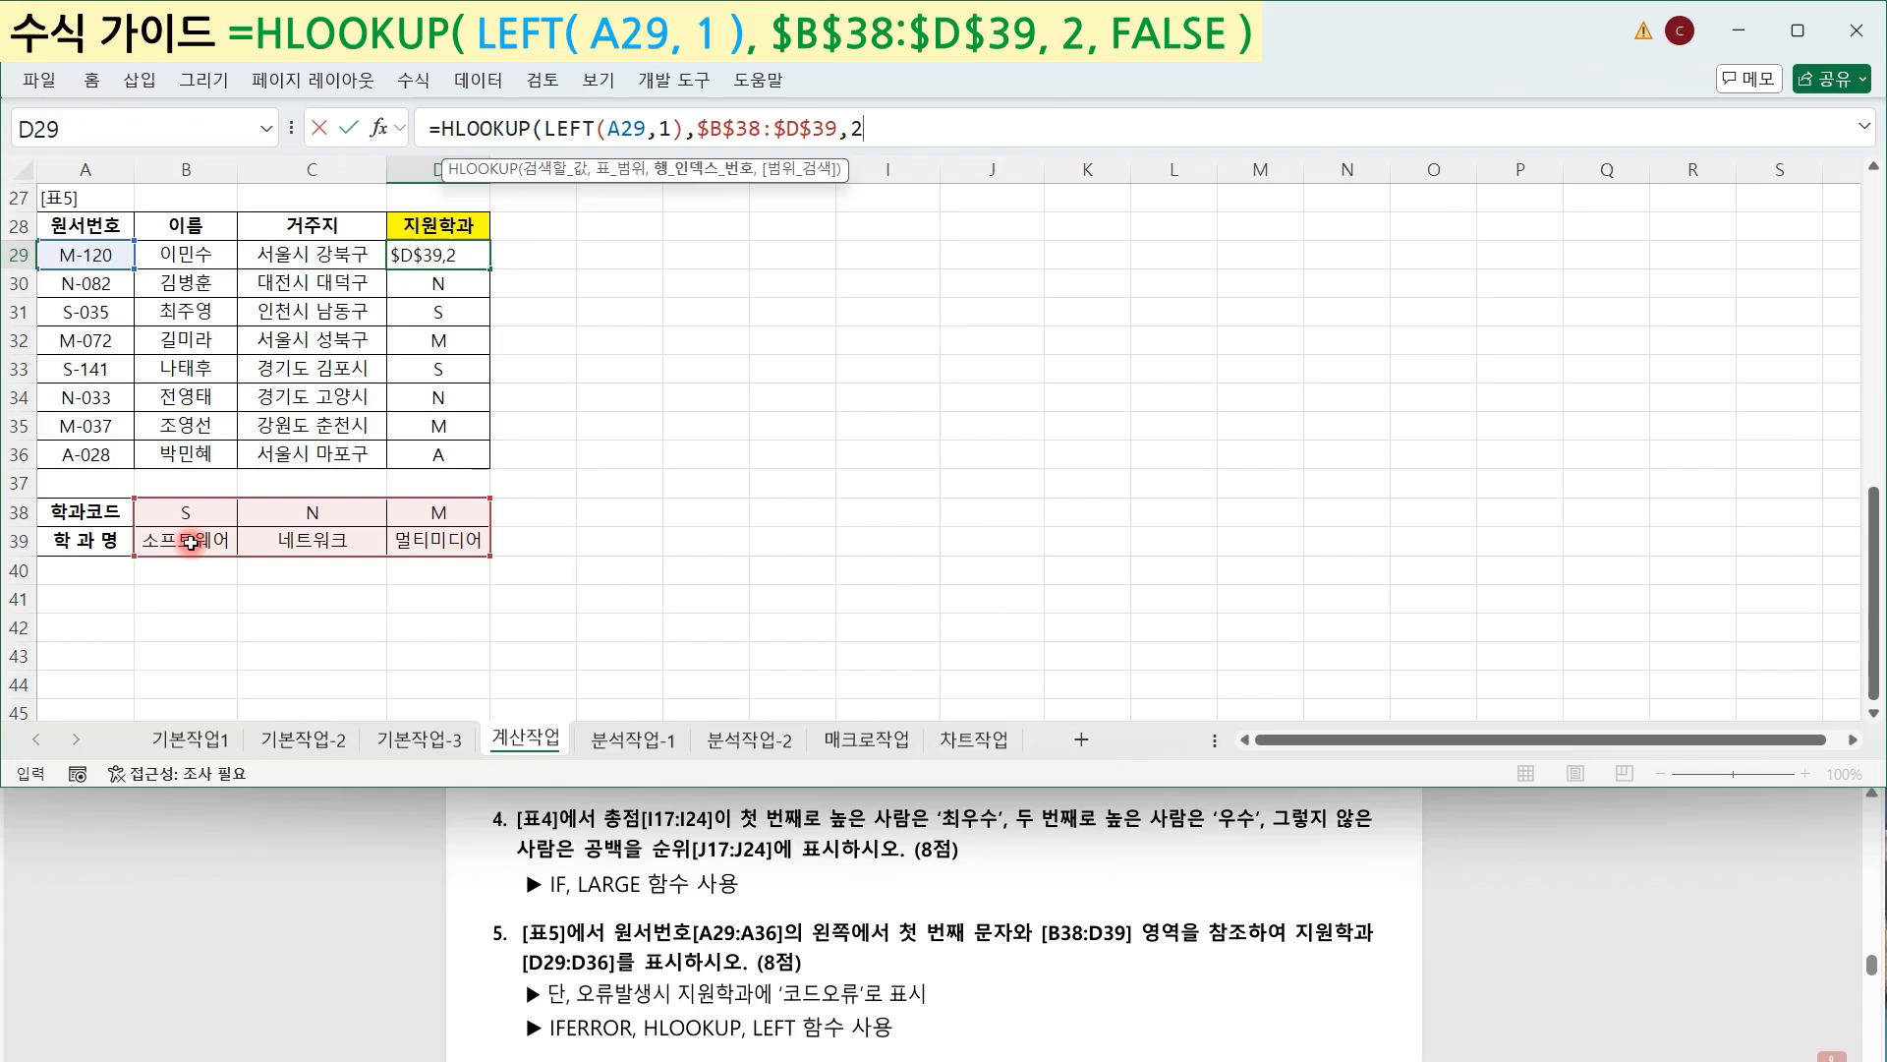
type(",")
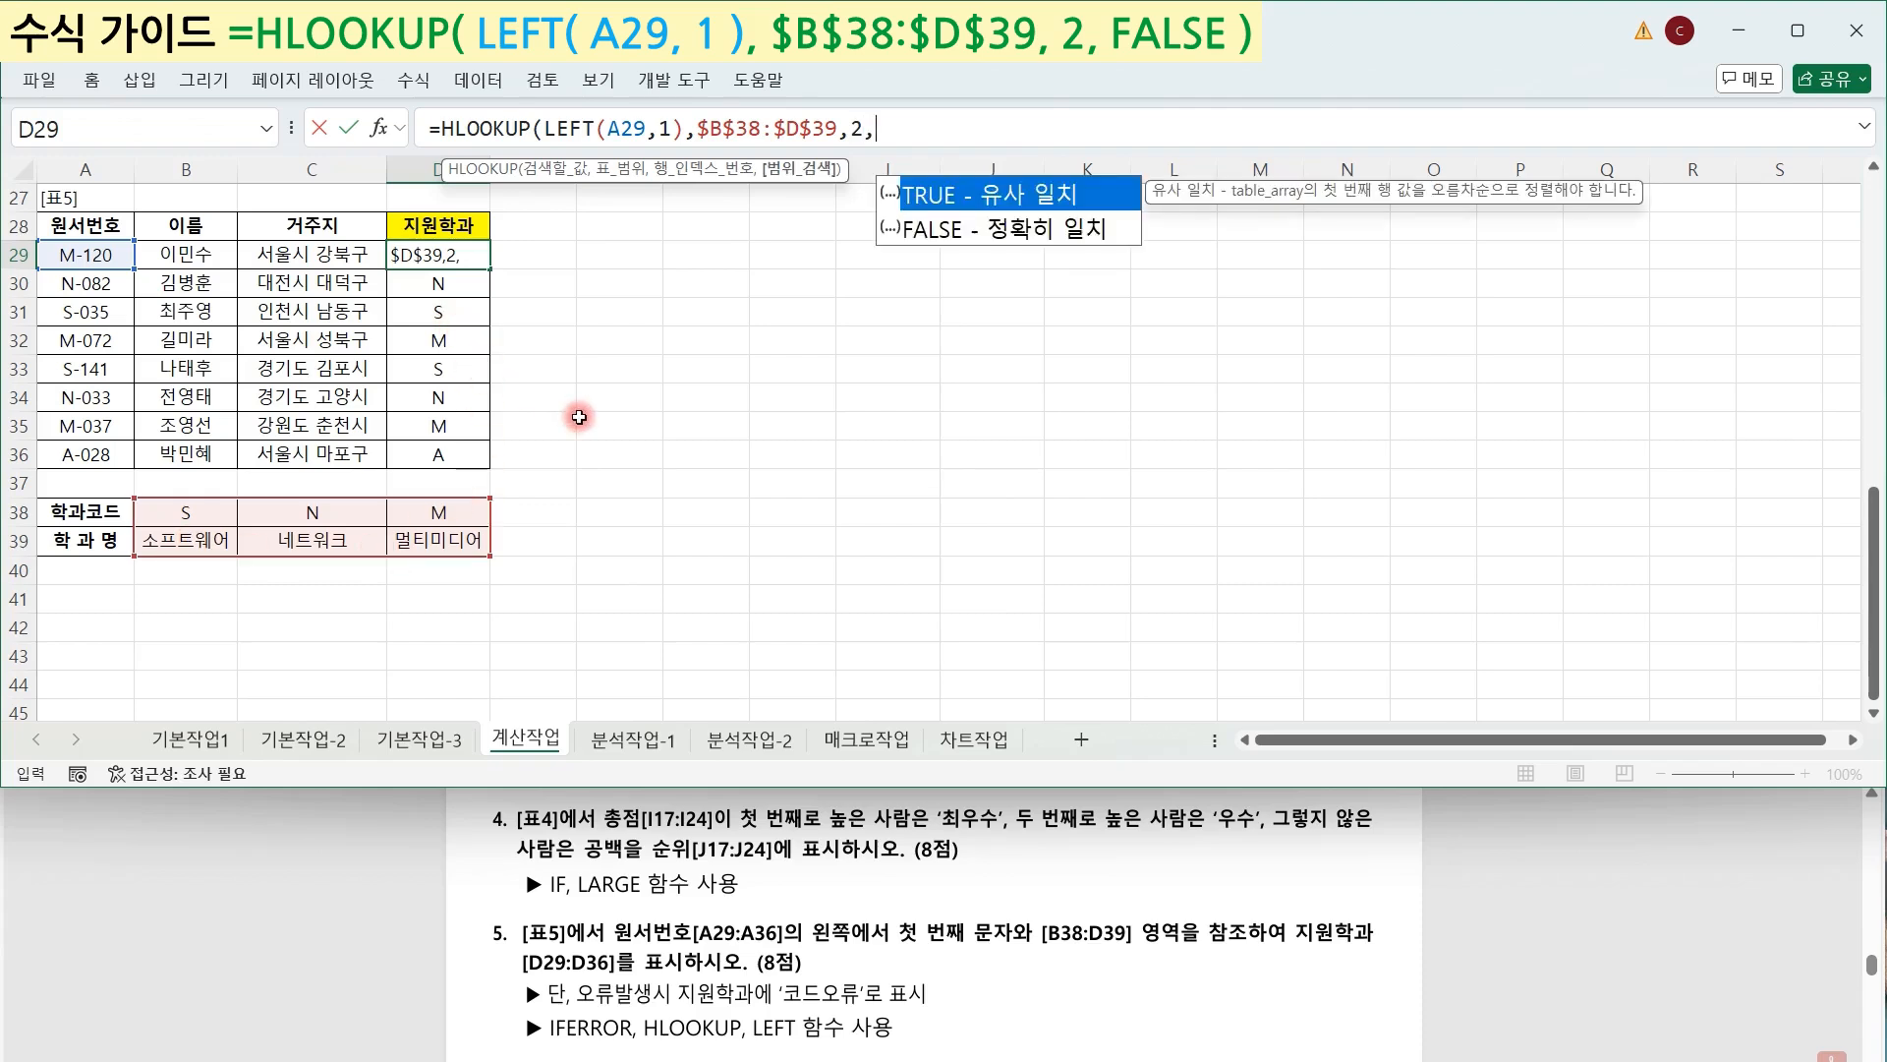
double_click(927, 234)
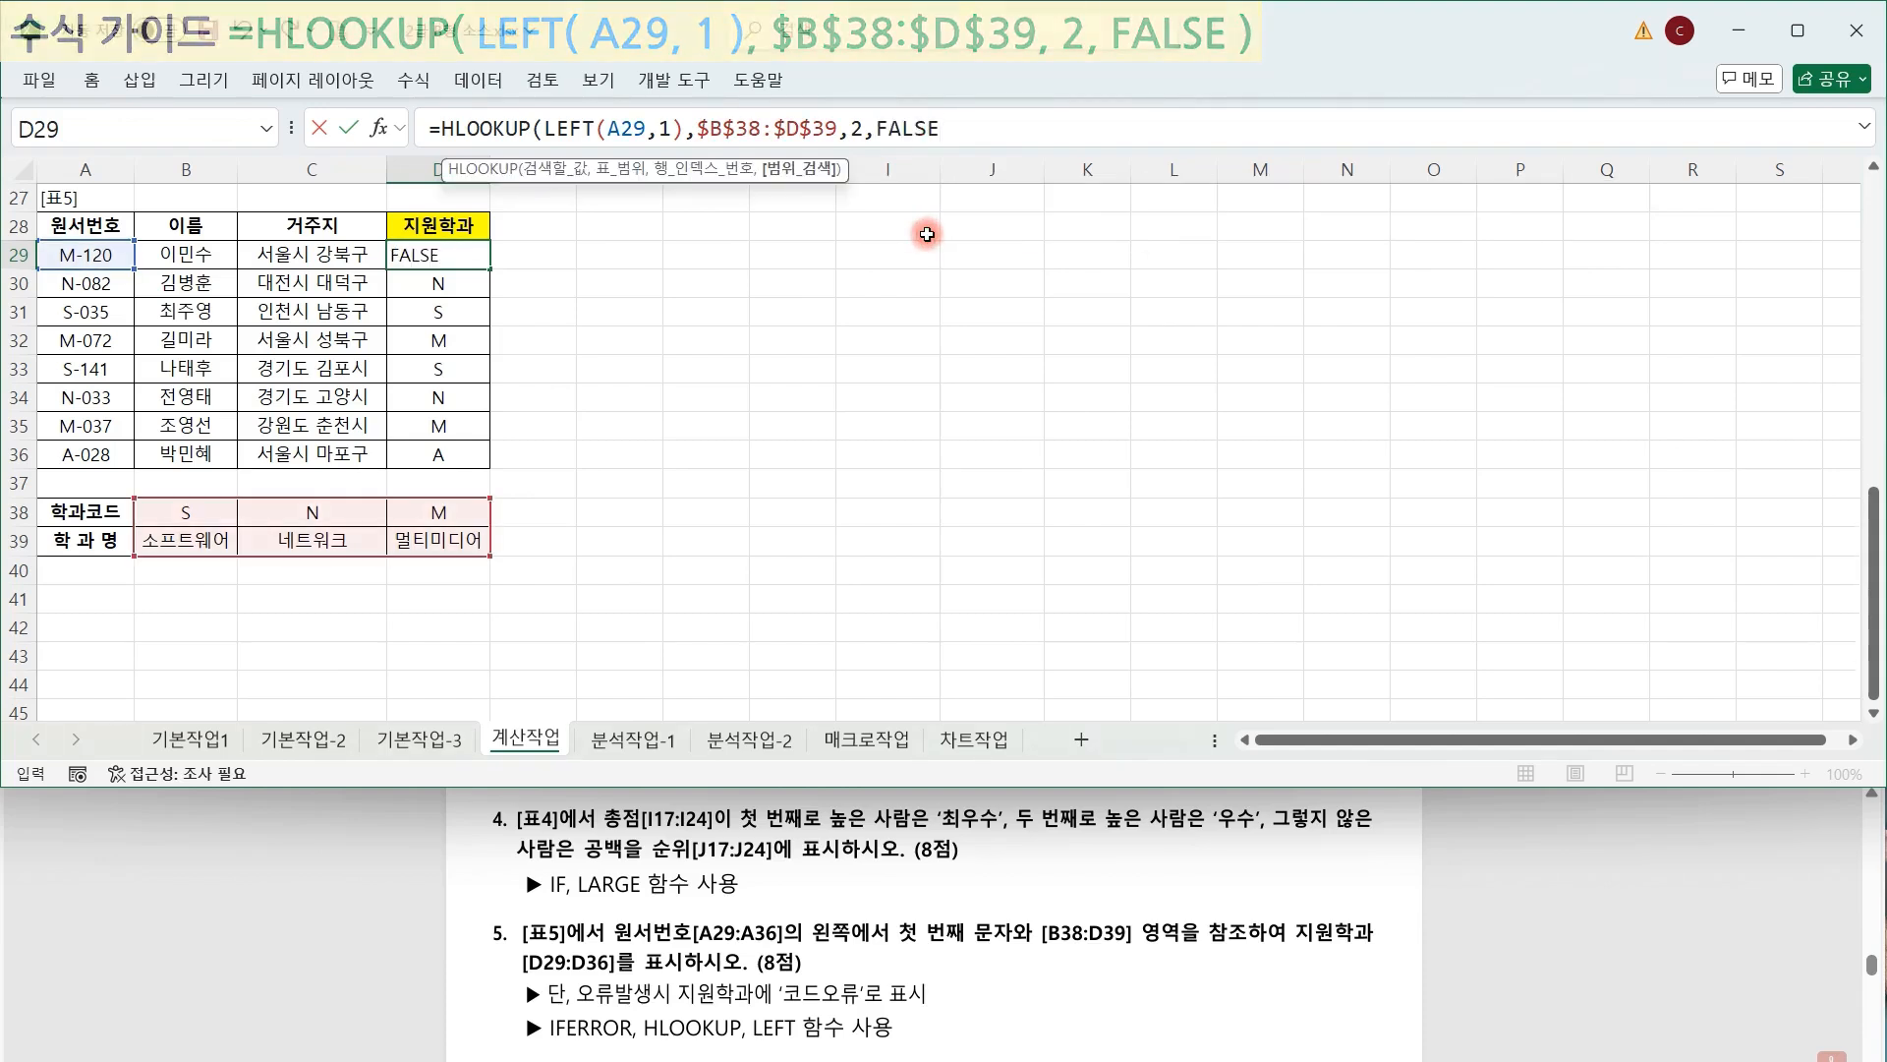
type(")")
key("ctrl+Return")
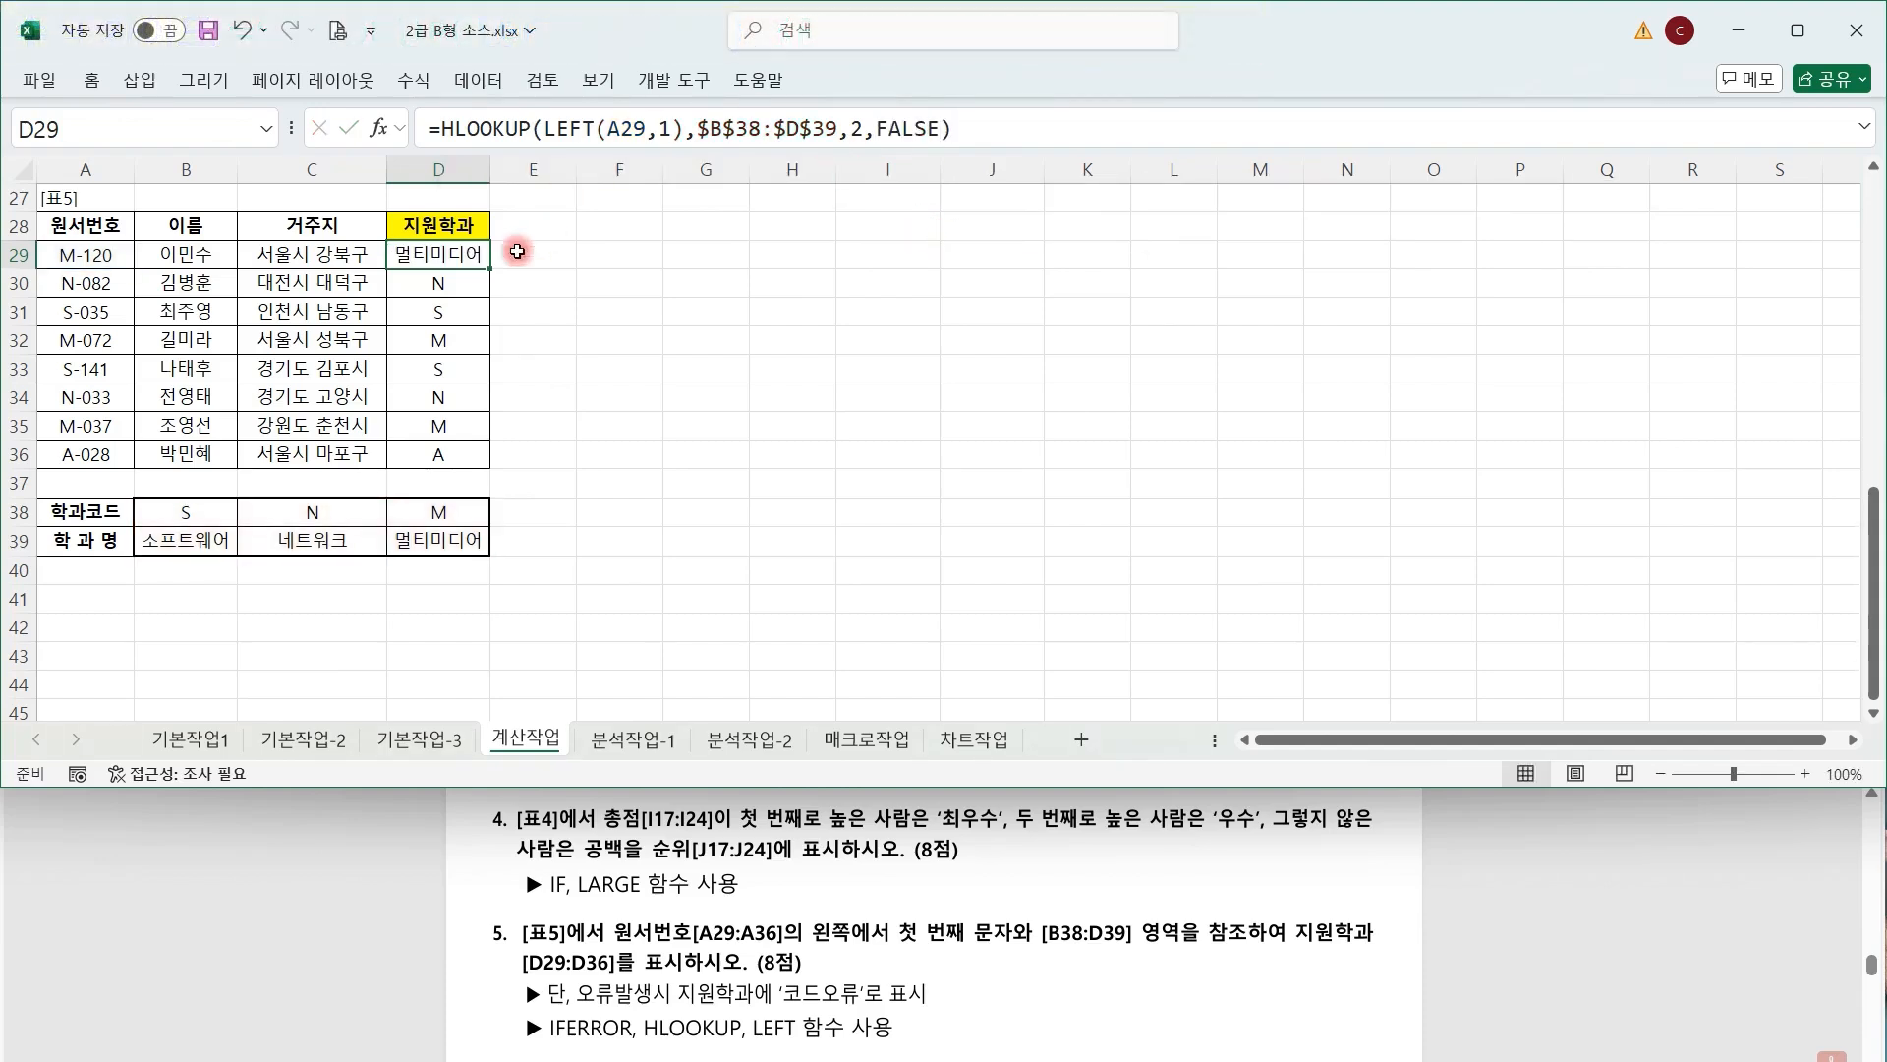
left_click_drag(489, 269, 488, 462)
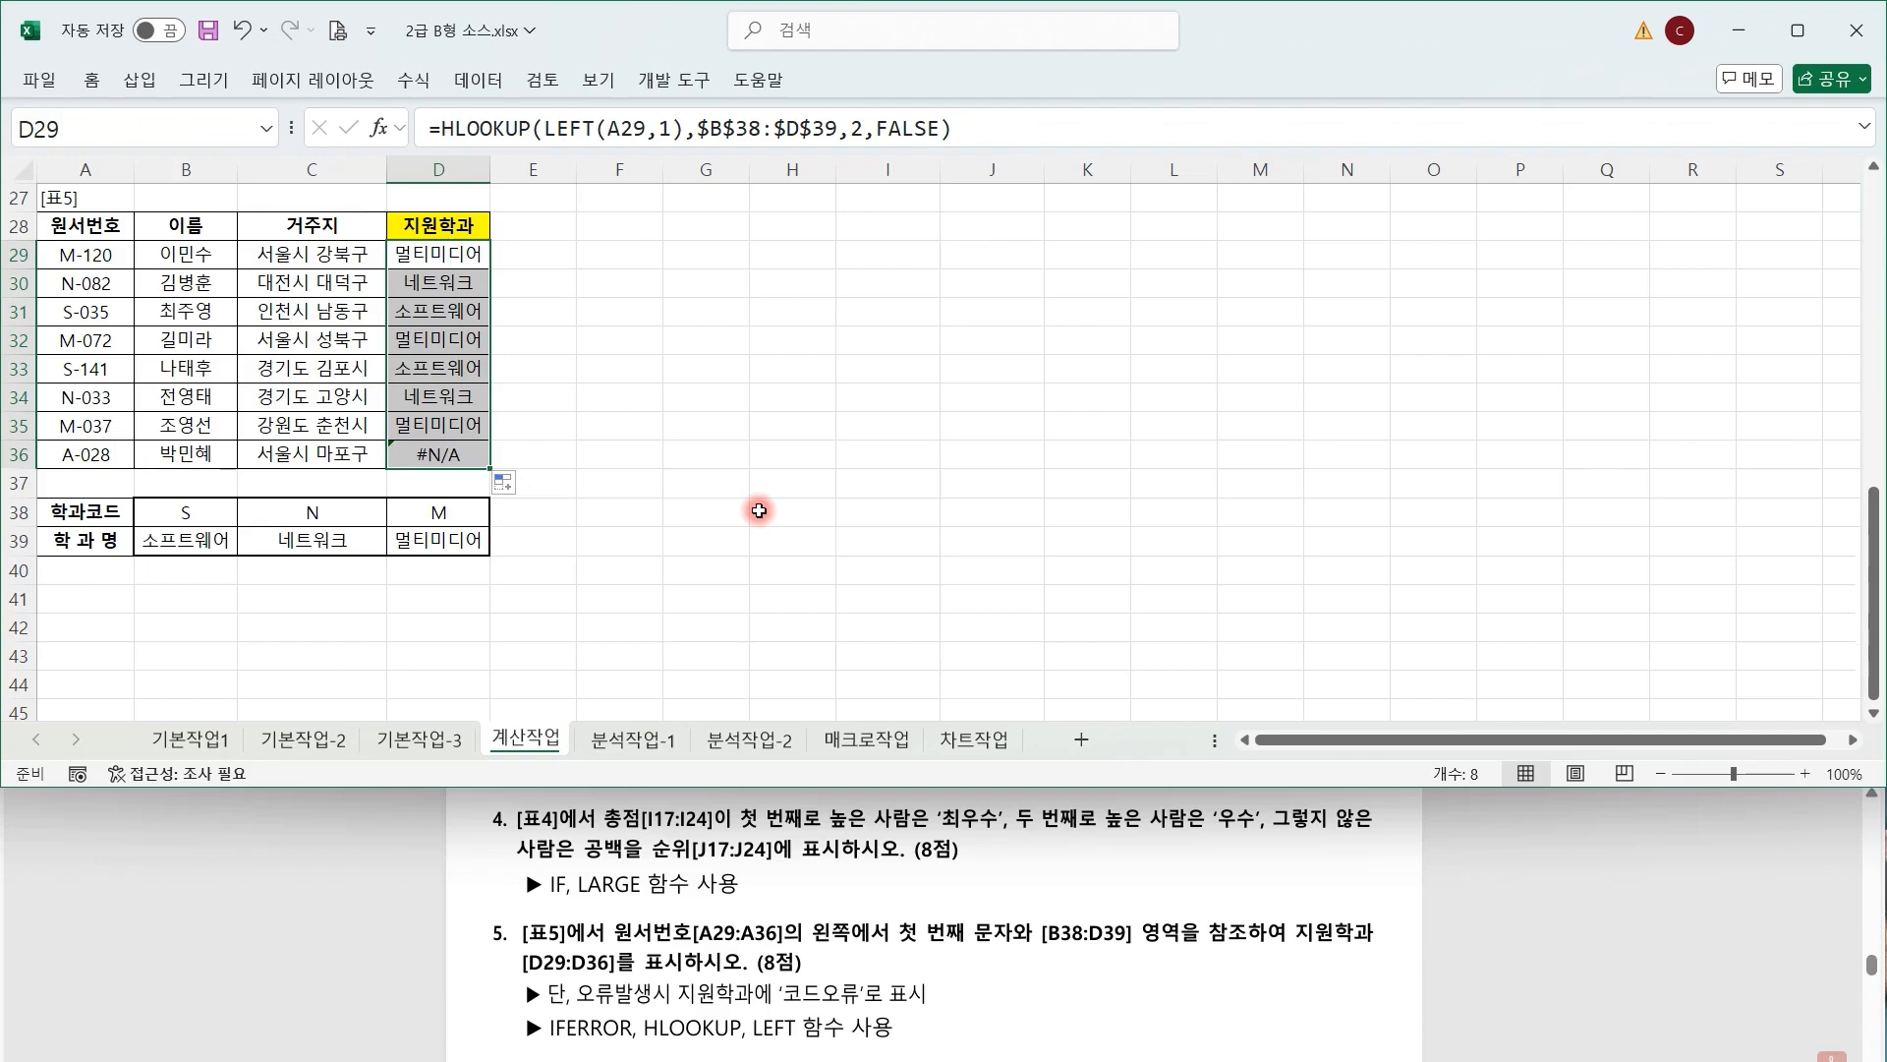
Nest the HLOOKUP formula in D29 inside an IFERROR function as its value argument.
left_click(458, 255)
left_click(447, 130)
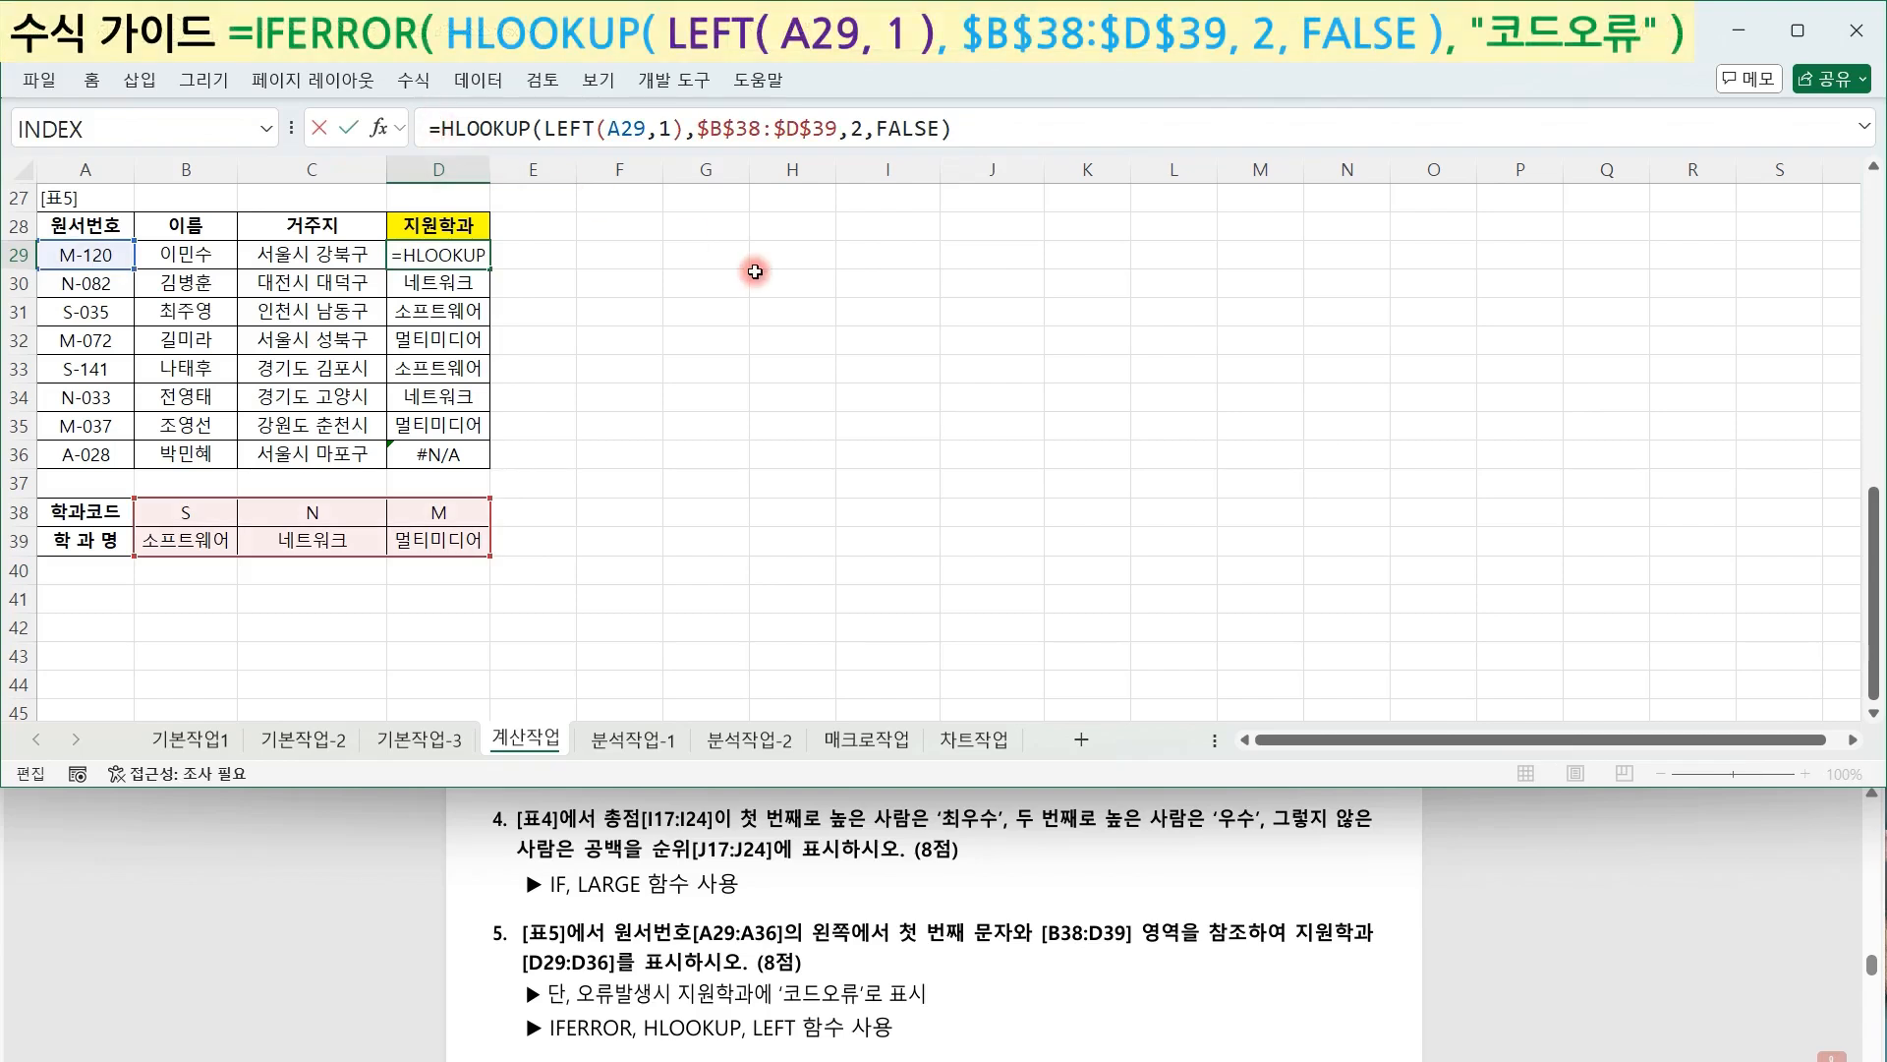
type("if")
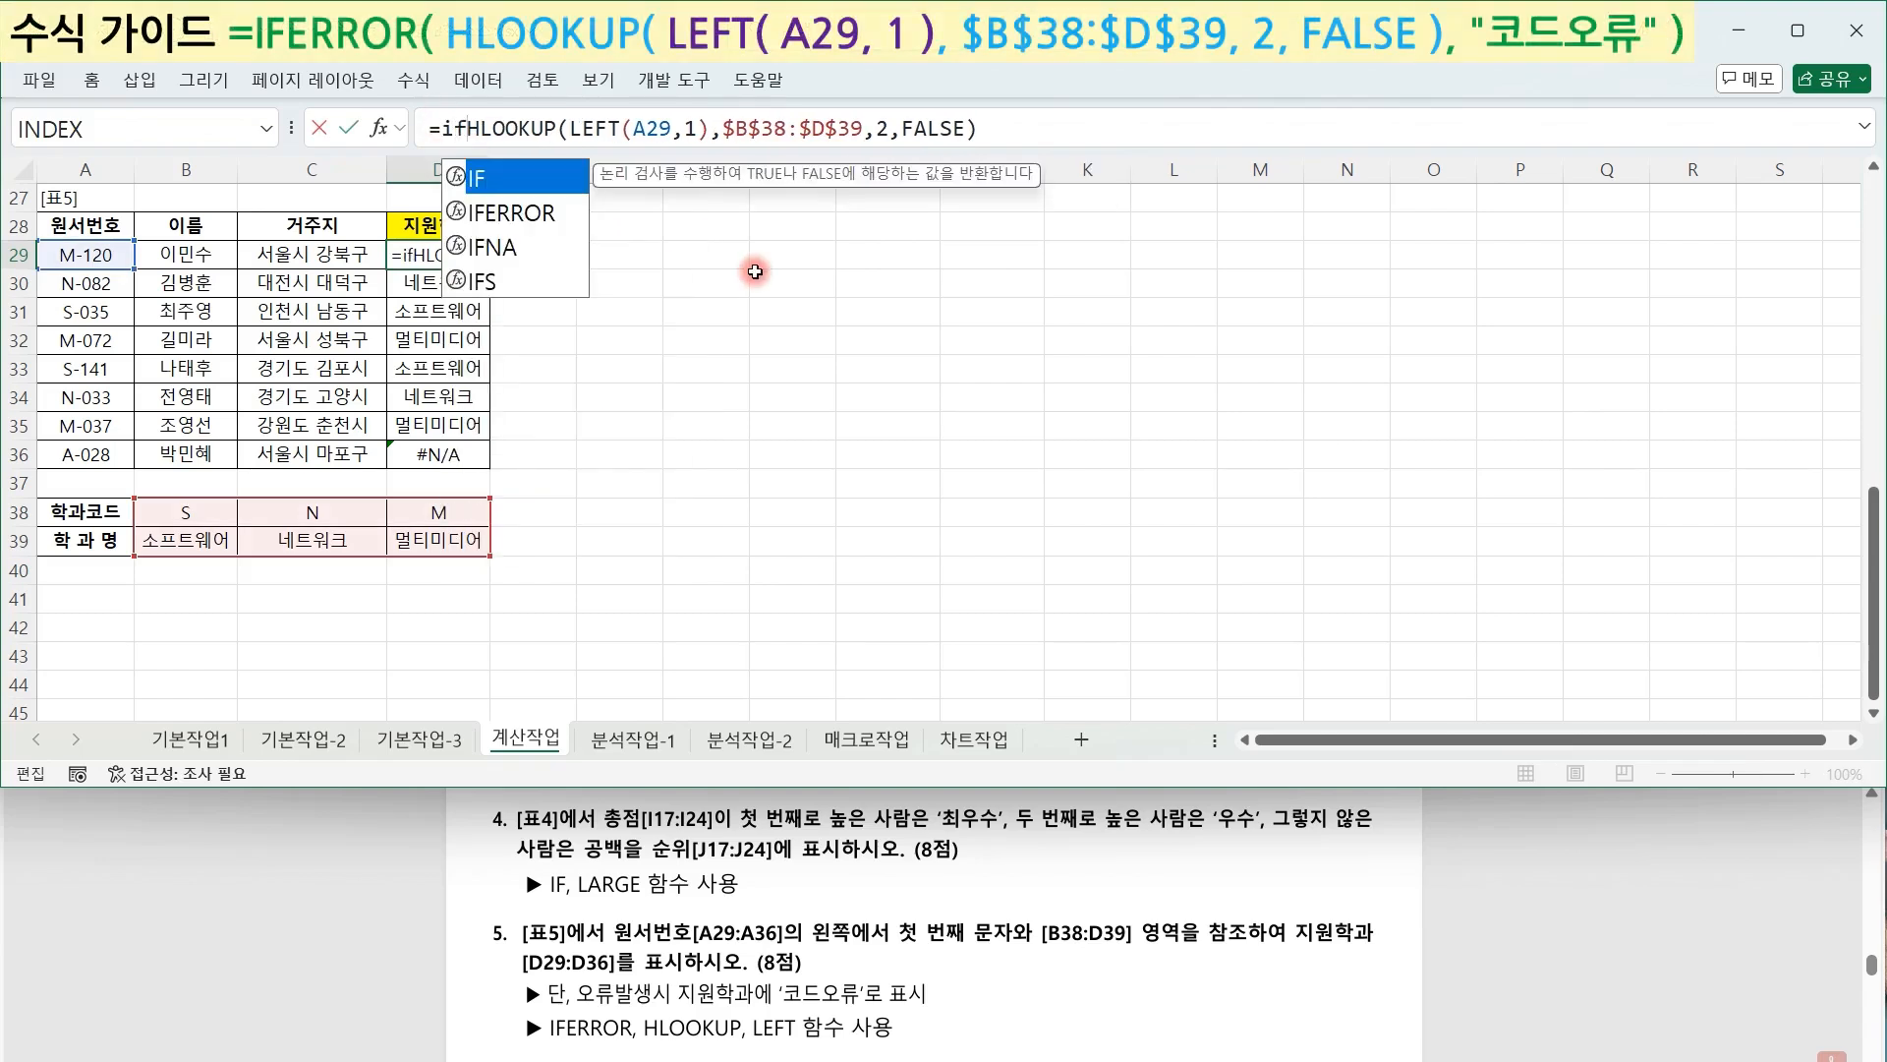
key("Down")
key("Tab")
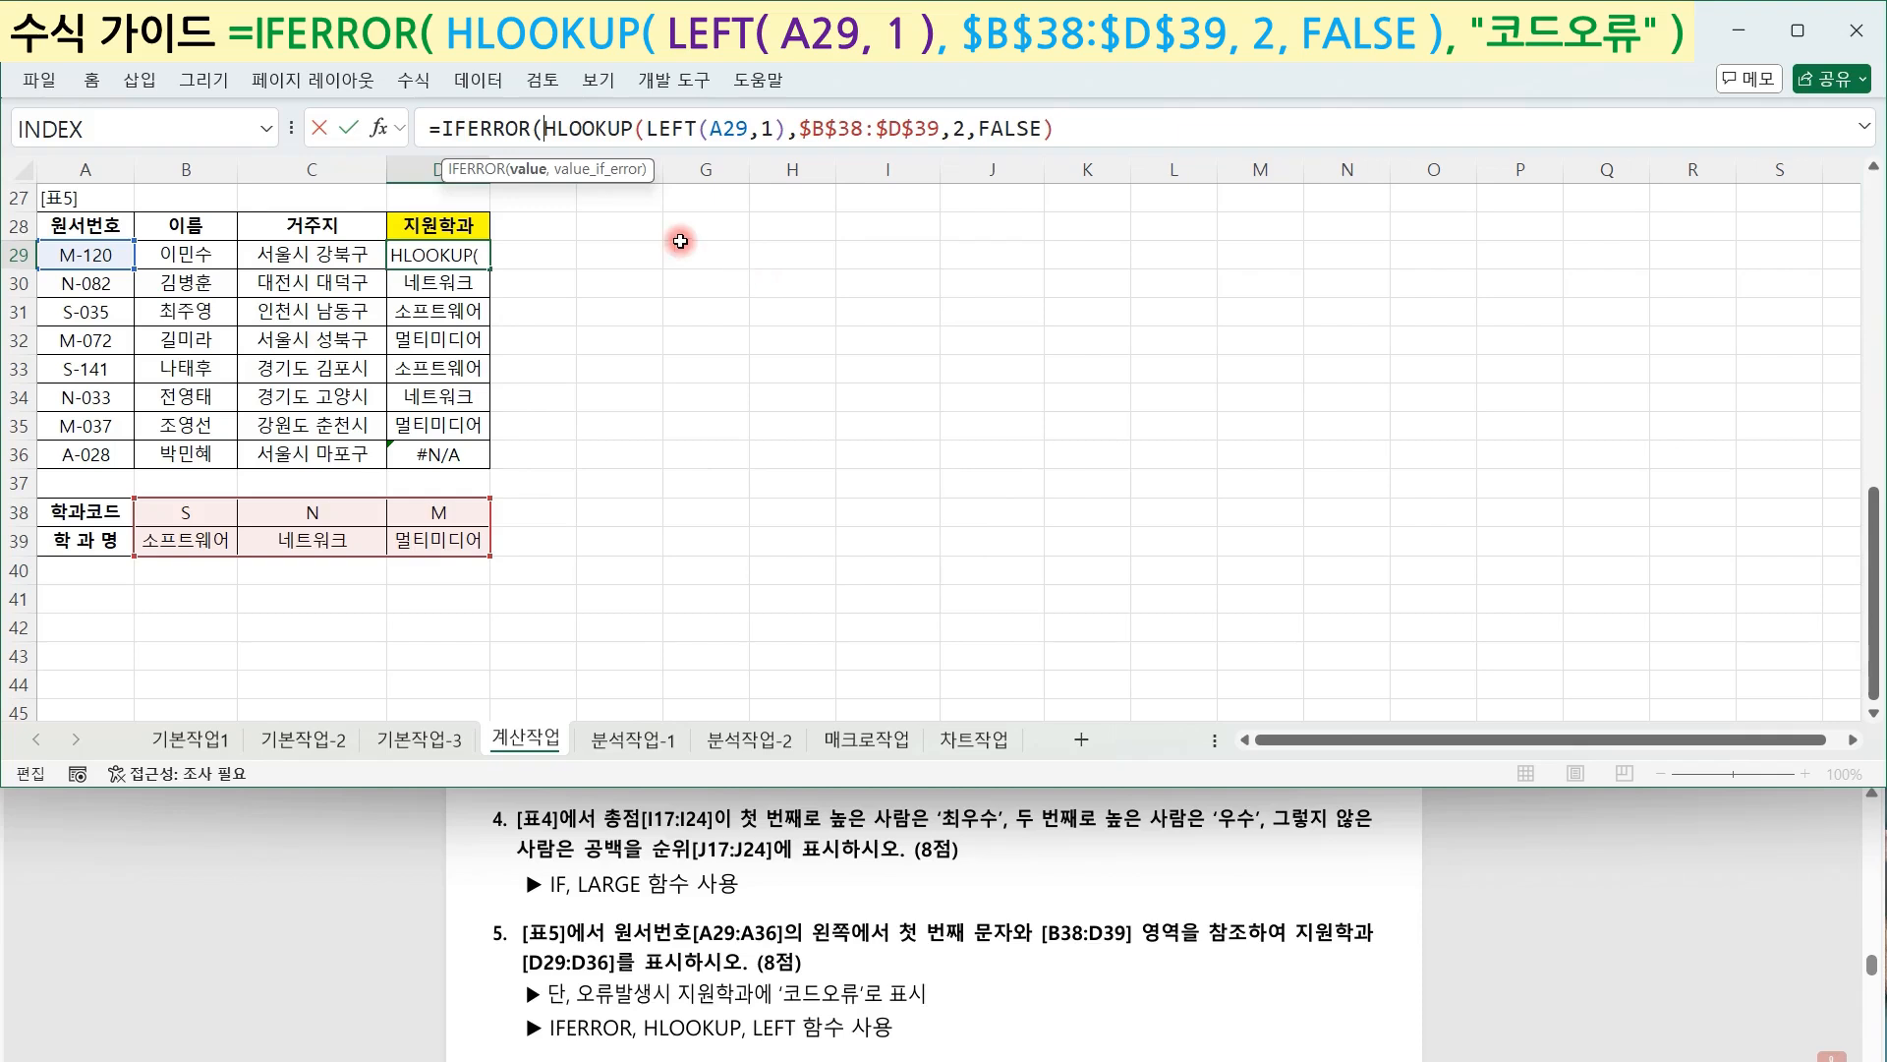
Finish the IFERROR in D29 with "코드오류" as the error value, and fill the formula down through D36.
left_click_drag(546, 130, 1169, 130)
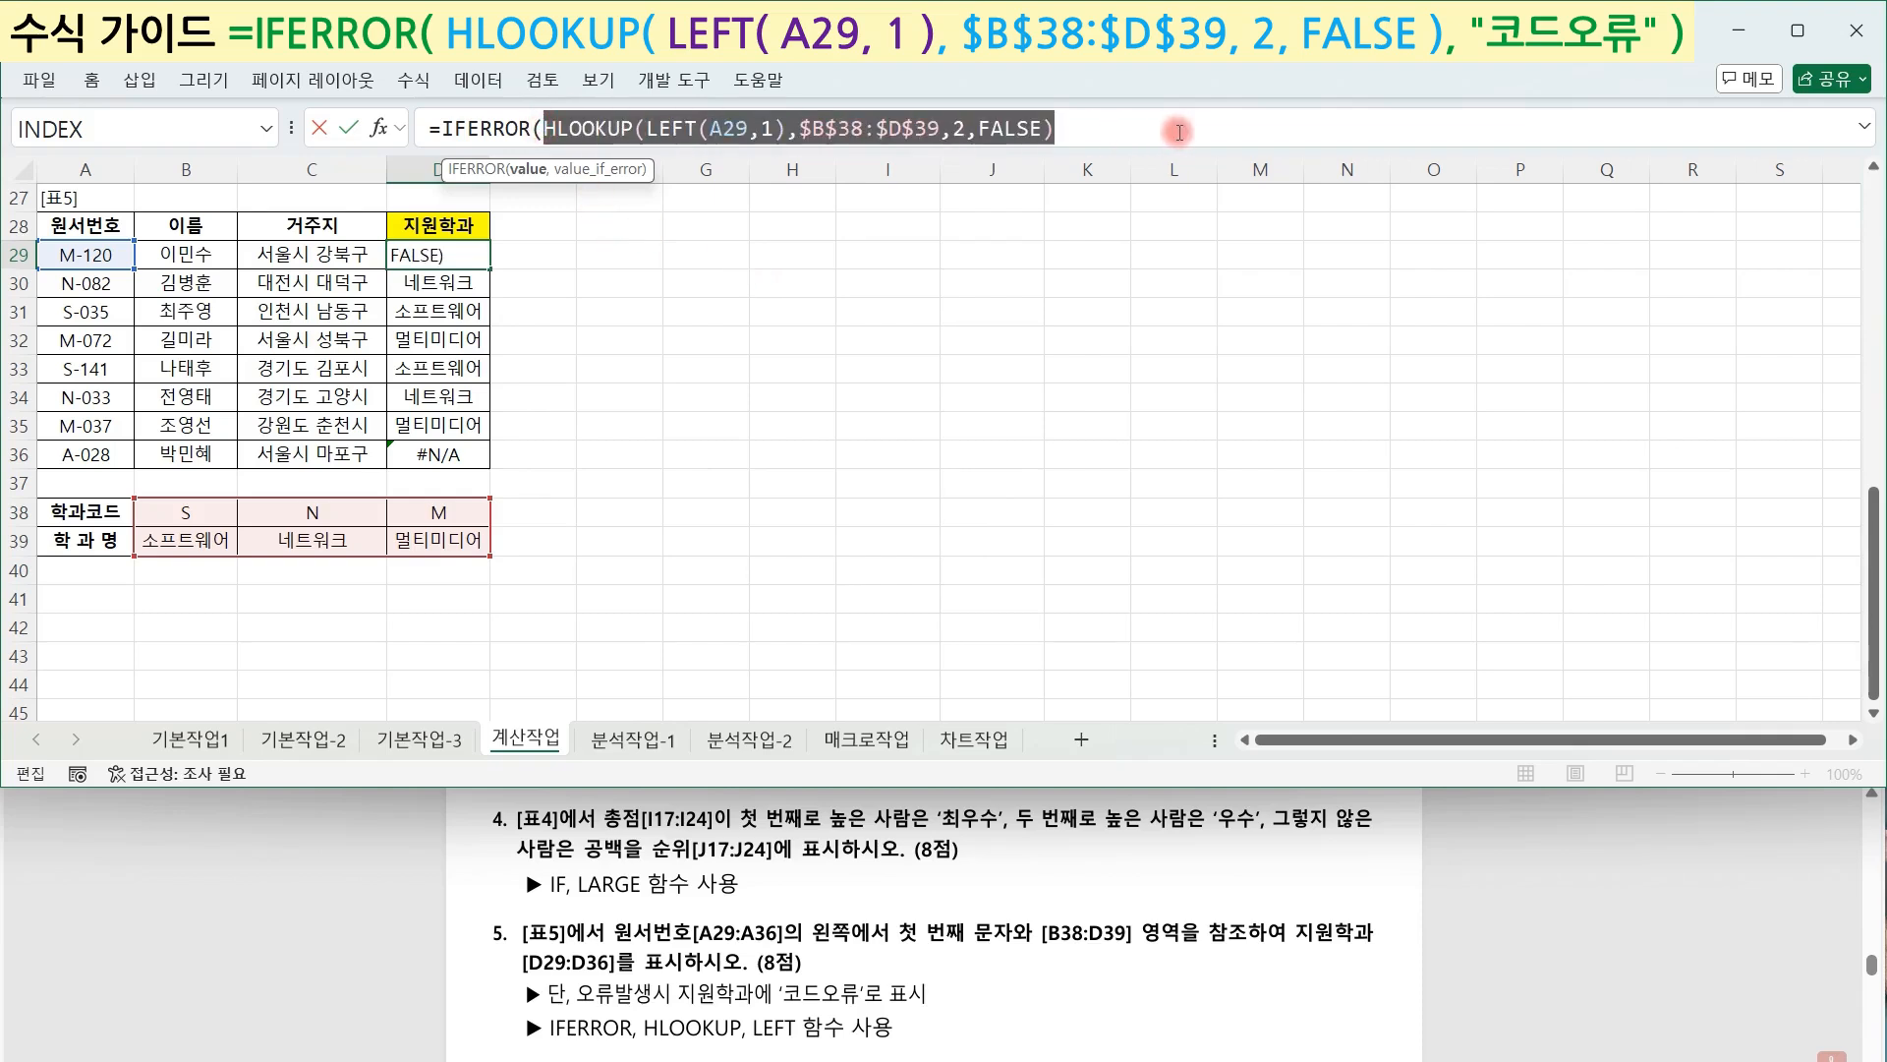
left_click(1184, 131)
type(",")
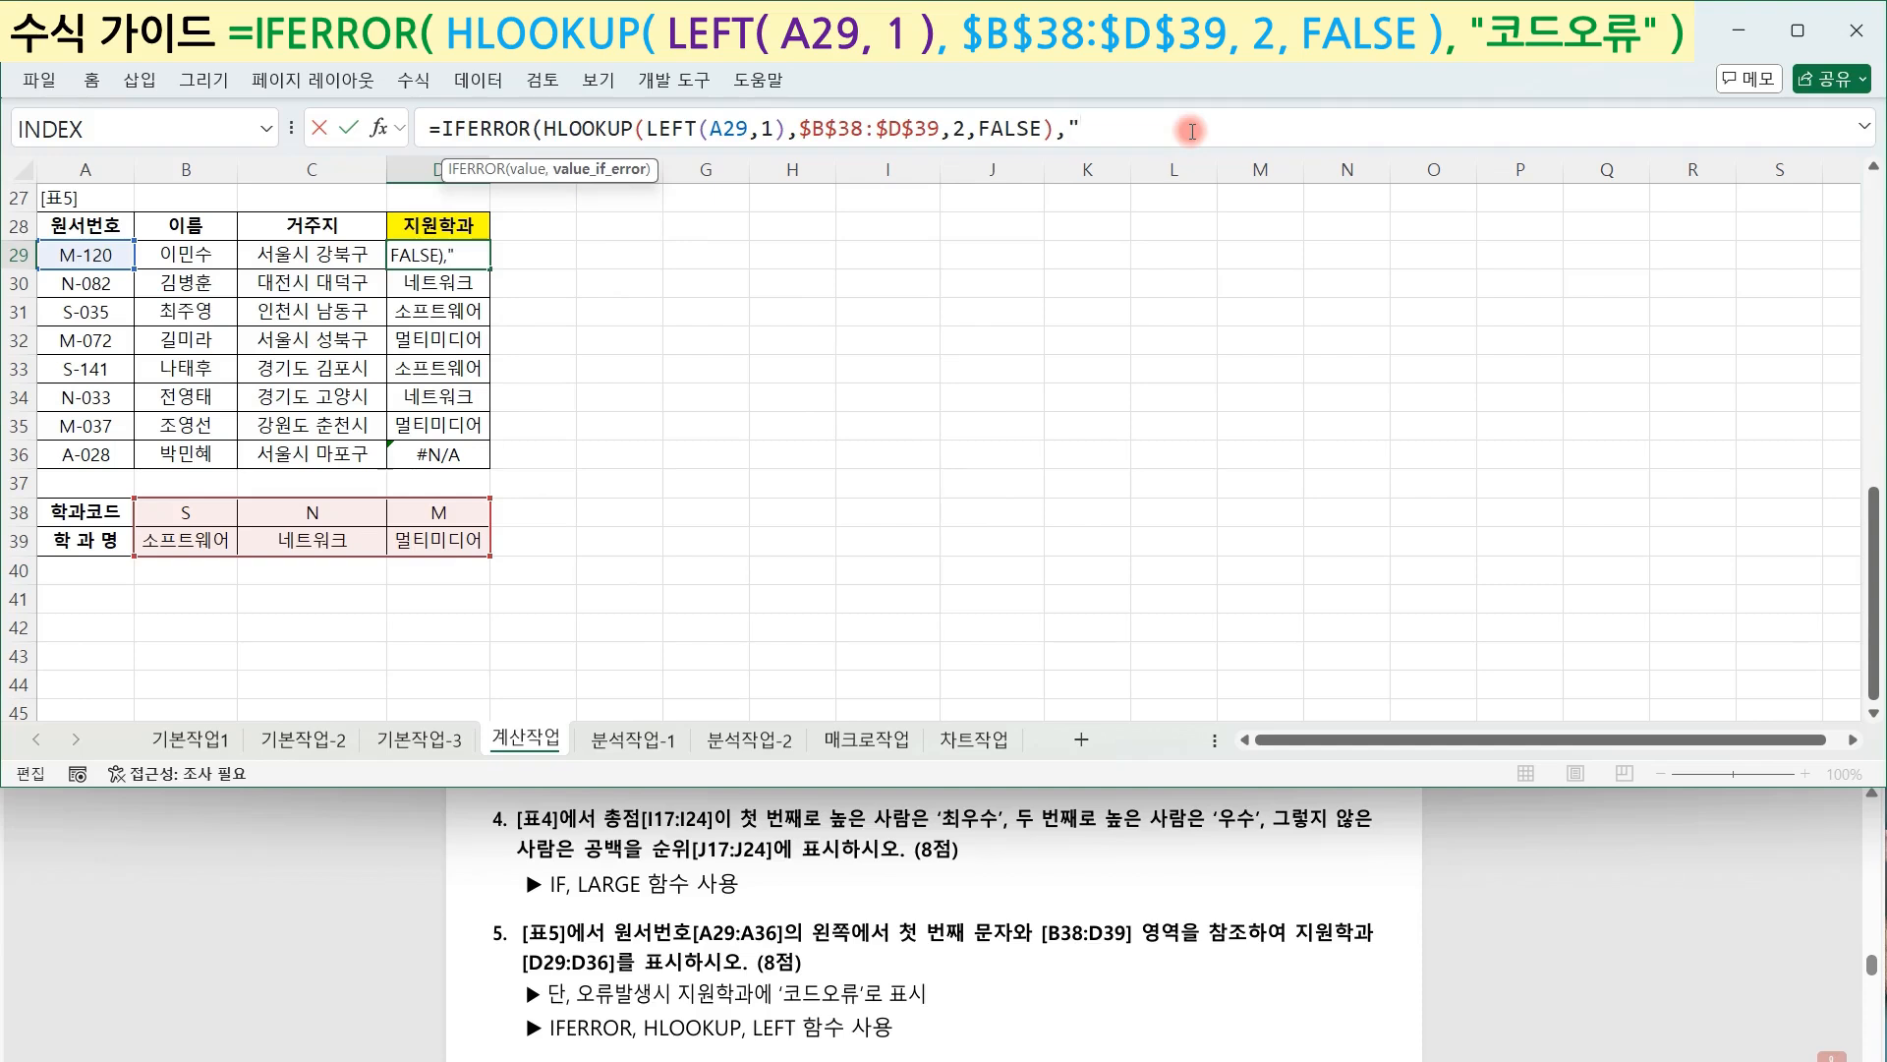
type("\"코드오류\")")
key("Return")
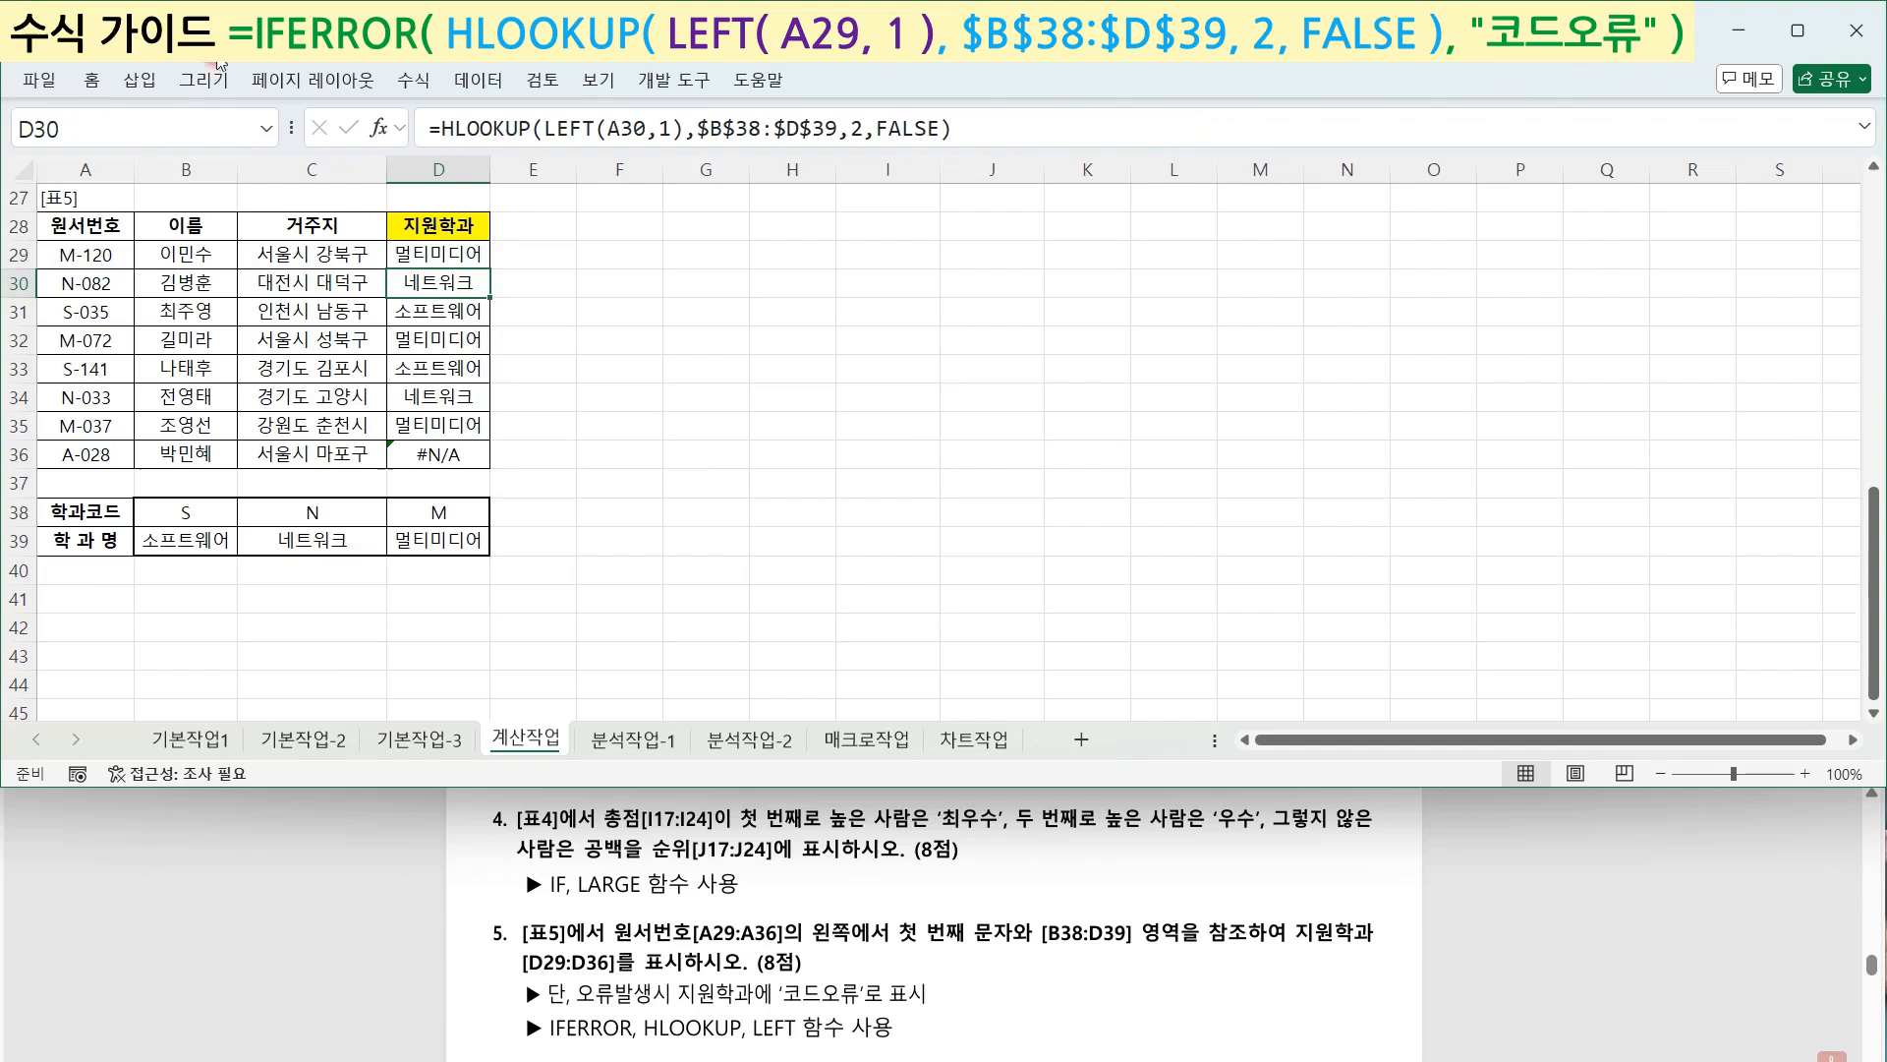
left_click(475, 261)
left_click_drag(475, 260, 416, 477)
left_click(478, 458)
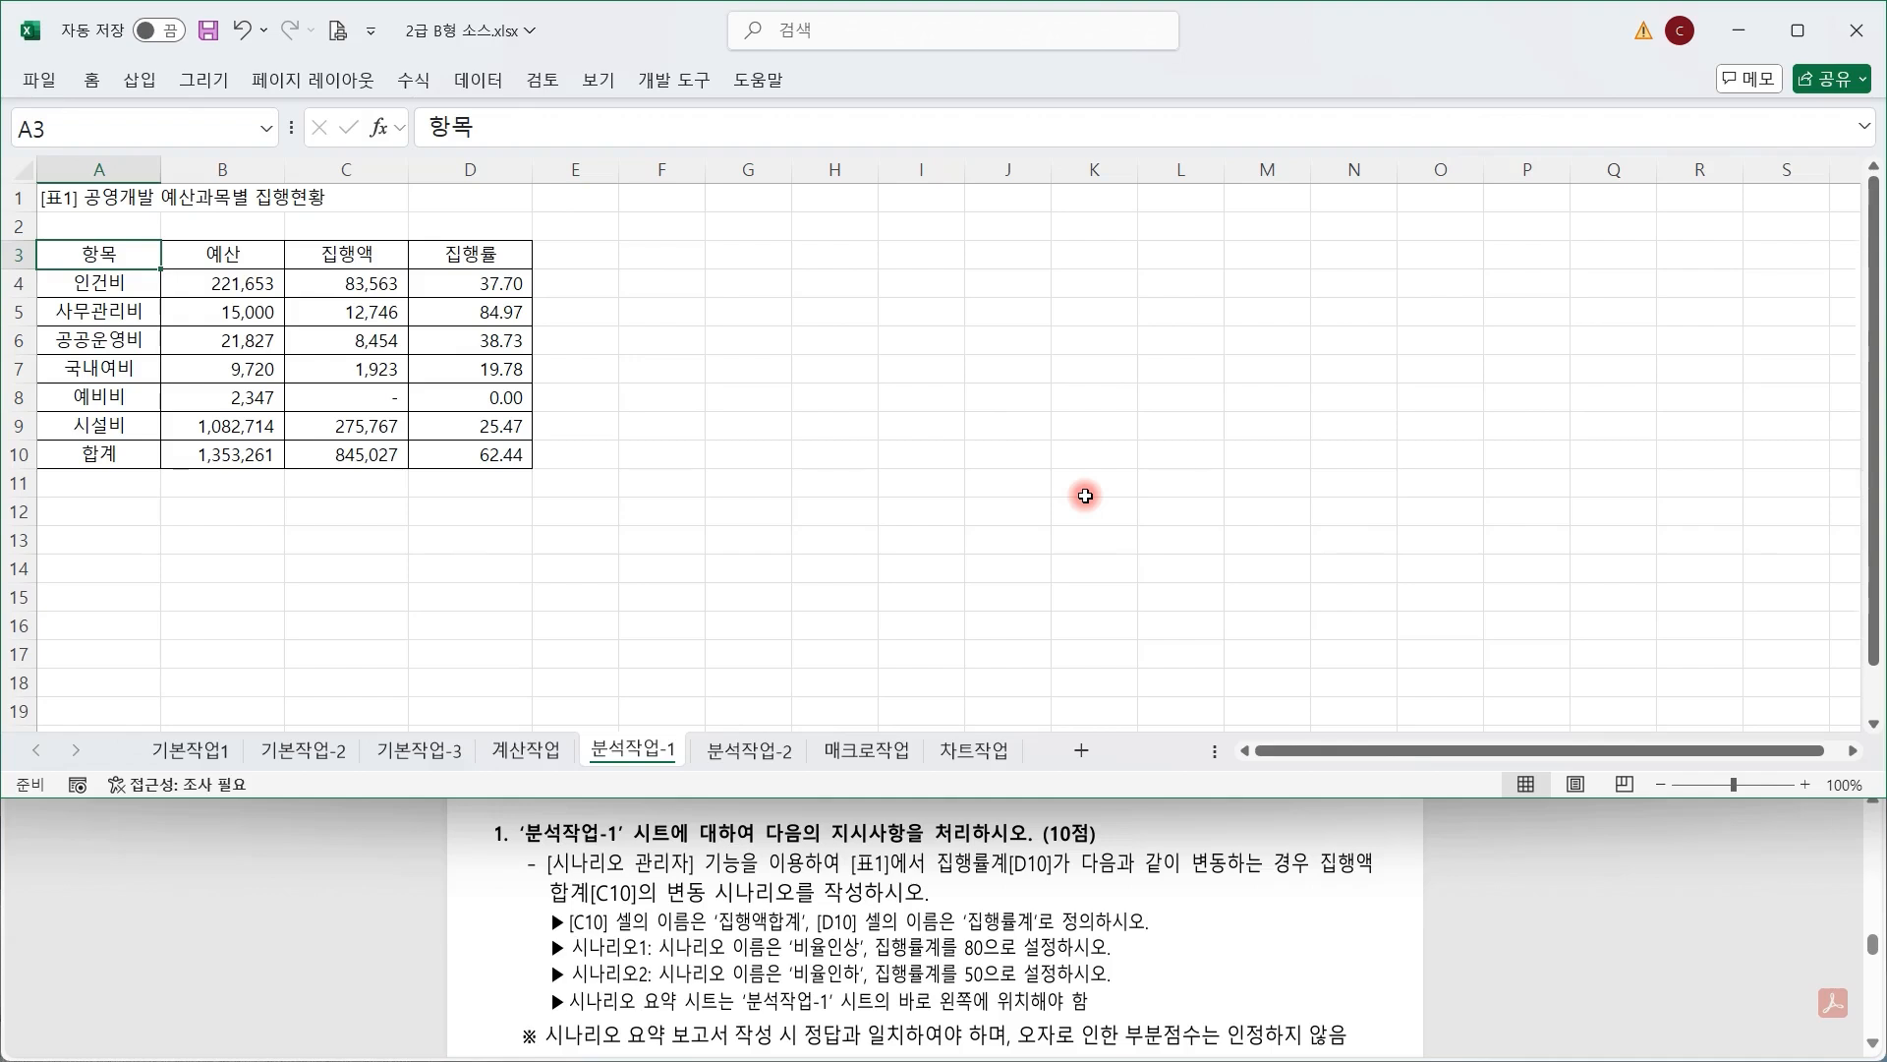
Define the name 집행액합계 for cell C10 on the 분석작업-1 sheet.
left_click(395, 453)
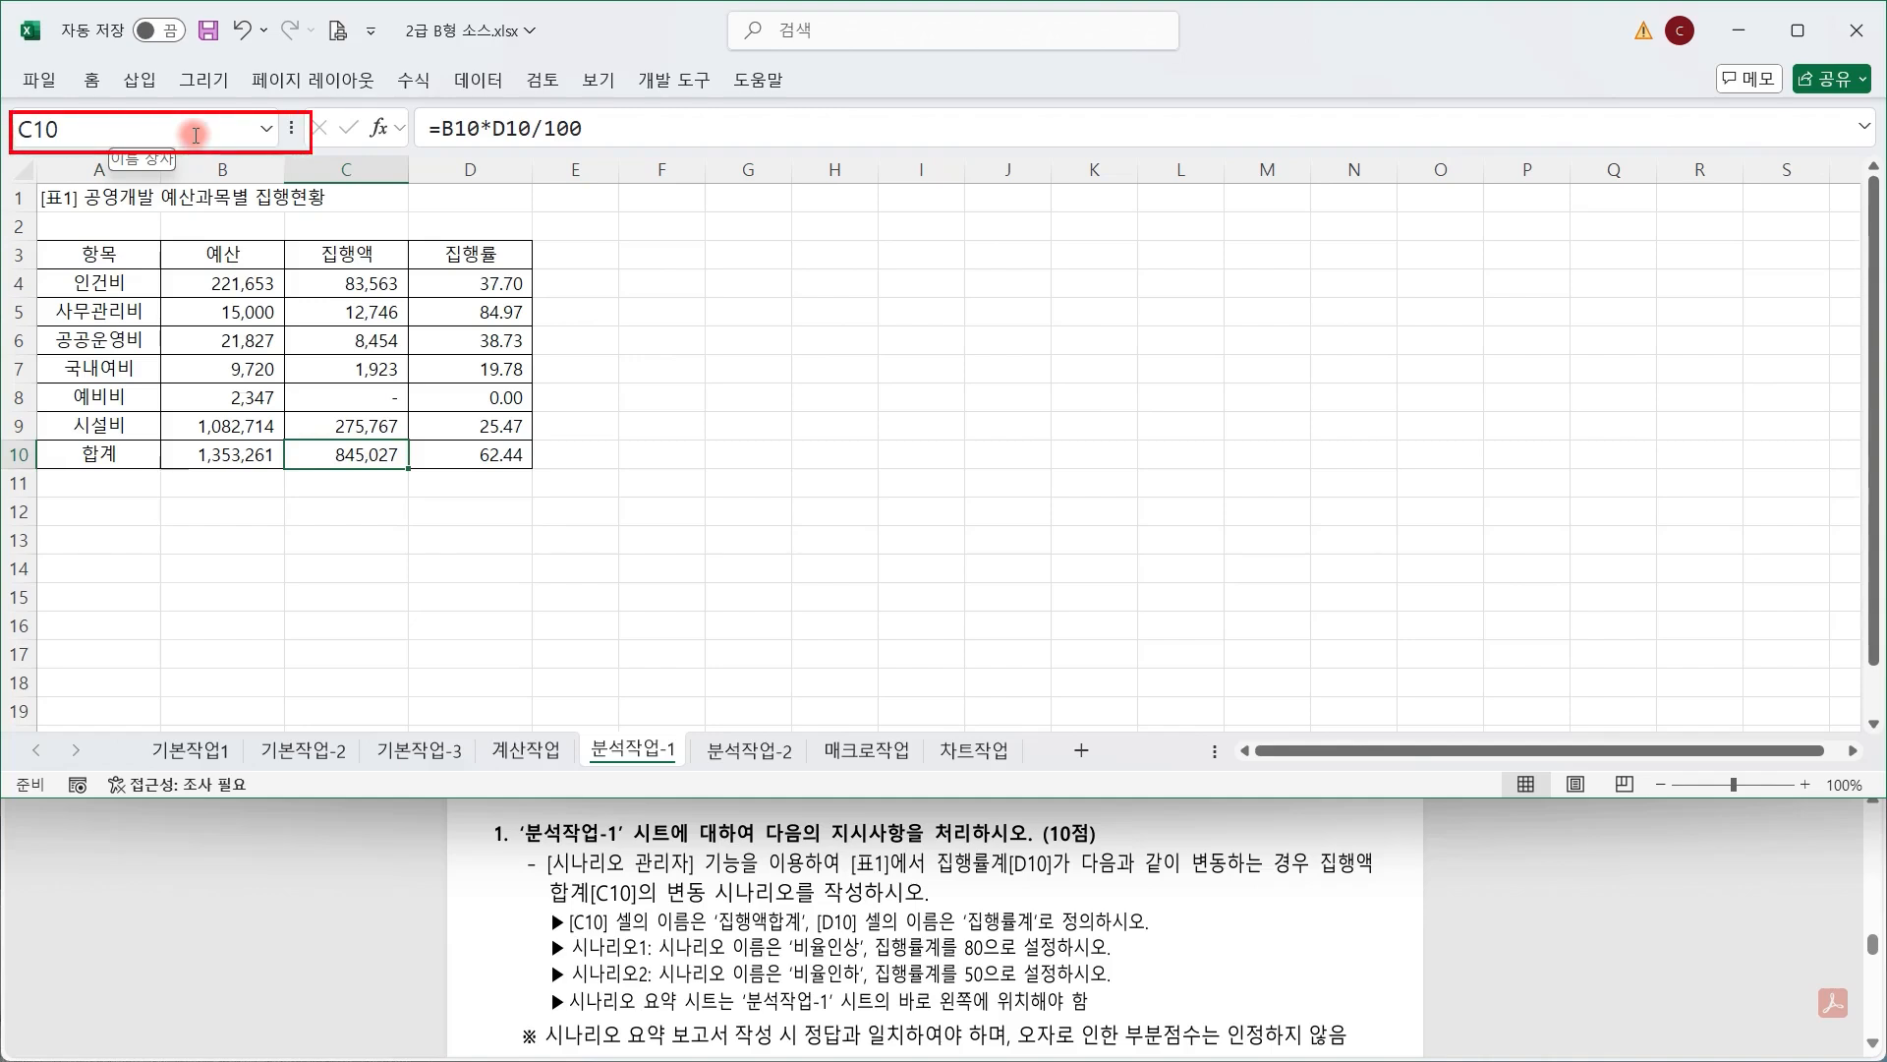
left_click(194, 134)
type("집행액합계")
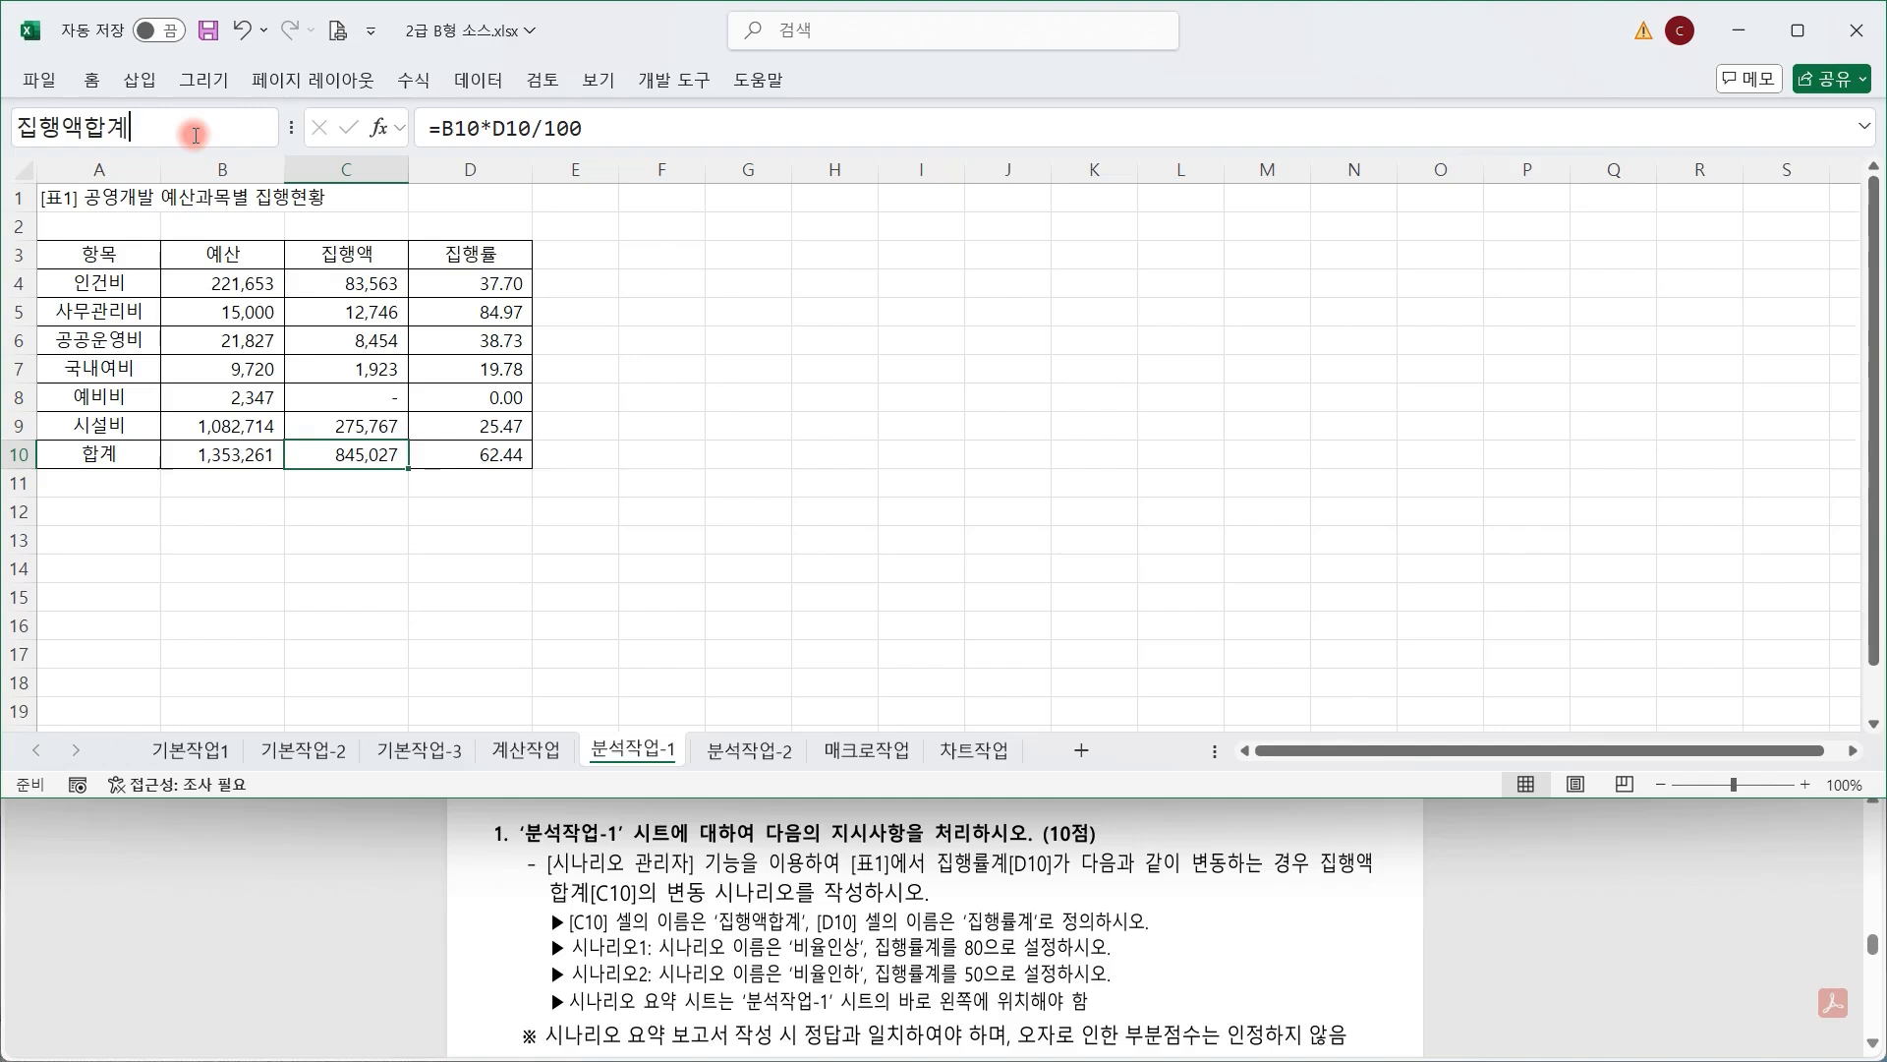
key("Return")
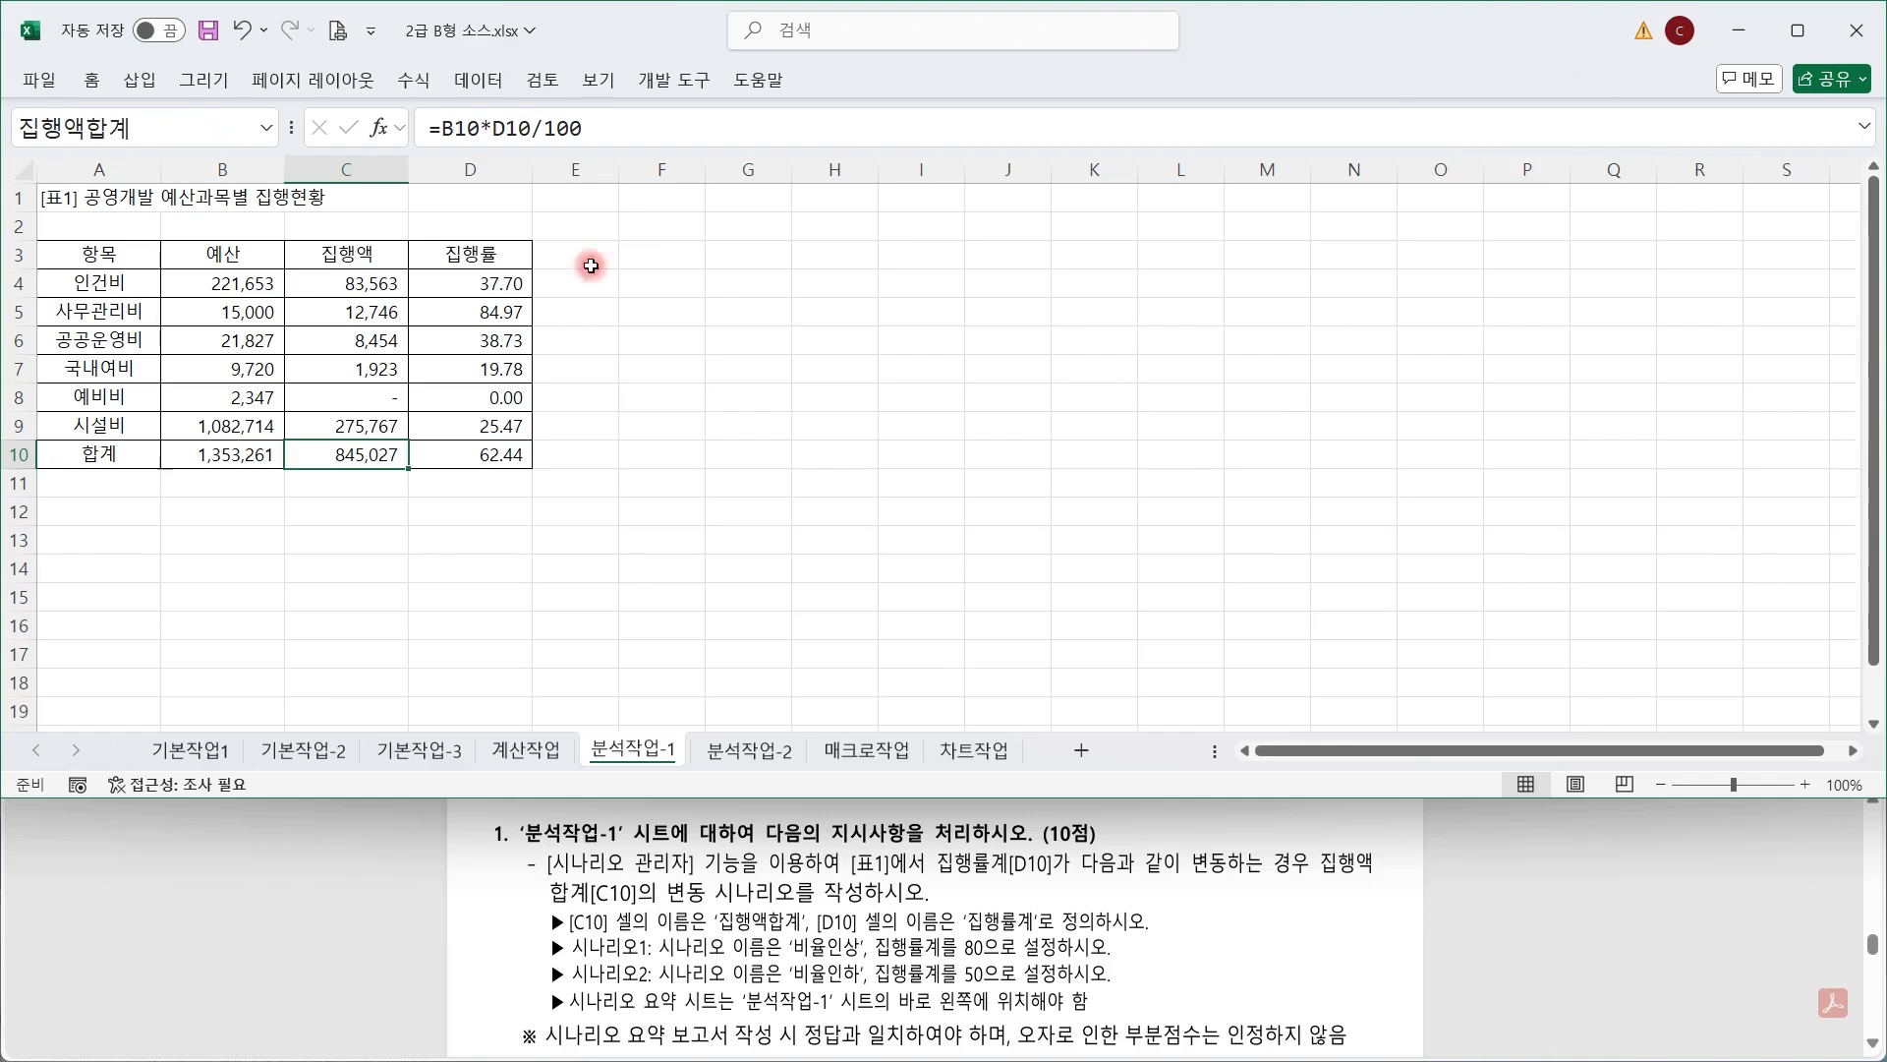
Define the name 집행률계 for cell D10.
left_click(475, 451)
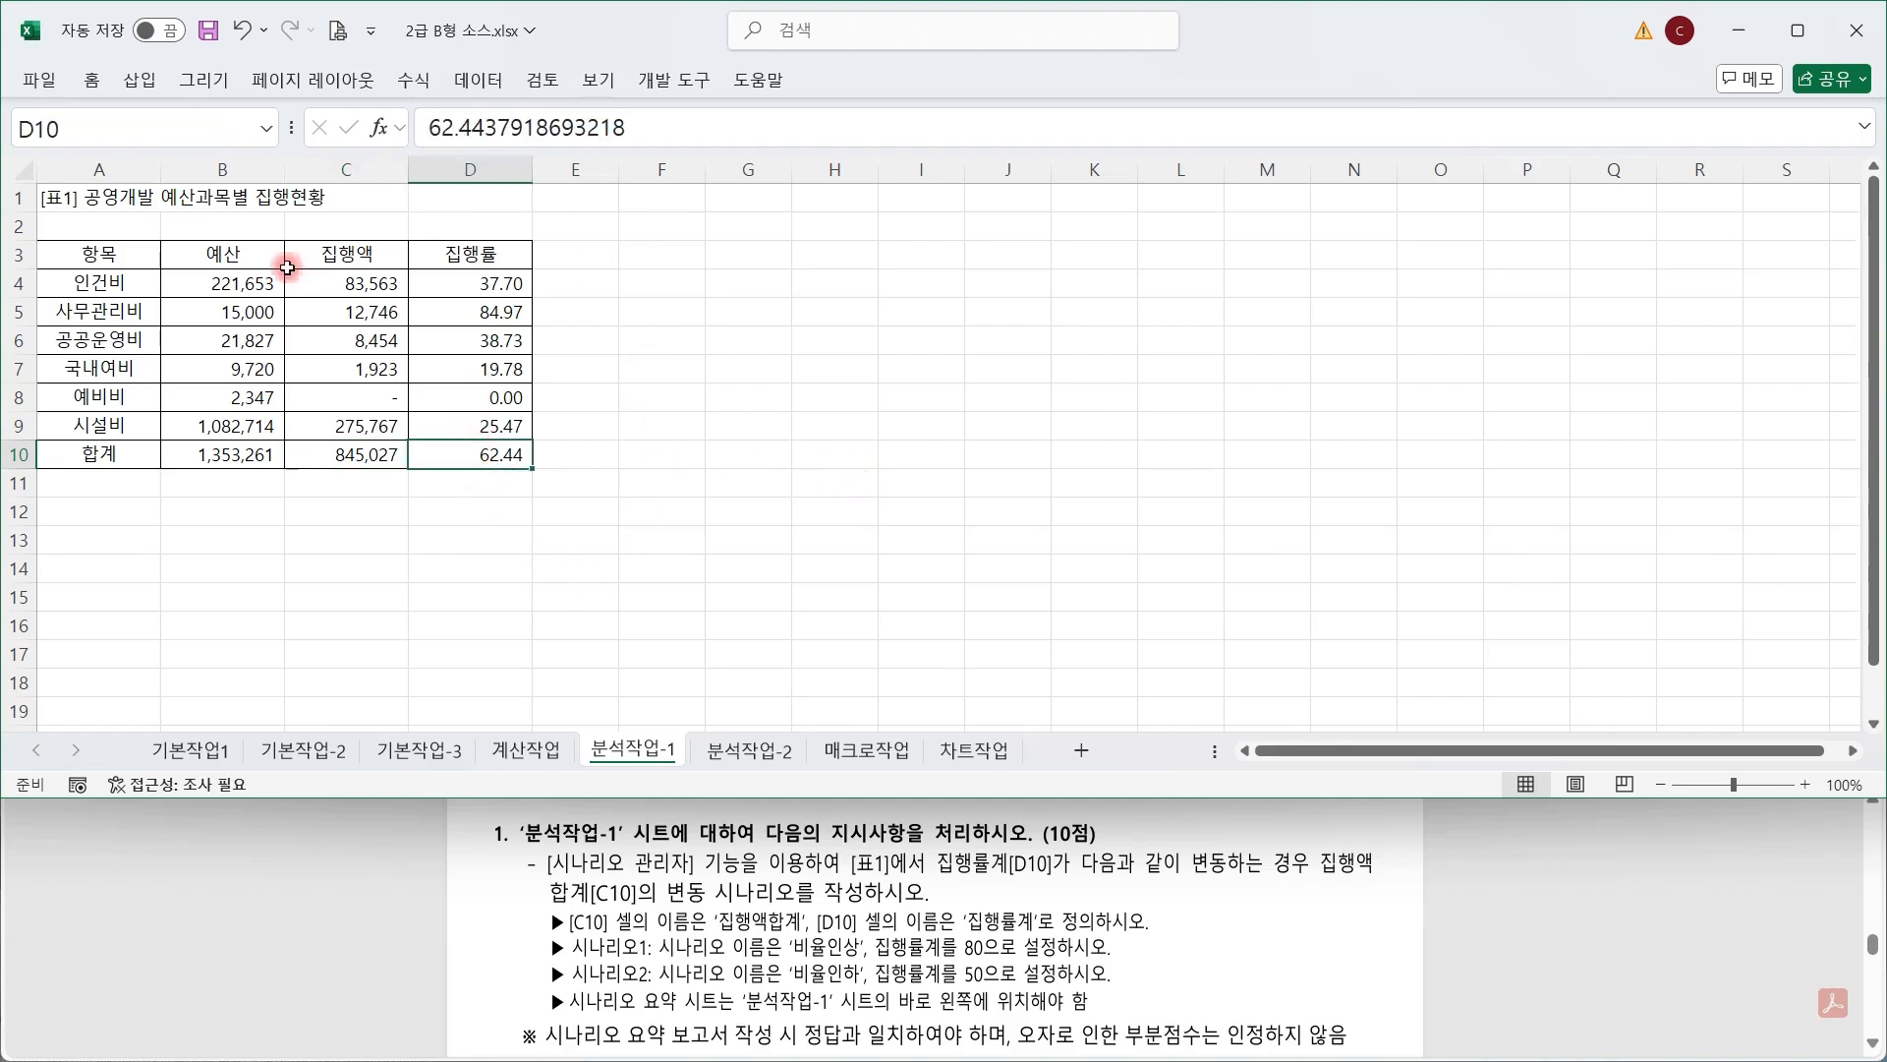
left_click(179, 133)
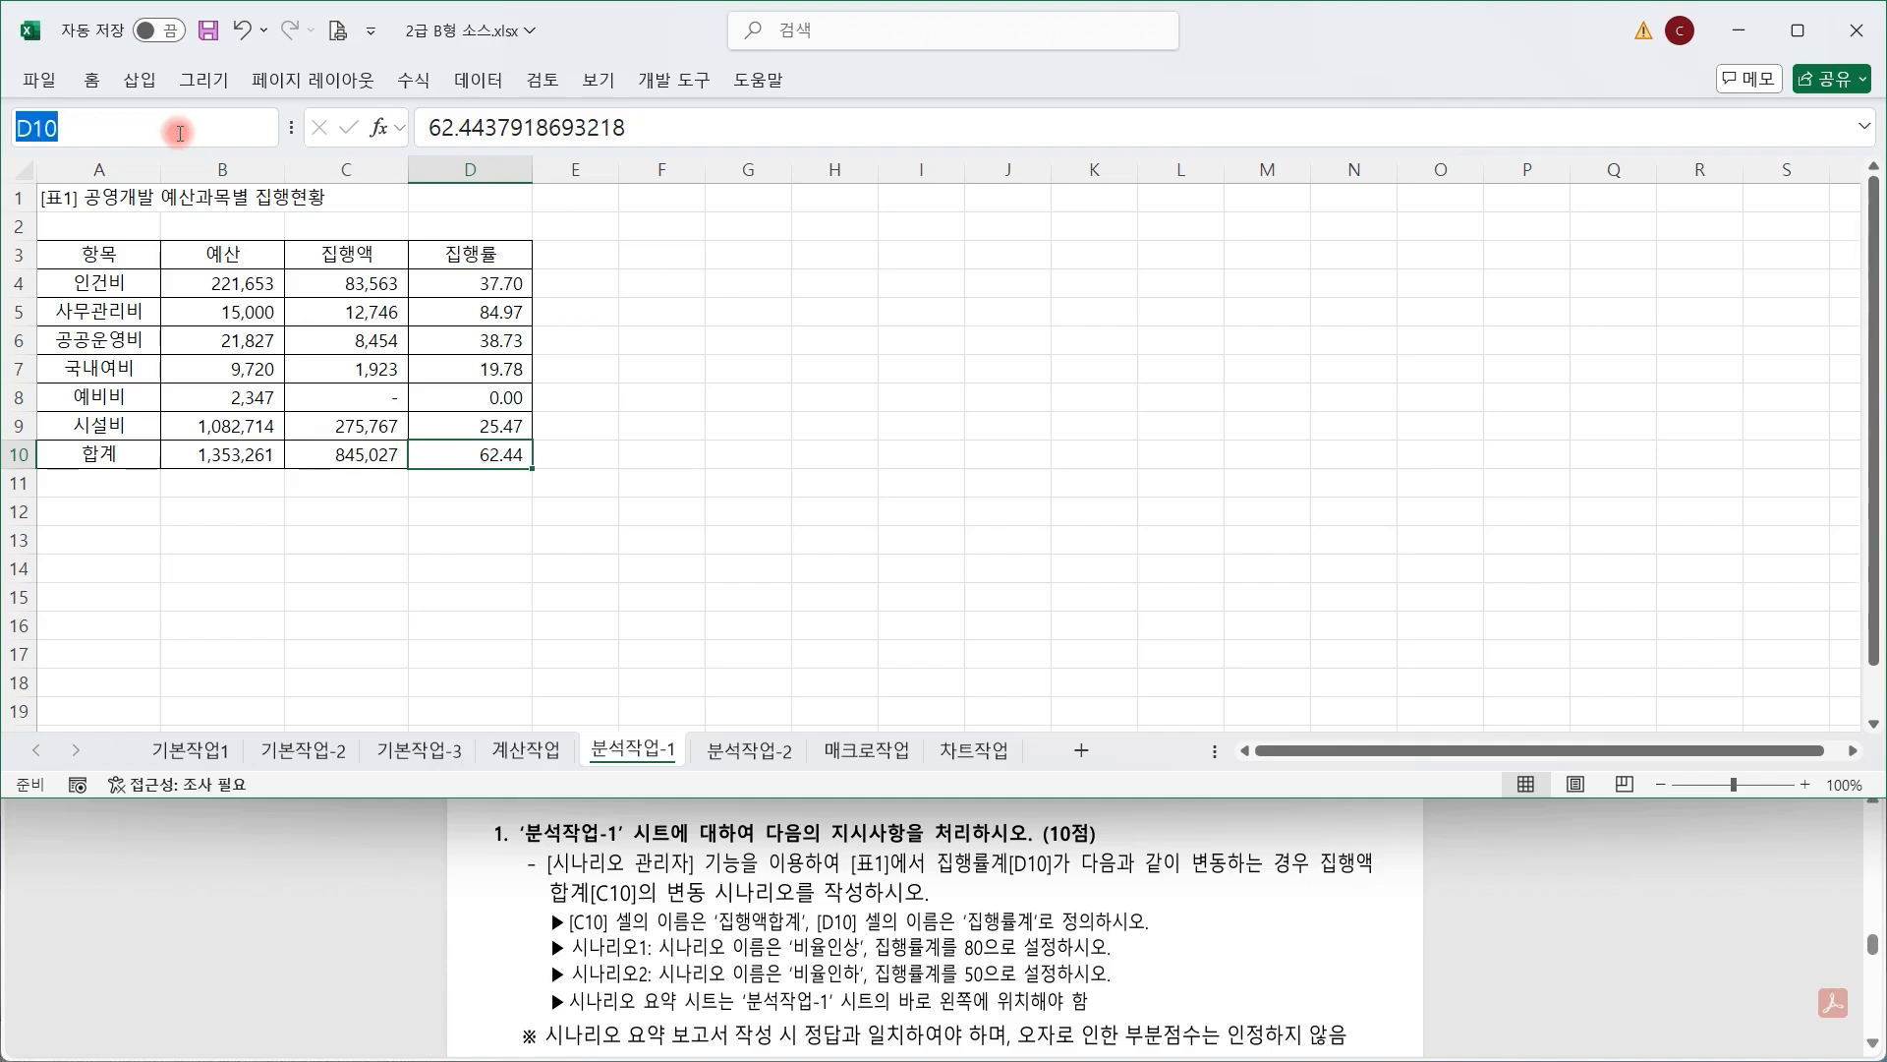
type("집행률계")
key("Return")
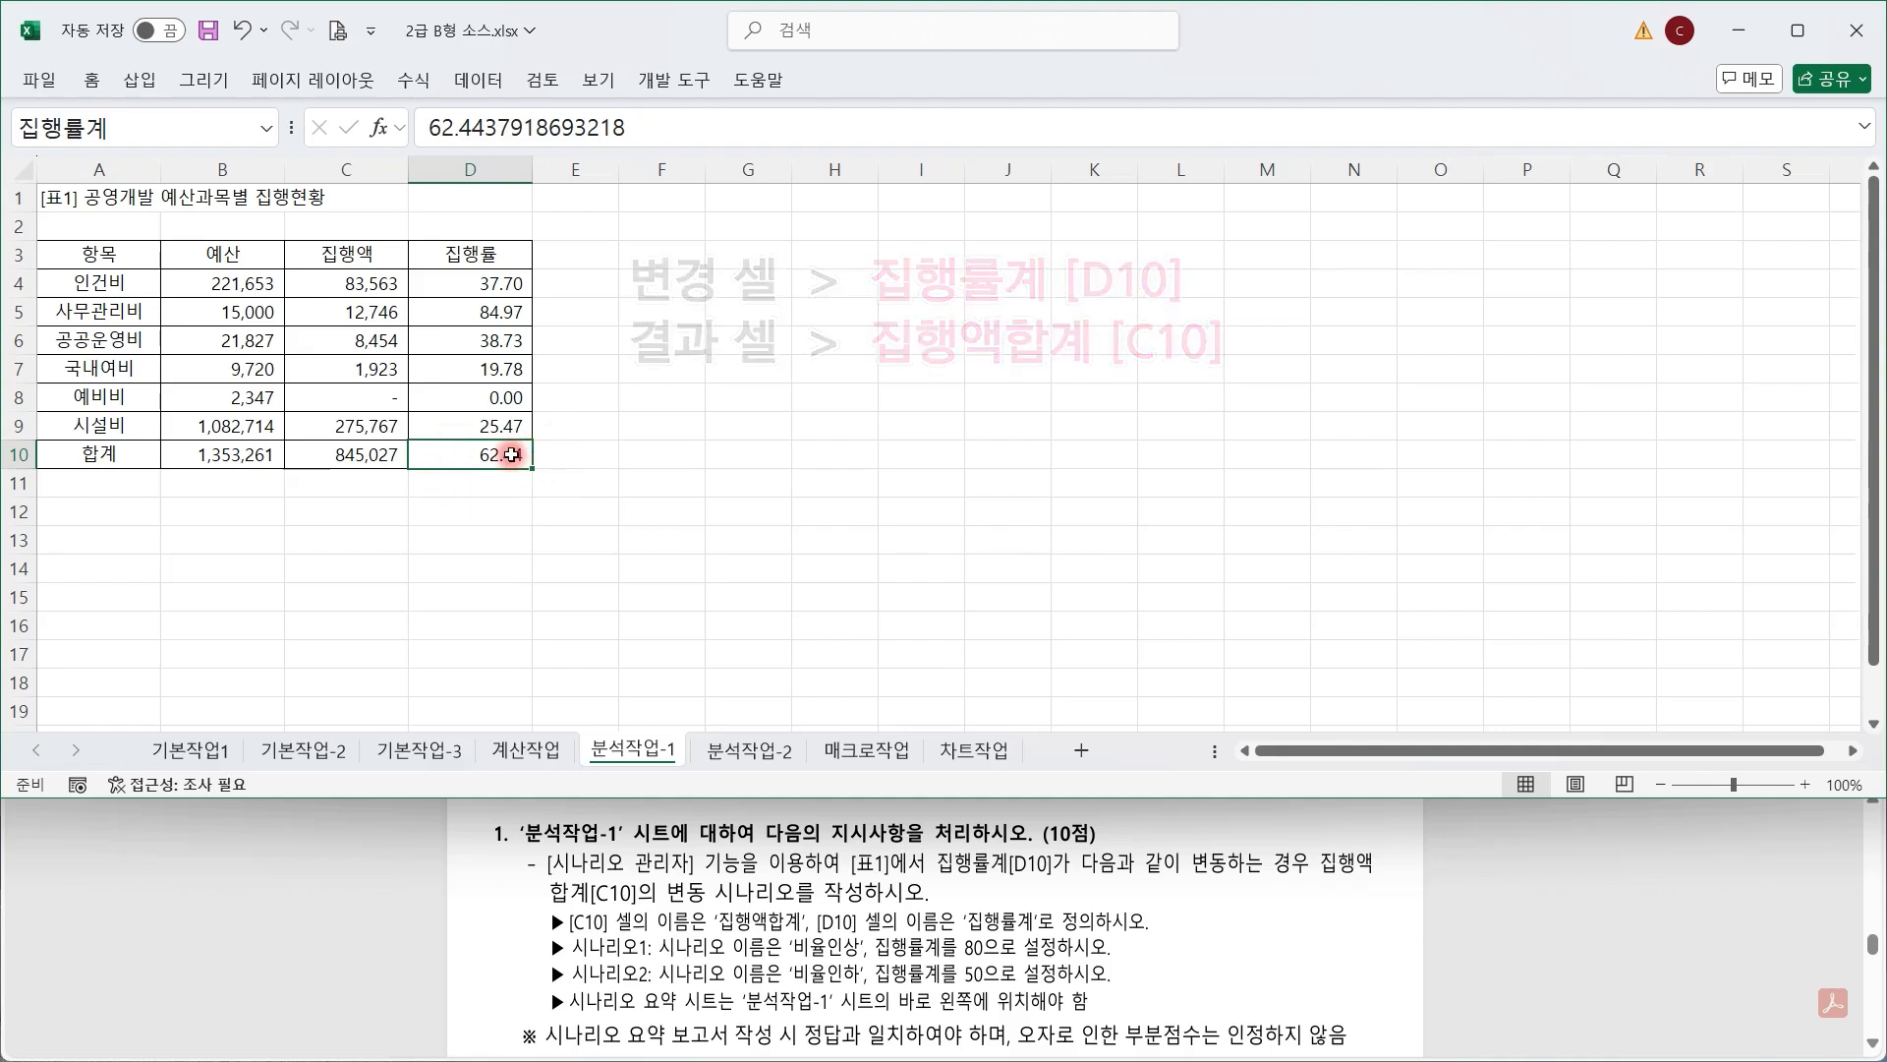
Create a scenario named 비율인상 with D10 as the changing cell and 집행률계 set to 80.
left_click(509, 84)
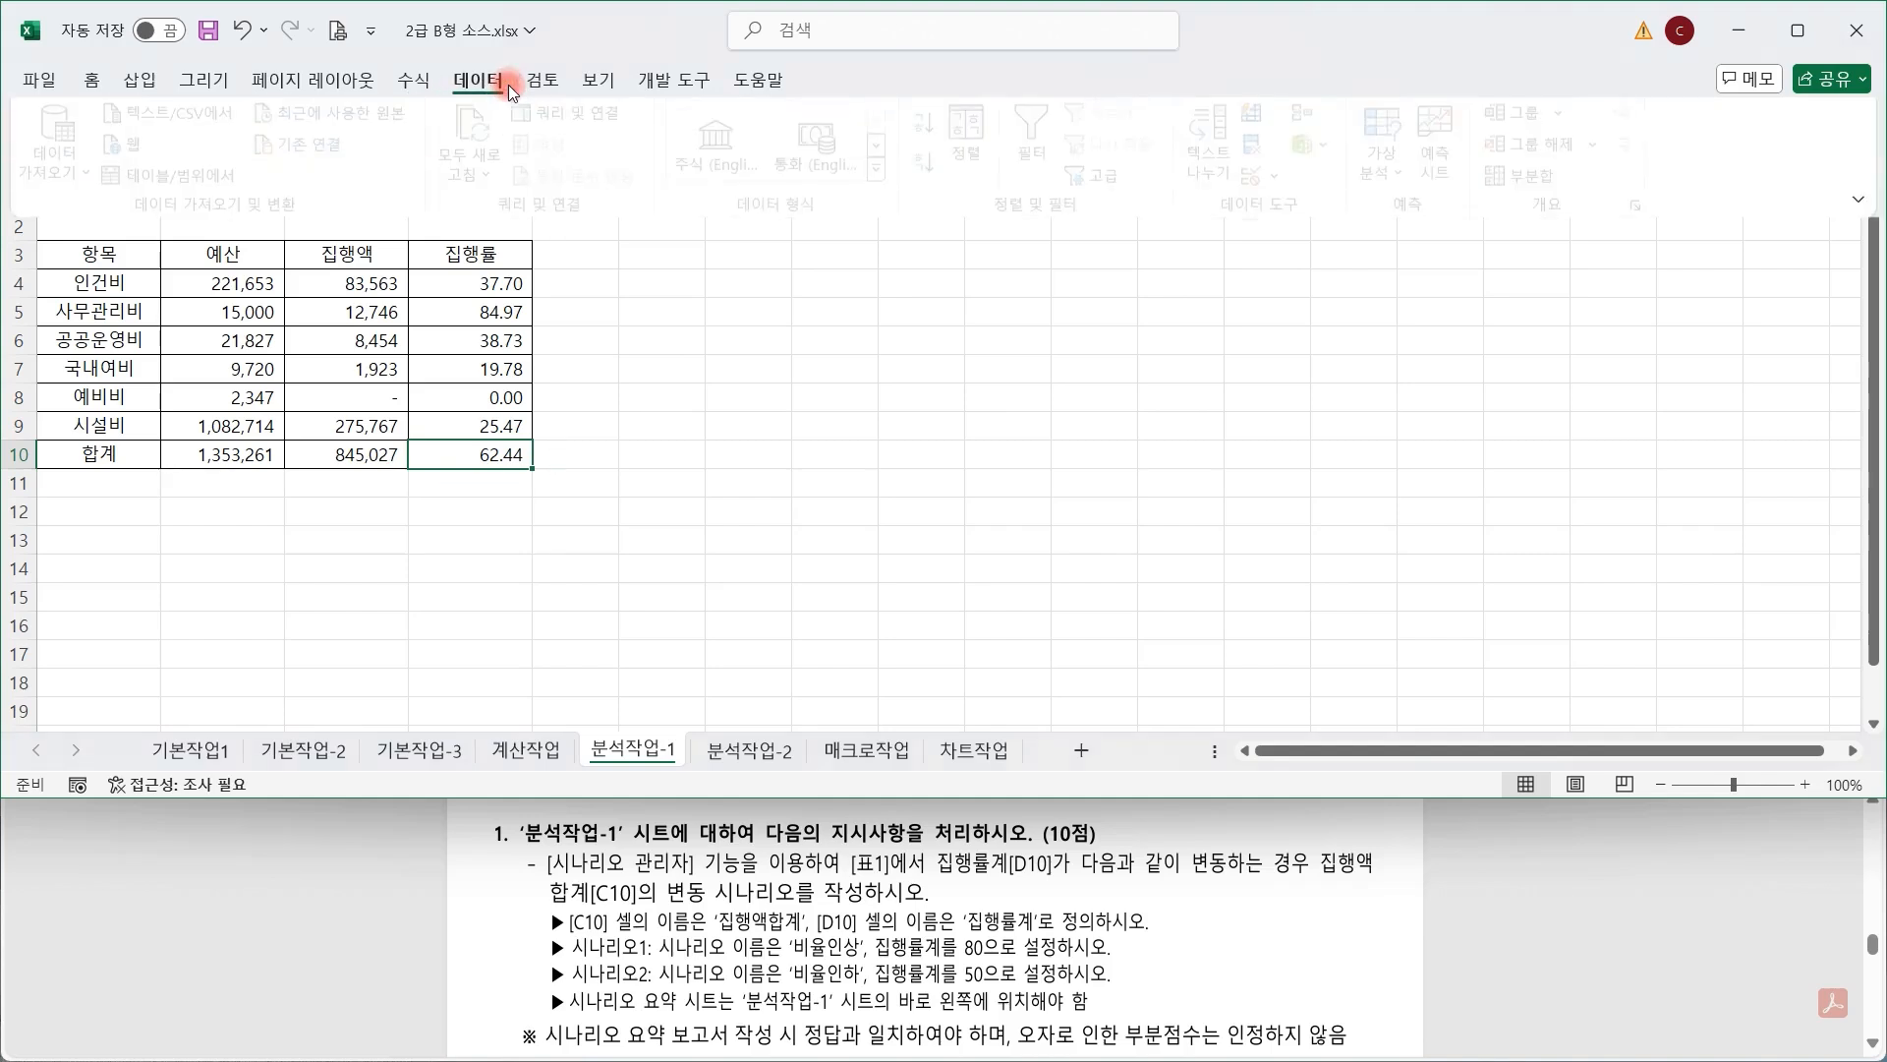
left_click(1407, 175)
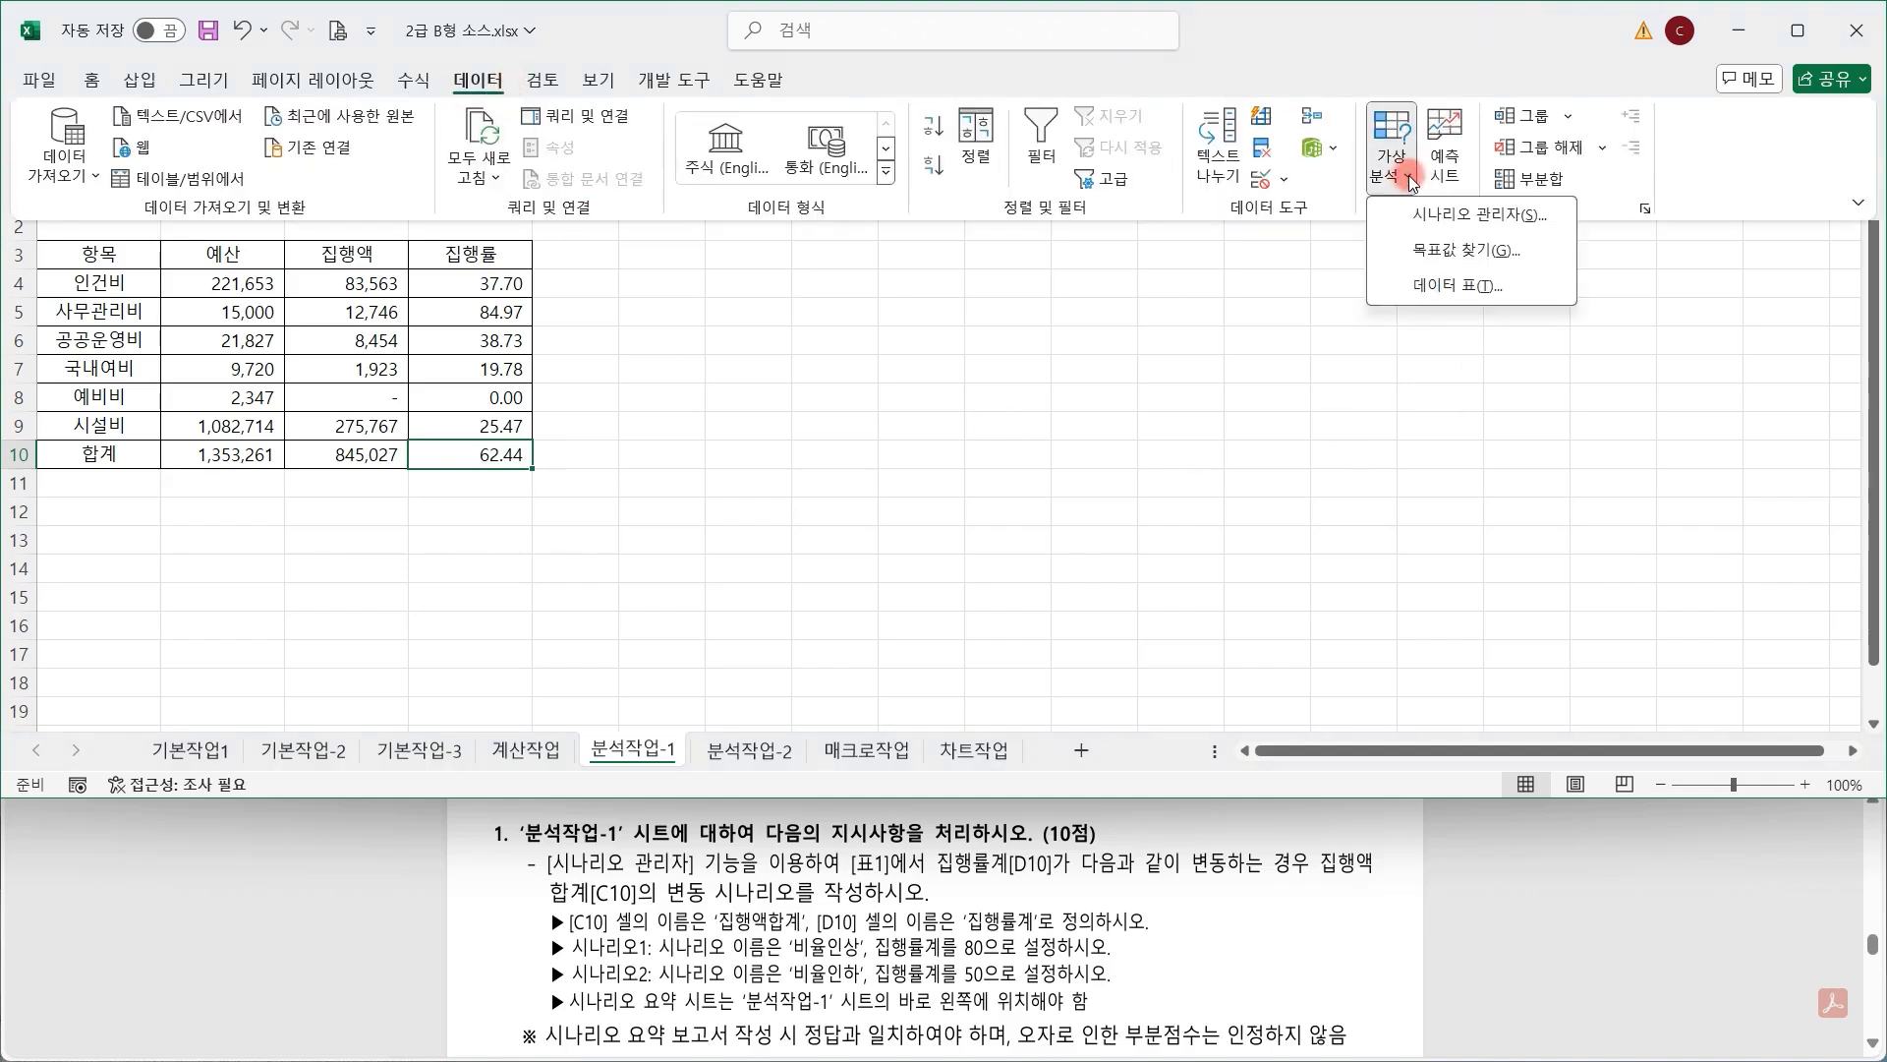
left_click(1511, 220)
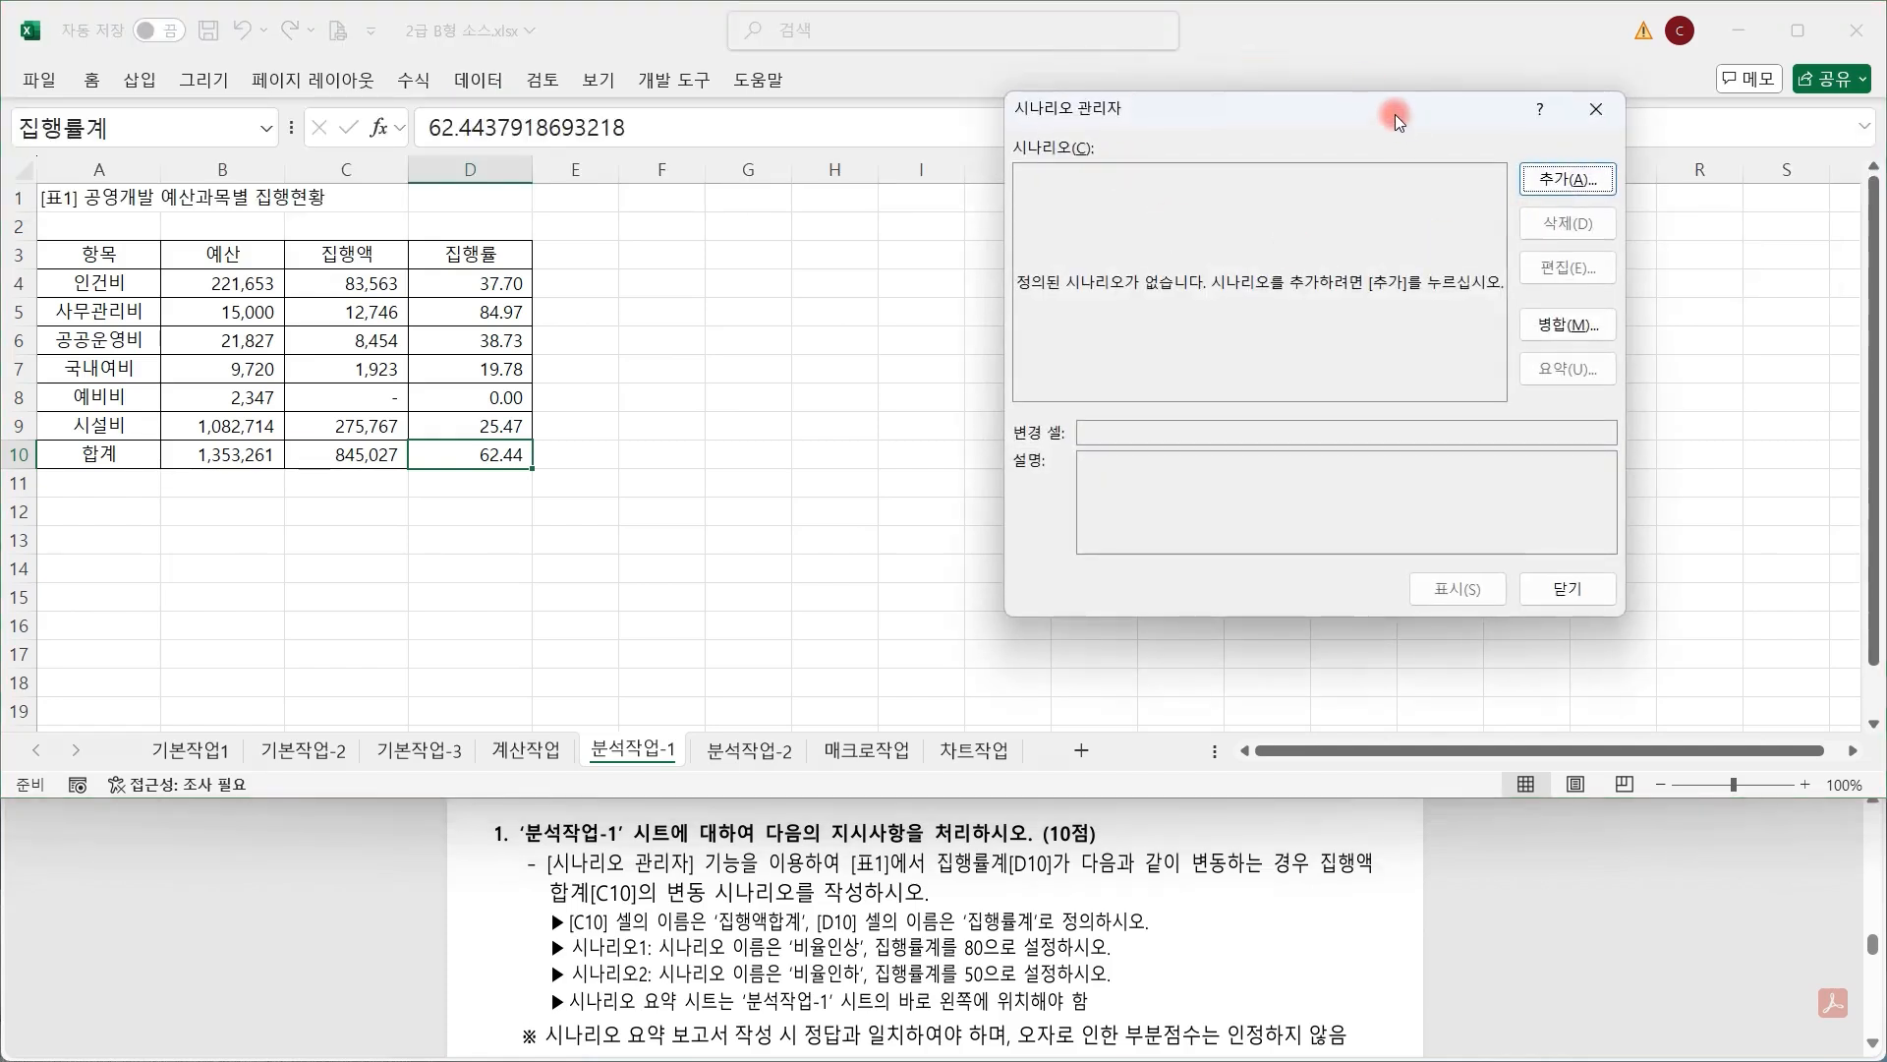
left_click_drag(1395, 114, 1019, 207)
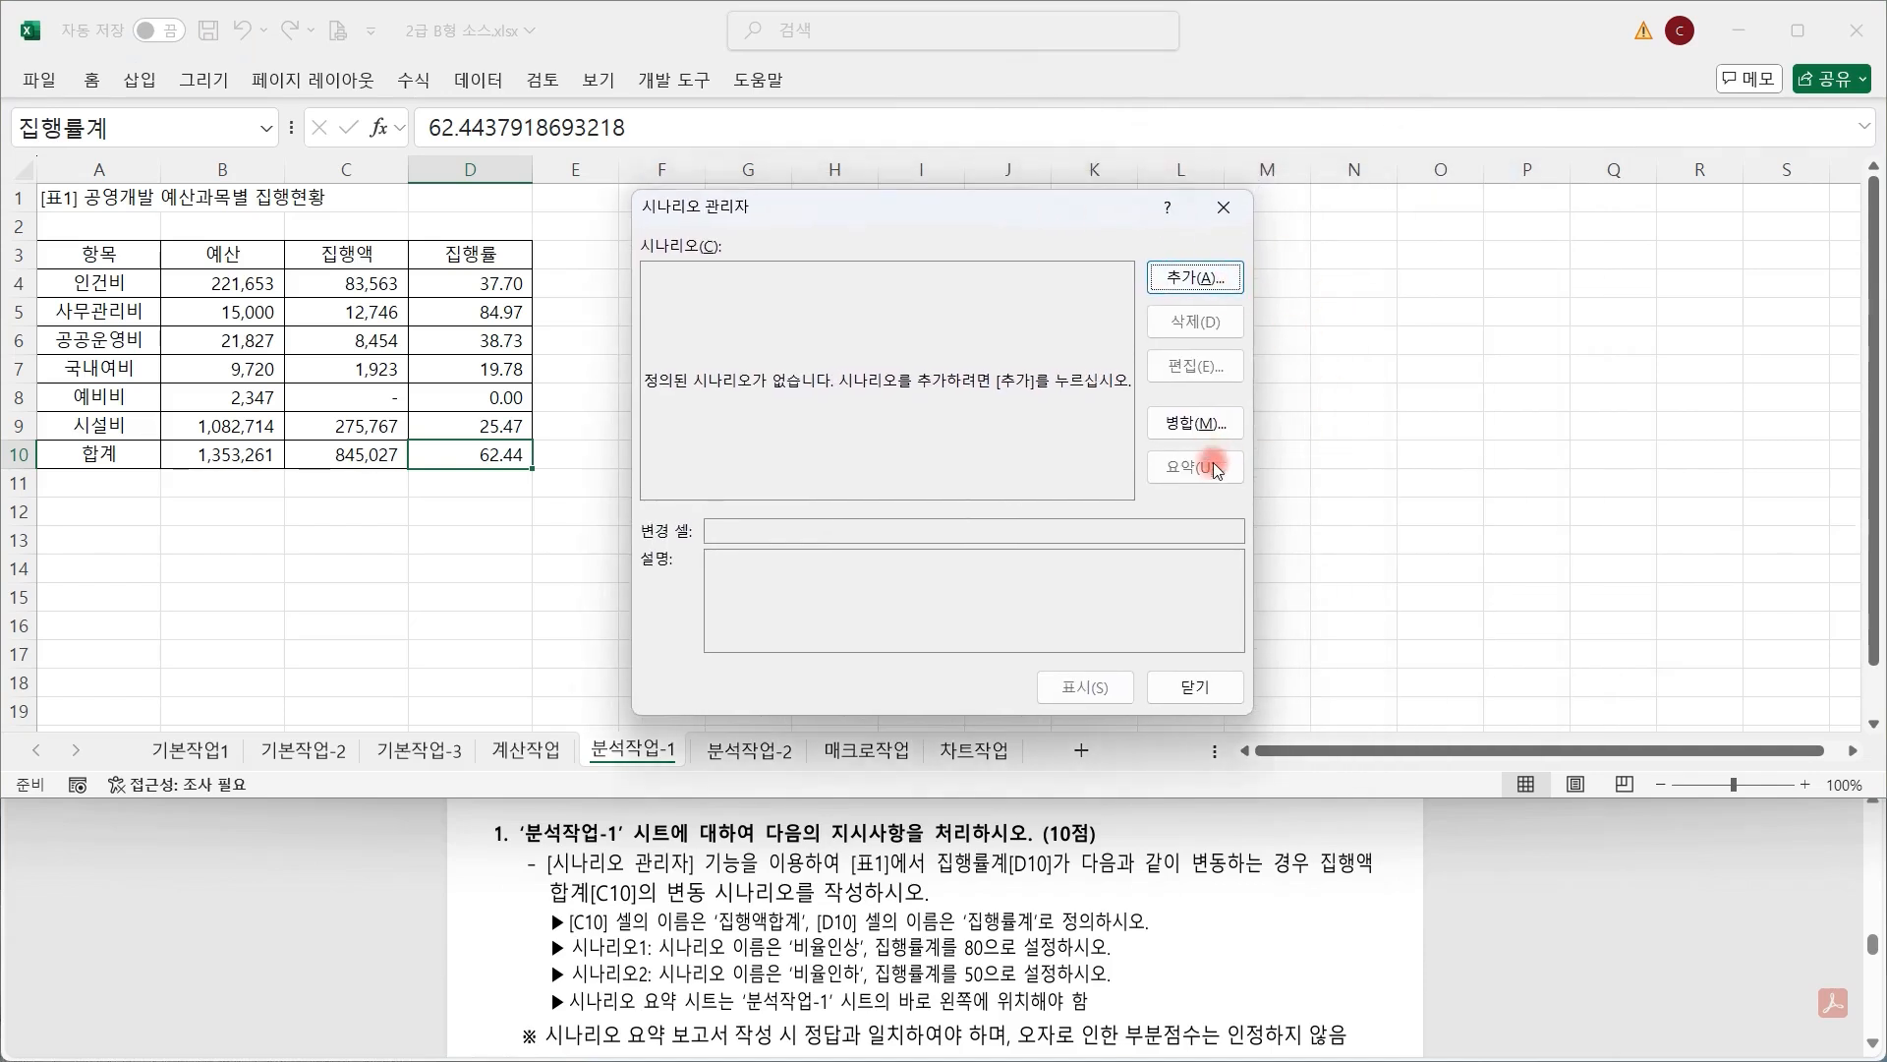
left_click(1194, 278)
type("비")
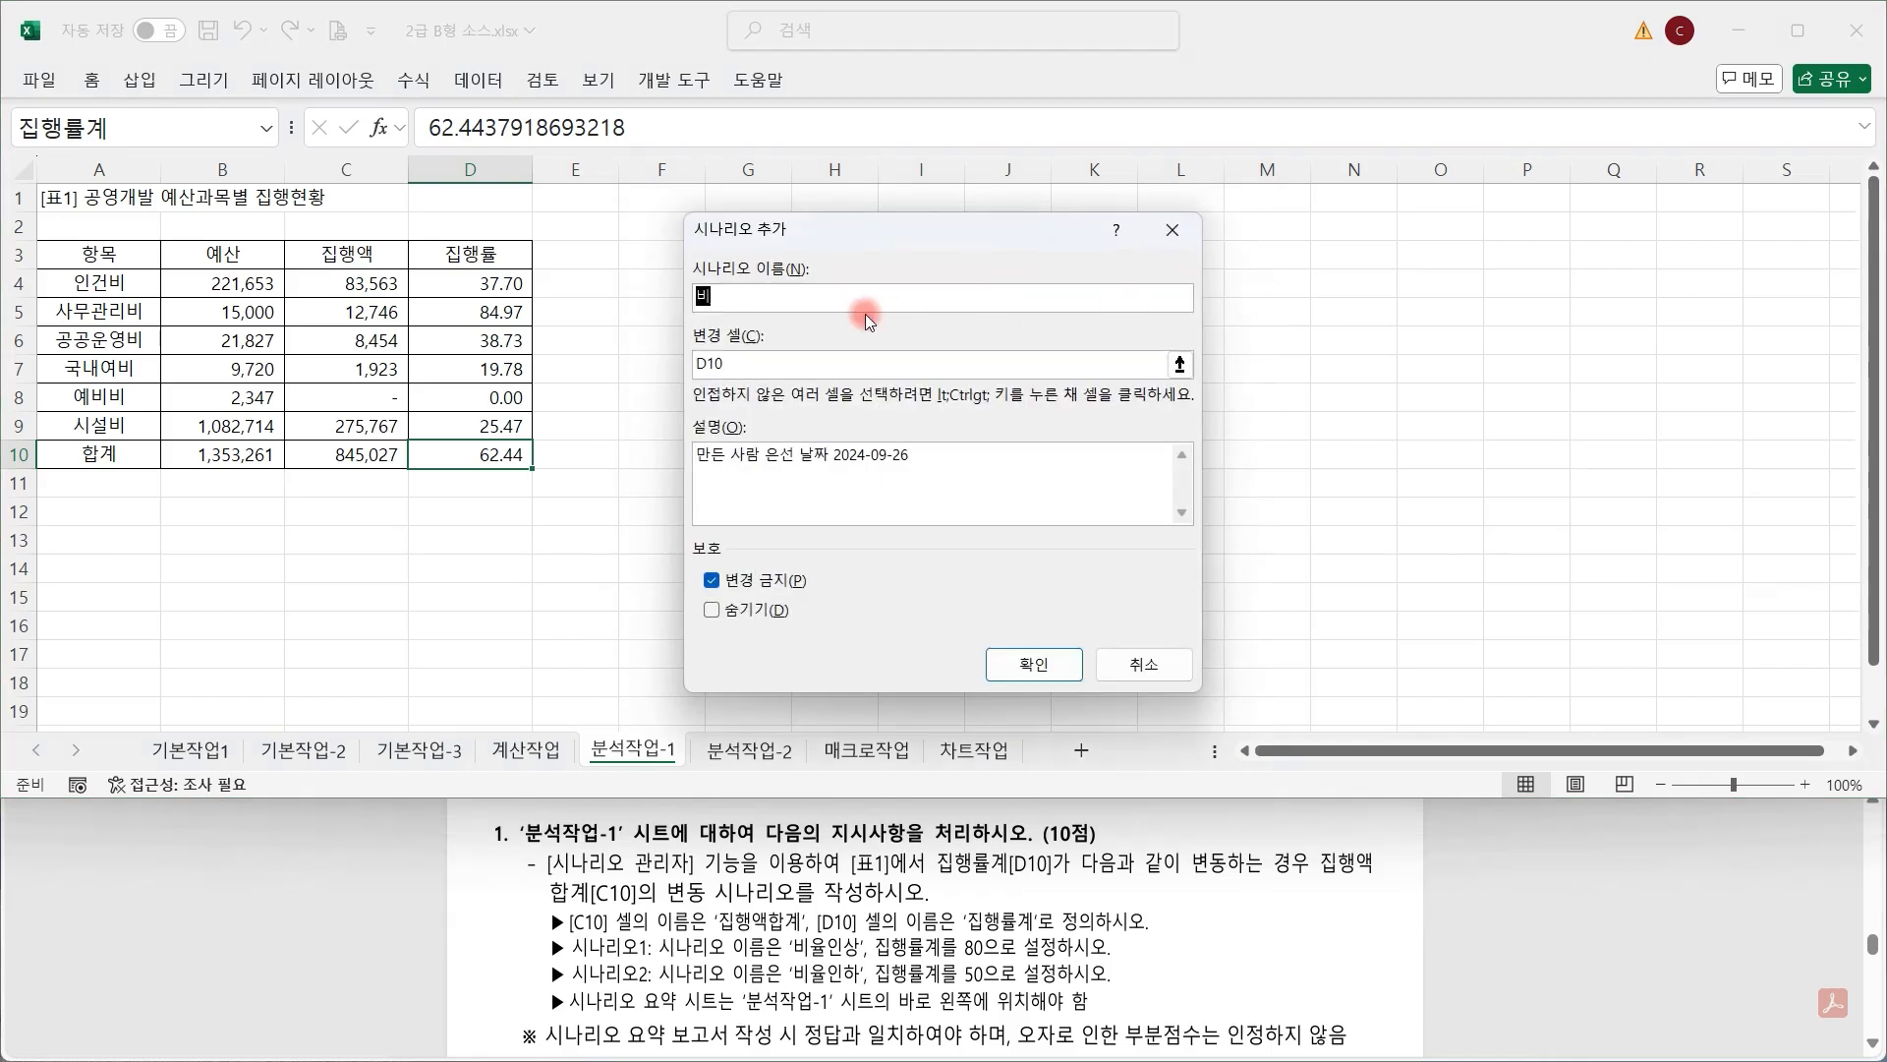
type("율인ㅅㅏㅇ")
left_click(845, 358)
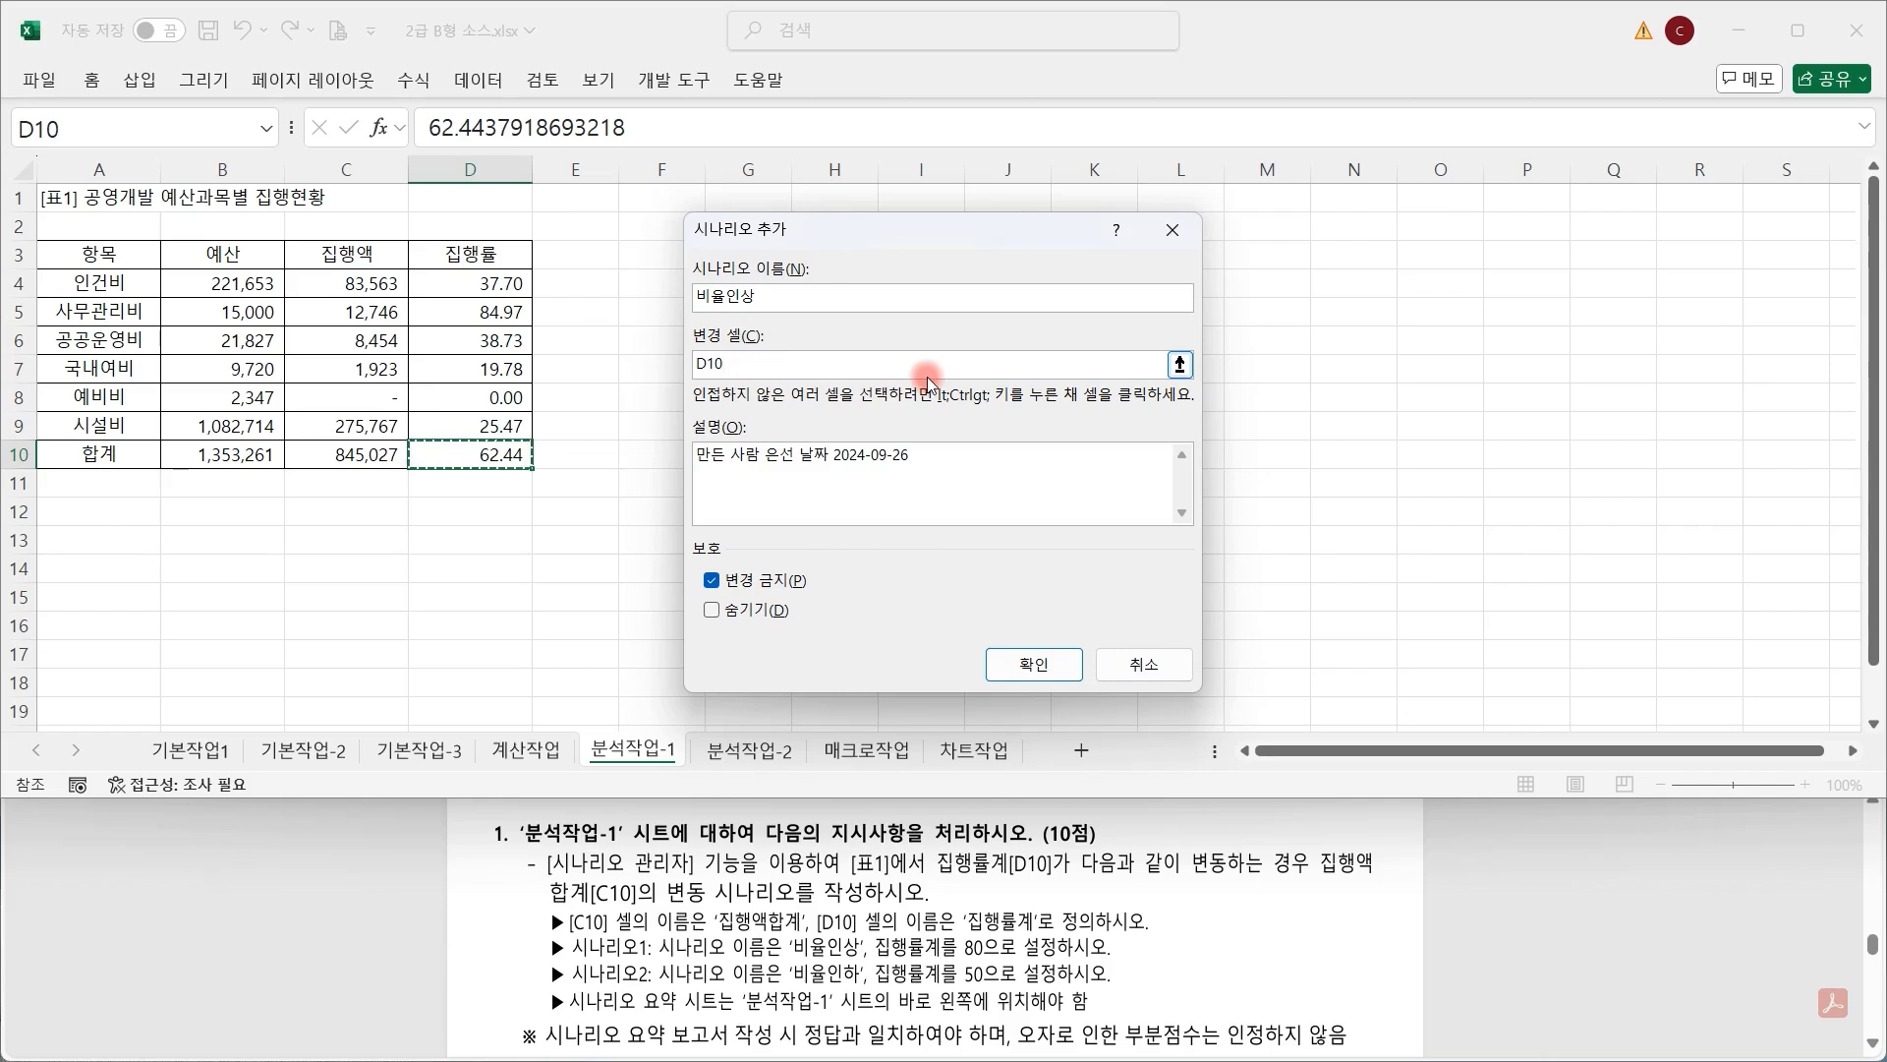
left_click(1037, 666)
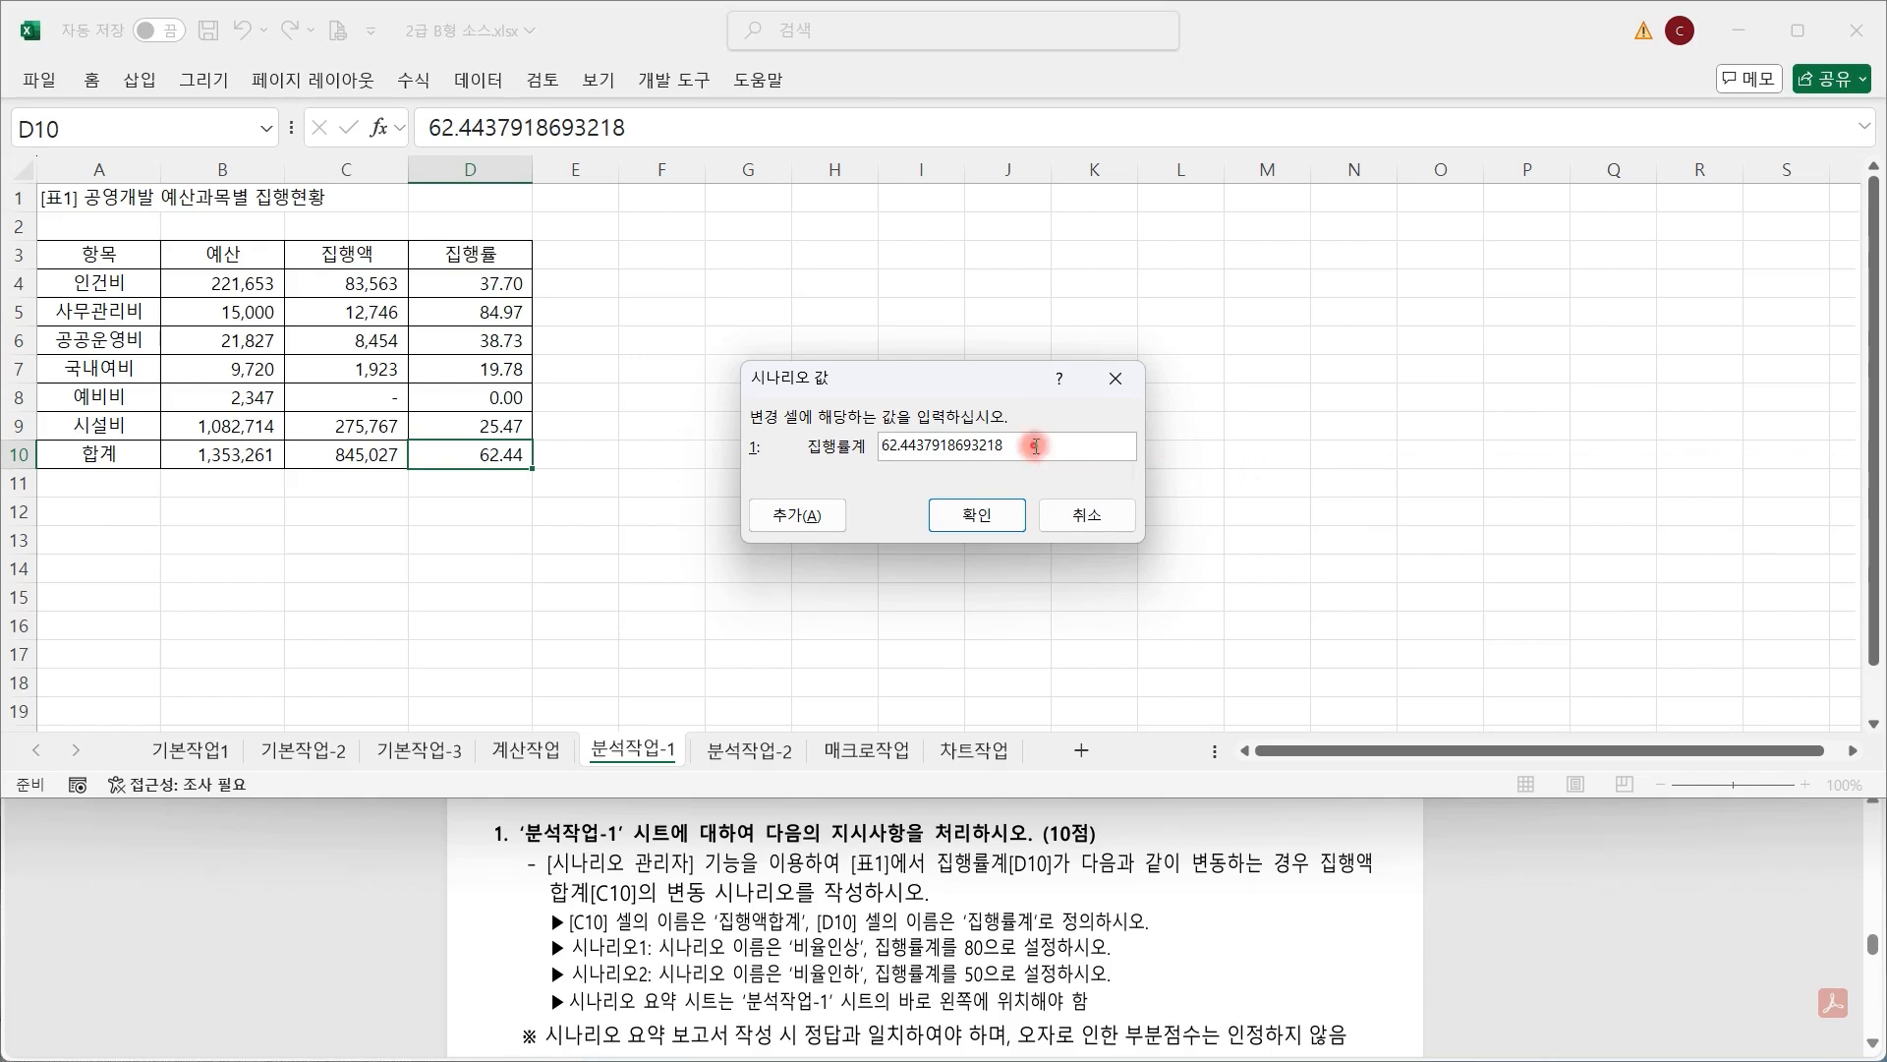
left_click_drag(1045, 444, 627, 439)
type("8")
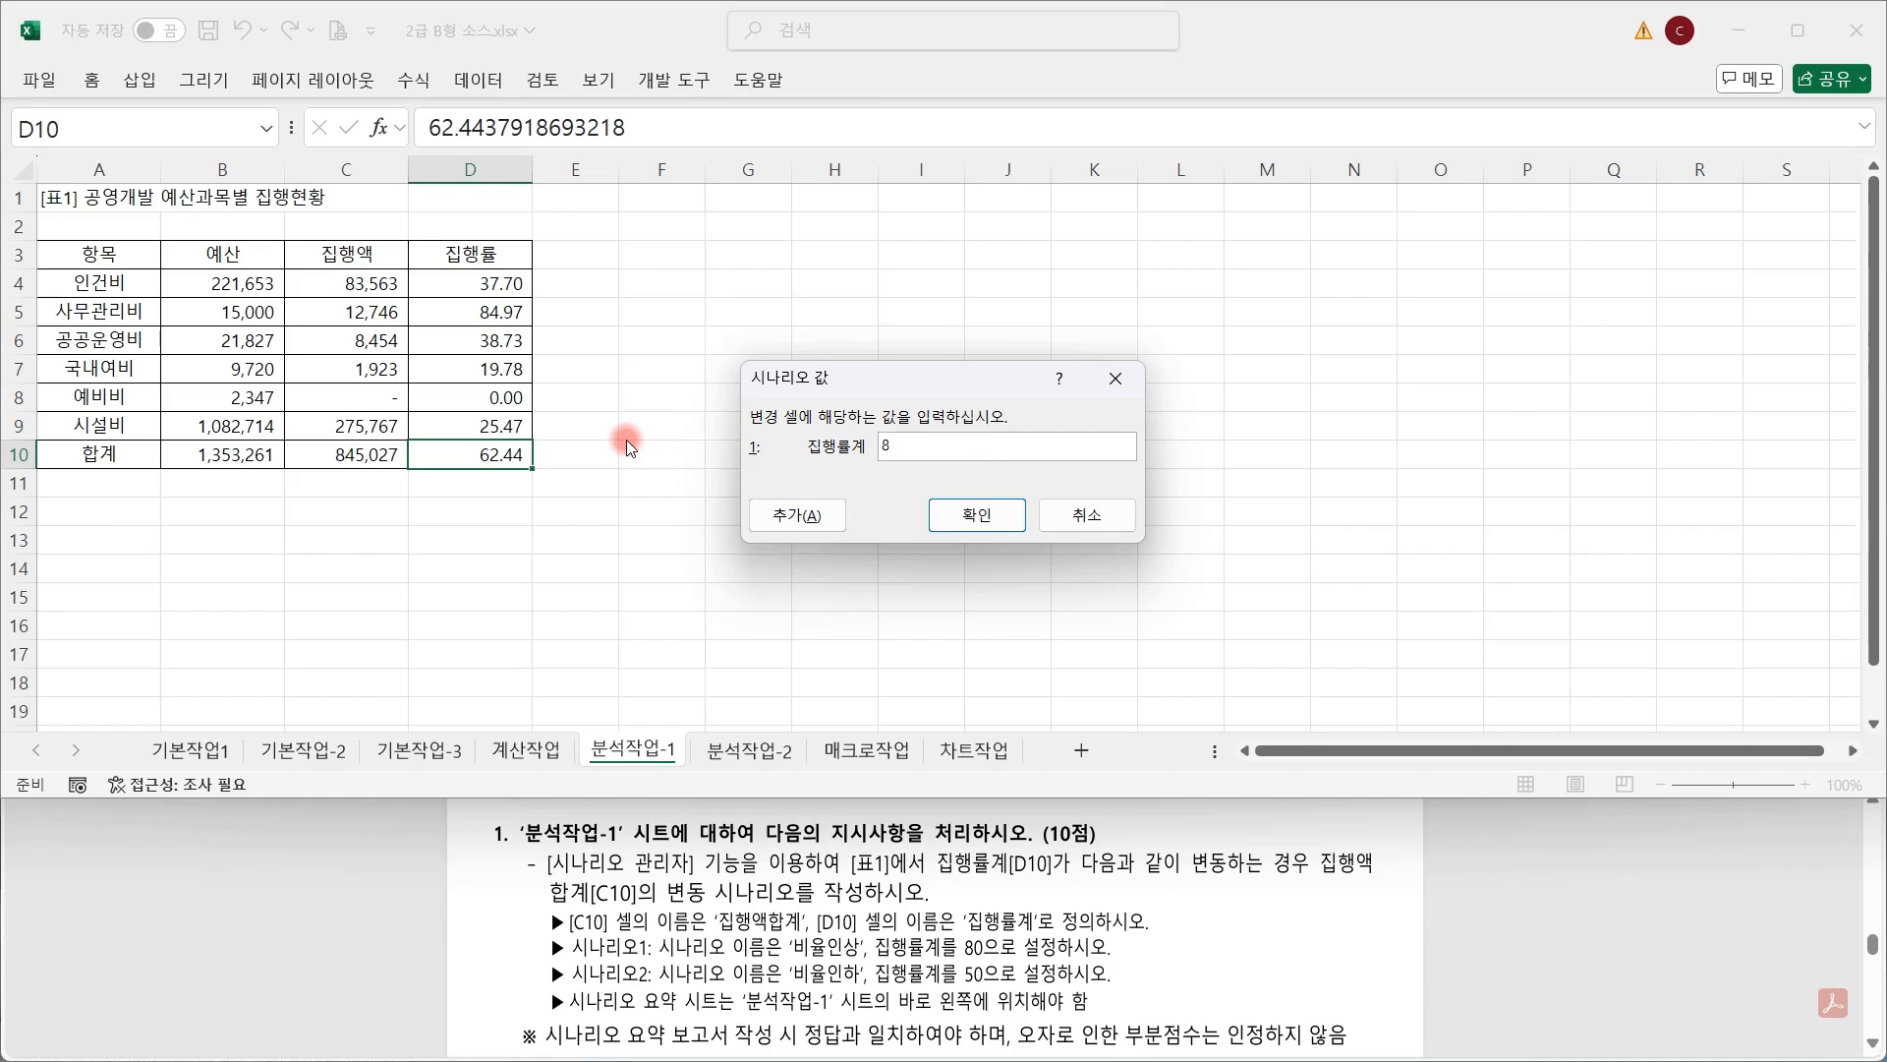
type("0")
Add a second scenario named 비율인하 with D10 as the changing cell and 집행률계 set to 50.
left_click(805, 517)
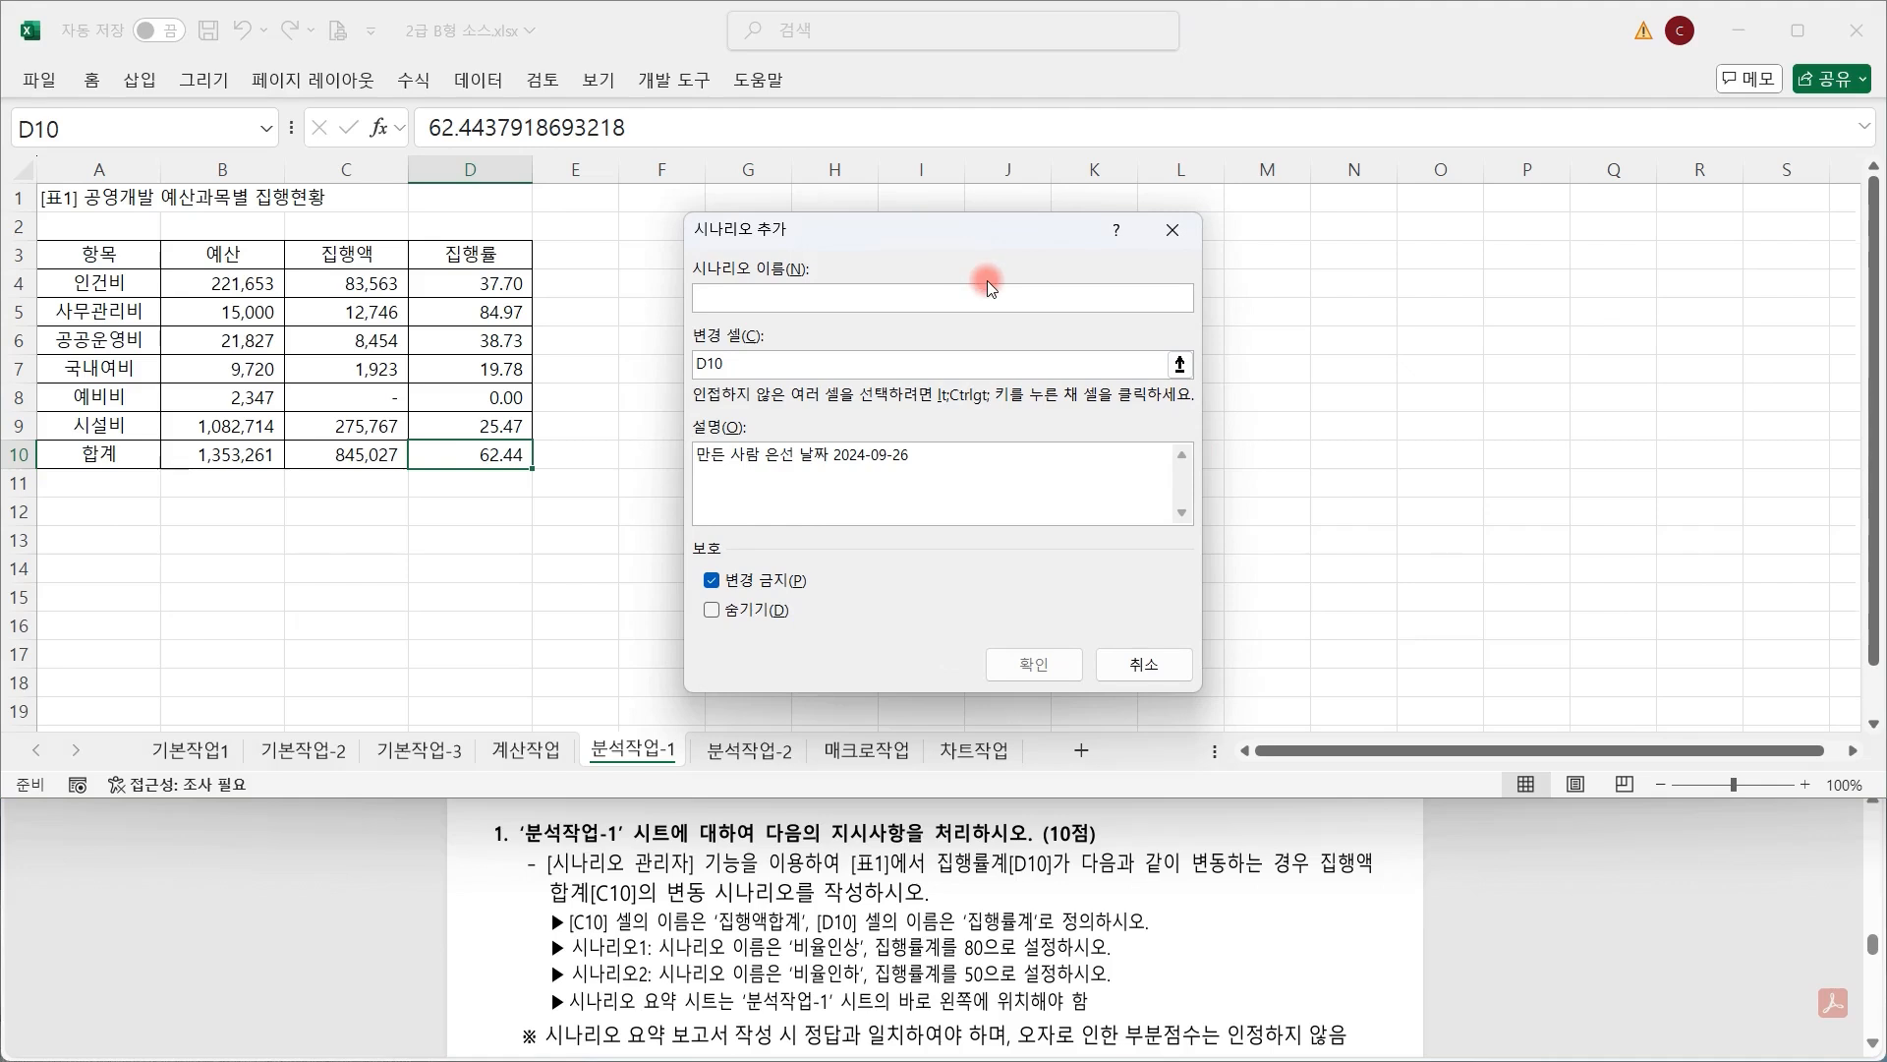
type("비율인하")
left_click(798, 365)
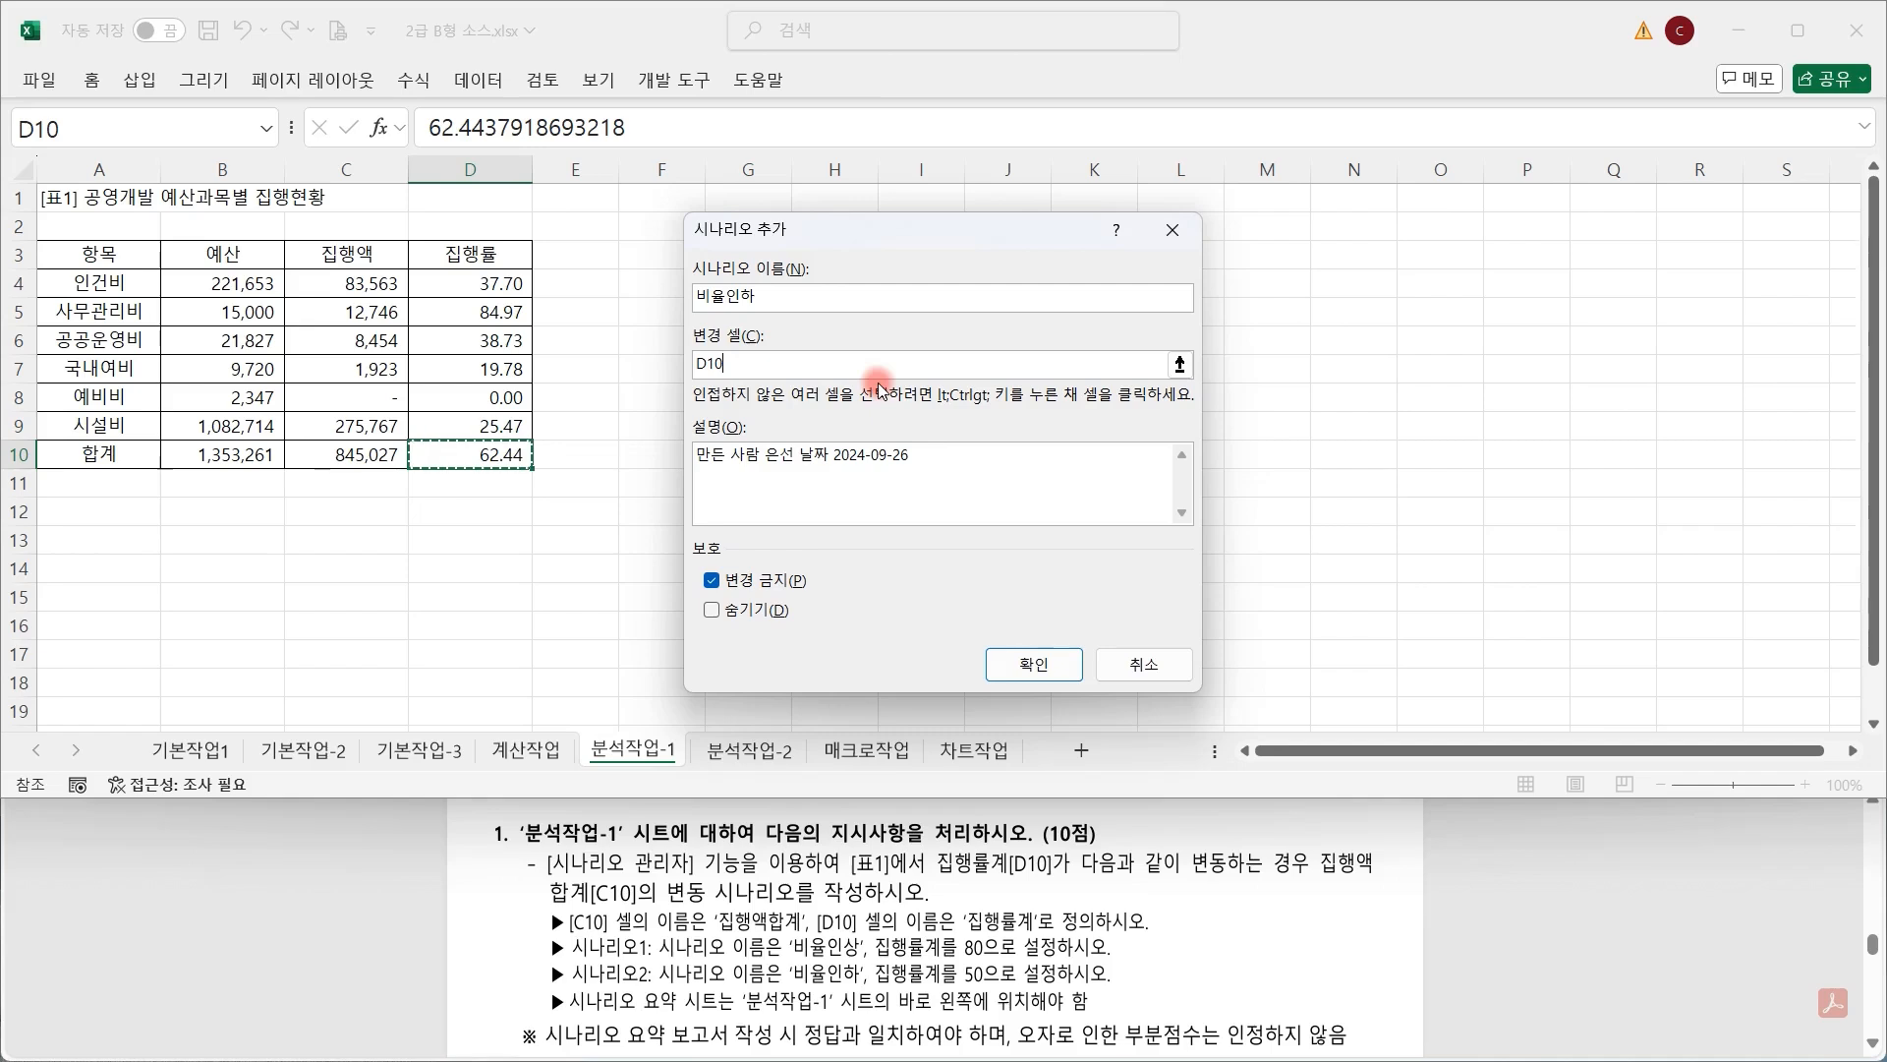
left_click(1032, 664)
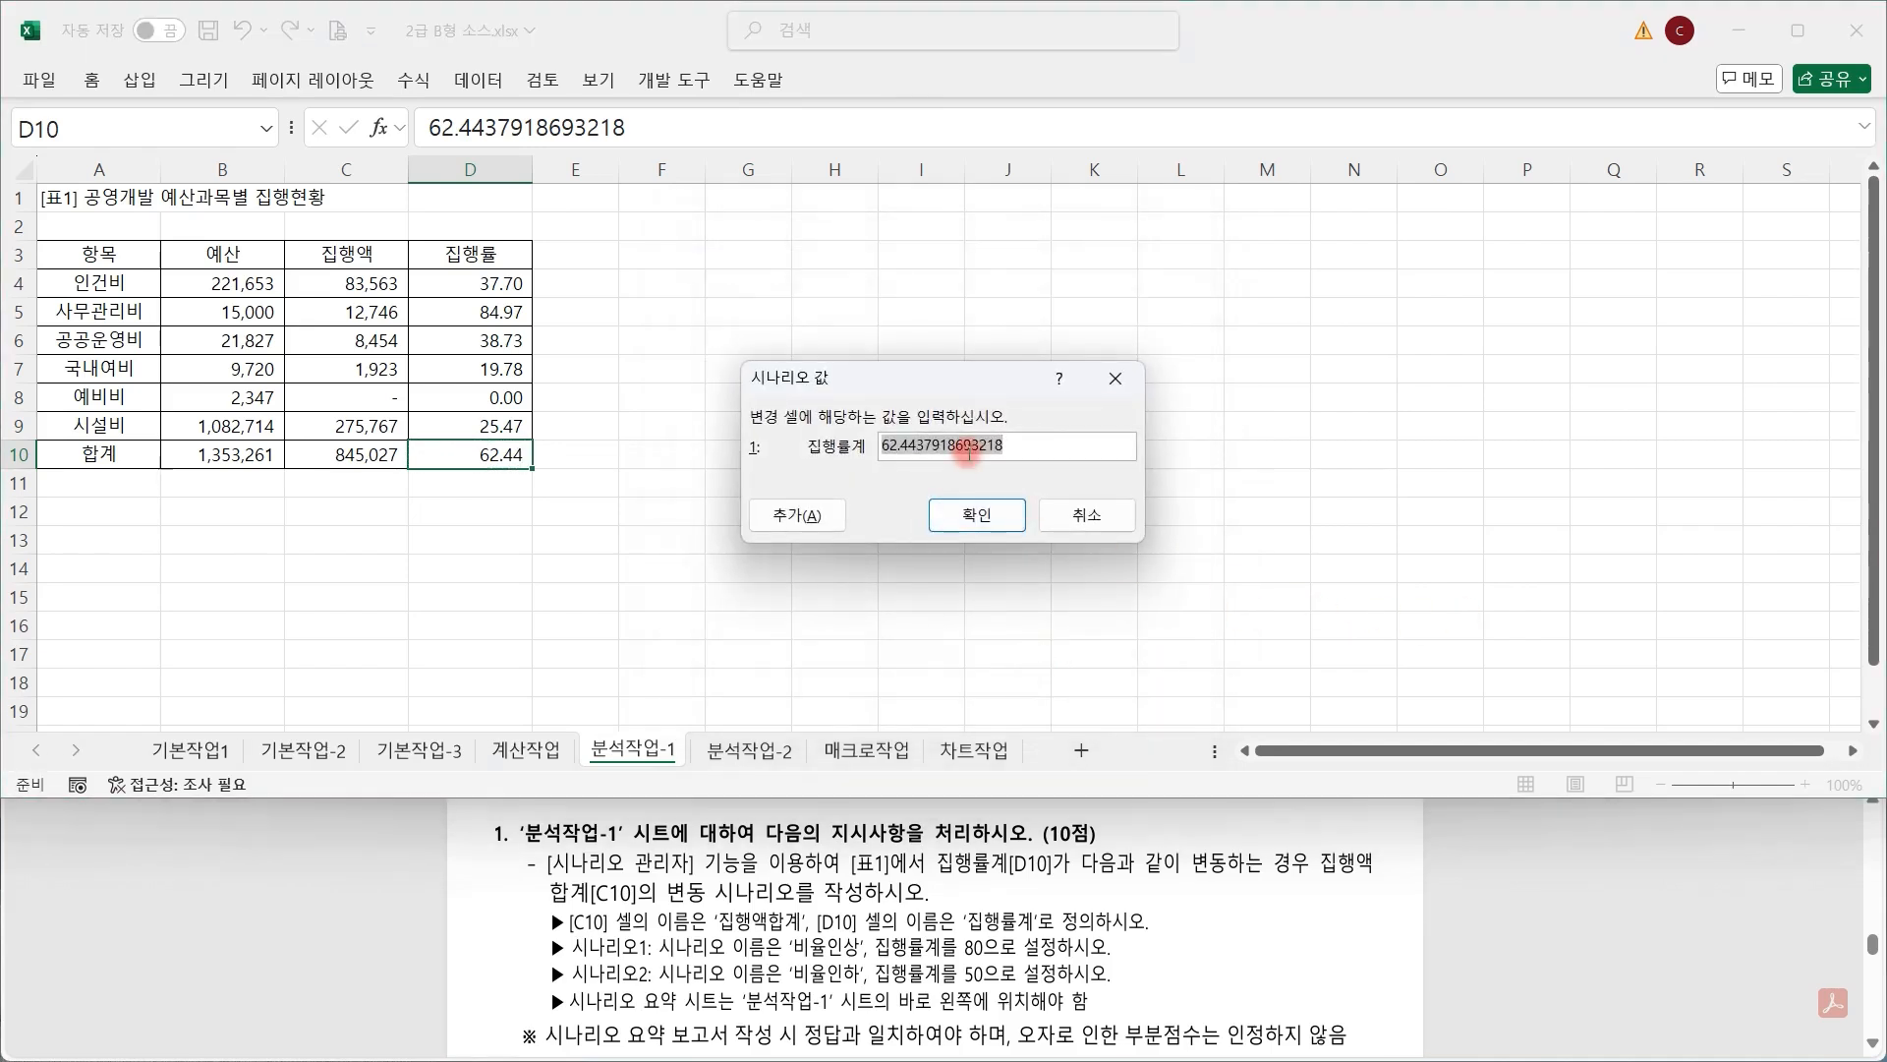
type("50")
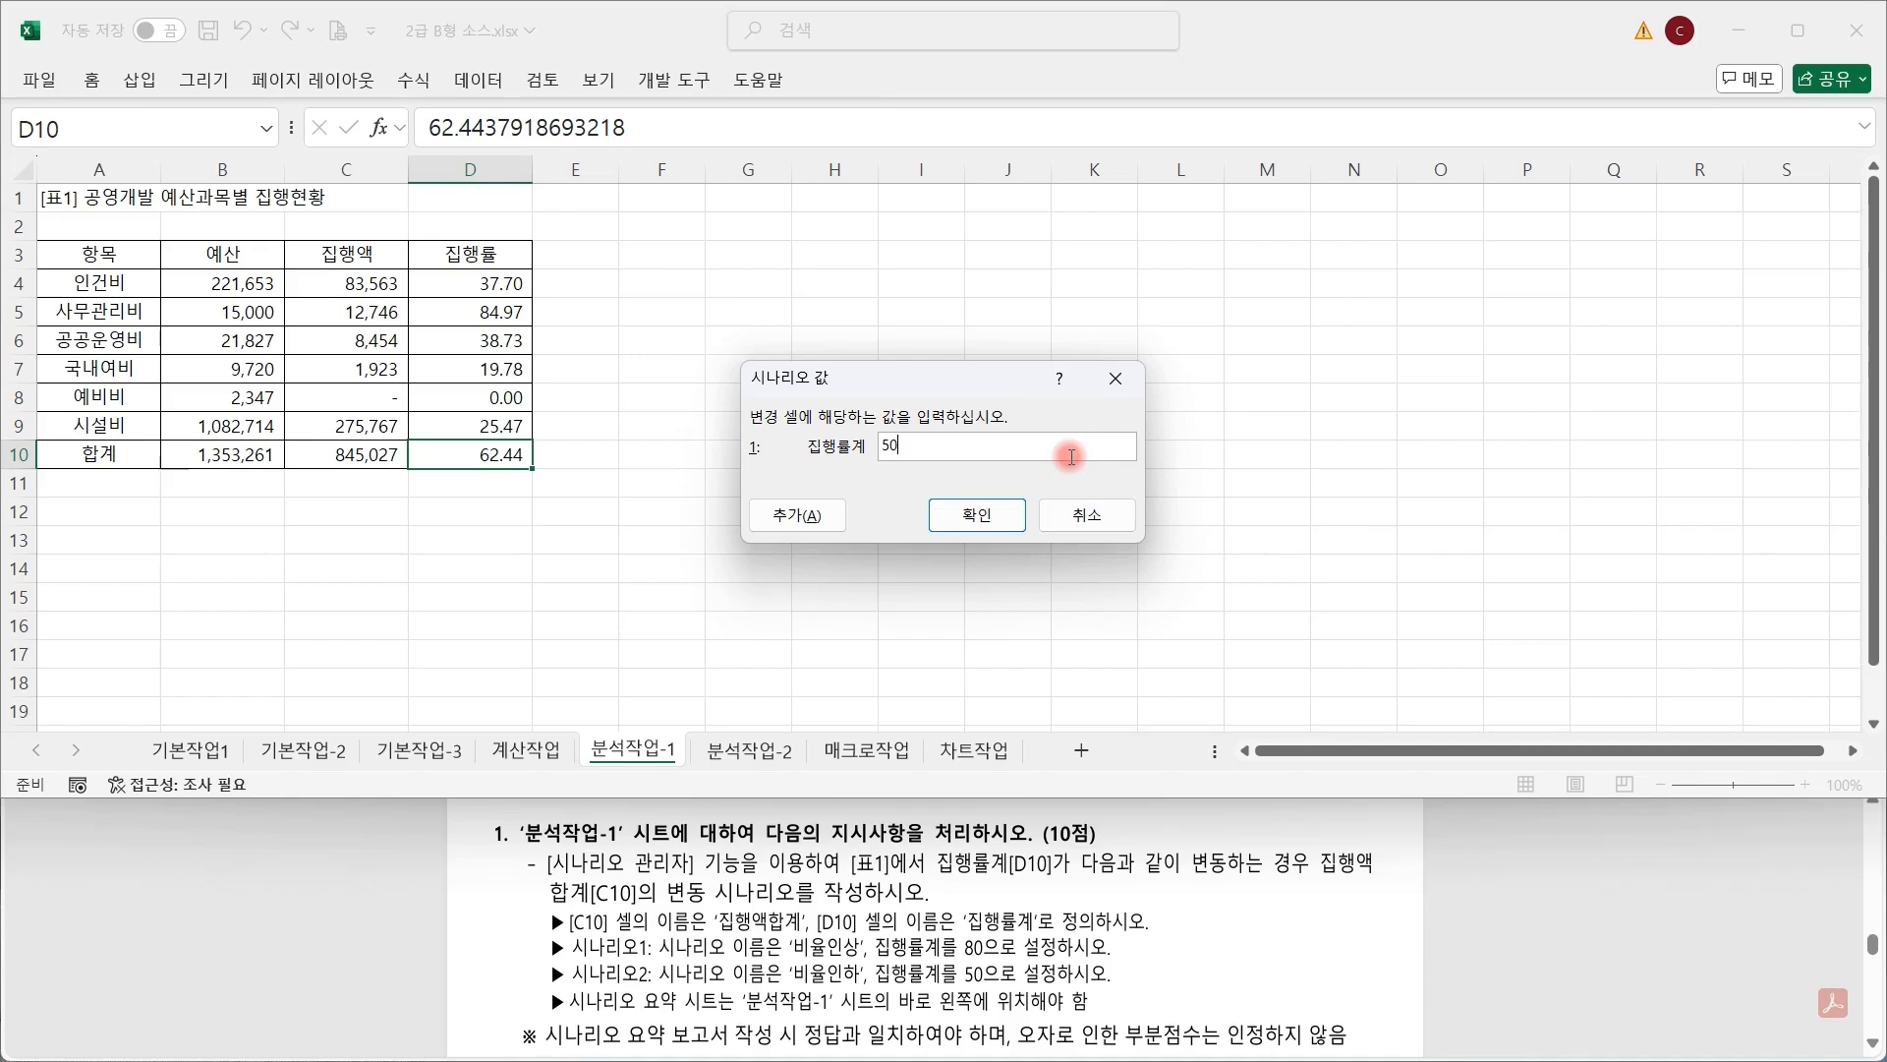
left_click(1012, 527)
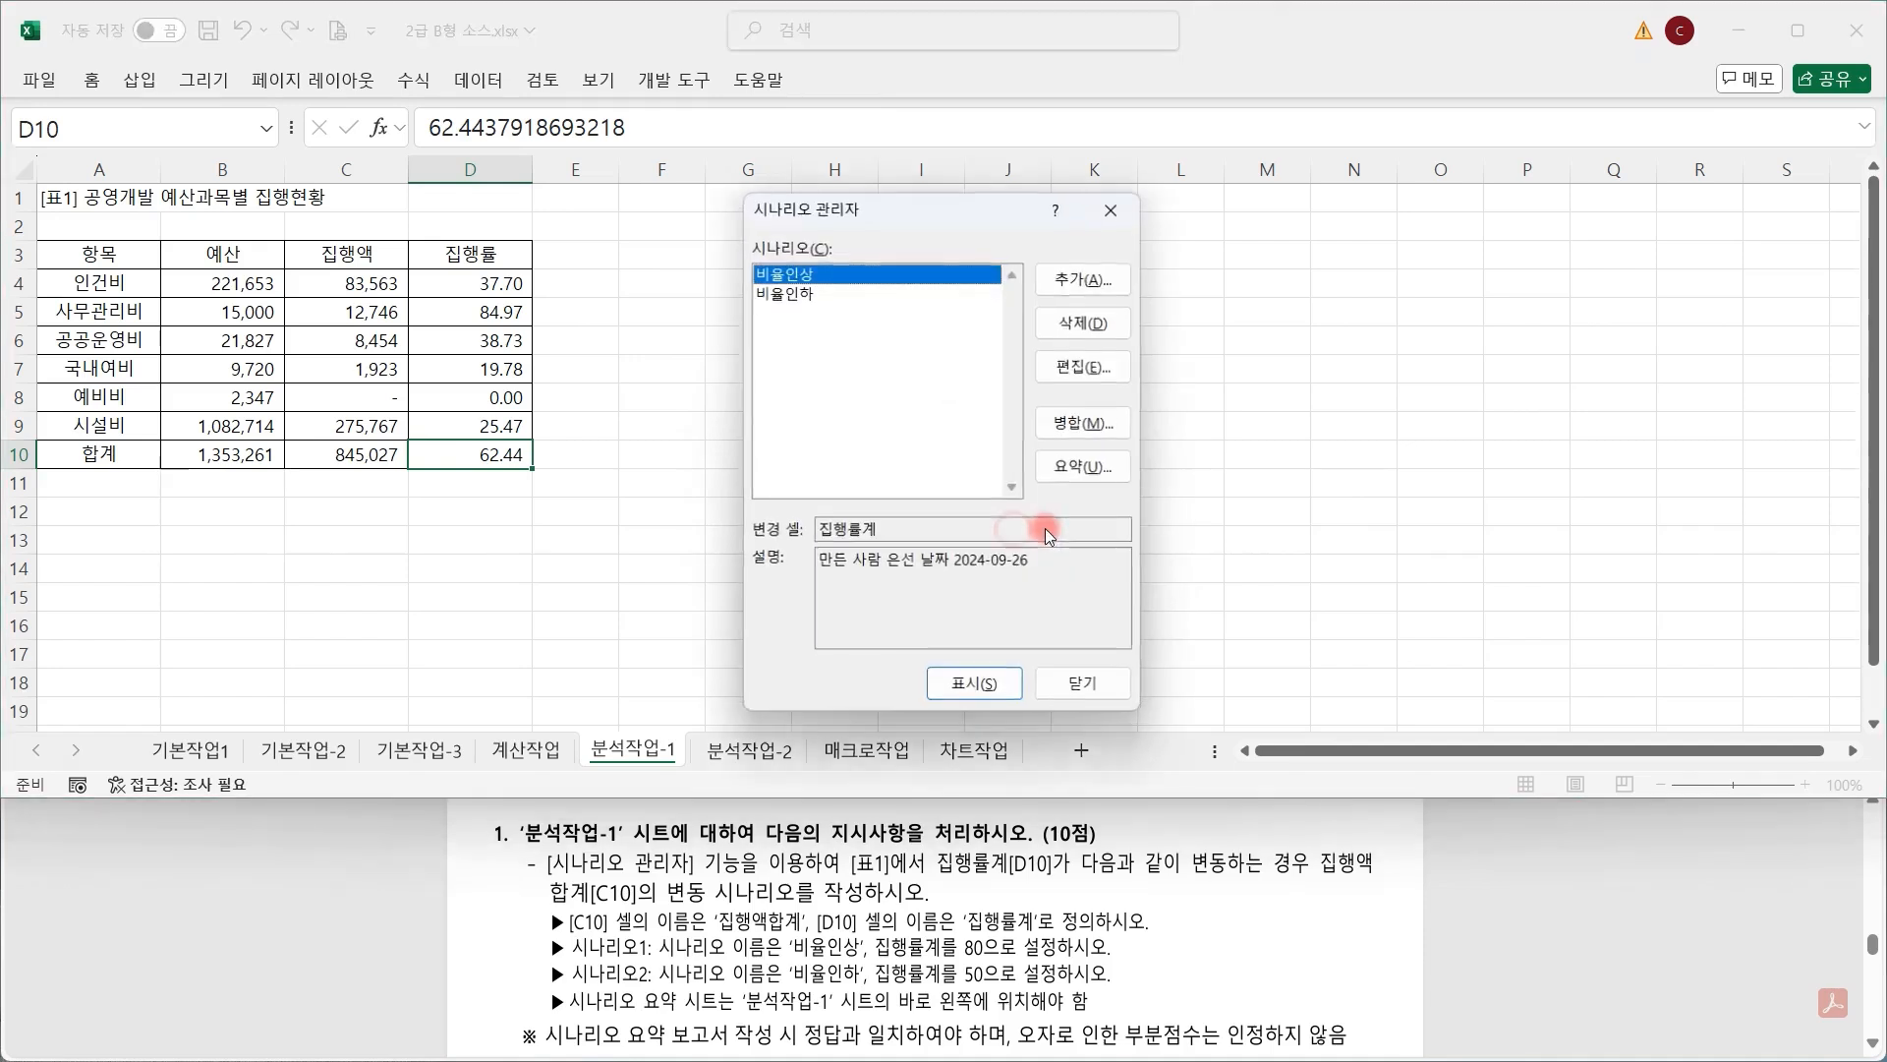
Generate a scenario summary report with C10 as the result cell.
left_click(1084, 469)
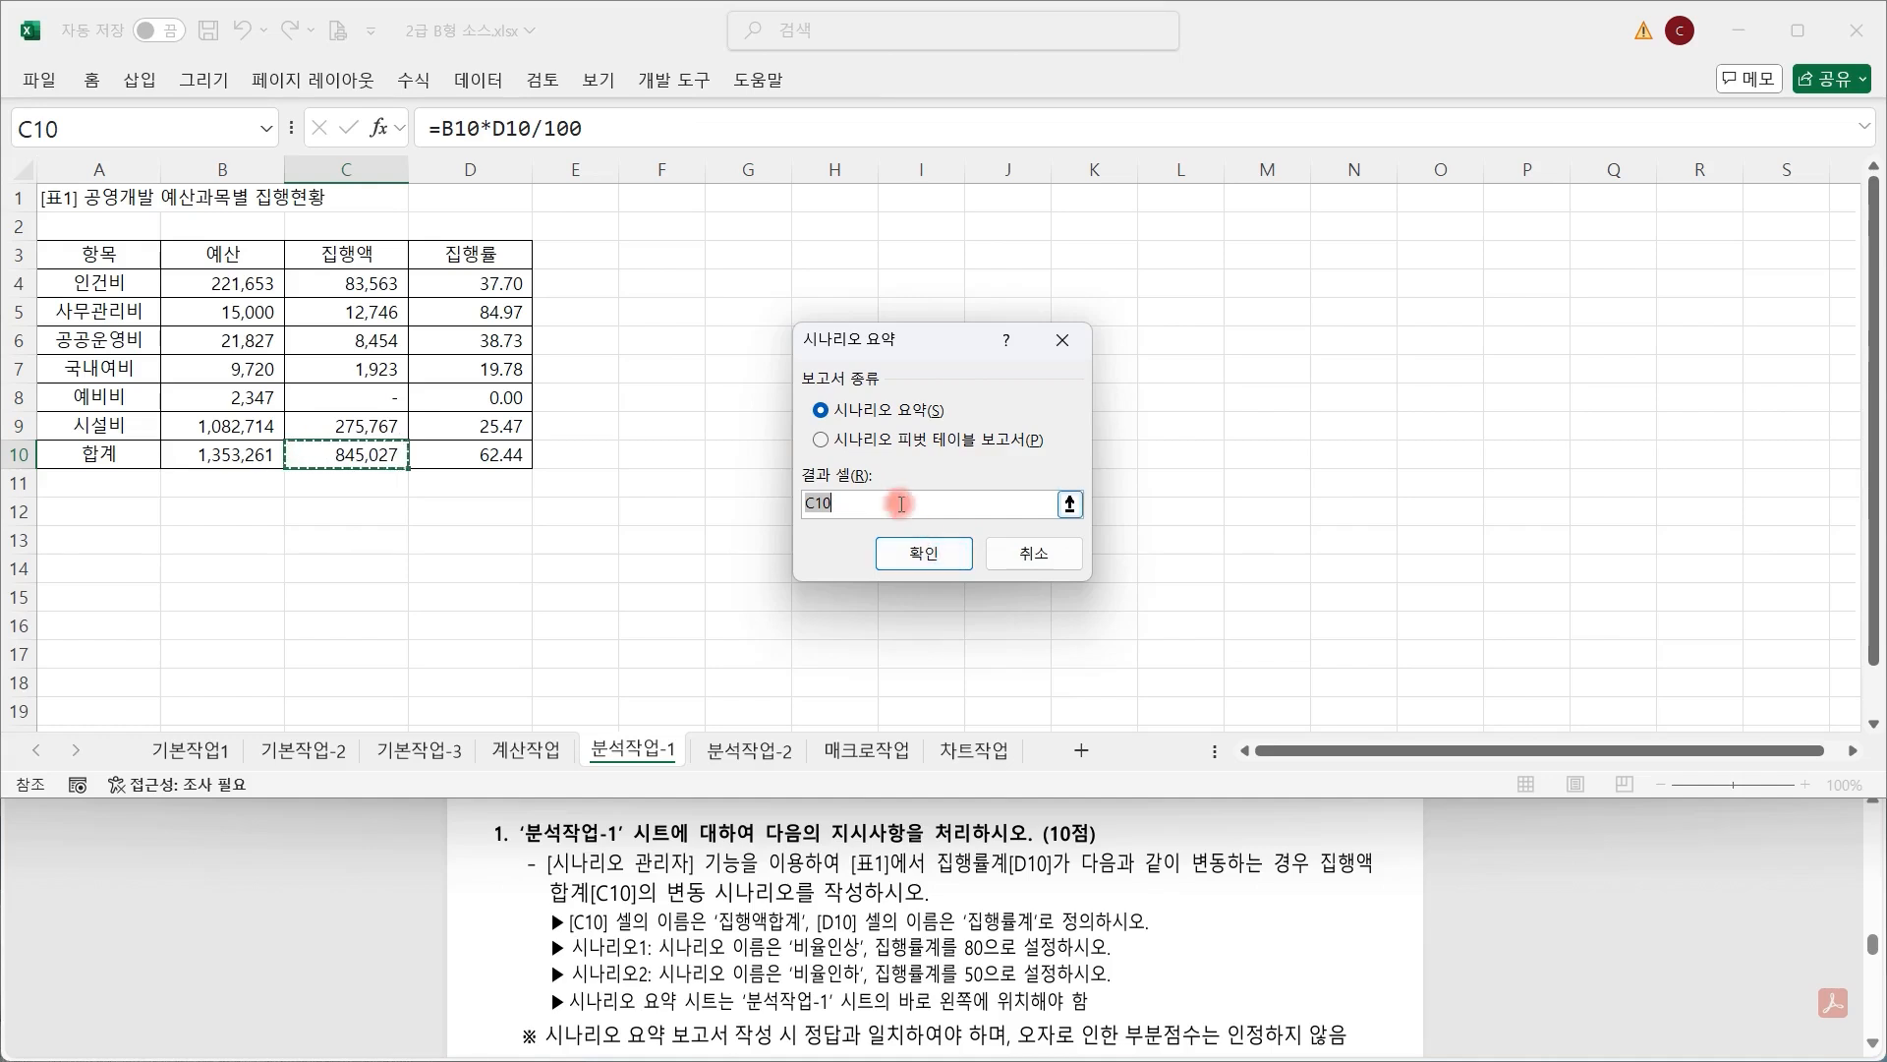
left_click_drag(885, 510, 661, 505)
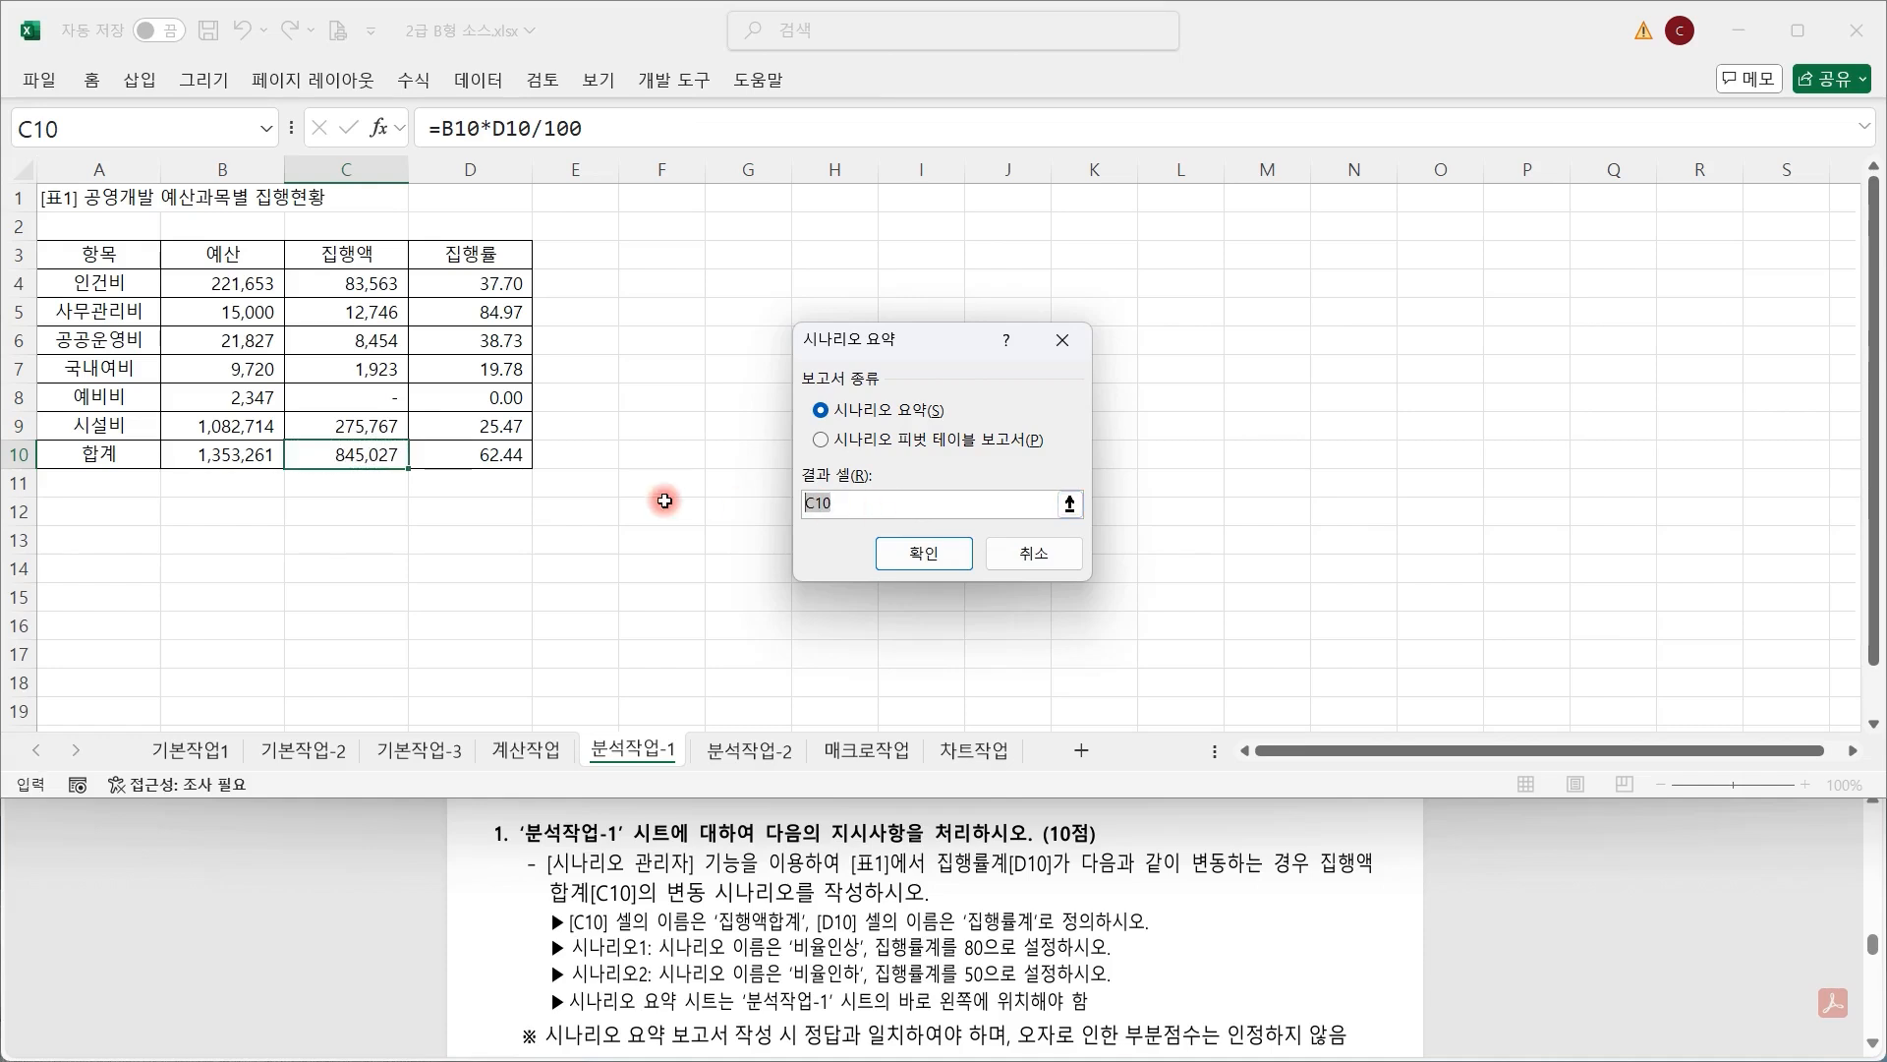
key("BackSpace")
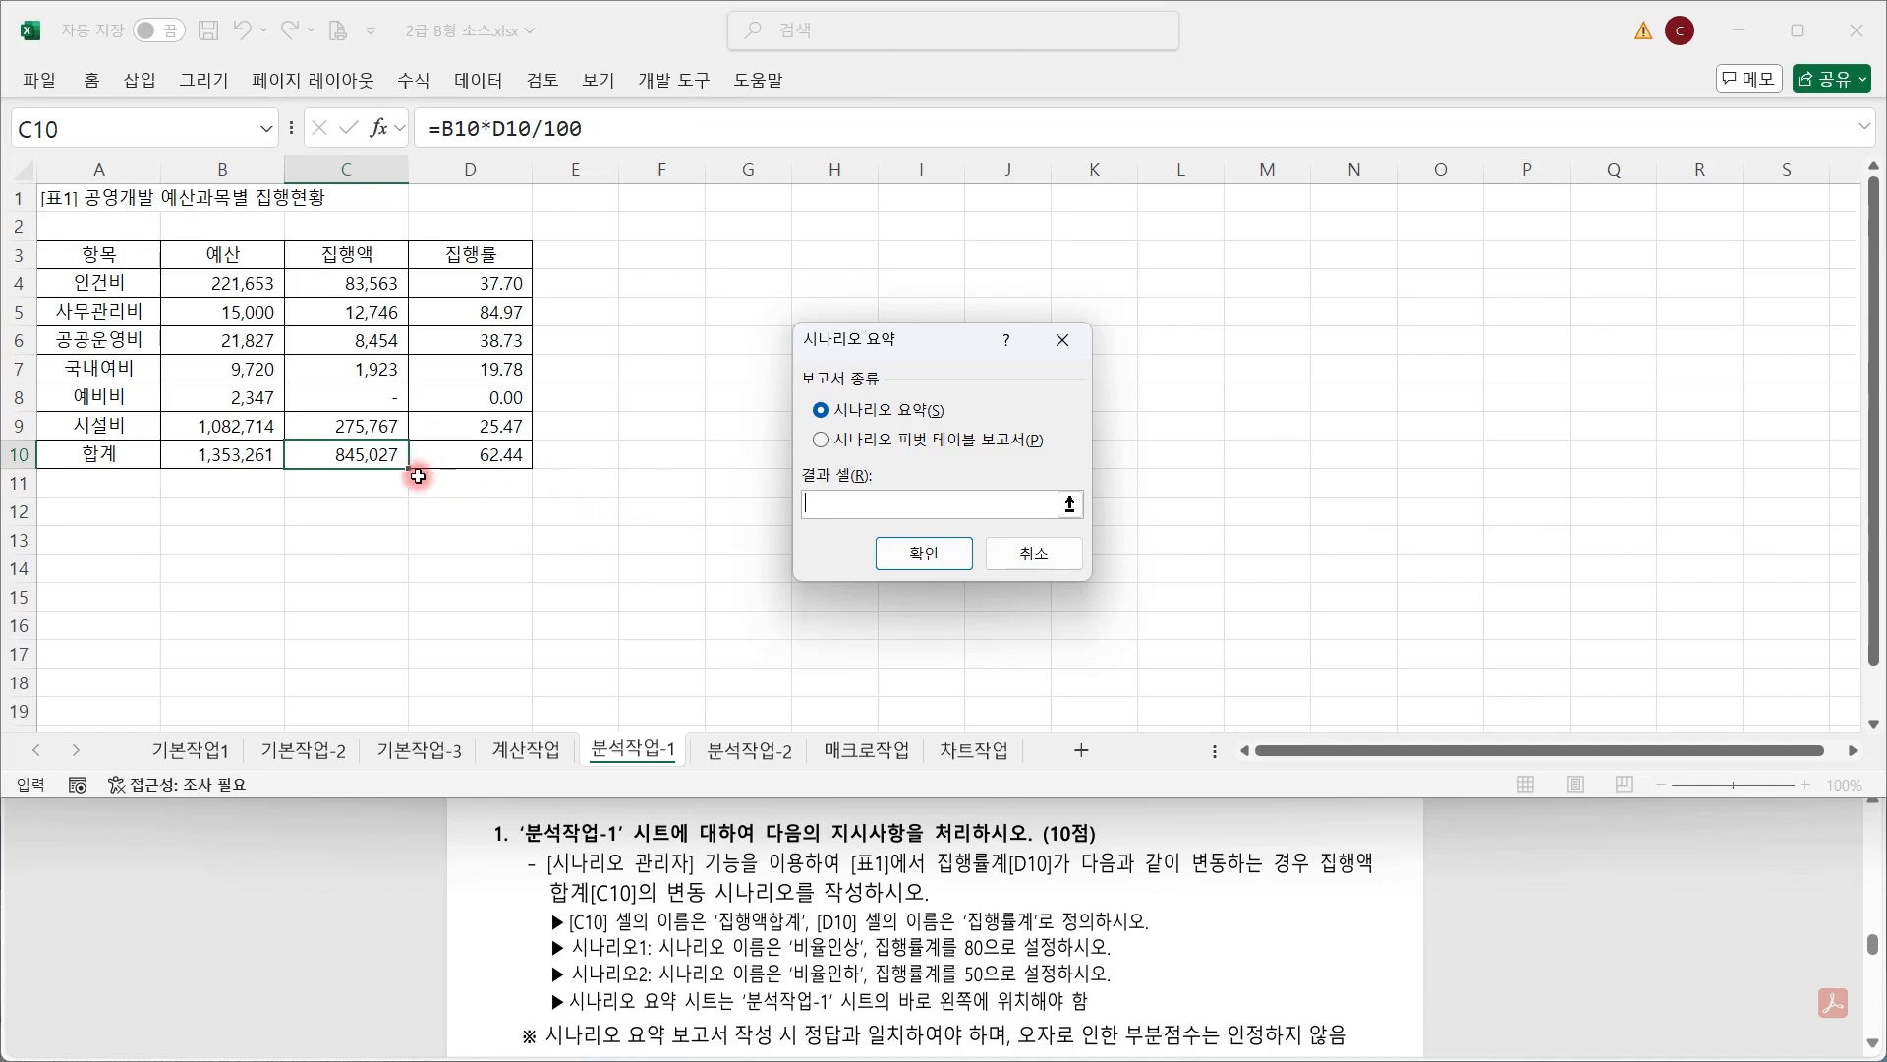
left_click(390, 457)
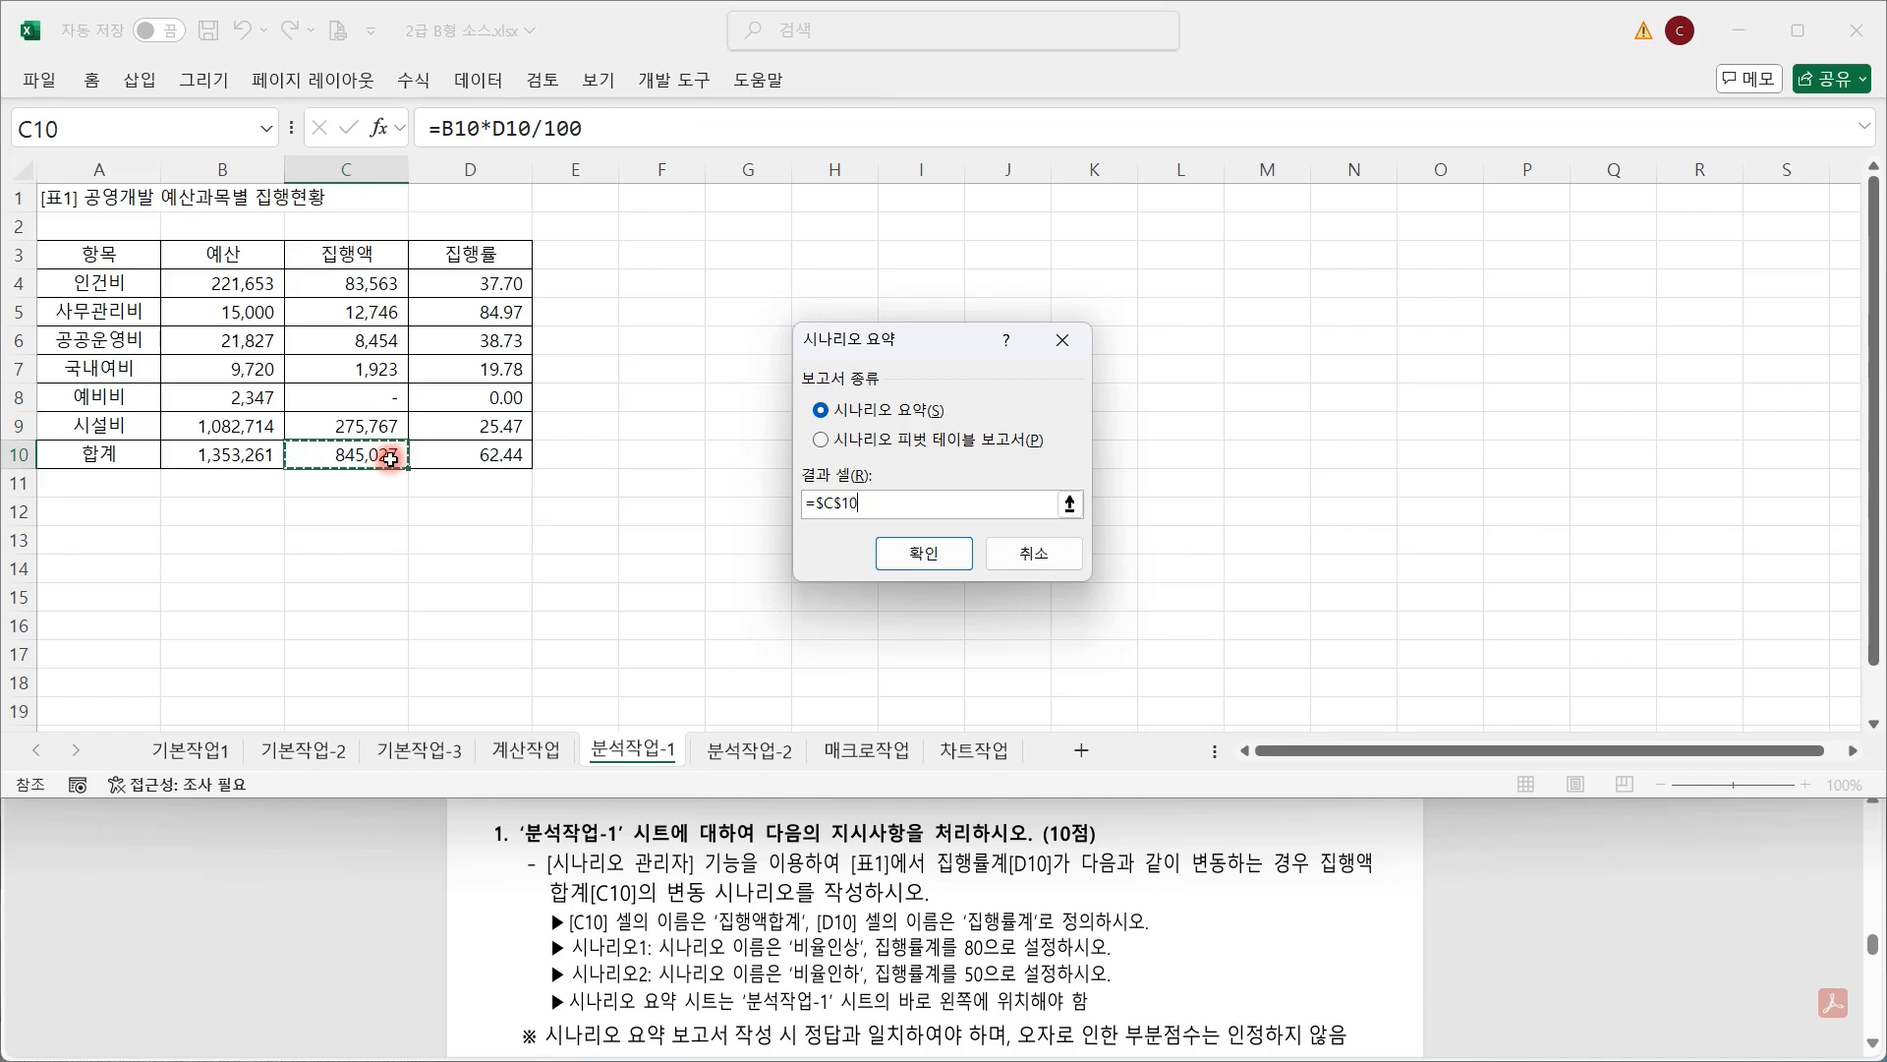
left_click(946, 564)
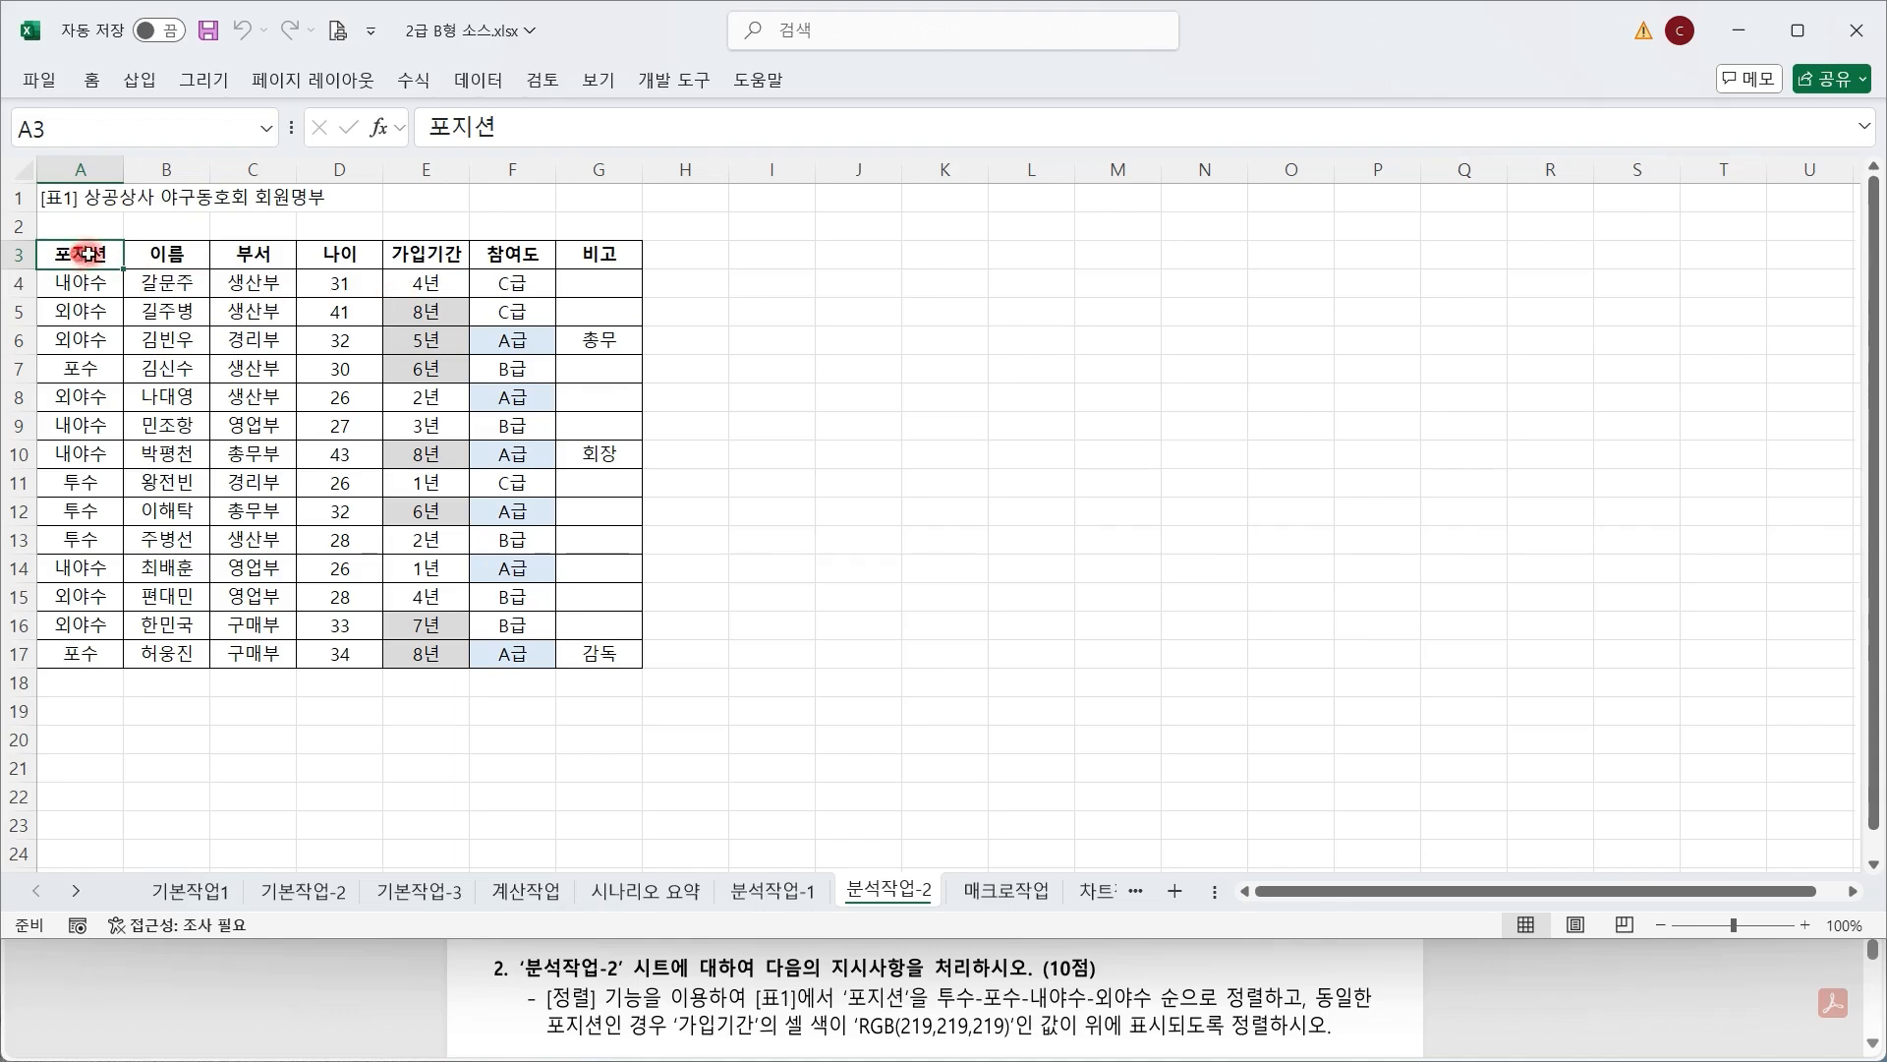
Set up a sort of A3:G17 on the 분석작업-2 sheet with 포지션 as the first sort column.
left_click_drag(79, 254, 588, 654)
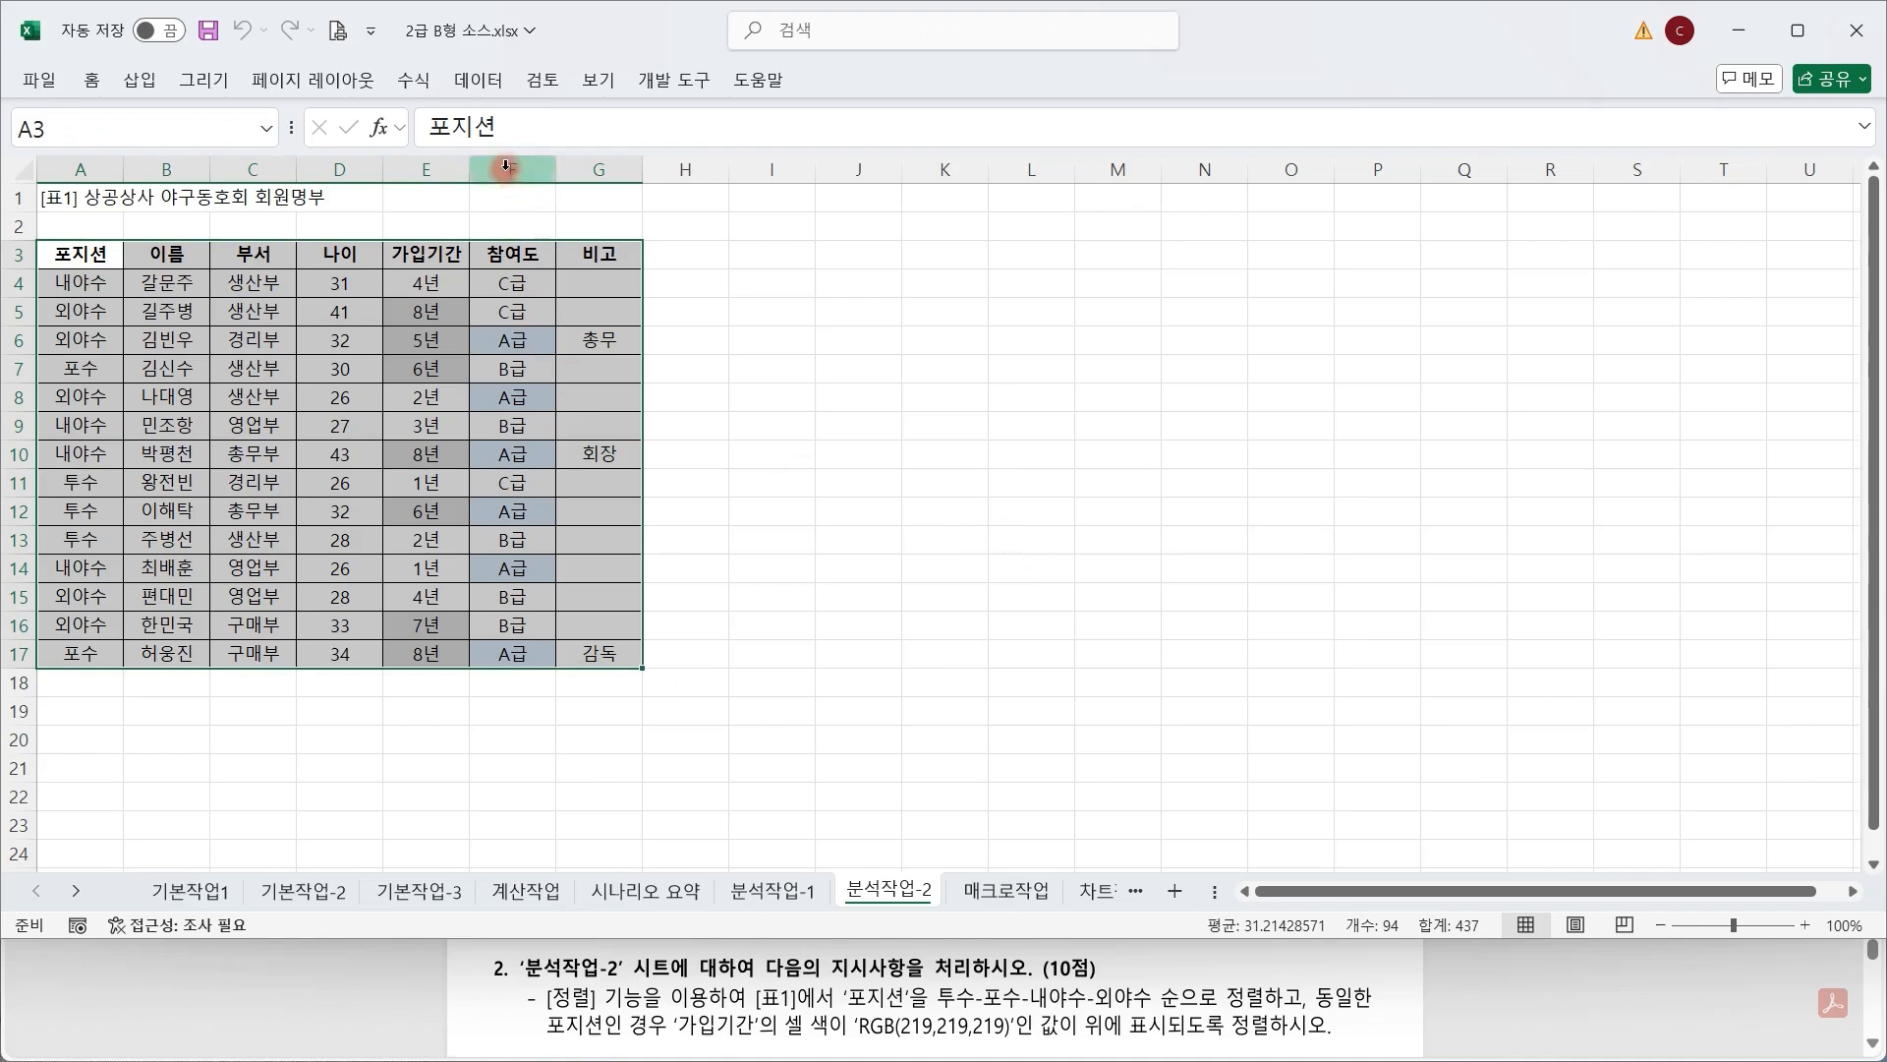
left_click(496, 78)
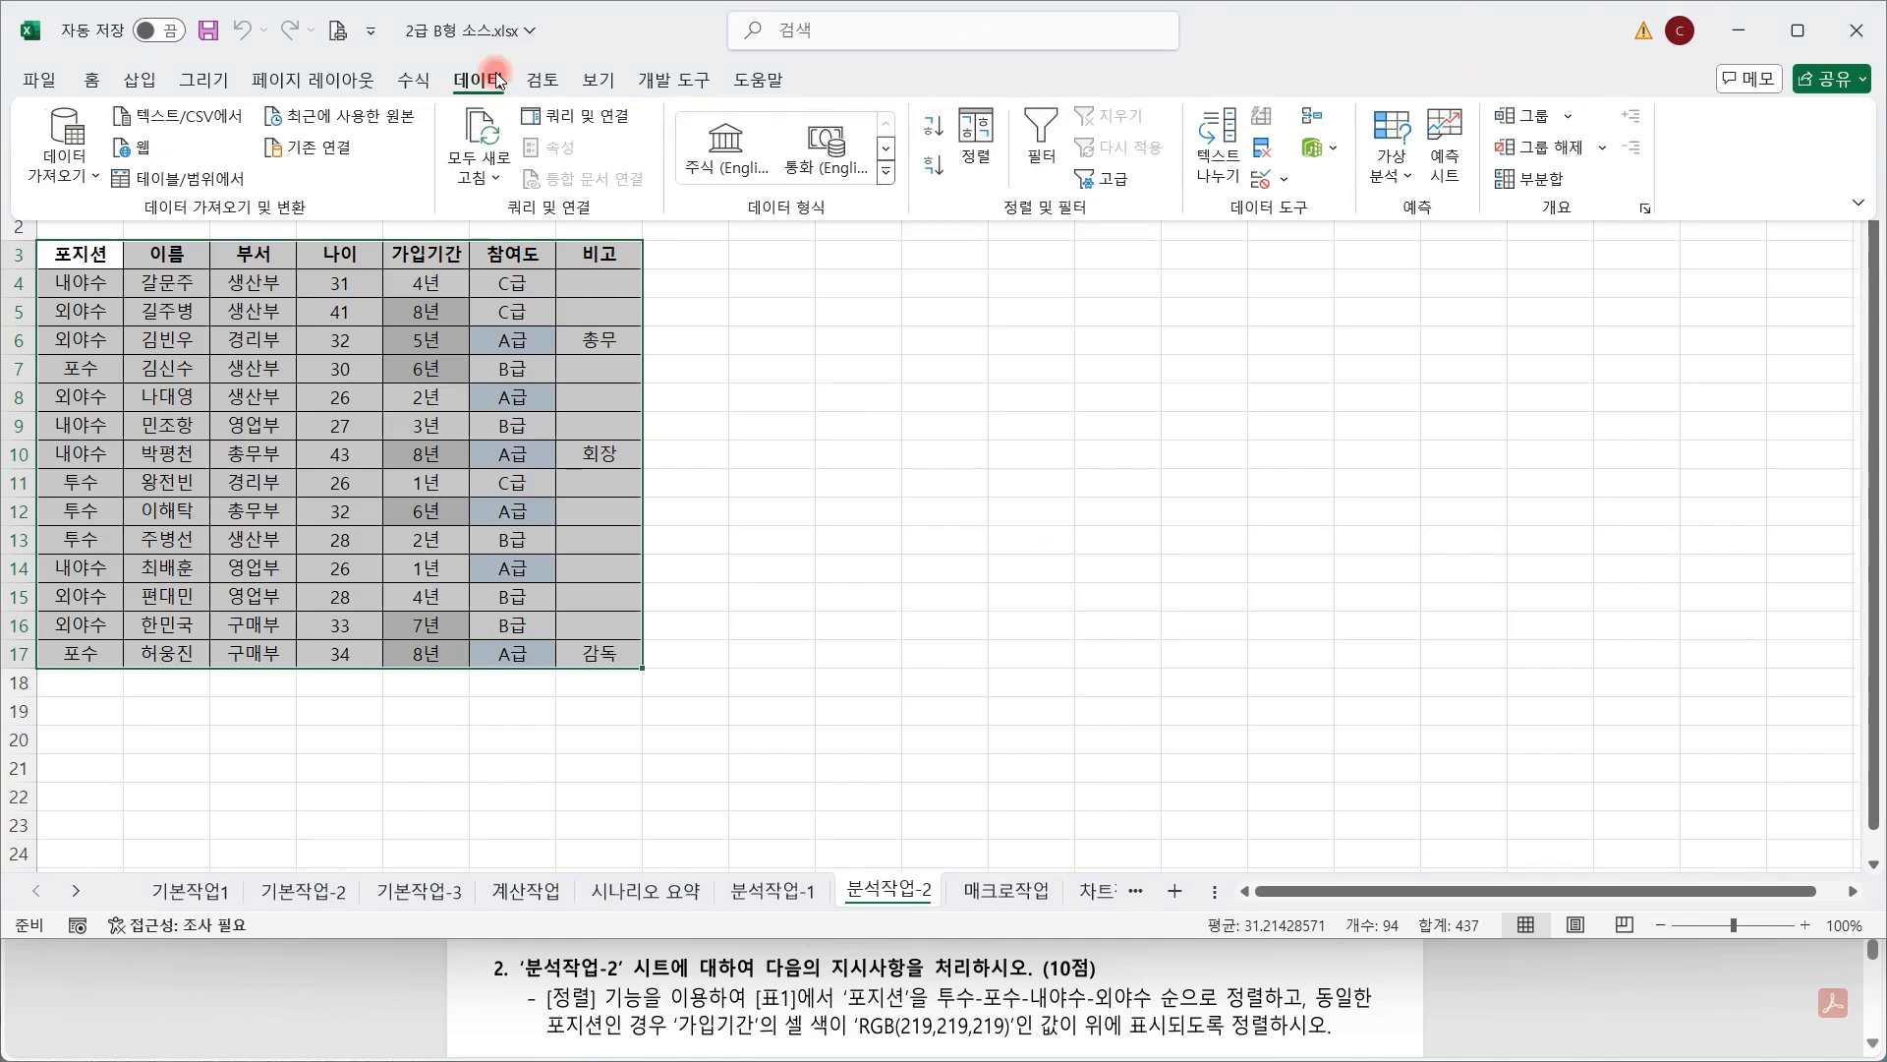
left_click(983, 163)
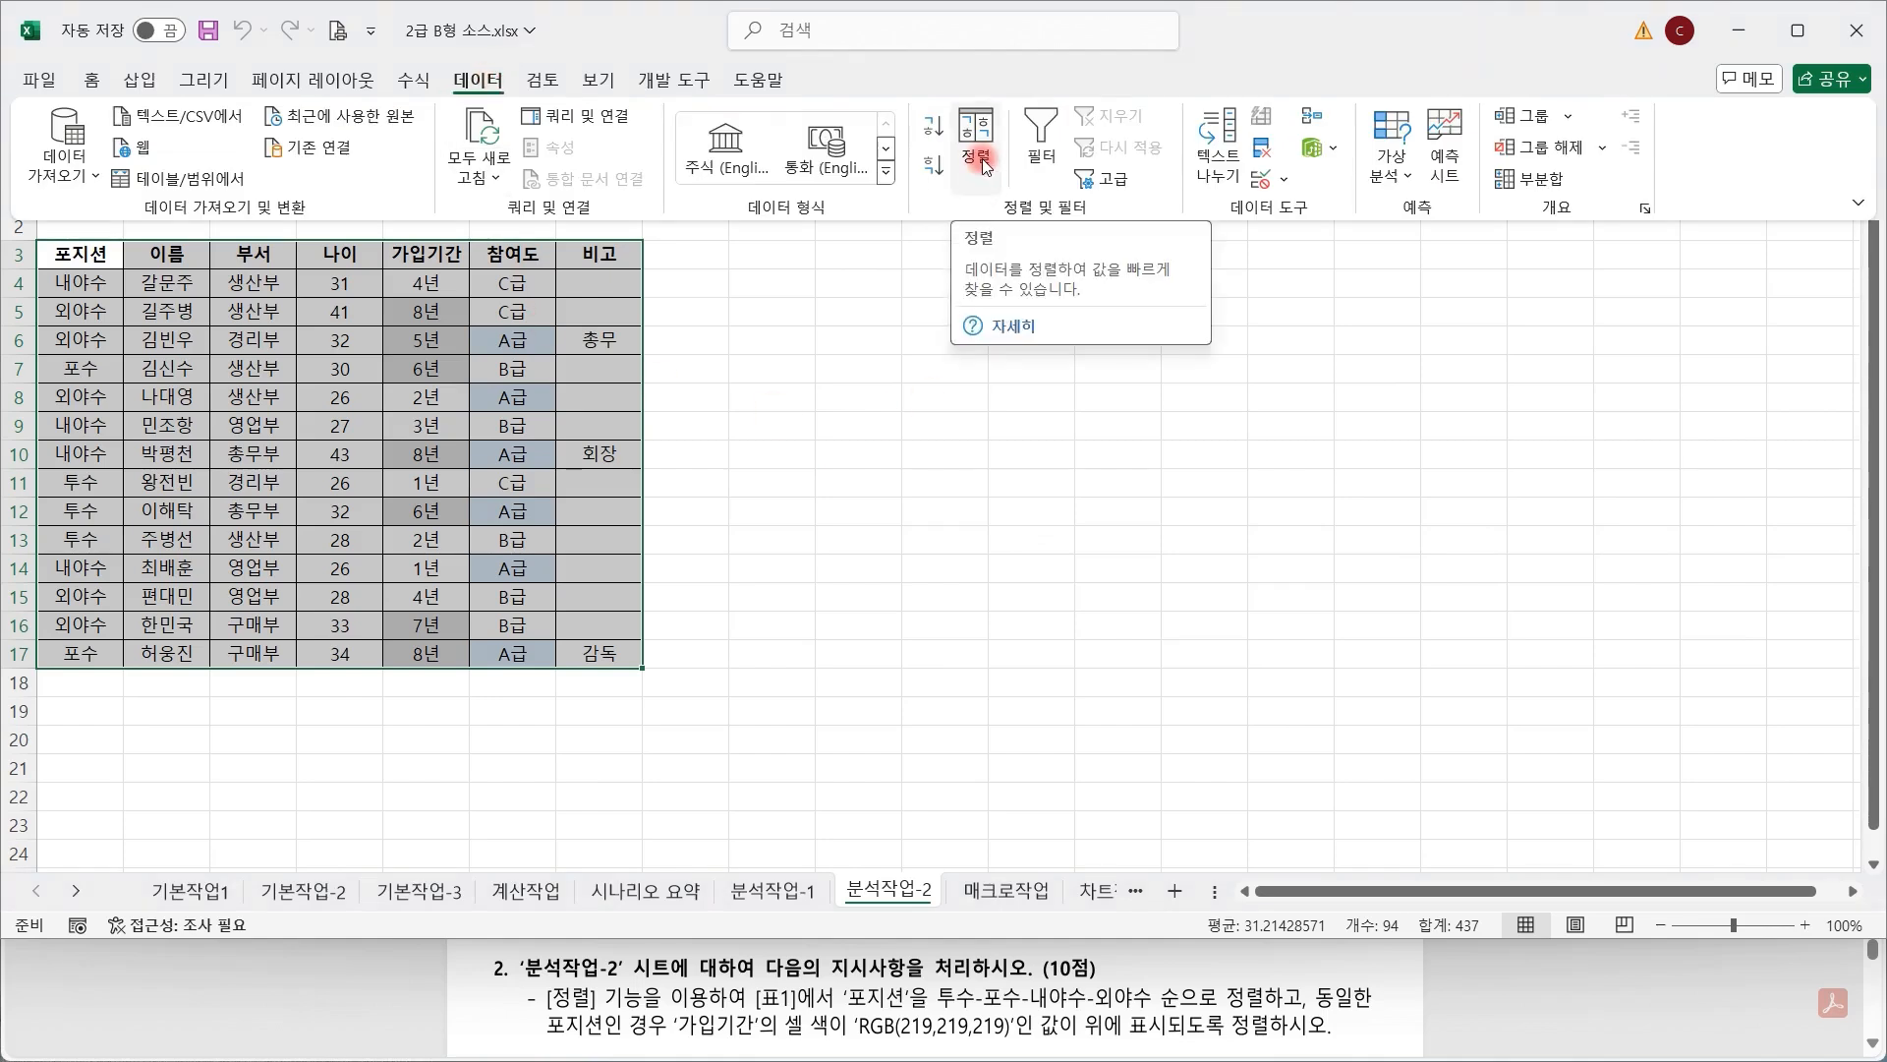
left_click(983, 163)
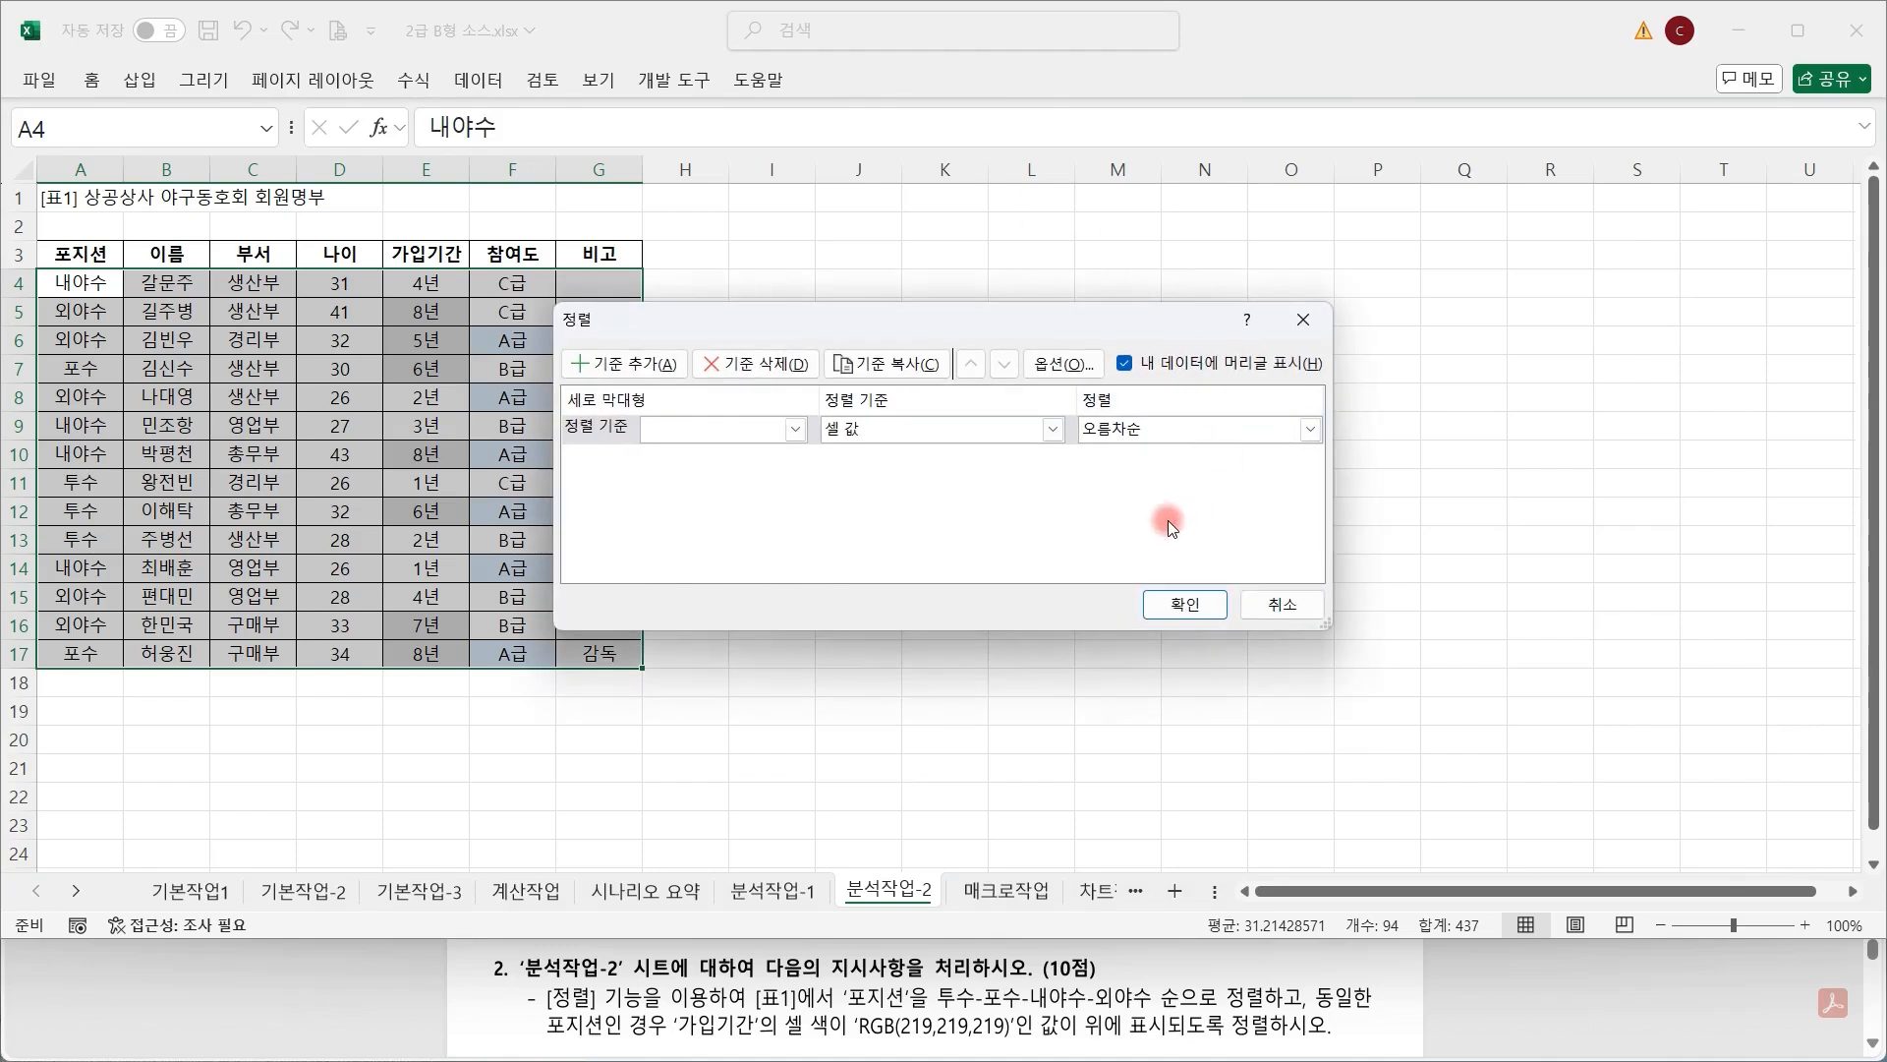
left_click_drag(1000, 321, 1133, 271)
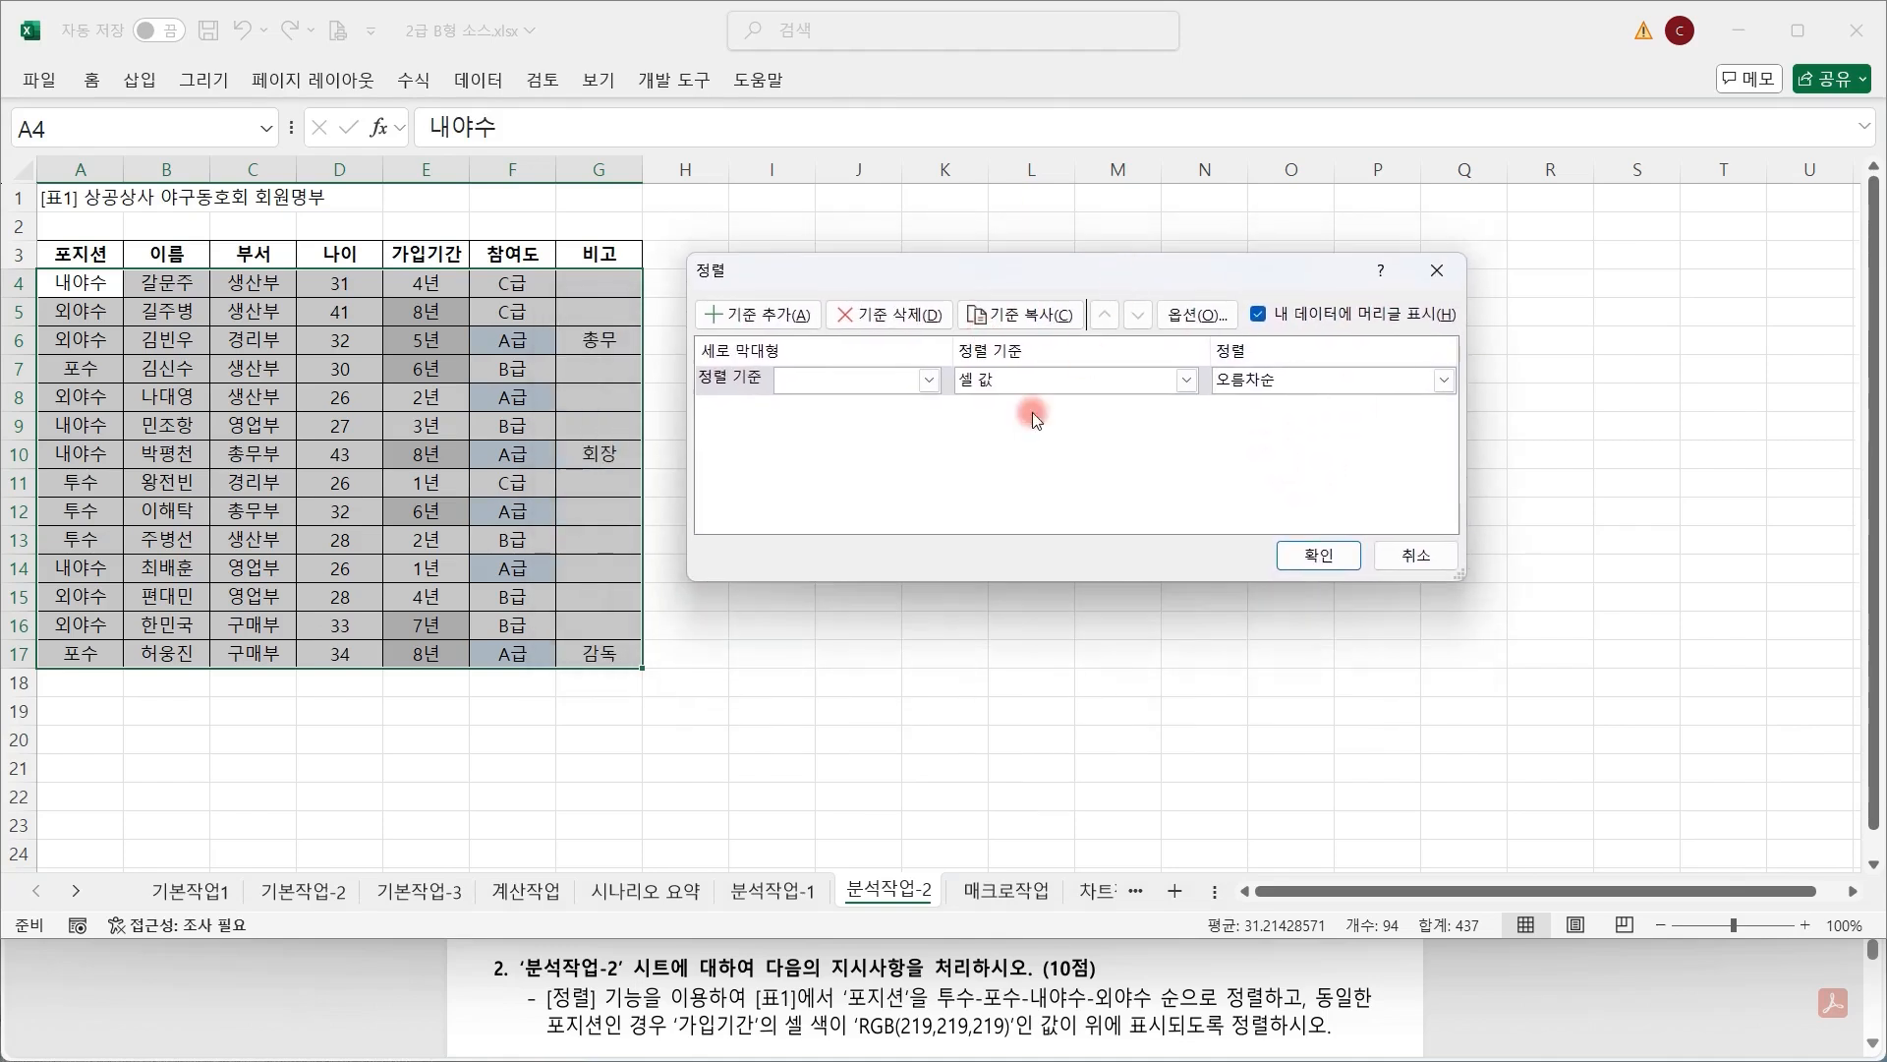
left_click(914, 461)
left_click(936, 384)
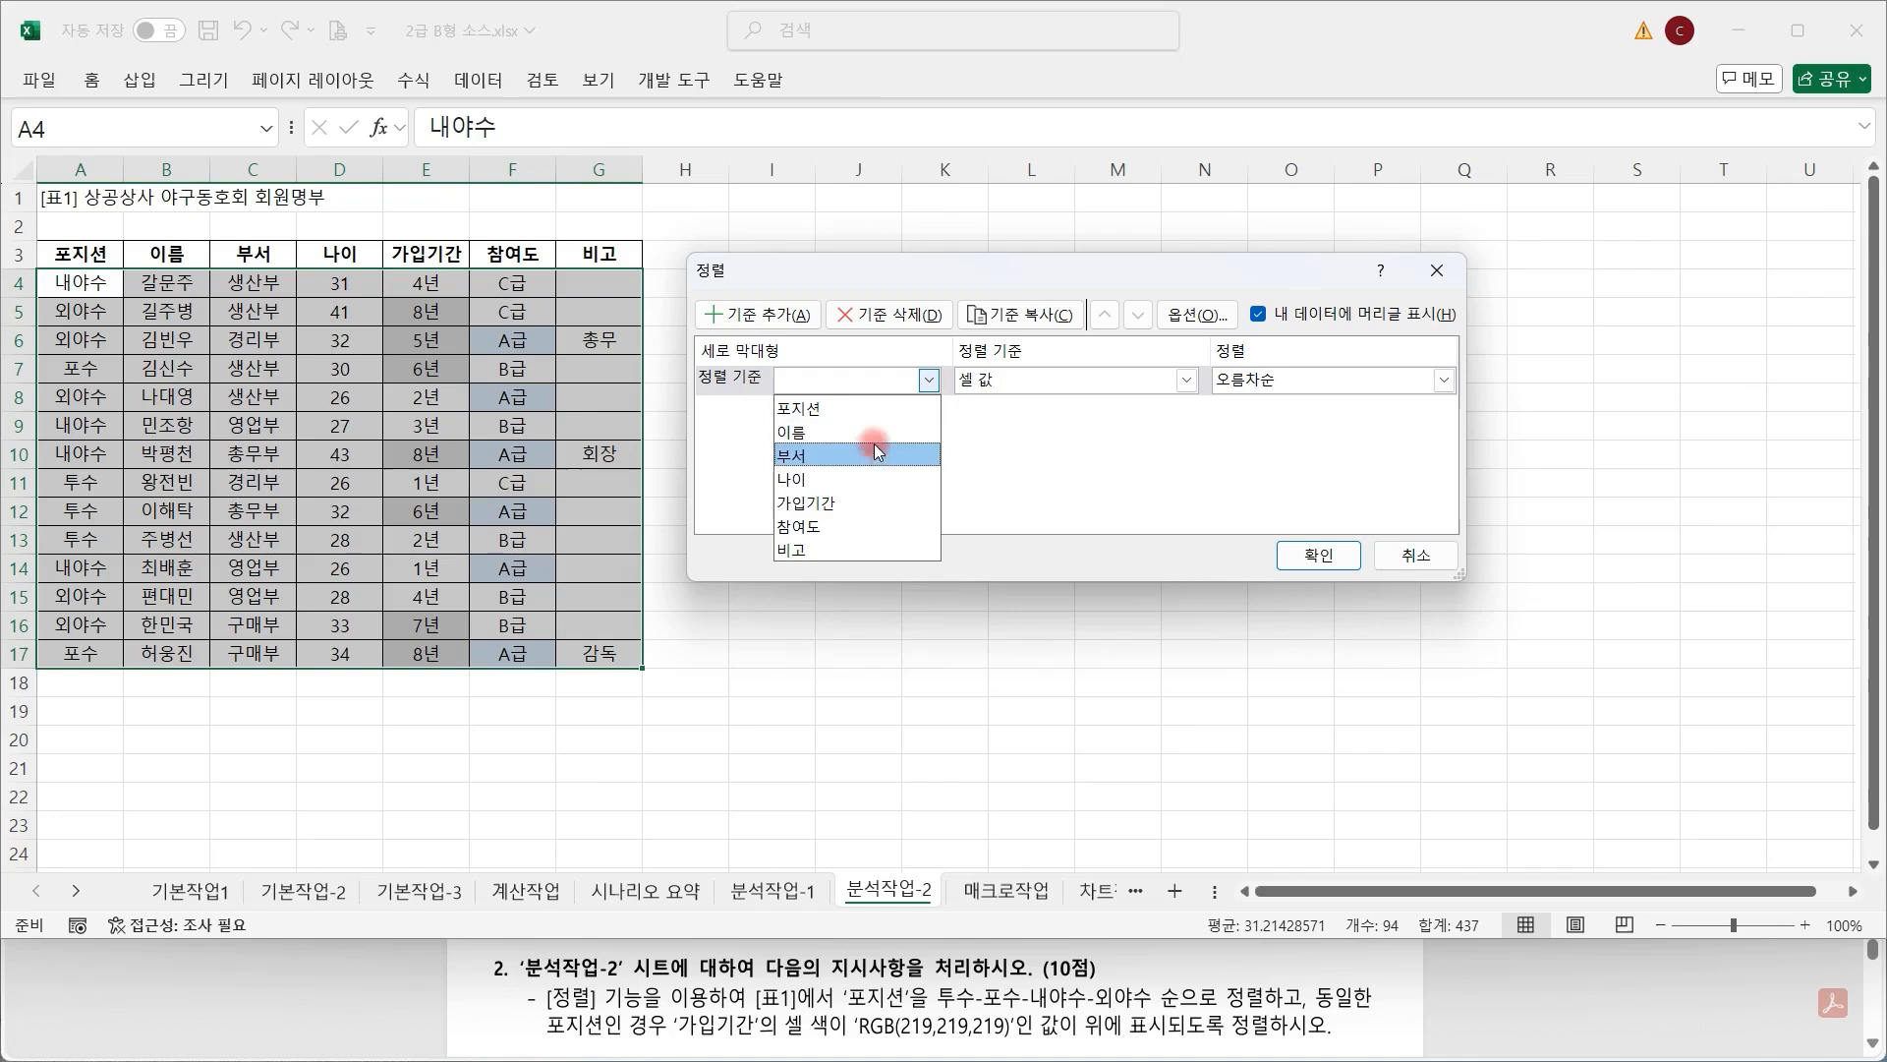
left_click(869, 405)
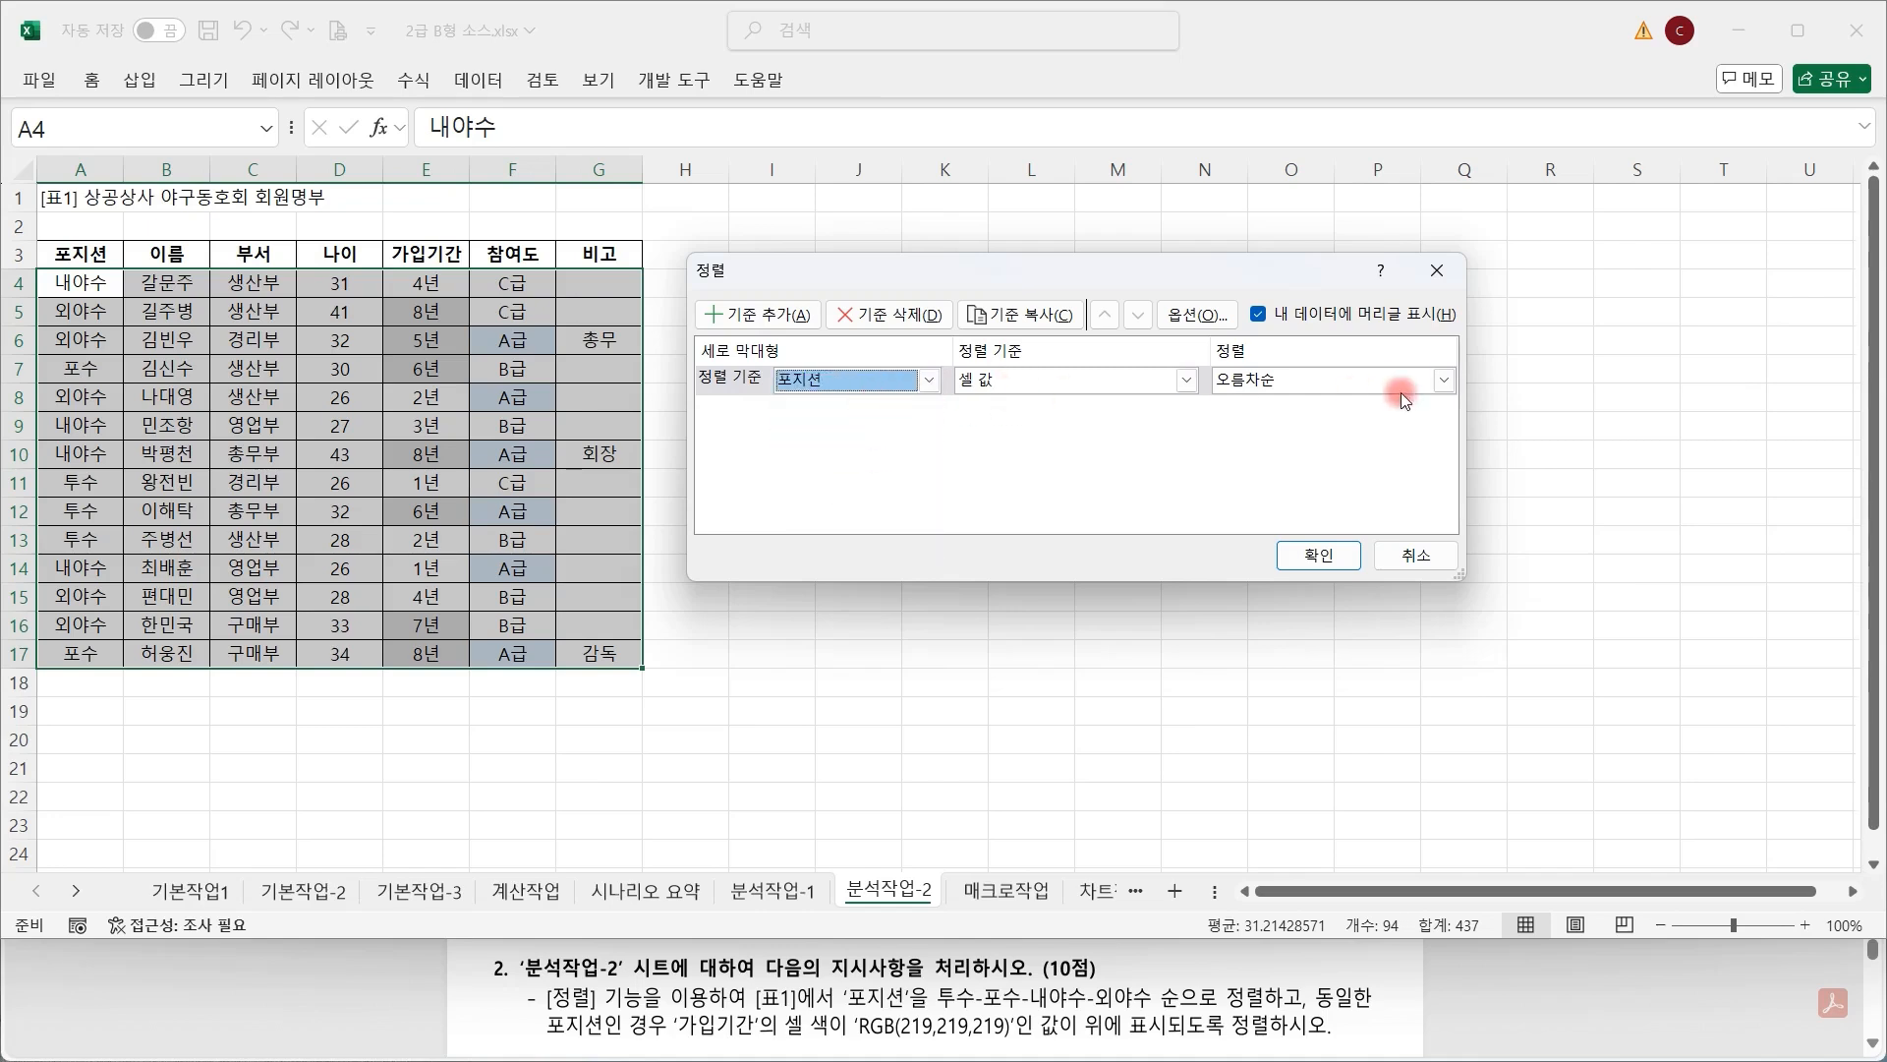
Create the custom list 투수, 포수, 내야수, 외야수 and use it as the sort order for 포지션.
left_click(1441, 383)
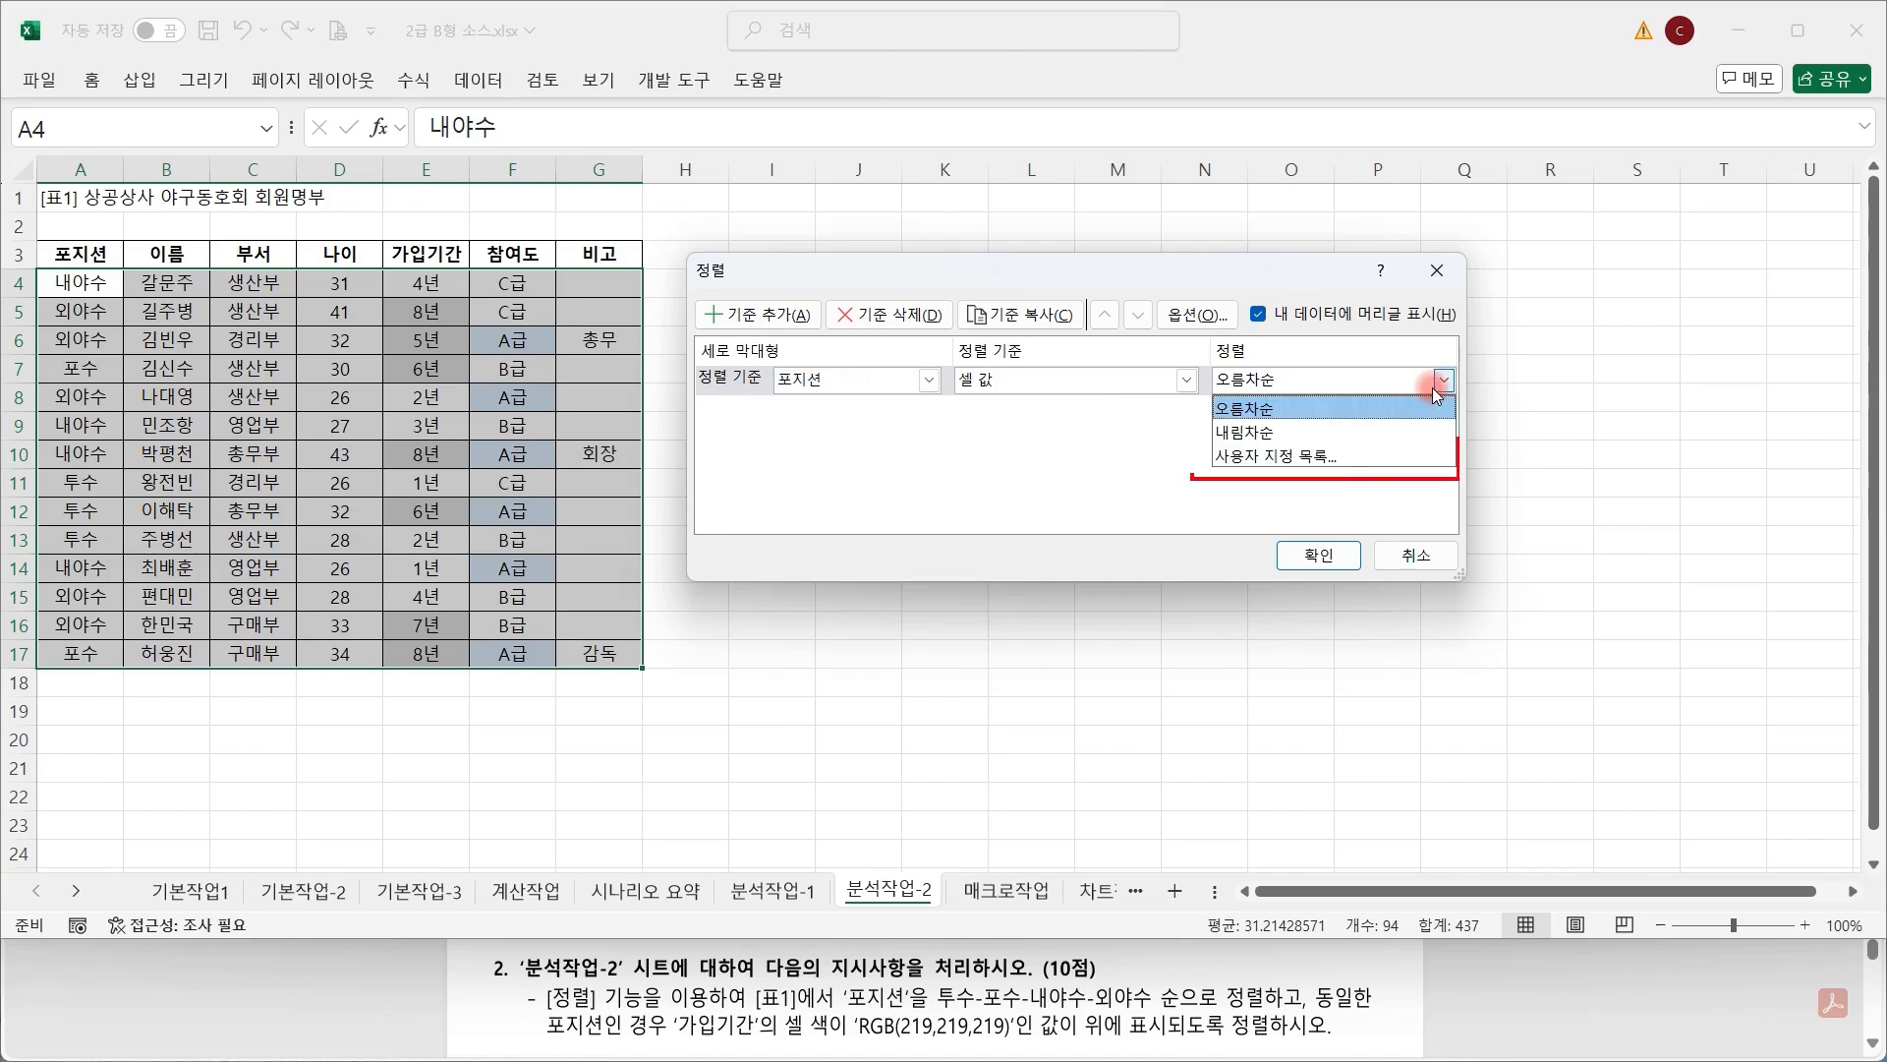
left_click(1378, 458)
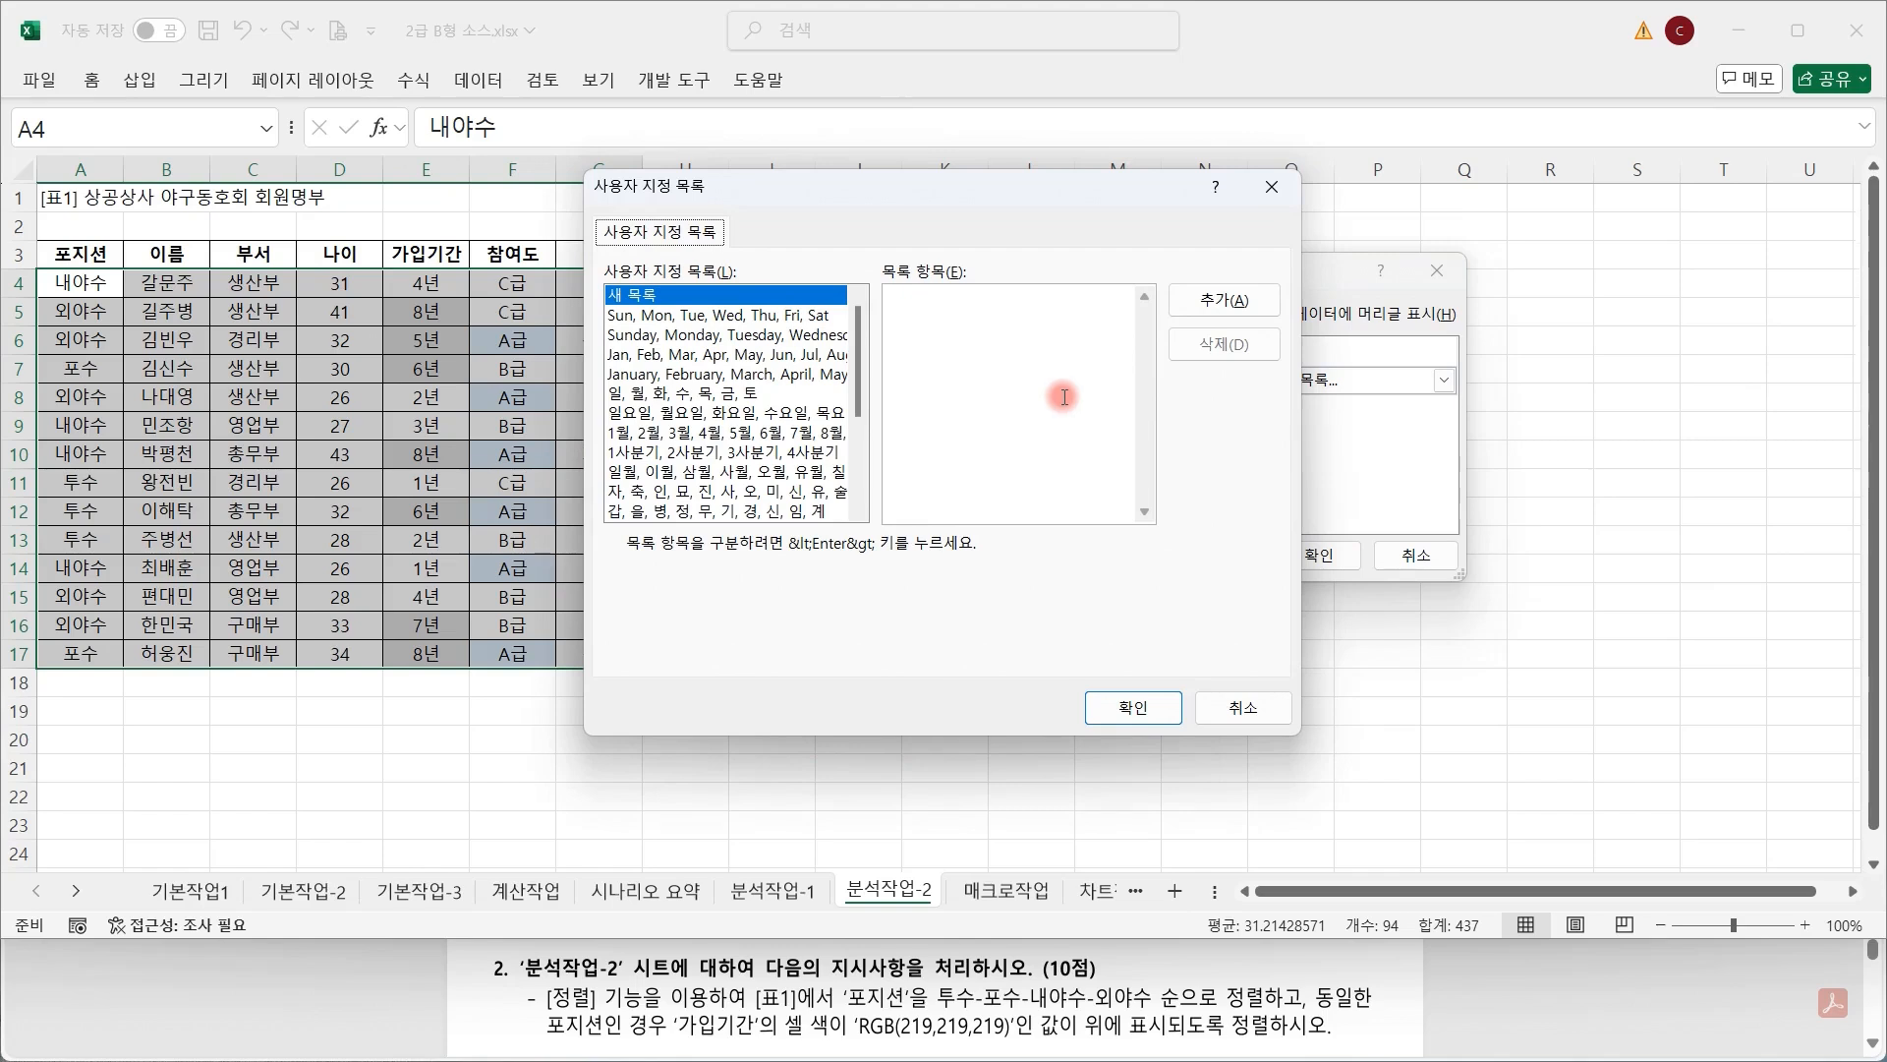
left_click(706, 293)
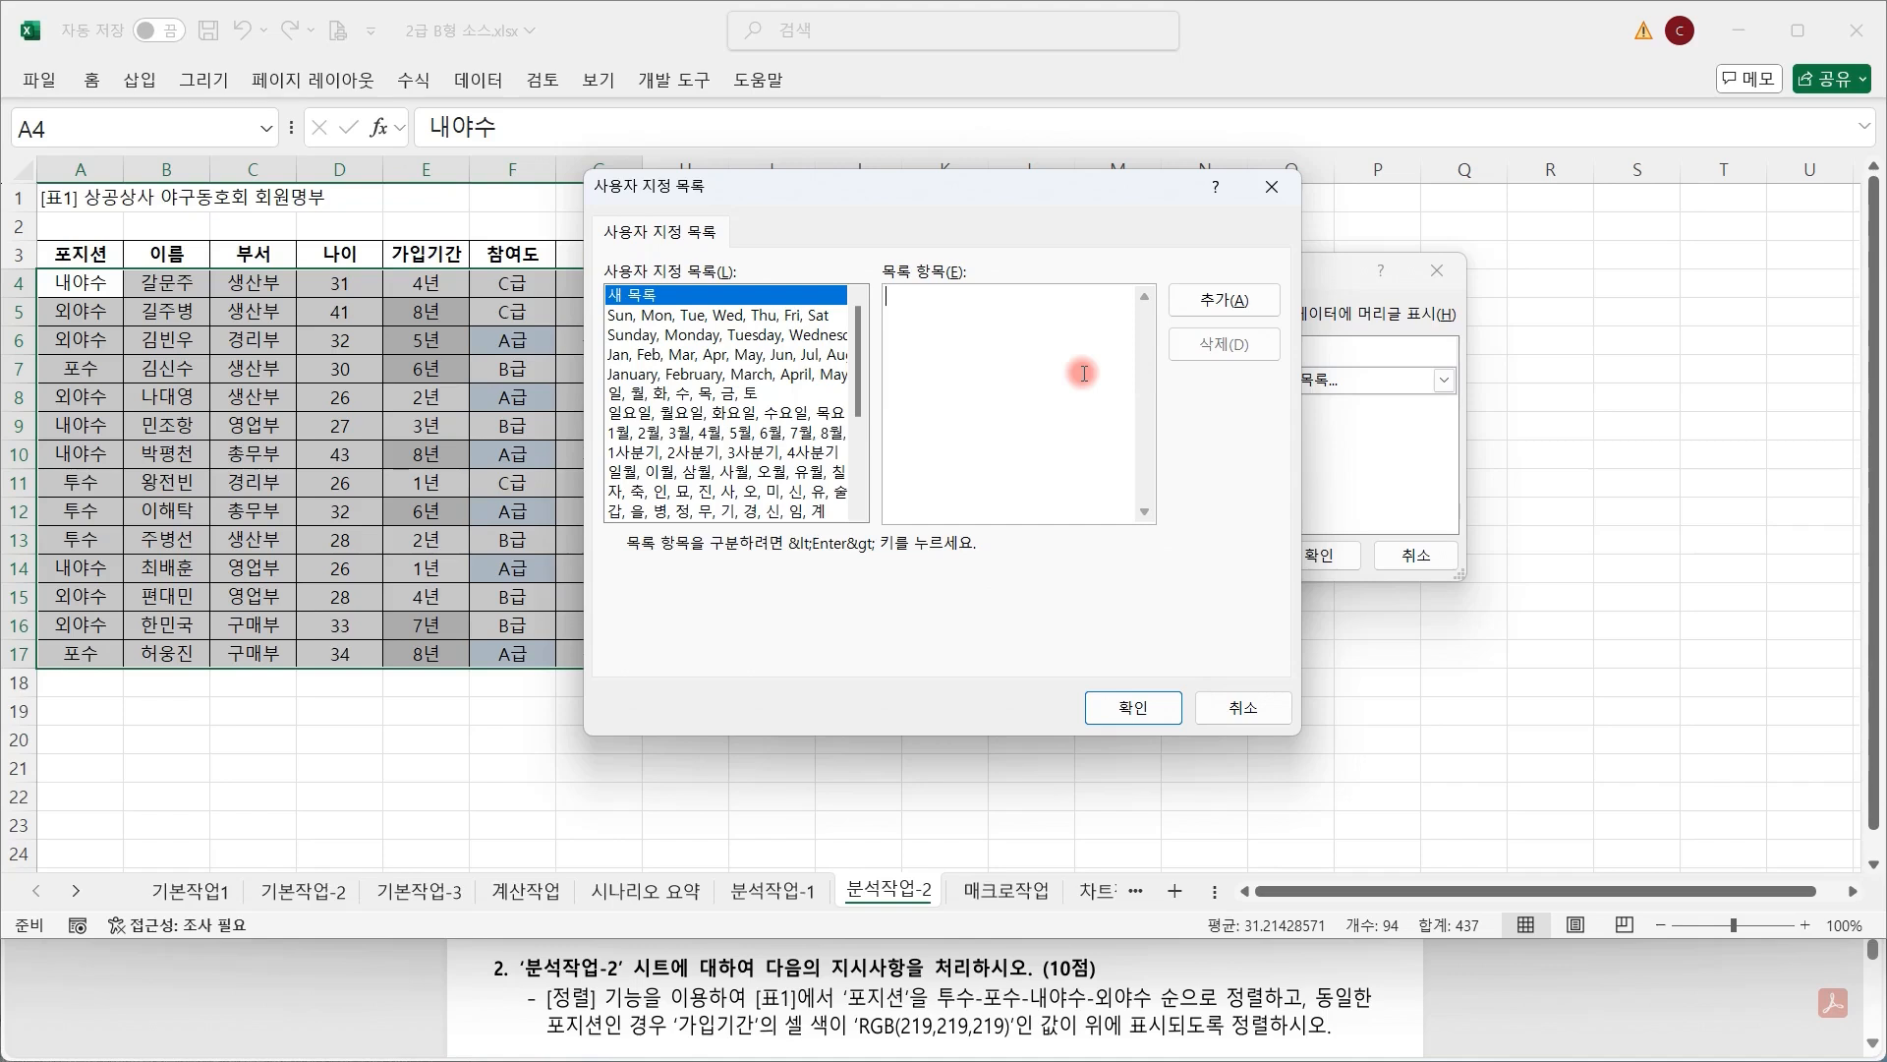
type("투수")
key("Return")
type("포수")
key("Return")
type("내야수")
key("Return")
type("외야수")
left_click(1223, 303)
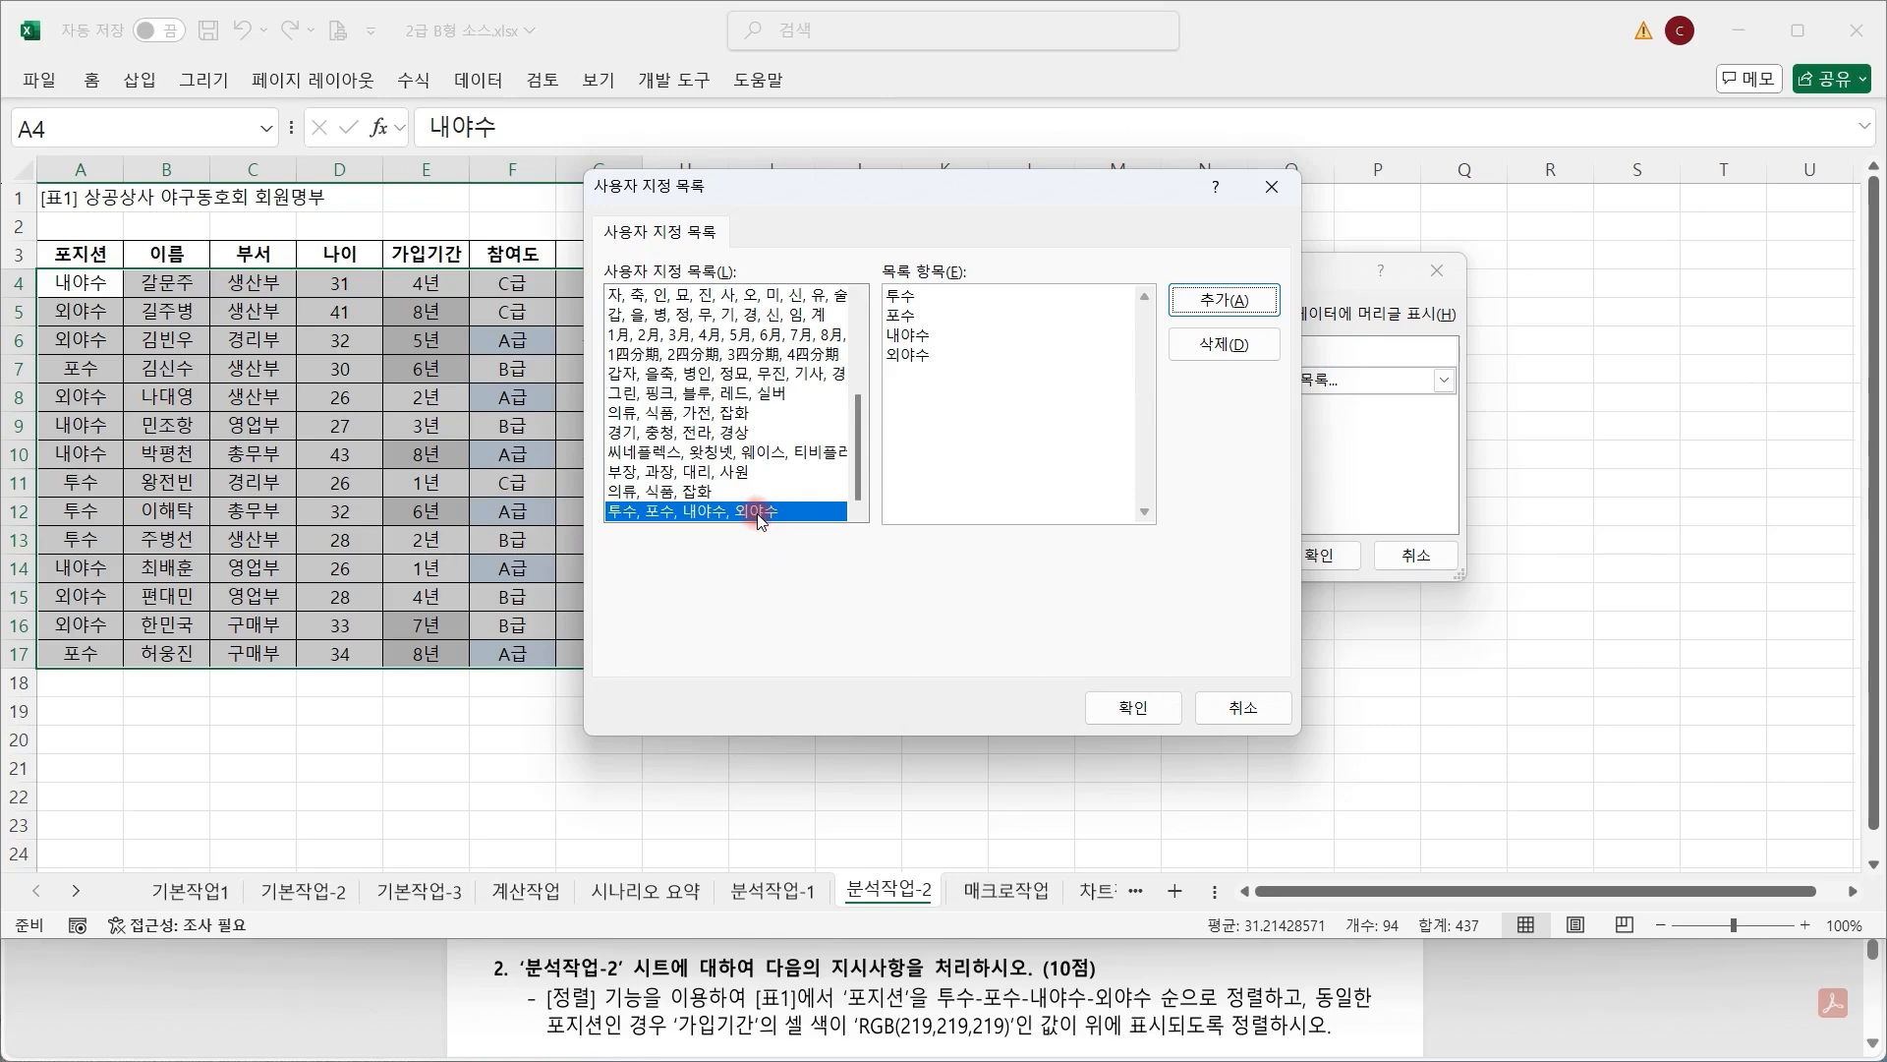
left_click(1135, 707)
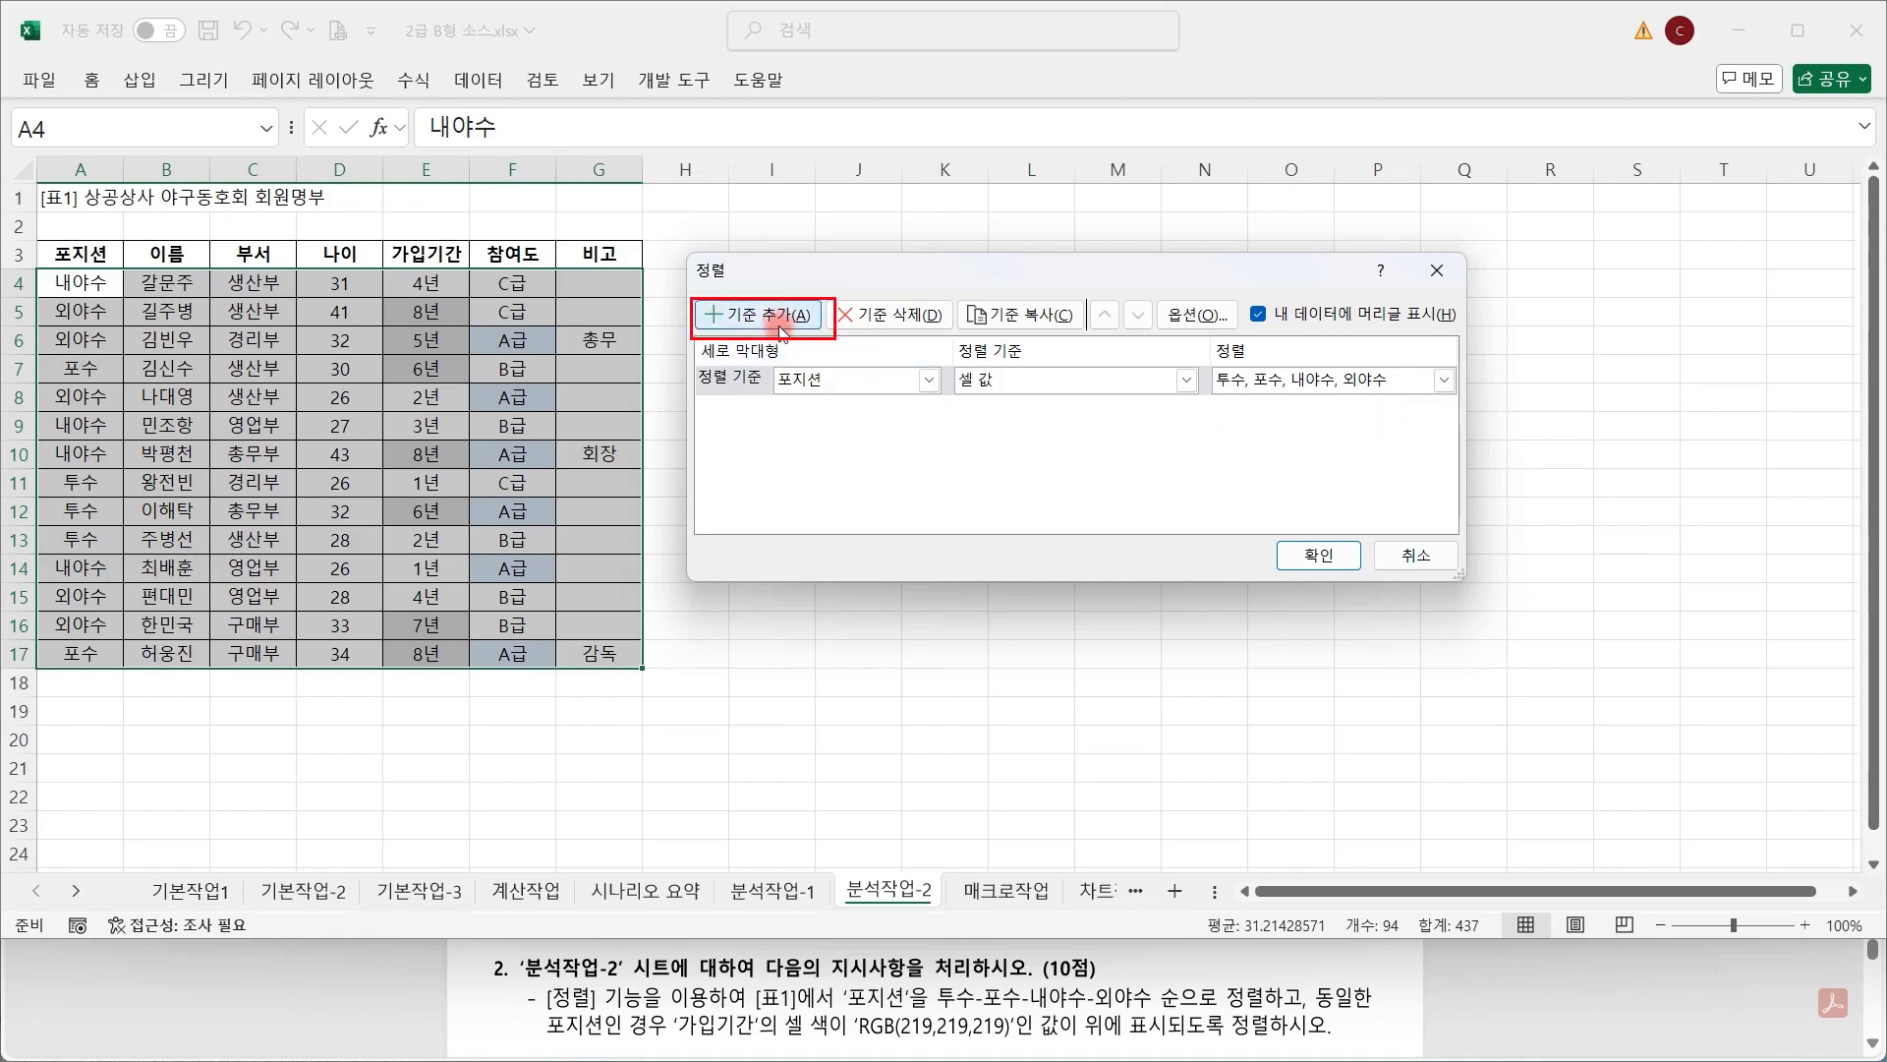
Add a second sort level for 가입기간 based on 셀 색 (cell color).
left_click(781, 319)
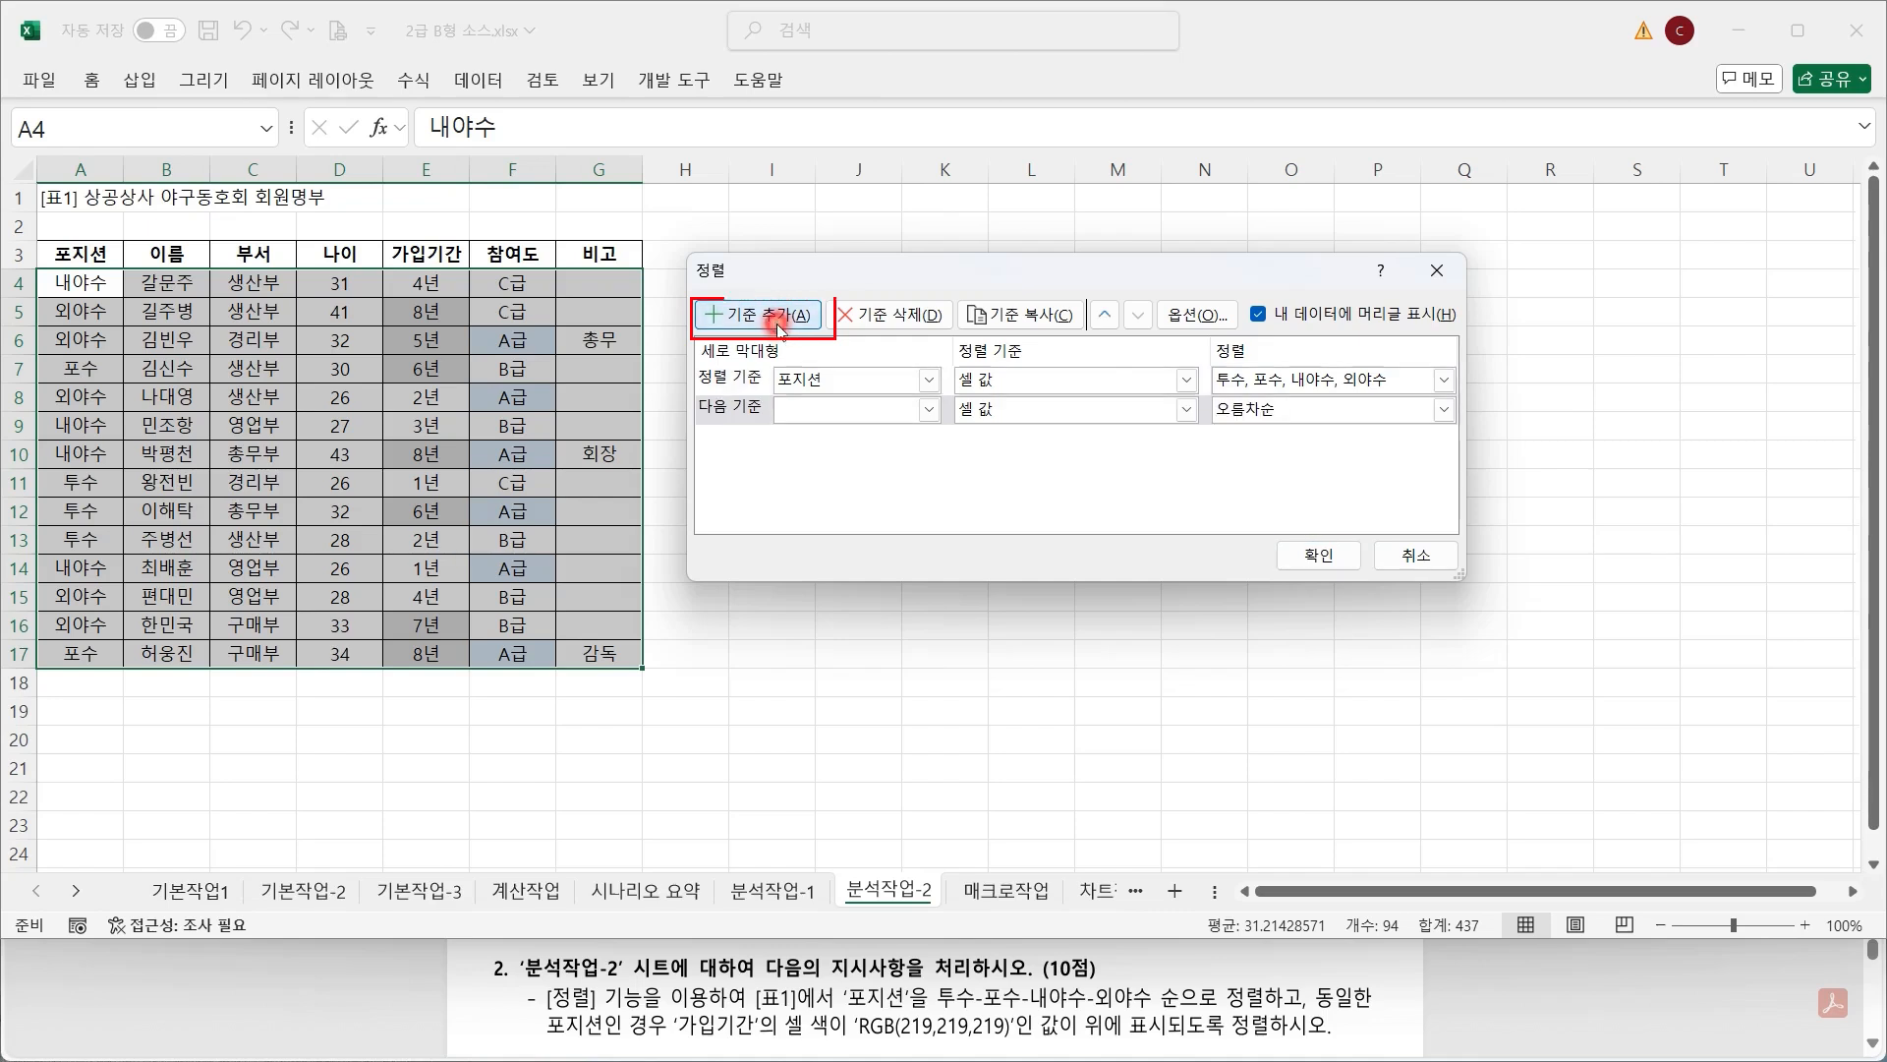
left_click(929, 411)
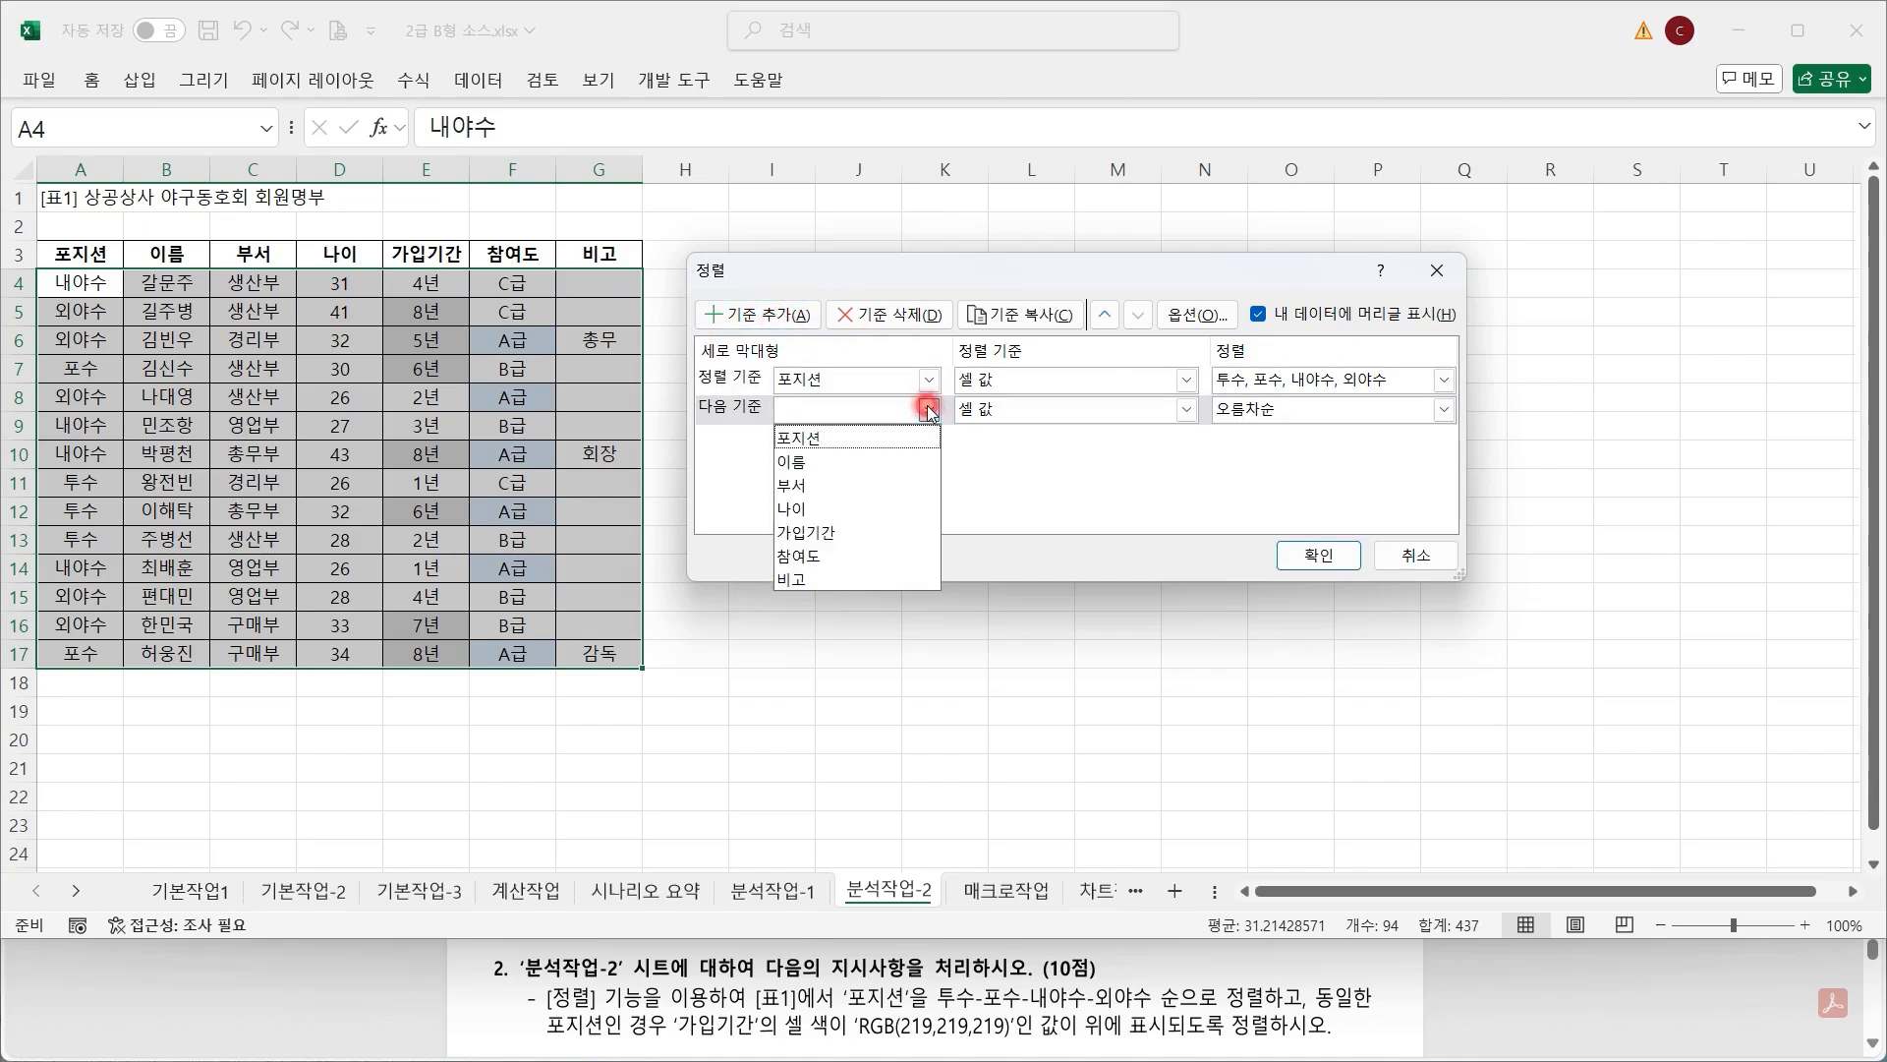
left_click(889, 540)
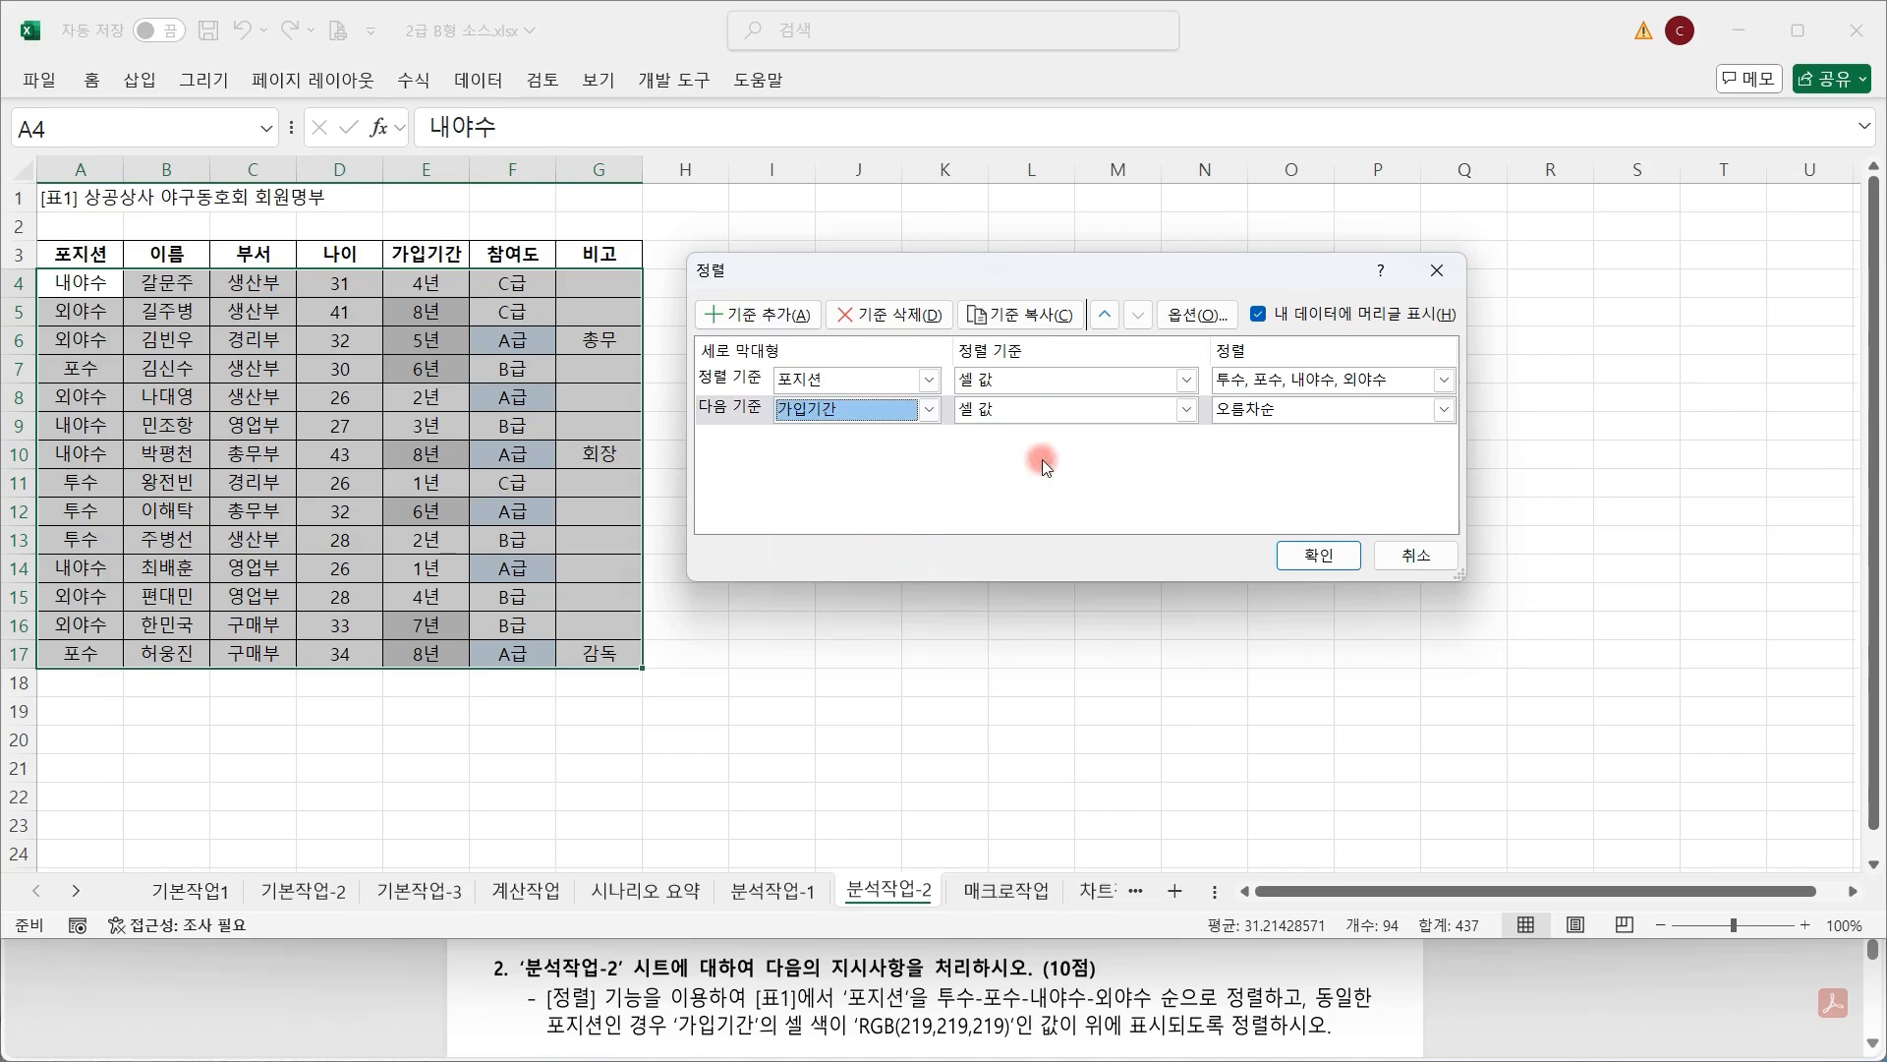
left_click(1186, 410)
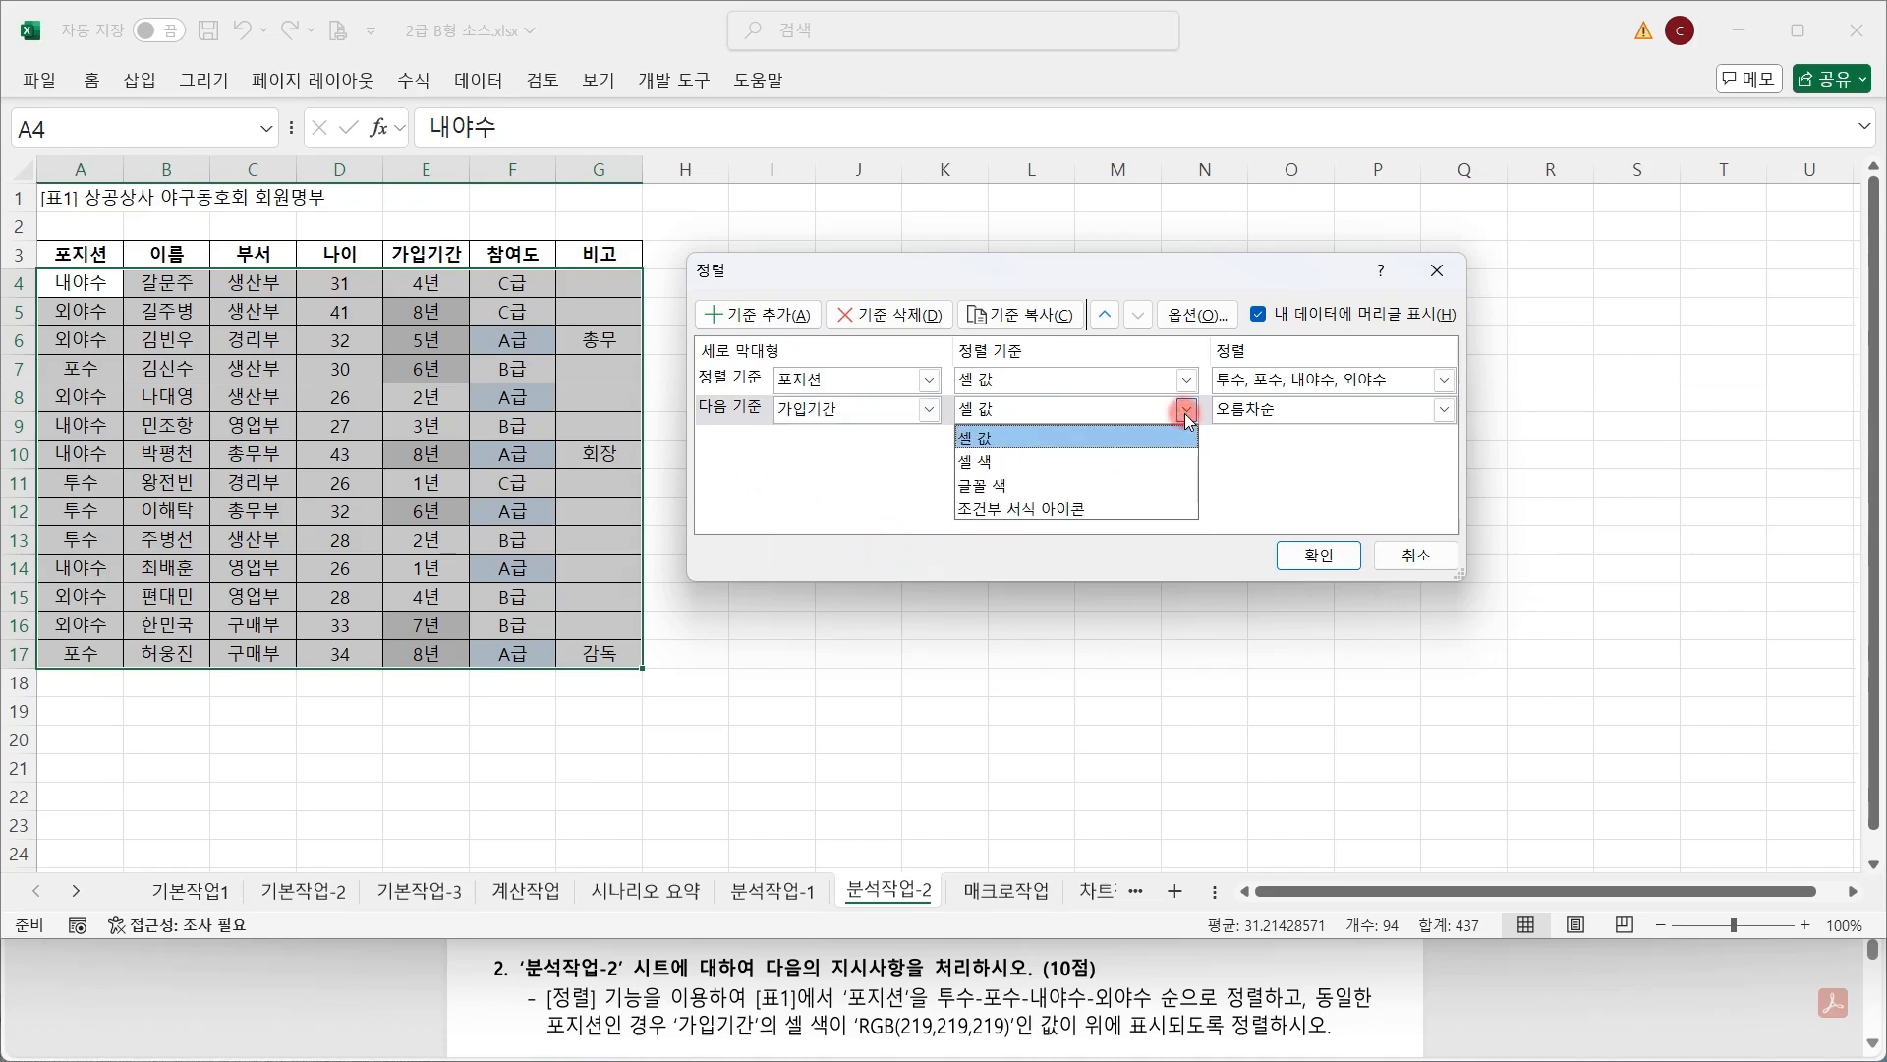
left_click(971, 461)
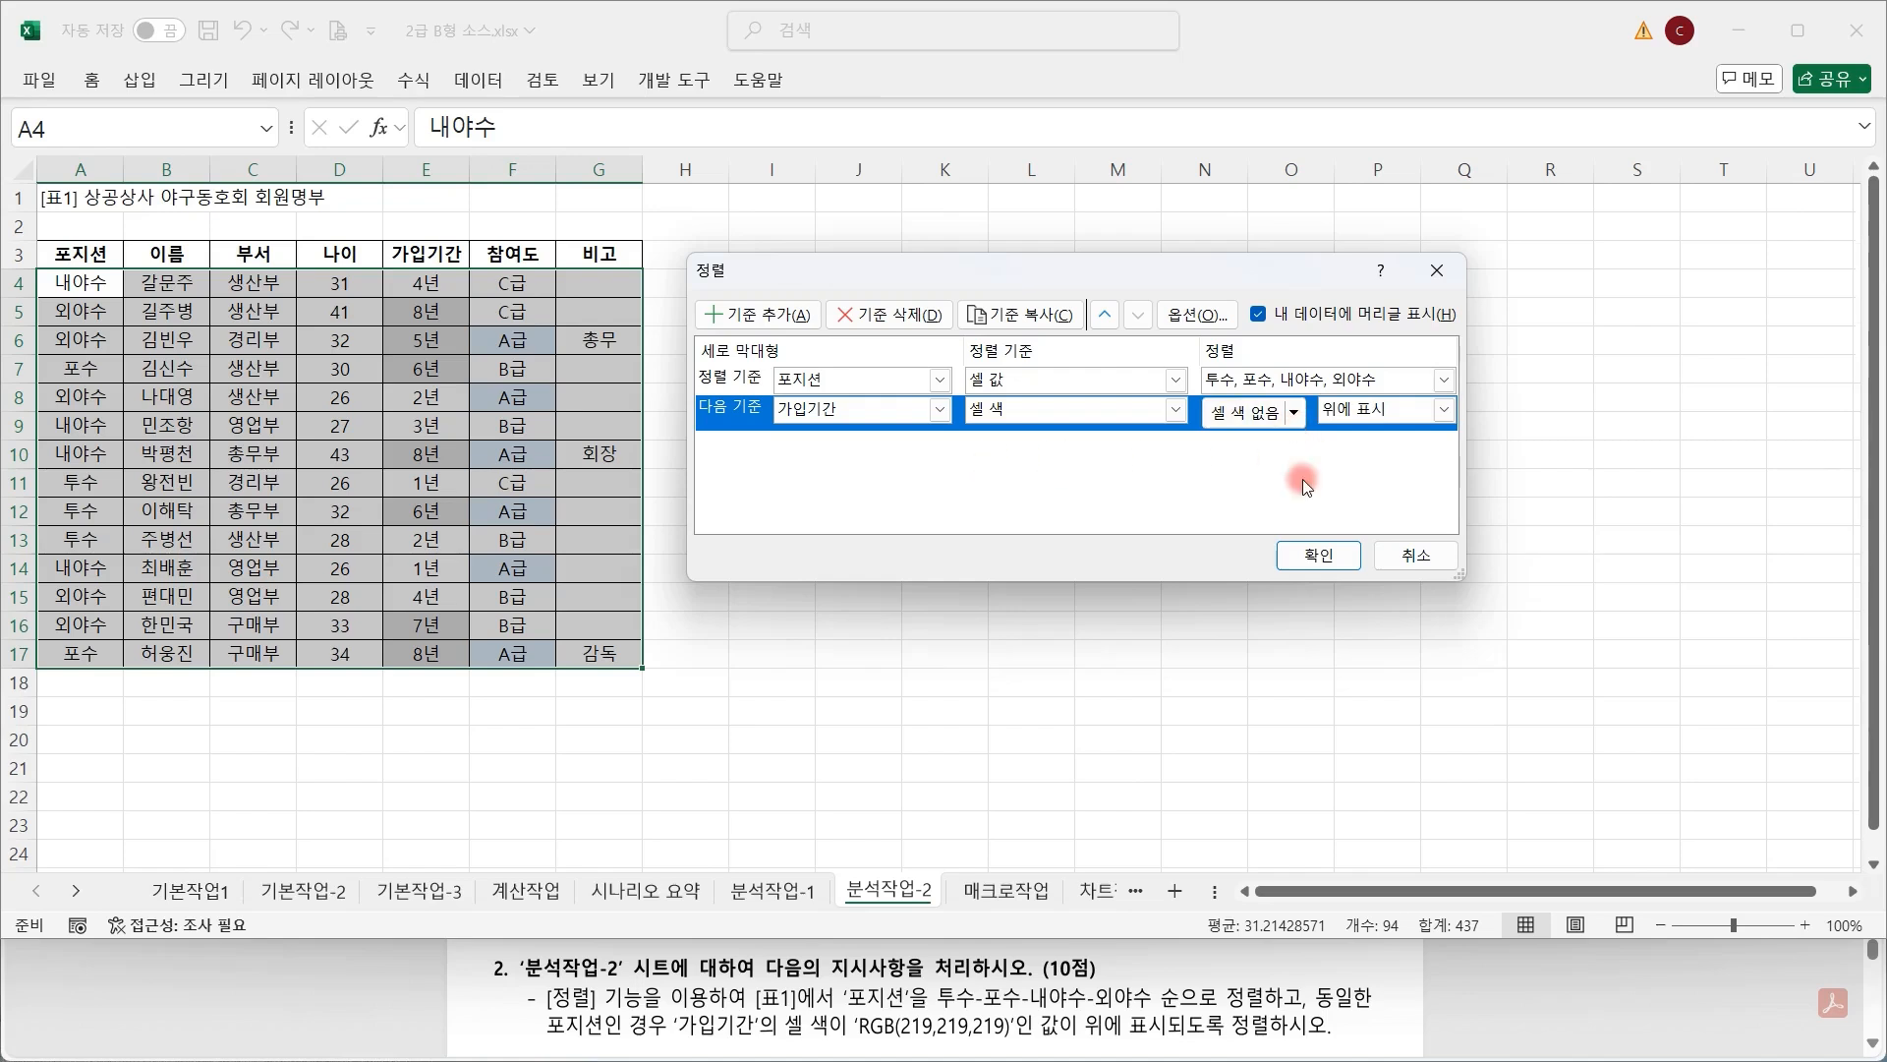
Set the 가입기간 level to place the RGB(219, 219, 219) color on top (위에 표시) and apply the sort.
left_click(1351, 429)
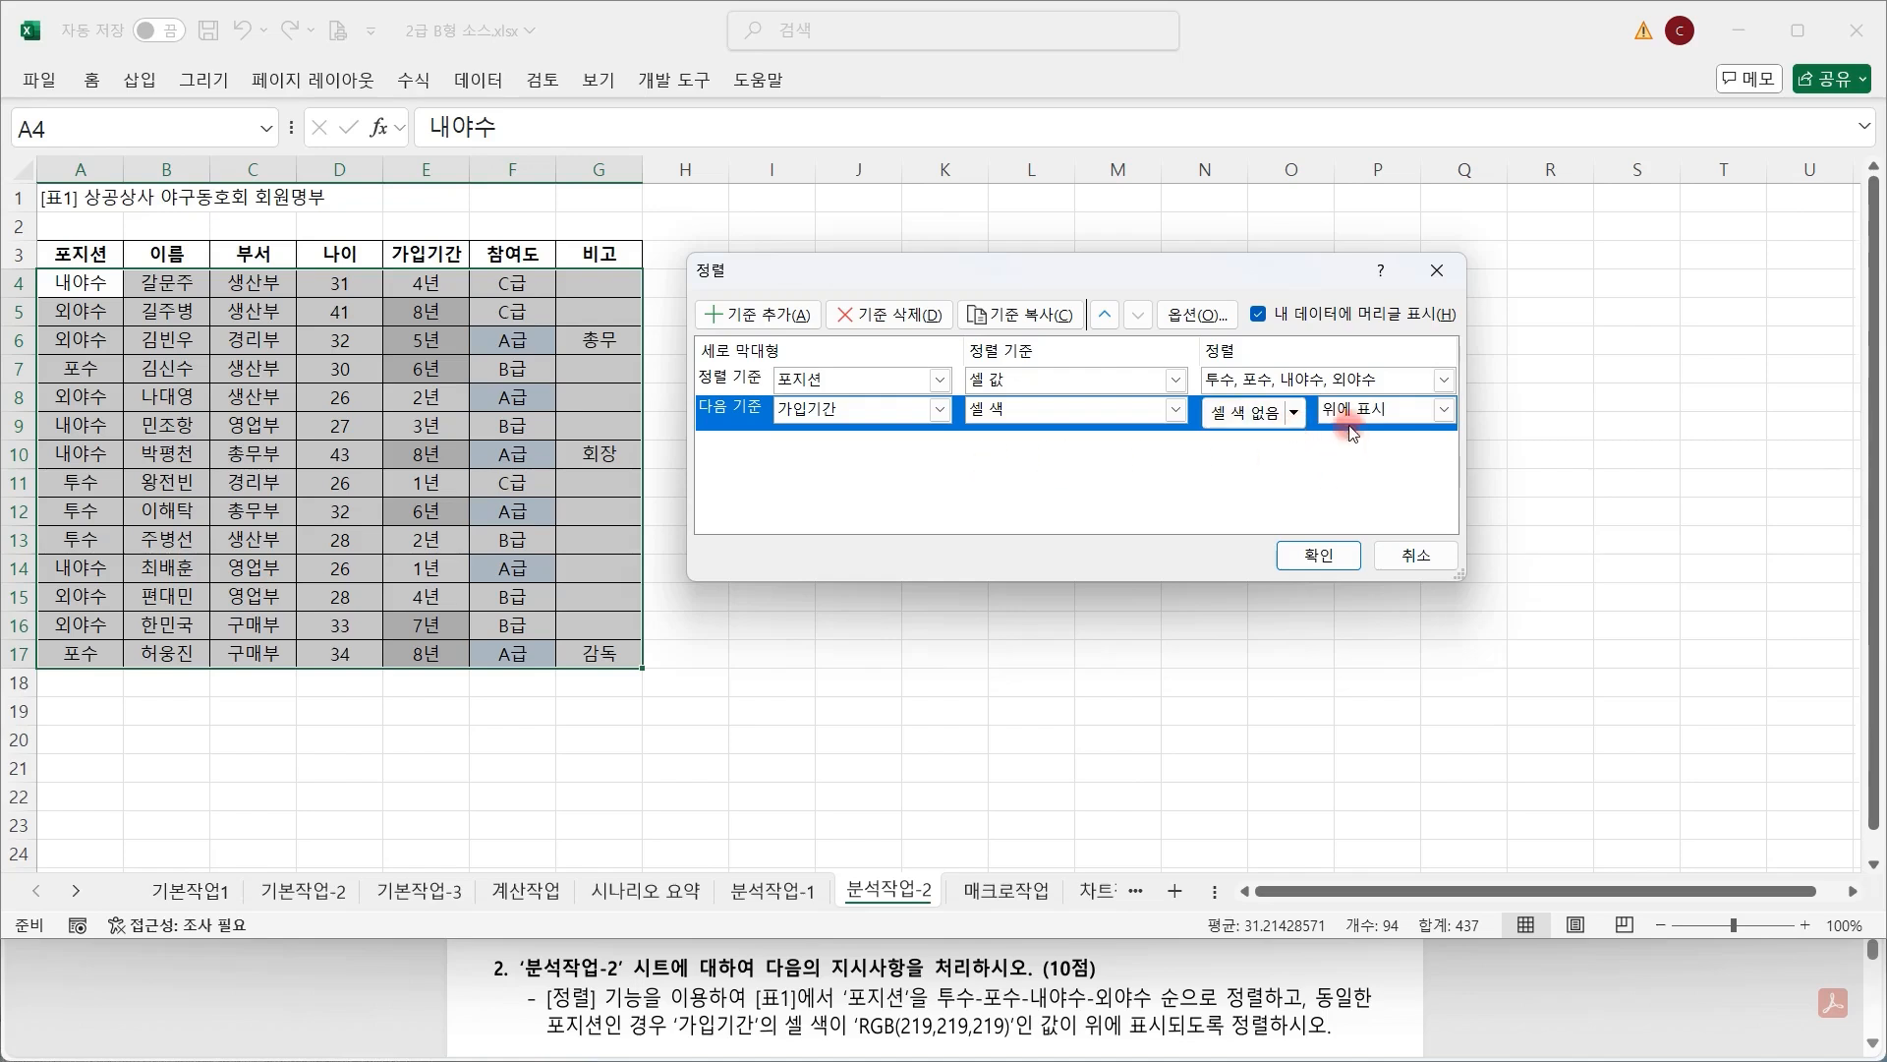
left_click(1294, 415)
left_click(1222, 494)
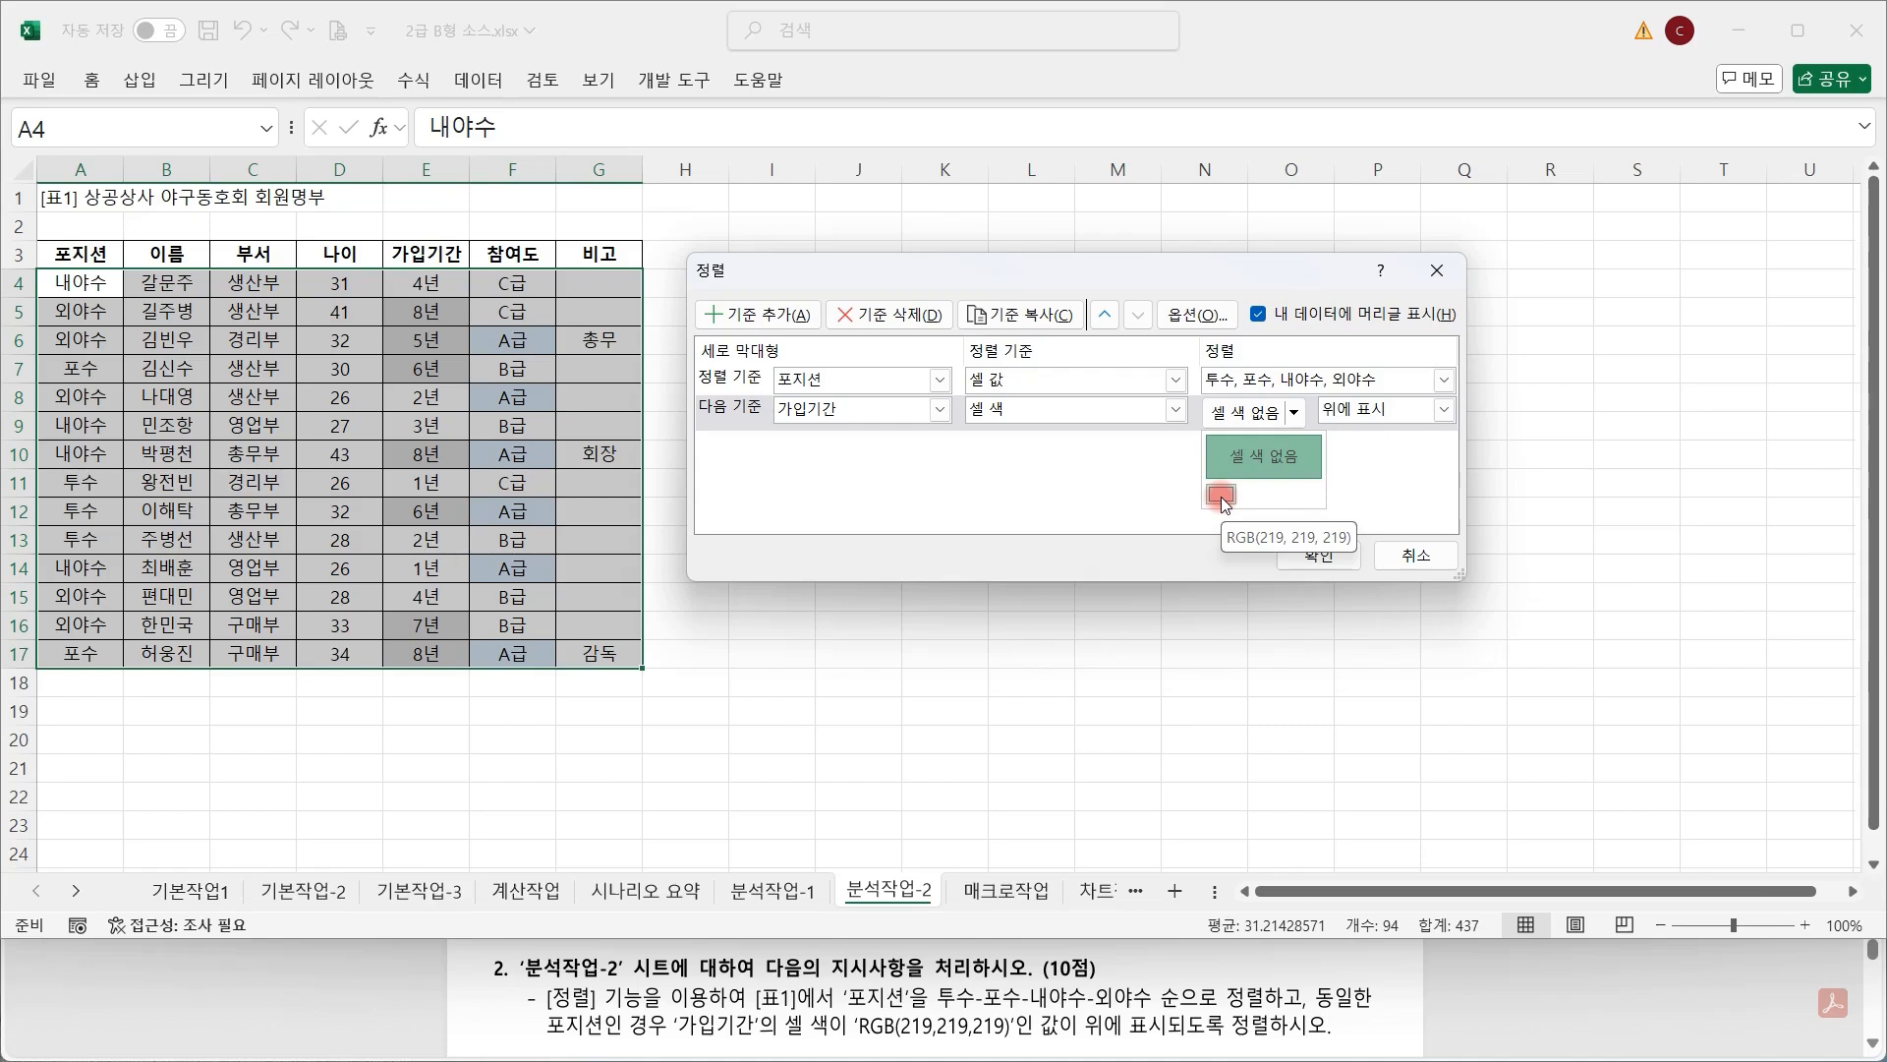
left_click(1382, 415)
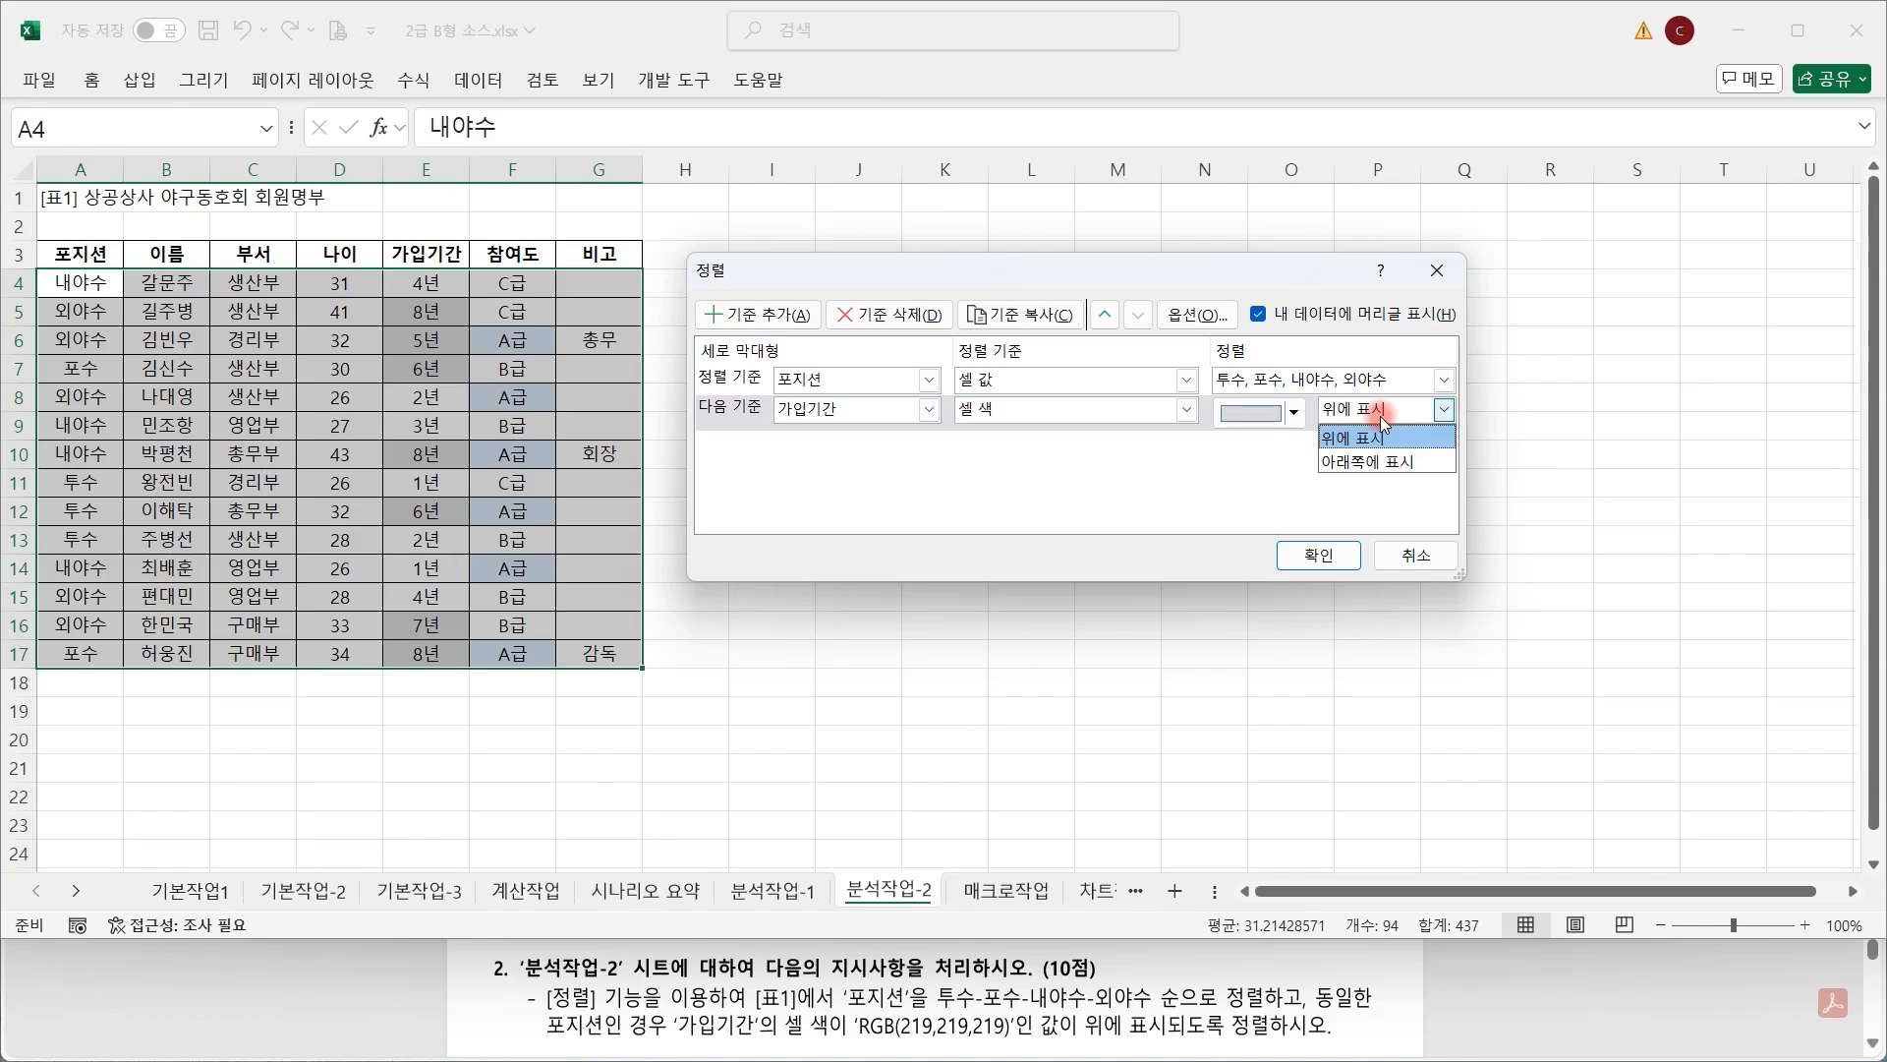
left_click(1427, 439)
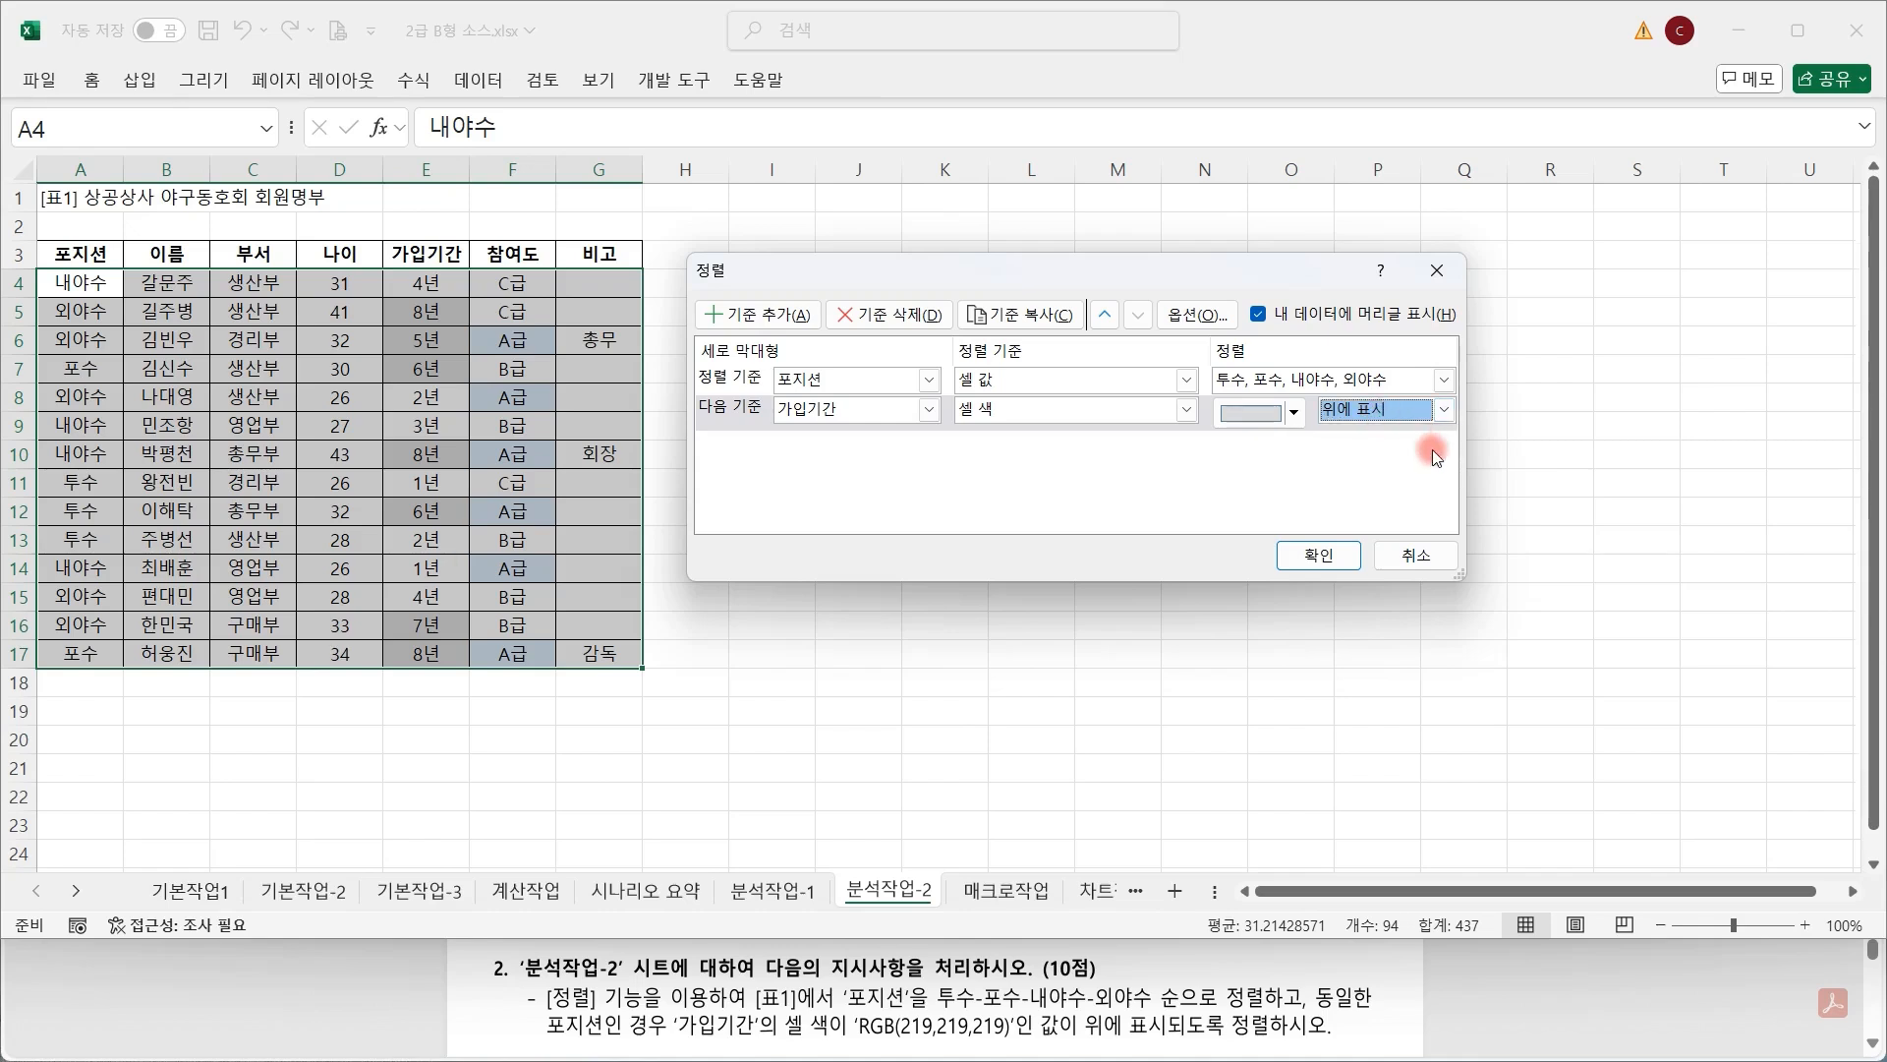
left_click(1319, 554)
left_click(492, 293)
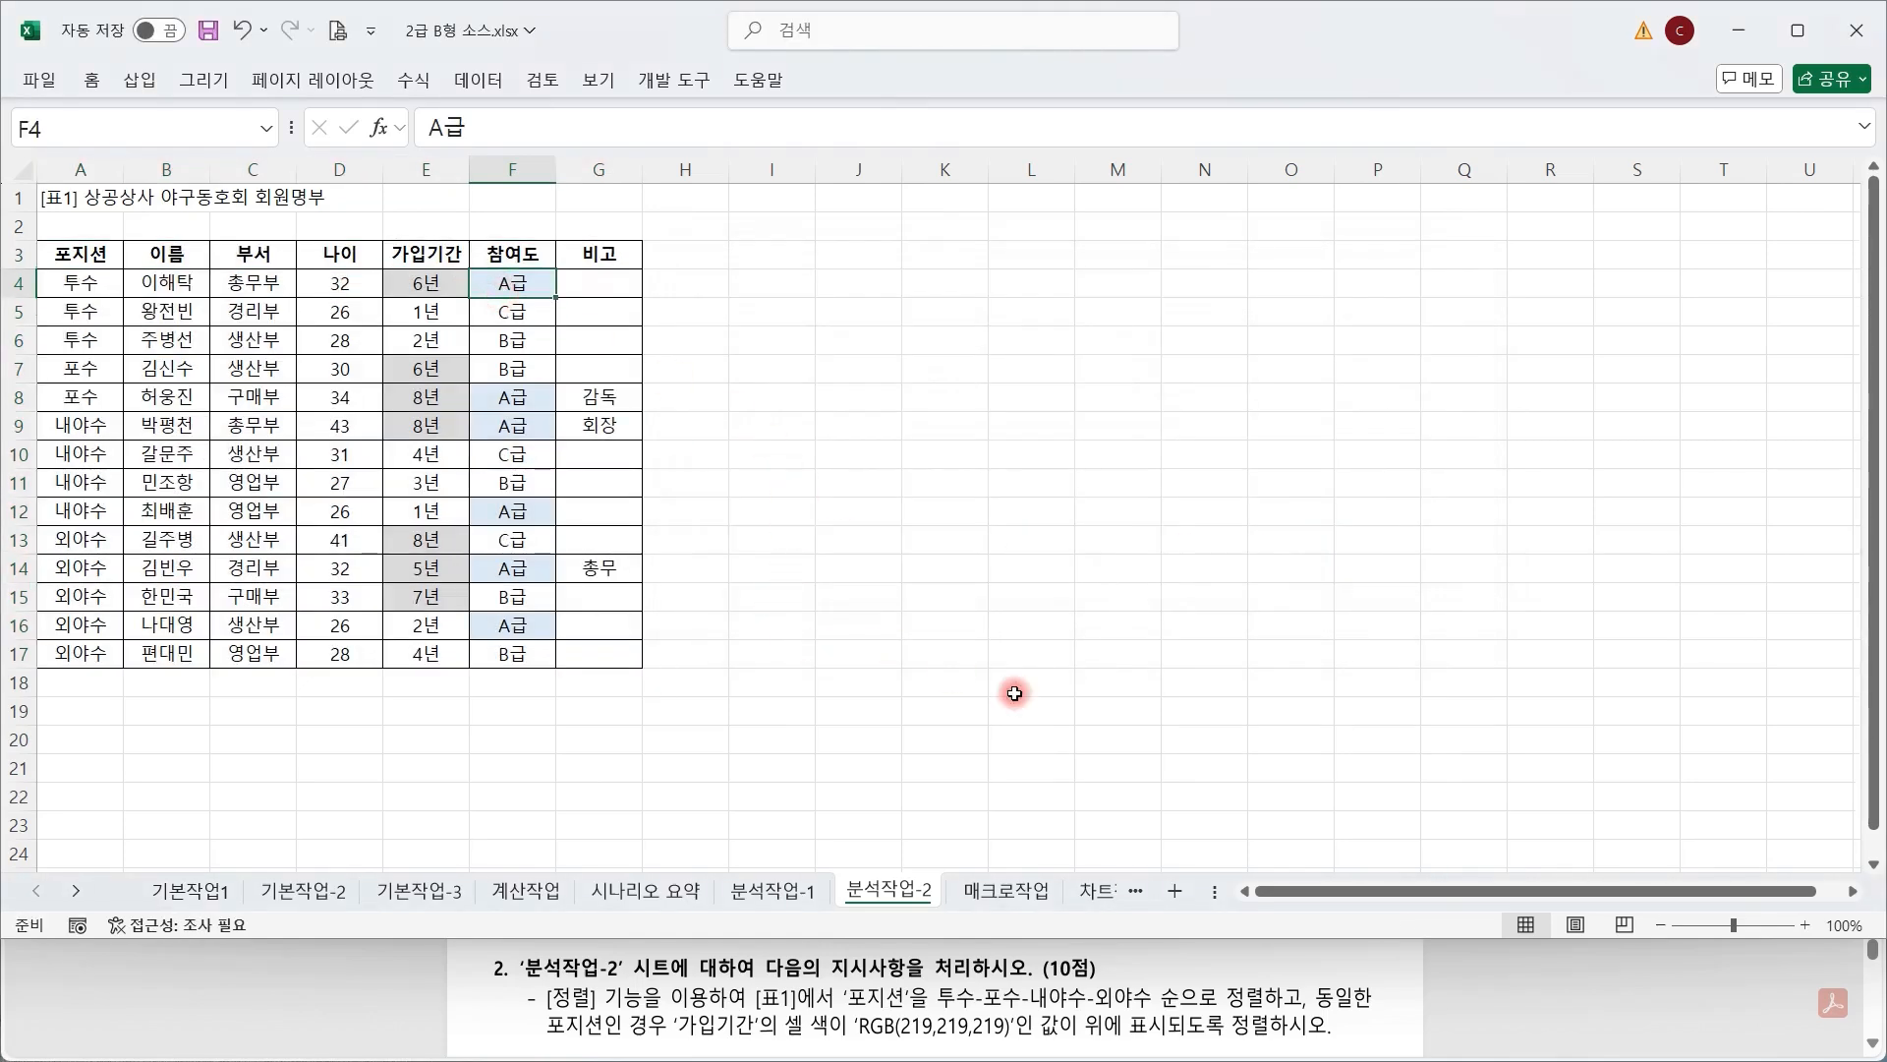
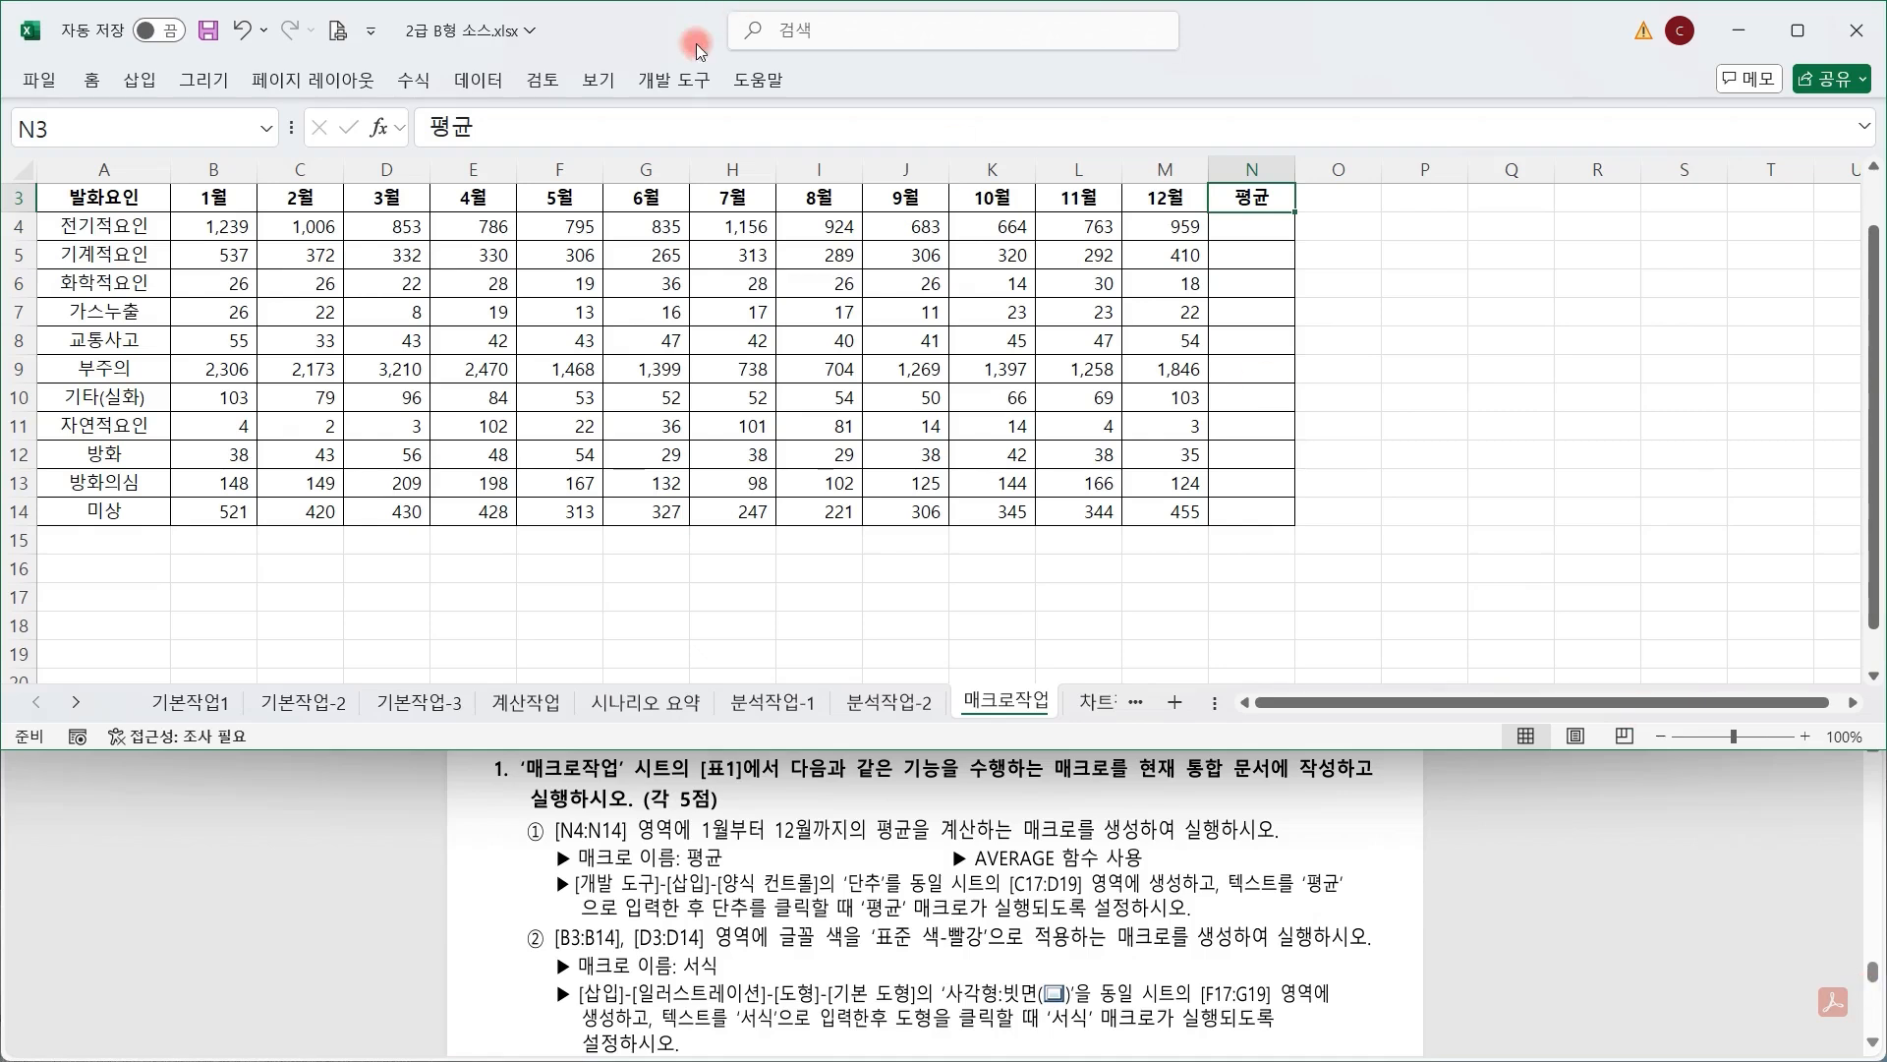
Draw a form-control button over C17:D19 on the 매크로작업 sheet and start recording its macro, named 평균.
left_click(674, 80)
left_click(540, 192)
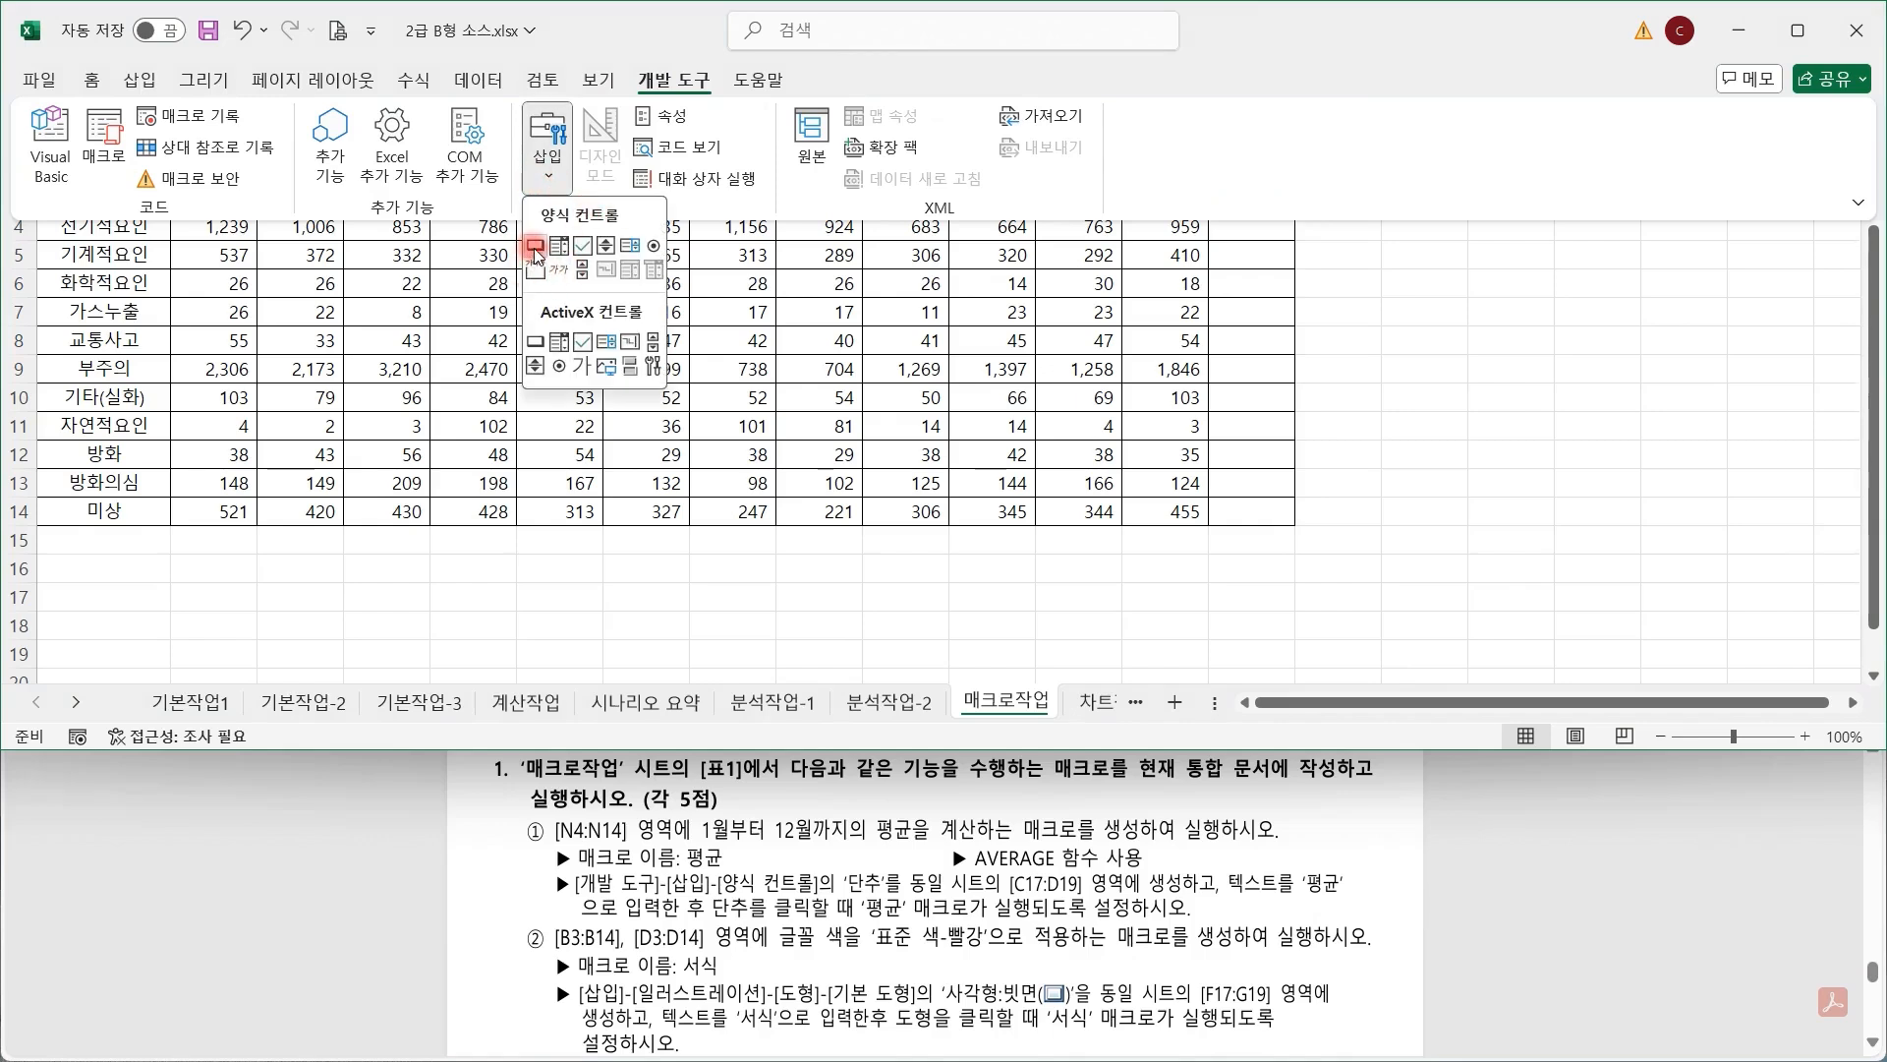
left_click(535, 246)
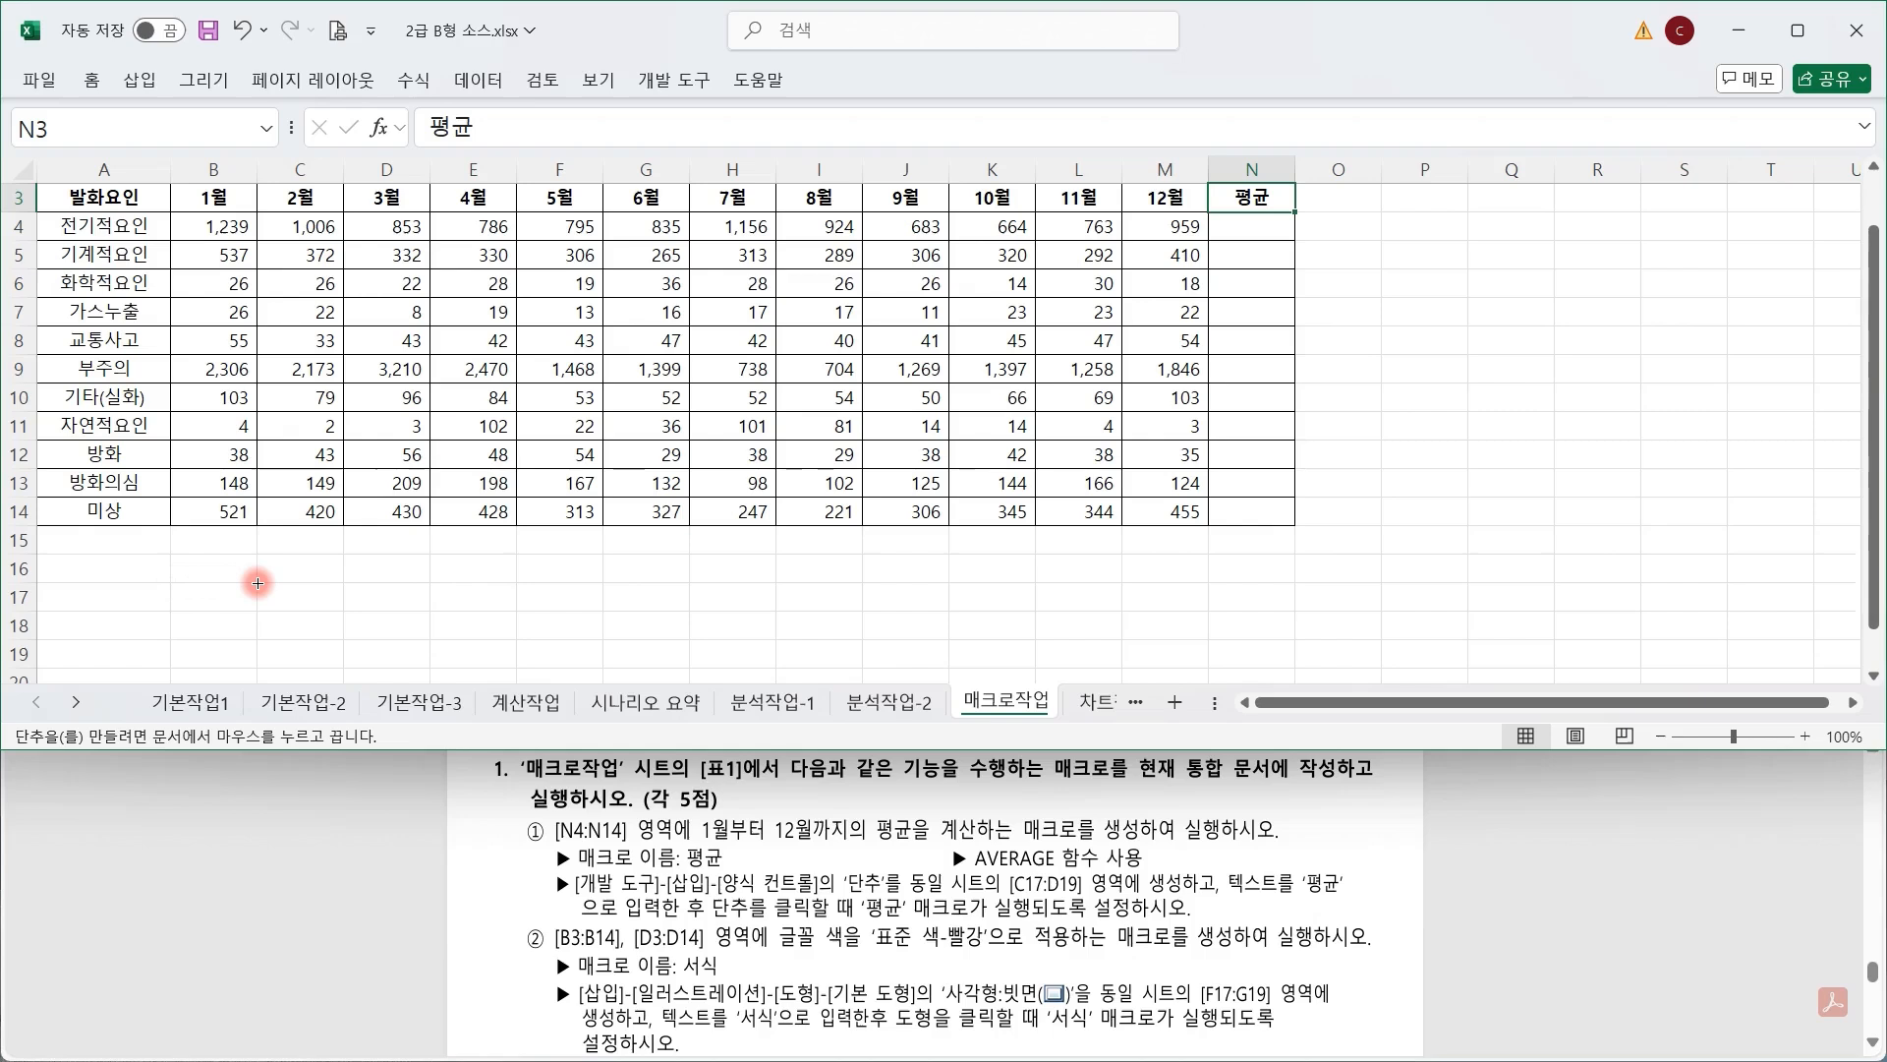
left_click_drag(257, 583, 393, 657)
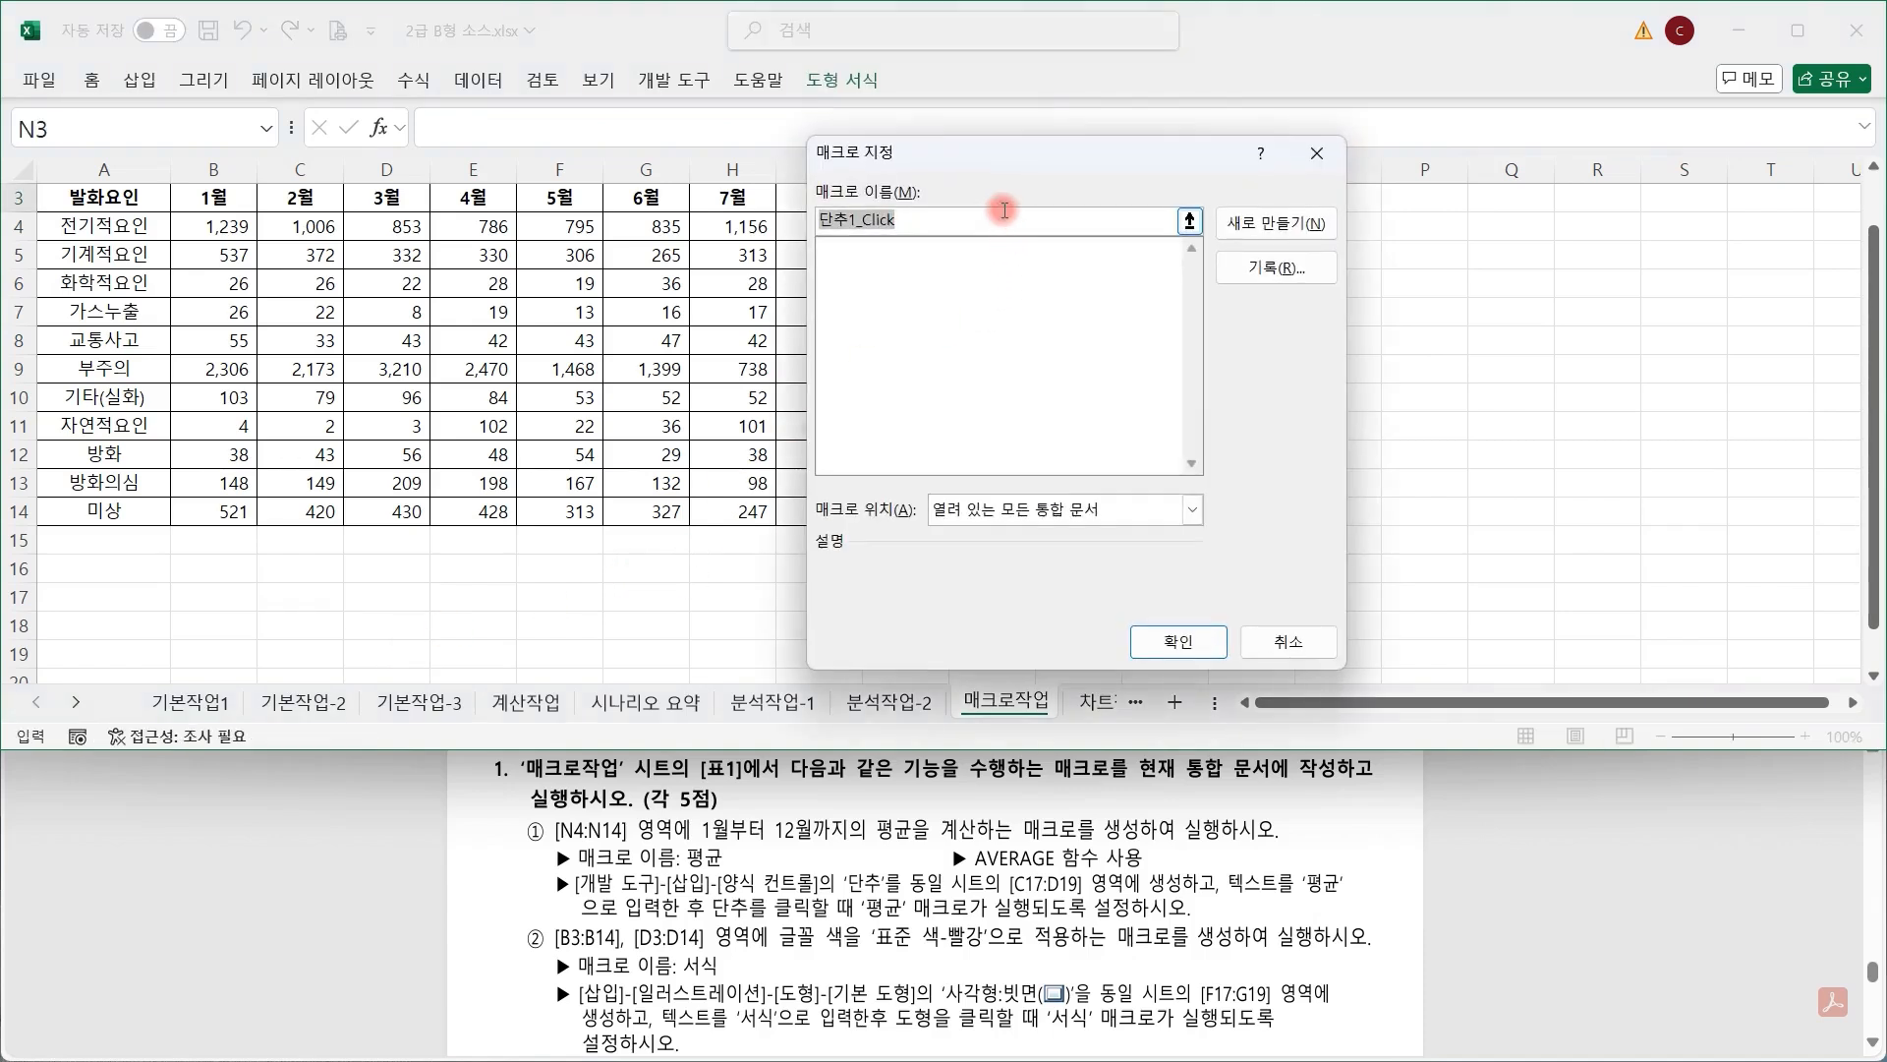
left_click(1281, 269)
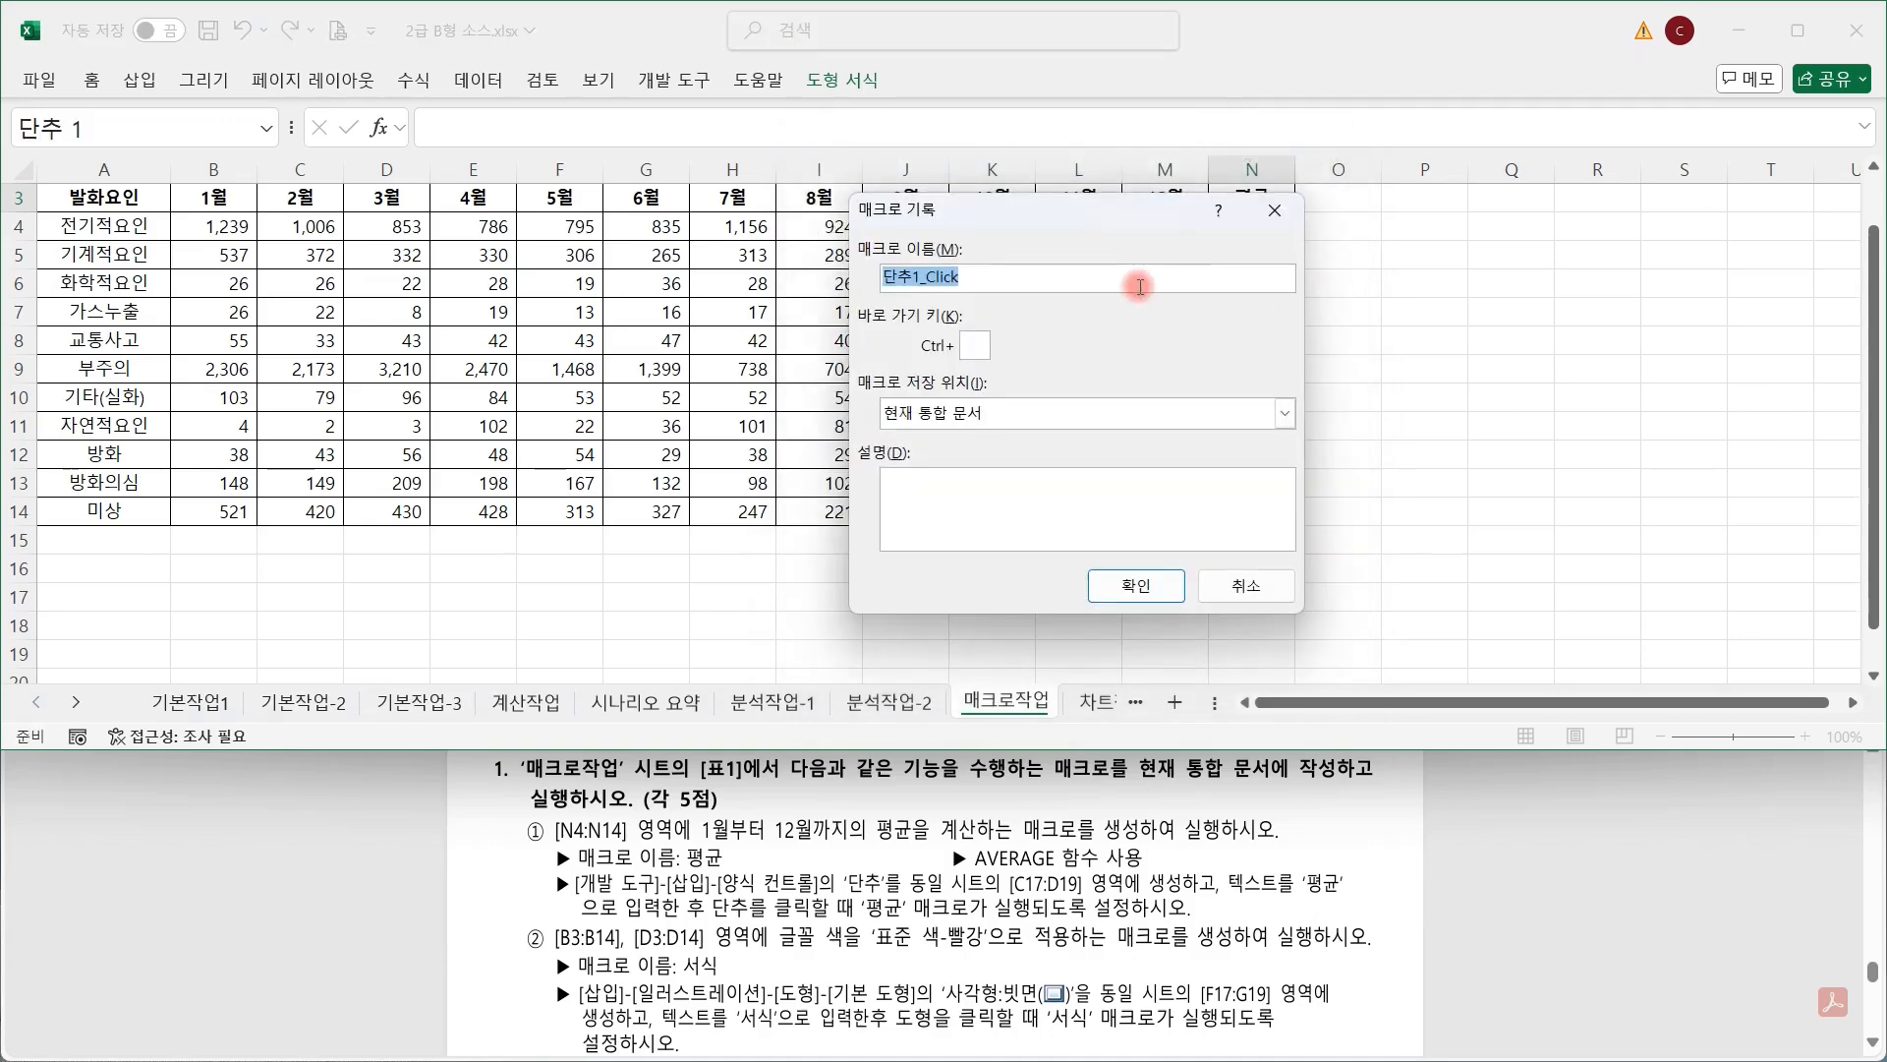
type("평규")
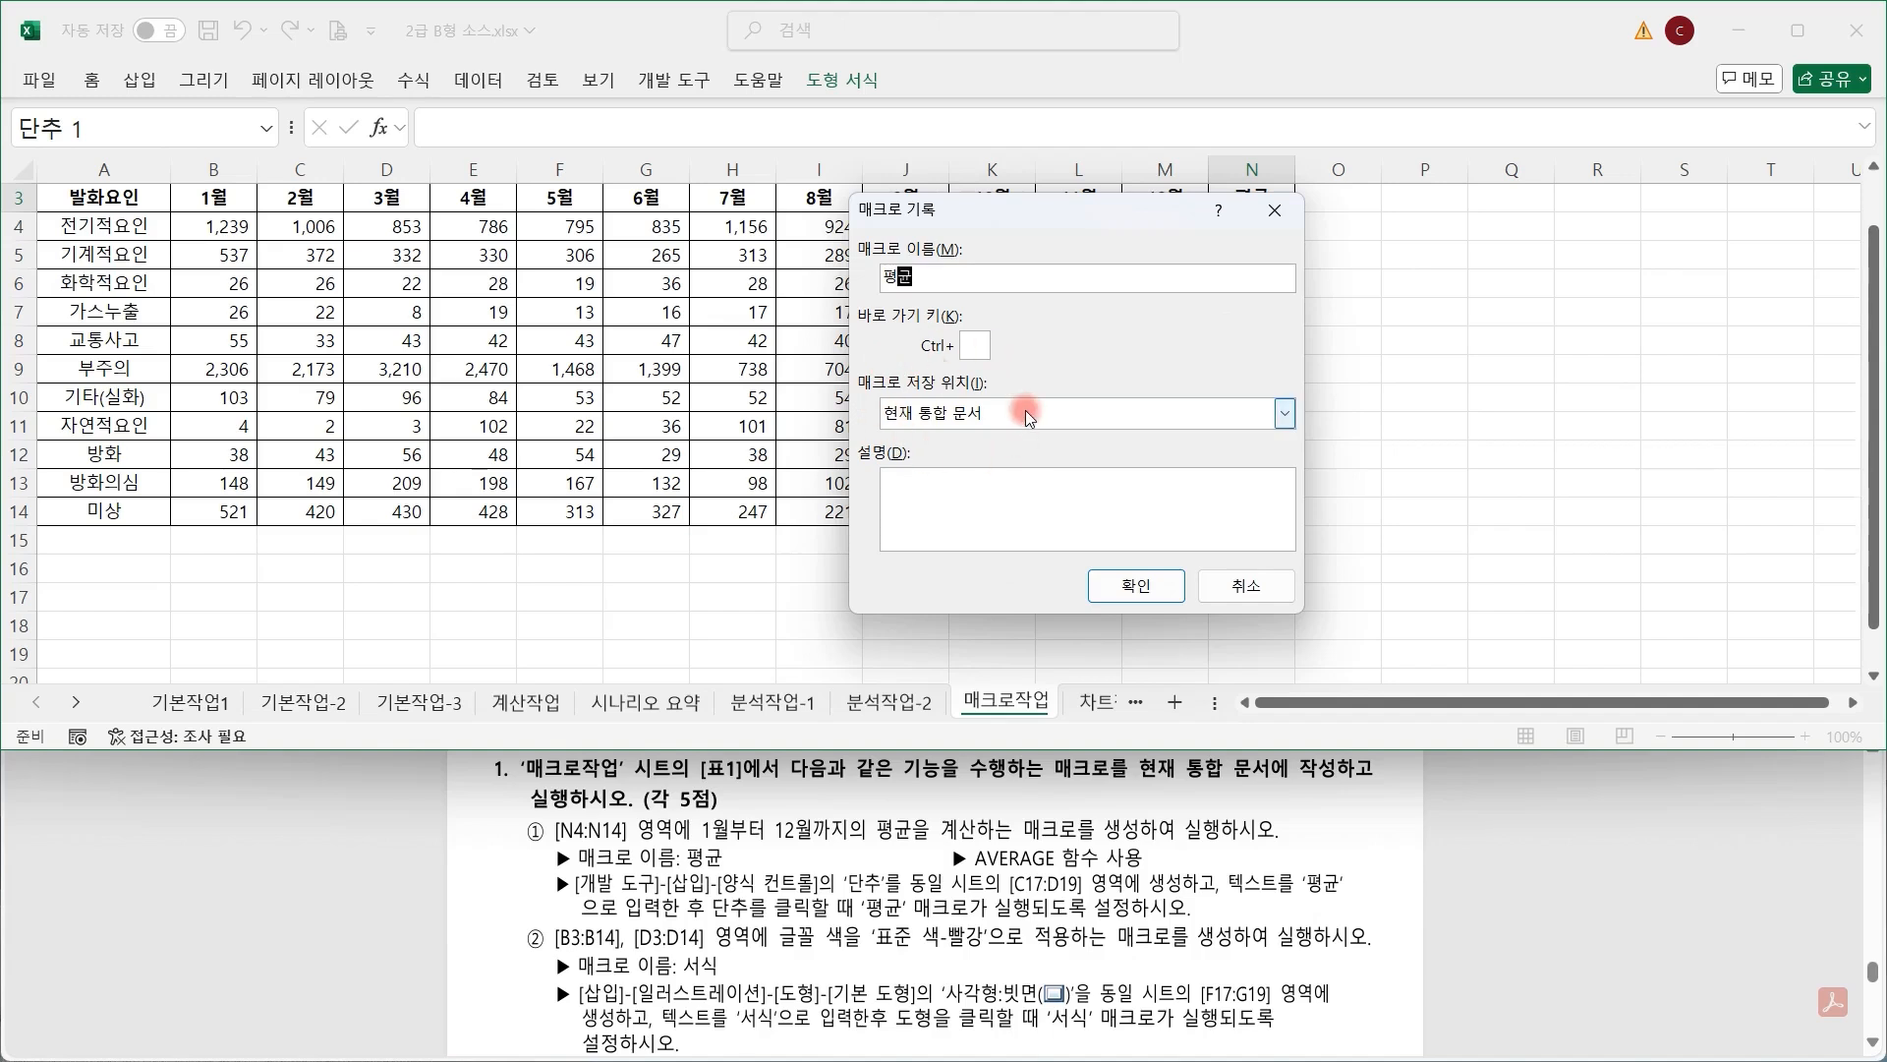
left_click(1121, 587)
Enter =AVERAGE(B4:M4) in N4 to average the twelve months of the first row.
left_click(1235, 232)
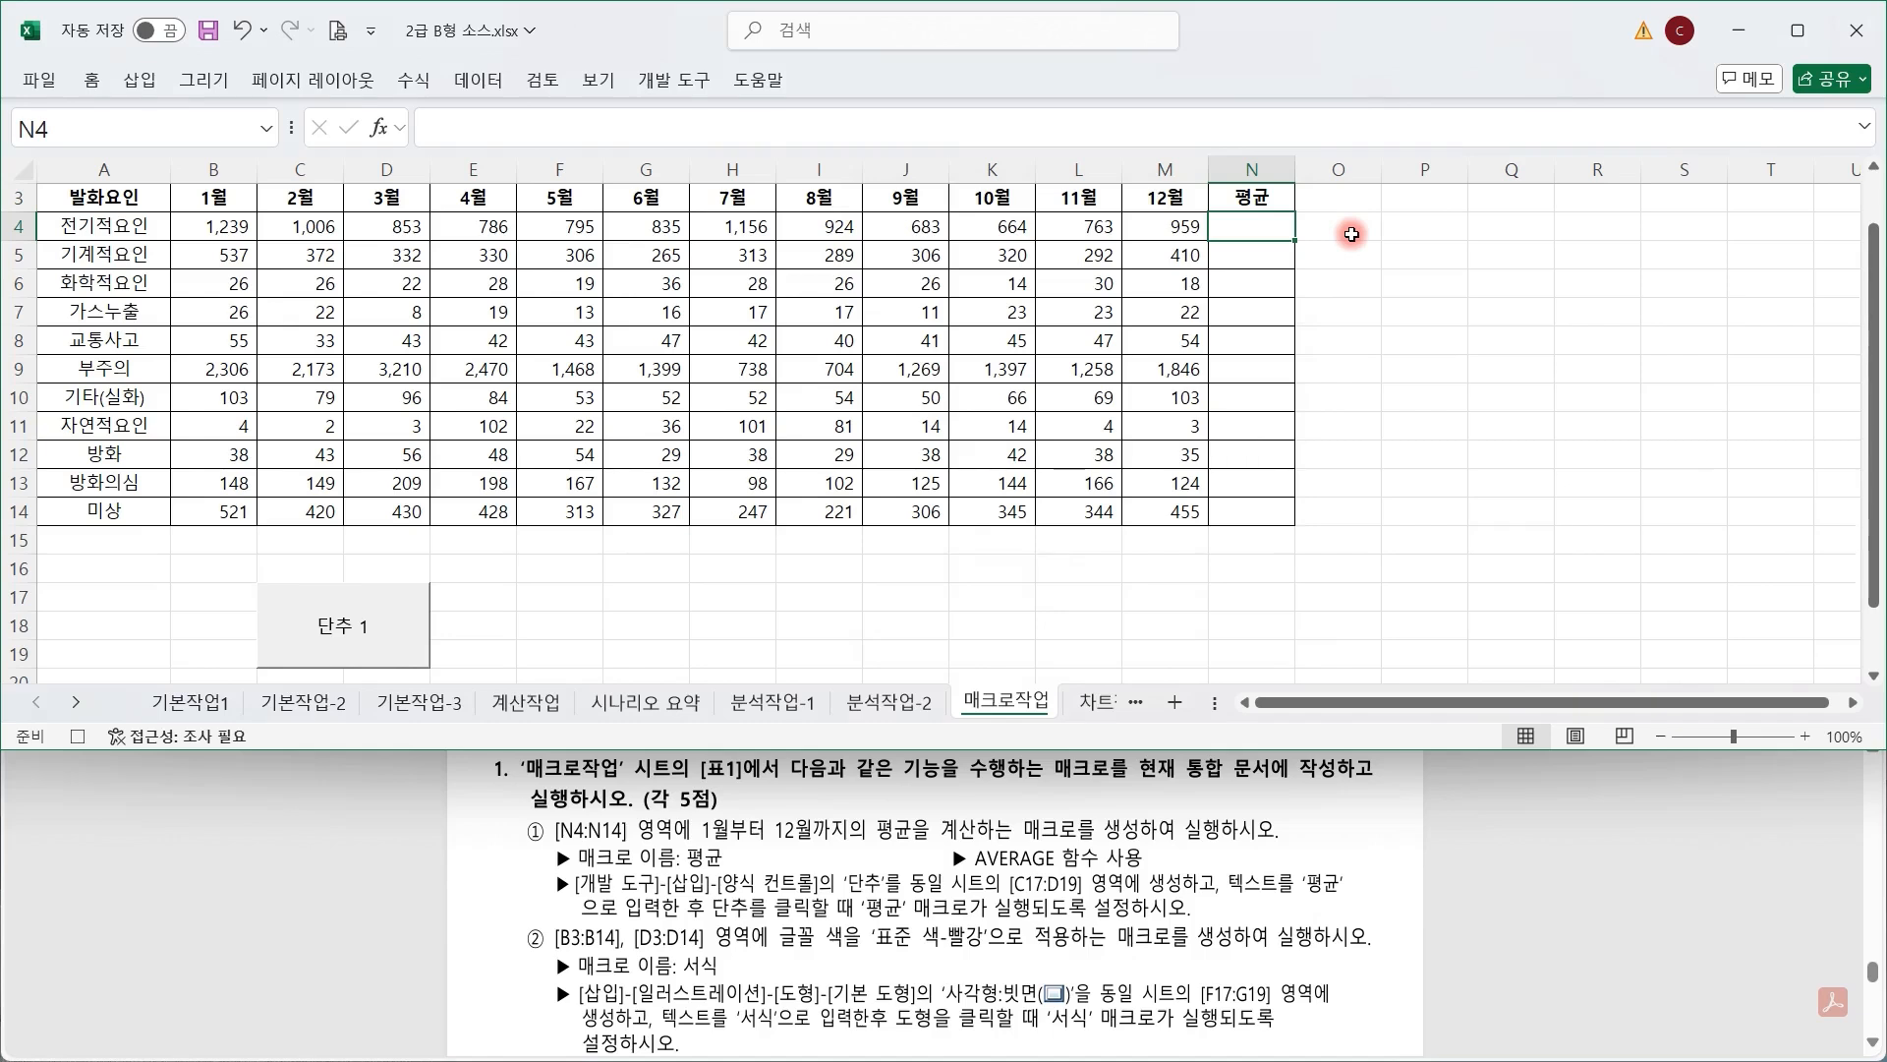
left_click(1377, 117)
type("=")
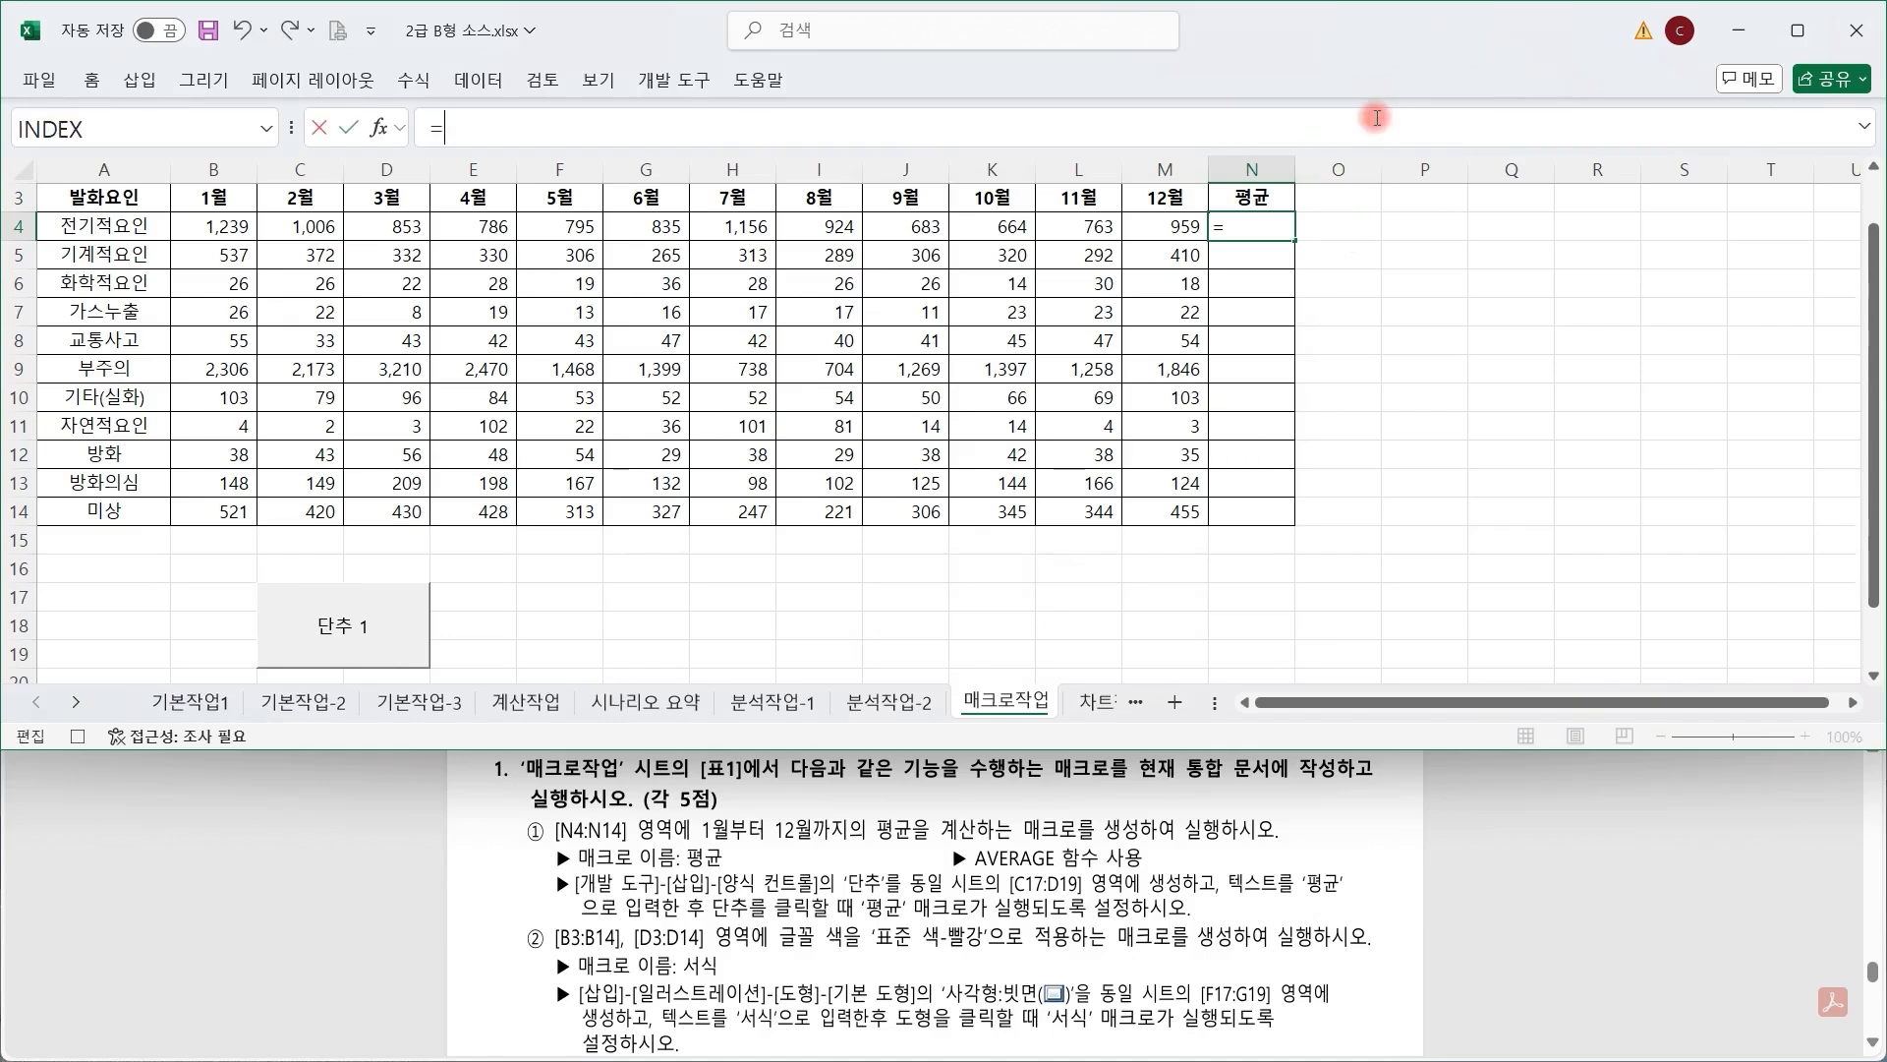
type("ave")
key("Down")
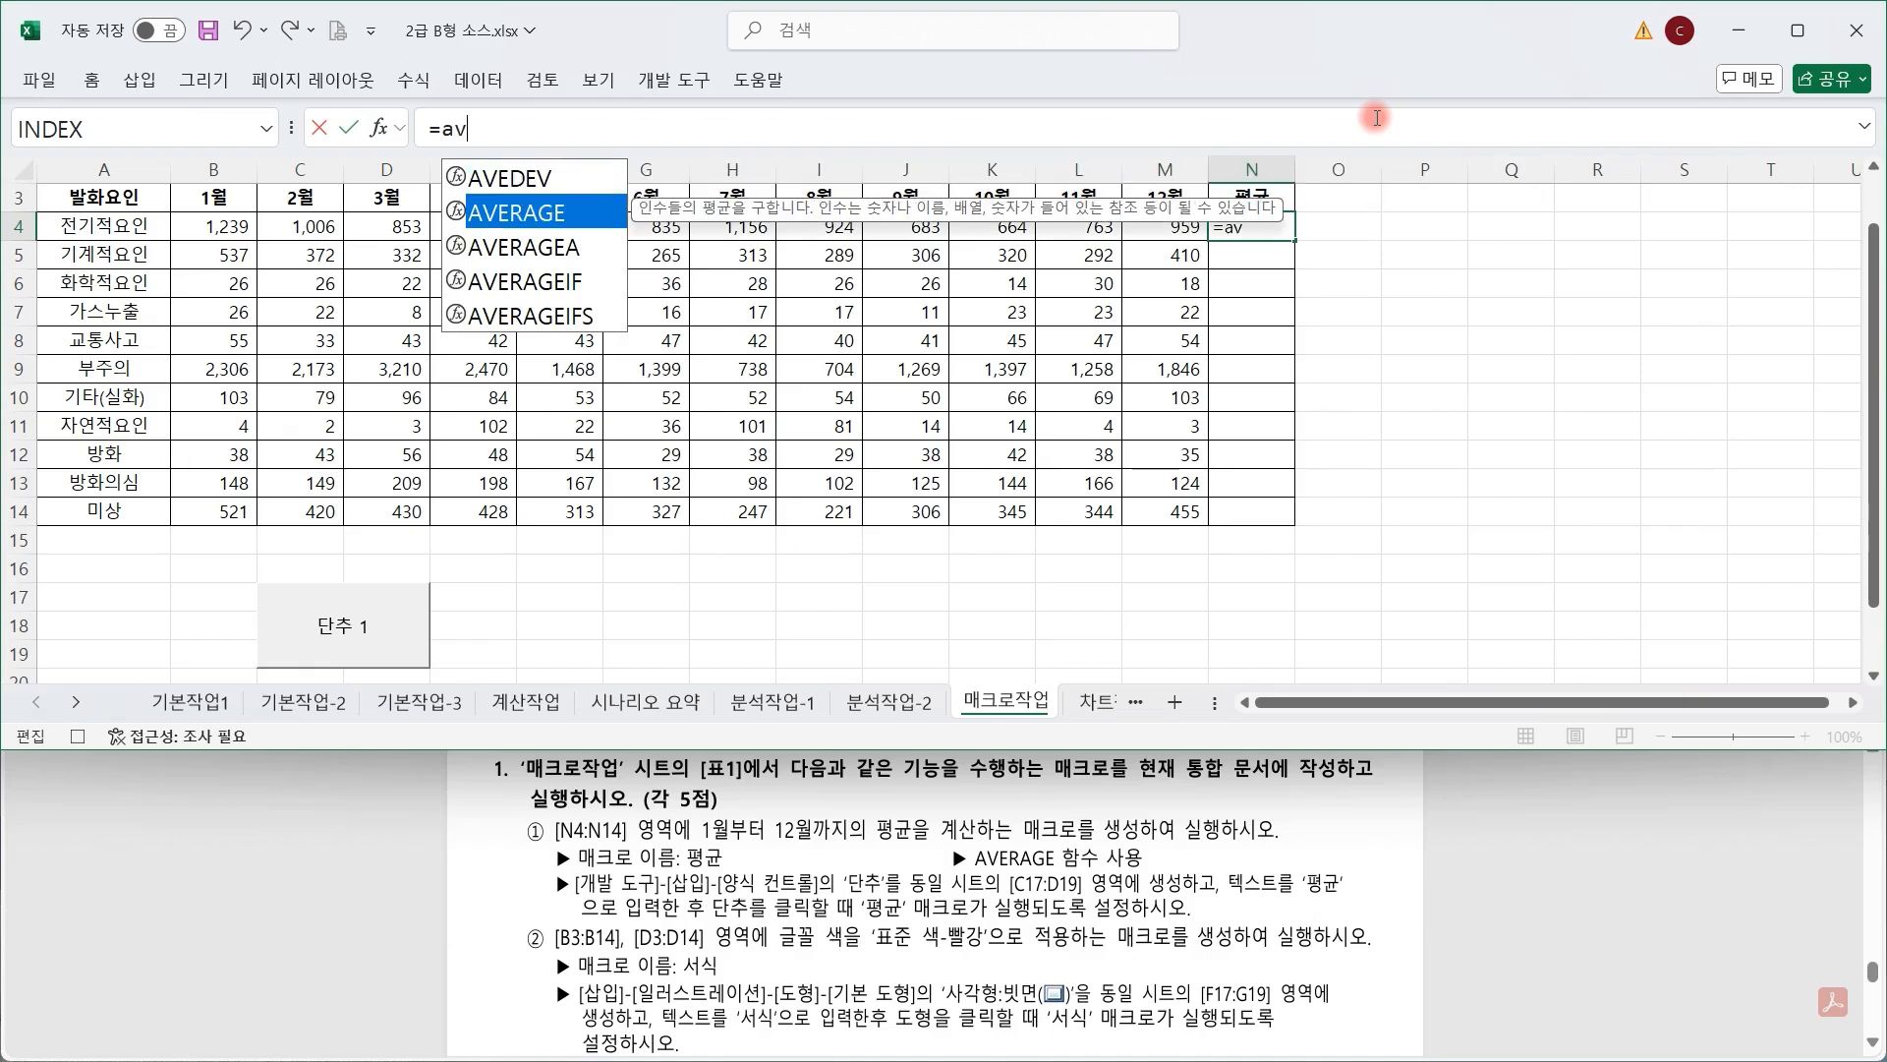
key("Tab")
left_click_drag(192, 228, 1138, 221)
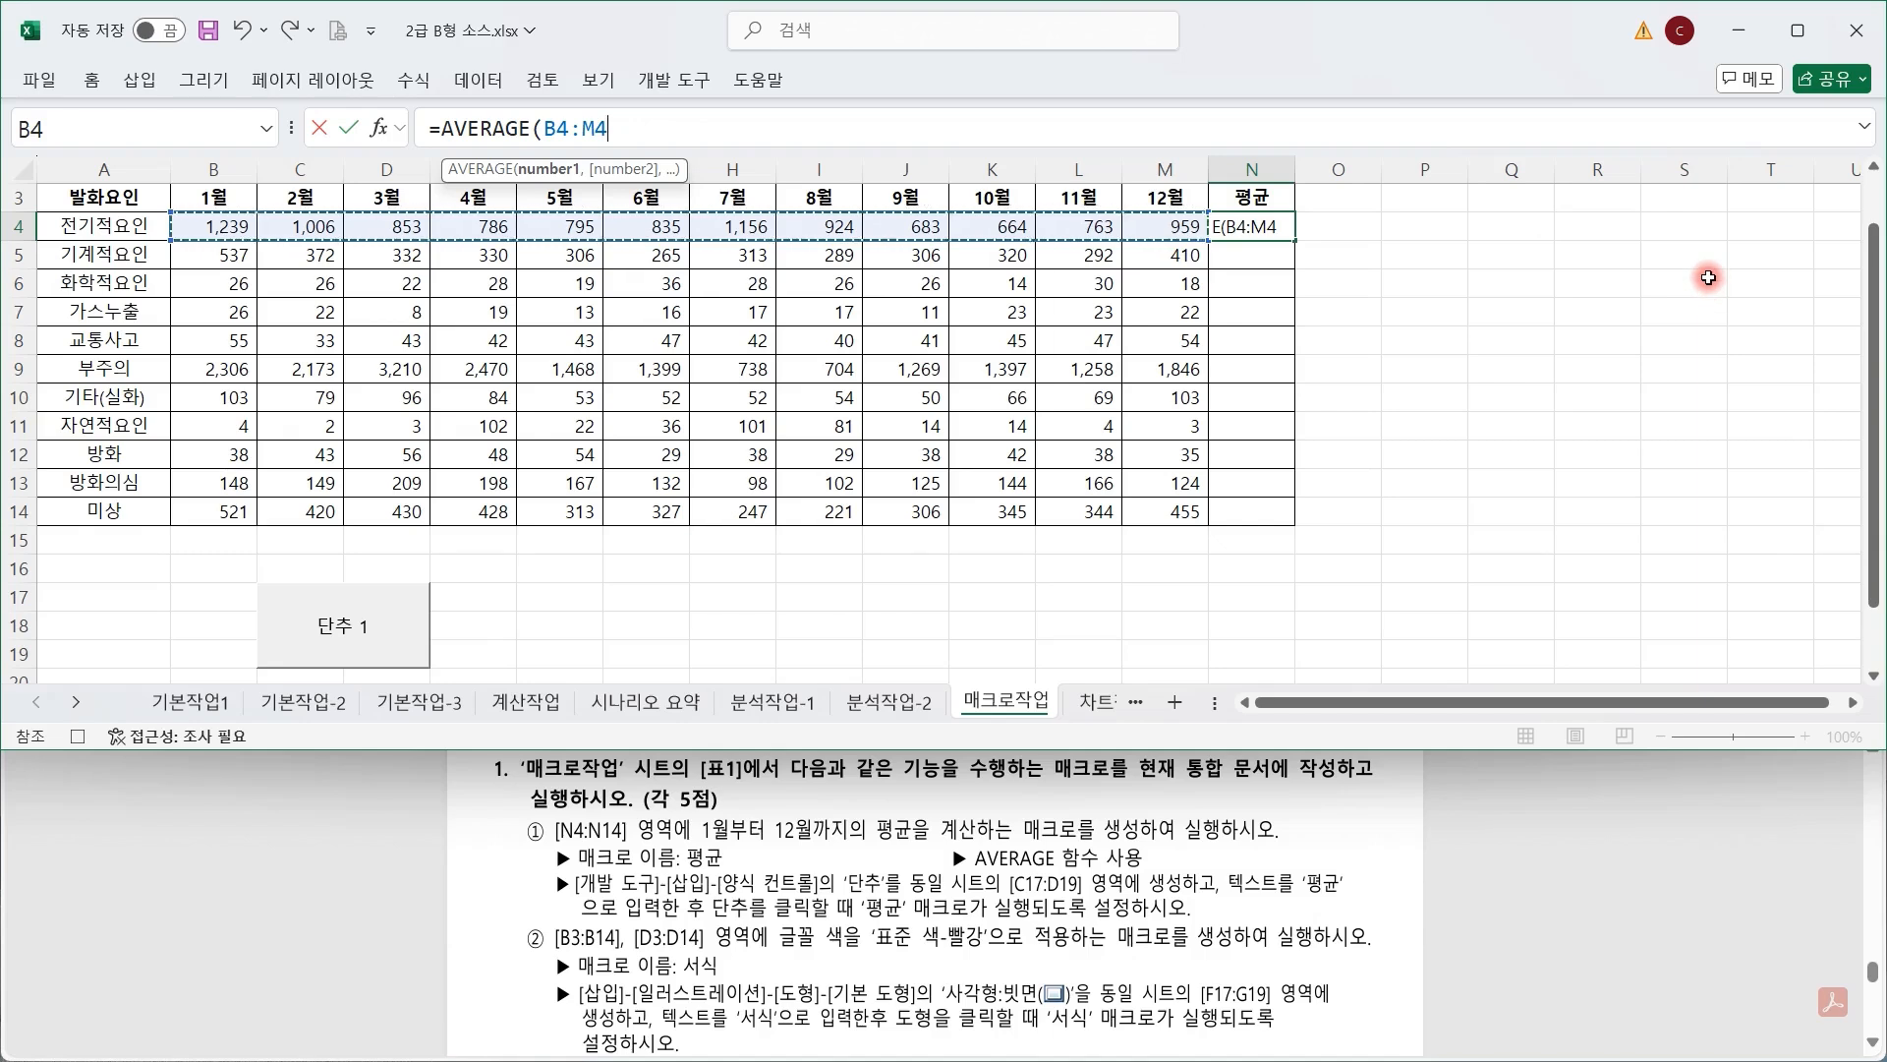
type(")")
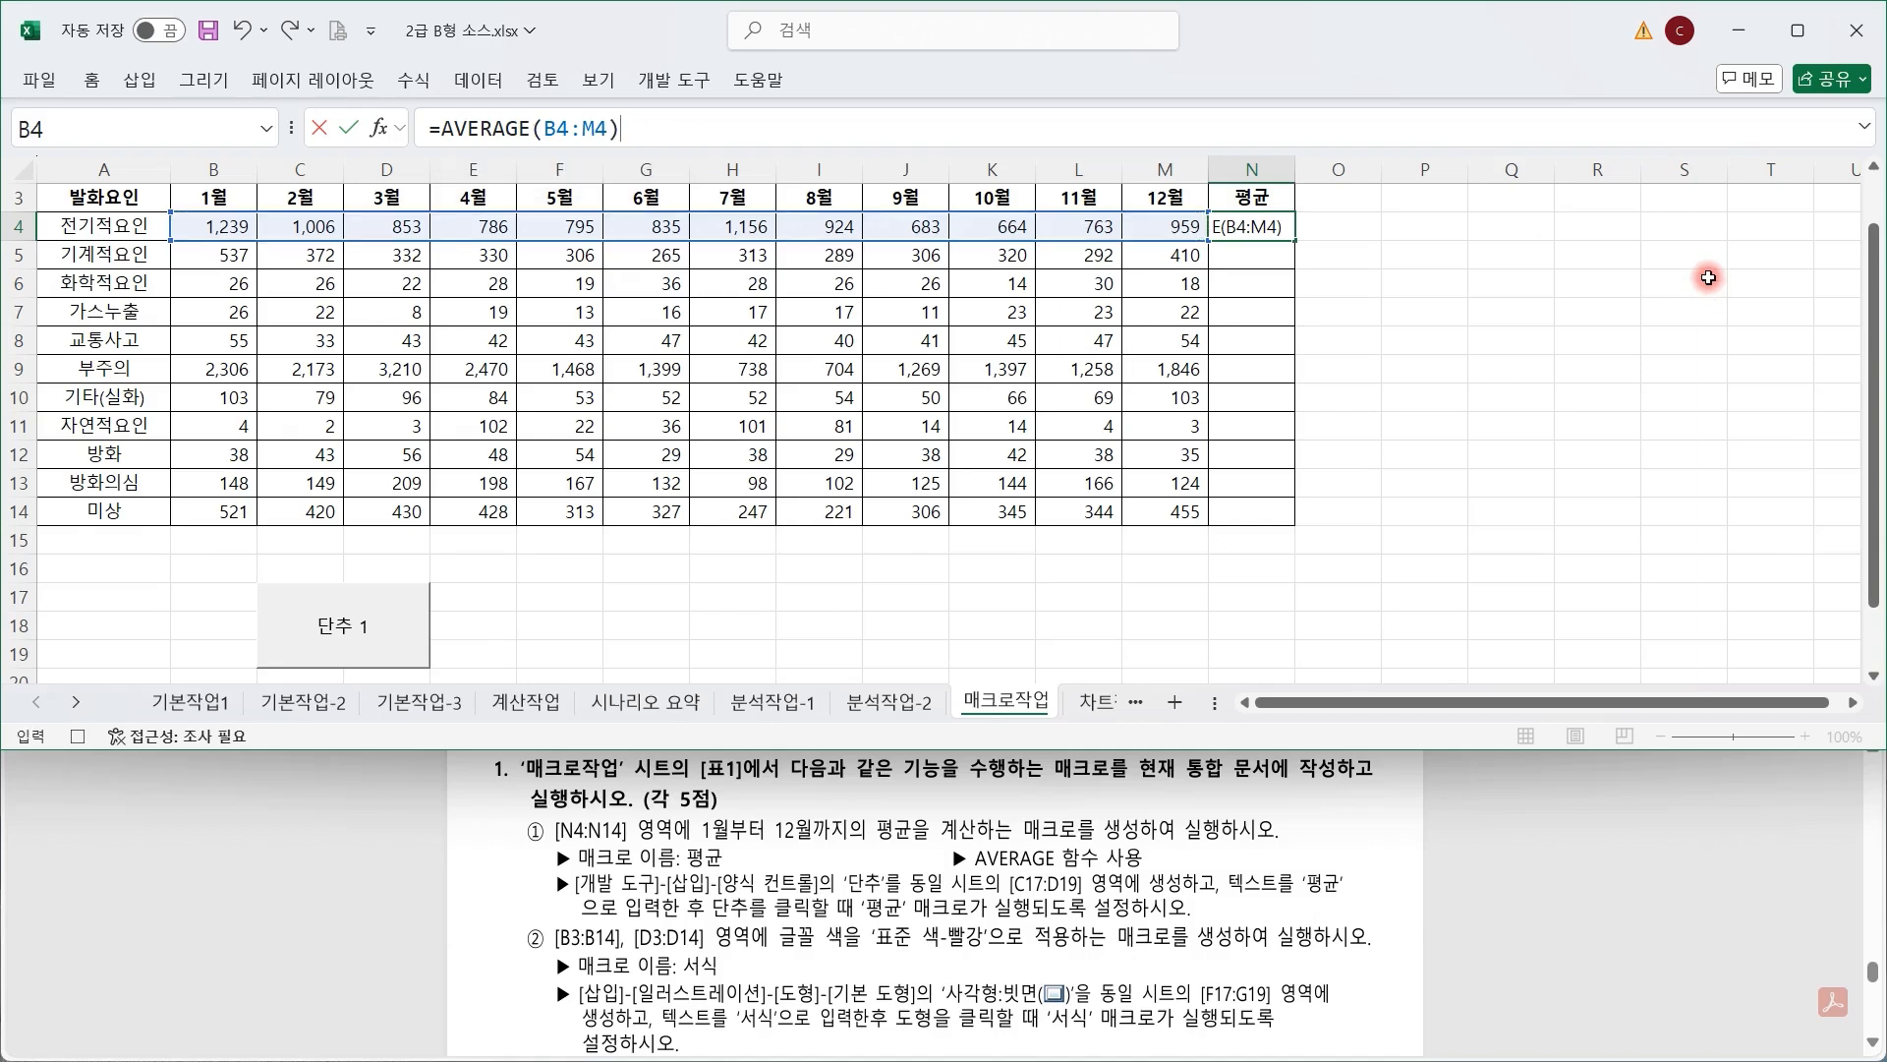
key("Return")
Fill the average formula down to N14 and stop recording the macro.
left_click_drag(1294, 241, 1297, 531)
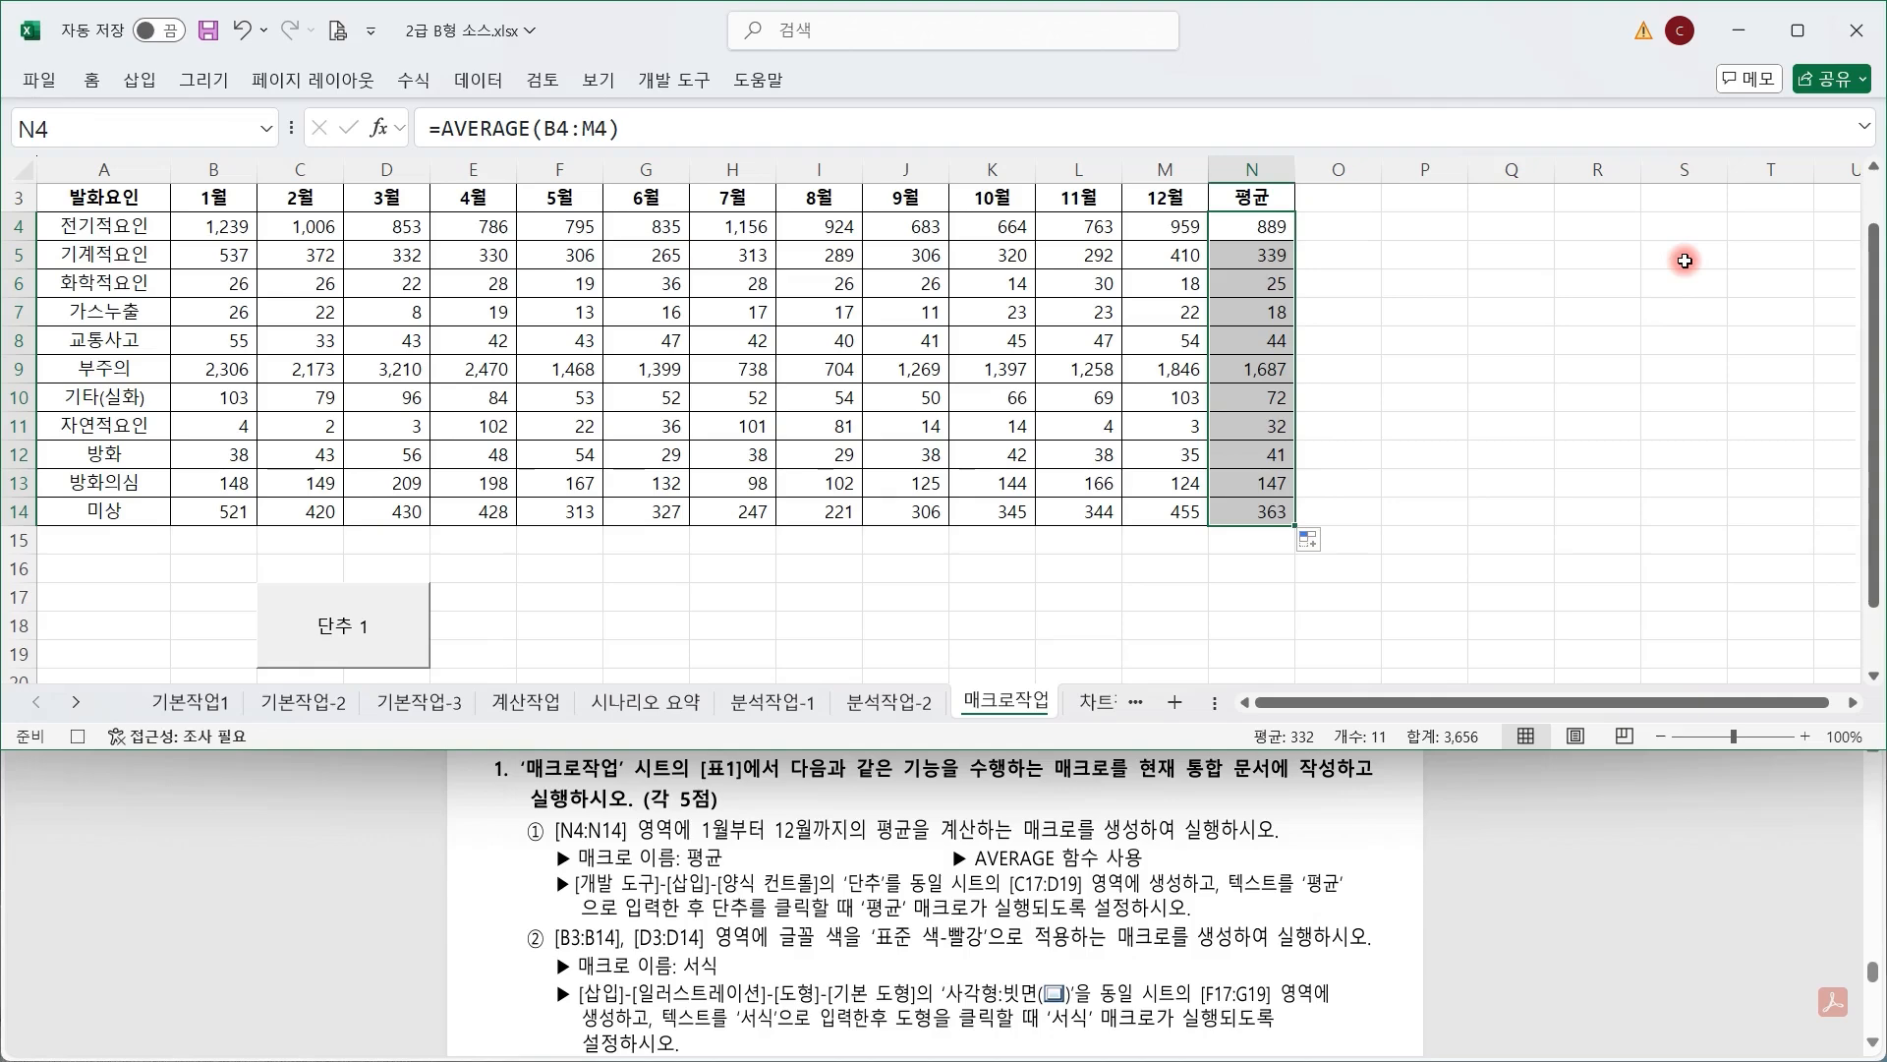
left_click(682, 79)
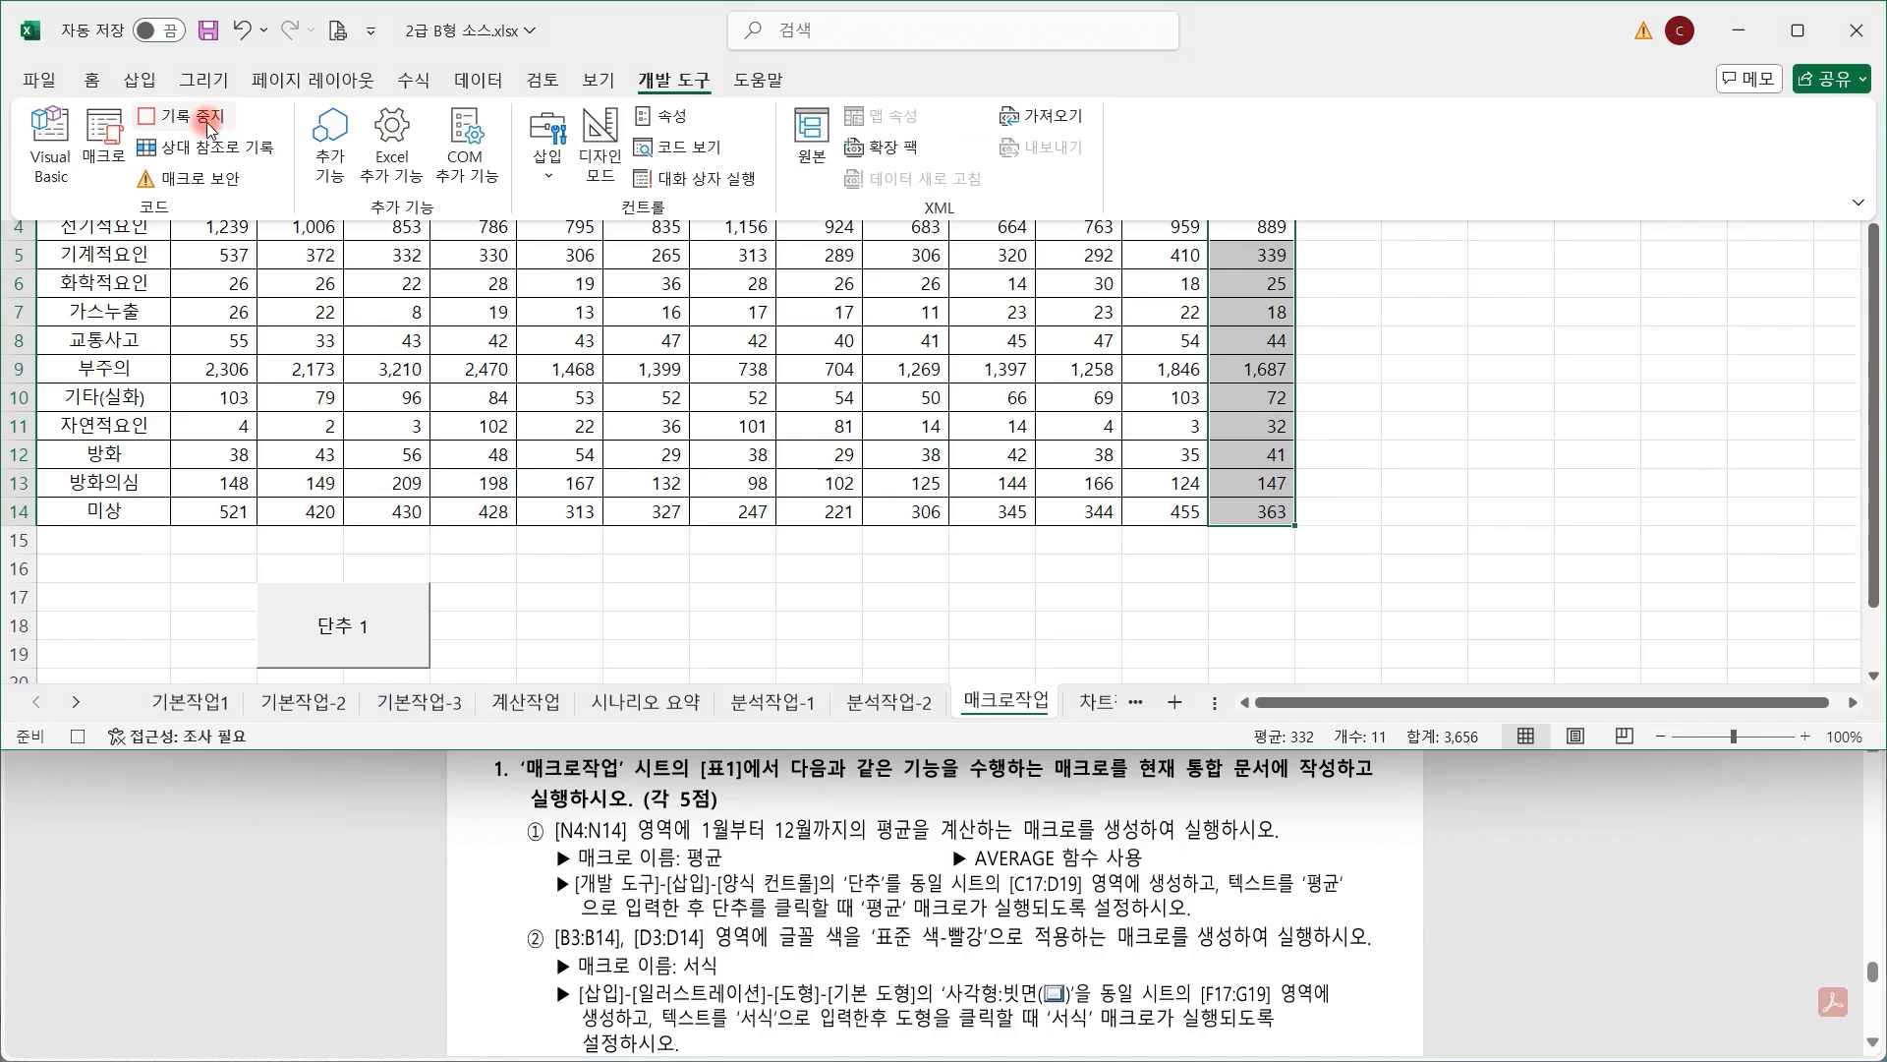
left_click(208, 123)
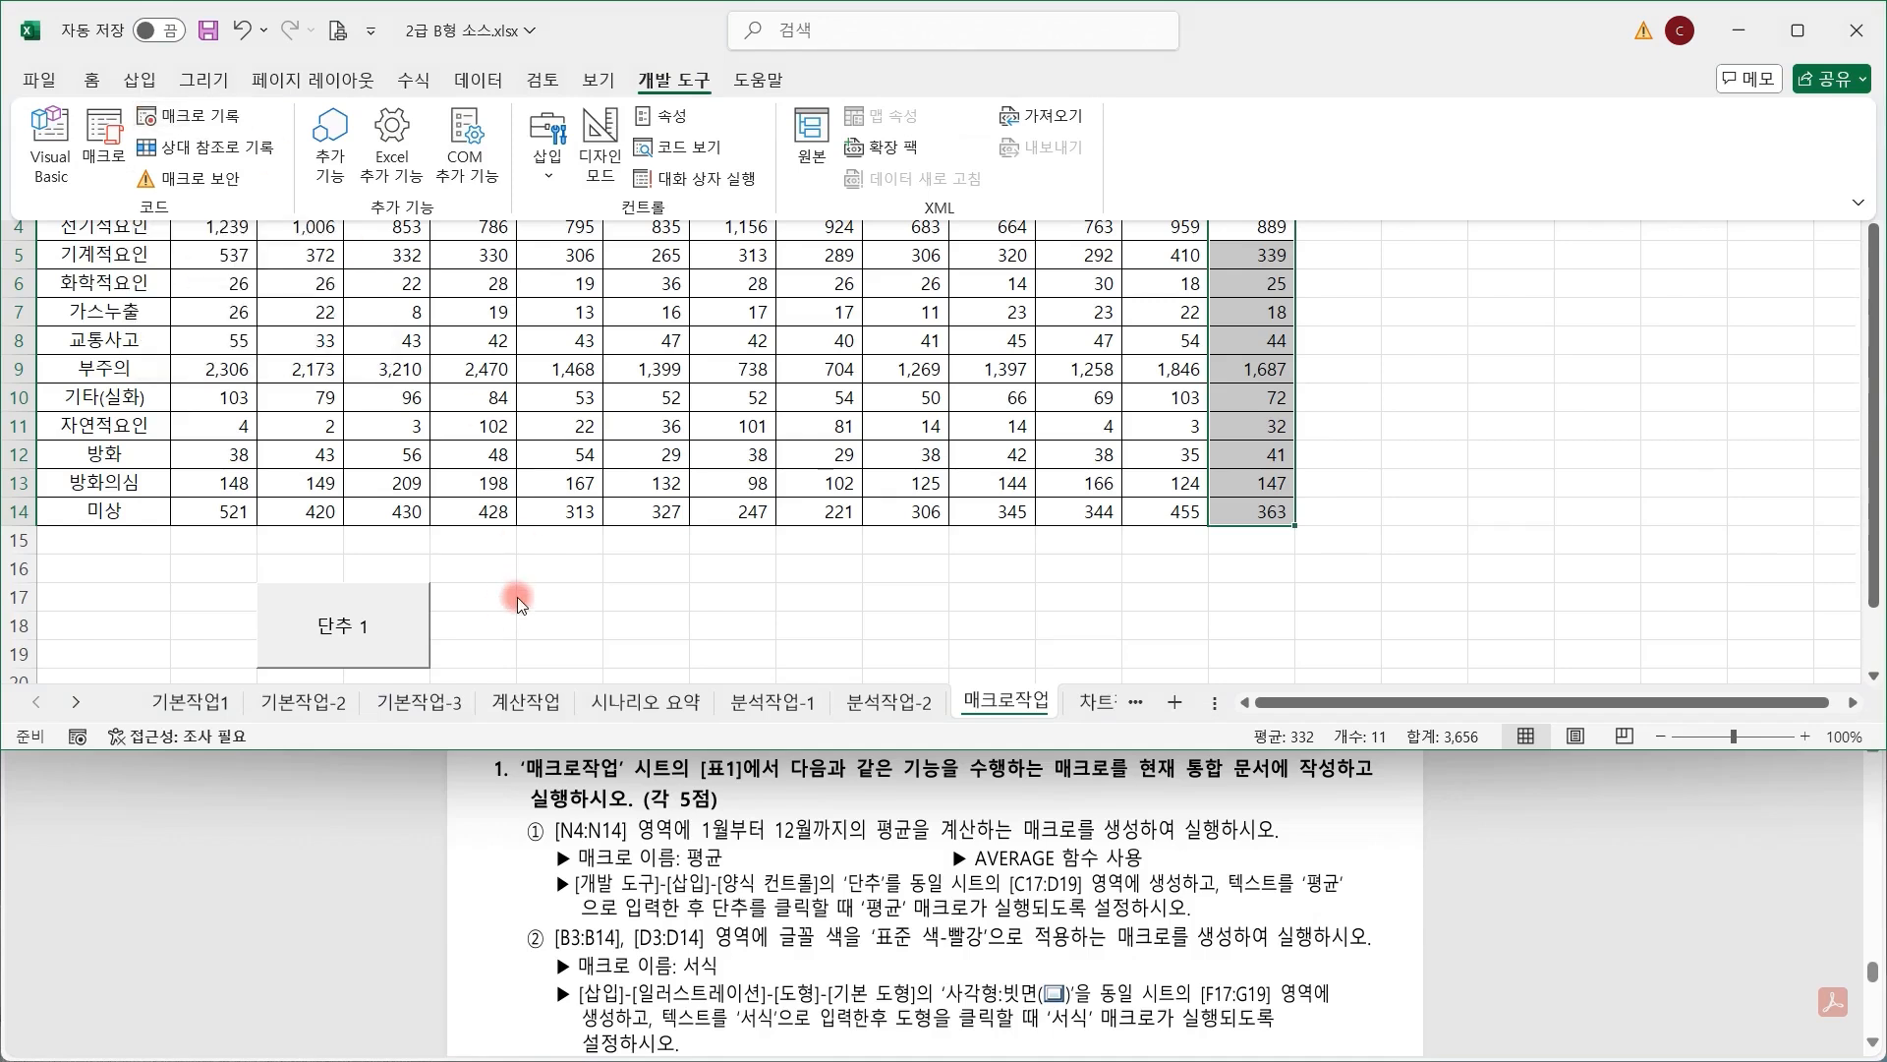
Replace the caption of the form-control button over C17:D19 with 평균.
left_click(390, 595, "ctrl")
right_click(390, 595)
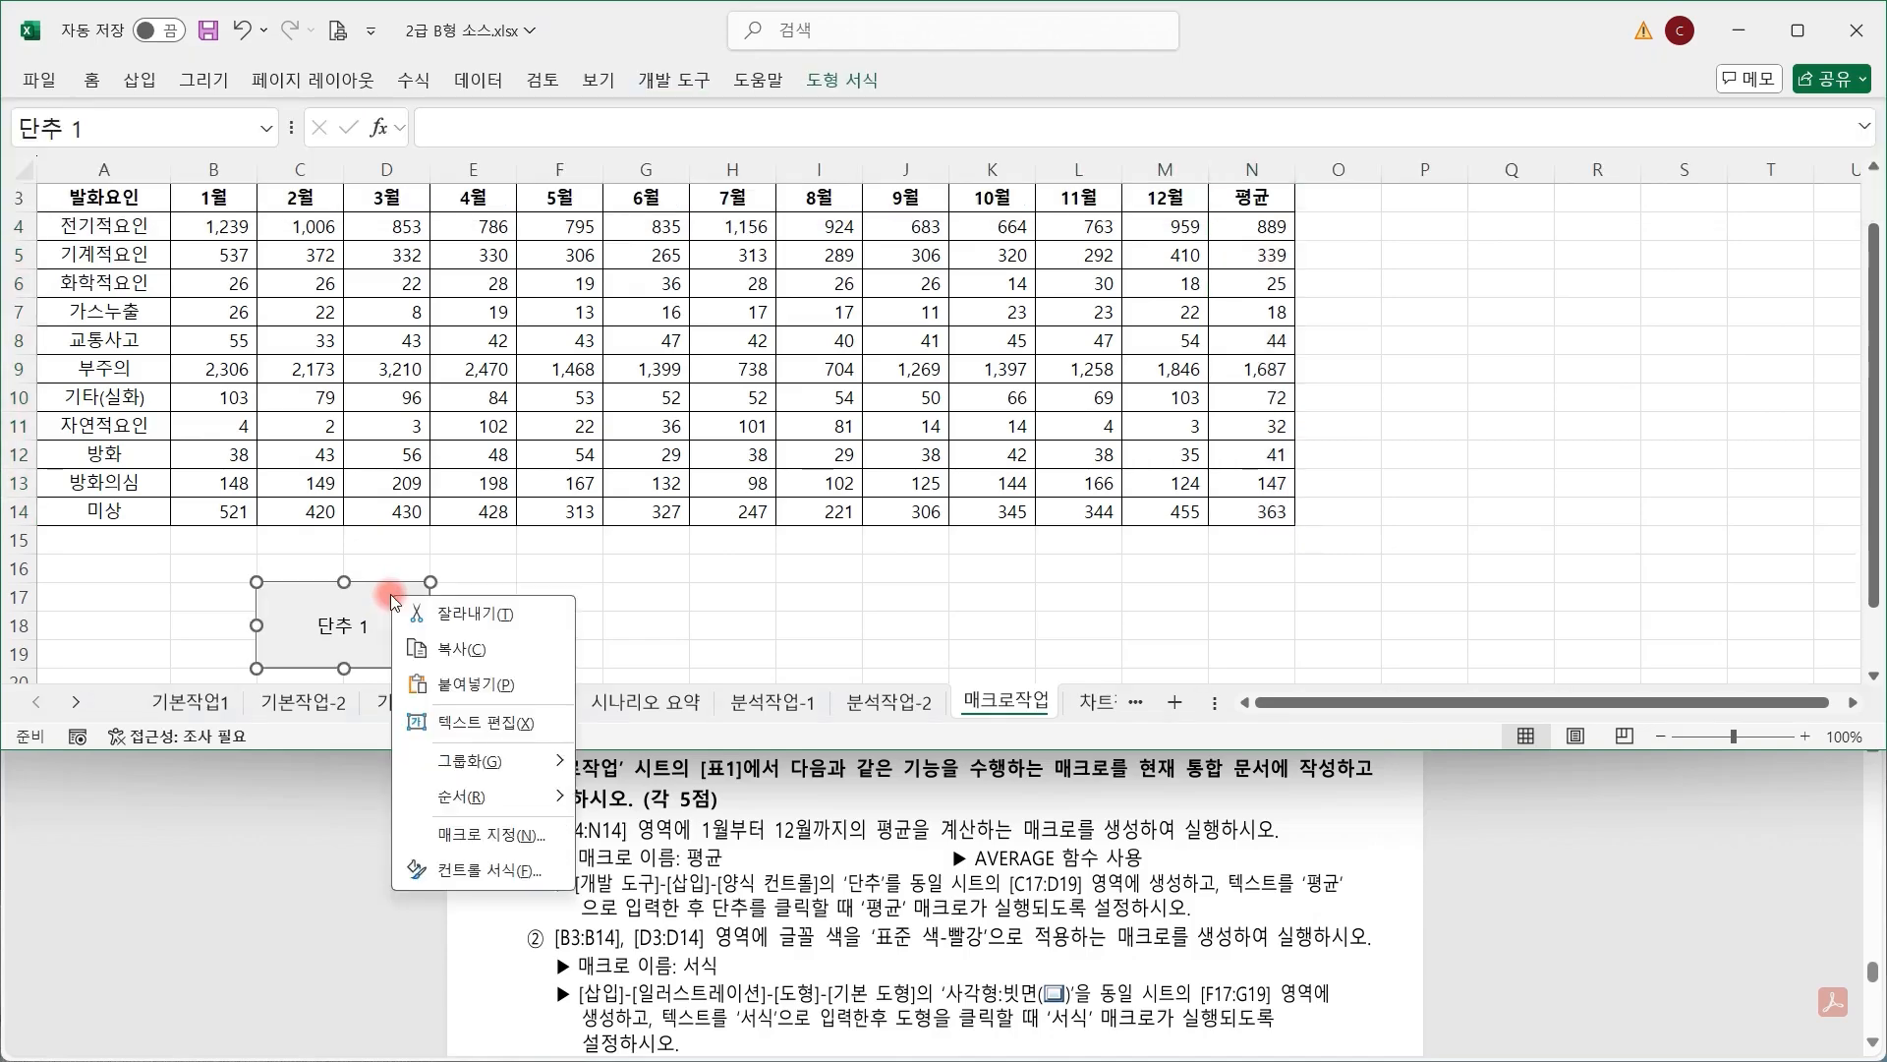
left_click(491, 721)
key("Delete")
key("Delete")
key("Delete")
key("Delete")
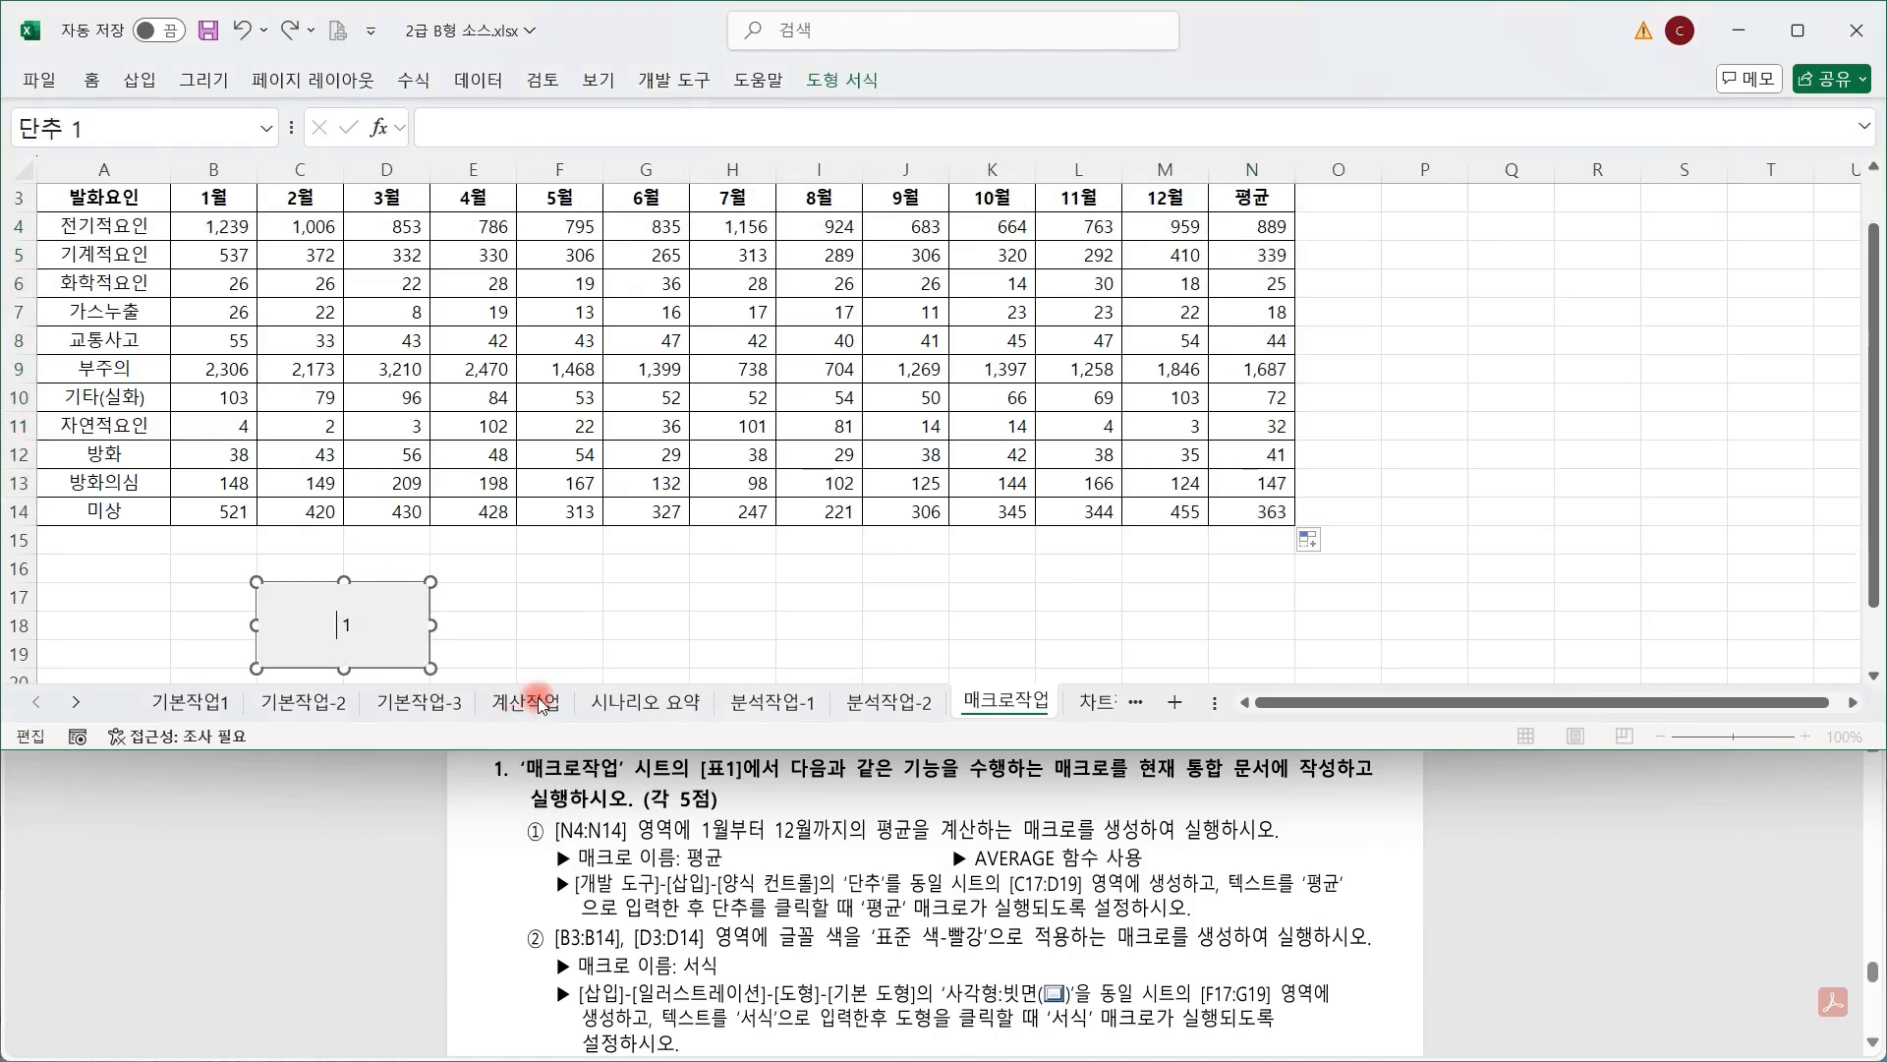
type("vudr")
key("BackSpace")
key("BackSpace")
key("BackSpace")
key("BackSpace")
type("평균")
left_click(645, 597)
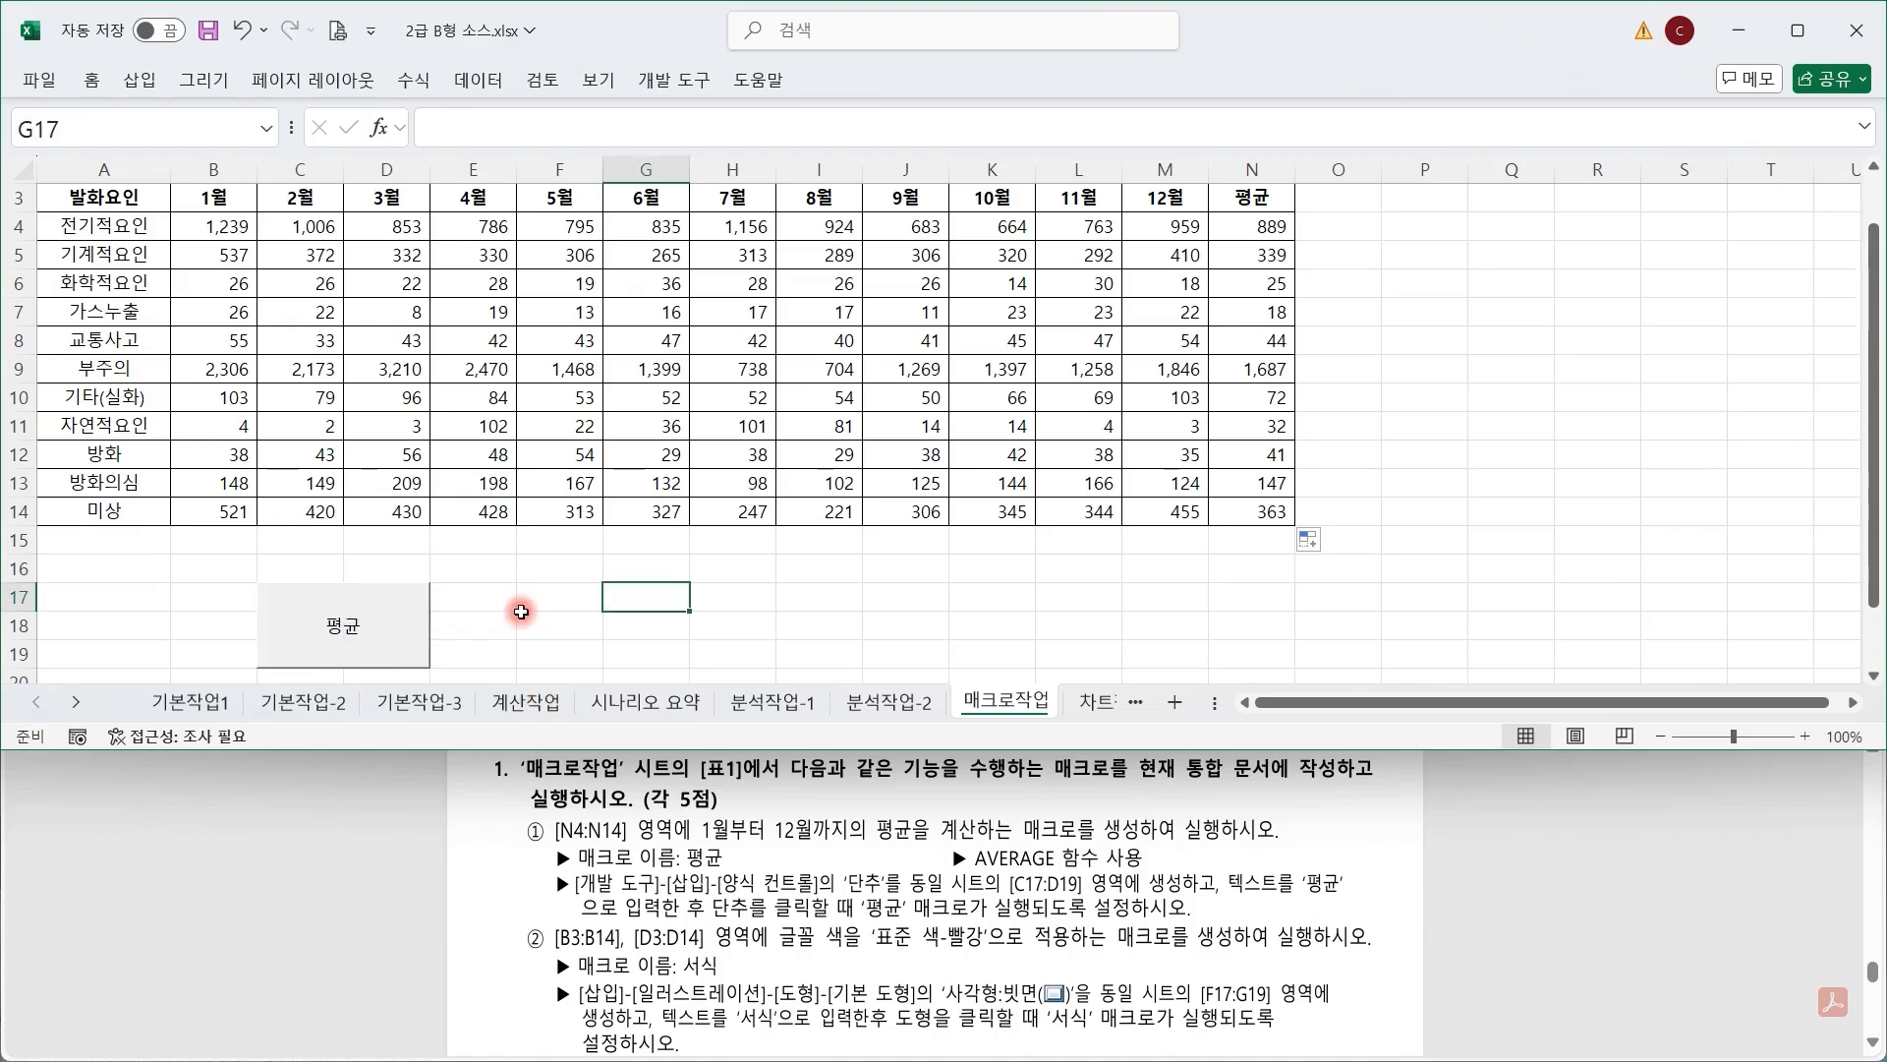
Assign the 평균 macro to the 평균 button.
right_click(380, 599)
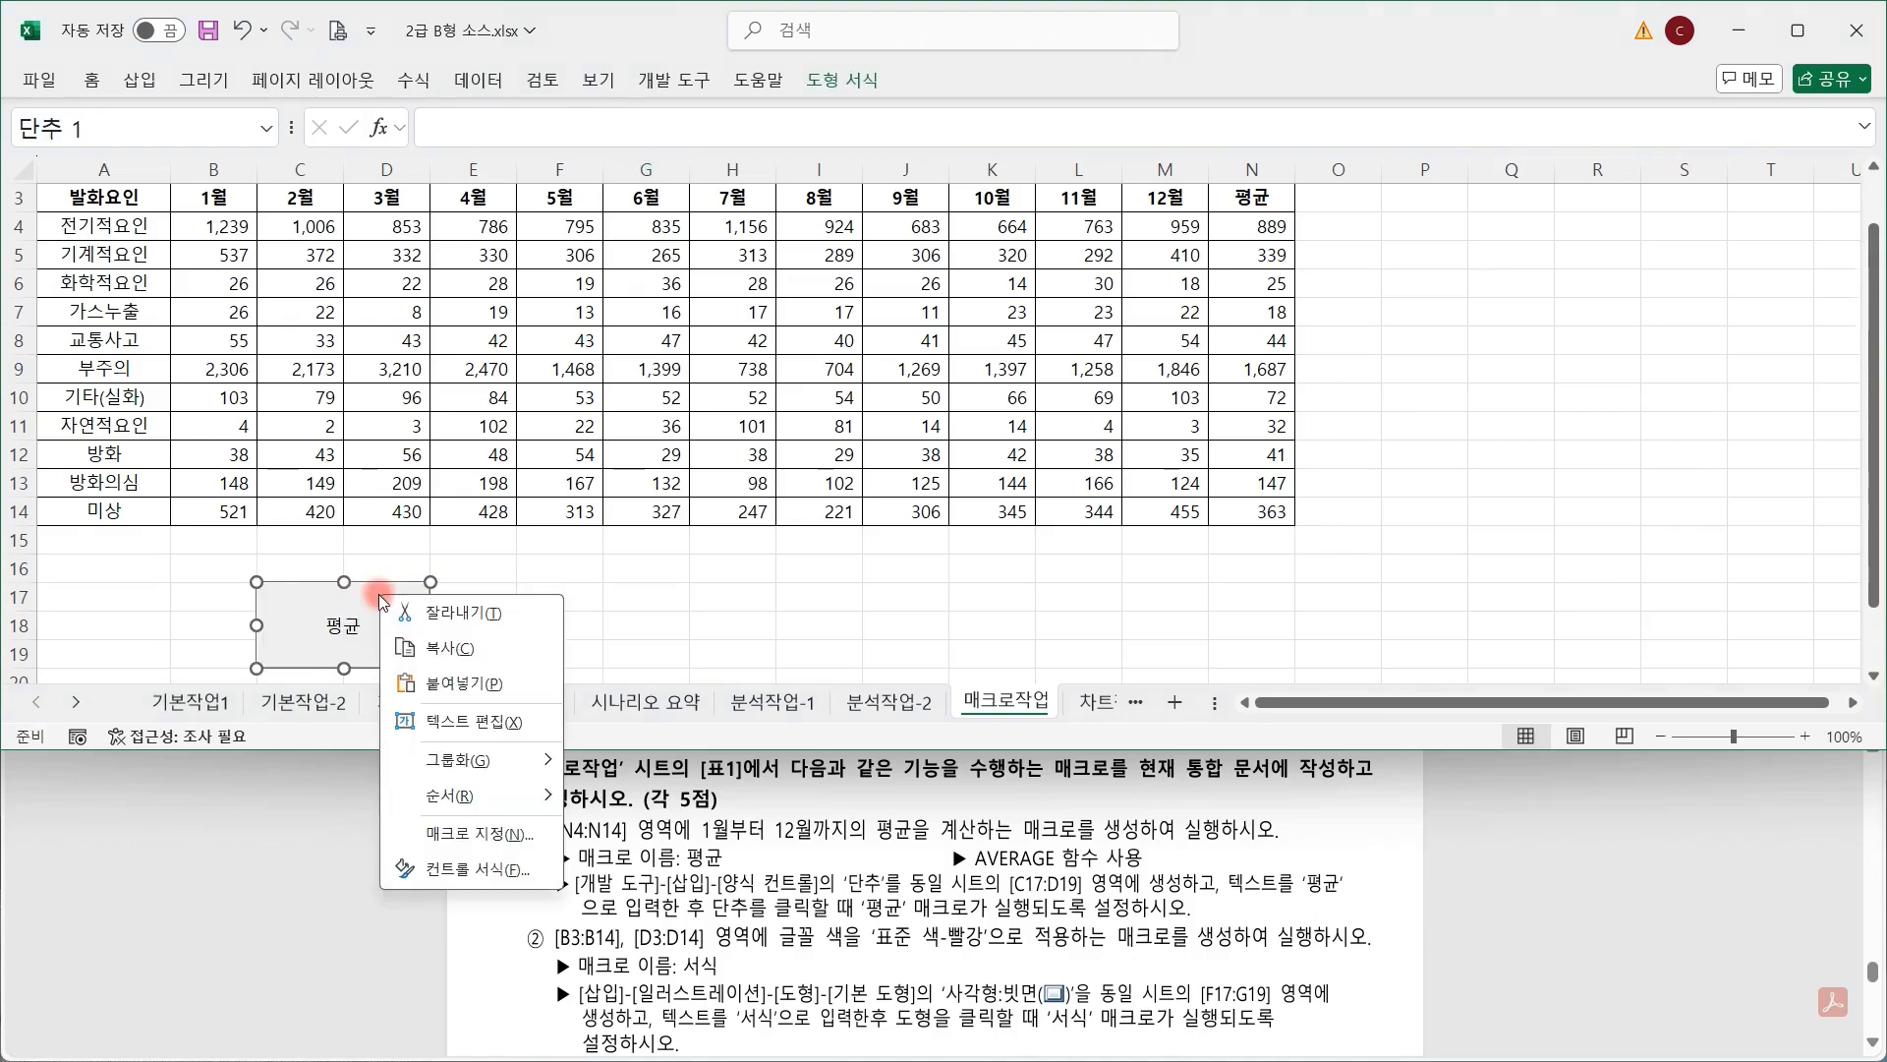
left_click(497, 831)
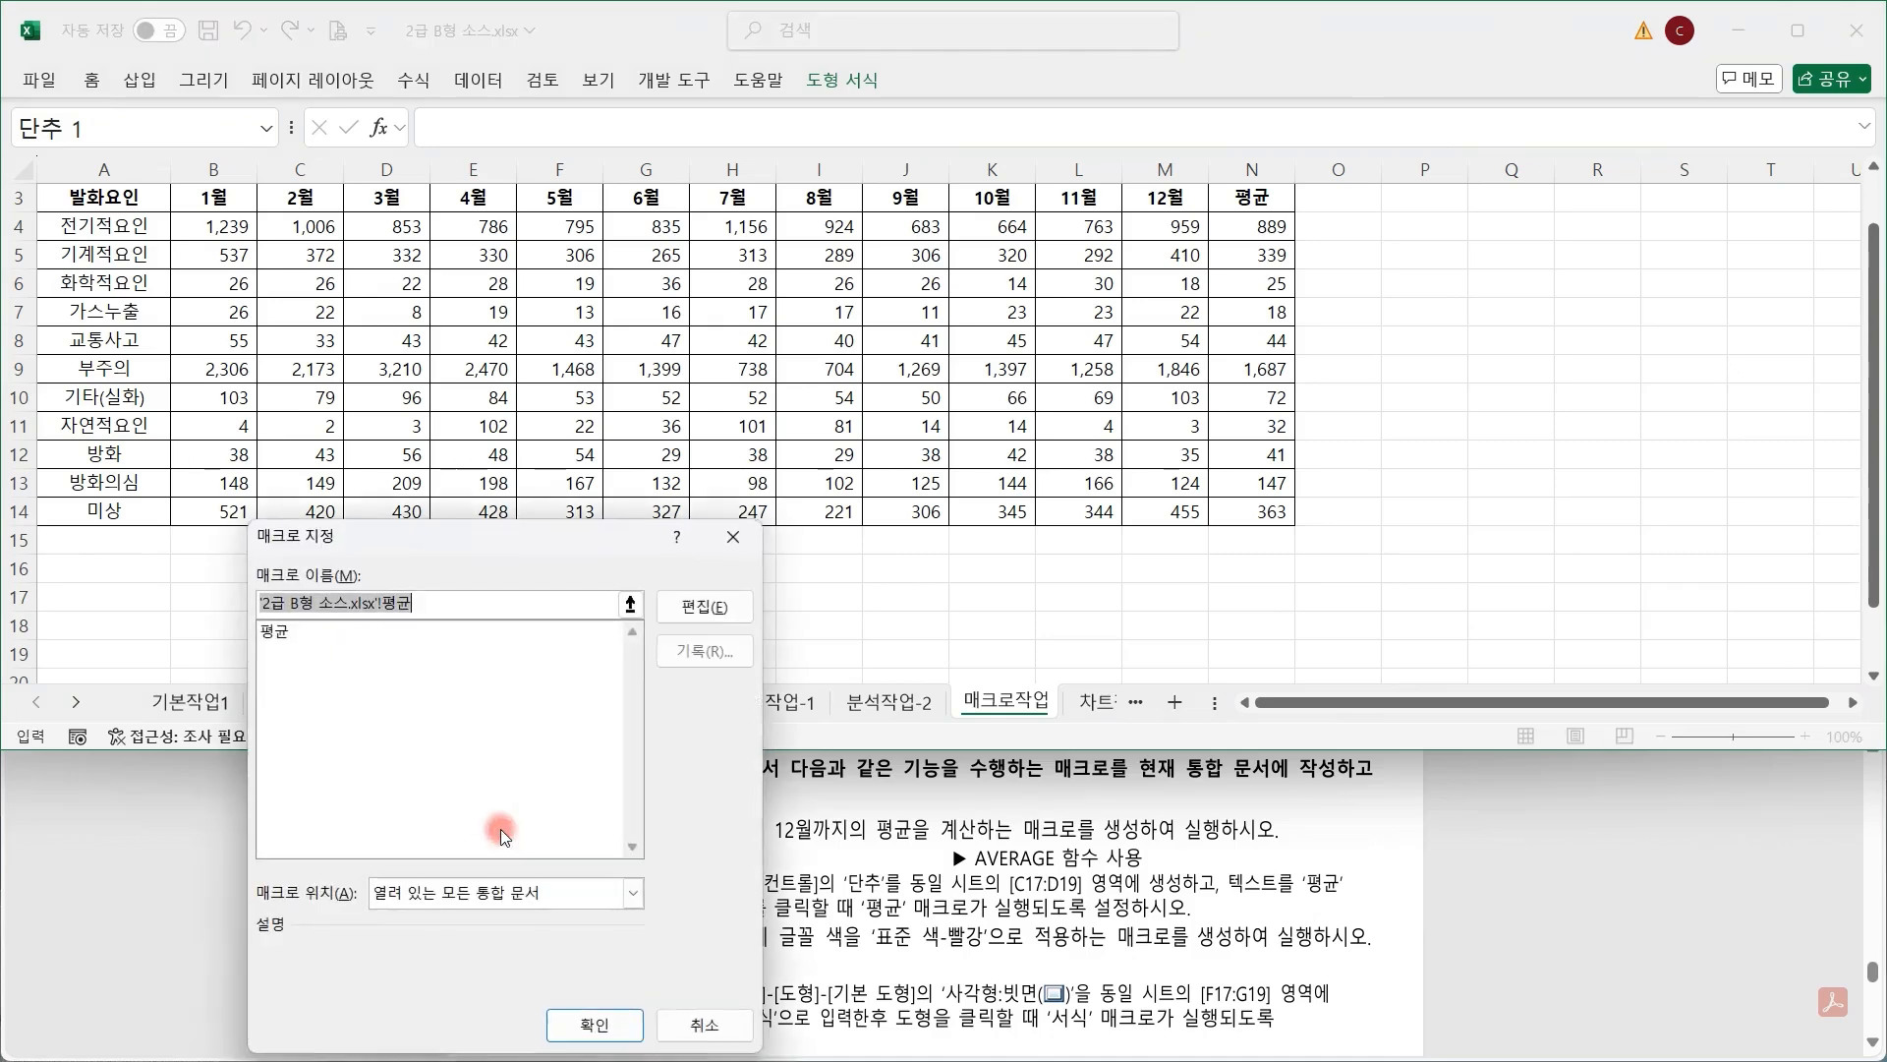
left_click(274, 633)
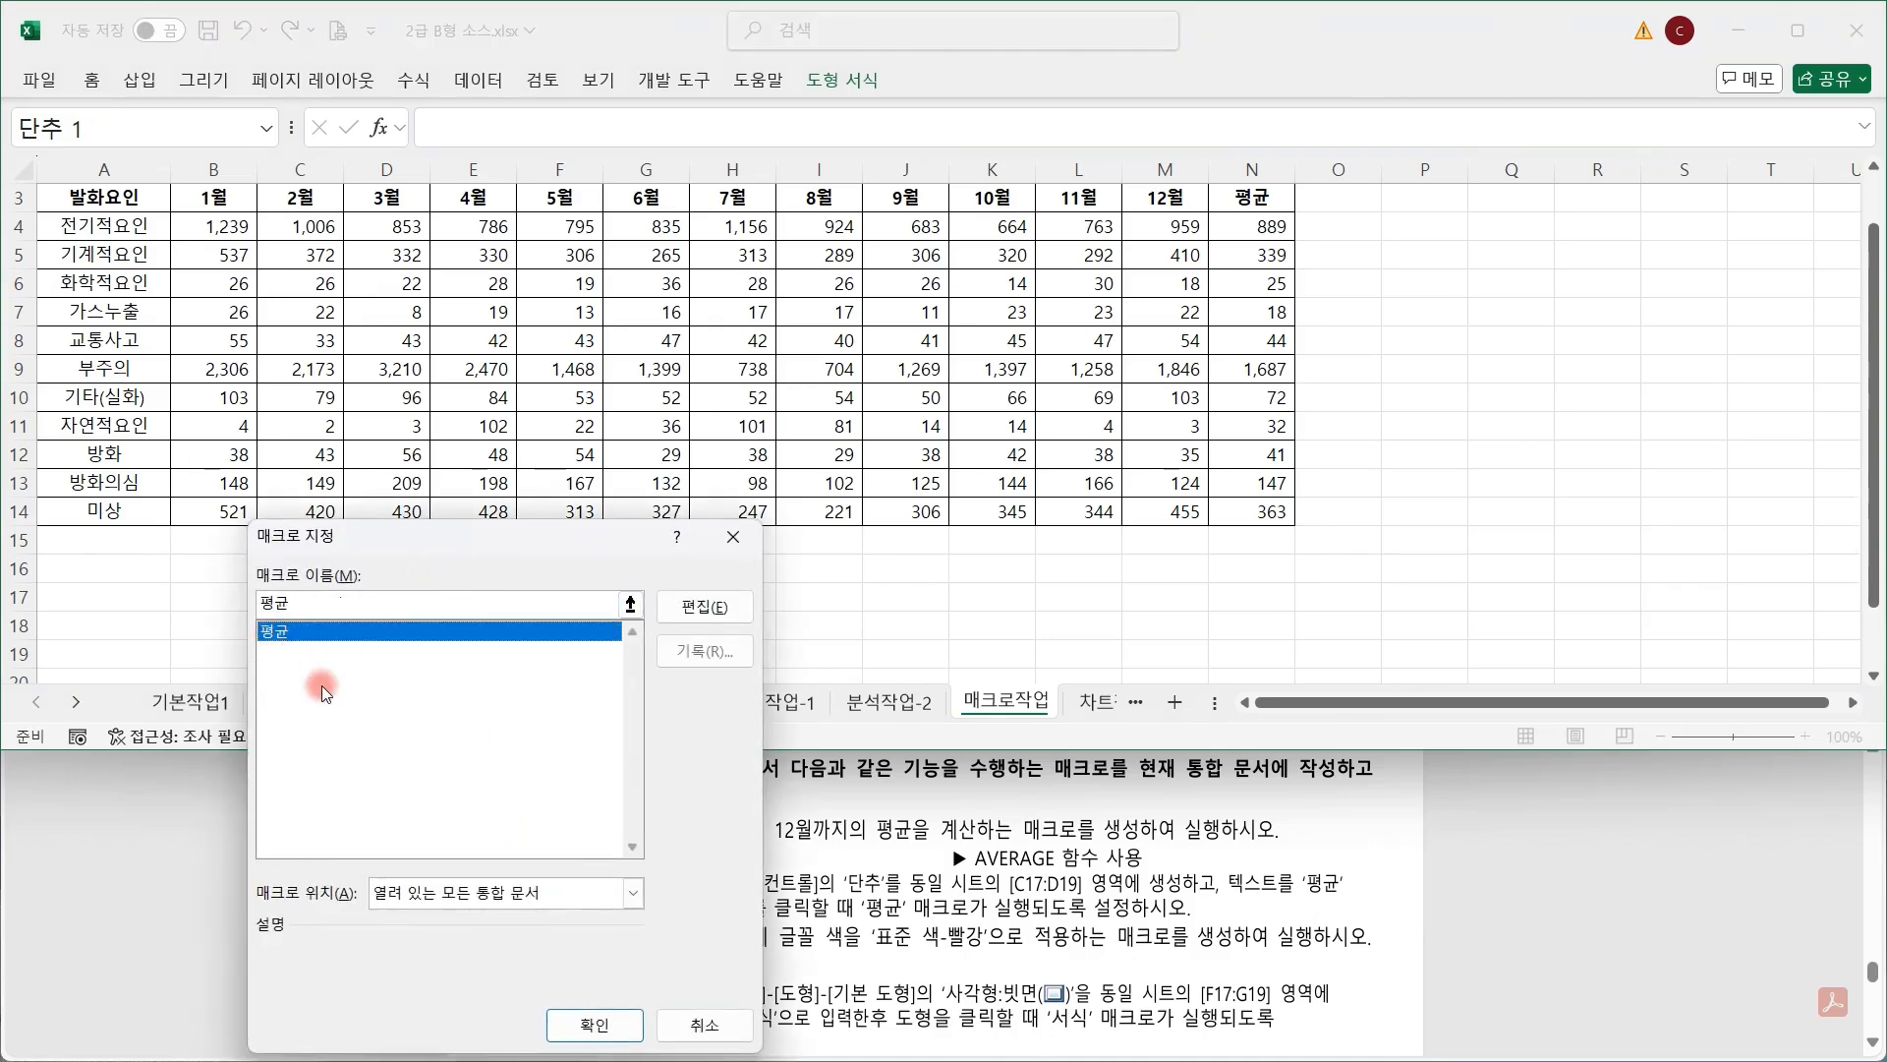
left_click(587, 1022)
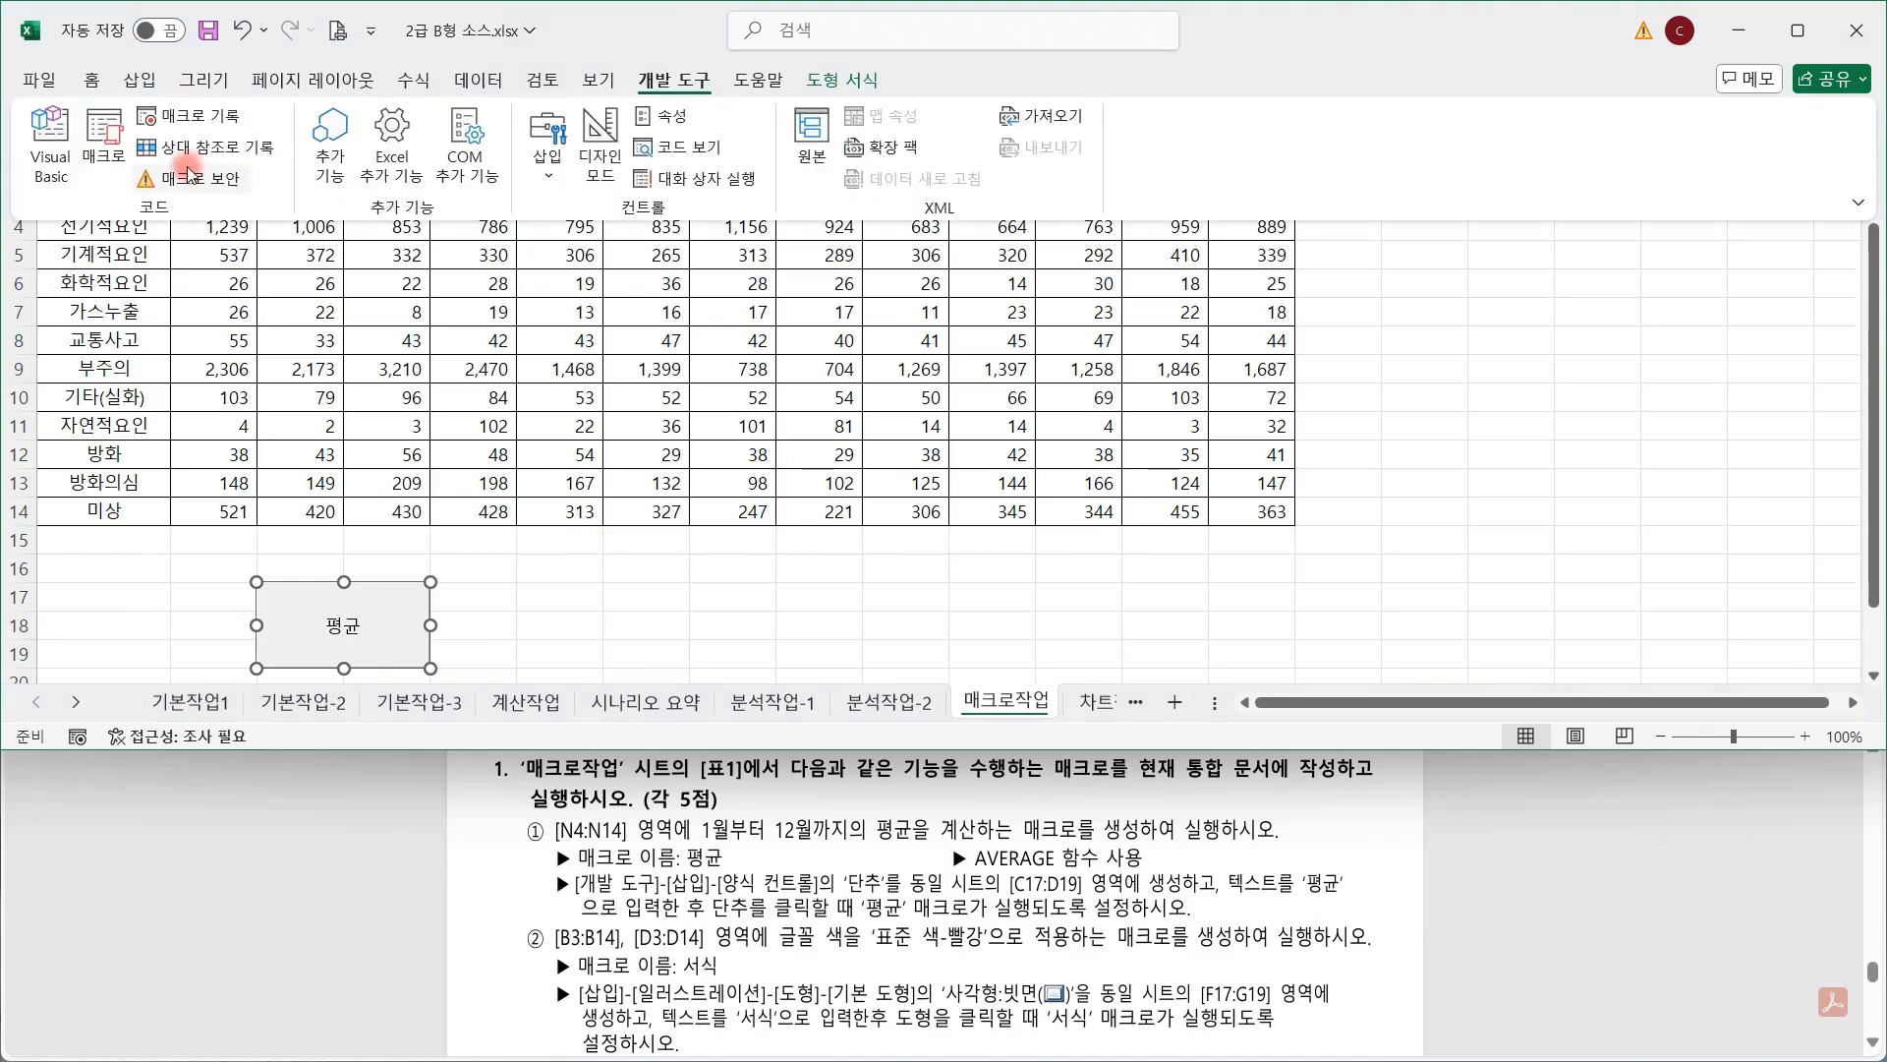
Draw a bevel rectangle (사각형: 빗면) basic shape over F17:G19.
left_click(139, 85)
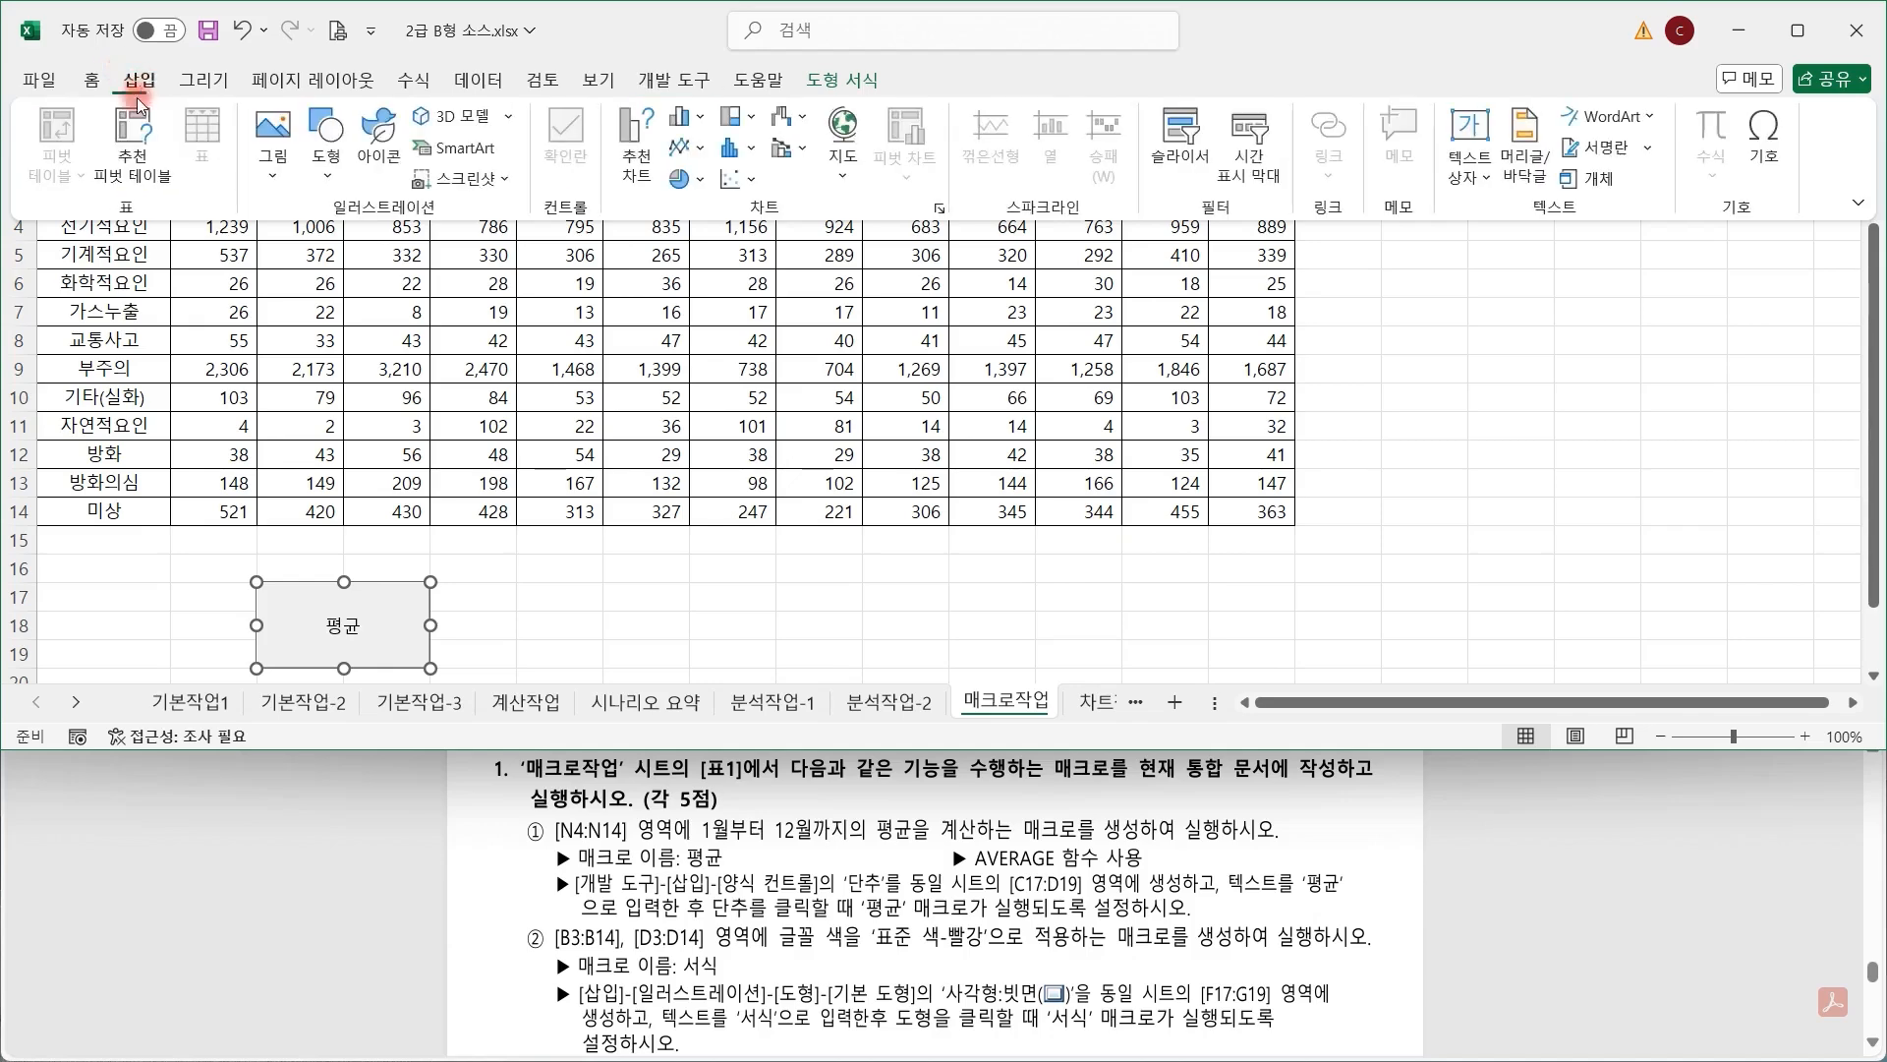
left_click(343, 175)
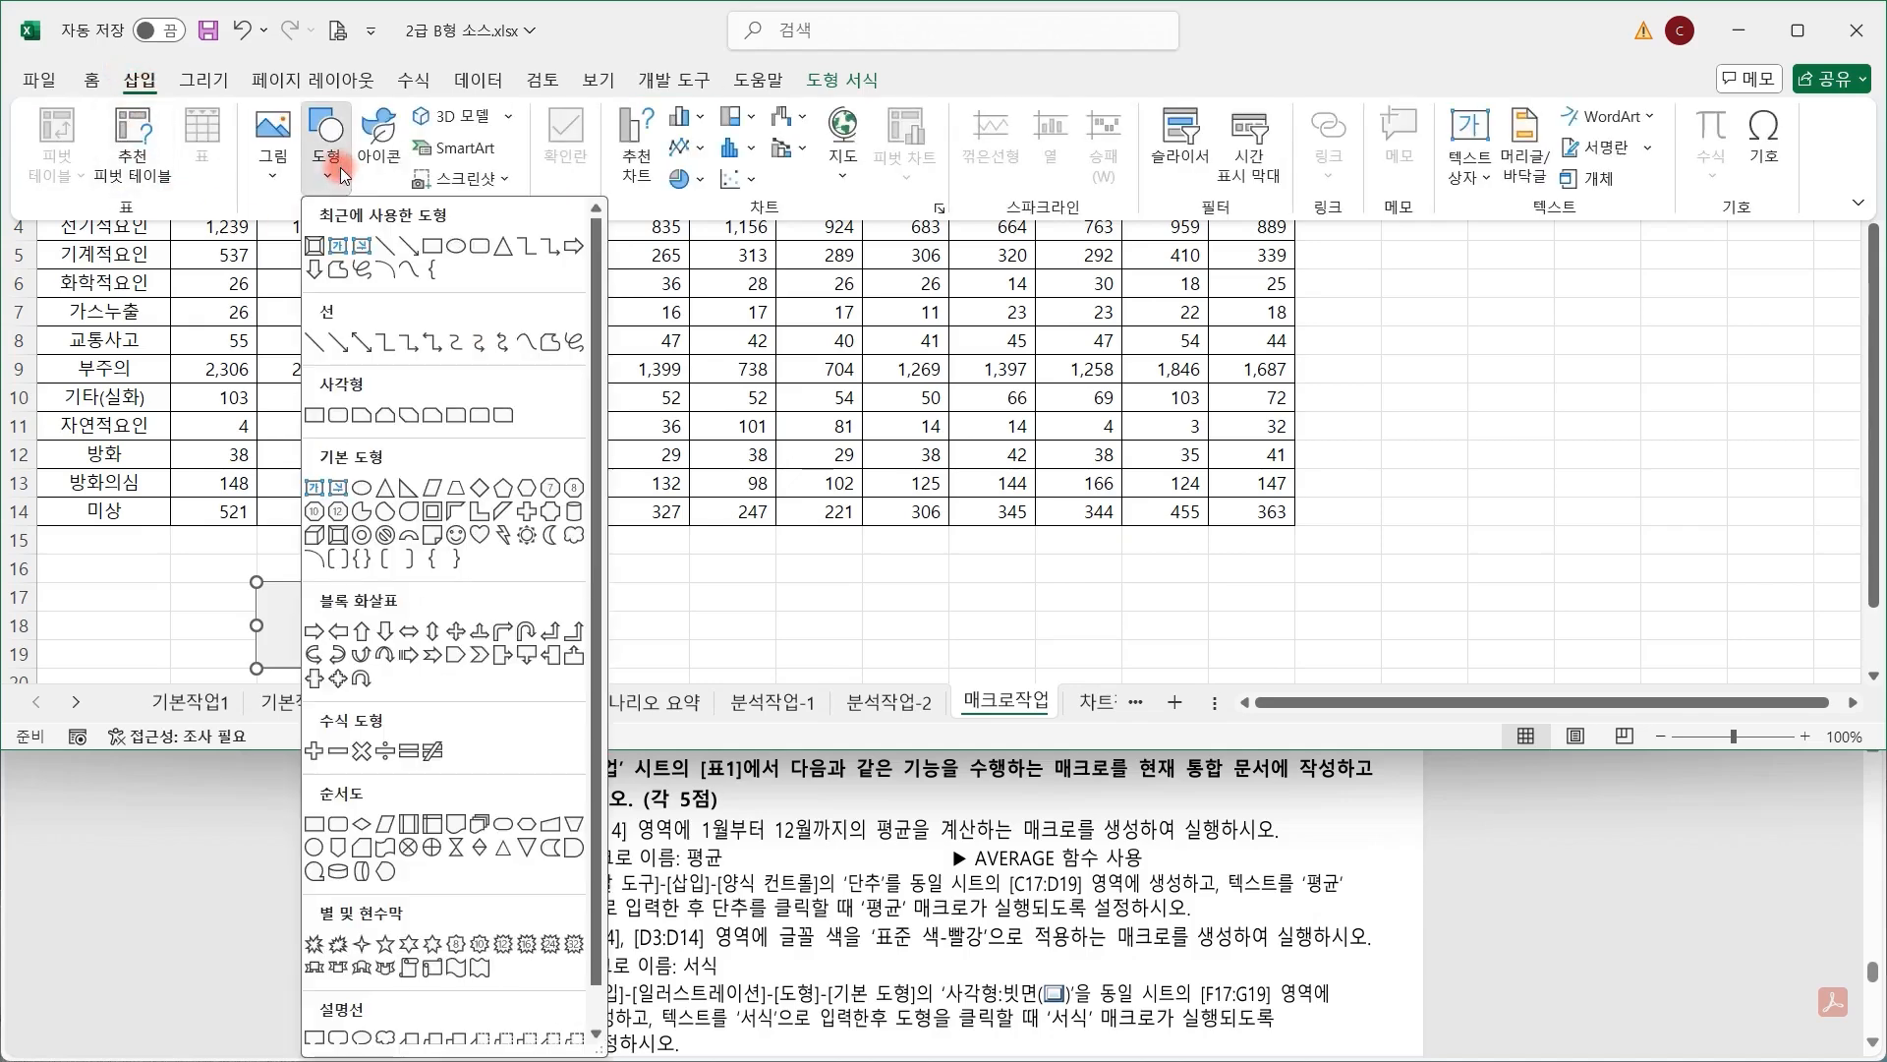
left_click(346, 544)
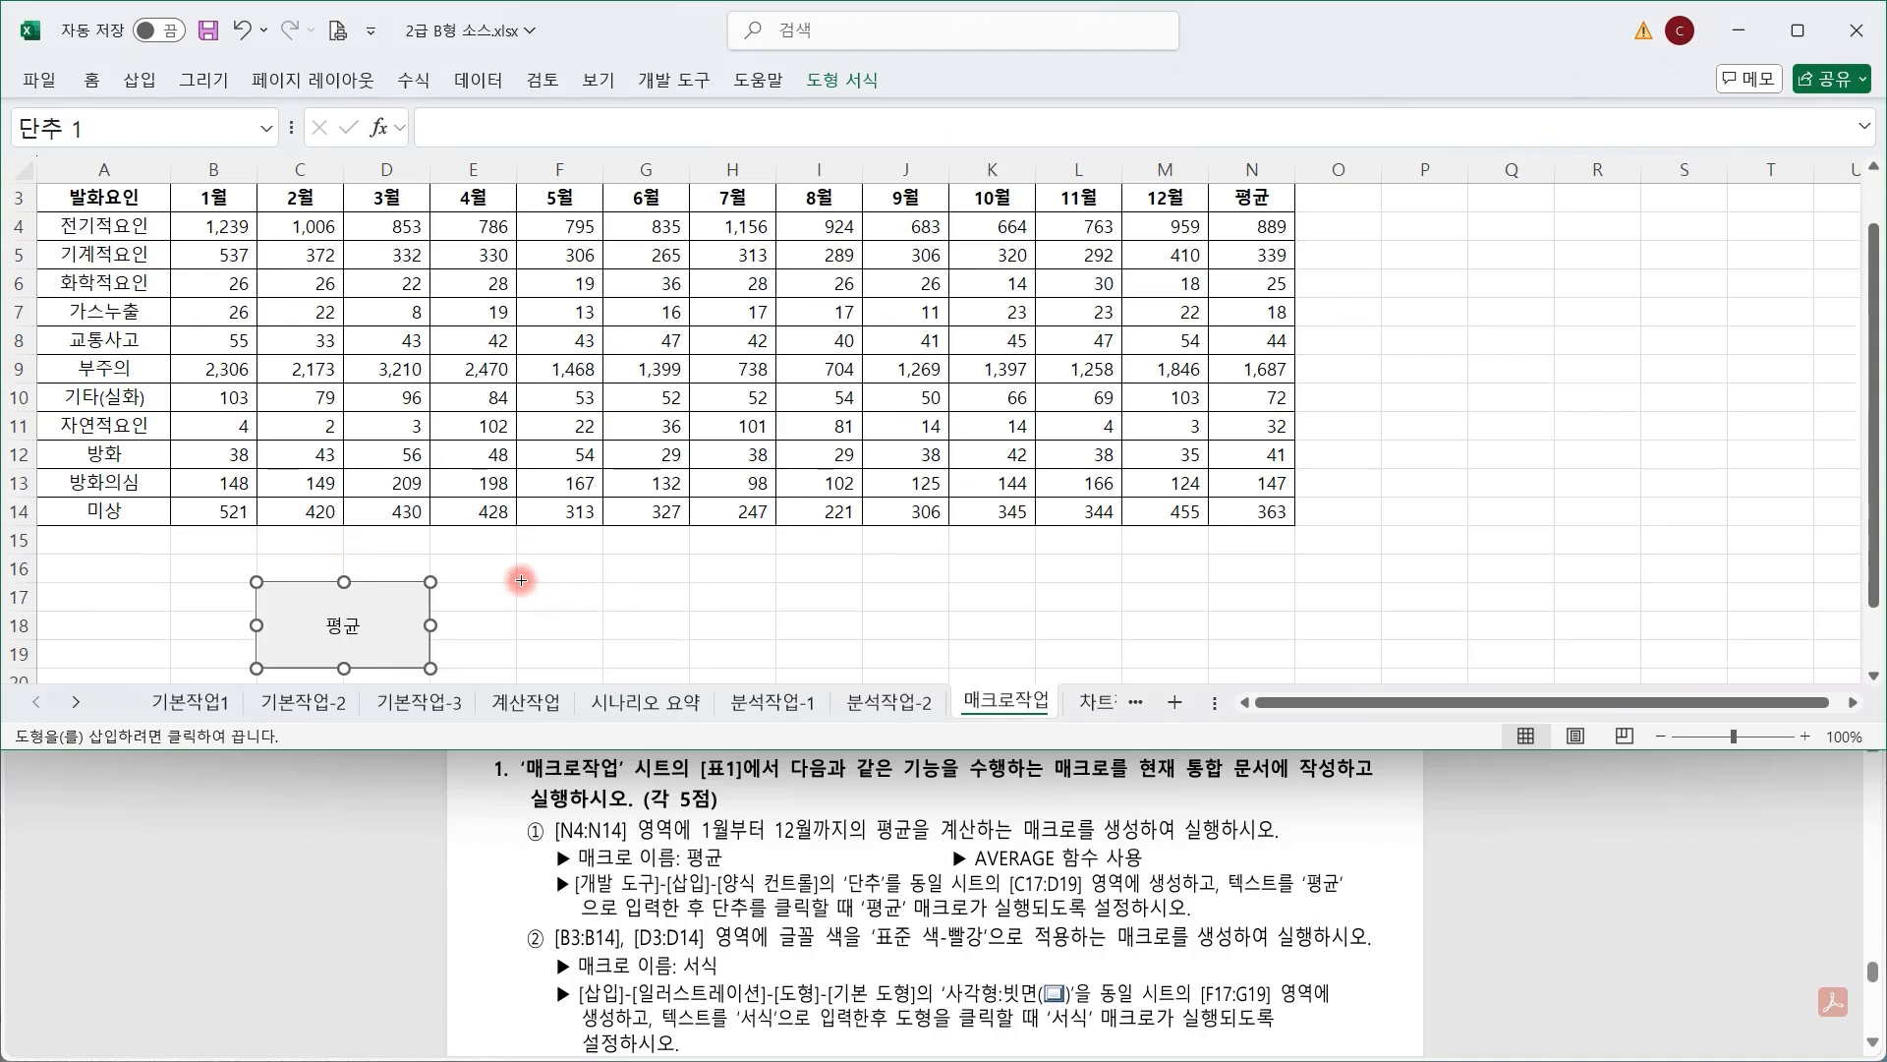
left_click_drag(521, 580, 690, 668)
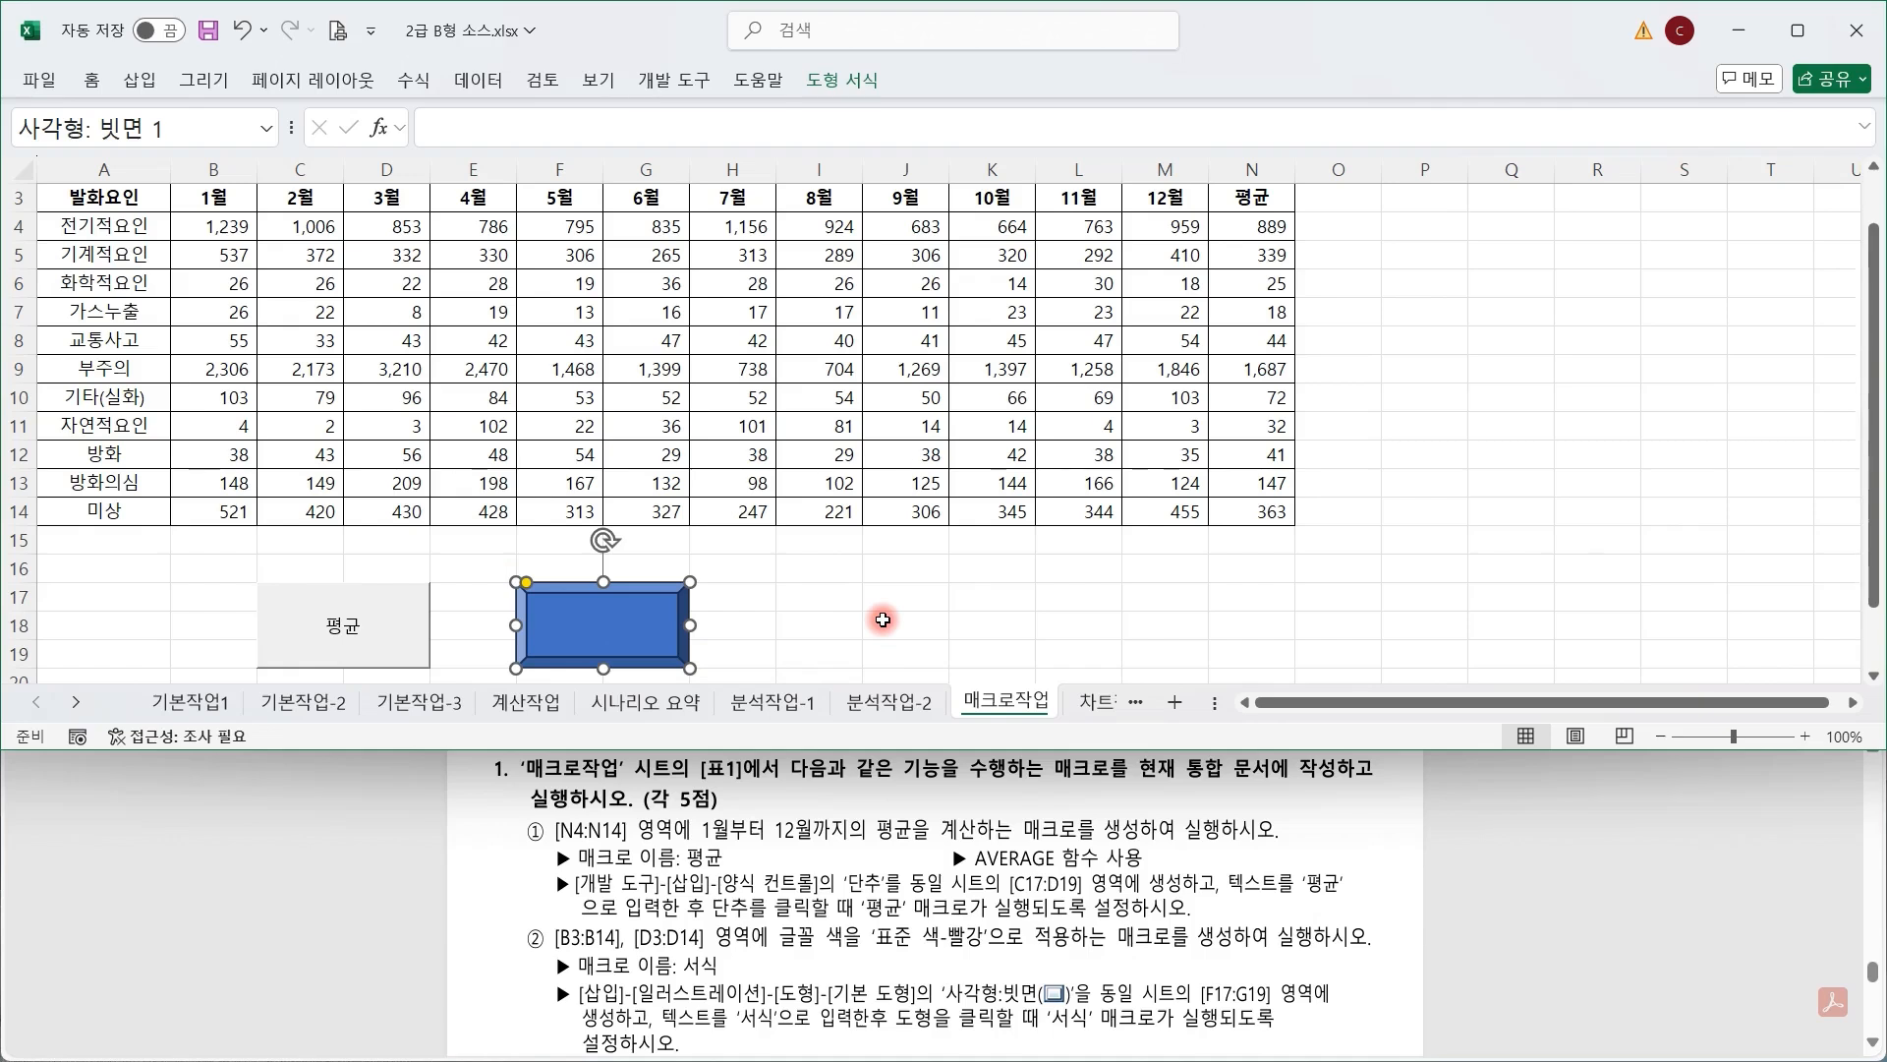
Label the bevel shape 서식 and start recording a macro named 서식 in the current workbook.
type("서식")
left_click(696, 87)
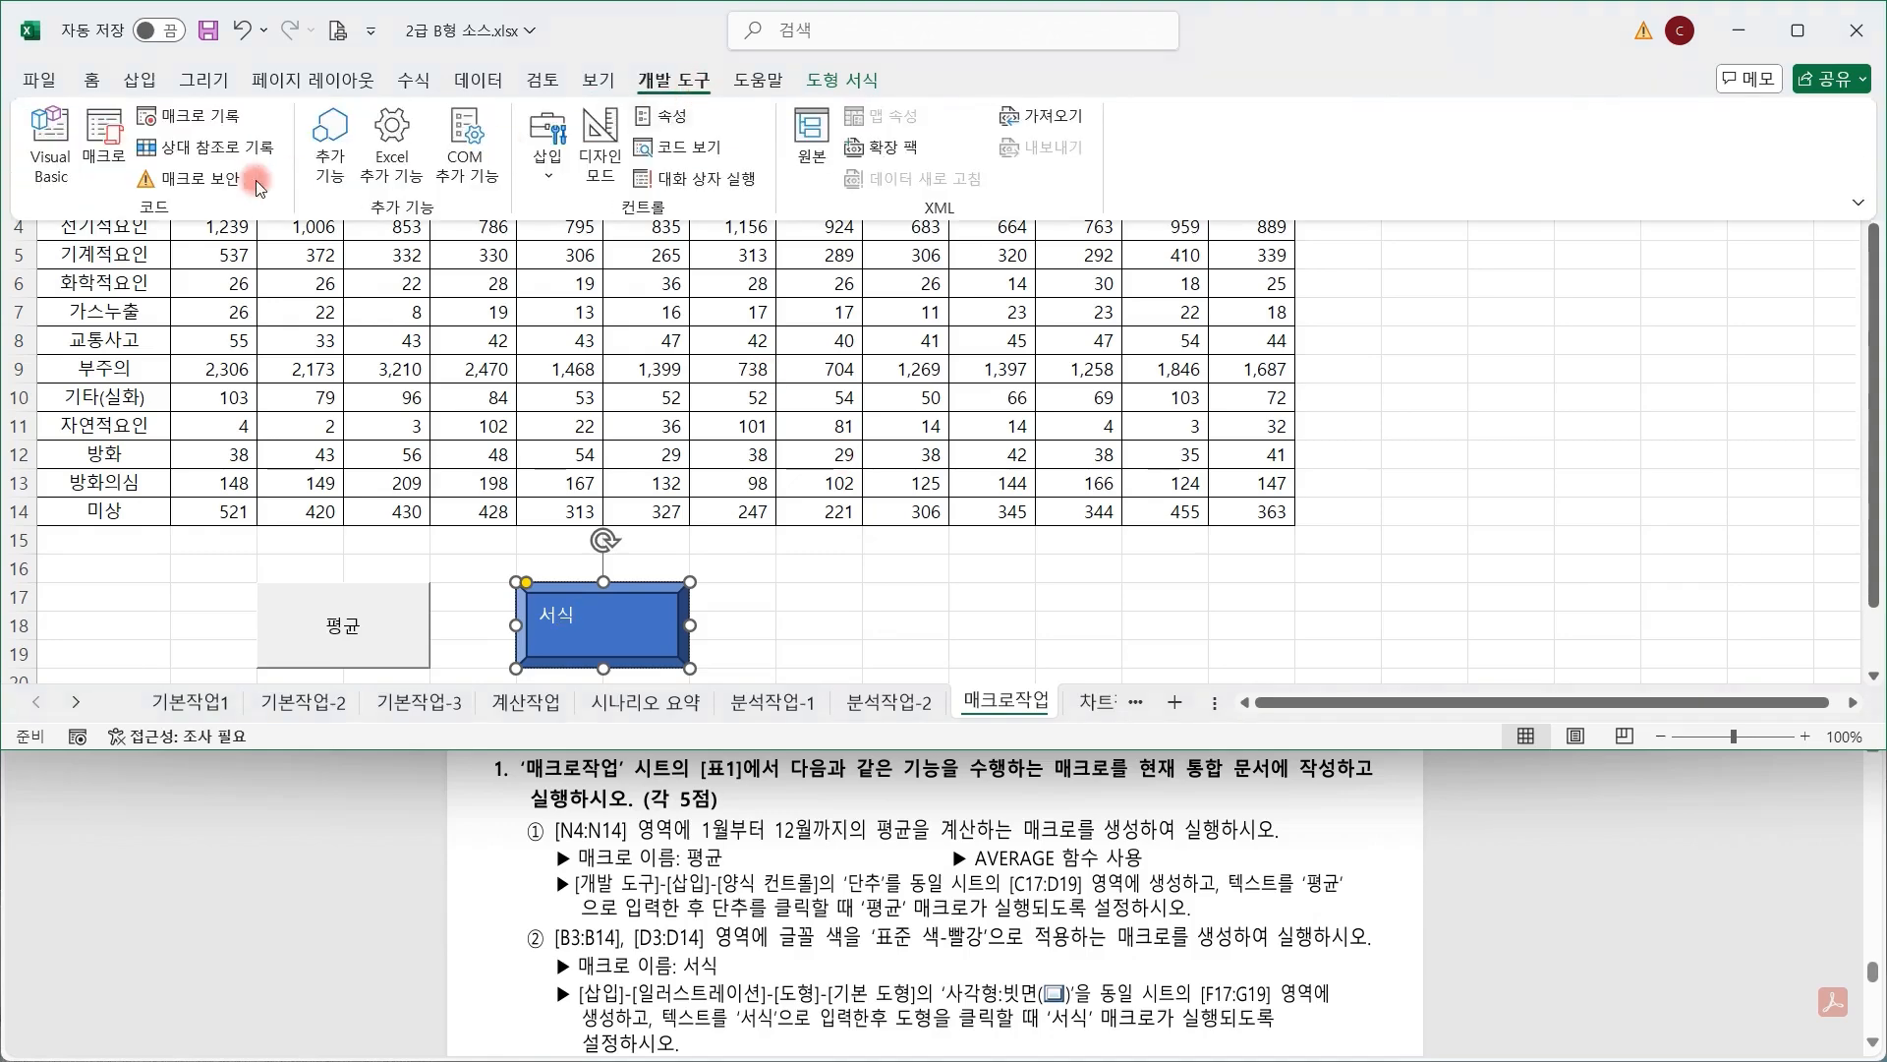
left_click(187, 116)
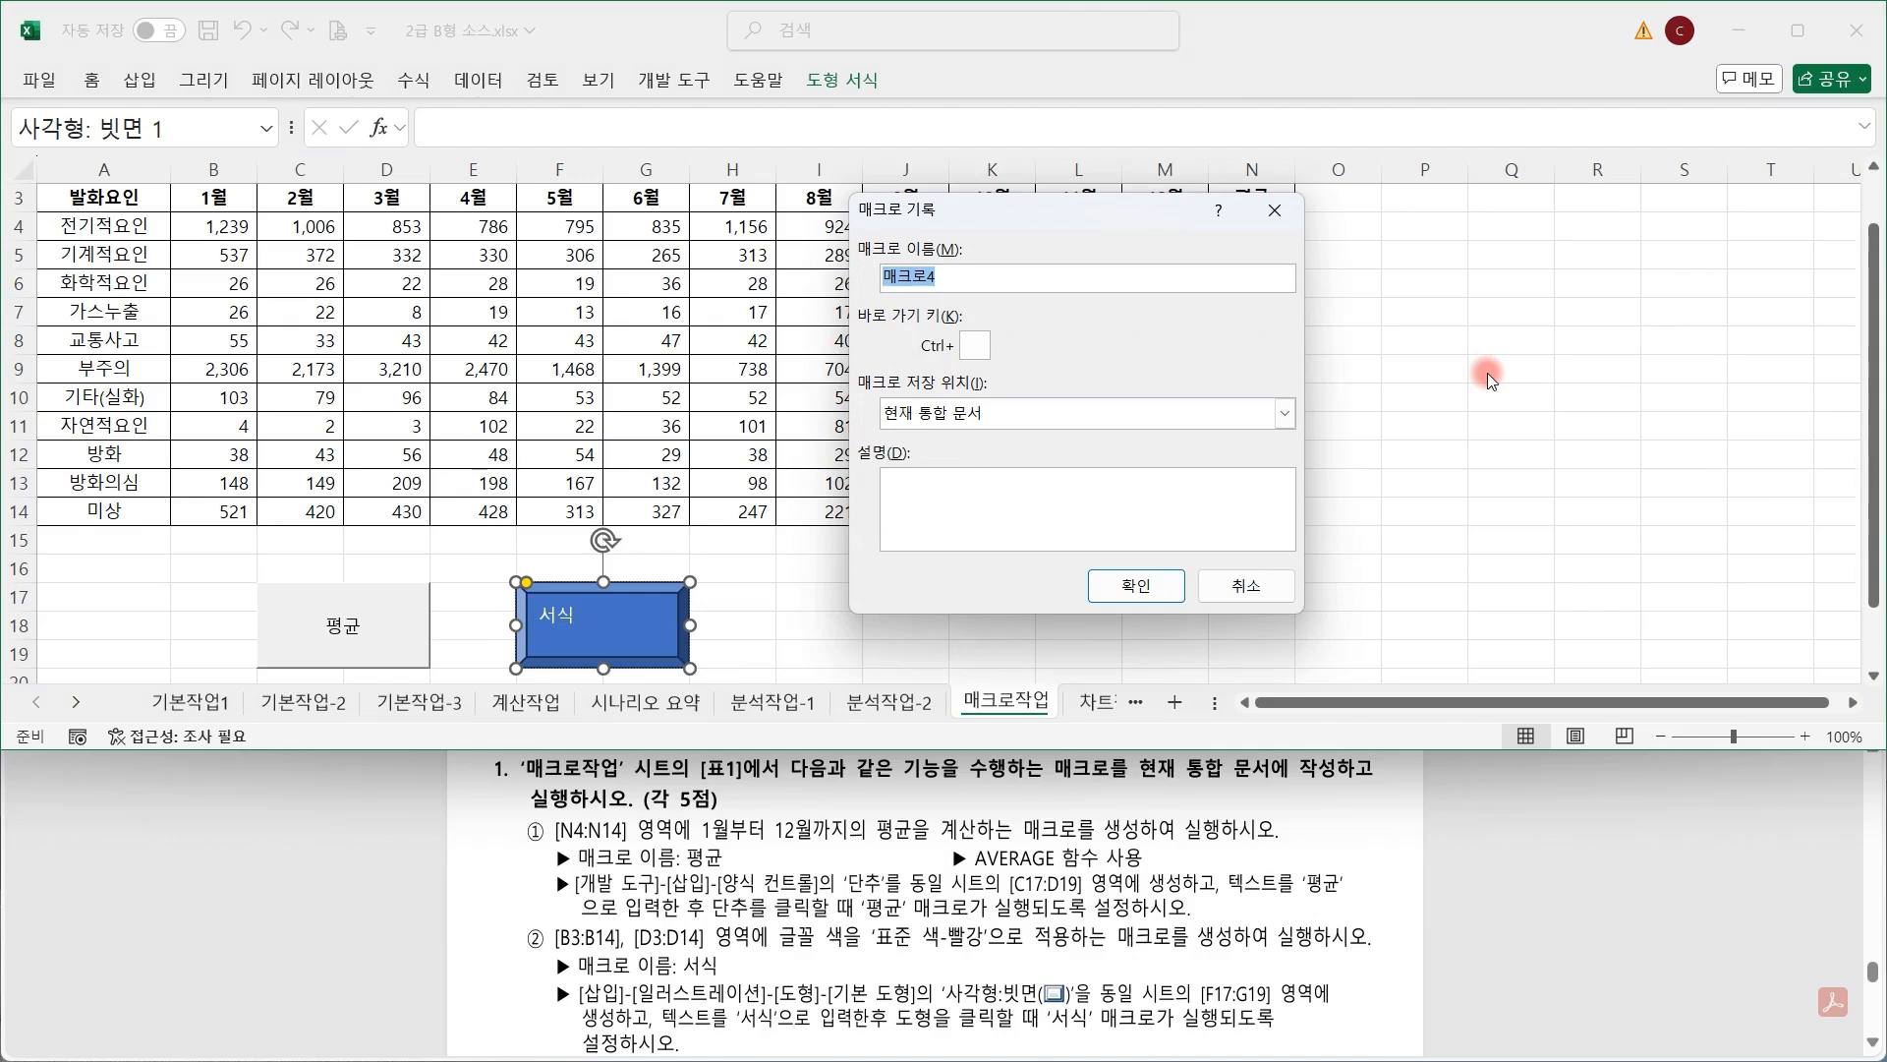
type("서식")
left_click(1121, 587)
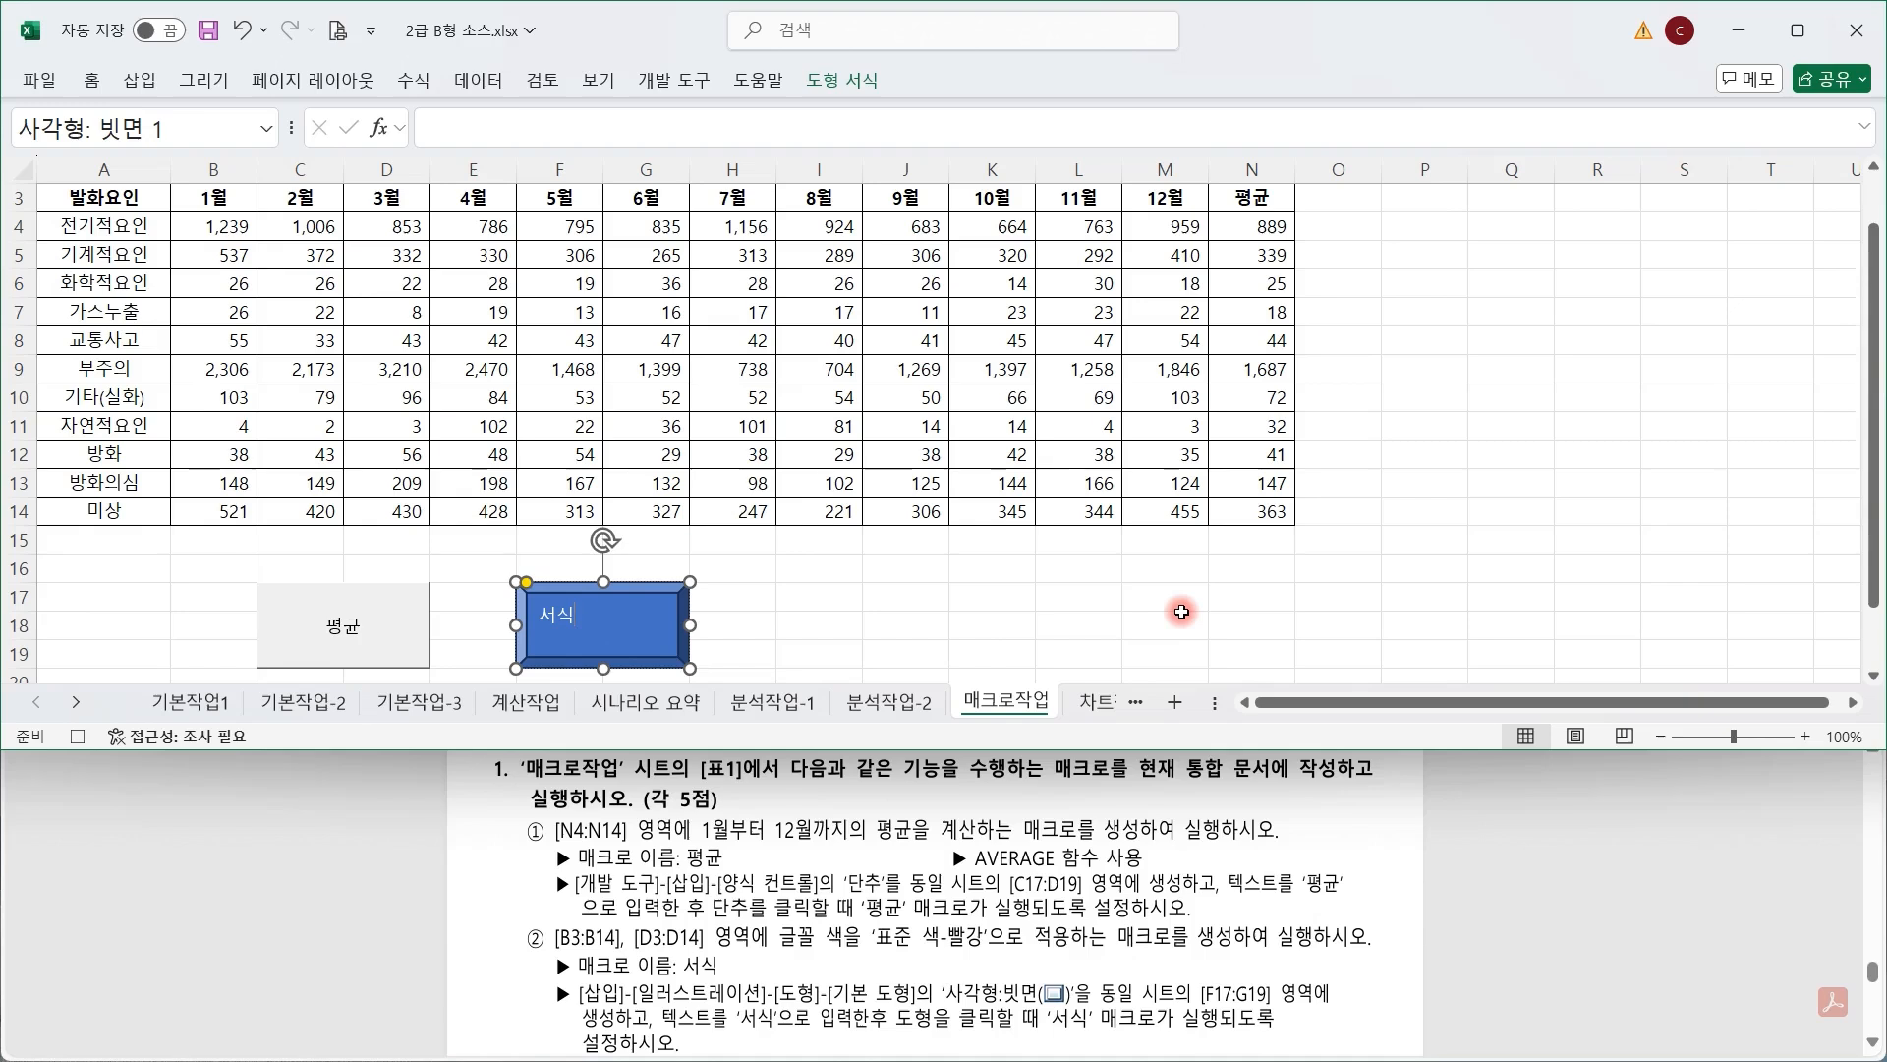
Apply the standard red font color to B3:B14 and D3:D14 and stop recording the macro.
left_click_drag(209, 197, 236, 505)
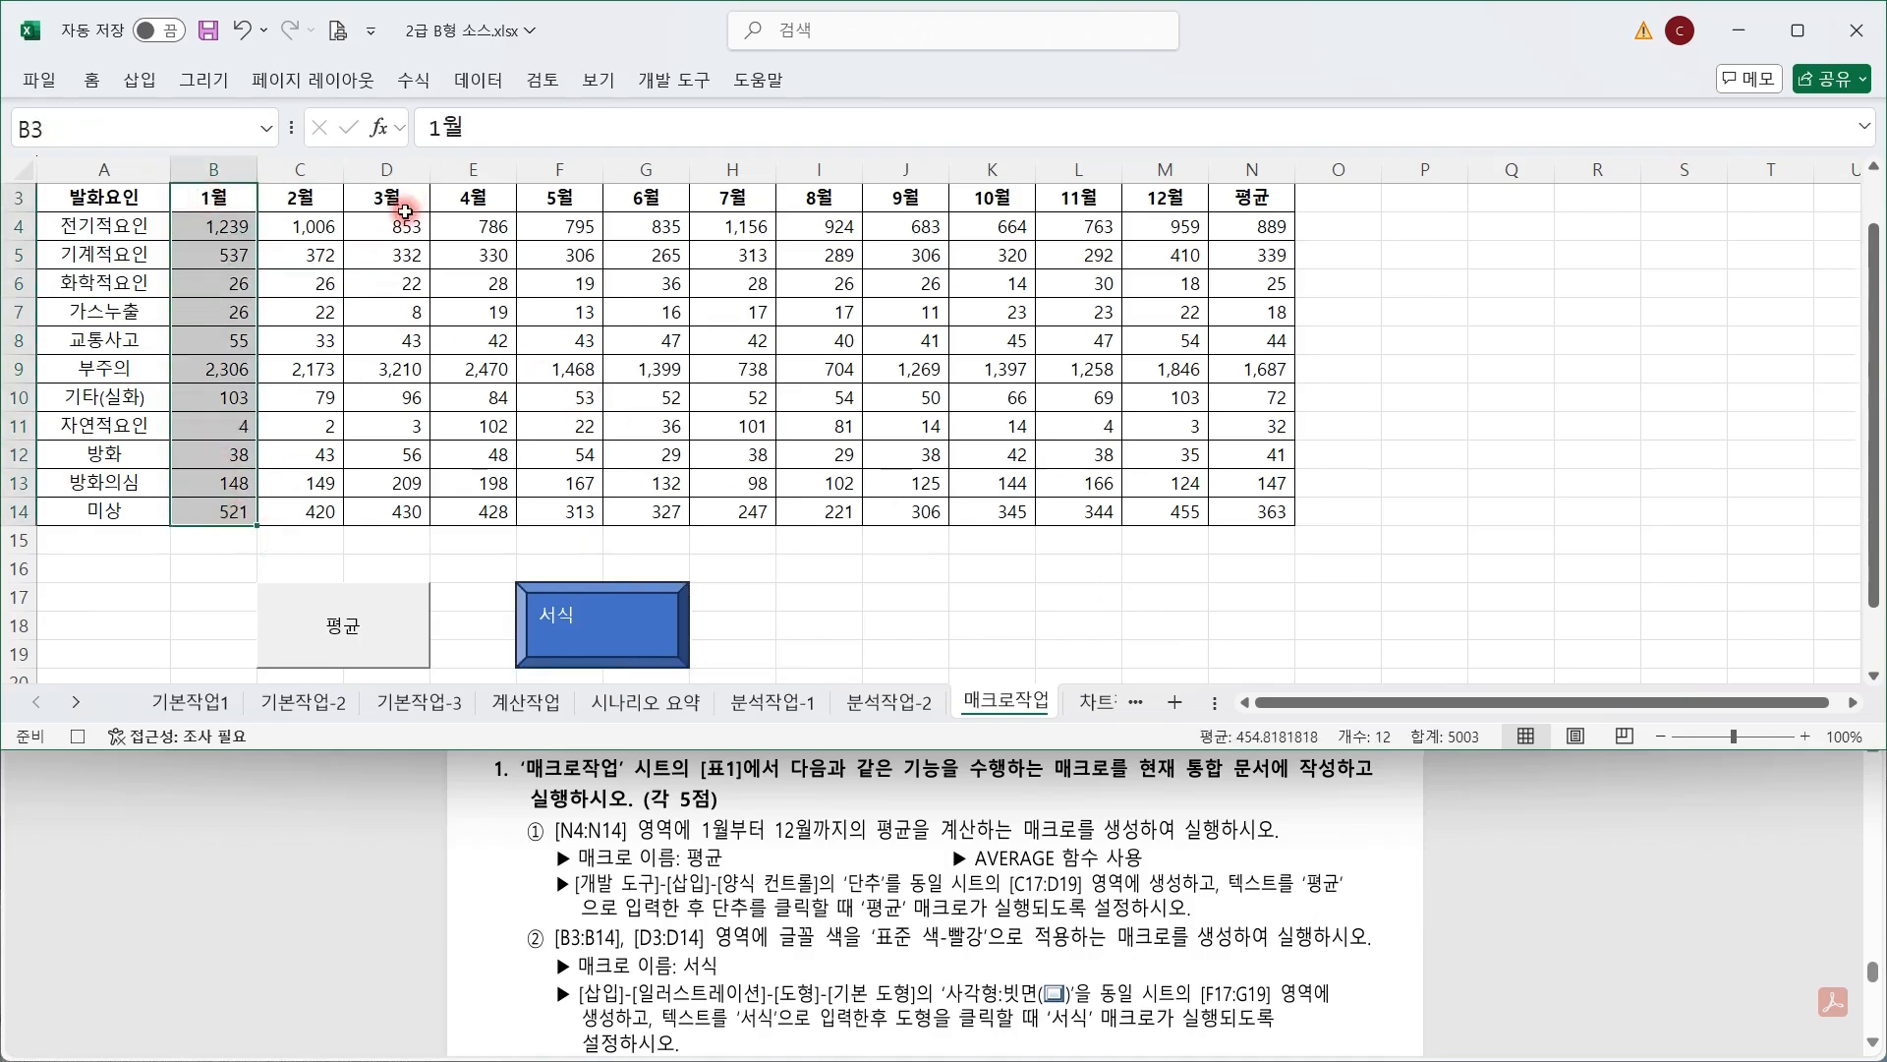
left_click_drag(389, 200, 403, 506)
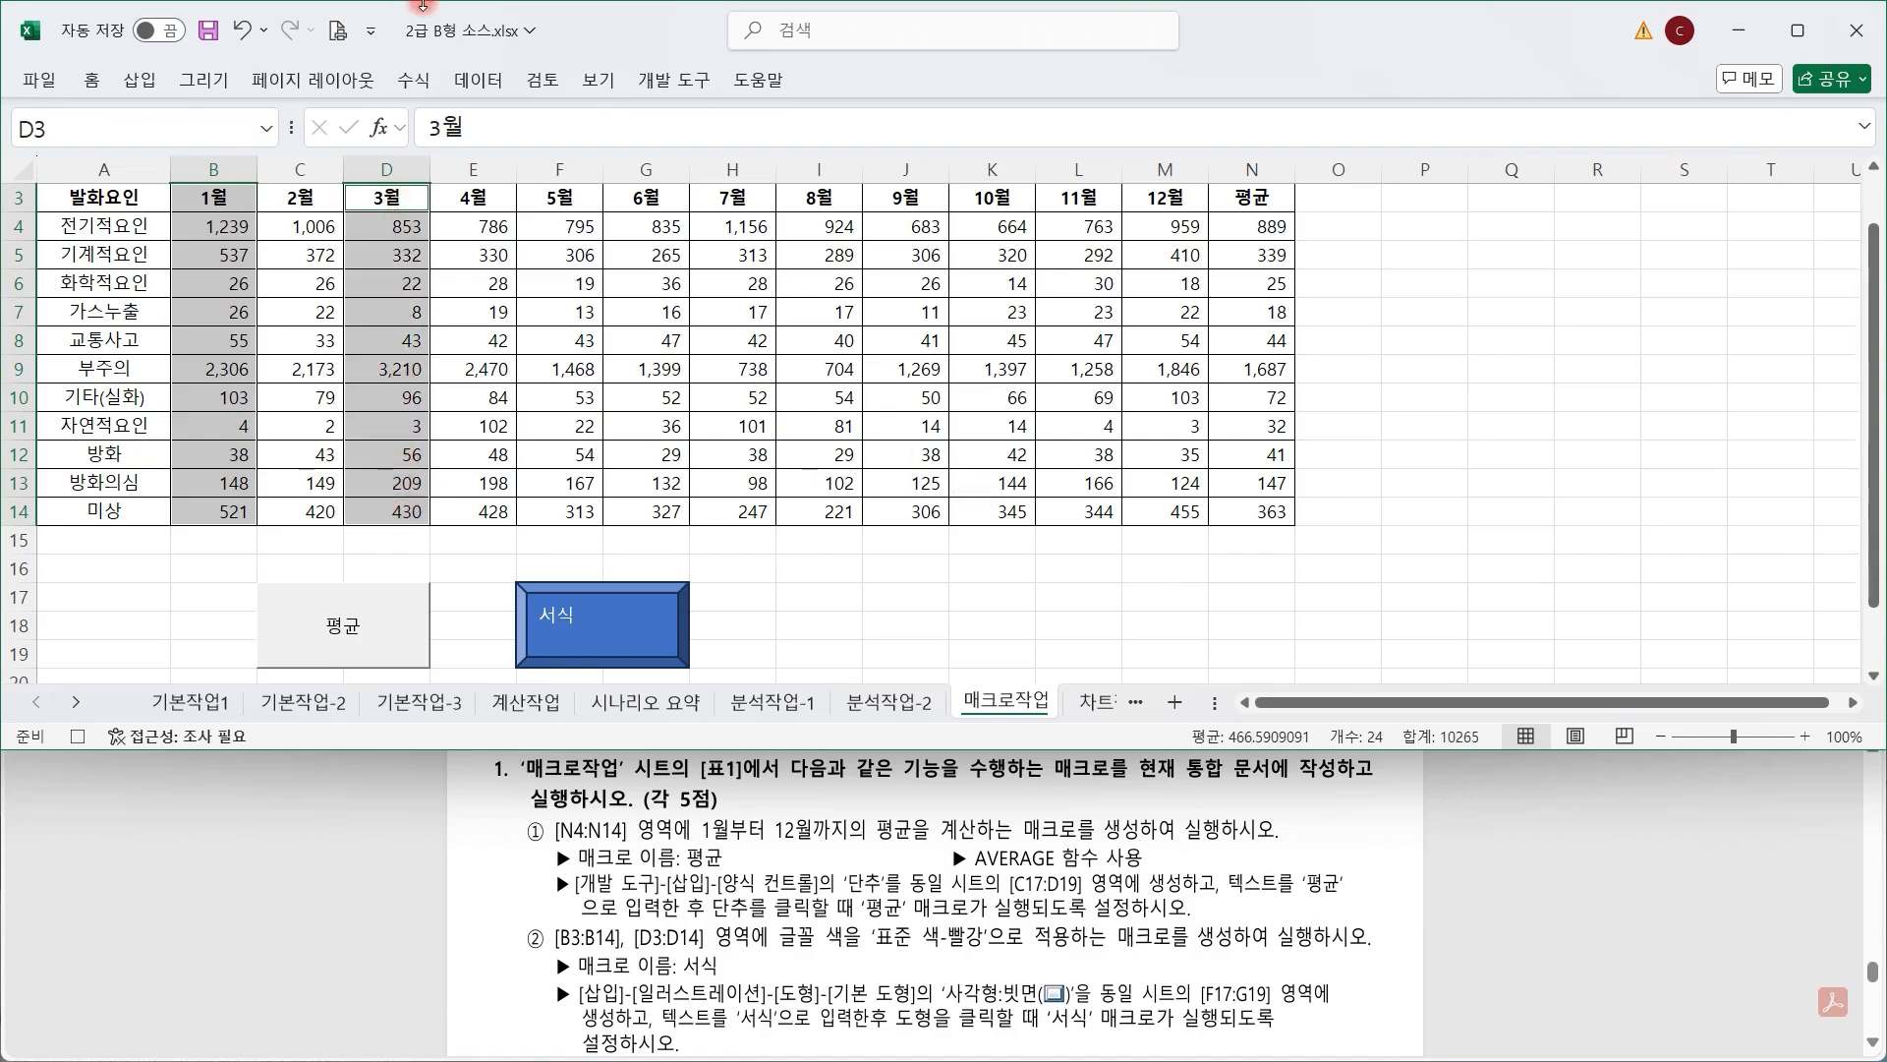
left_click(90, 82)
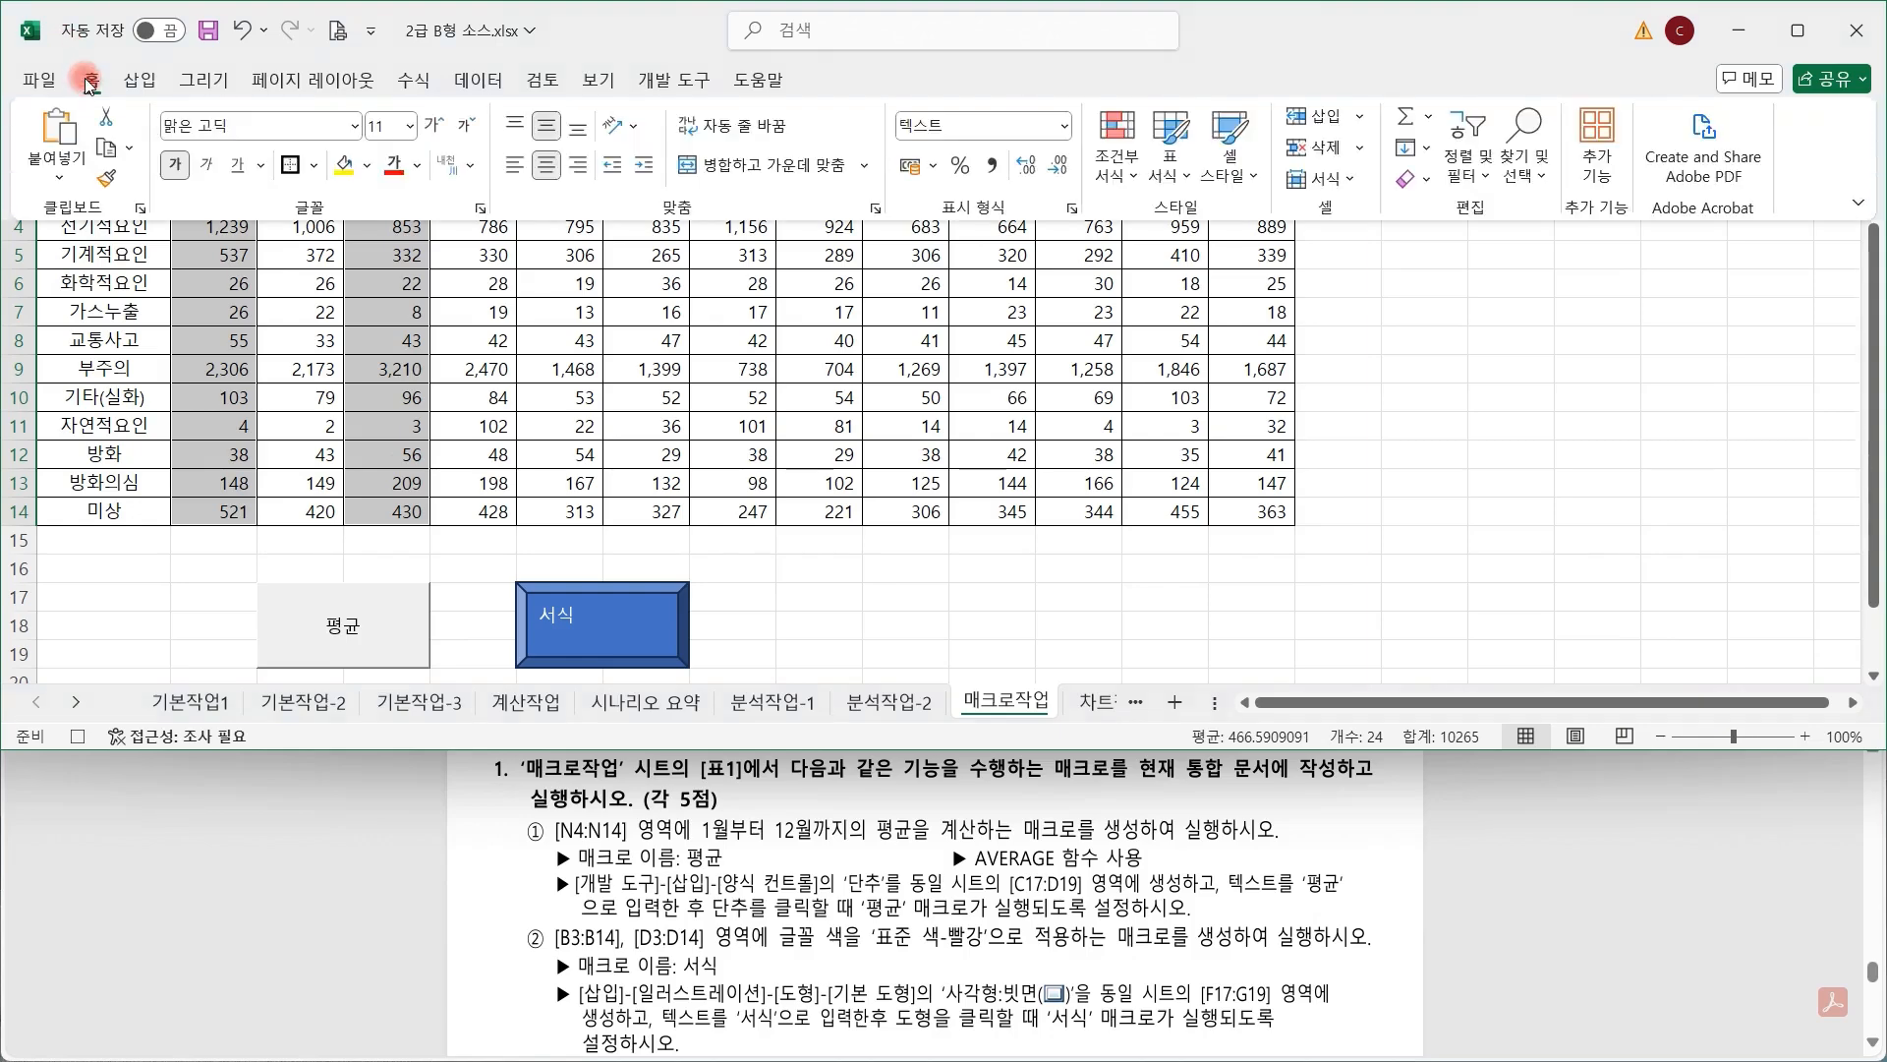
left_click(397, 173)
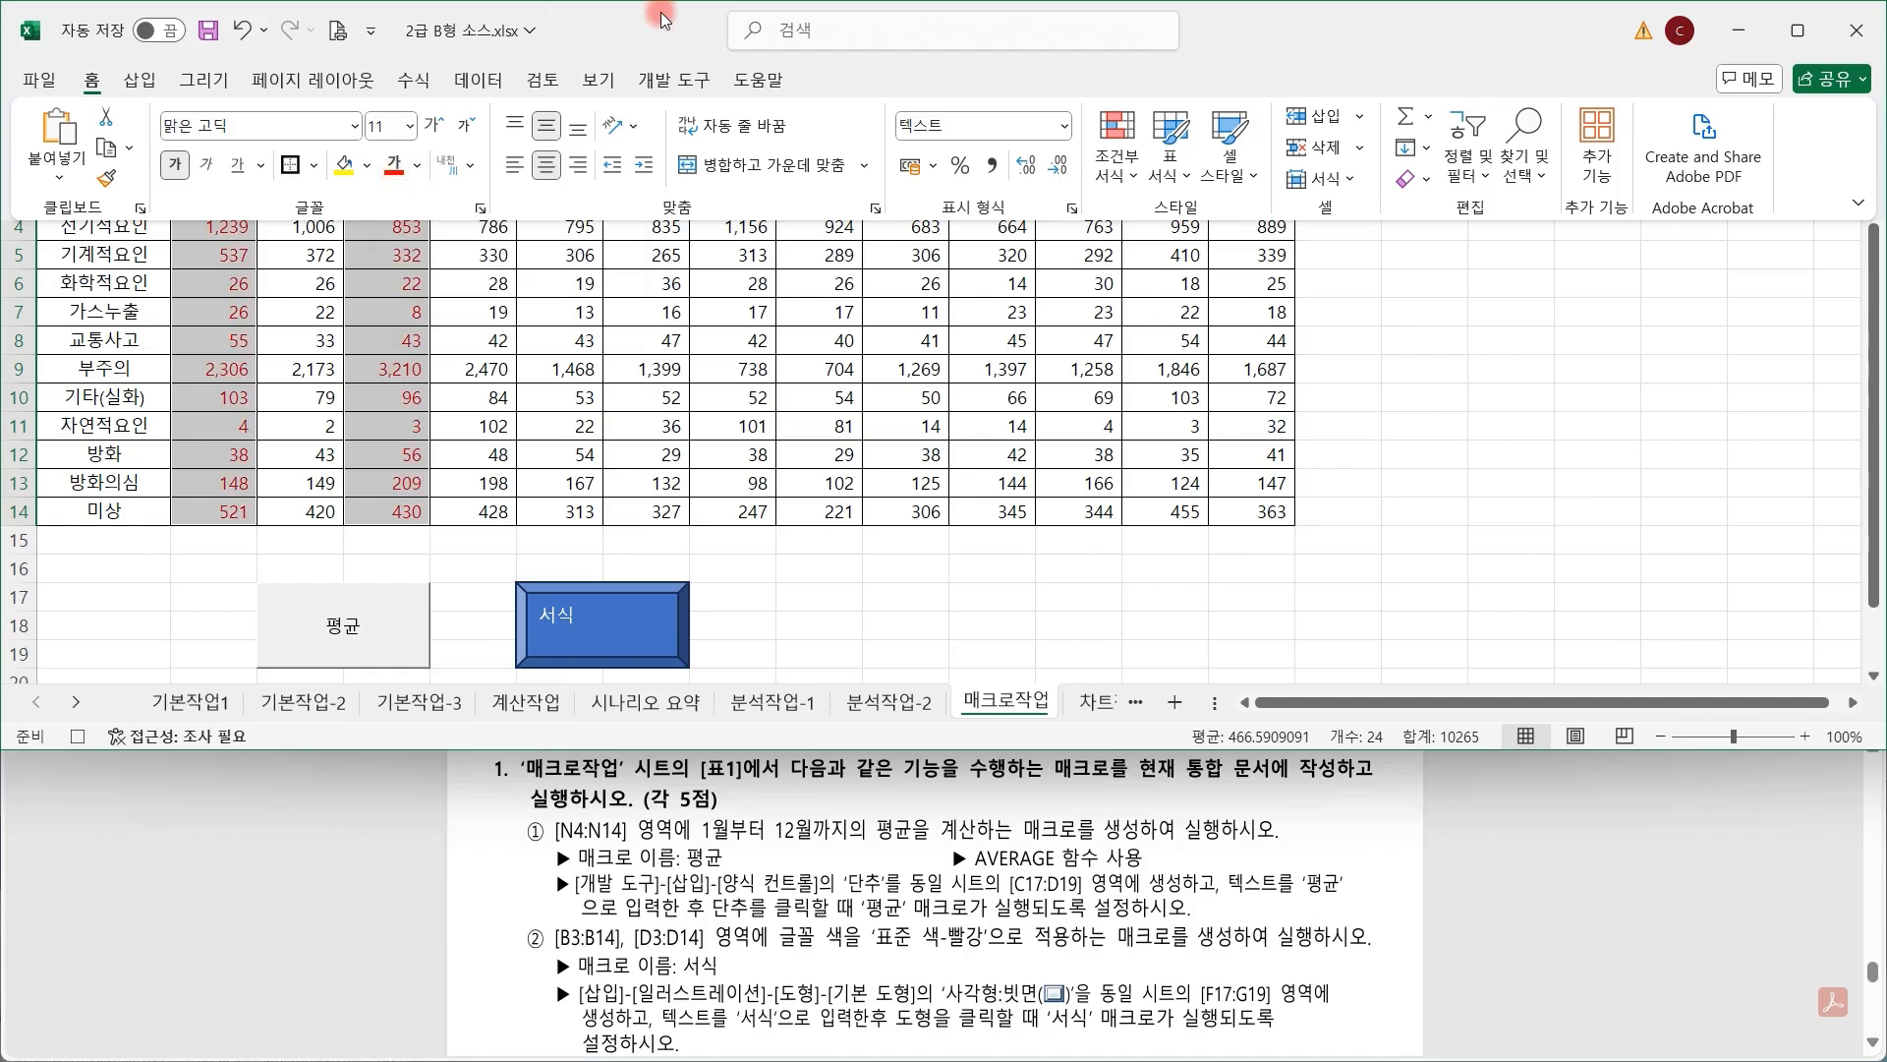
left_click(664, 81)
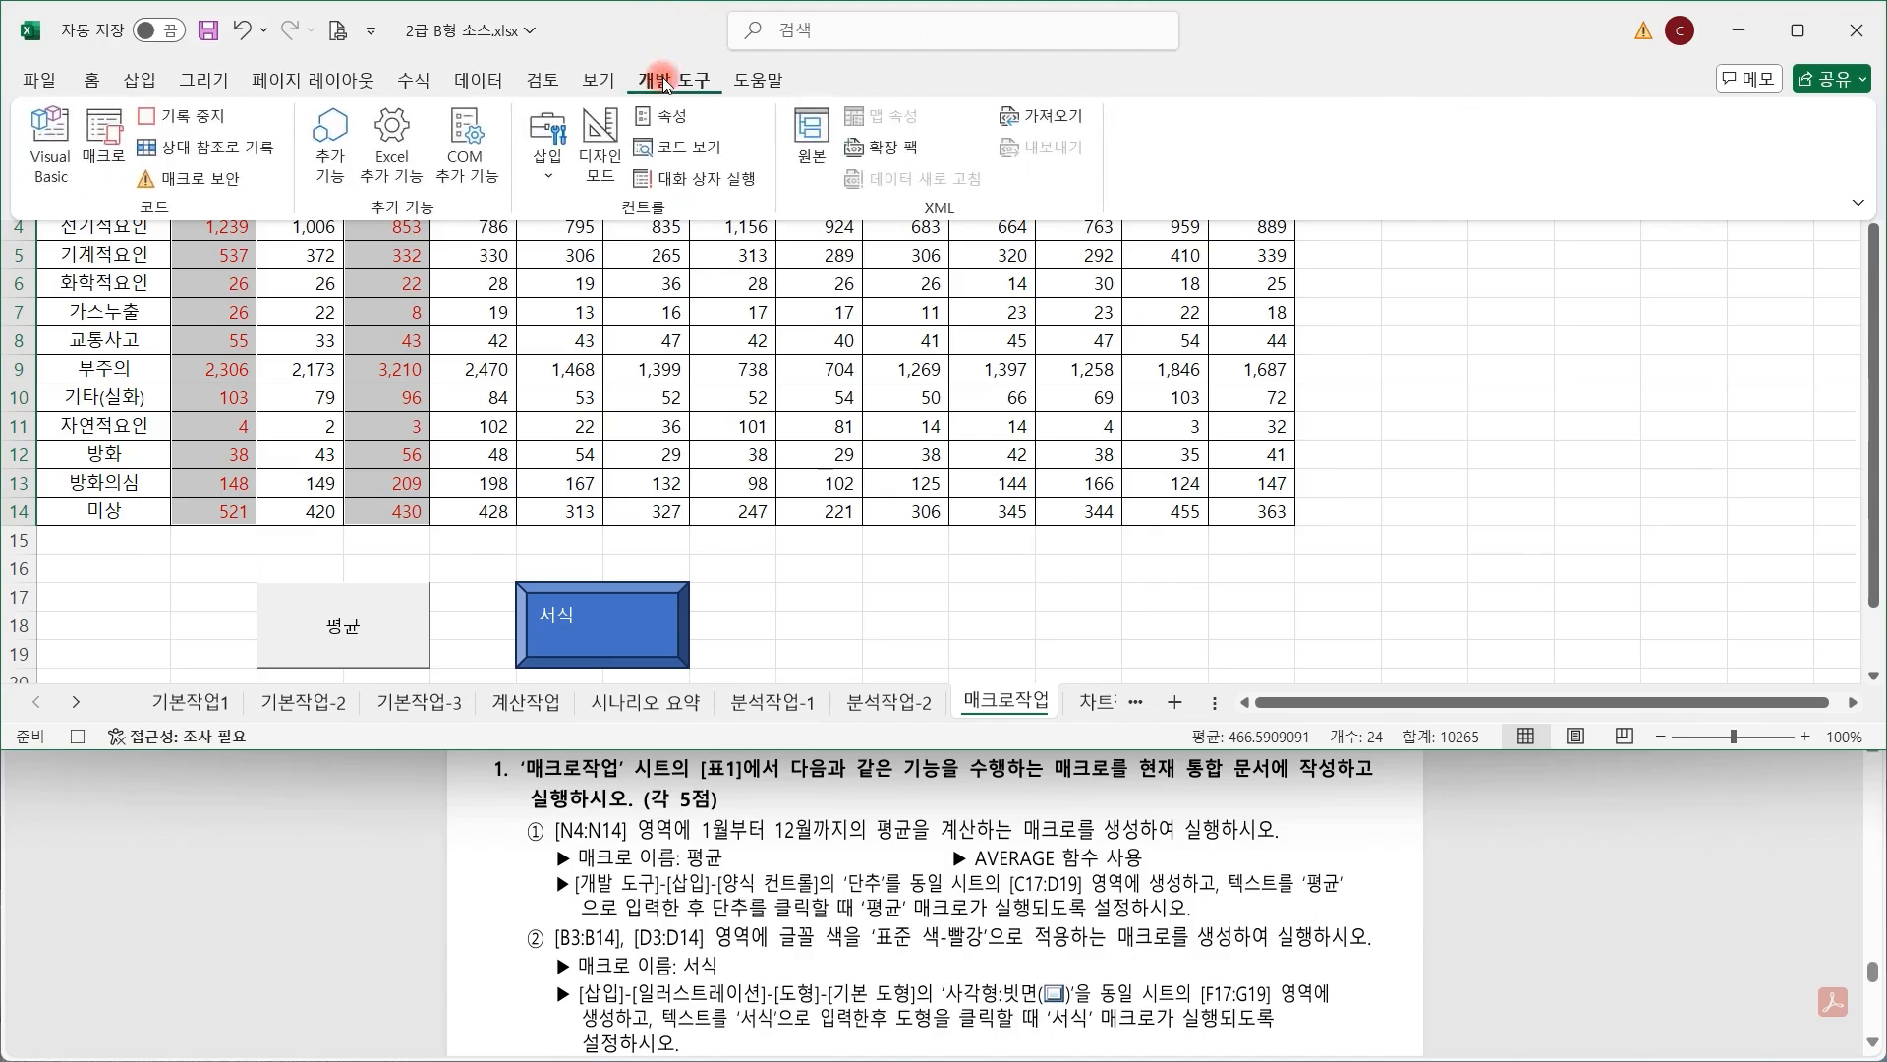
left_click(187, 125)
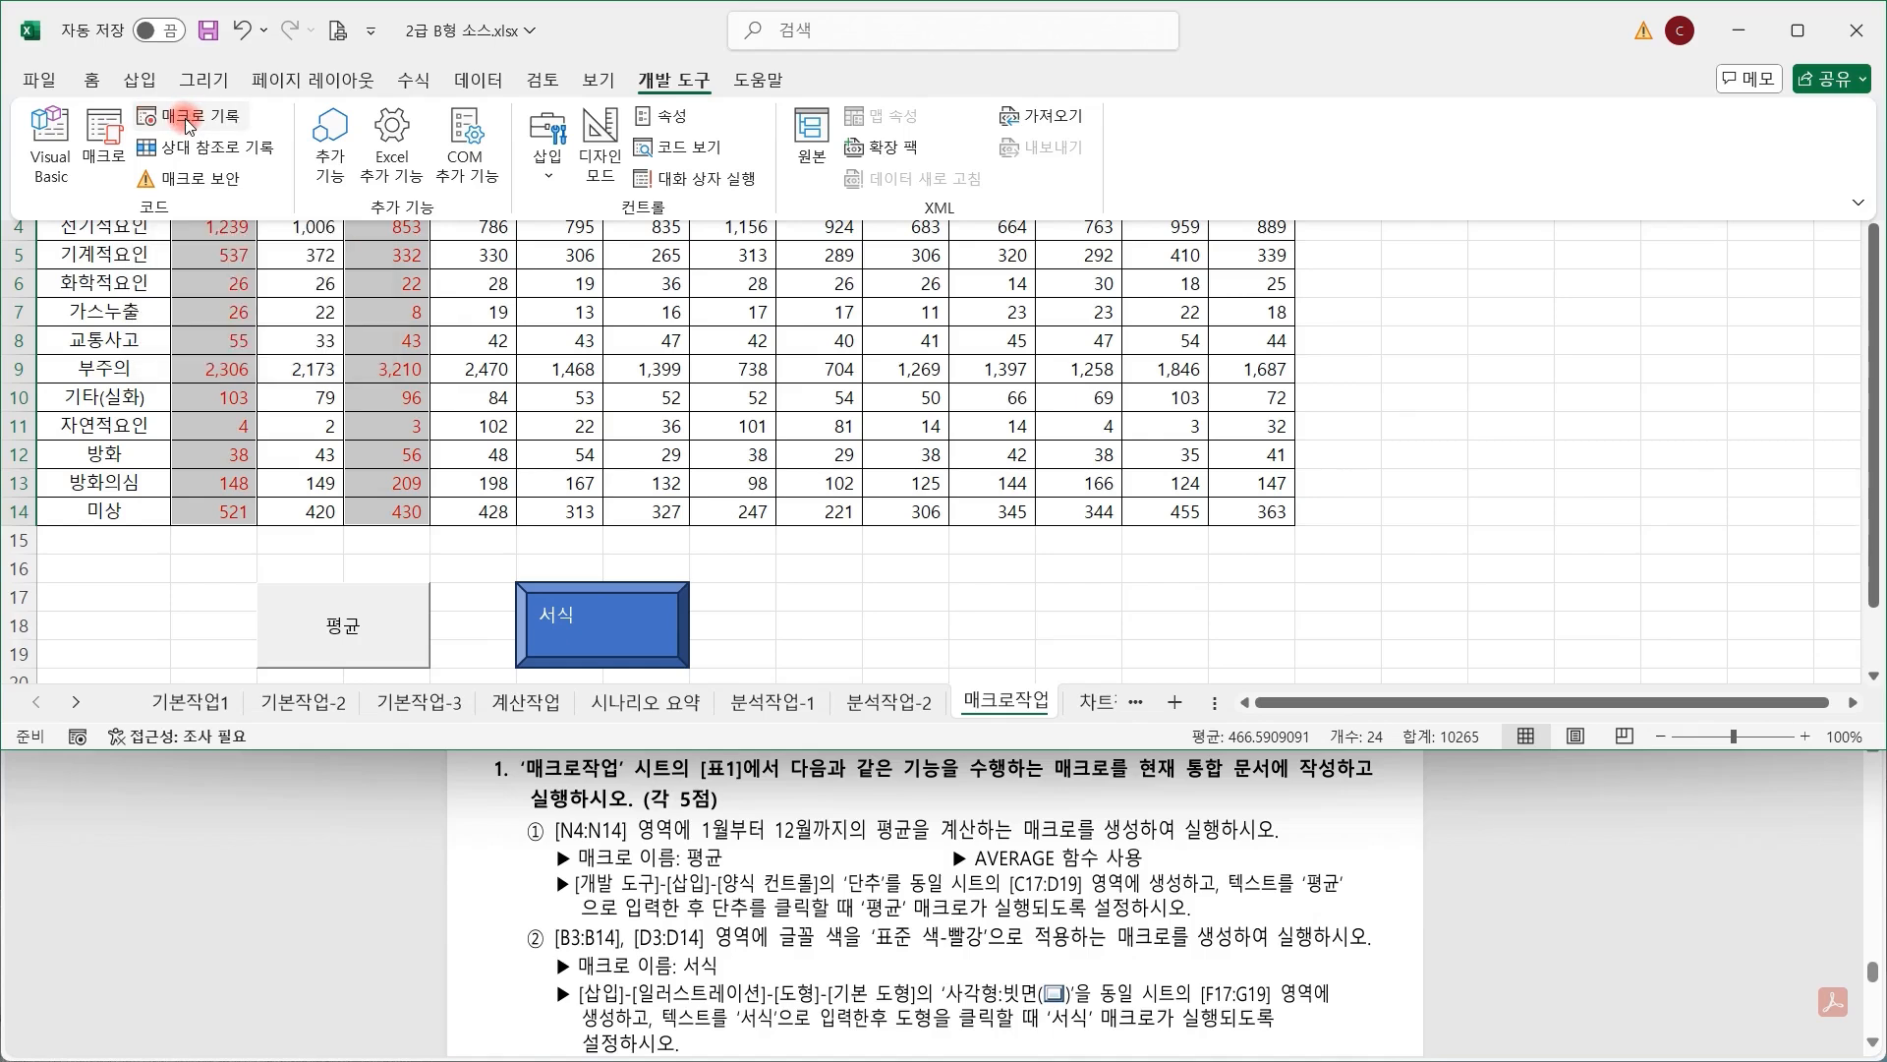
Assign the 서식 macro to the bevel shape labeled 서식.
right_click(635, 603)
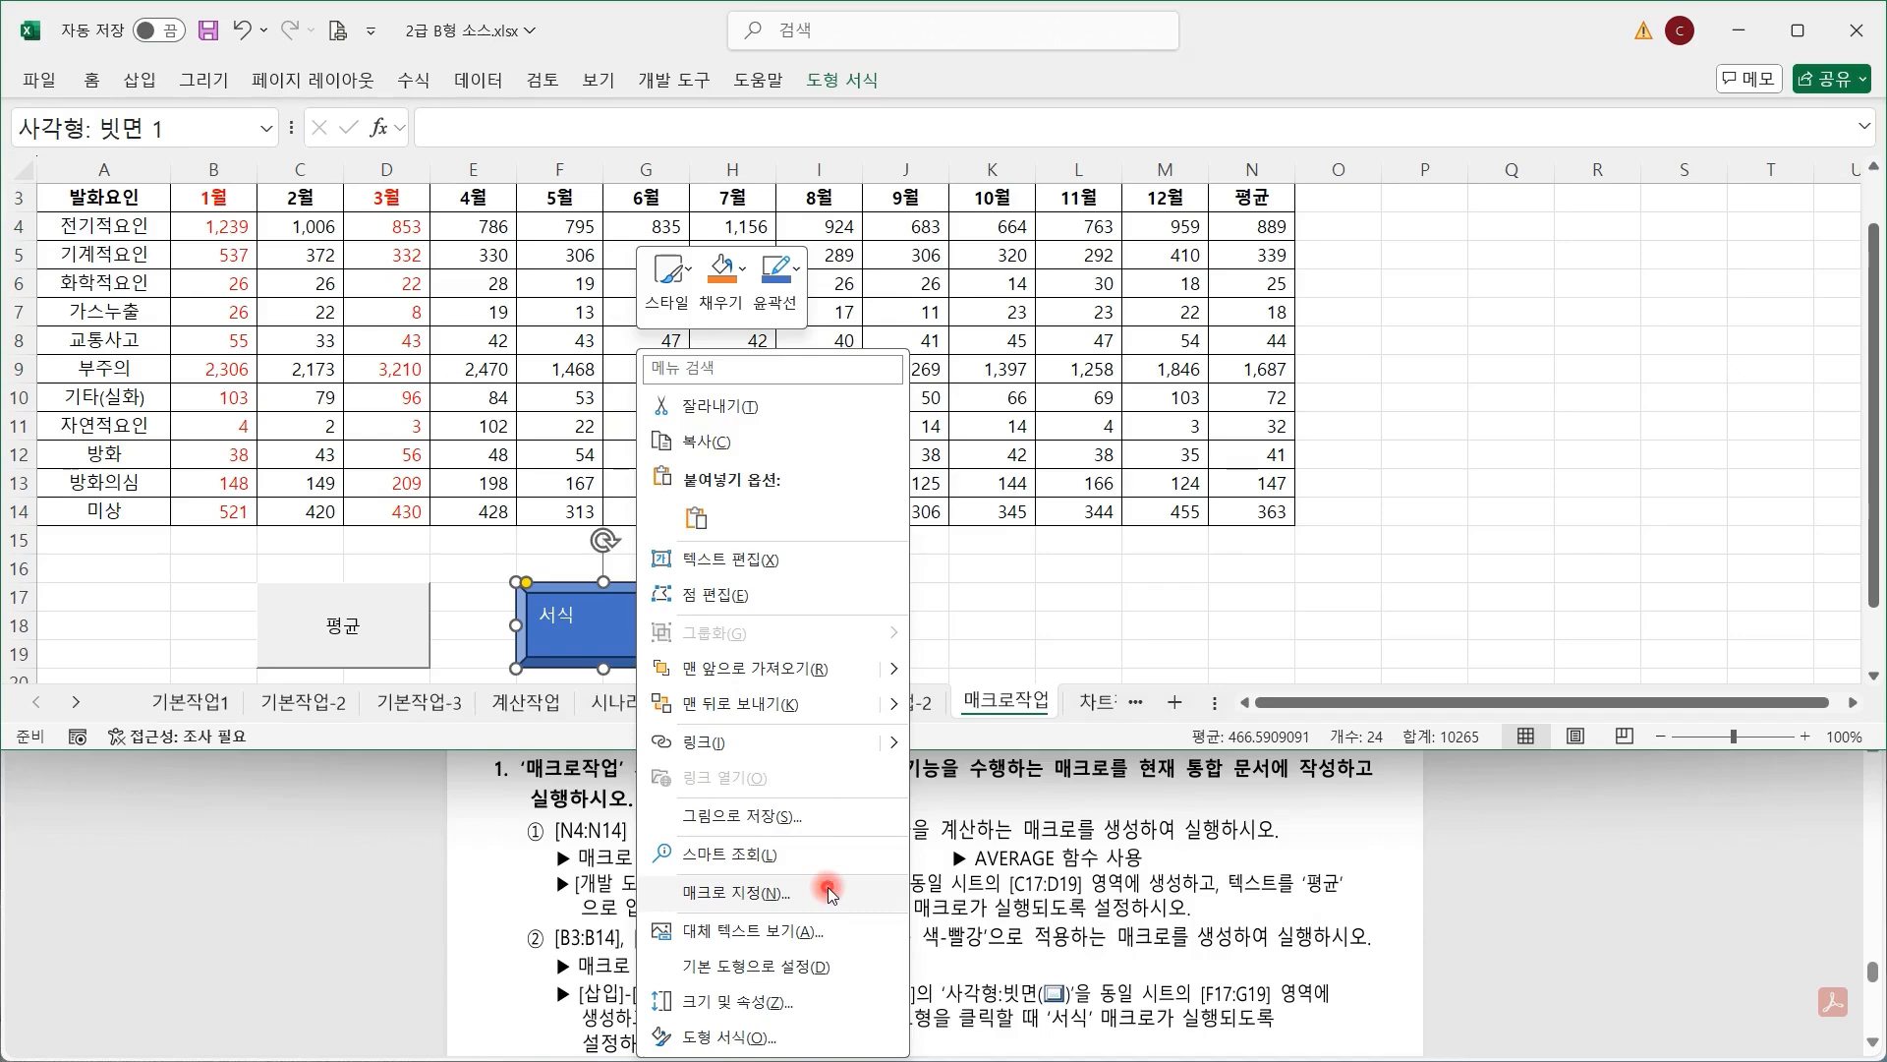
left_click(828, 890)
left_click(610, 631)
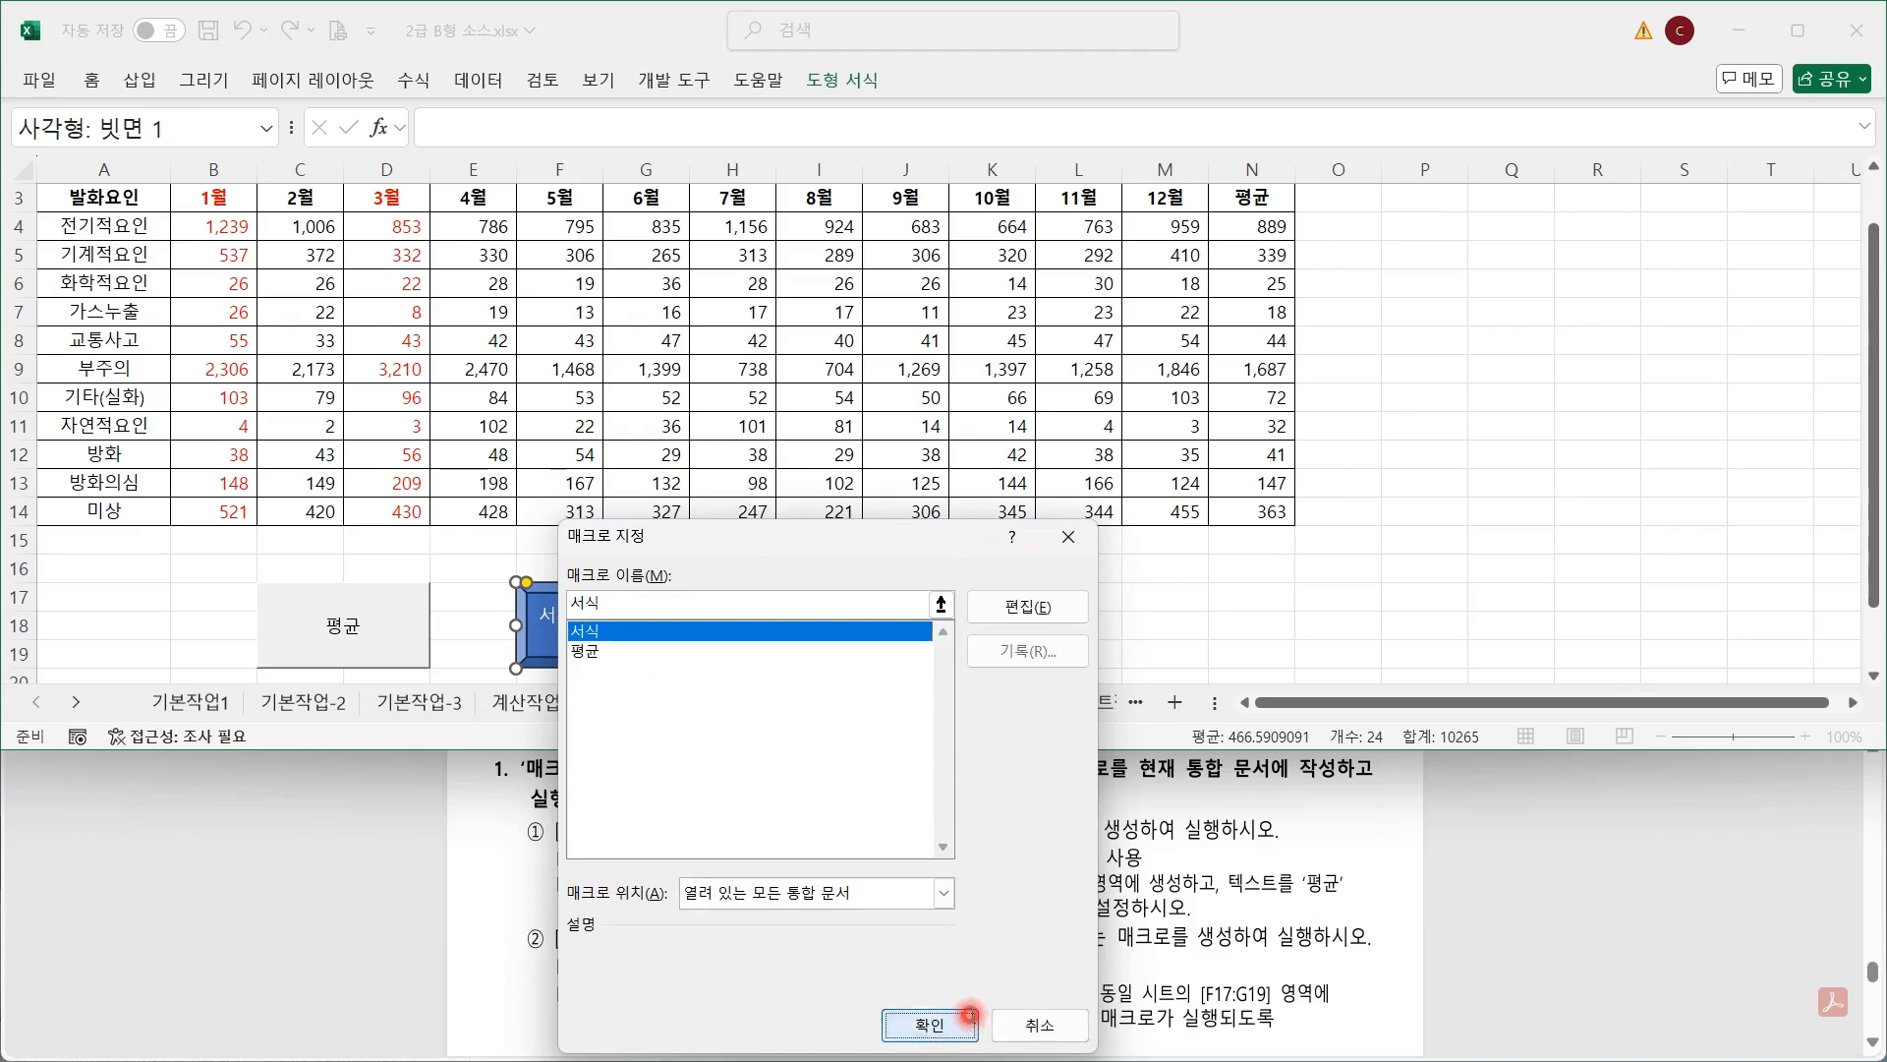
left_click(968, 1023)
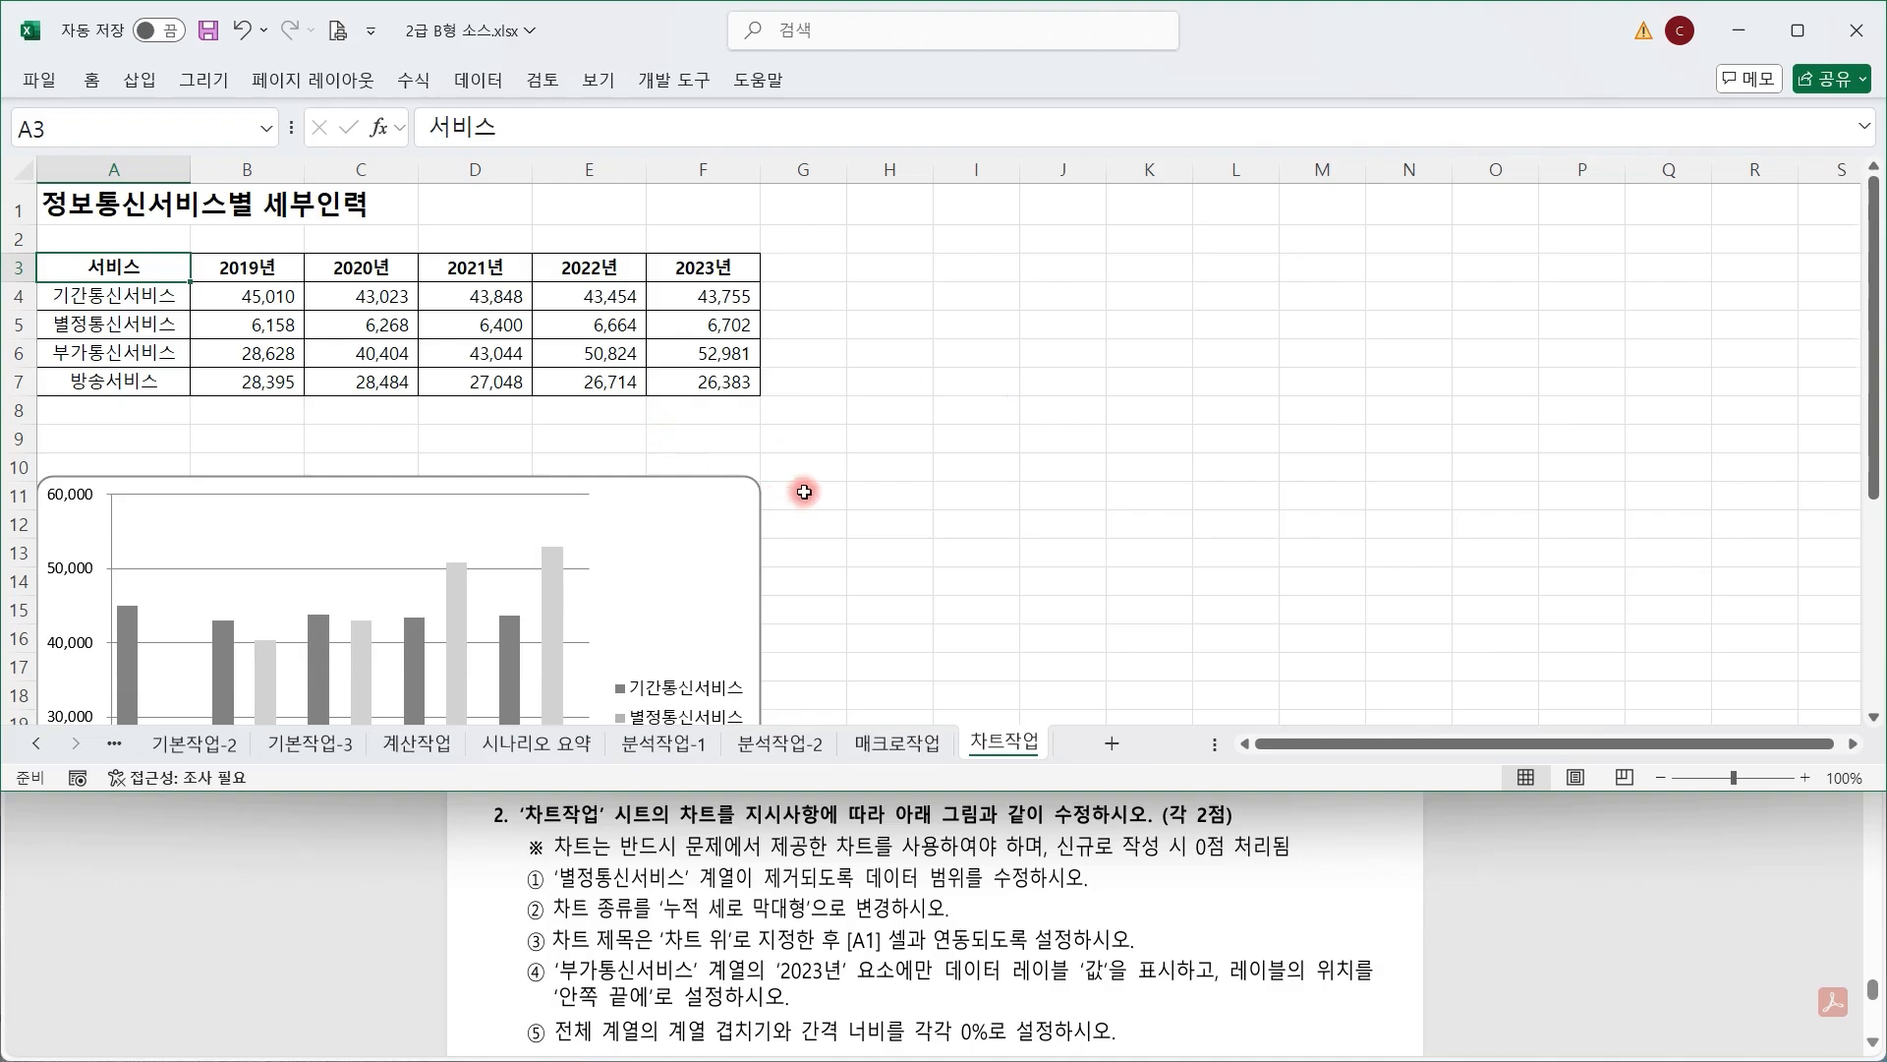
Delete the 별정통신서비스 series from the chart on the 차트작업 sheet.
scroll(802, 486, "down", 4)
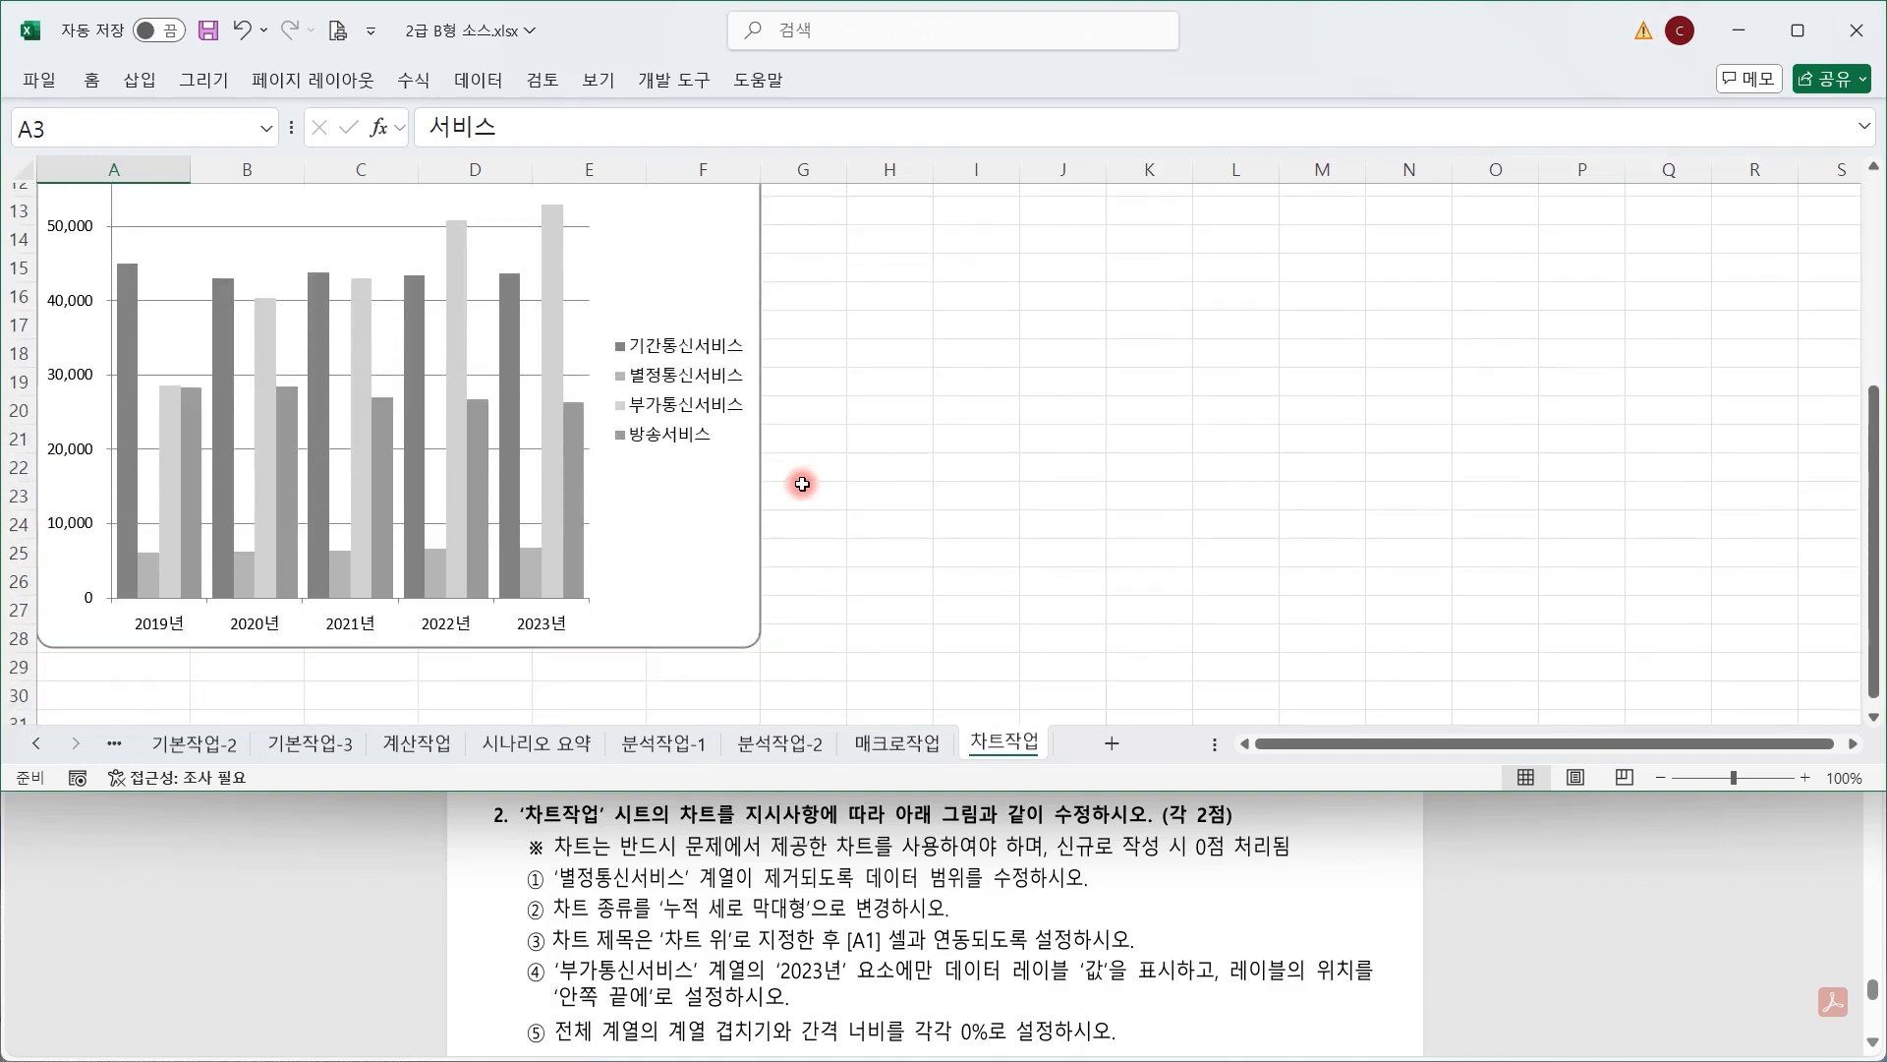
left_click(146, 580)
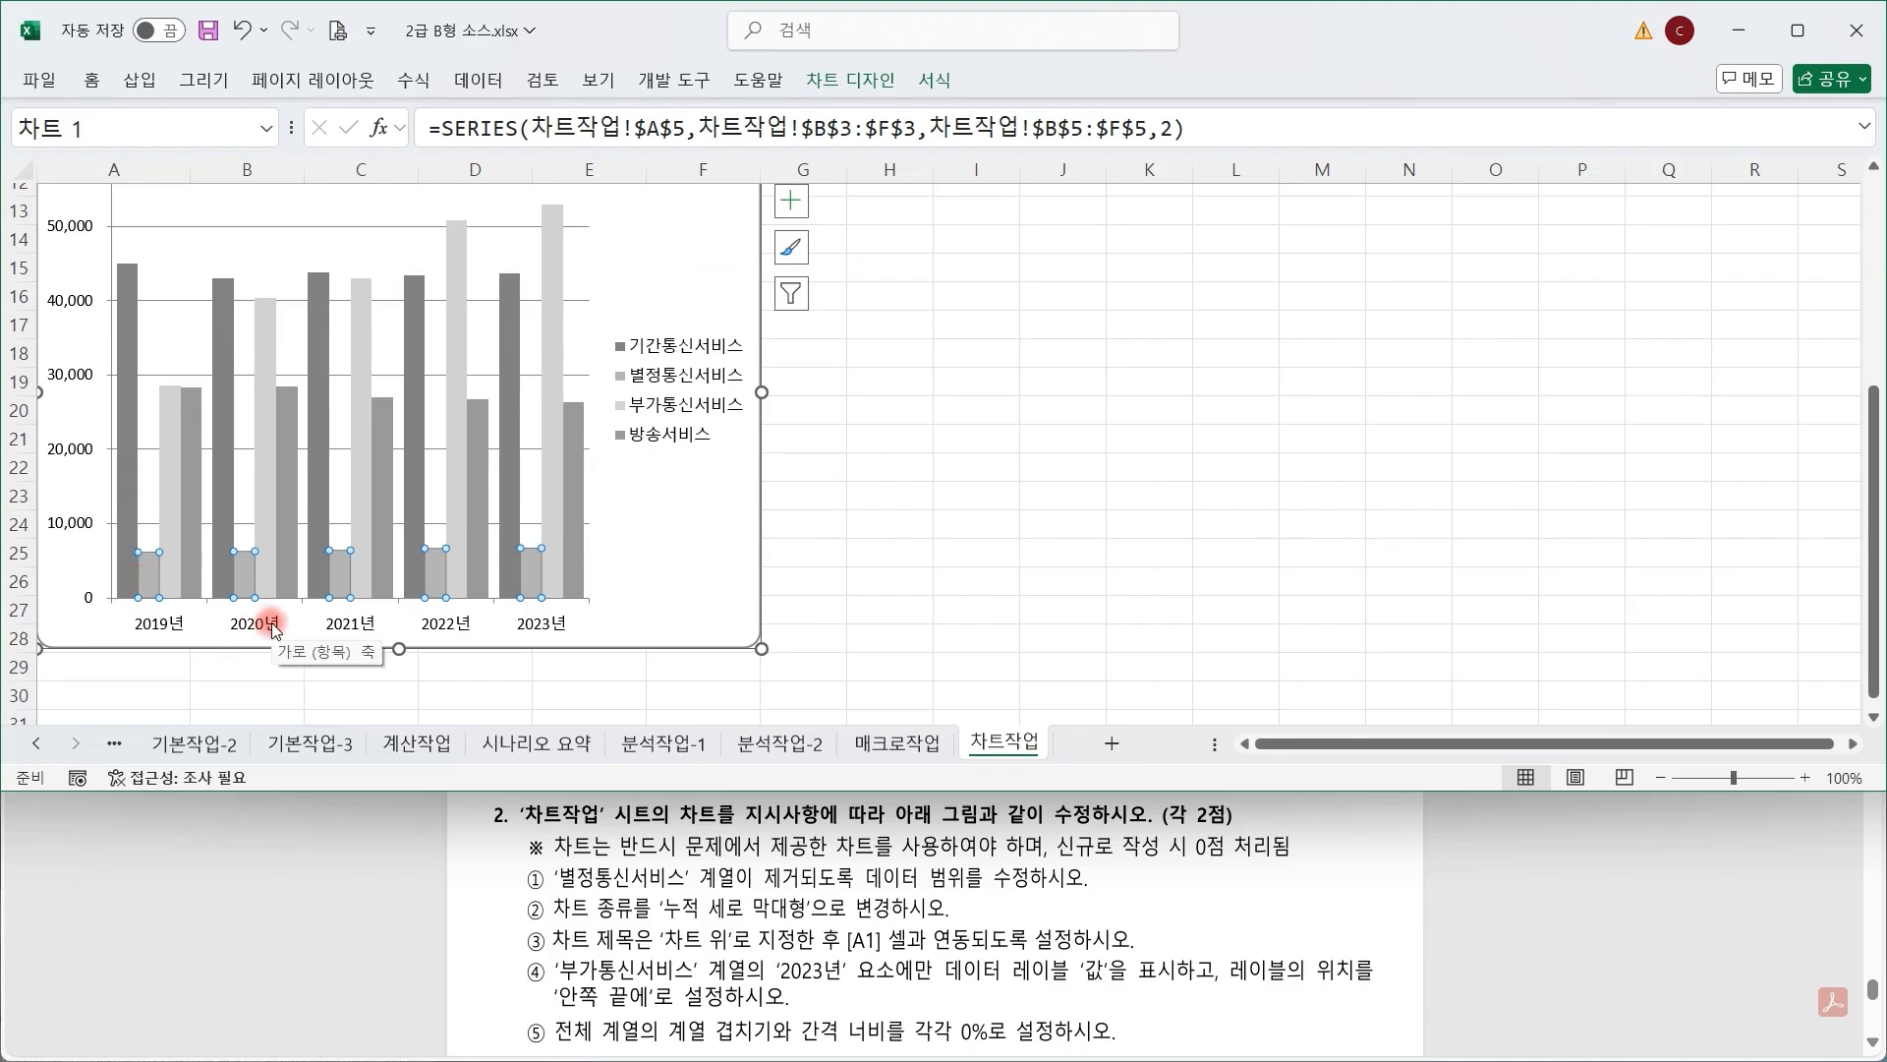
key("Delete")
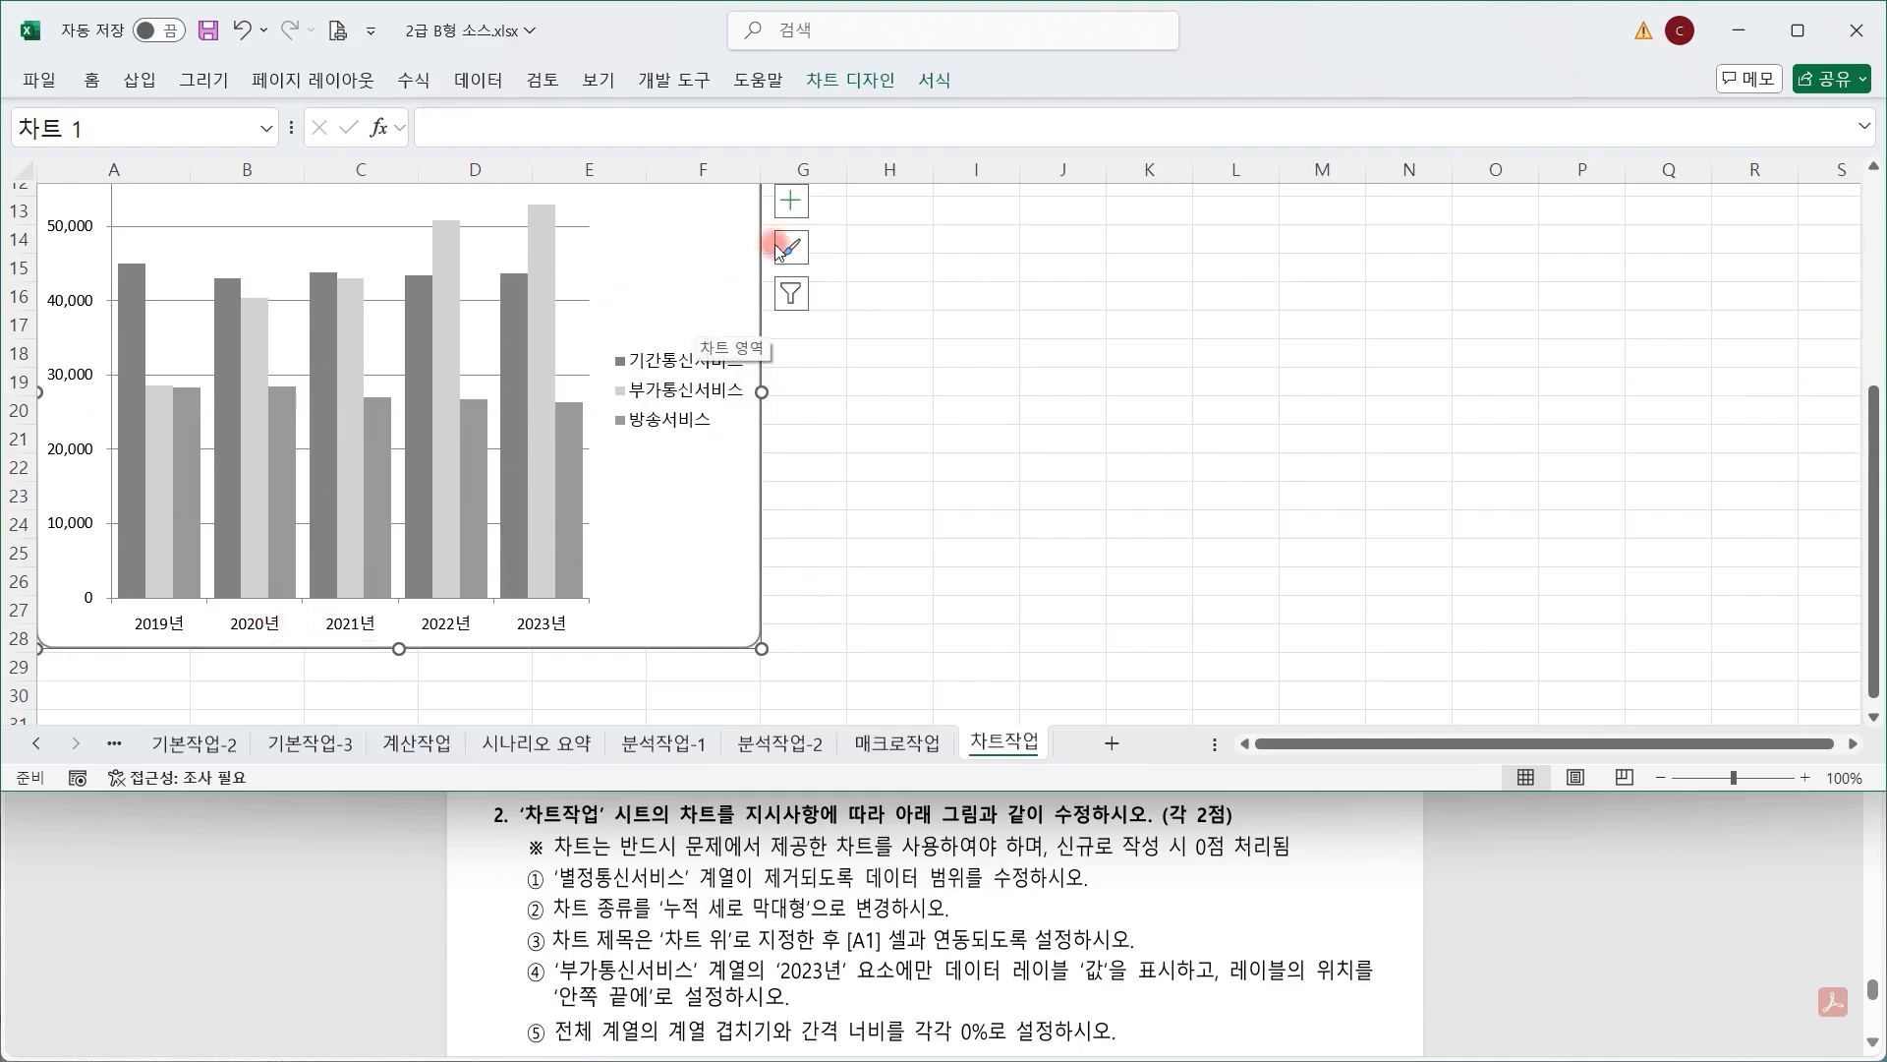
Change the chart type to stacked column (누적 세로 막대형).
left_click(863, 89)
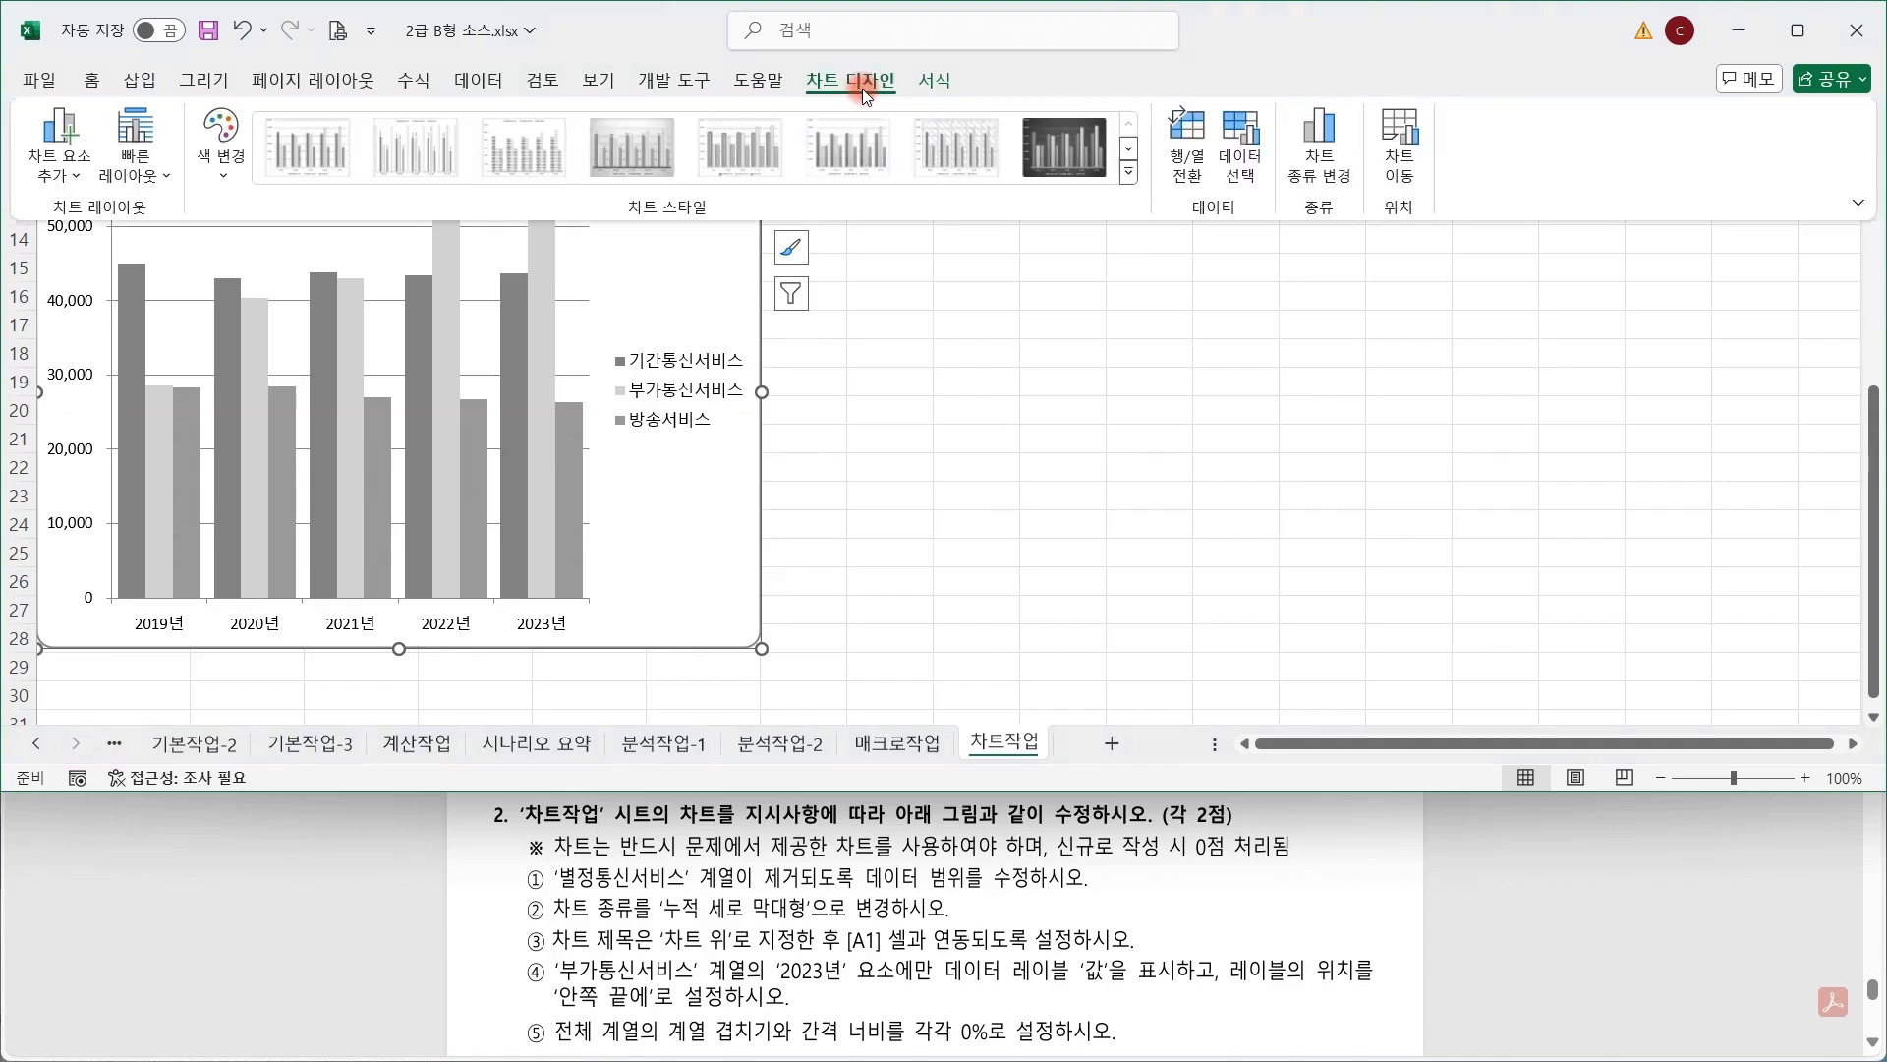
left_click(1343, 183)
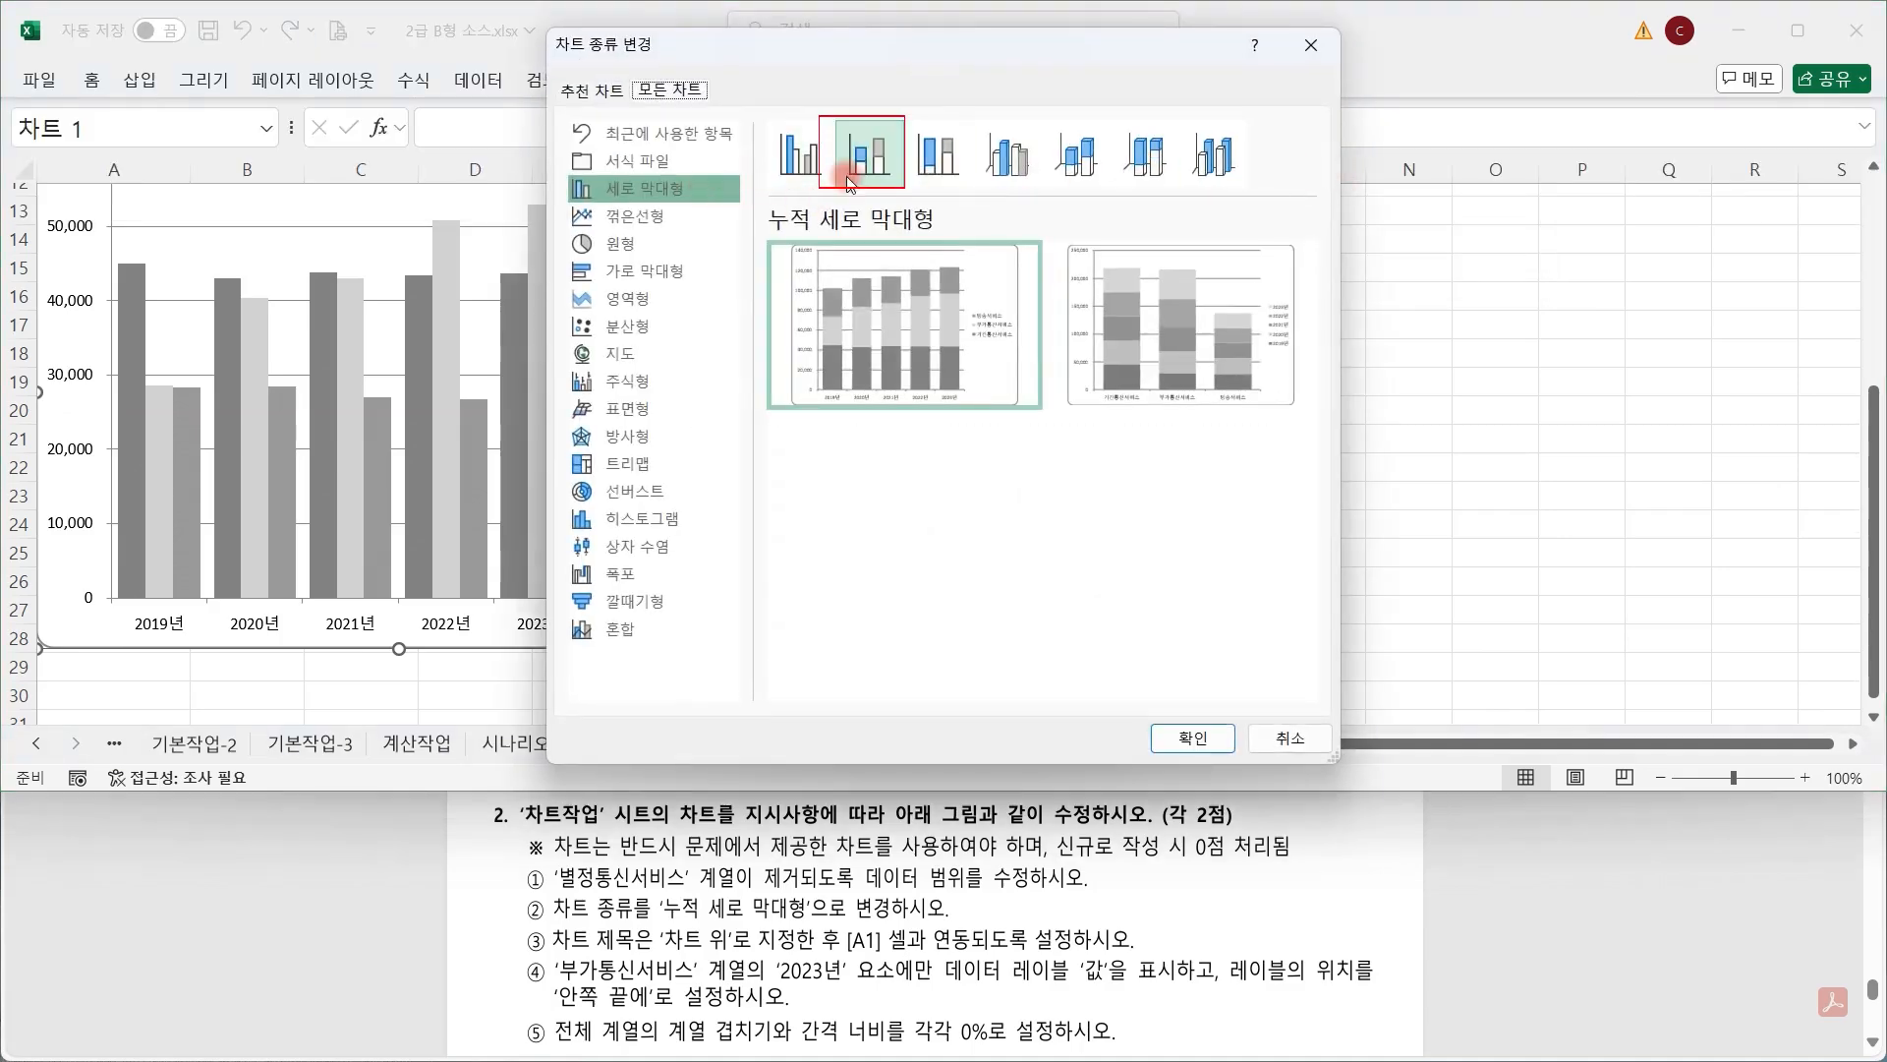
left_click(859, 168)
left_click(1203, 749)
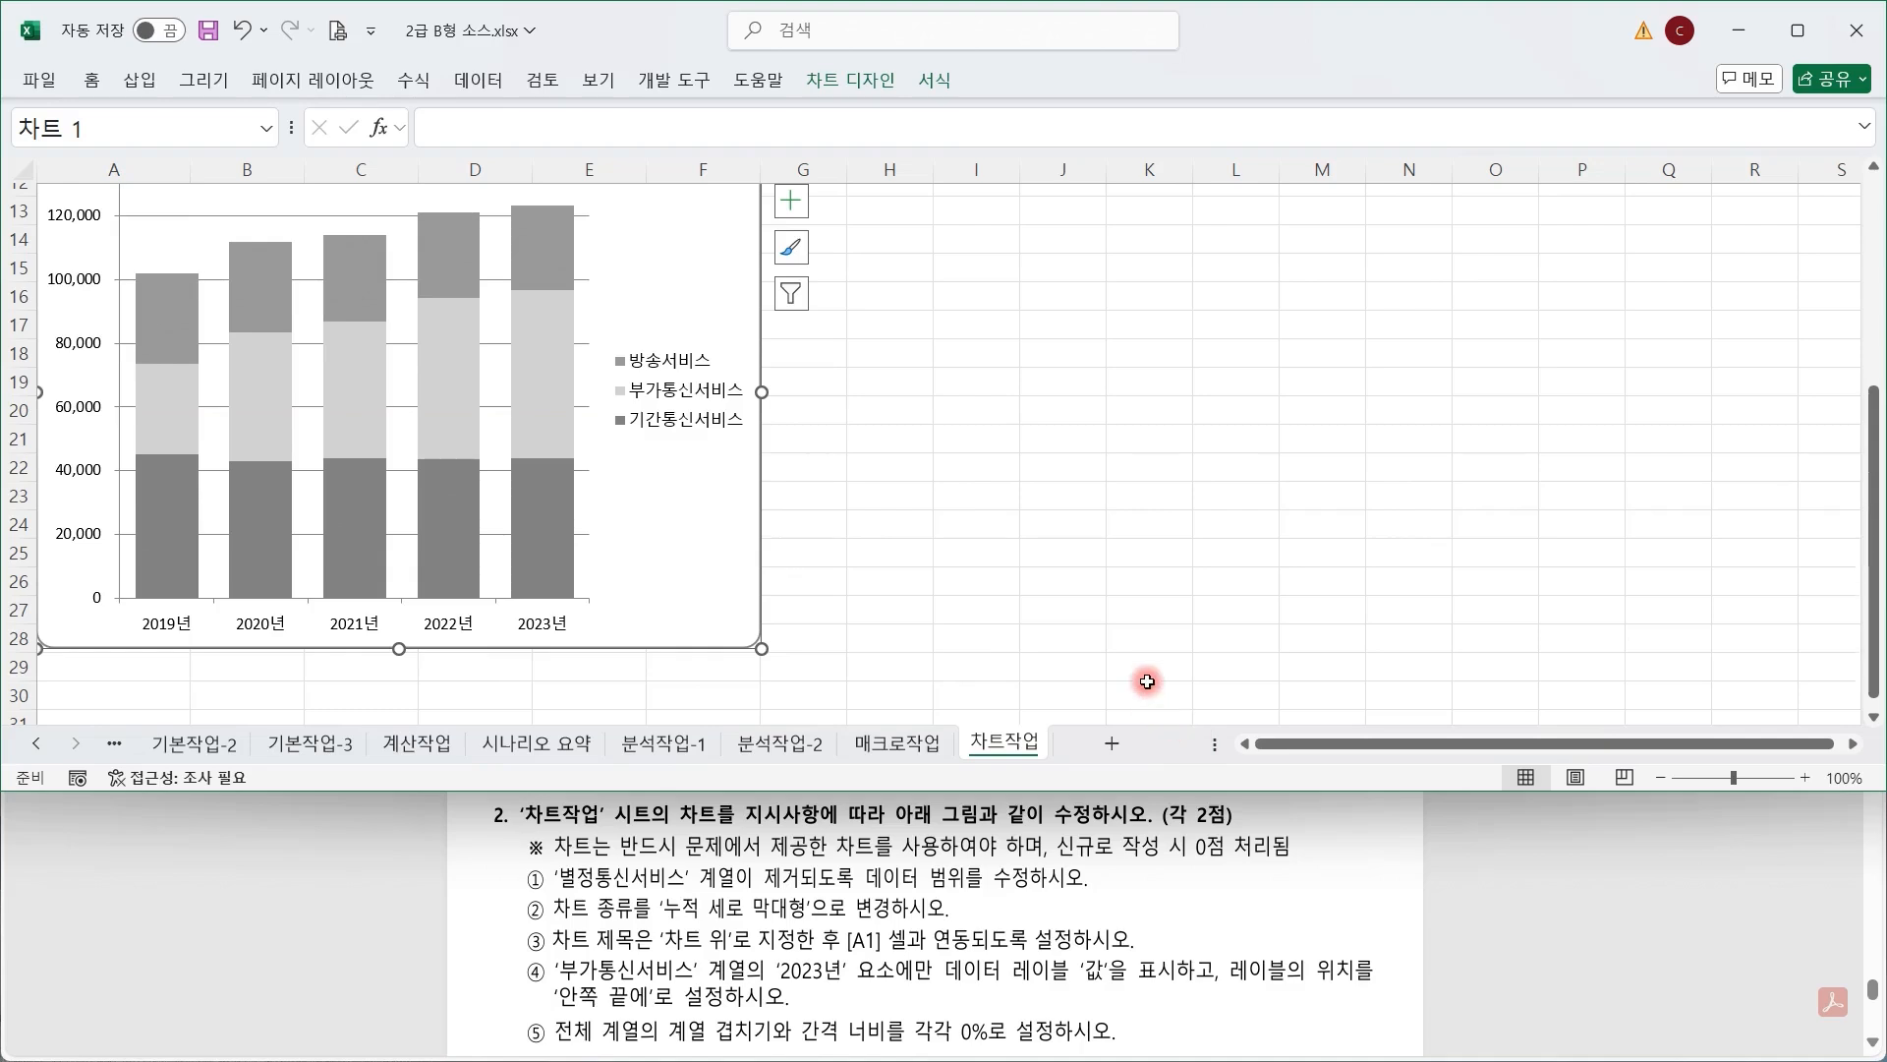
Add a chart title in the 차트 위 (above chart) position.
scroll(1036, 614, "up", 2)
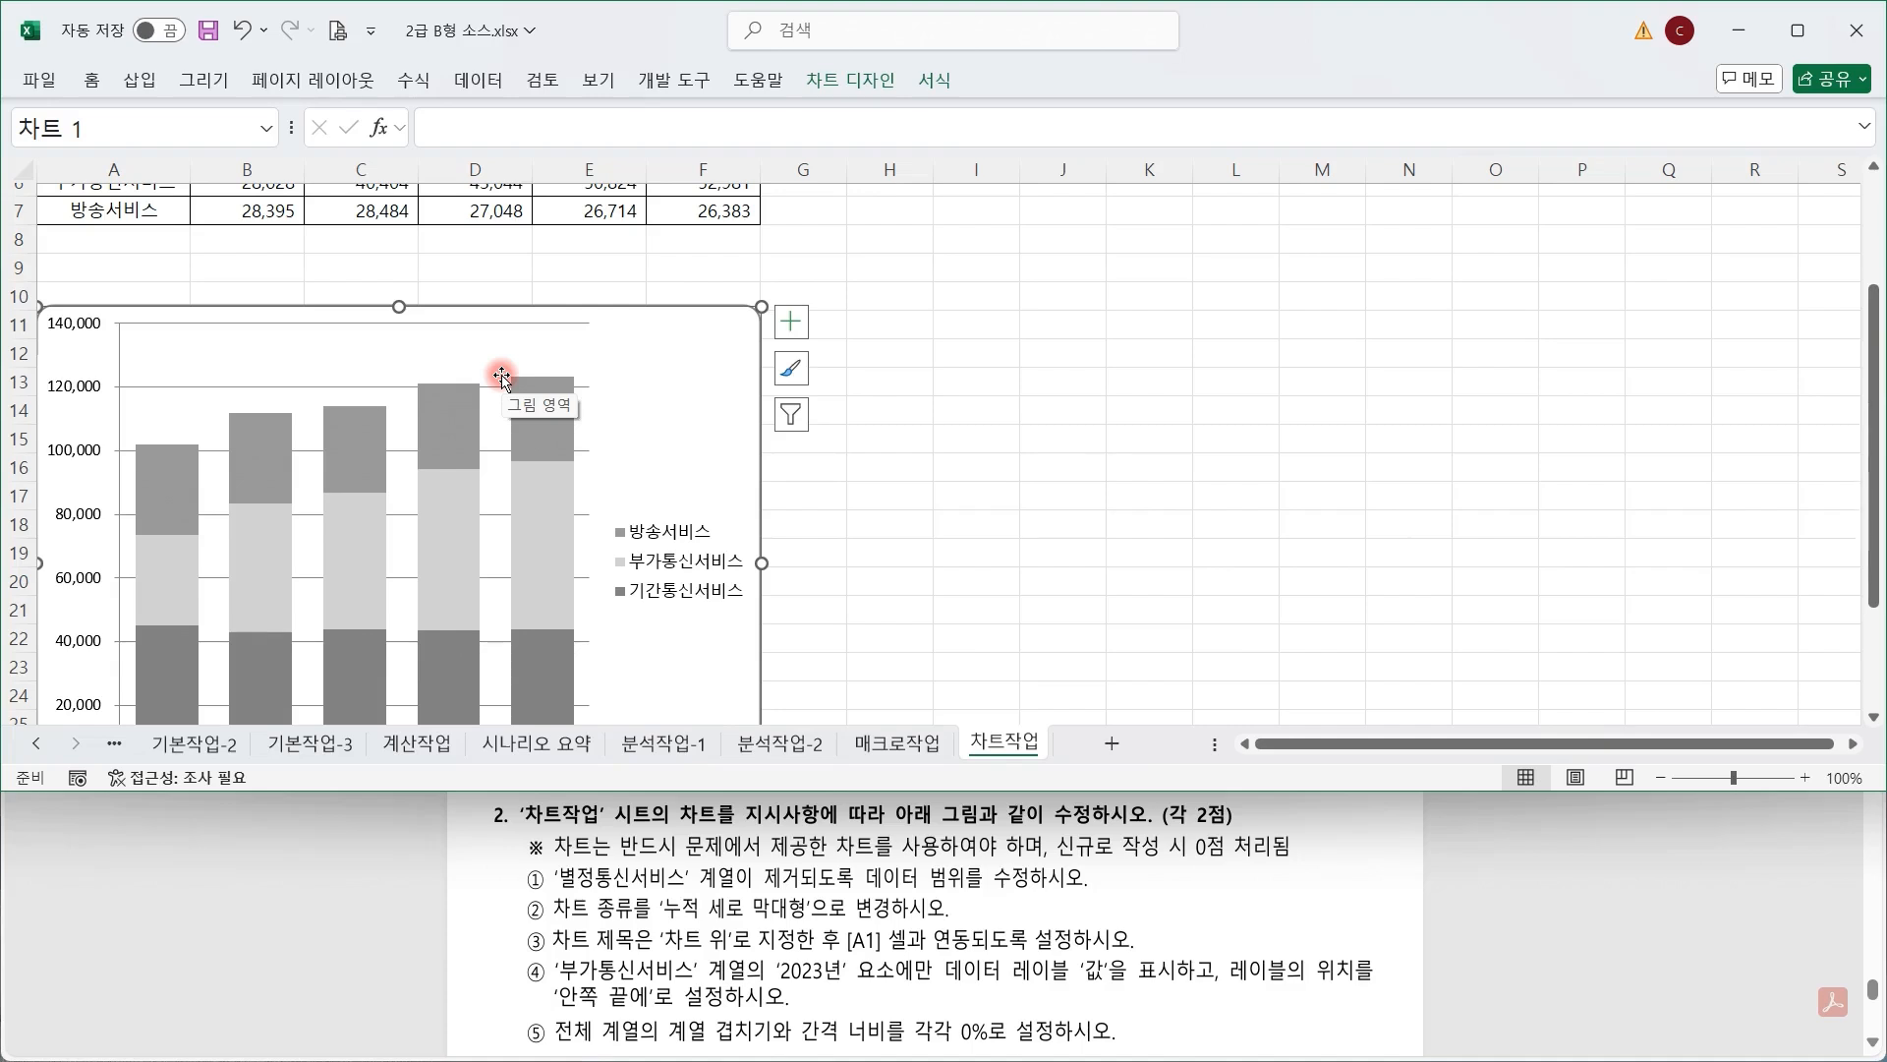
left_click(850, 80)
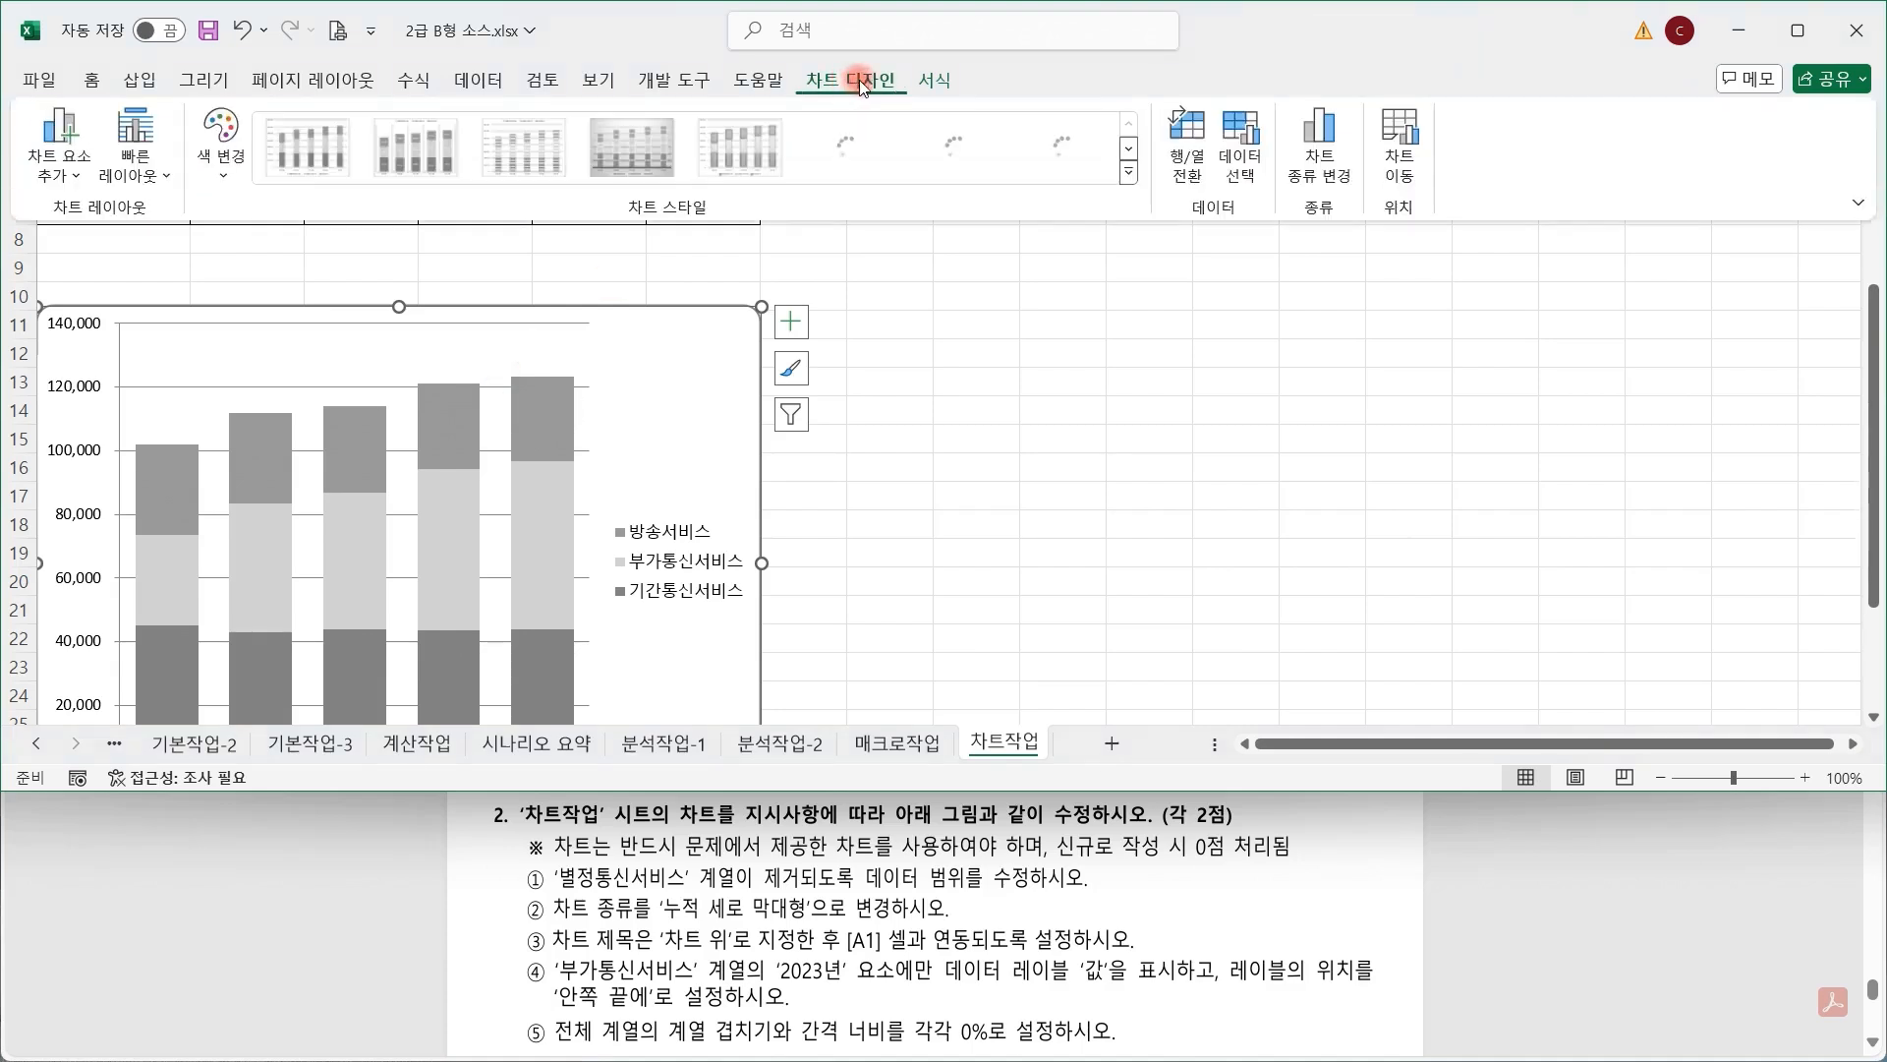
left_click(78, 182)
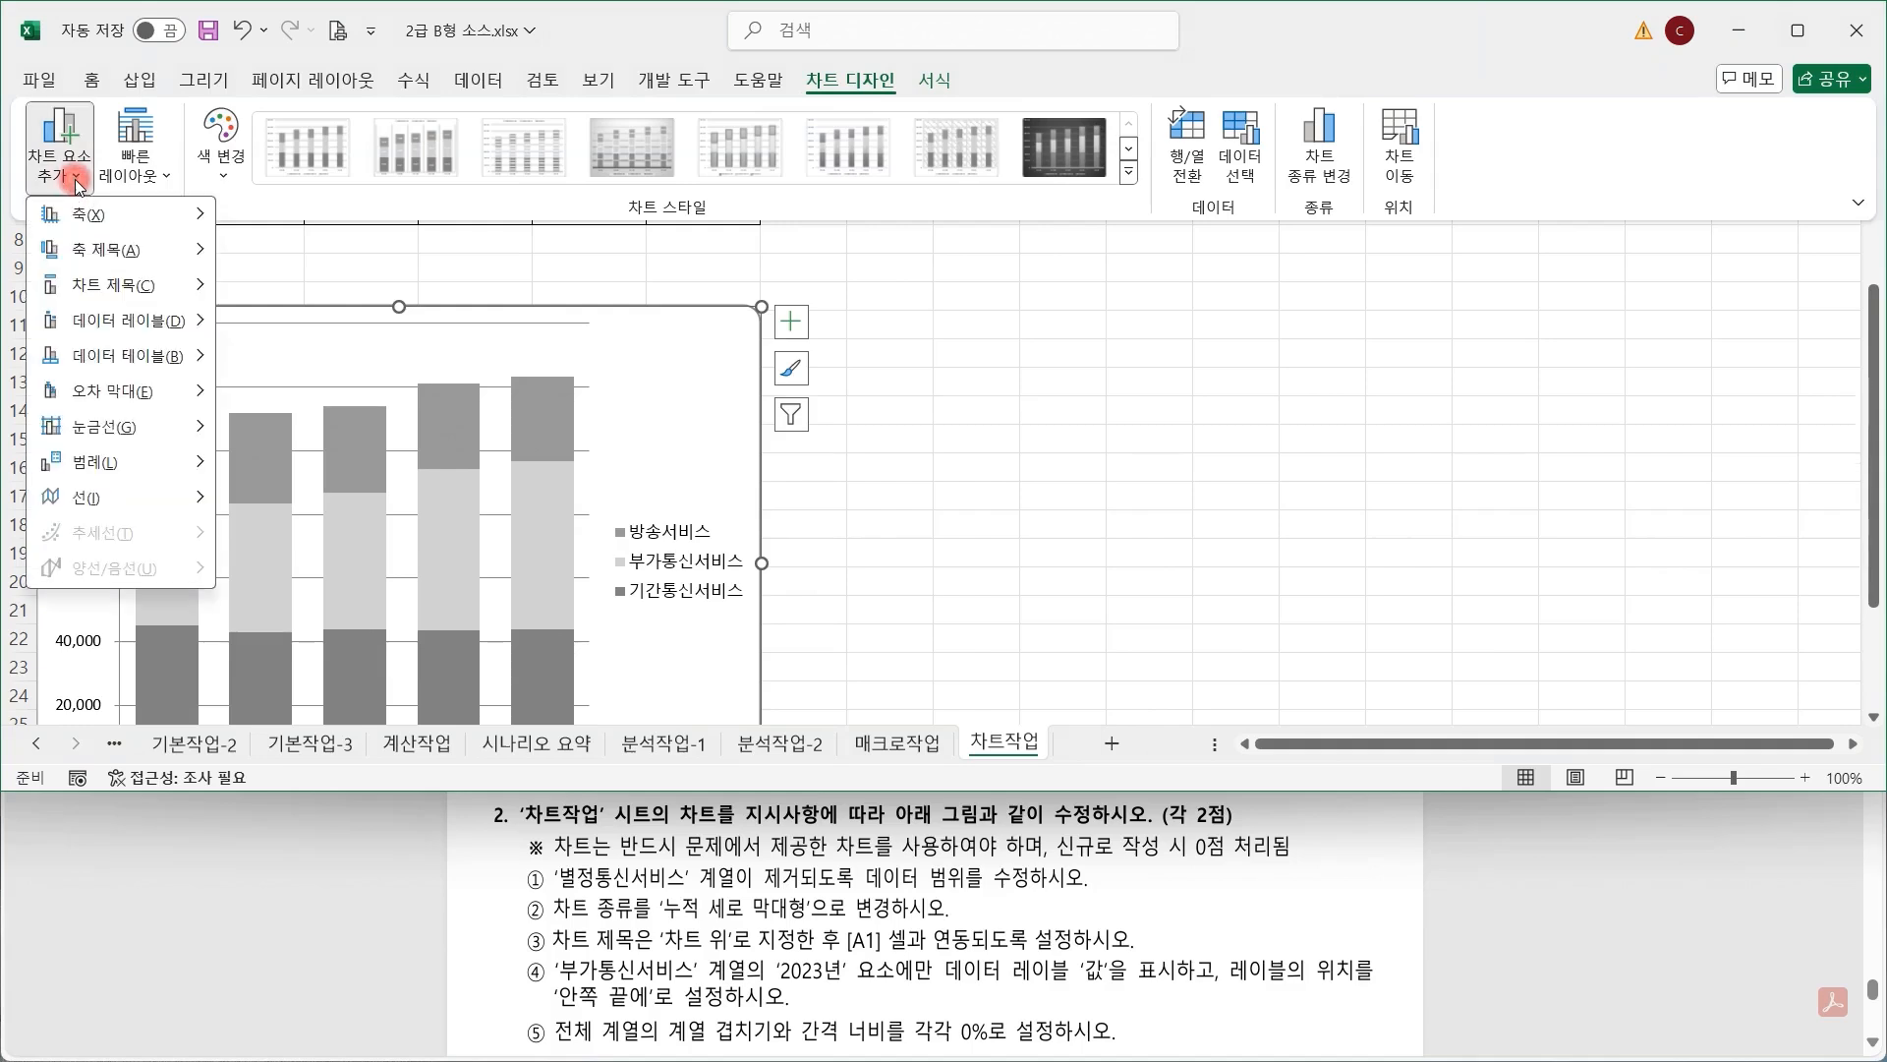
mouse_move(174, 295)
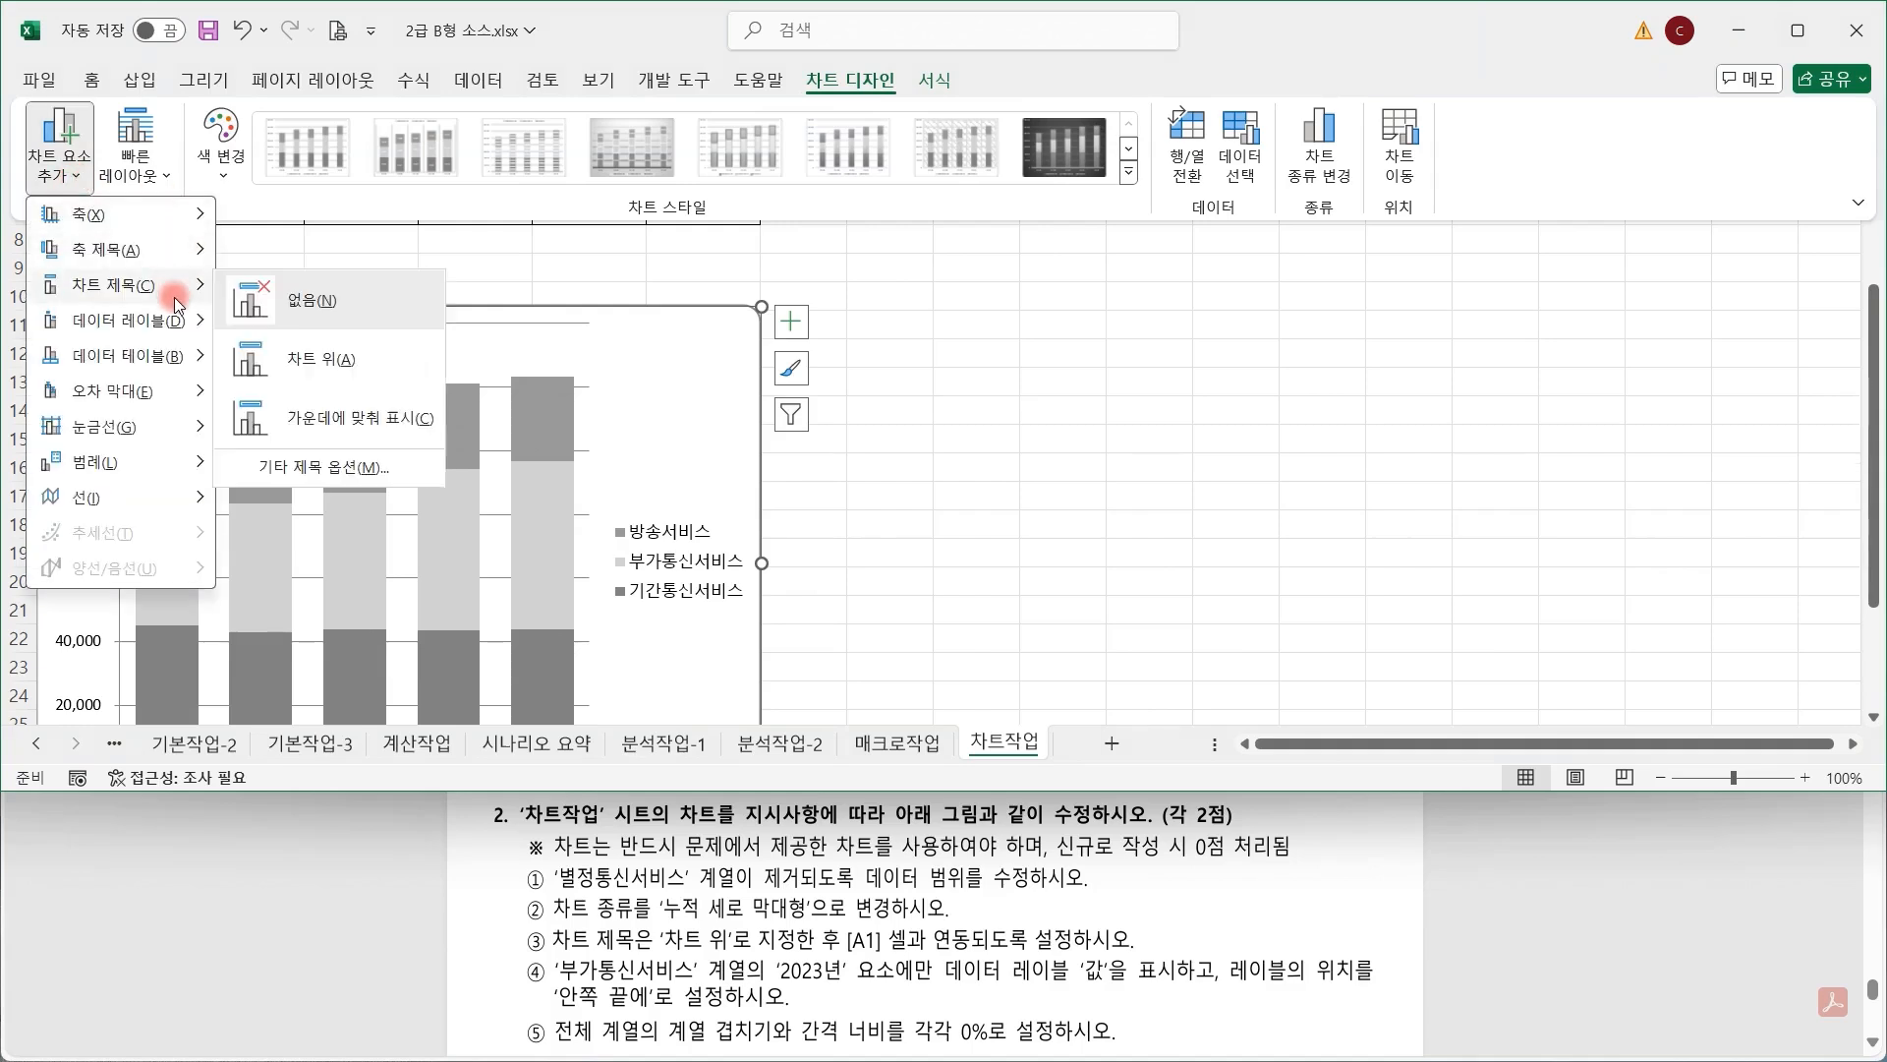
left_click(379, 370)
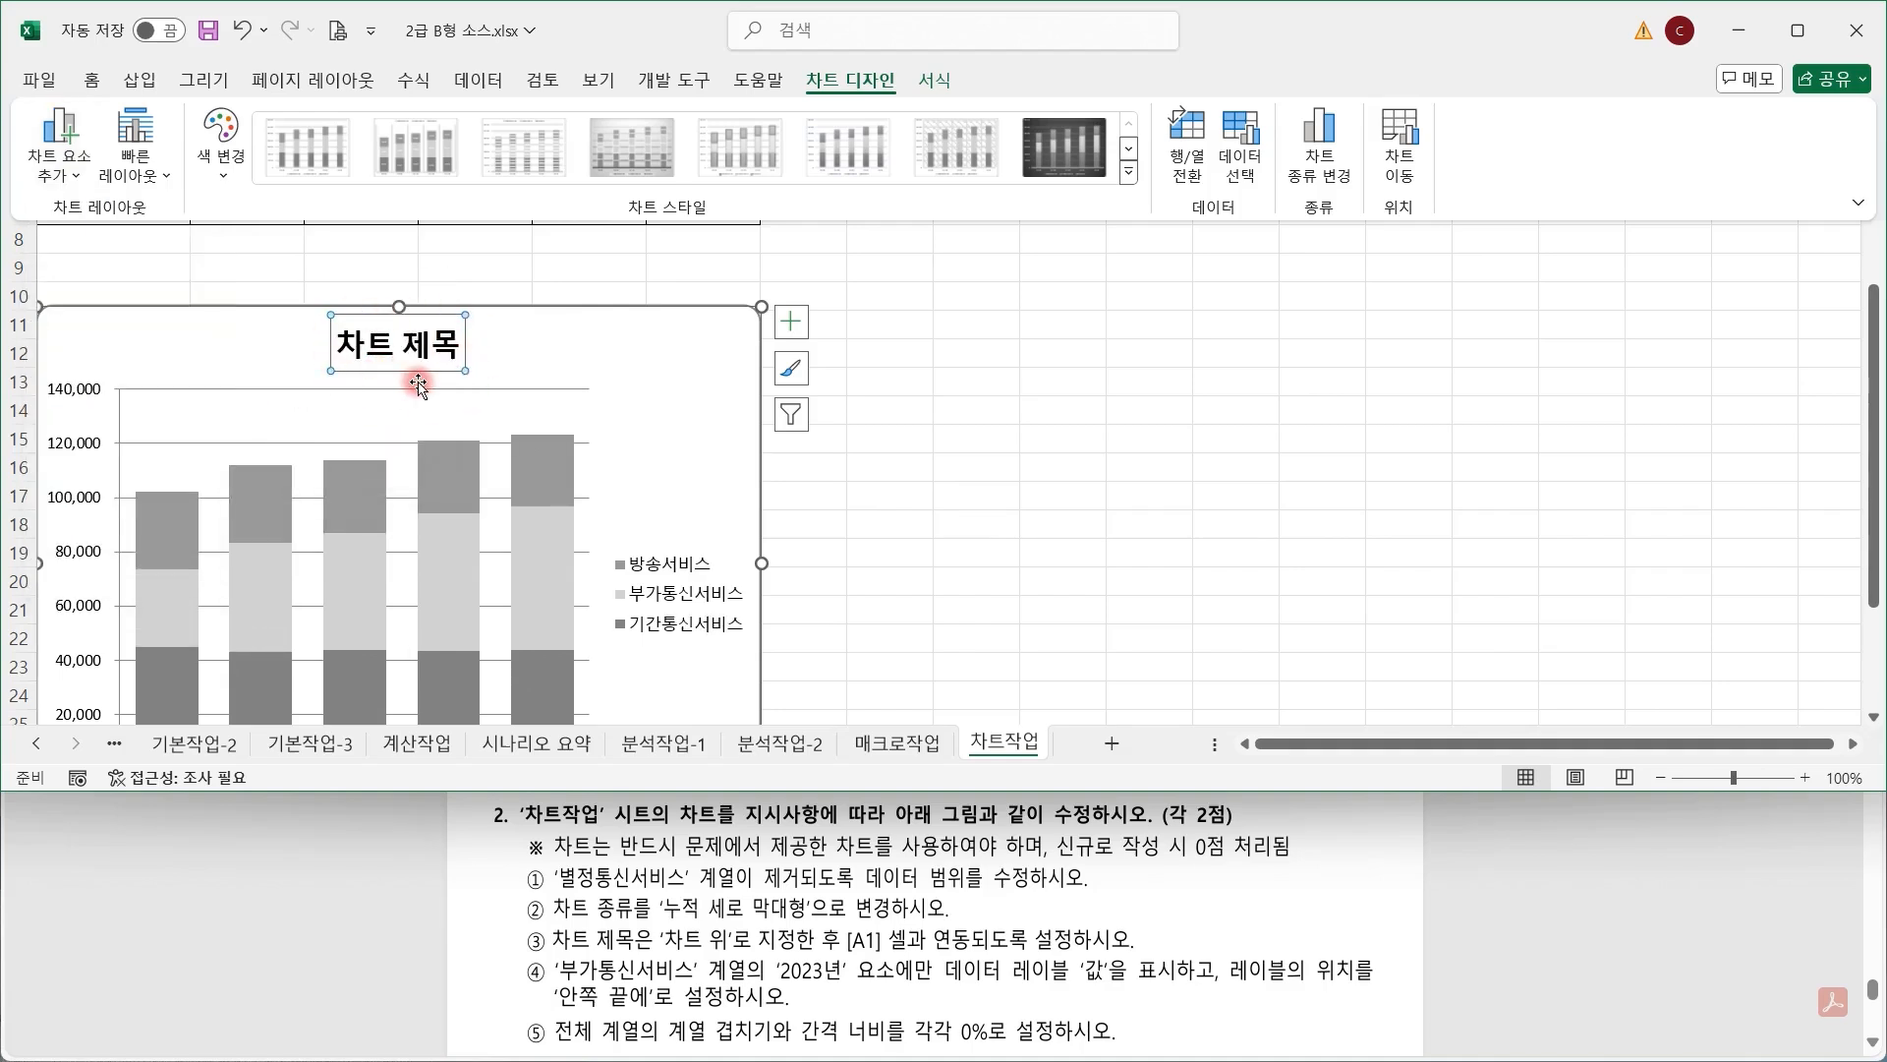
Link the chart title to cell A1 with the formula =차트작업!$A$1.
left_click(1272, 16)
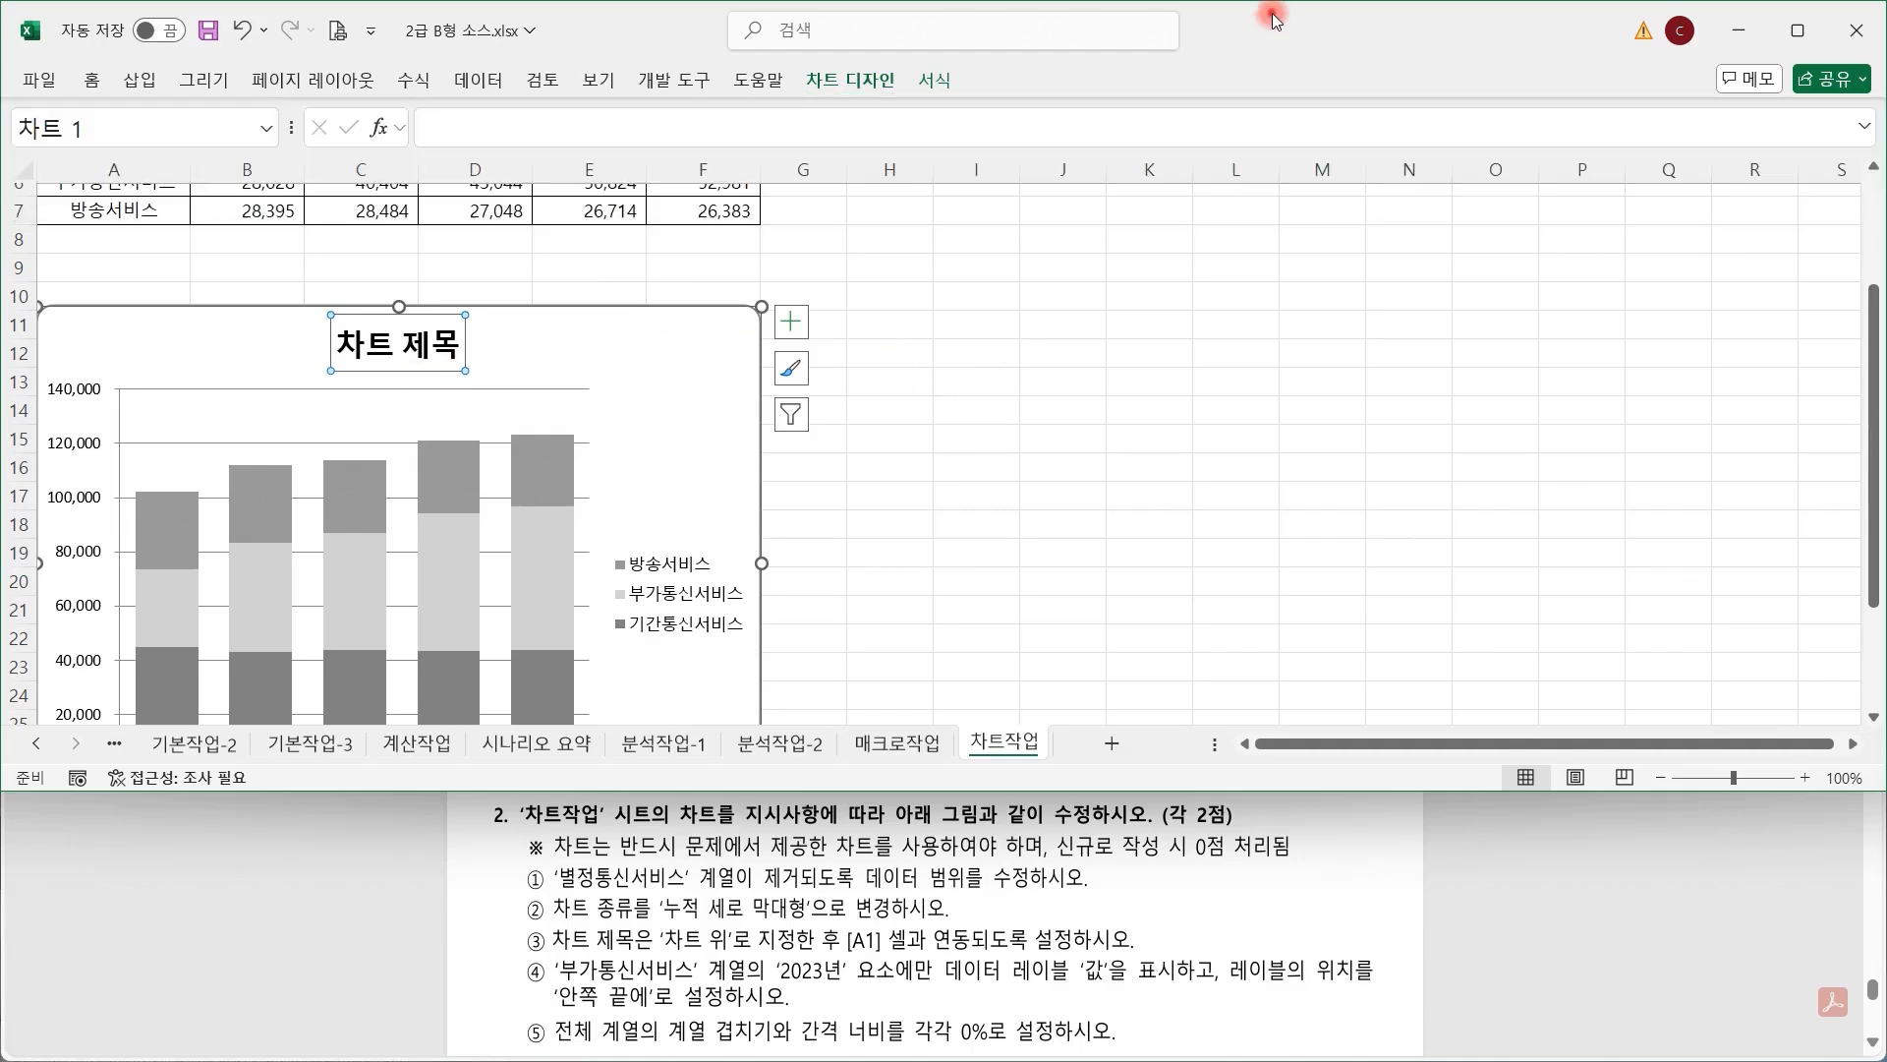
left_click(556, 128)
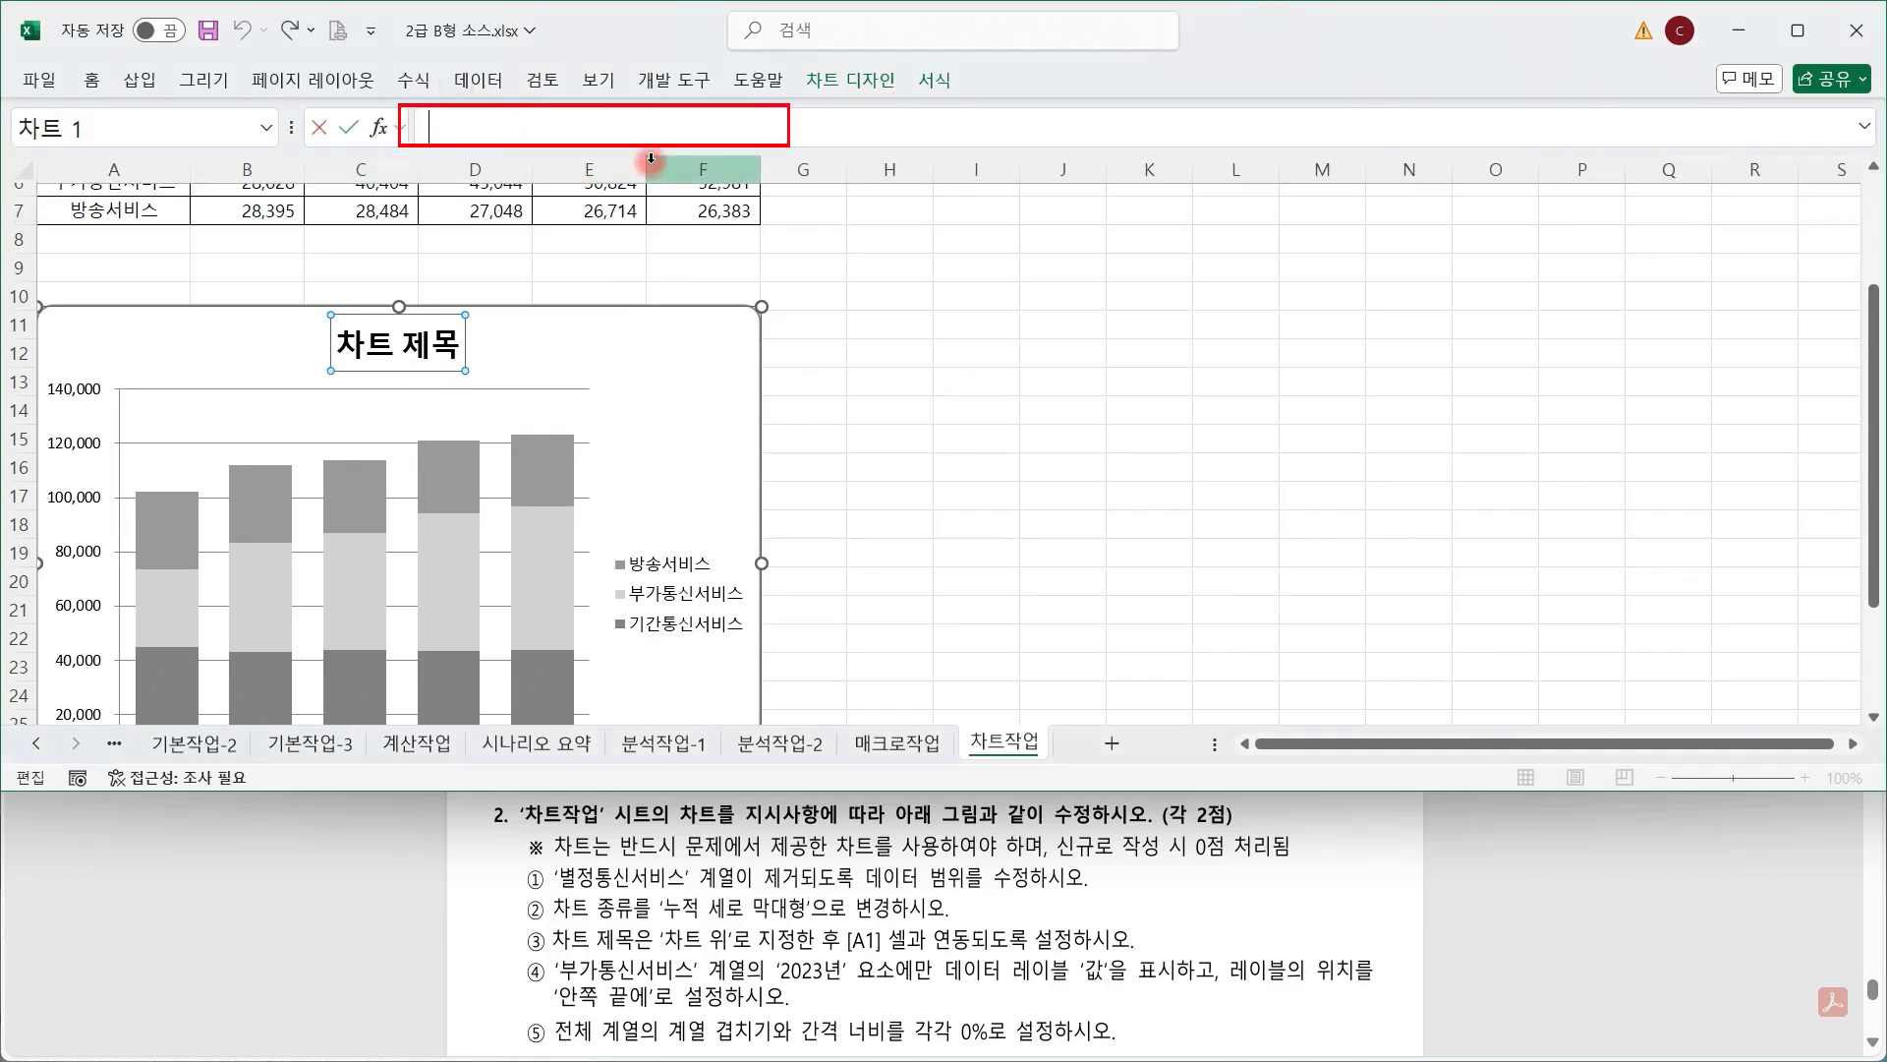
scroll(657, 197, "up", 2)
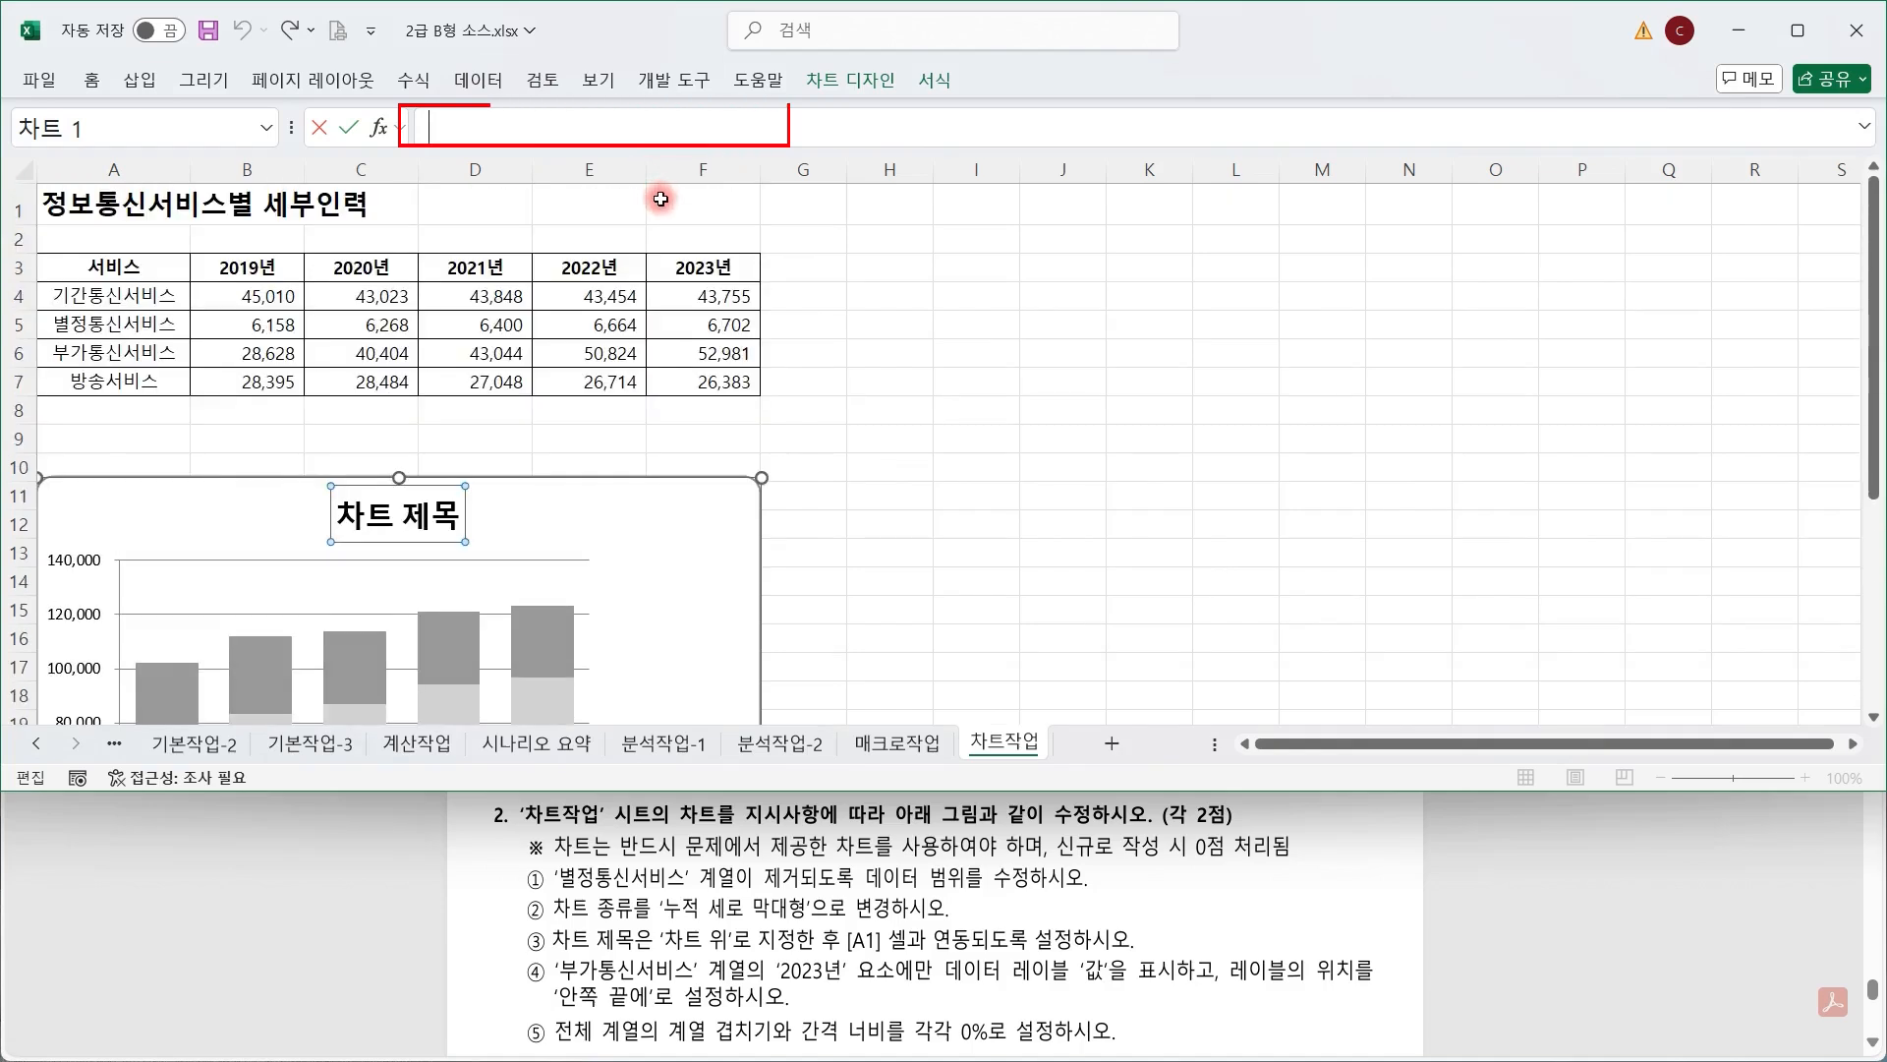
type("=")
left_click(95, 203)
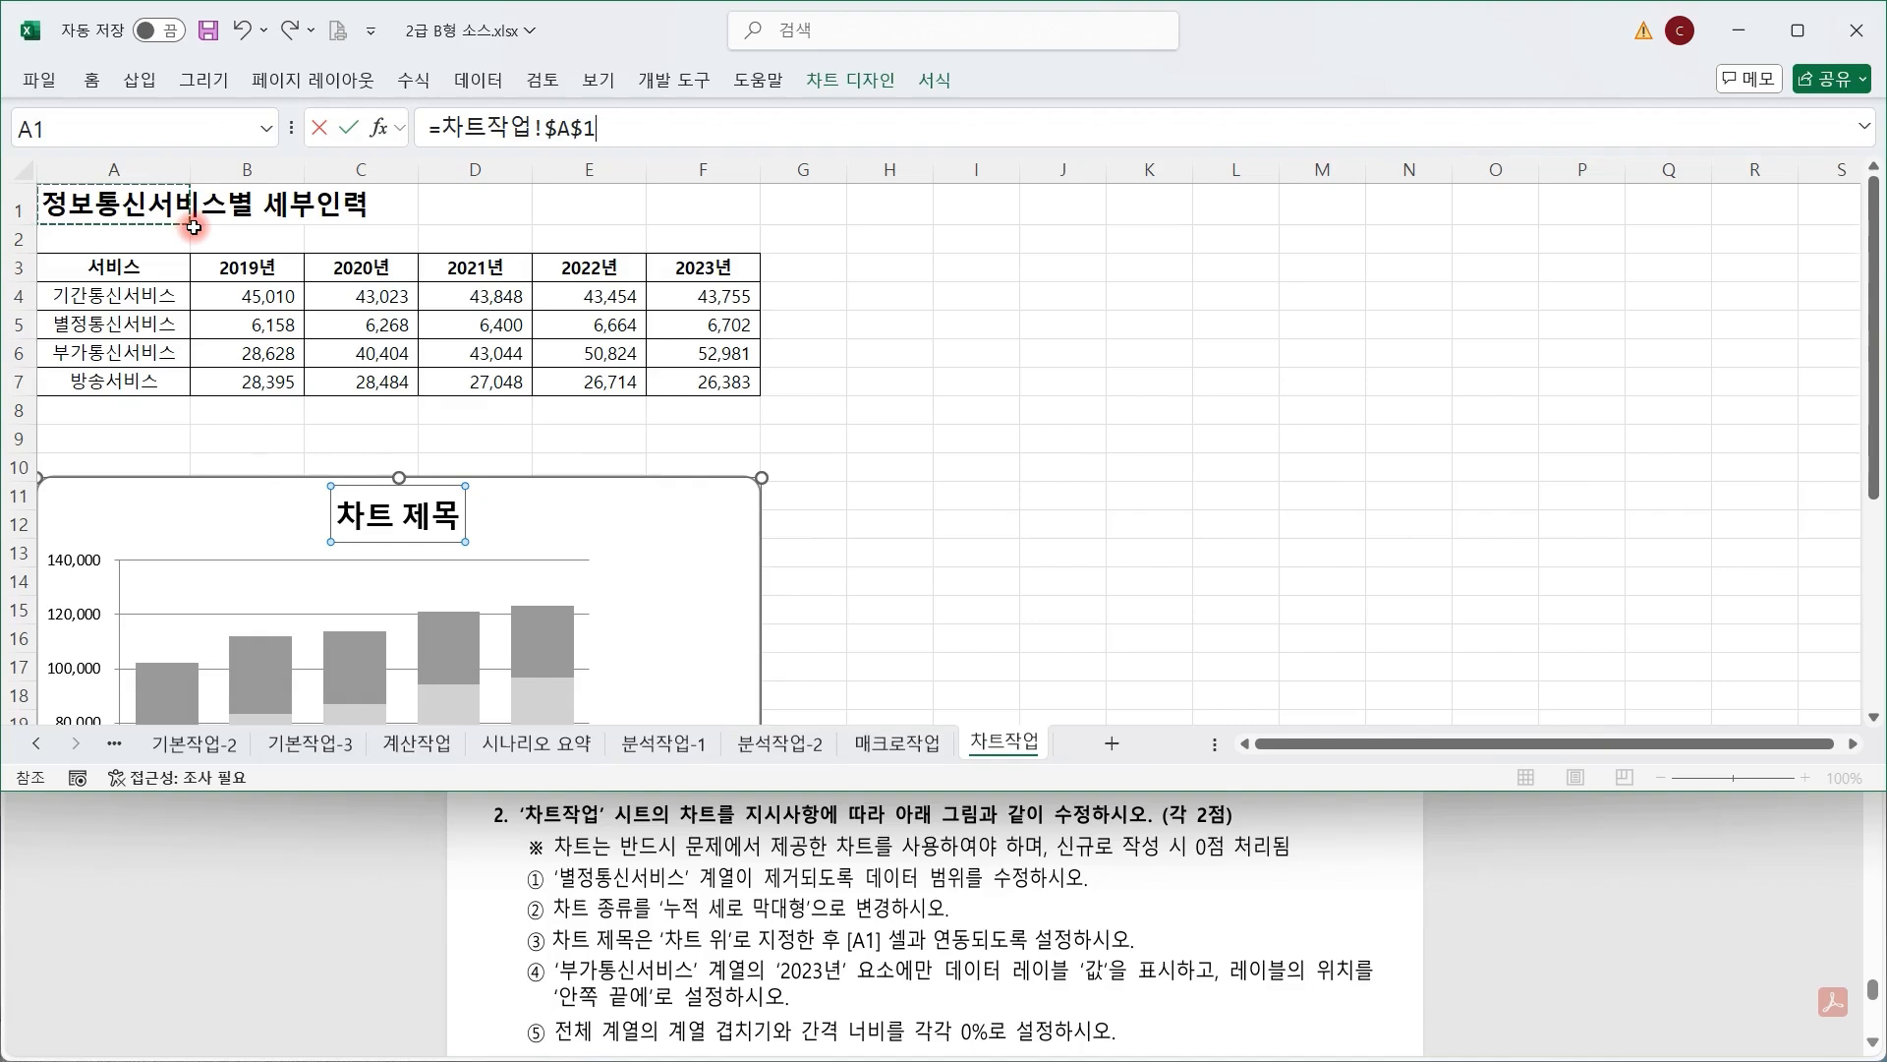
key("Return")
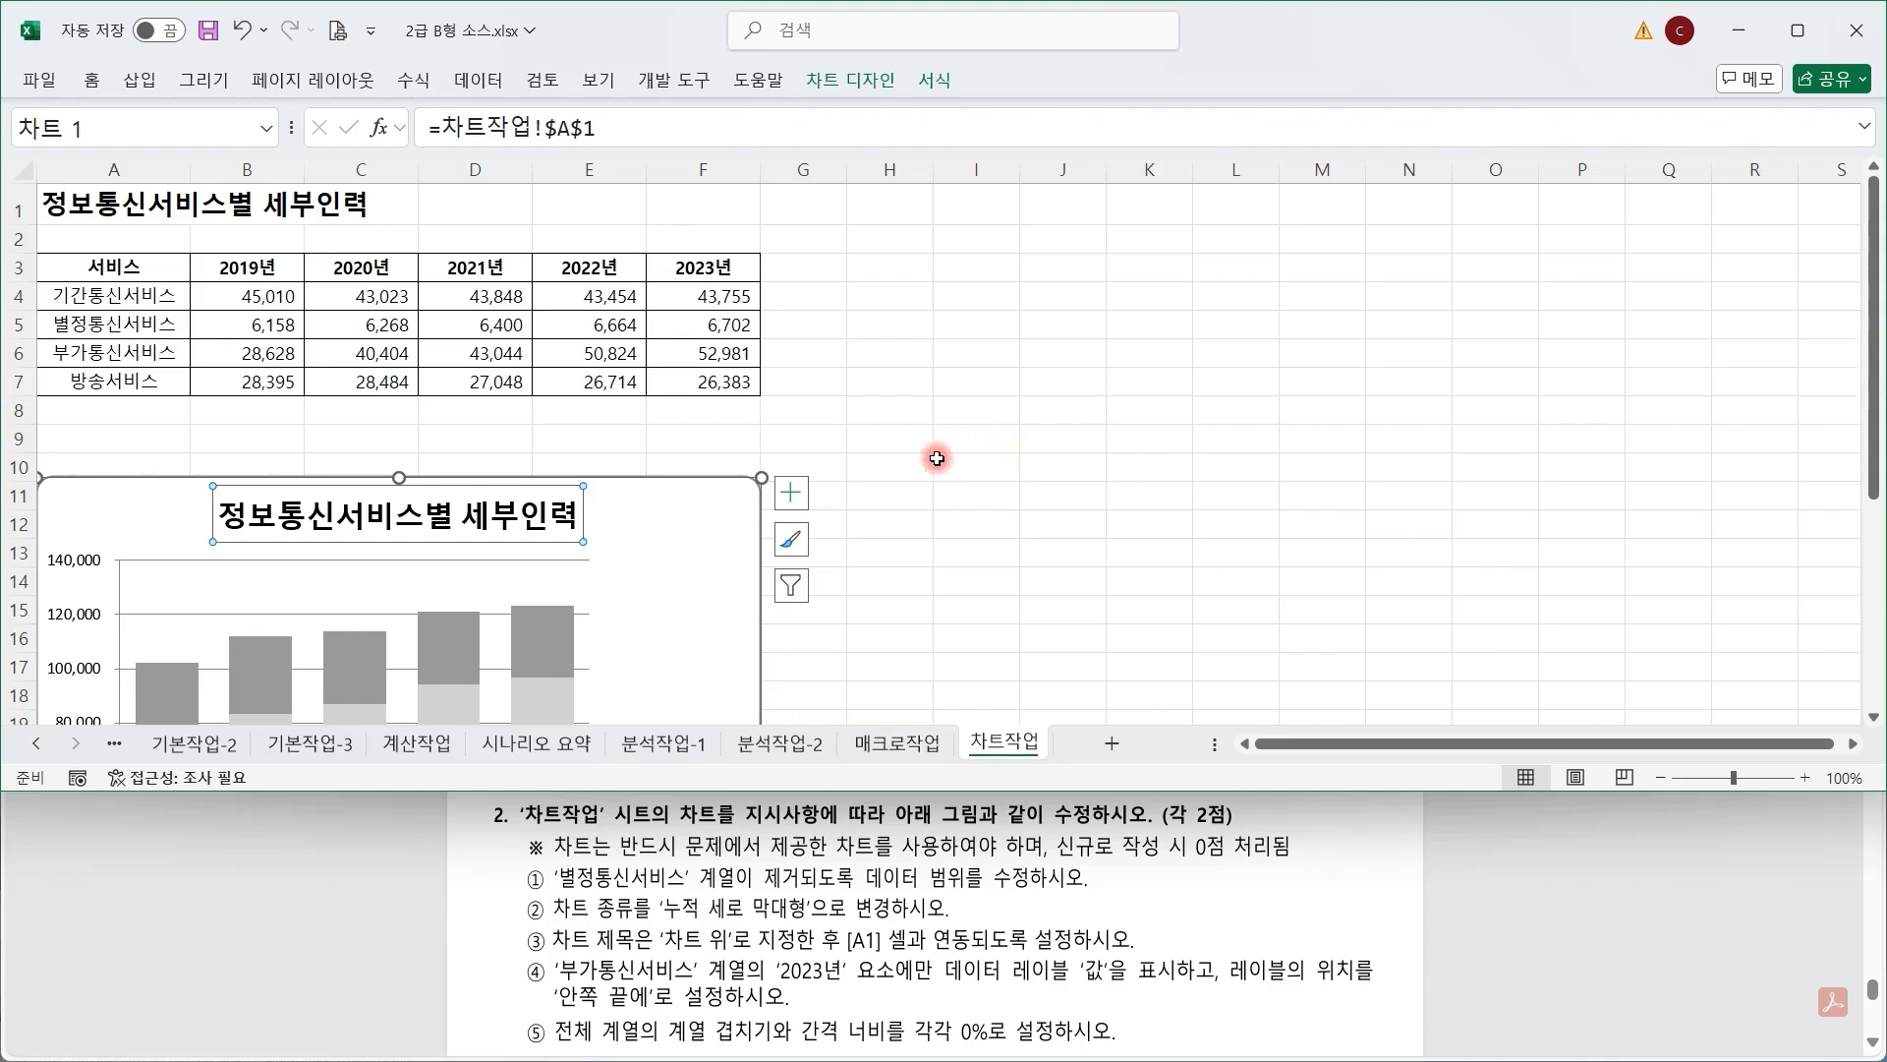
Show a value data label on only the 2023년 point of the 부가통신서비스 series, positioned at 안쪽 끝에 (inside end).
scroll(938, 414, "down", 3)
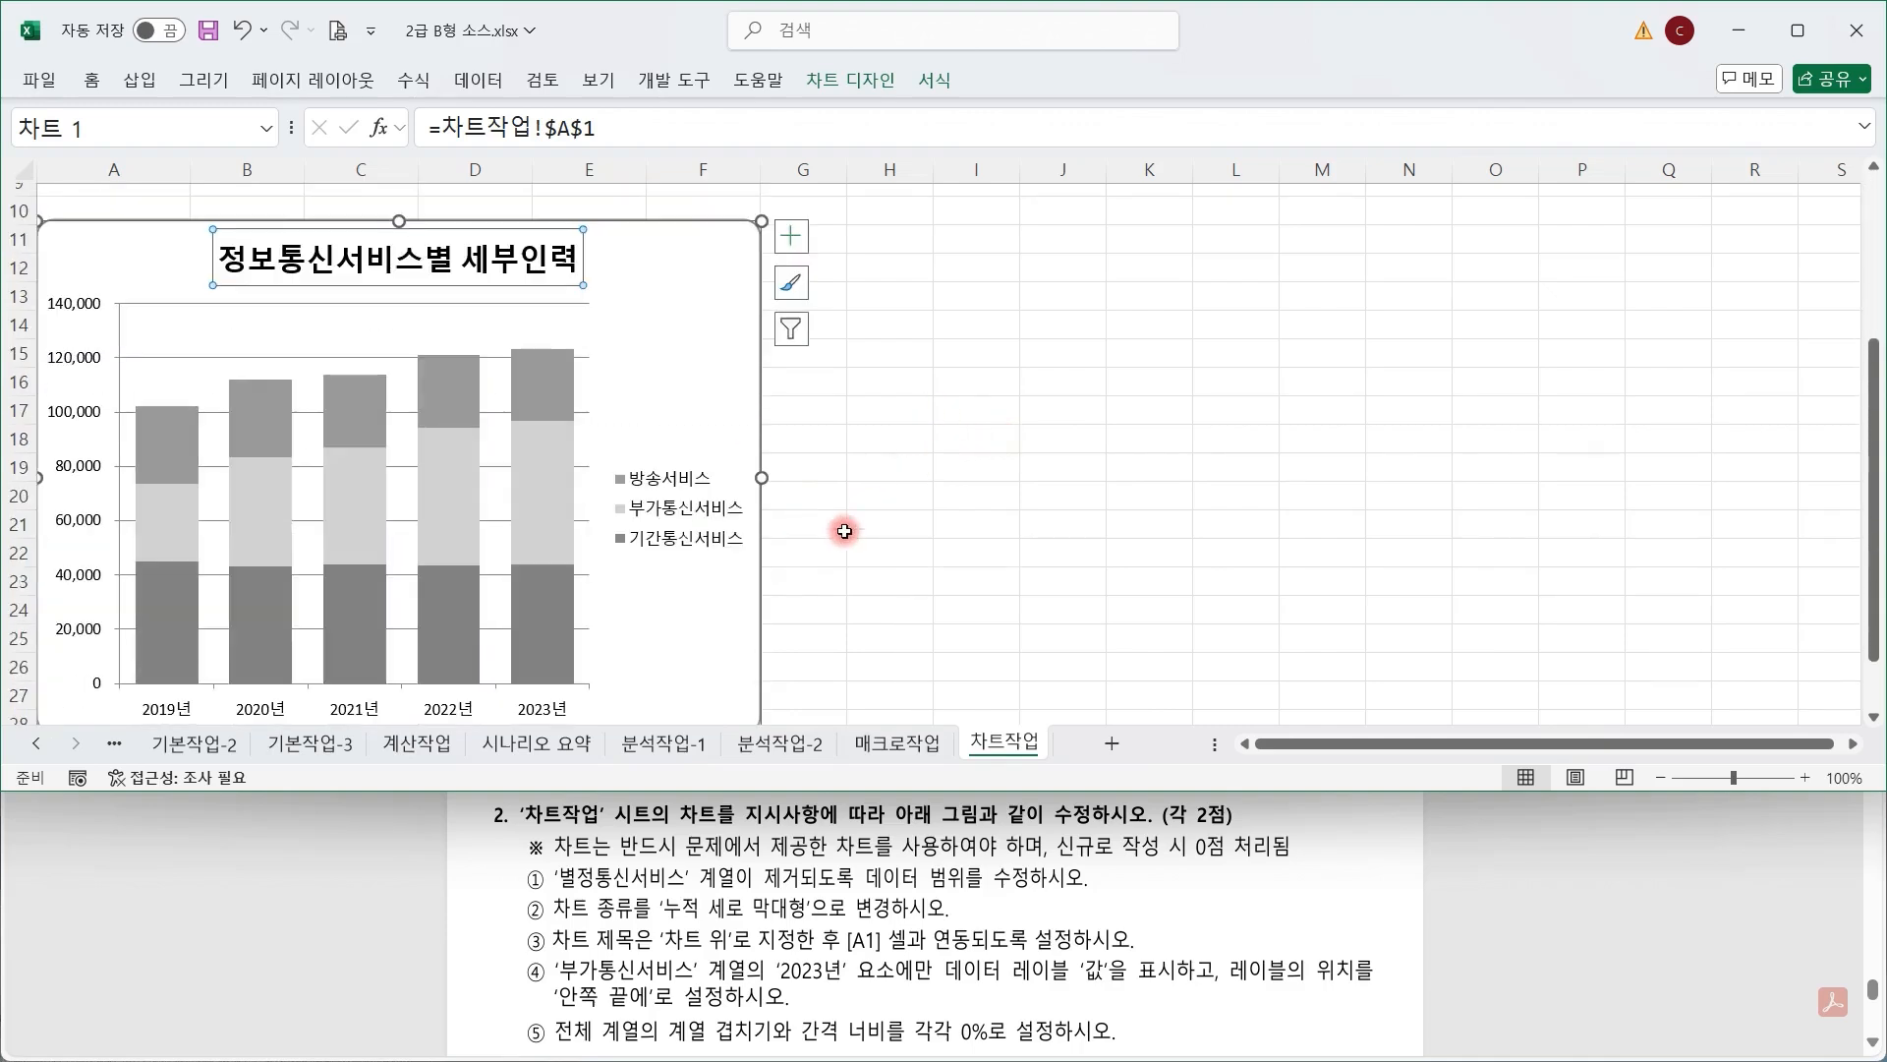
left_click(532, 498)
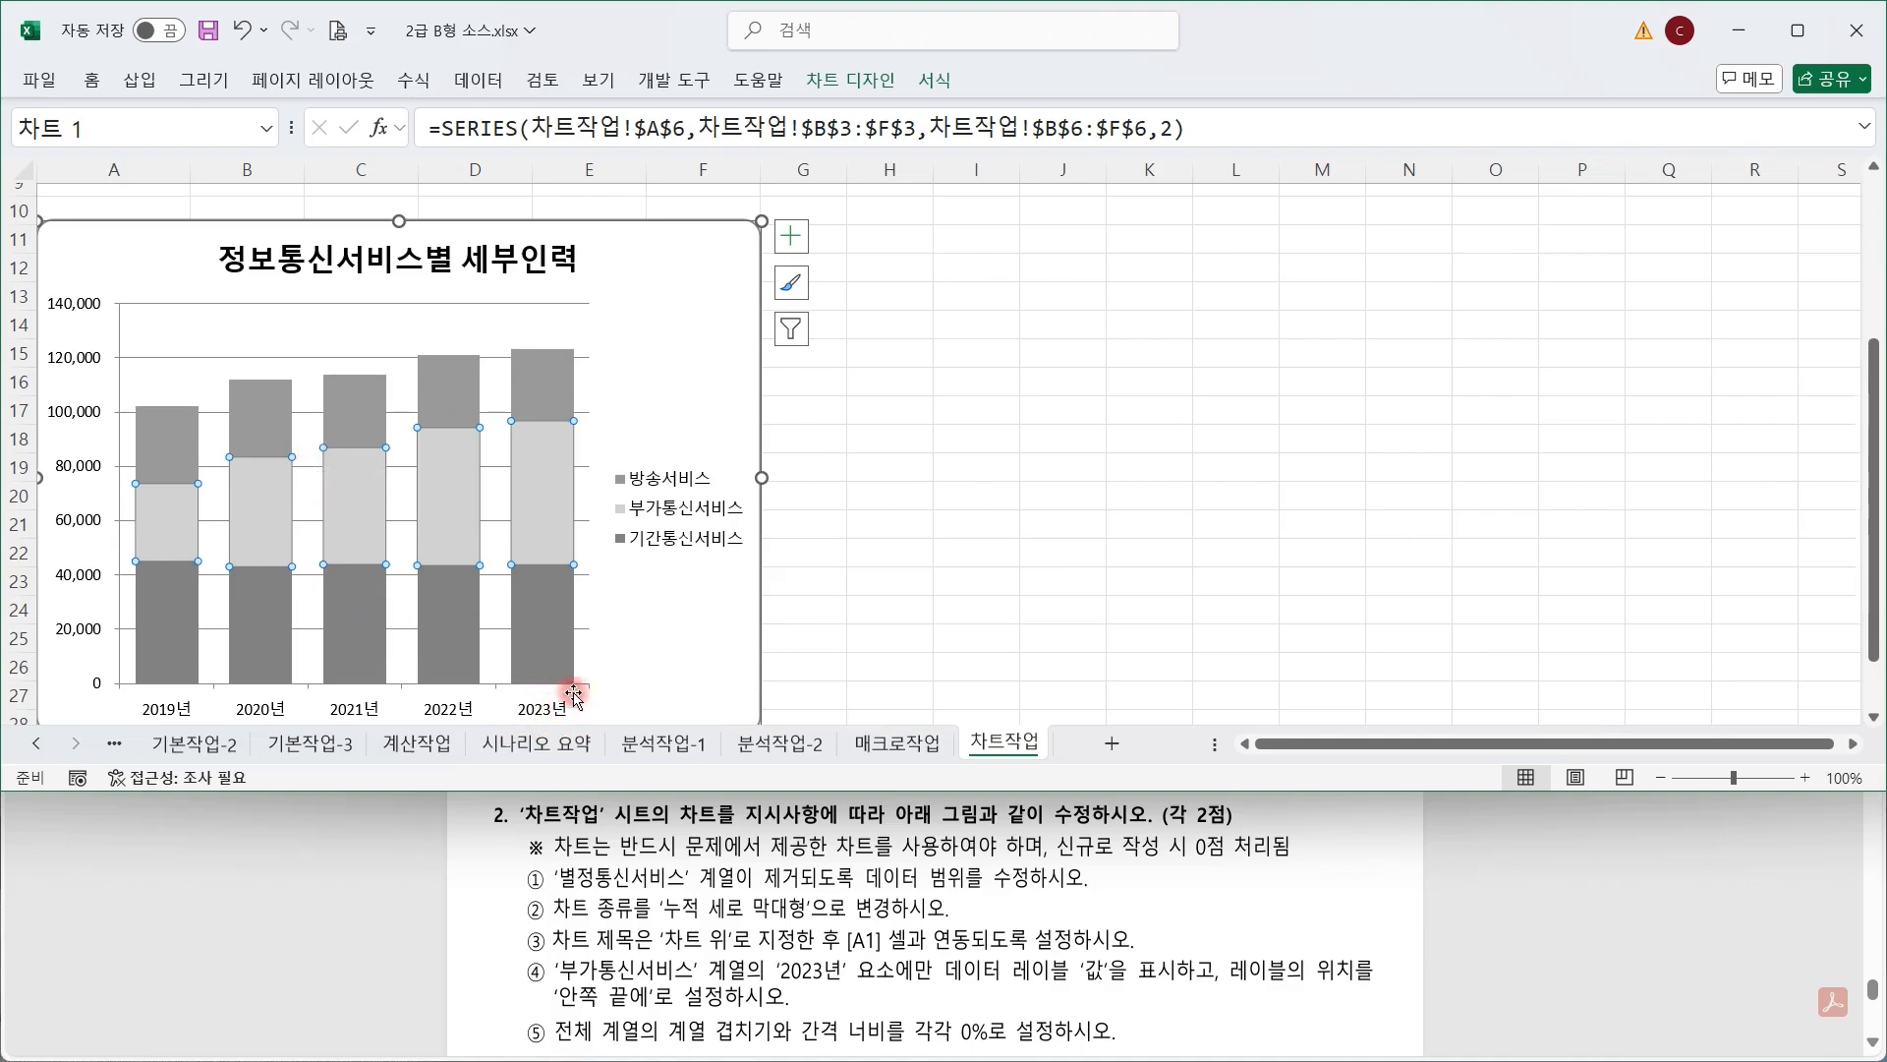
left_click(546, 480)
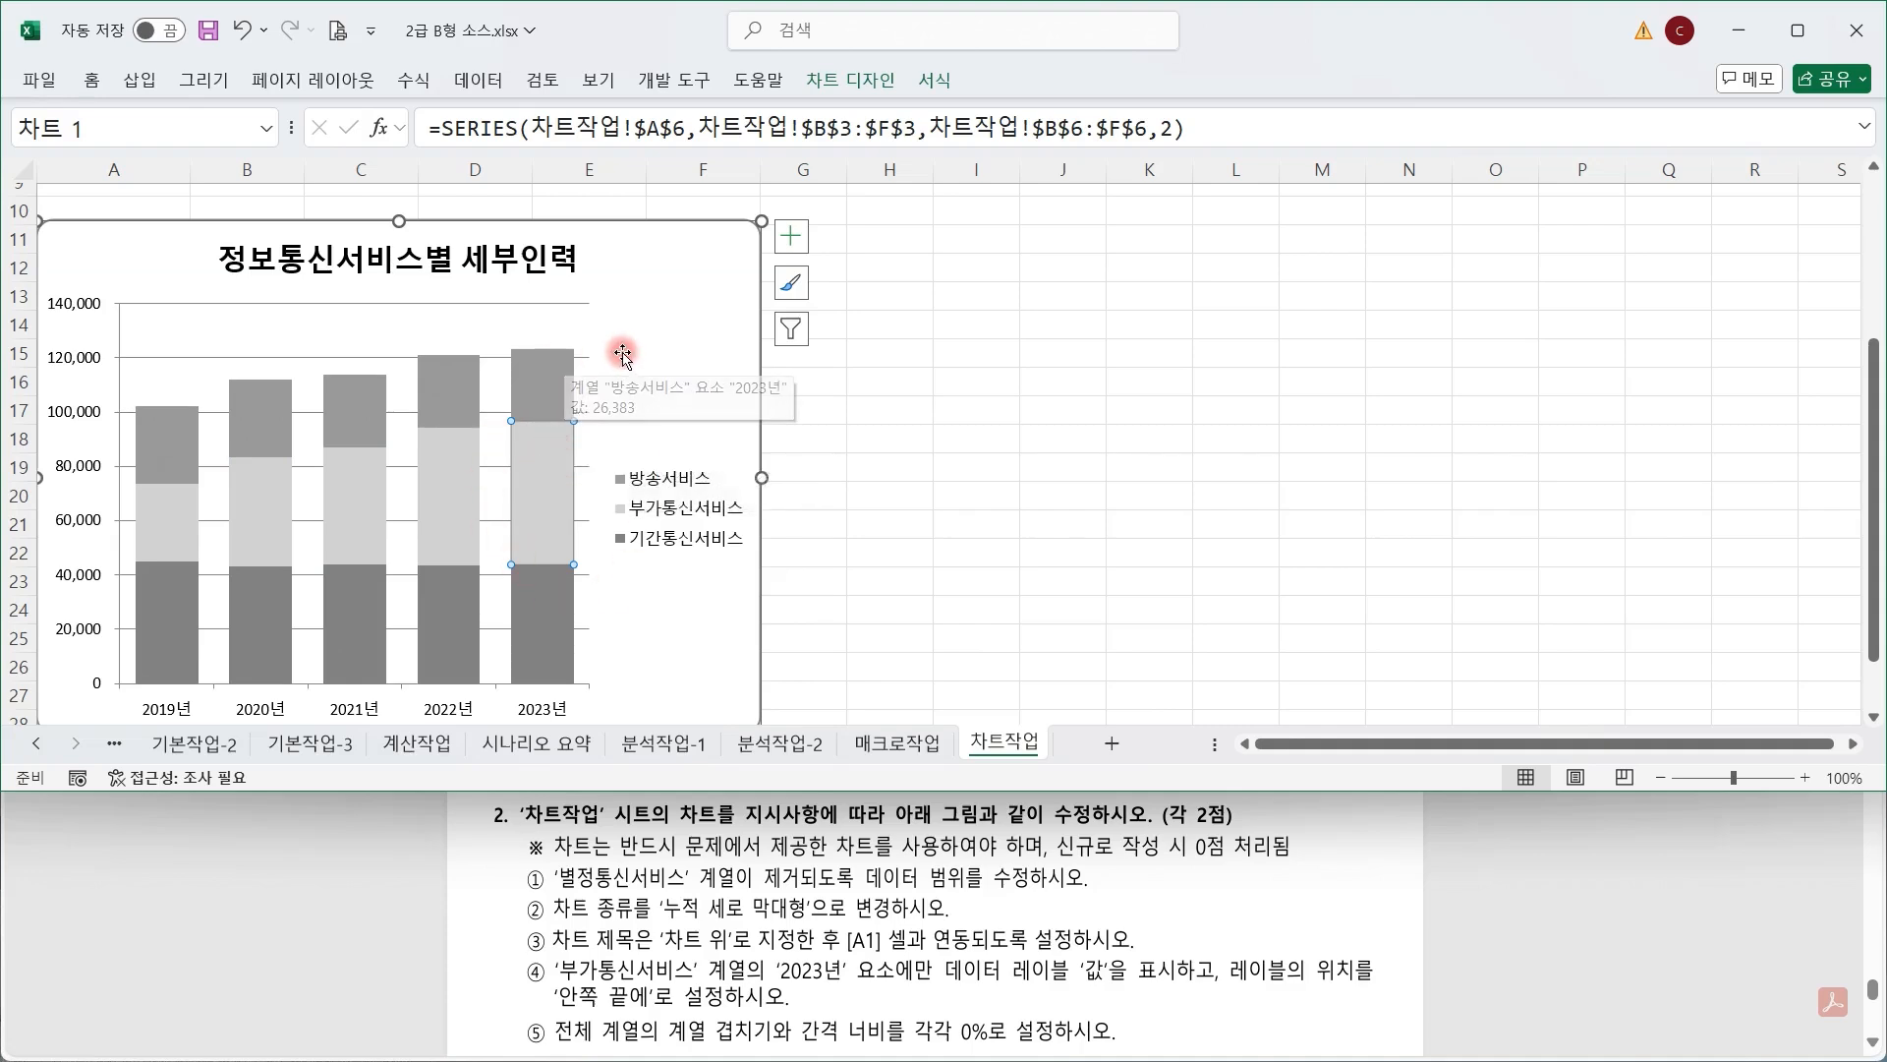
left_click(852, 80)
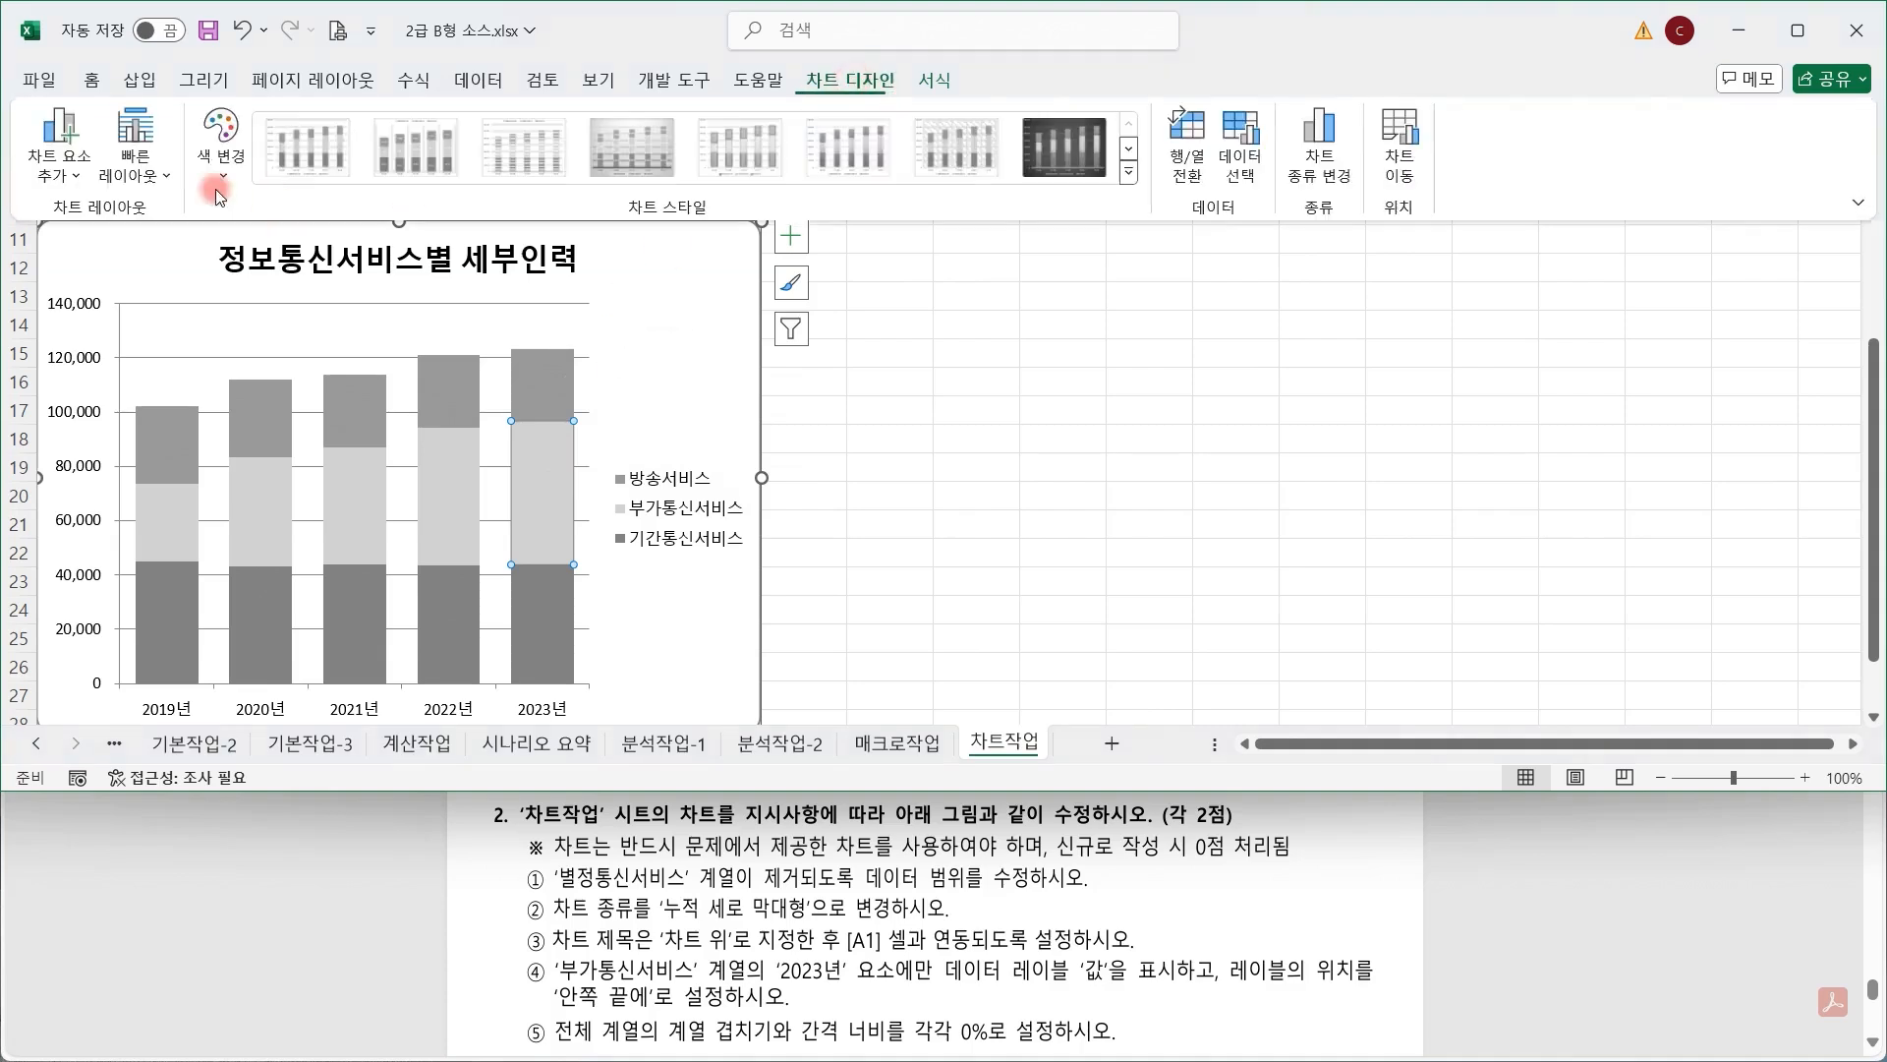
left_click(76, 177)
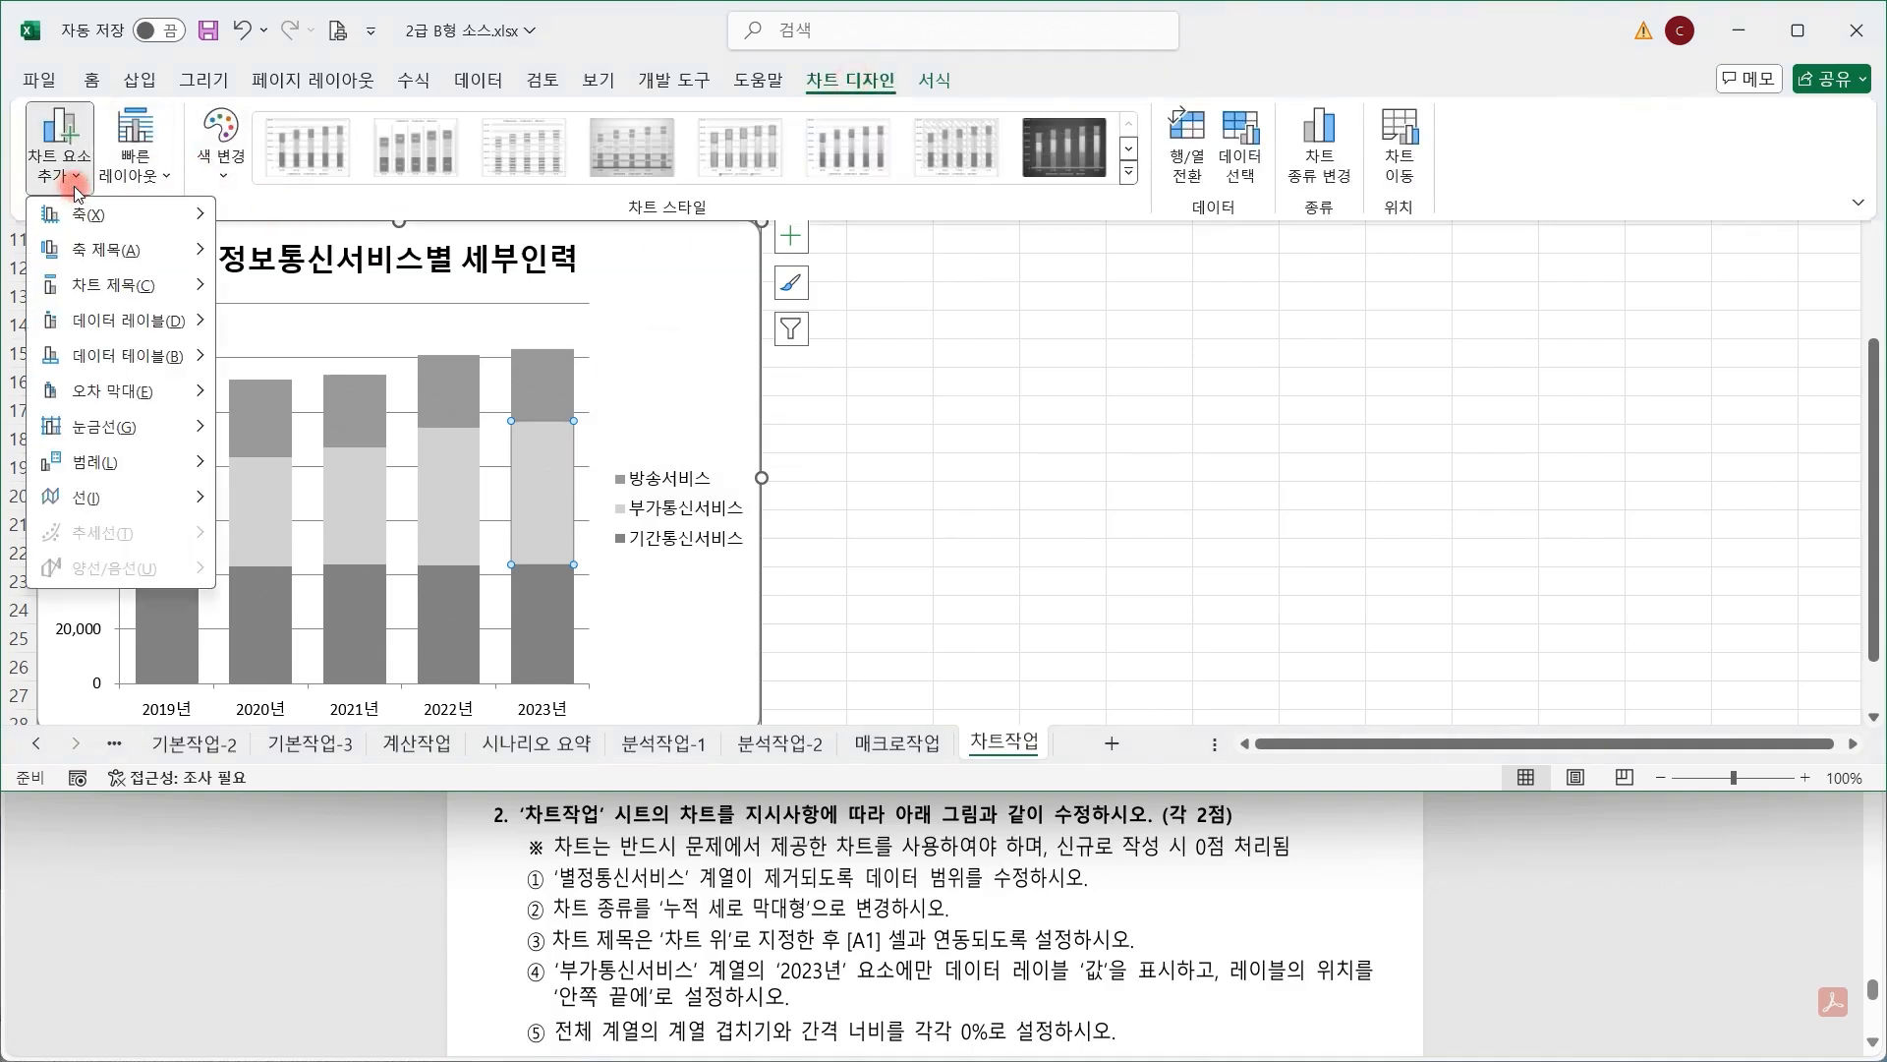
left_click(200, 320)
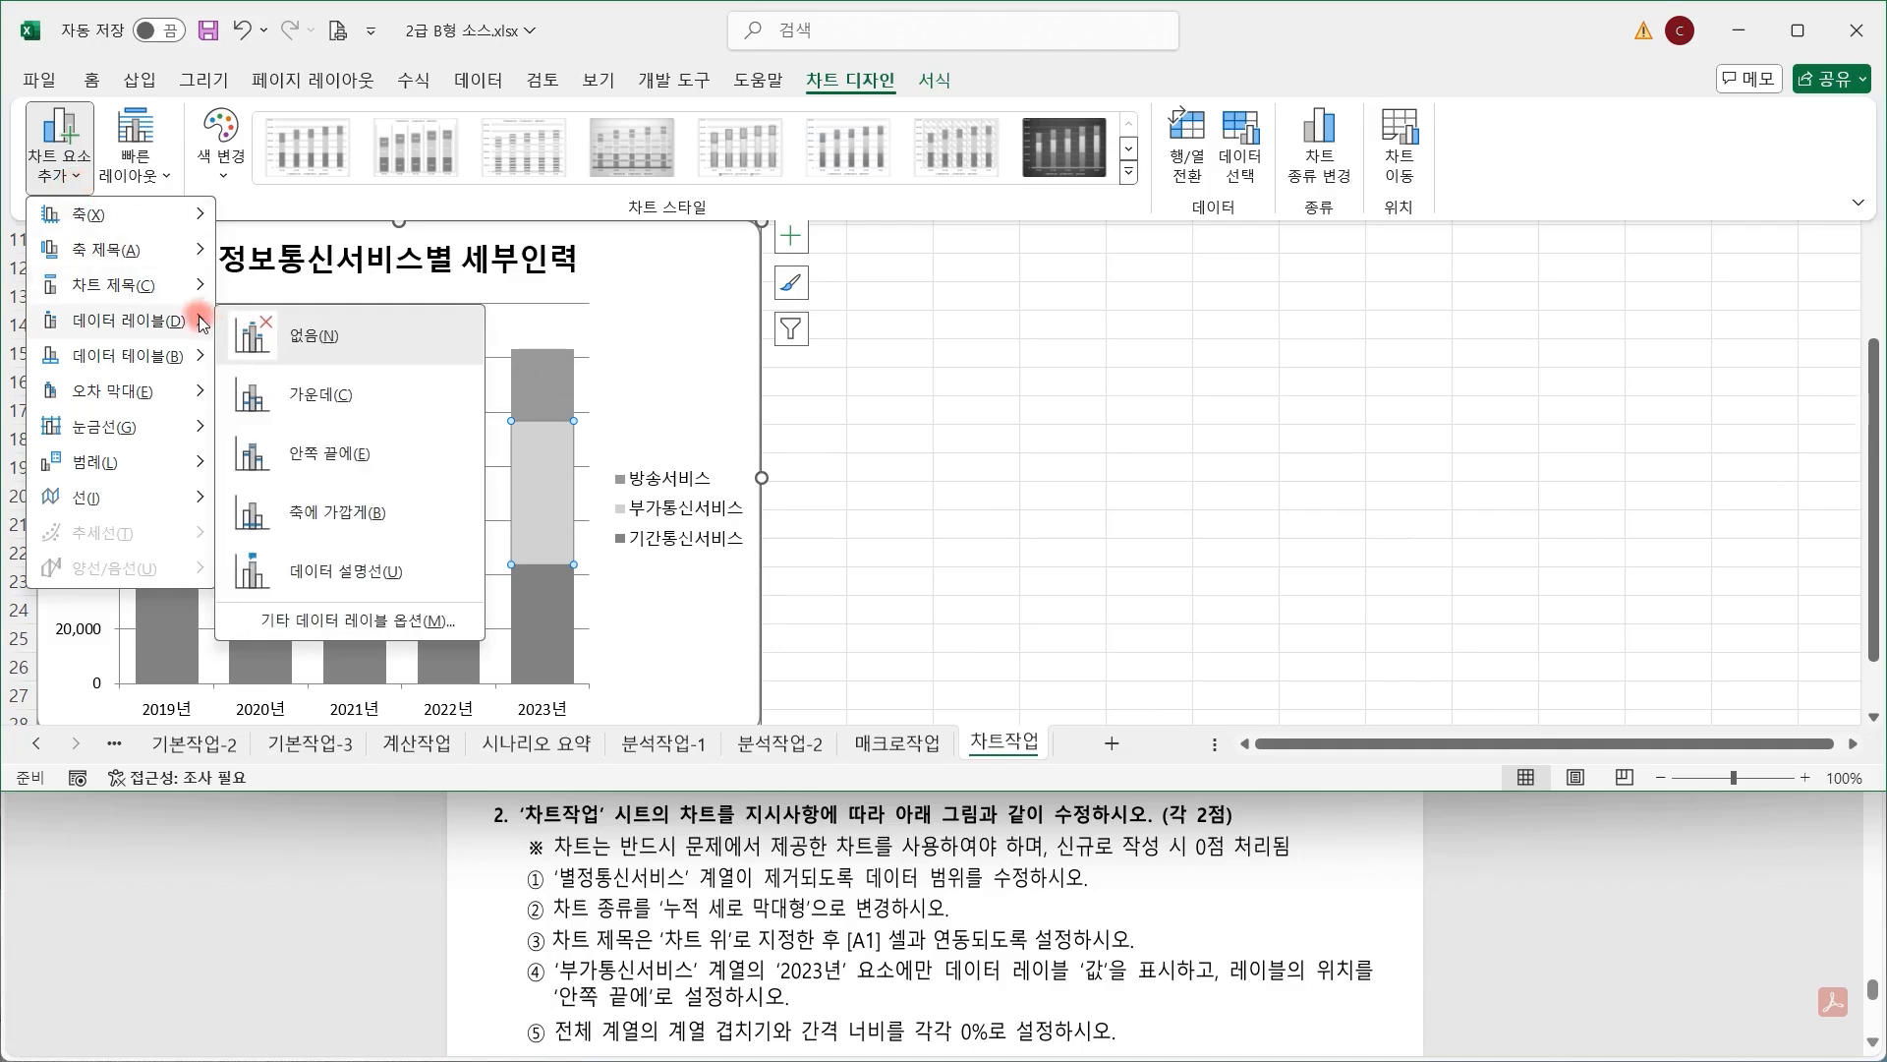
left_click(415, 464)
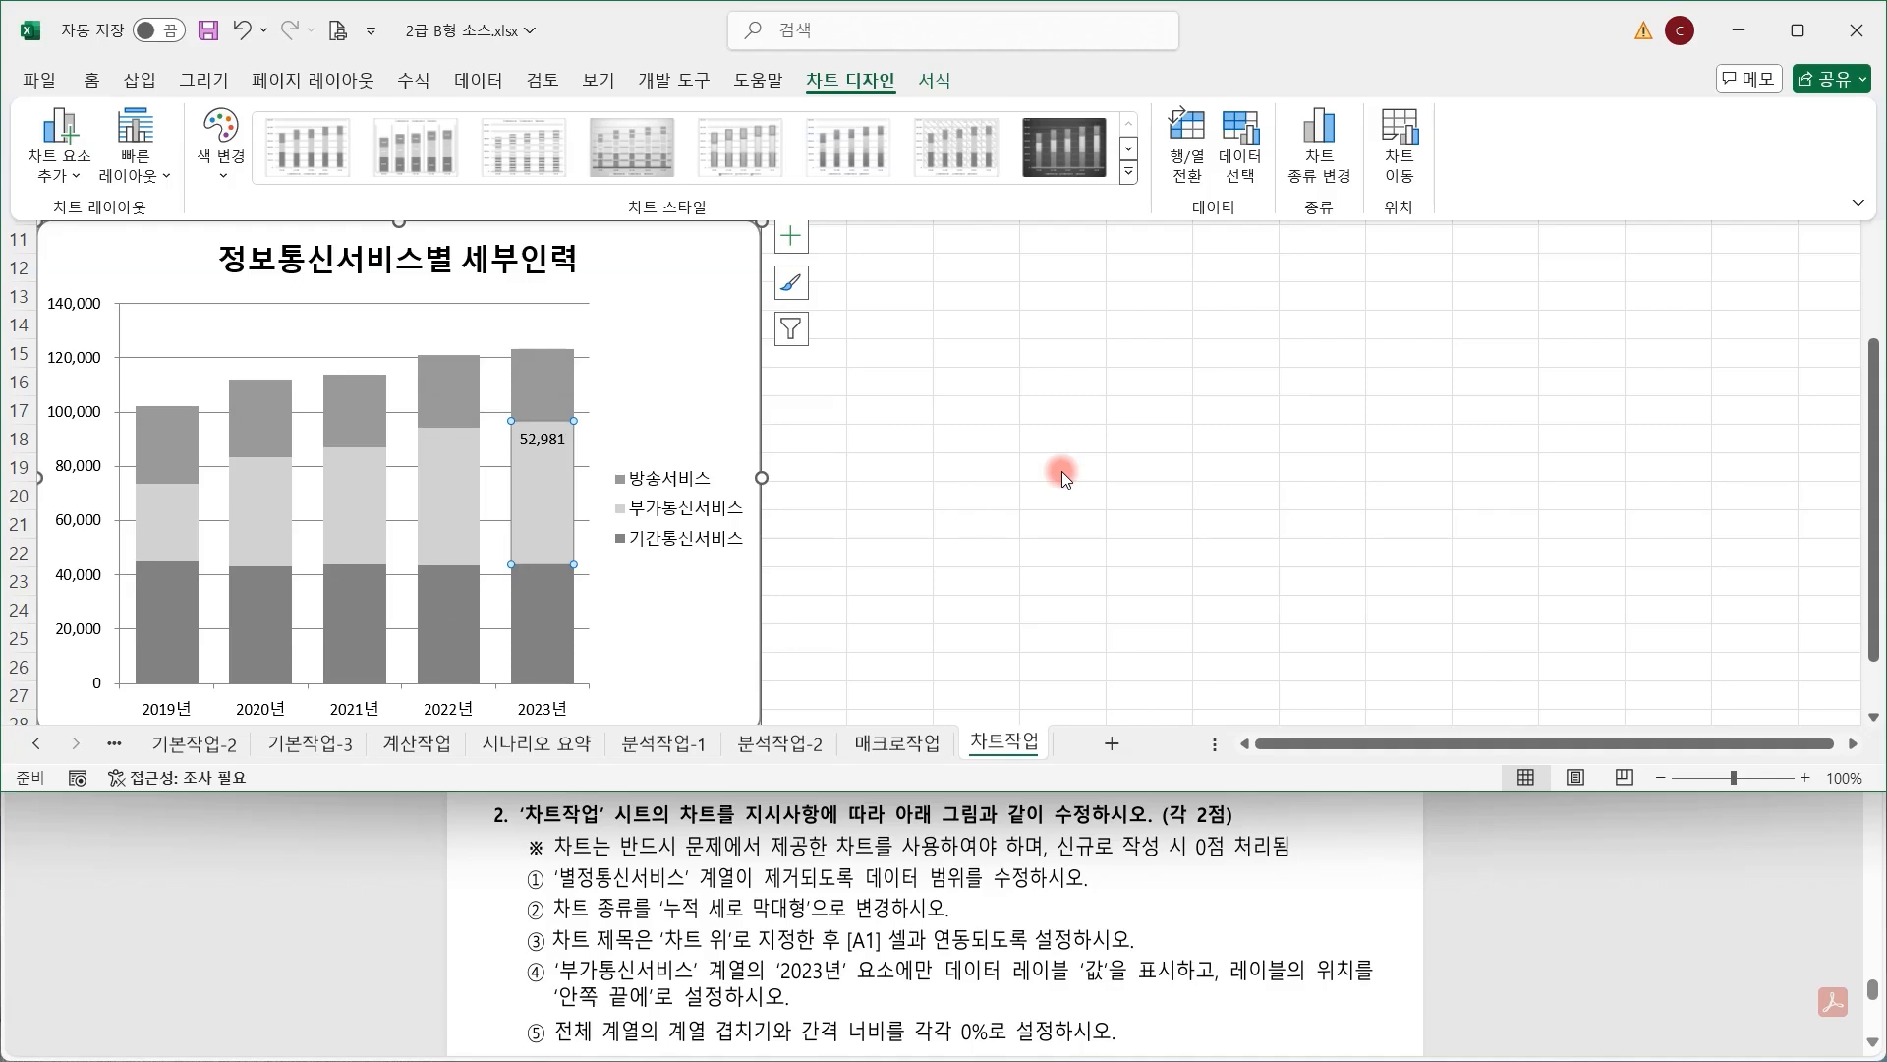
Set both the series overlap (계열 겹치기) and the gap width (간격 너비) of the chart's data series to 0%.
key("ctrl+F1")
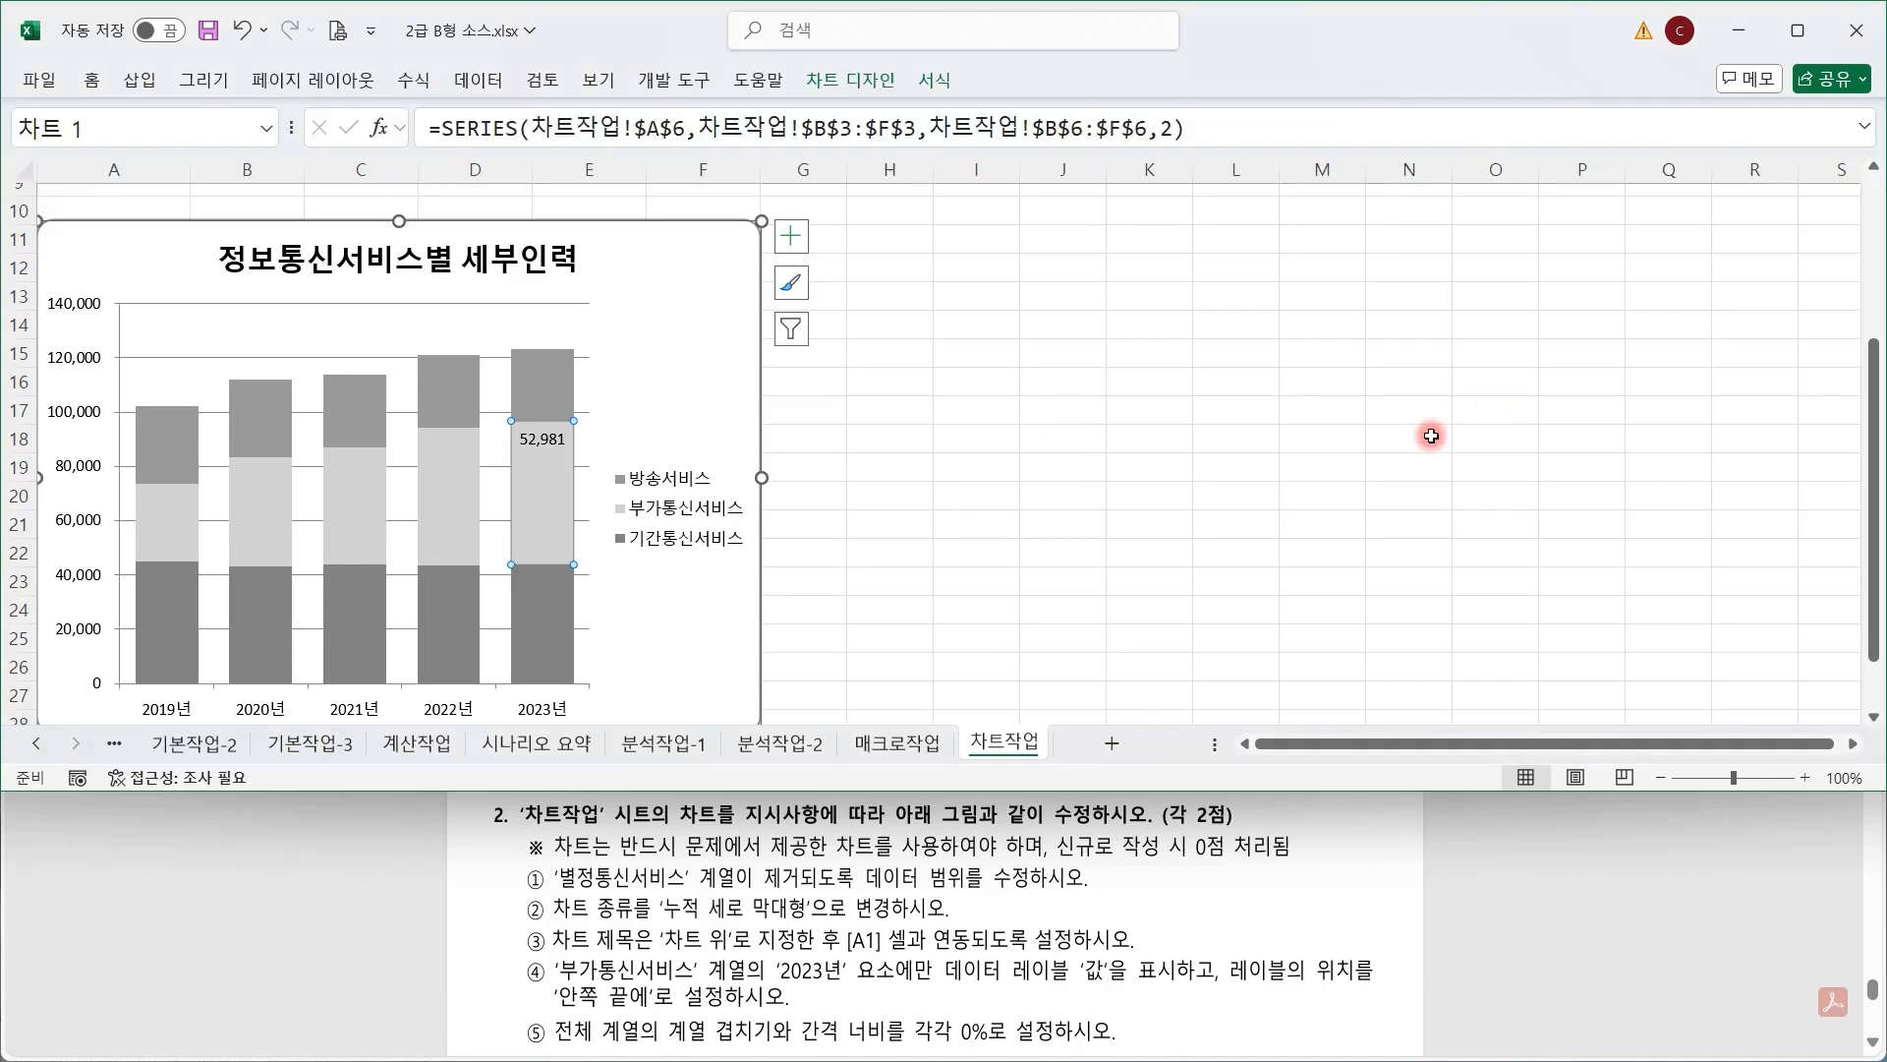
left_click(926, 476)
left_click(540, 627)
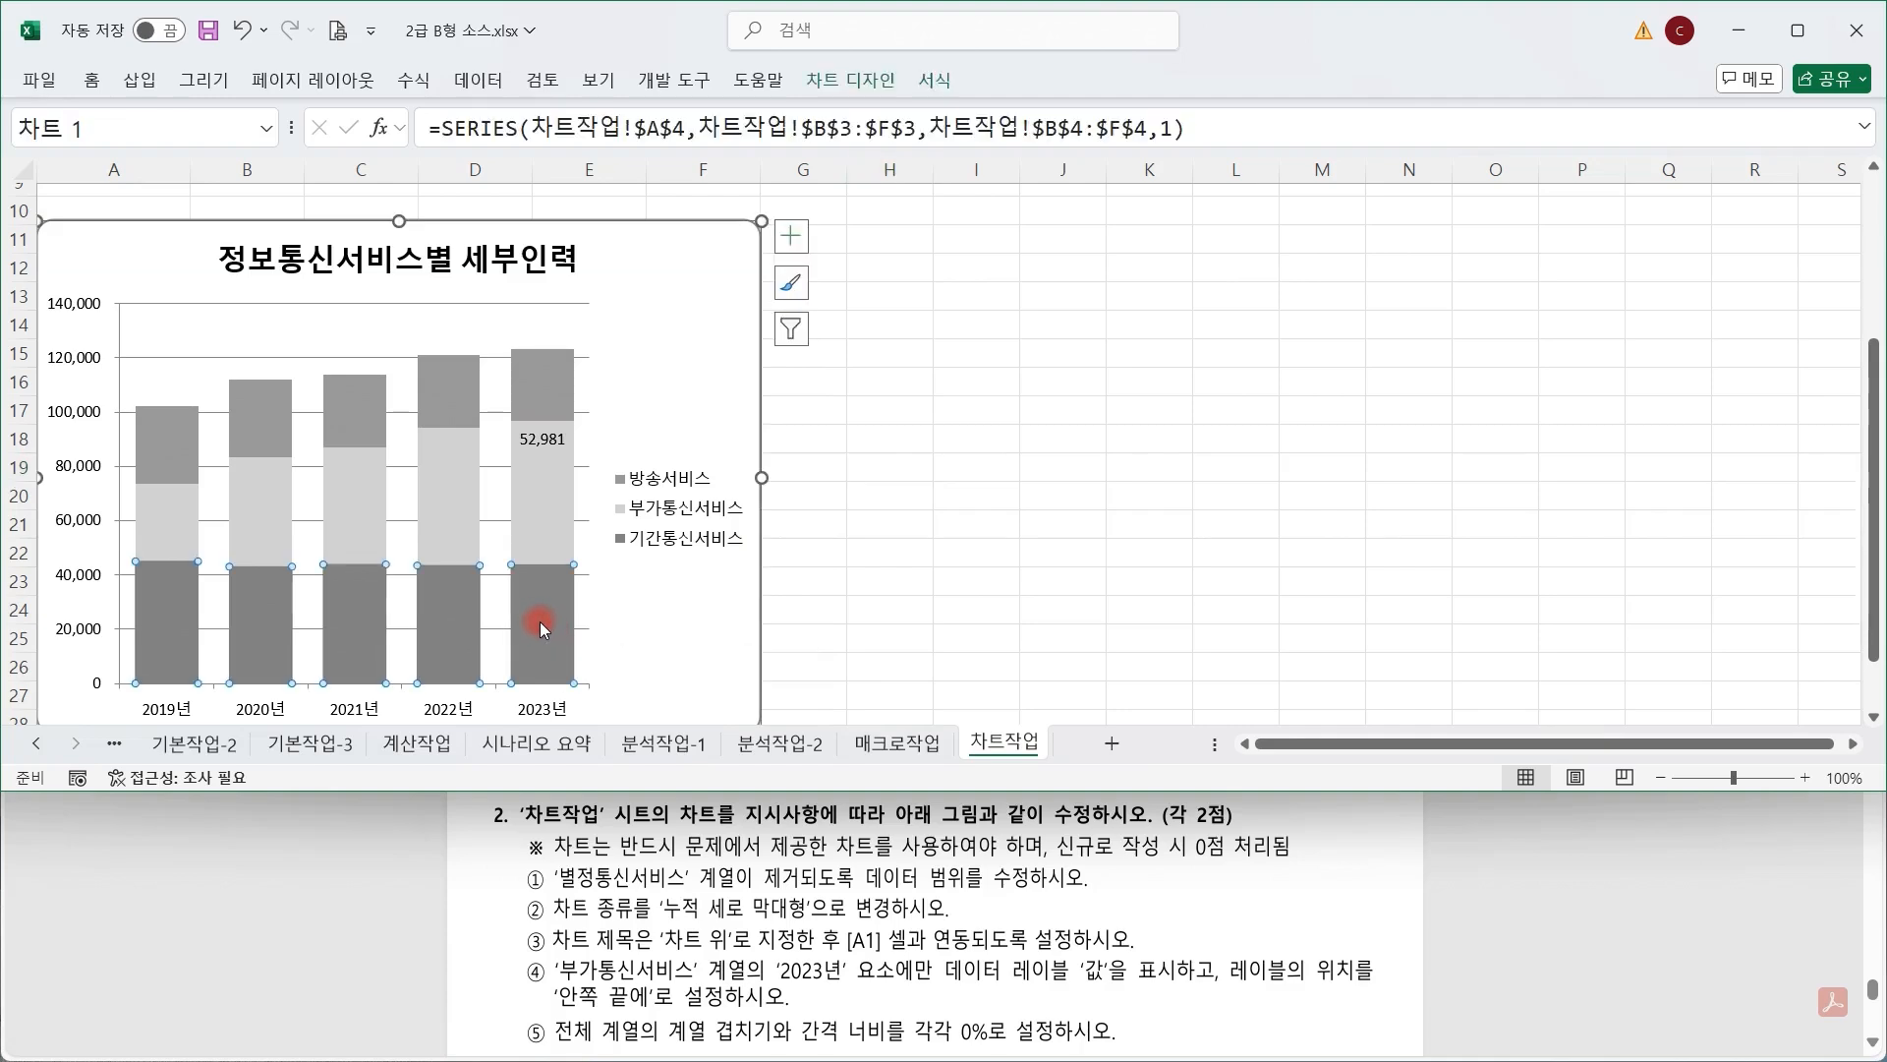
double_click(533, 508)
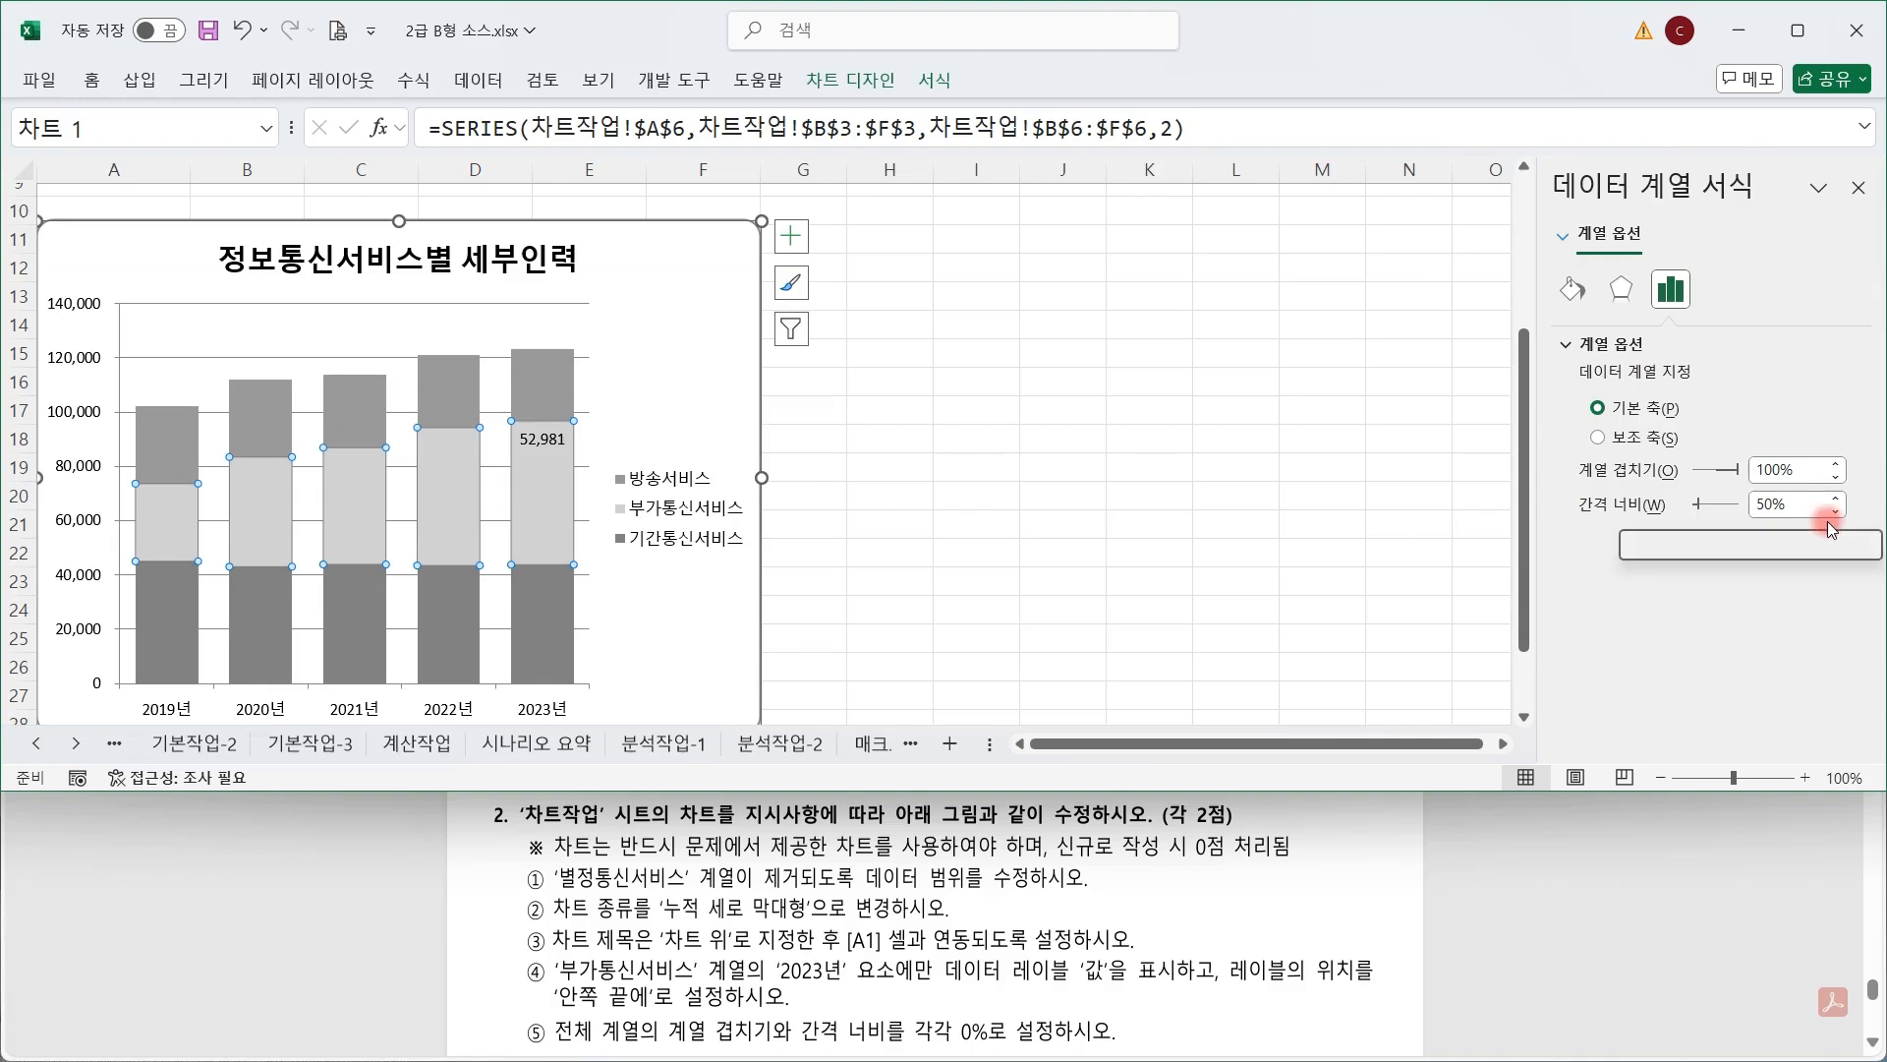
double_click(1812, 469)
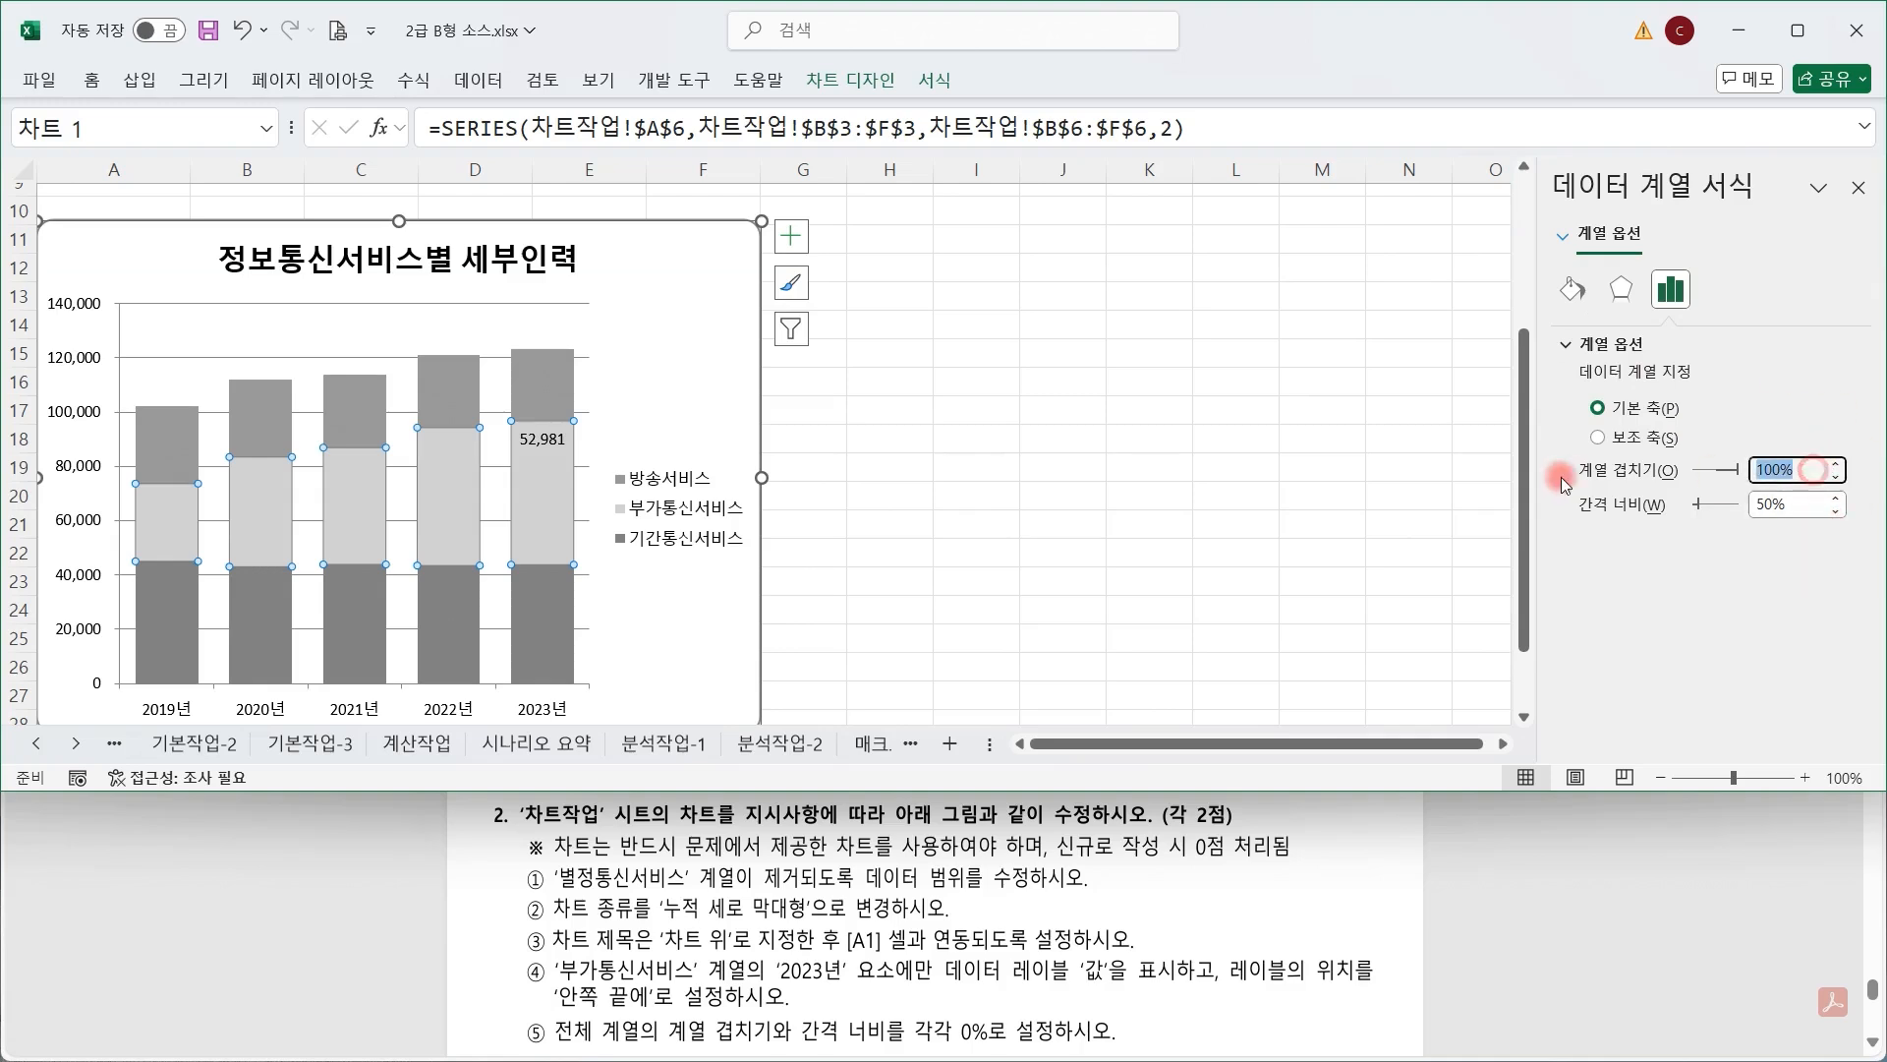
type("0")
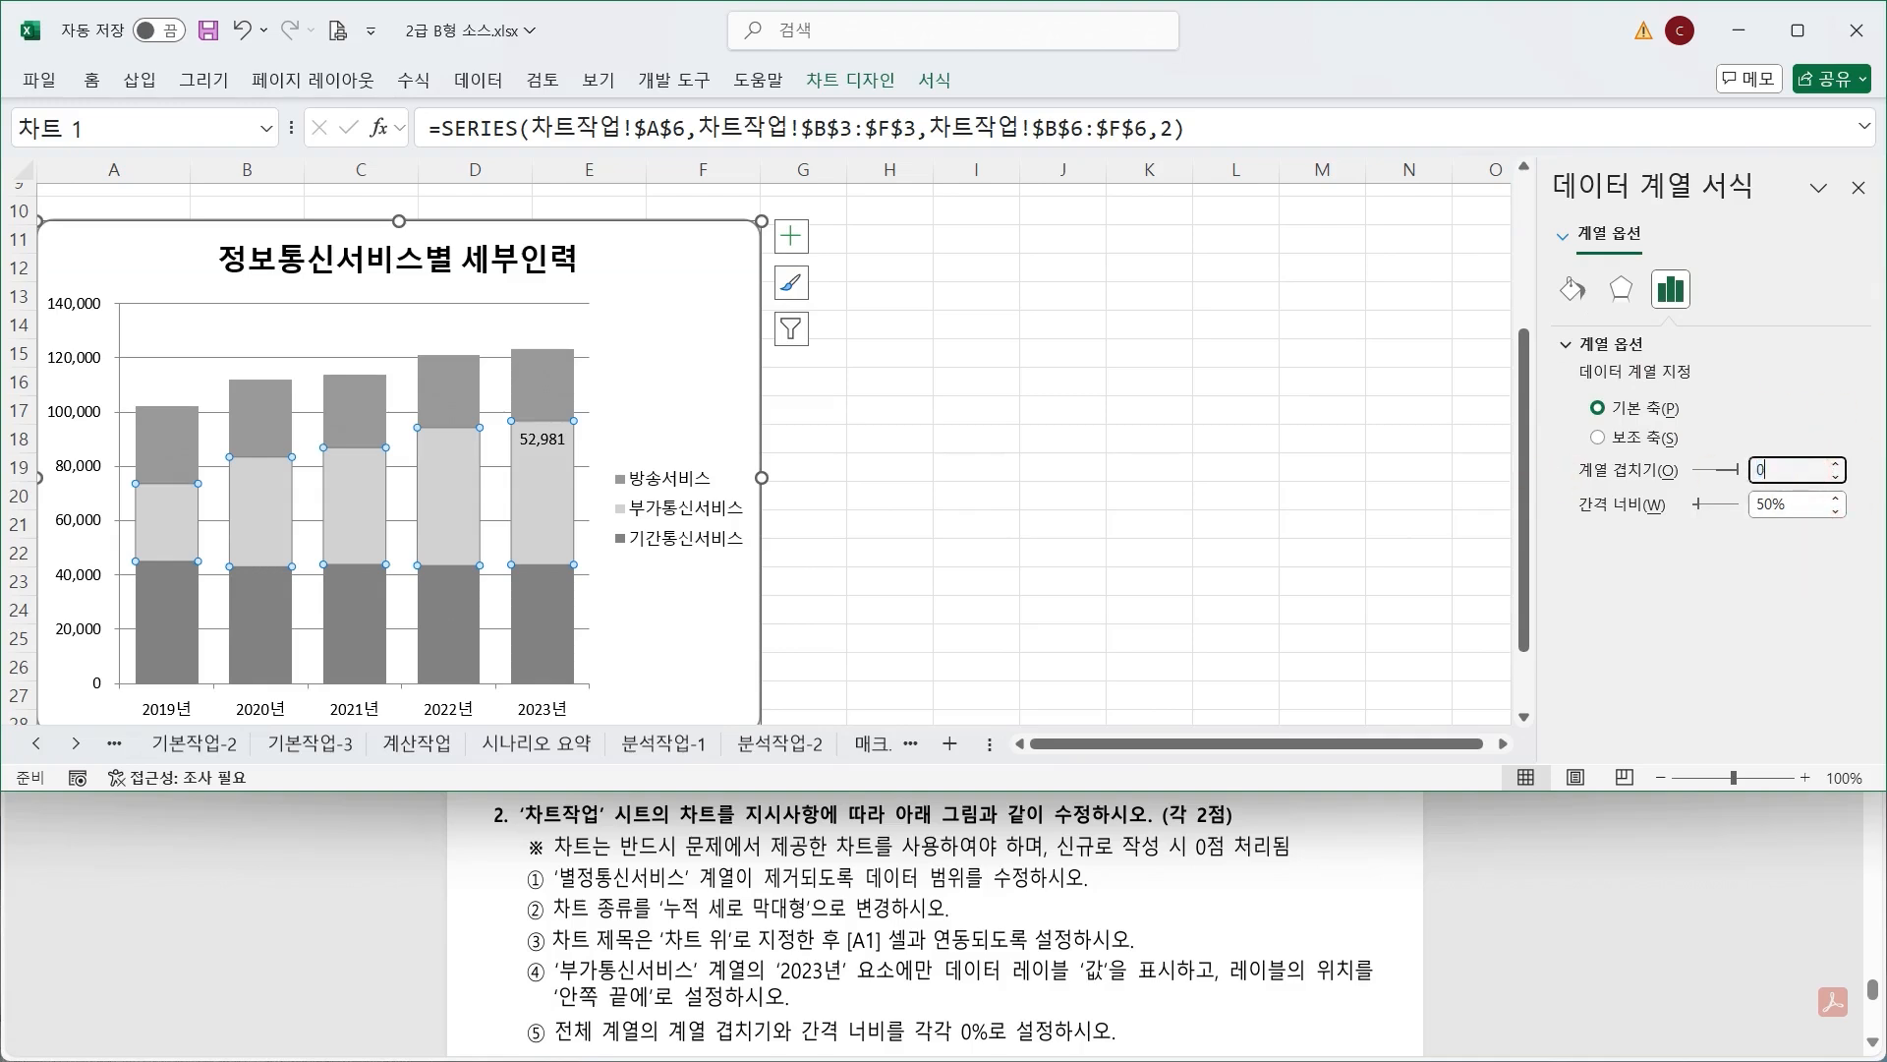
double_click(1792, 500)
type("0")
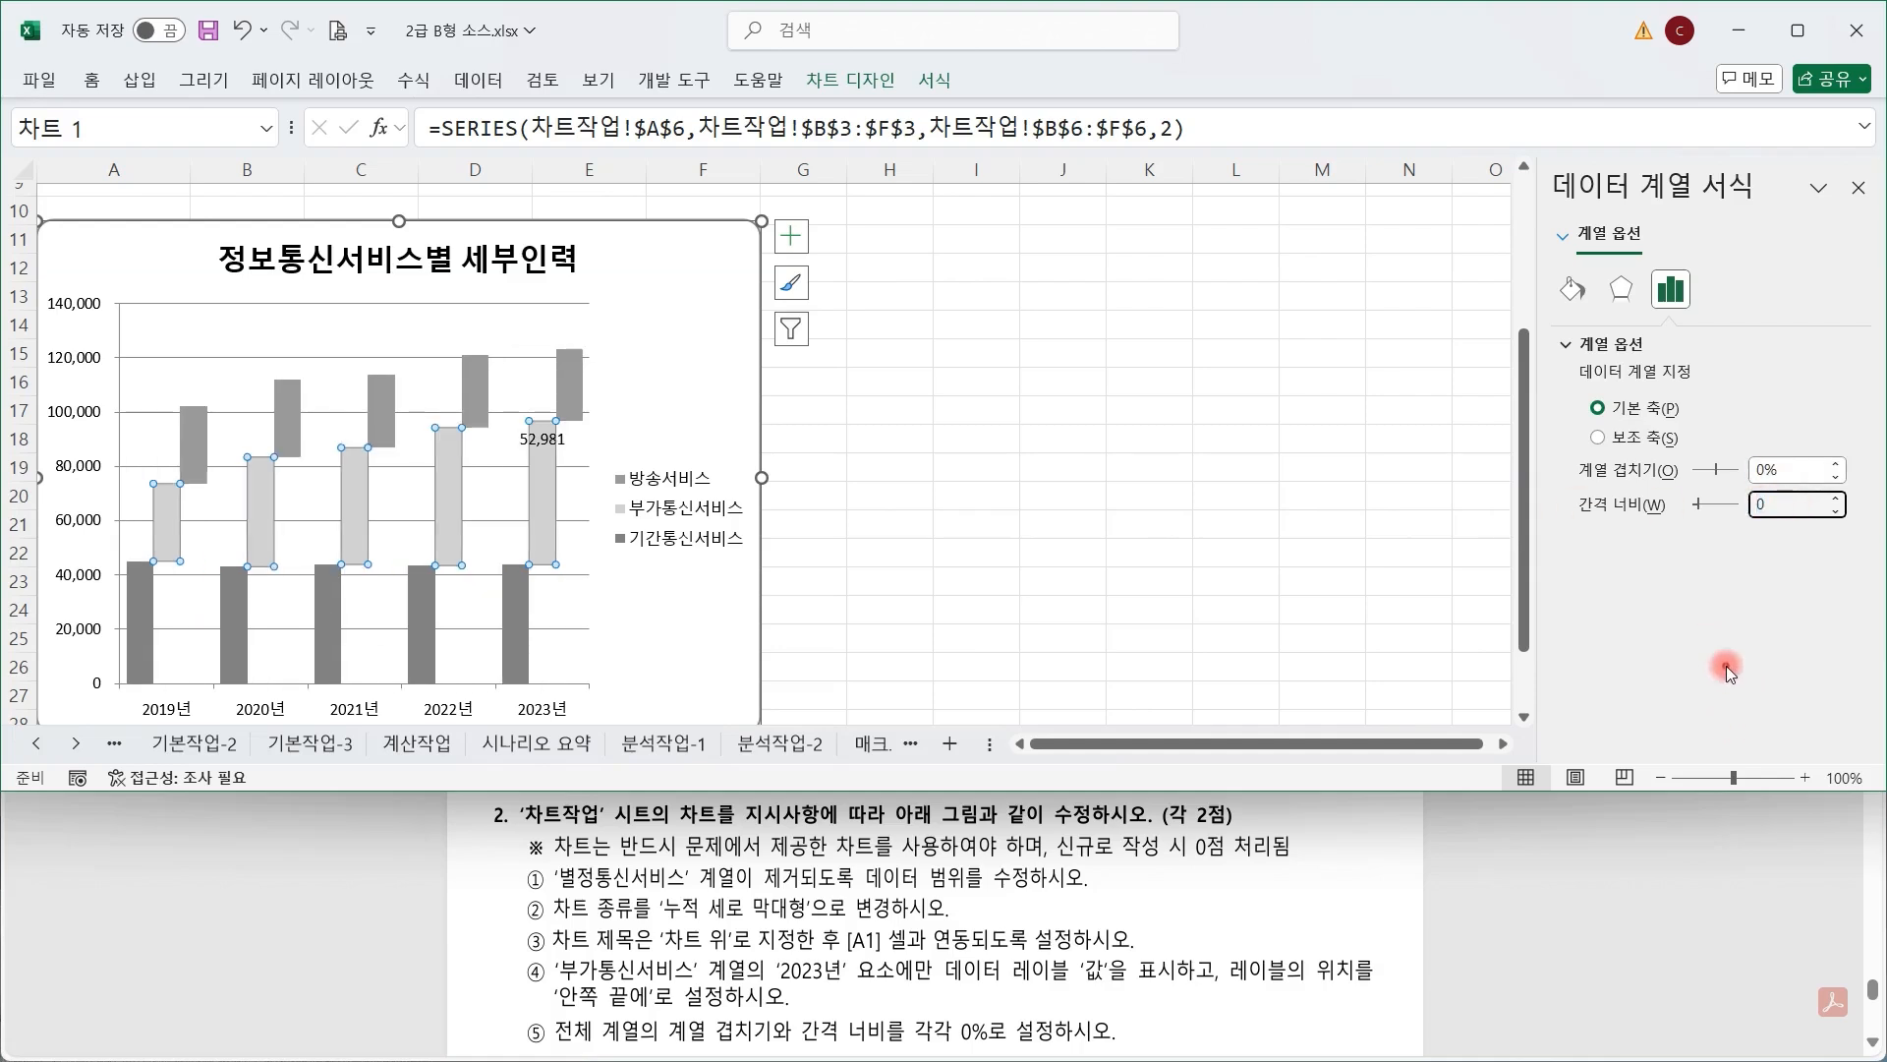